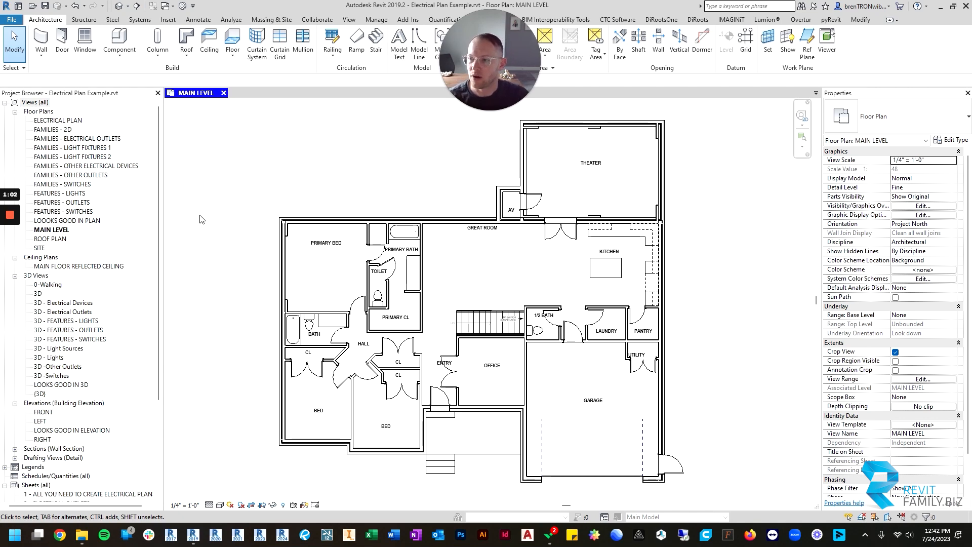
# - Duplicate the MAIN LEVEL floor plan view with detailing
pyautogui.scroll(2, 447, 278)
pyautogui.moveTo(483, 273); pyautogui.dragTo(504, 271, button='middle')
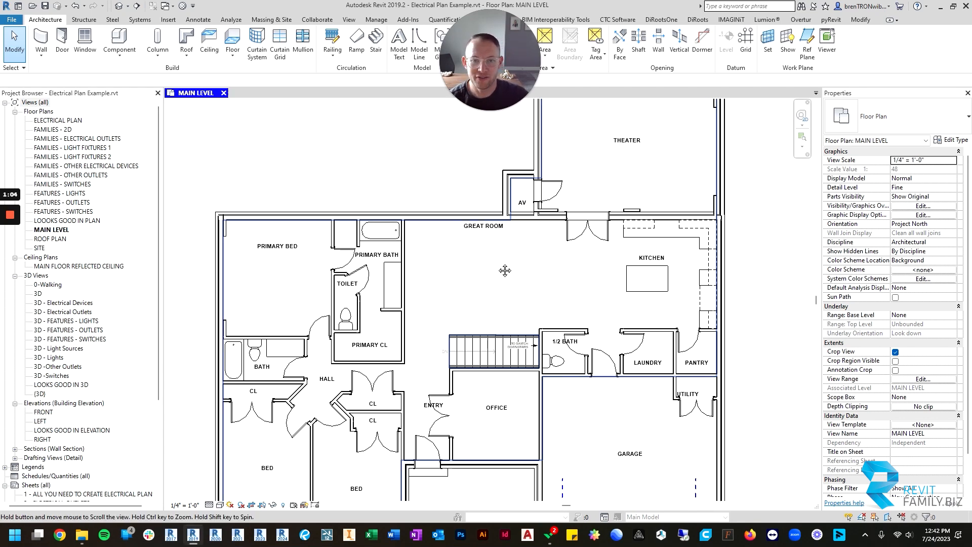
pyautogui.scroll(-2, 525, 174)
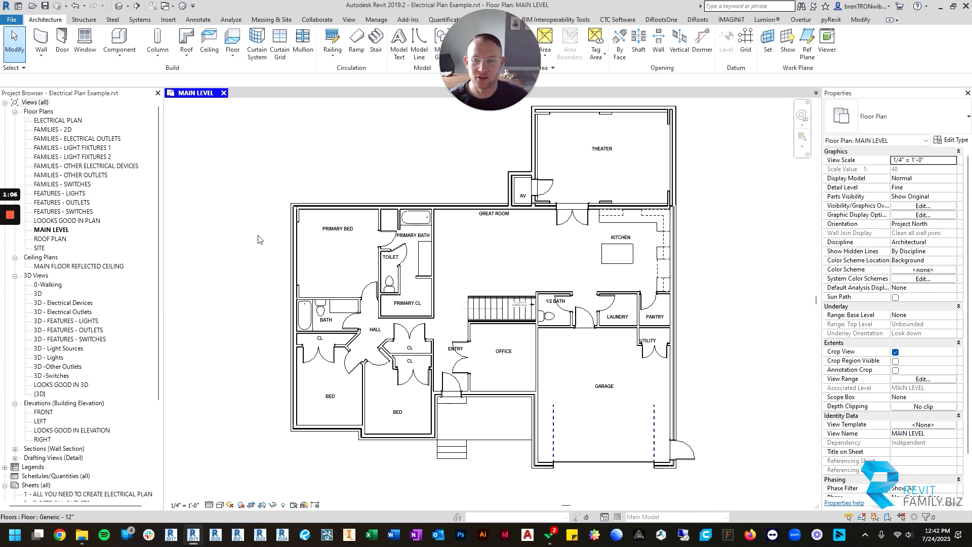
pyautogui.rightClick(57, 231)
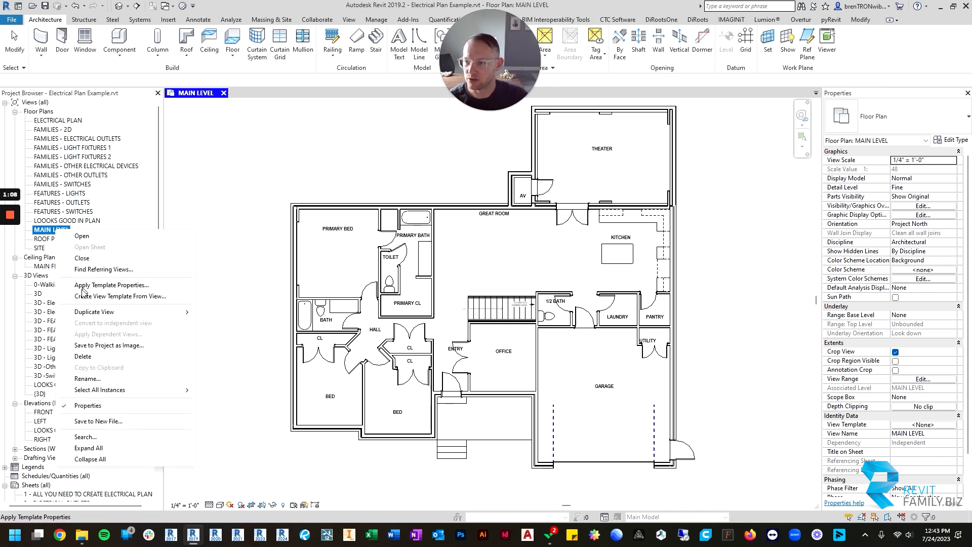
pyautogui.moveTo(127, 312)
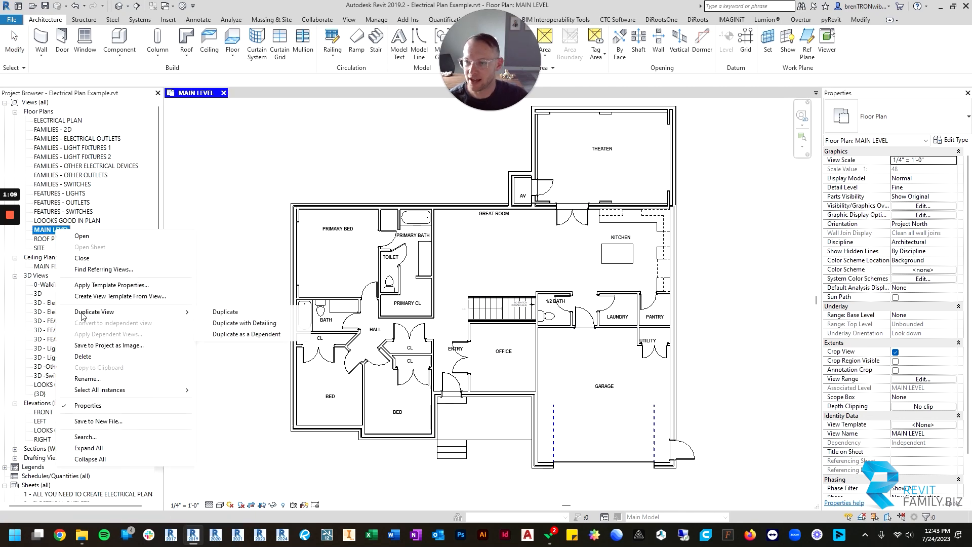
pyautogui.click(240, 328)
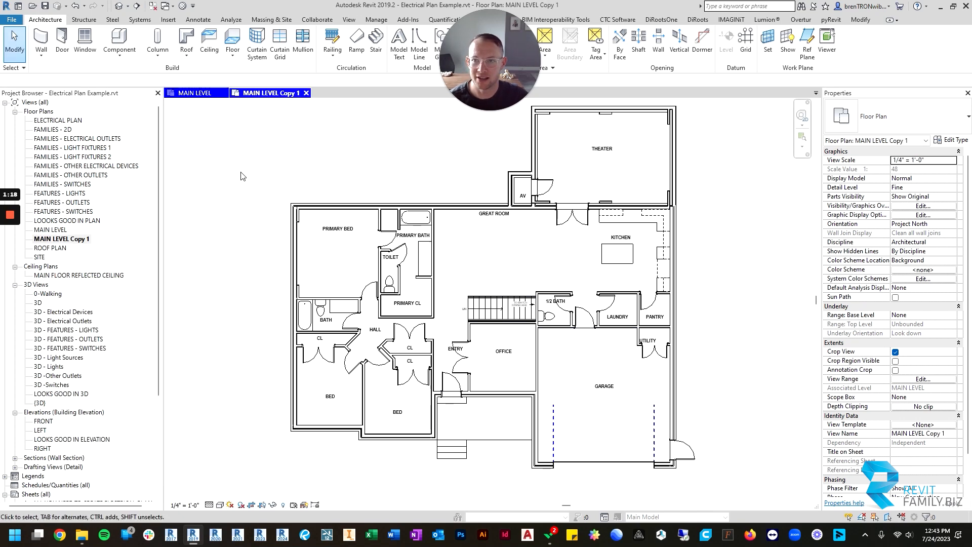
# - Rename the duplicated floor plan view to MAIN LEVEL ELECTRICAL PLAN and close the original MAIN LEVEL view
pyautogui.rightClick(90, 238)
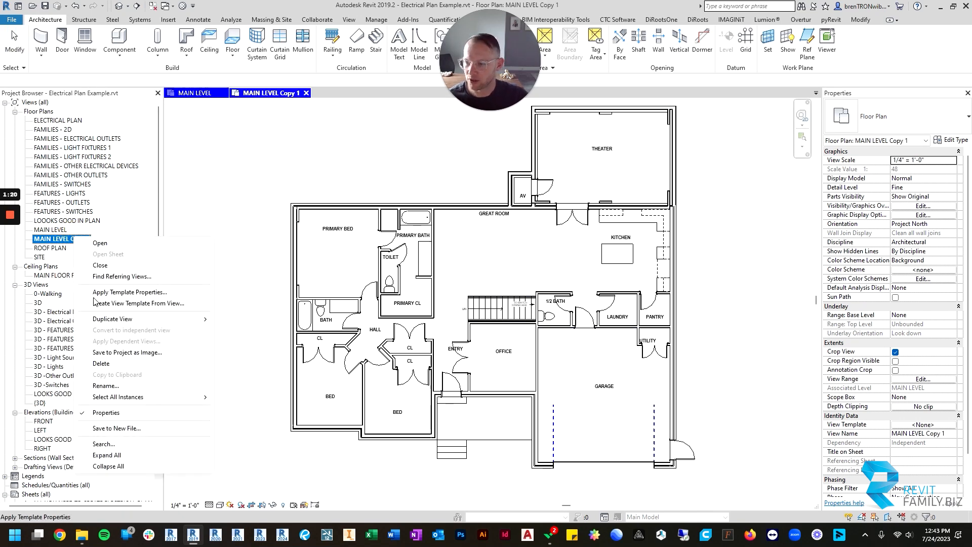
pyautogui.click(99, 386)
pyautogui.click(67, 238)
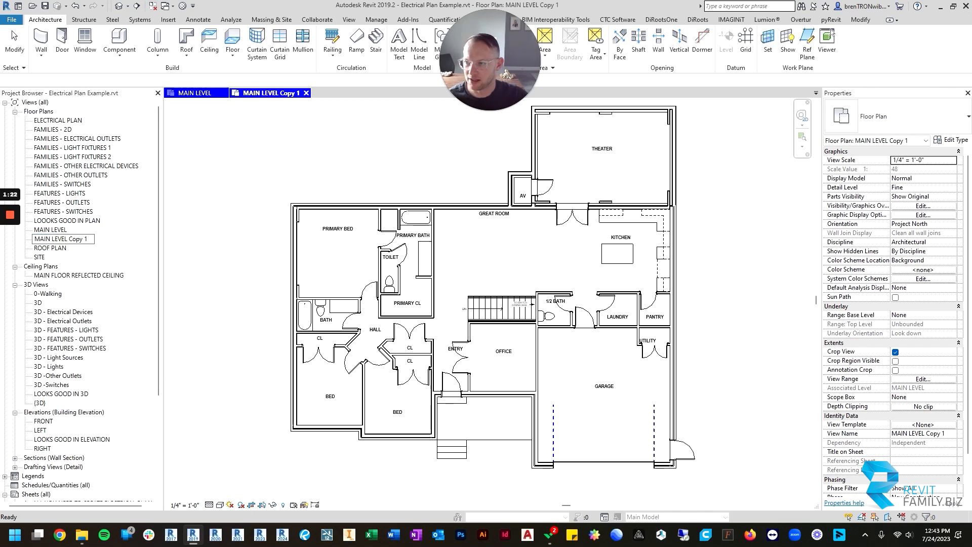
pyautogui.moveTo(68, 238); pyautogui.dragTo(85, 238)
pyautogui.press('BackSpace')
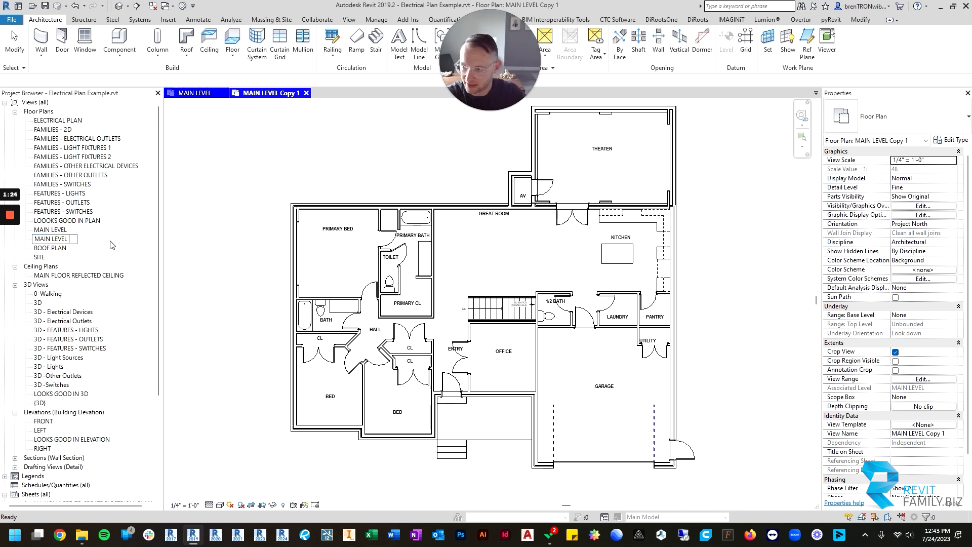
pyautogui.press('capslock')
pyautogui.write('ELEC')
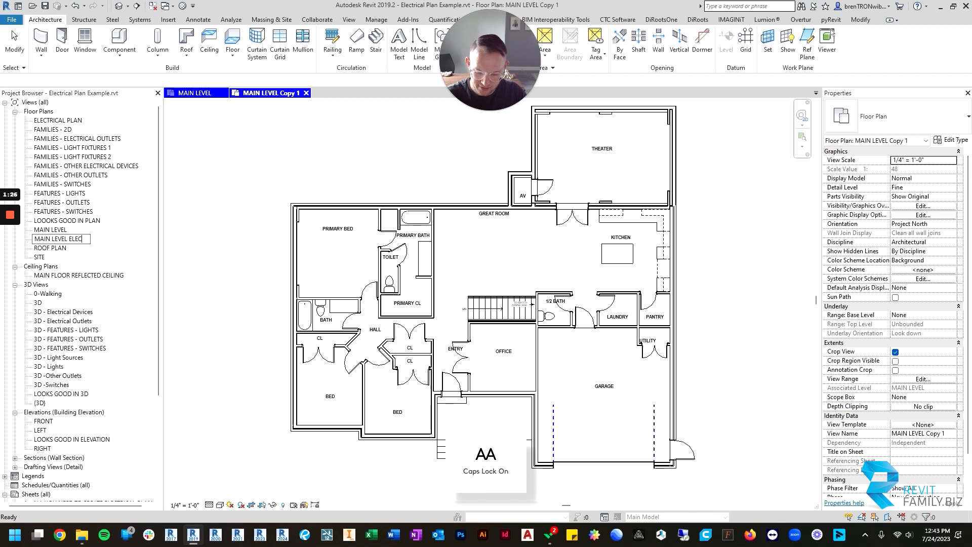
pyautogui.write('TRICAL PLAN')
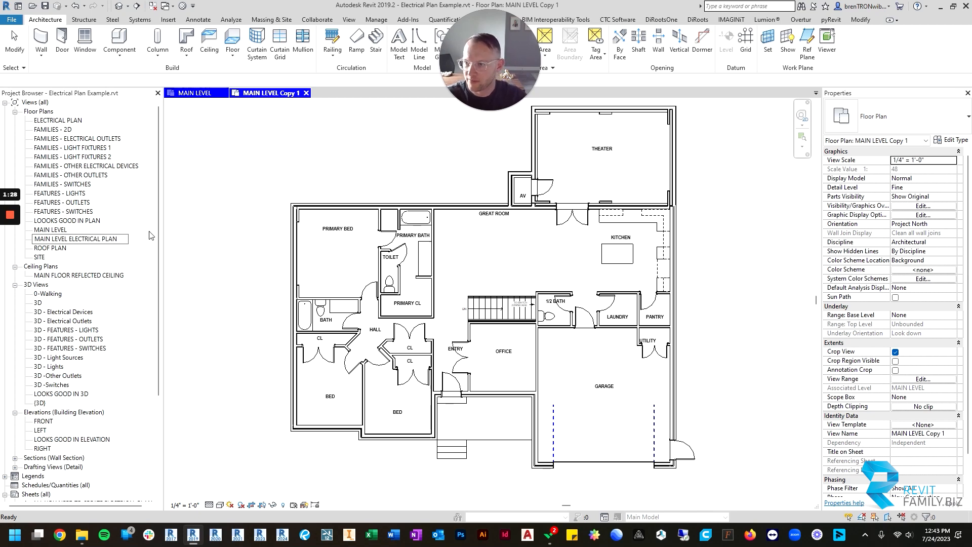
pyautogui.press('Return')
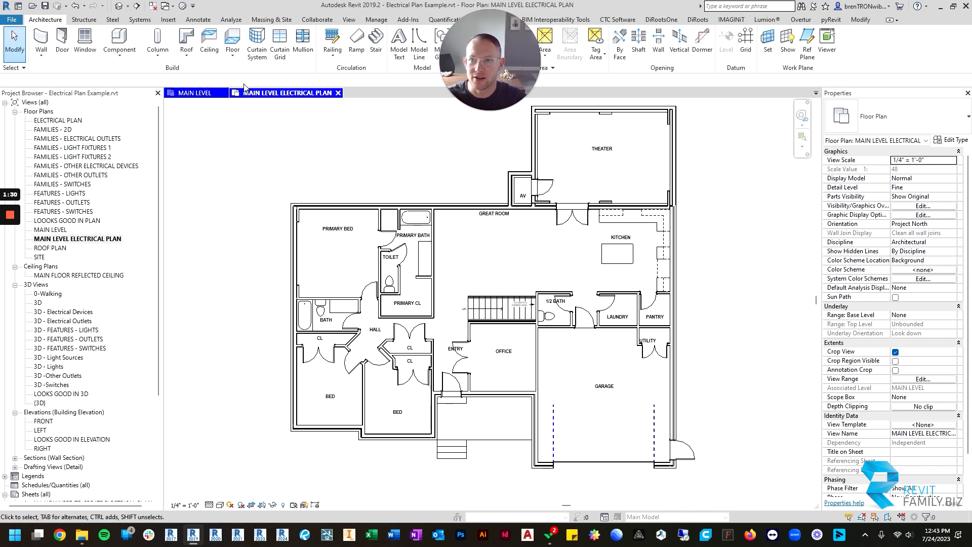
pyautogui.click(223, 93)
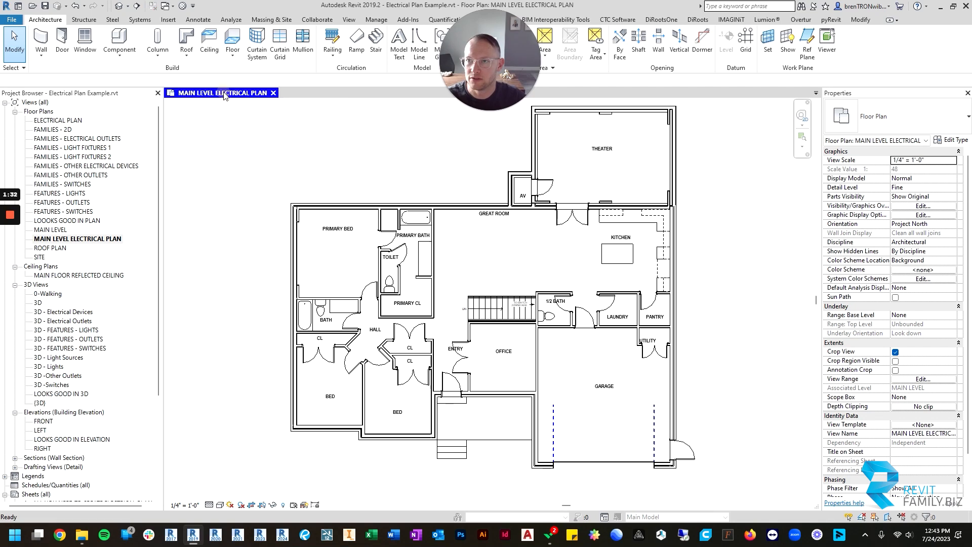
# - Show the electrical plan view's crop region boundary and hide it again
pyautogui.scroll(-2, 377, 209)
pyautogui.scroll(2, 376, 205)
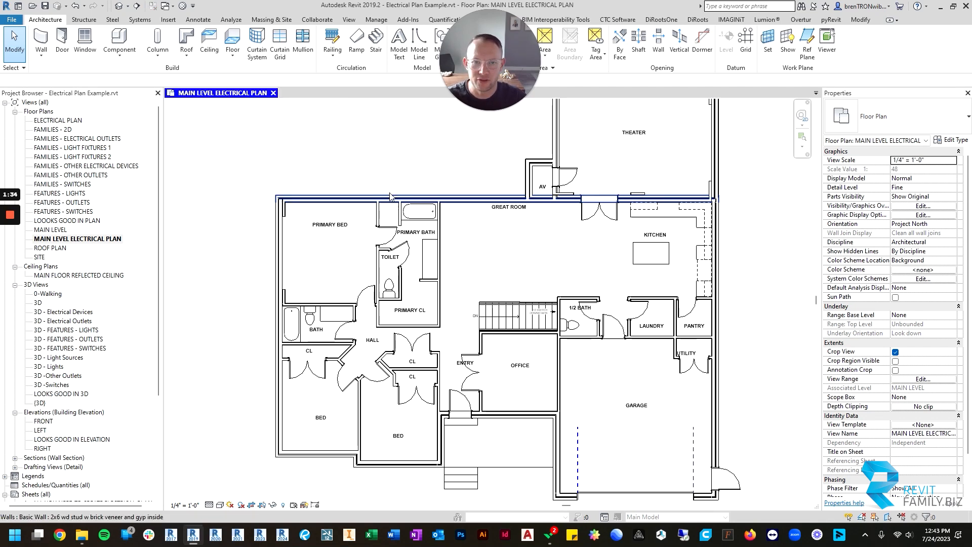
pyautogui.moveTo(376, 205); pyautogui.dragTo(383, 222, button='middle')
pyautogui.scroll(-2, 386, 212)
pyautogui.press('c')
pyautogui.press('r')
pyautogui.scroll(-2, 425, 202)
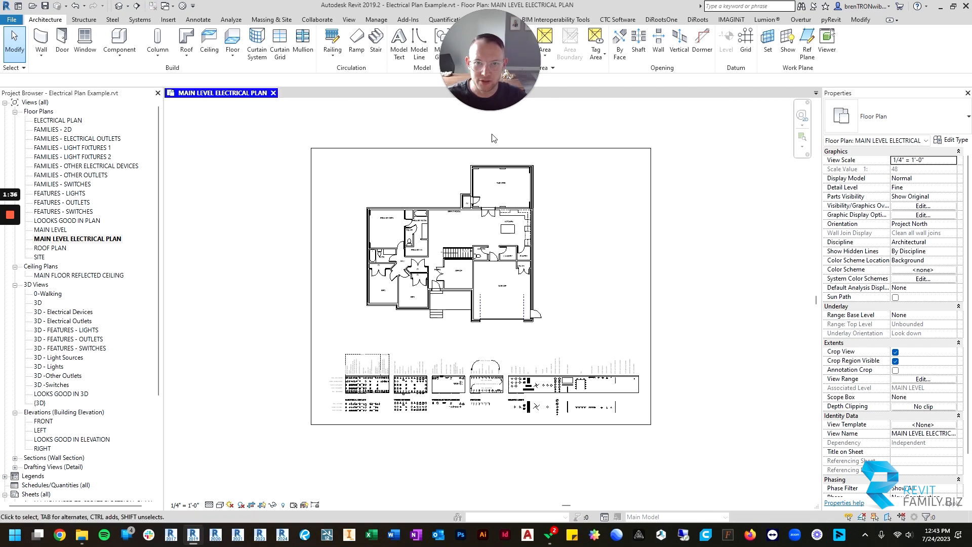
pyautogui.click(496, 148)
pyautogui.click(552, 221)
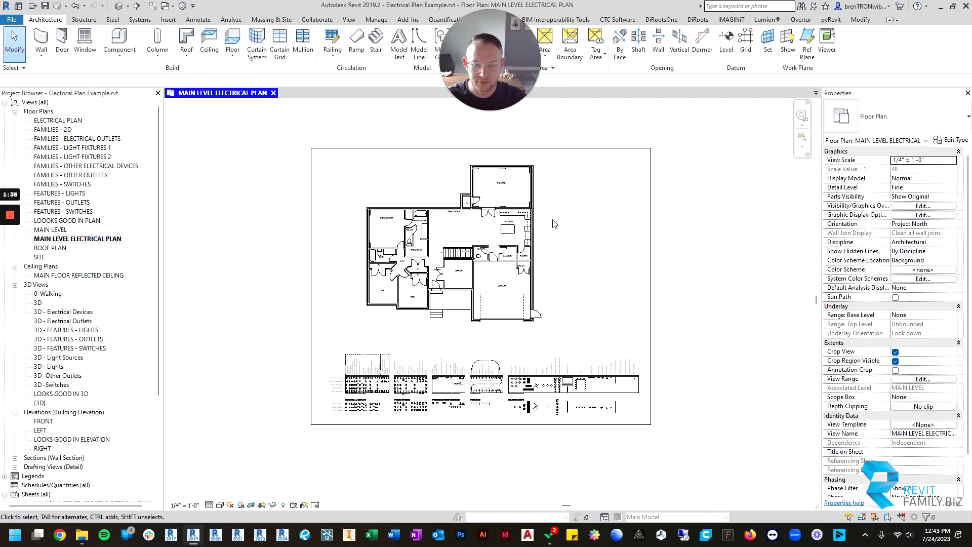
pyautogui.scroll(2, 446, 301)
pyautogui.press('c')
pyautogui.press('r')
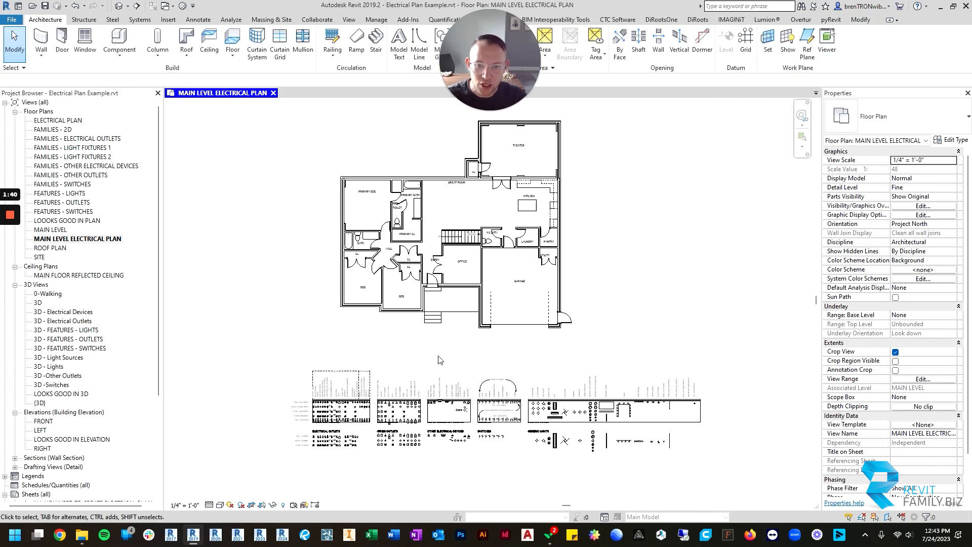
# - Examine the electrical outlet, other outlet, device, switch and generic light families laid out below the floor plan
pyautogui.scroll(-1, 519, 339)
pyautogui.scroll(4, 521, 340)
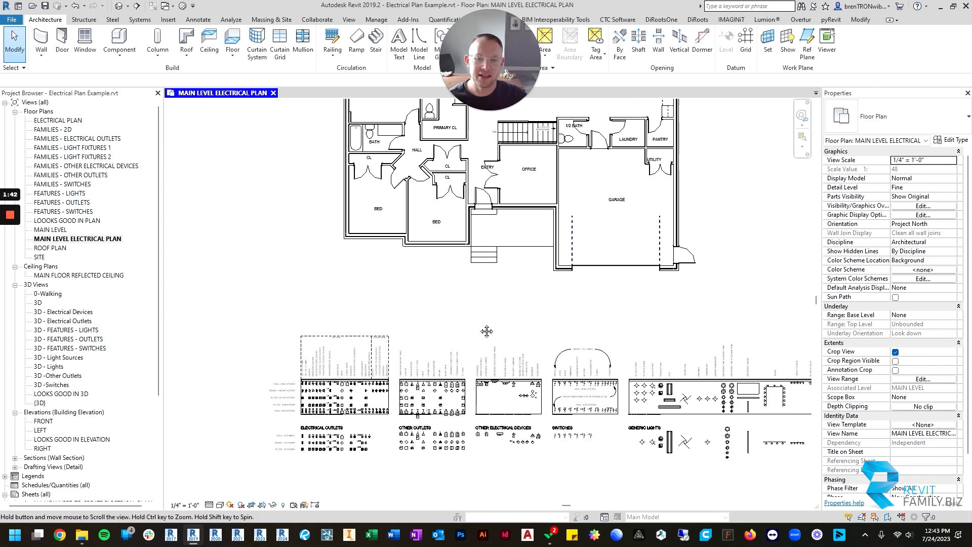
pyautogui.scroll(-2, 530, 279)
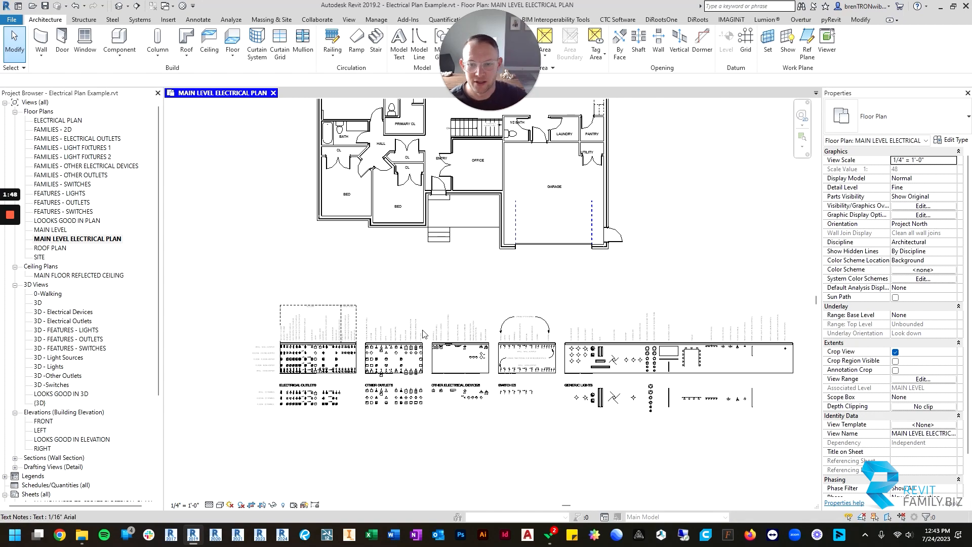
pyautogui.scroll(5, 361, 345)
pyautogui.scroll(-2, 365, 342)
pyautogui.moveTo(458, 338); pyautogui.dragTo(432, 239, button='middle')
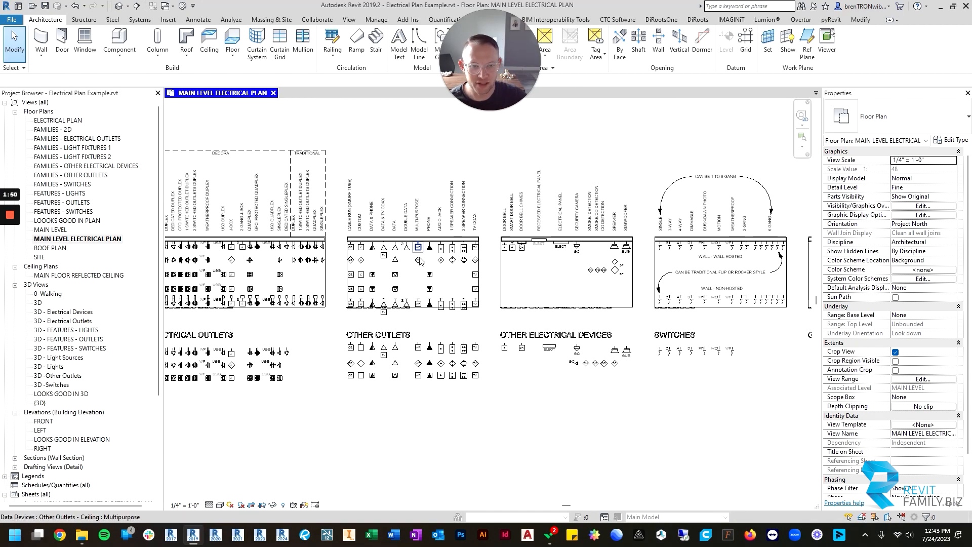
pyautogui.scroll(-2, 419, 253)
pyautogui.moveTo(672, 268); pyautogui.dragTo(477, 287, button='middle')
pyautogui.scroll(2, 592, 278)
pyautogui.scroll(-4, 593, 280)
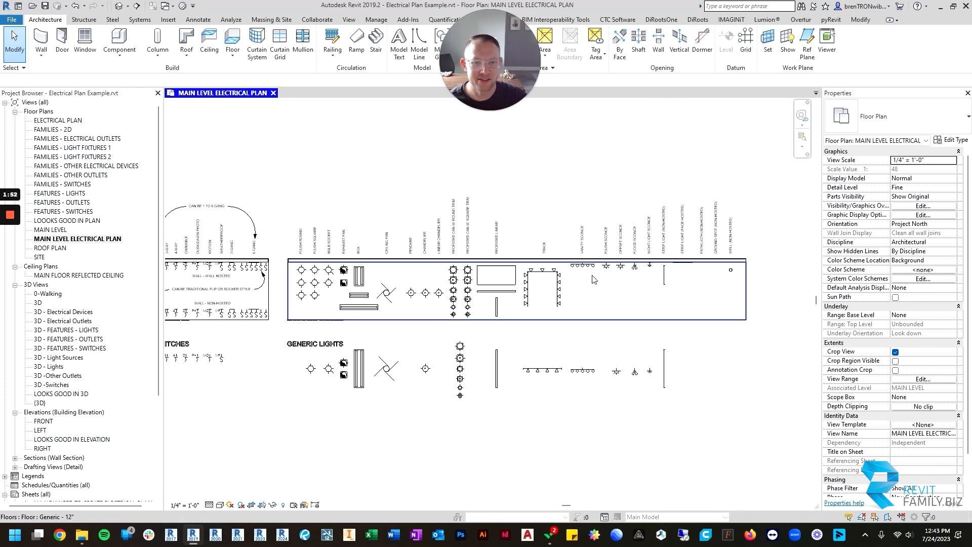
pyautogui.scroll(-1, 376, 259)
pyautogui.moveTo(375, 259); pyautogui.dragTo(433, 407, button='middle')
pyautogui.scroll(4, 427, 205)
pyautogui.moveTo(443, 202); pyautogui.dragTo(425, 304, button='middle')
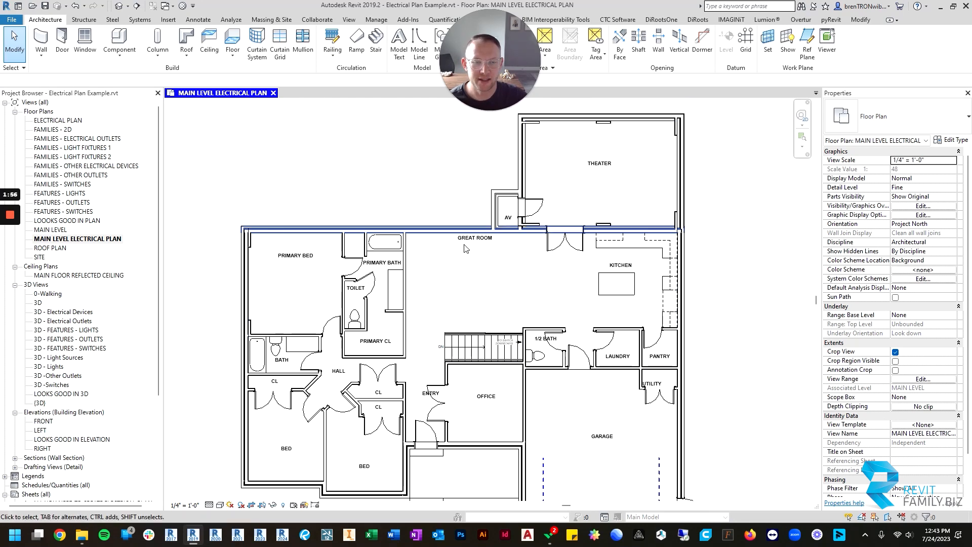
pyautogui.scroll(-2, 534, 255)
pyautogui.moveTo(512, 291); pyautogui.dragTo(511, 196, button='middle')
pyautogui.scroll(5, 355, 462)
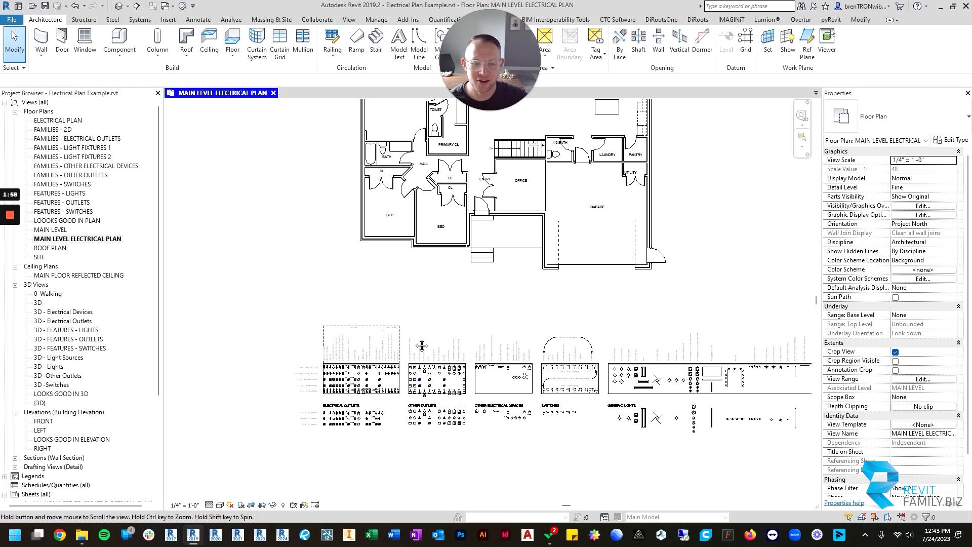
pyautogui.moveTo(286, 322); pyautogui.dragTo(263, 267, button='middle')
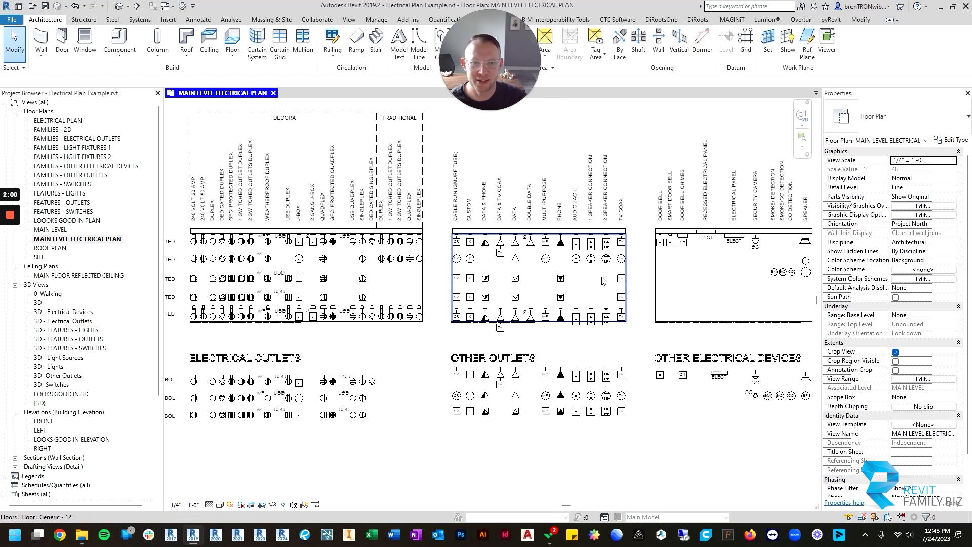
pyautogui.scroll(-2, 602, 280)
pyautogui.moveTo(580, 275); pyautogui.dragTo(356, 317, button='middle')
pyautogui.scroll(-2, 619, 313)
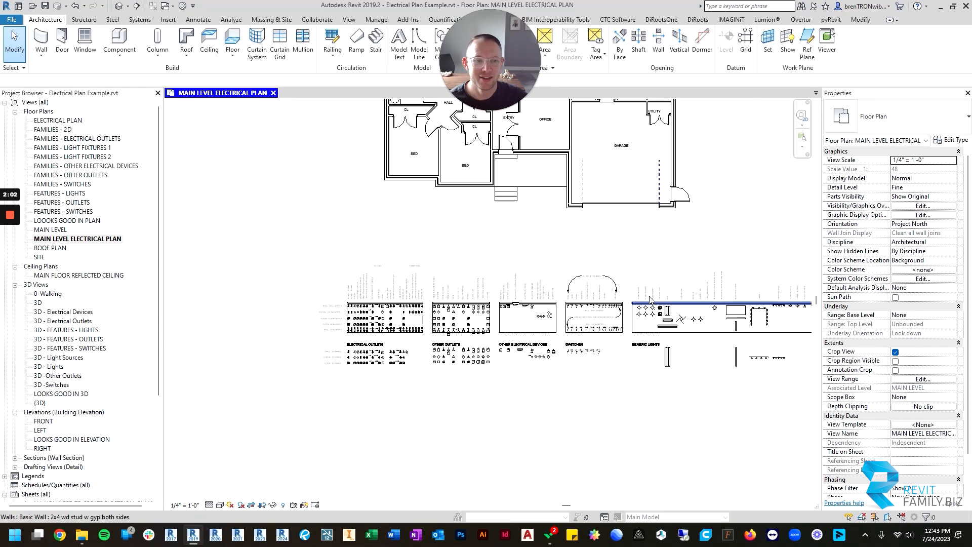
pyautogui.moveTo(633, 335); pyautogui.dragTo(579, 410, button='middle')
pyautogui.moveTo(554, 249); pyautogui.dragTo(529, 355, button='middle')
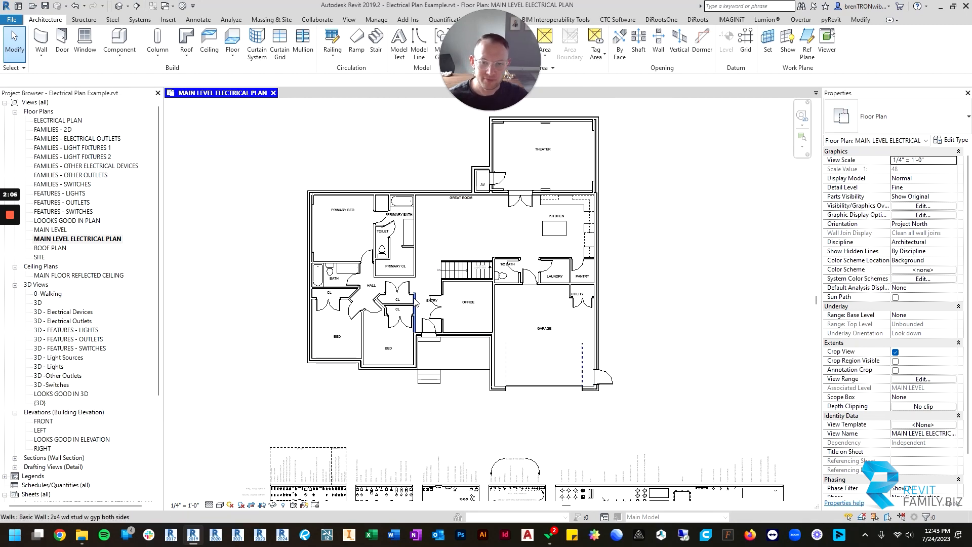
pyautogui.scroll(2, 412, 299)
pyautogui.moveTo(453, 248); pyautogui.dragTo(461, 322, button='middle')
pyautogui.scroll(-1, 462, 290)
pyautogui.moveTo(527, 262); pyautogui.dragTo(549, 262, button='middle')
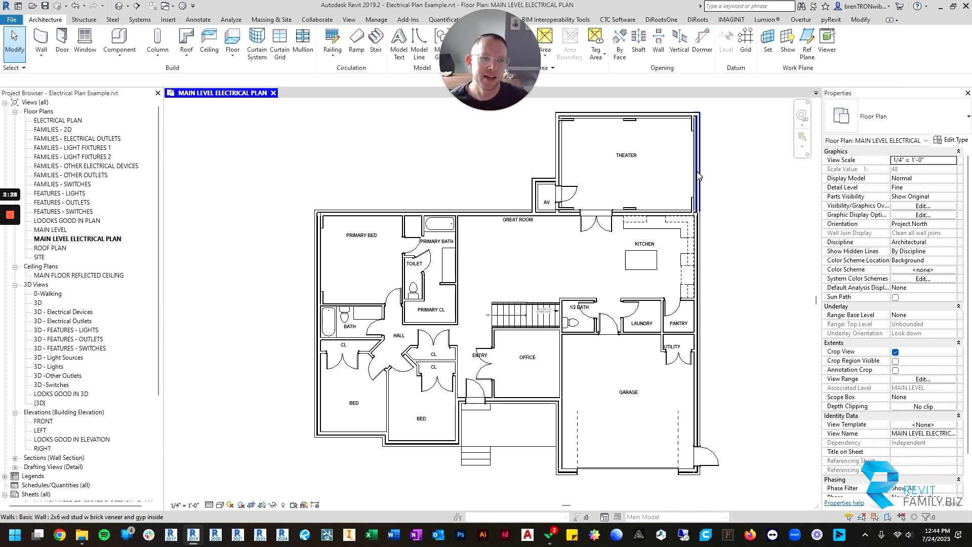
pyautogui.moveTo(701, 214); pyautogui.dragTo(687, 207, button='middle')
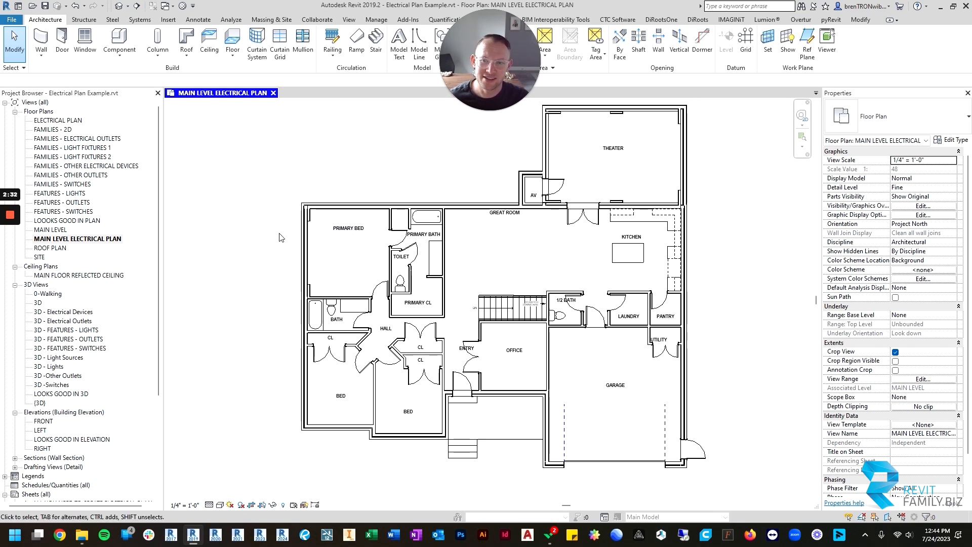
pyautogui.scroll(3, 333, 203)
pyautogui.scroll(3, 318, 209)
pyautogui.scroll(-8, 301, 238)
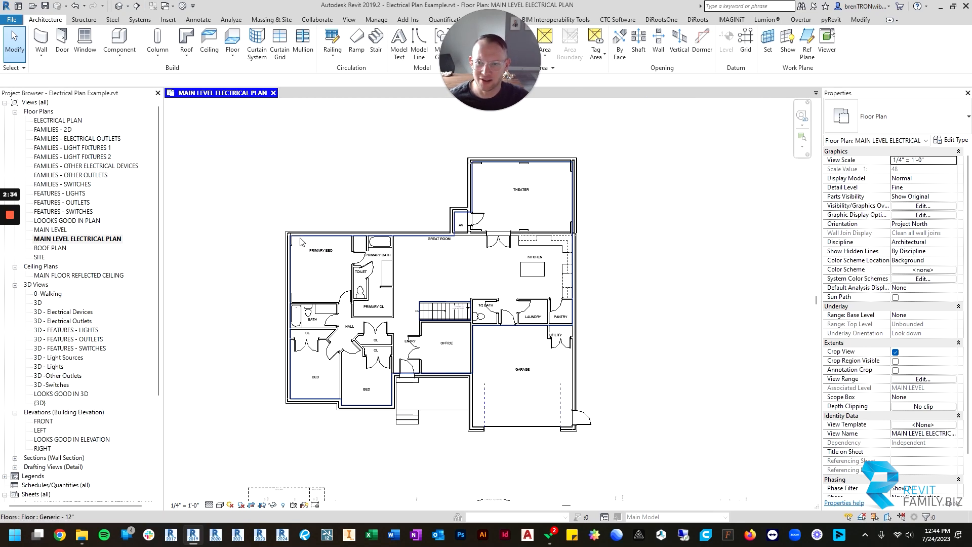
# - Set the electrical plan view's detail level to Coarse so walls show only their outlines
pyautogui.scroll(4, 320, 310)
pyautogui.moveTo(321, 314); pyautogui.dragTo(398, 299, button='middle')
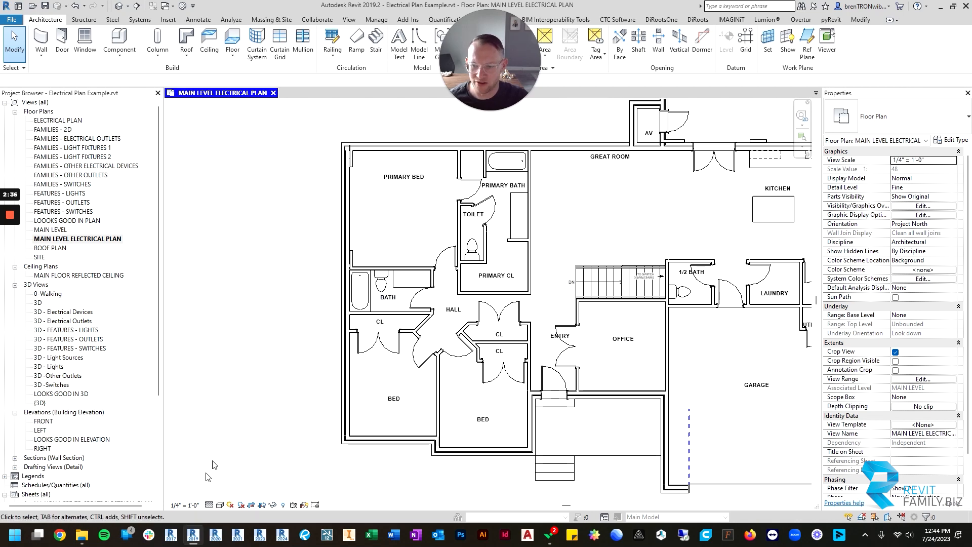
pyautogui.click(209, 505)
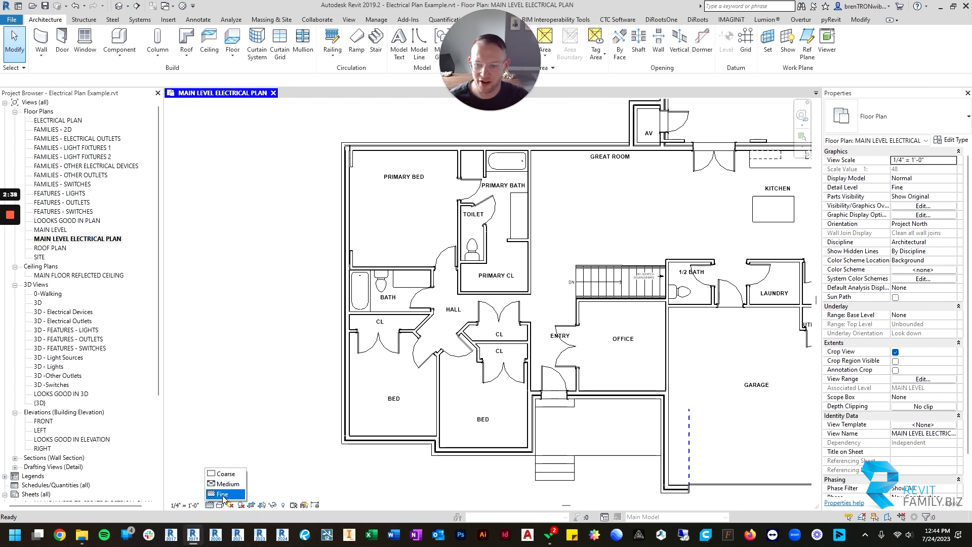
pyautogui.click(226, 476)
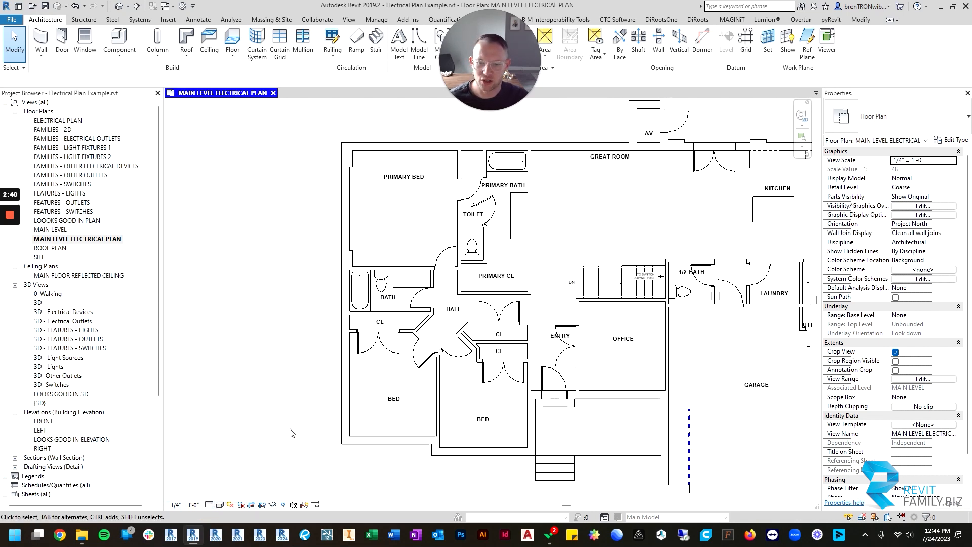
# - Override the Walls category's cut foreground pattern with Solid fill in the electrical plan view's visibility graphics
pyautogui.scroll(-3, 489, 247)
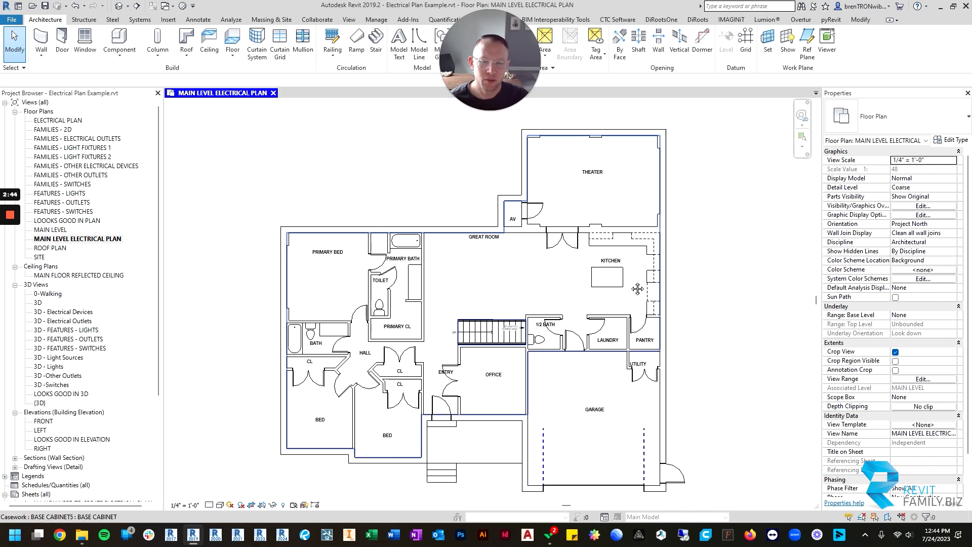
pyautogui.moveTo(636, 287); pyautogui.dragTo(657, 283, button='middle')
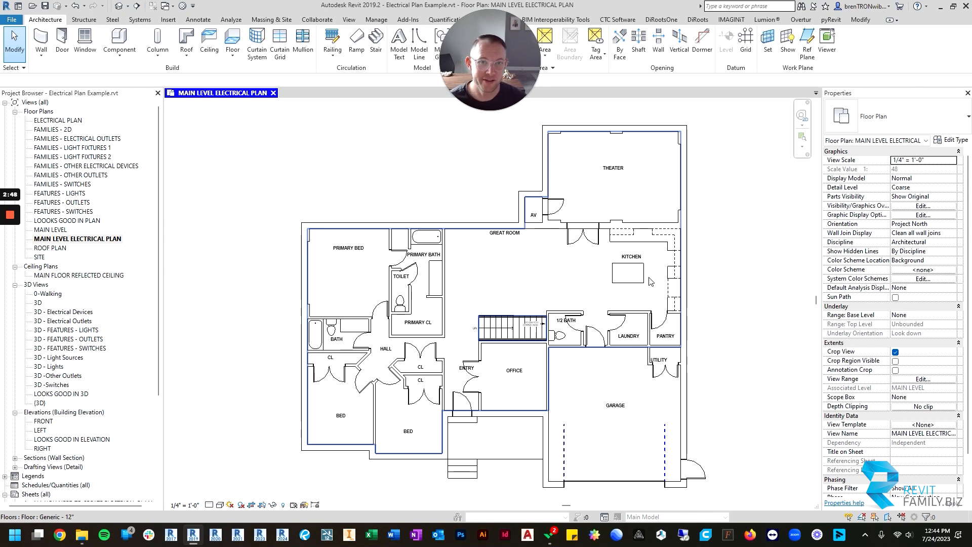
pyautogui.moveTo(643, 284); pyautogui.dragTo(653, 268, button='middle')
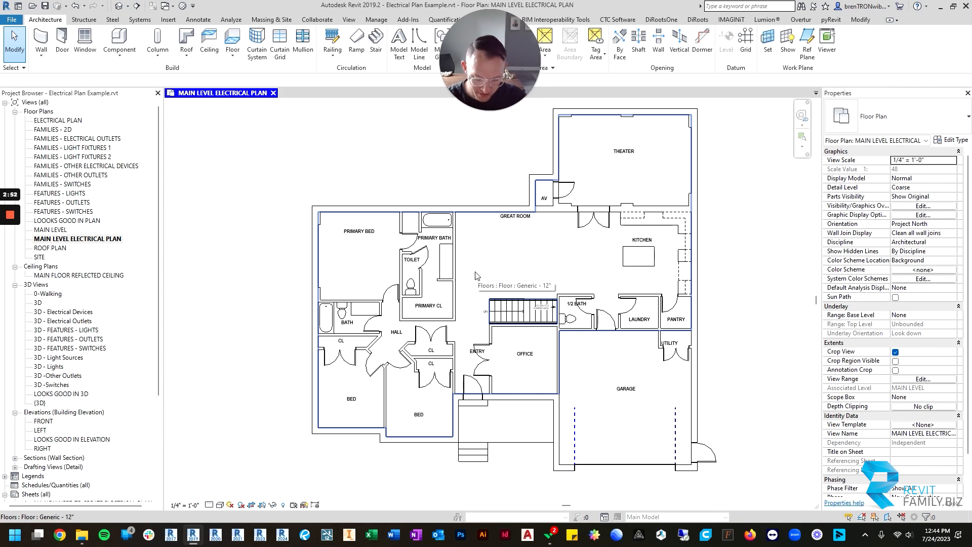
pyautogui.press('v')
pyautogui.press('g')
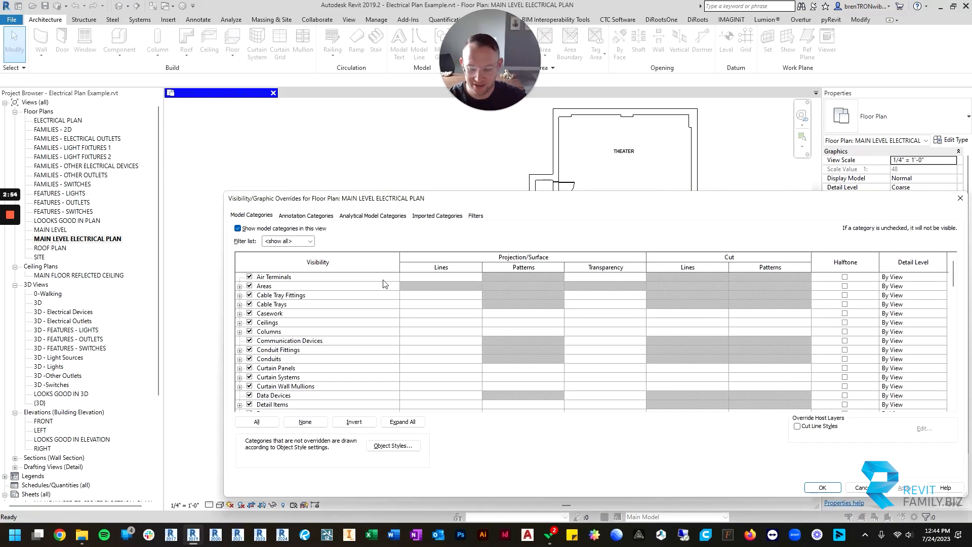
pyautogui.press('w')
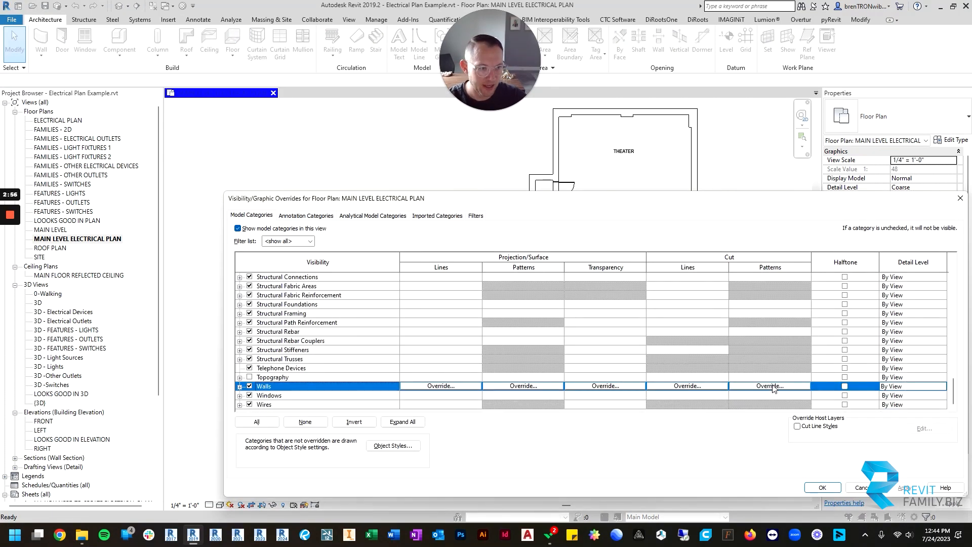
pyautogui.click(772, 387)
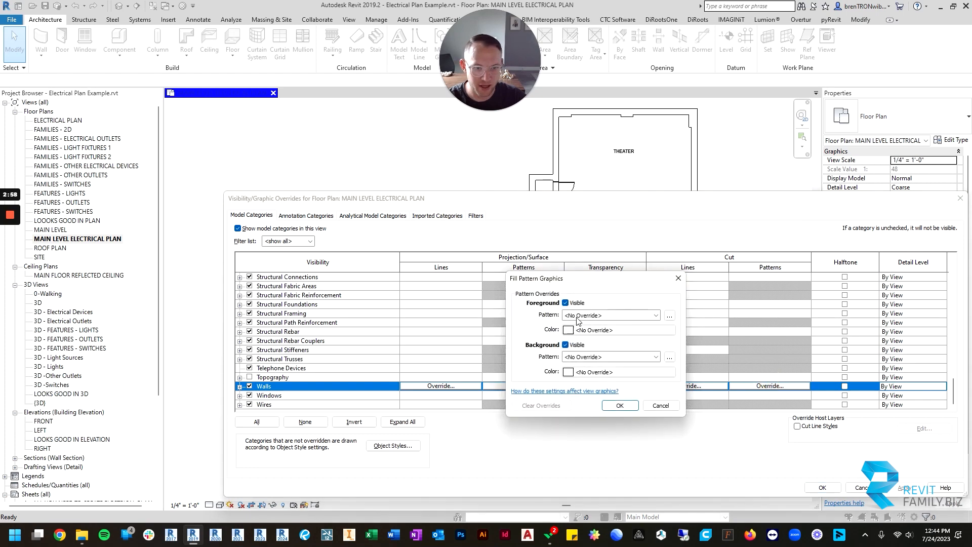
pyautogui.click(577, 315)
pyautogui.click(604, 76)
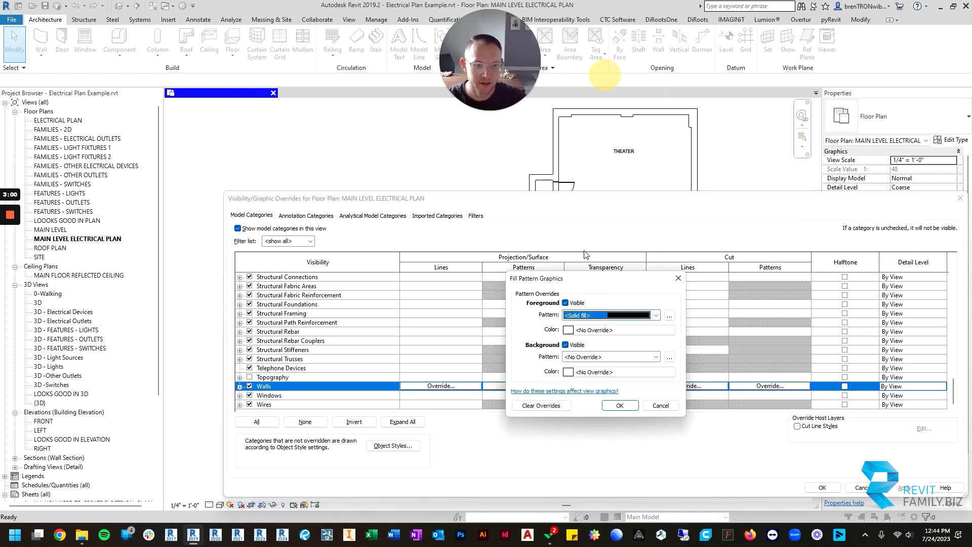
# - Set the walls' cut fill colour to light grey RGB 192-192-192 and apply the overrides to the view
pyautogui.click(594, 334)
pyautogui.click(556, 330)
pyautogui.click(635, 438)
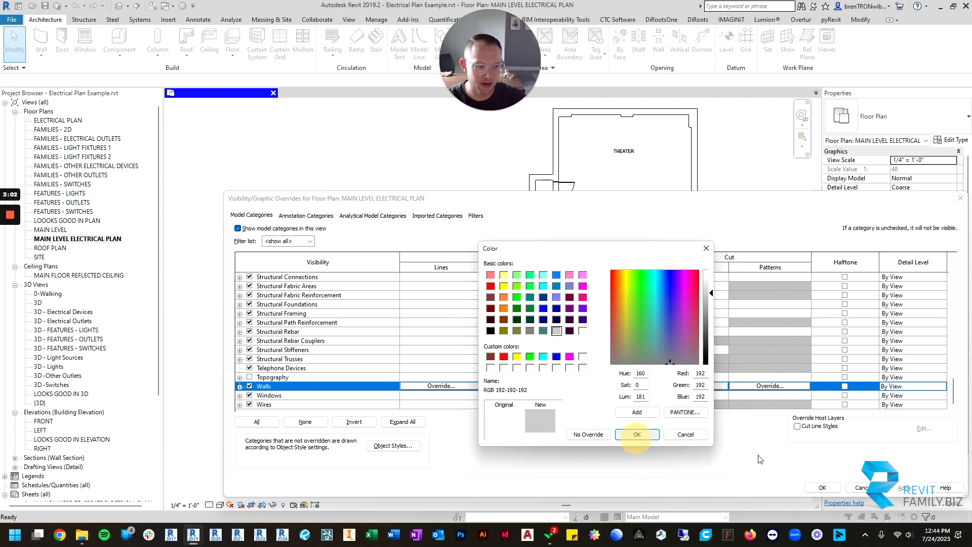
pyautogui.click(621, 406)
pyautogui.click(823, 488)
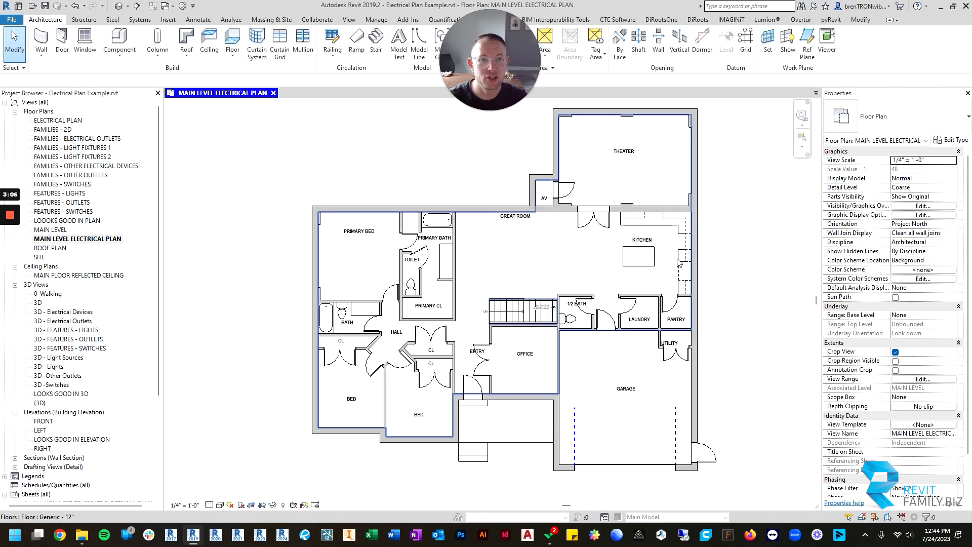
# - Examine the grey-filled walls against the doors, stairs, plumbing fixtures and casework across the electrical plan
pyautogui.moveTo(727, 272); pyautogui.dragTo(684, 289, button='middle')
pyautogui.moveTo(528, 304); pyautogui.dragTo(576, 293, button='middle')
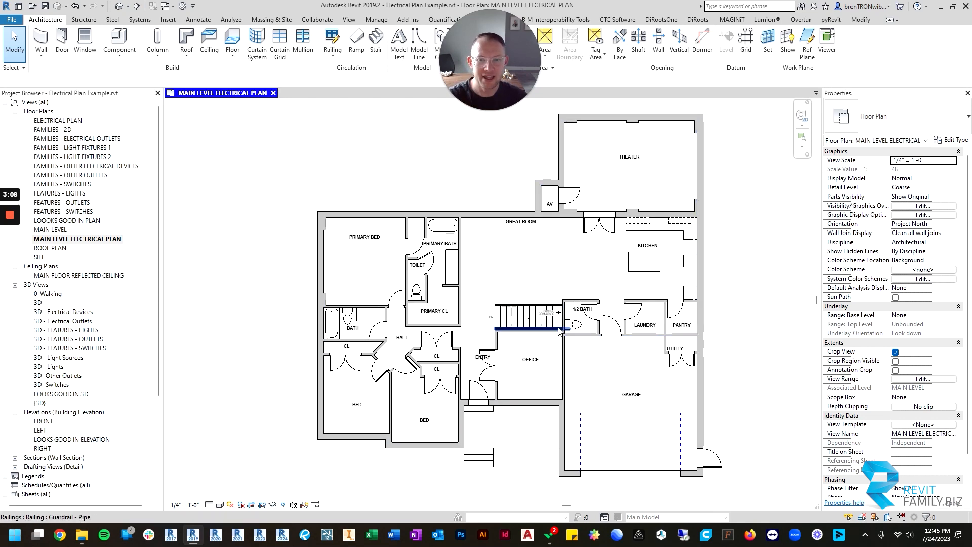
pyautogui.moveTo(626, 350); pyautogui.dragTo(619, 352, button='middle')
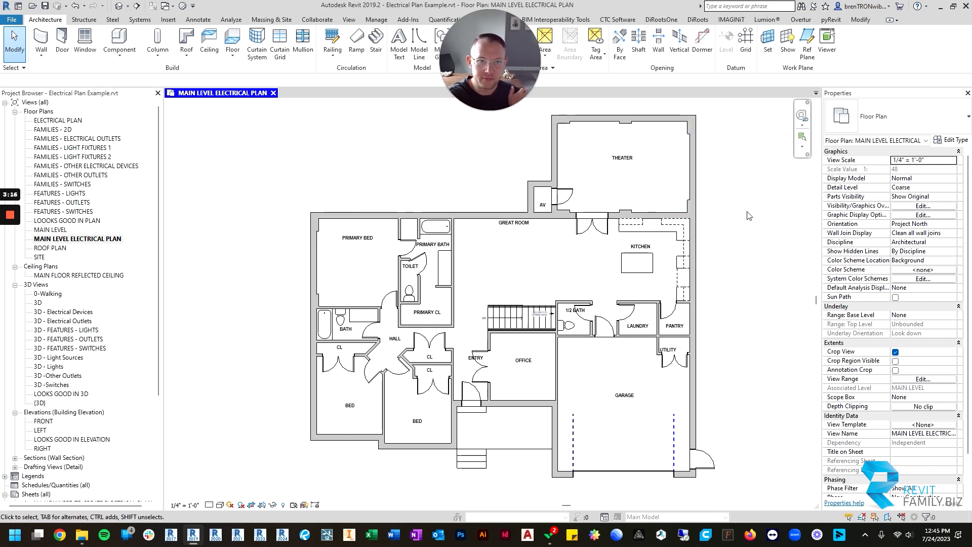
pyautogui.moveTo(476, 332); pyautogui.dragTo(501, 283, button='middle')
pyautogui.moveTo(586, 253); pyautogui.dragTo(589, 266, button='middle')
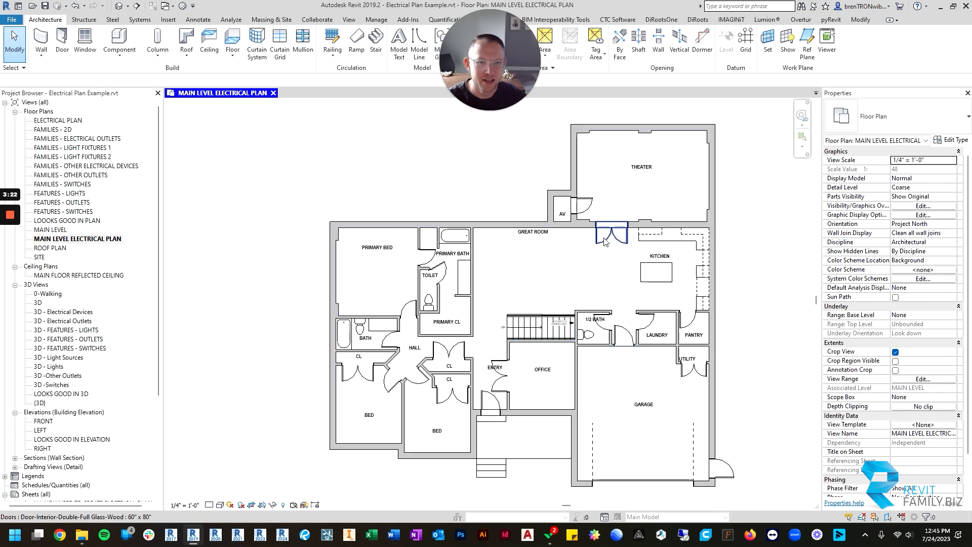
pyautogui.scroll(1, 603, 238)
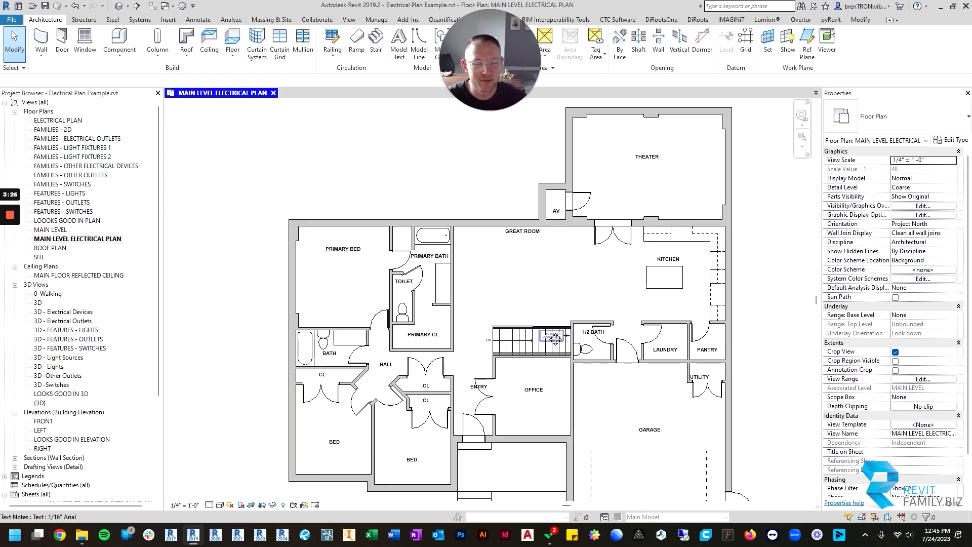
pyautogui.moveTo(556, 338); pyautogui.dragTo(565, 308, button='middle')
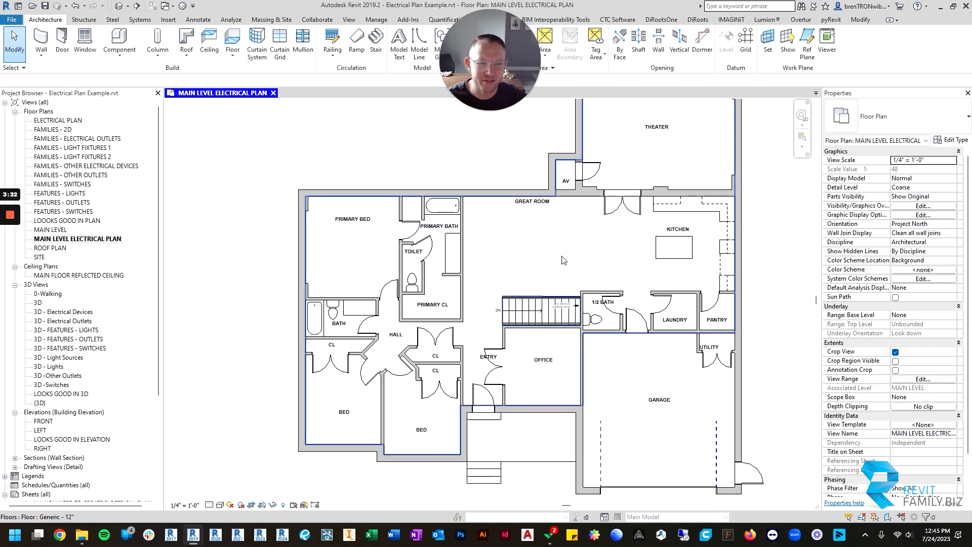
pyautogui.moveTo(563, 259); pyautogui.dragTo(572, 268, button='middle')
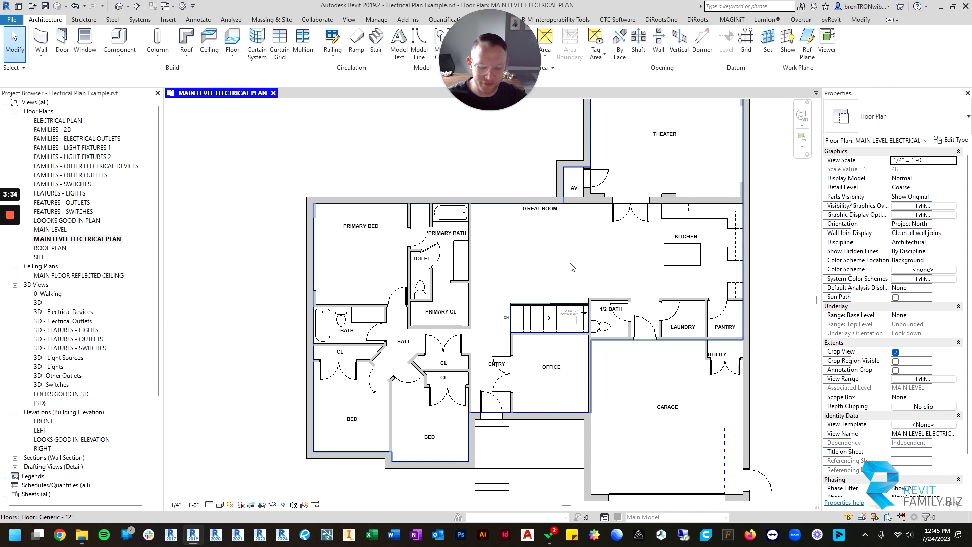
# - Set the Doors category to halftone in the electrical plan view's visibility graphics
pyautogui.press('v')
pyautogui.press('v')
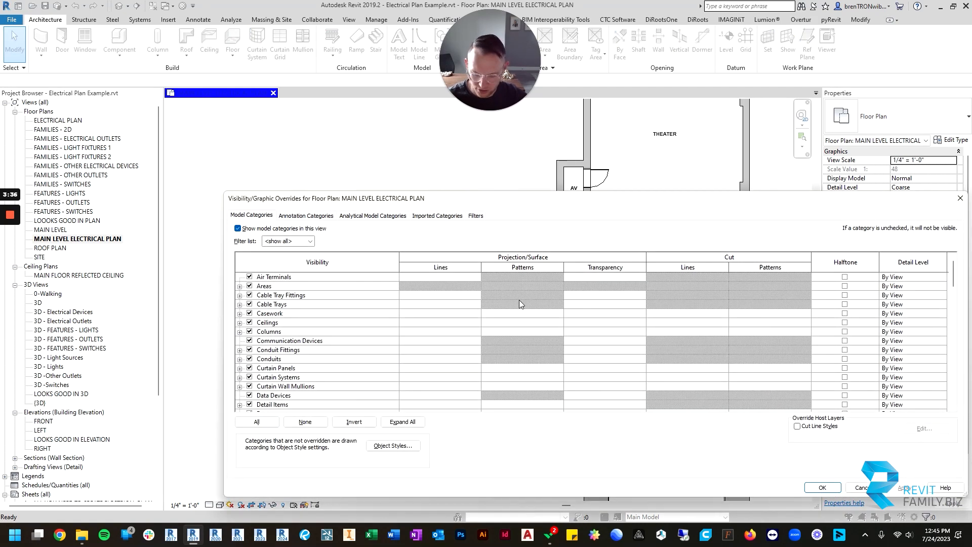
pyautogui.press('d')
pyautogui.scroll(-1, 383, 399)
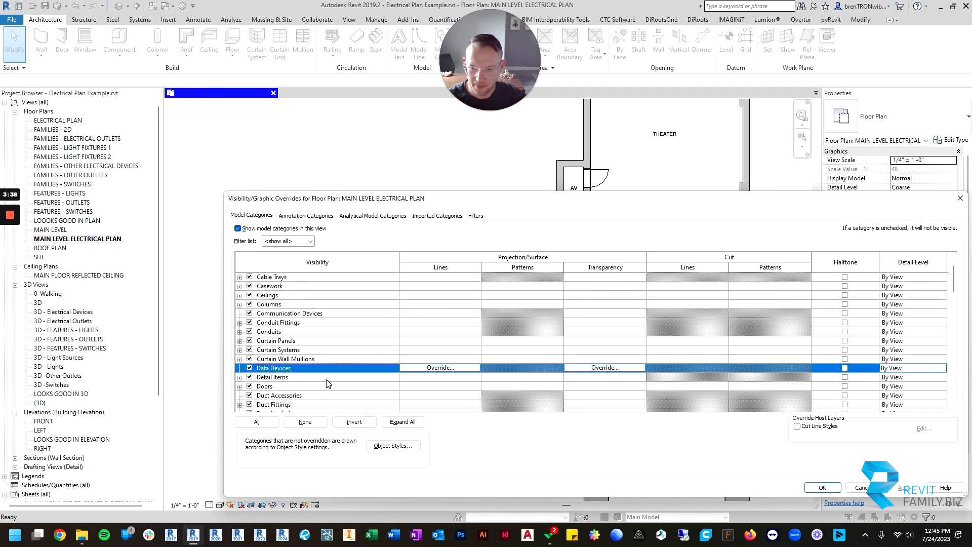
pyautogui.click(327, 385)
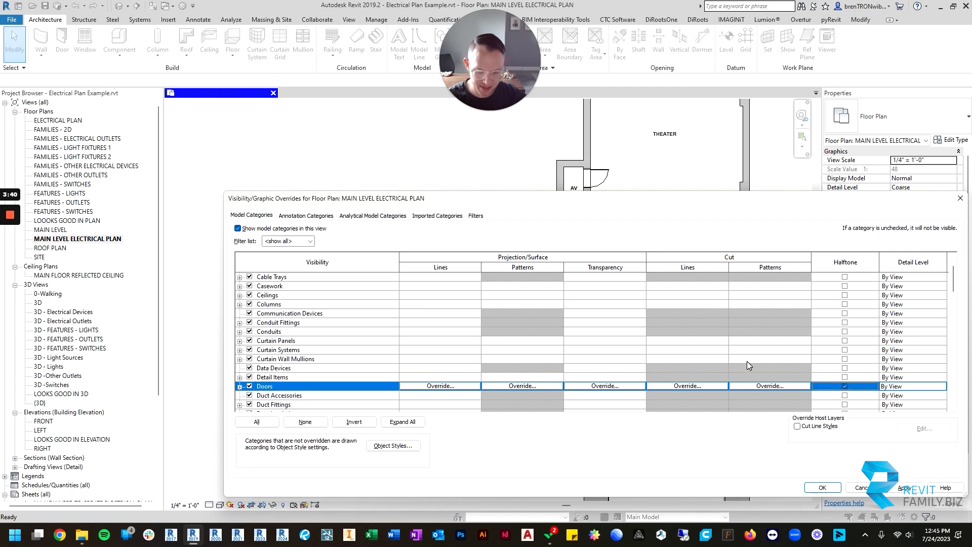
# - Set the Plumbing Fixtures category to halftone in the same visibility overrides
pyautogui.click(380, 343)
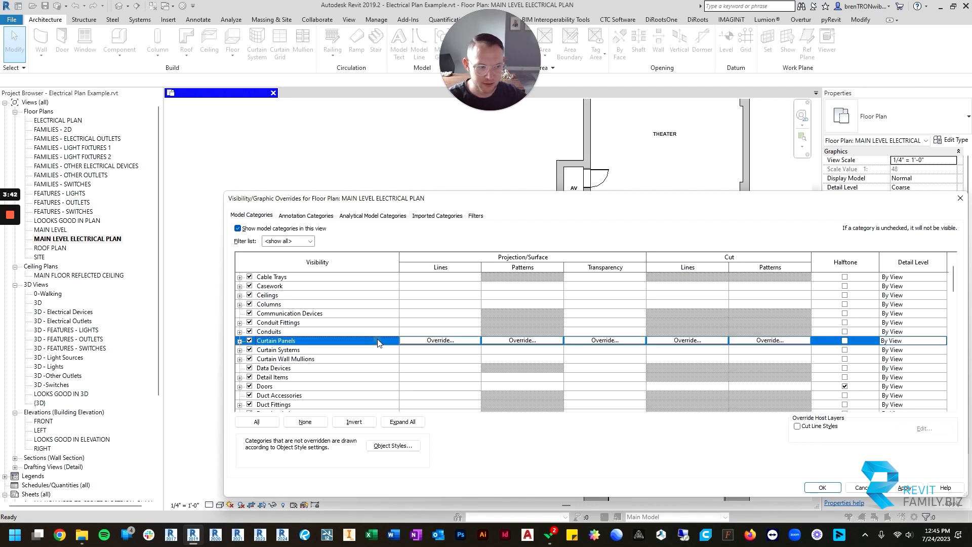
pyautogui.press('p')
pyautogui.scroll(-3, 354, 349)
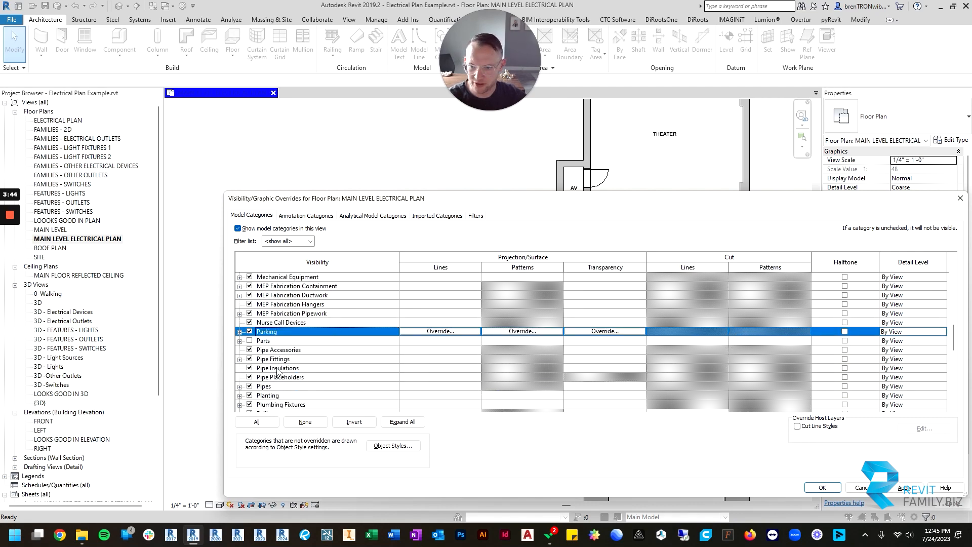
pyautogui.click(362, 386)
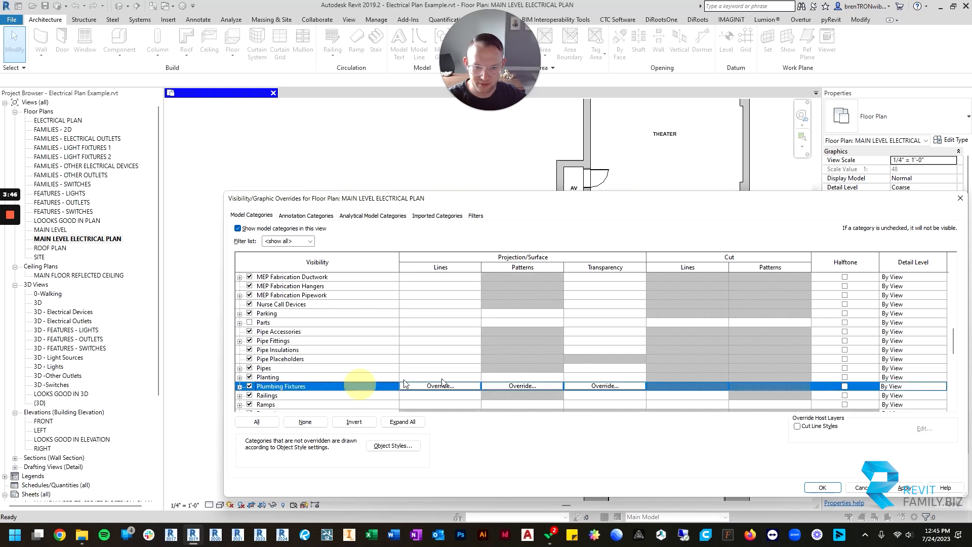
pyautogui.click(844, 387)
# - Set the Casework category to halftone and apply the visibility overrides to the electrical plan view
pyautogui.click(403, 342)
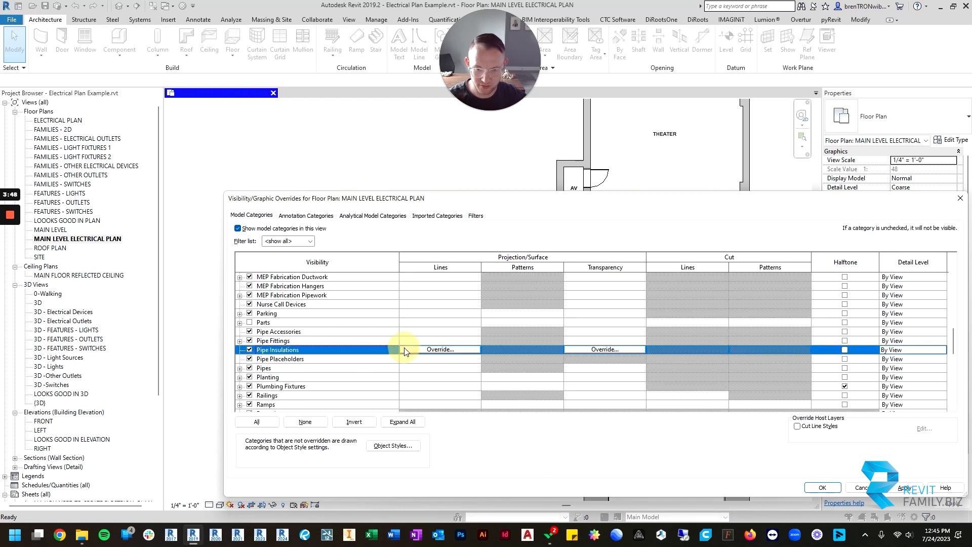
pyautogui.scroll(12, 355, 345)
pyautogui.press('c')
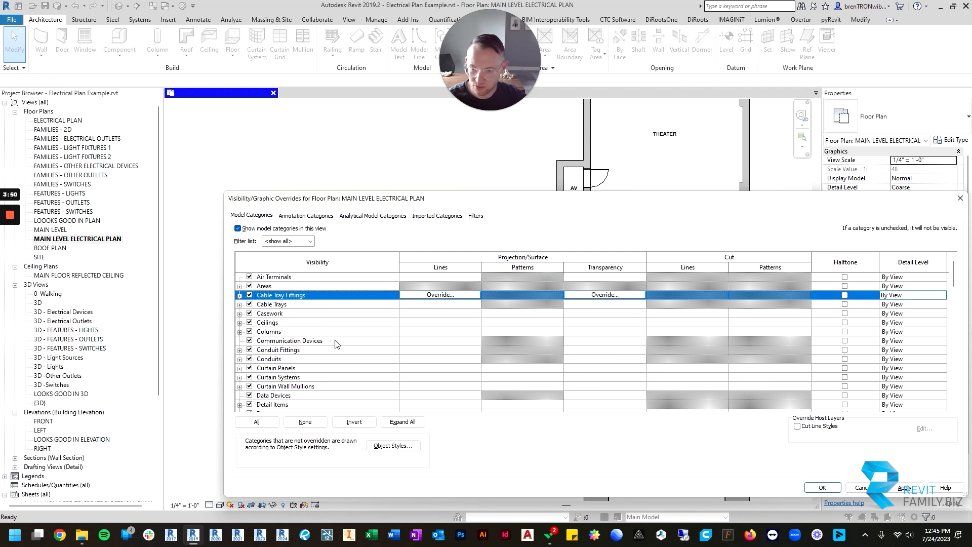
pyautogui.click(275, 314)
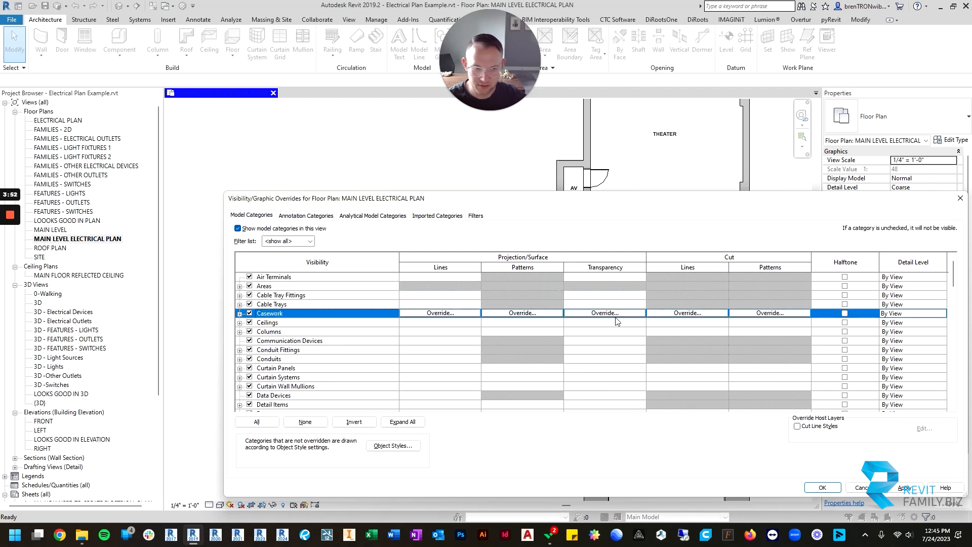
pyautogui.click(845, 313)
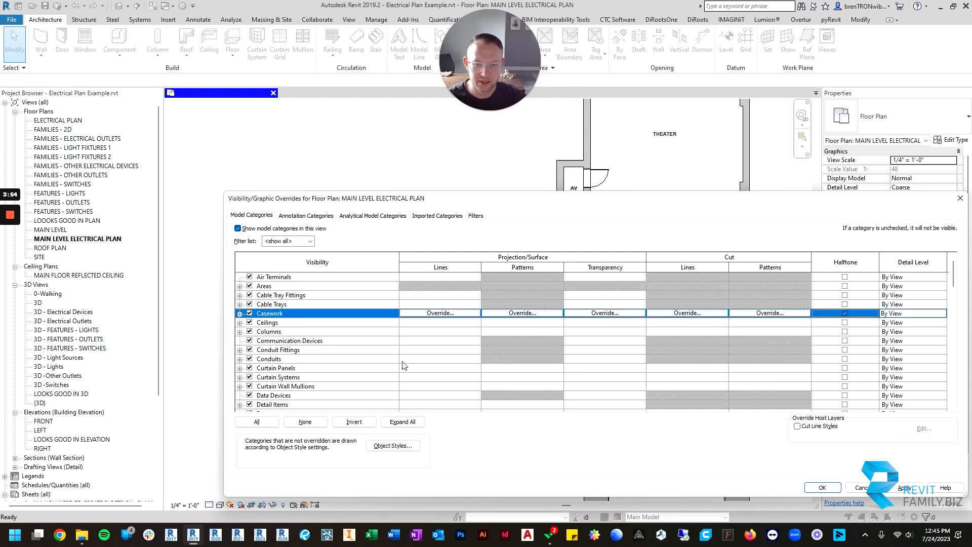
pyautogui.click(820, 487)
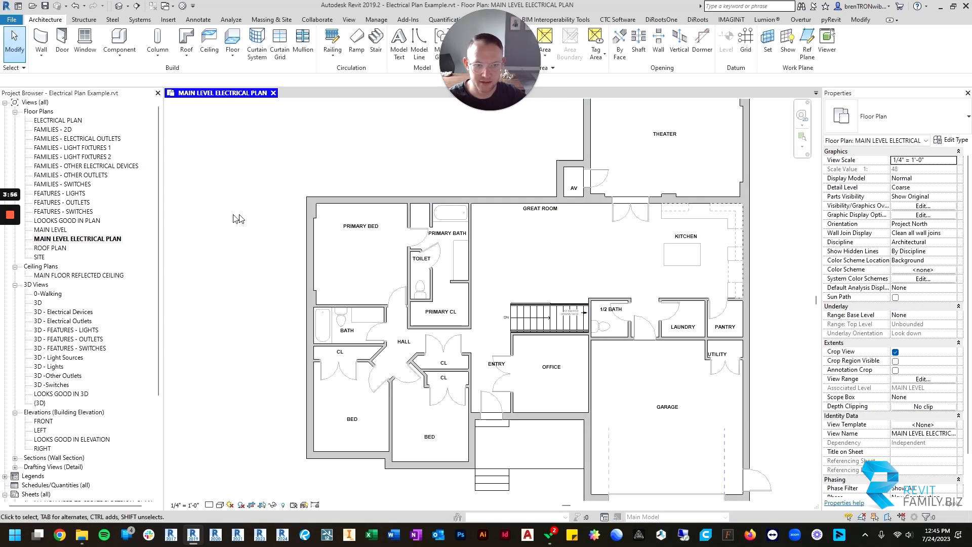
# - Examine the halftoned doors, plumbing fixtures and casework across the electrical plan, and check the GARAGE room tag
pyautogui.moveTo(422, 369); pyautogui.dragTo(416, 317, button='middle')
pyautogui.moveTo(648, 311); pyautogui.dragTo(568, 300, button='middle')
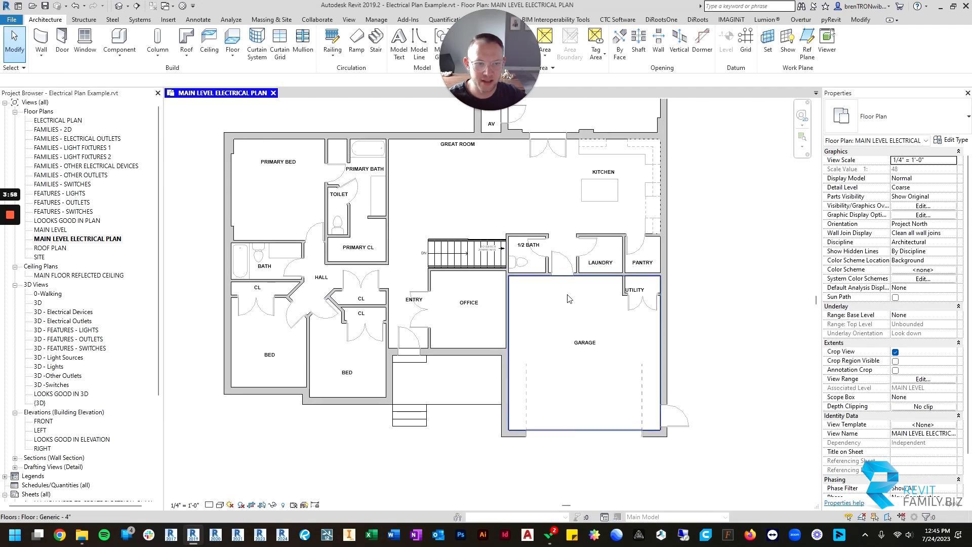
pyautogui.moveTo(555, 264); pyautogui.dragTo(589, 295, button='middle')
pyautogui.scroll(-1, 735, 245)
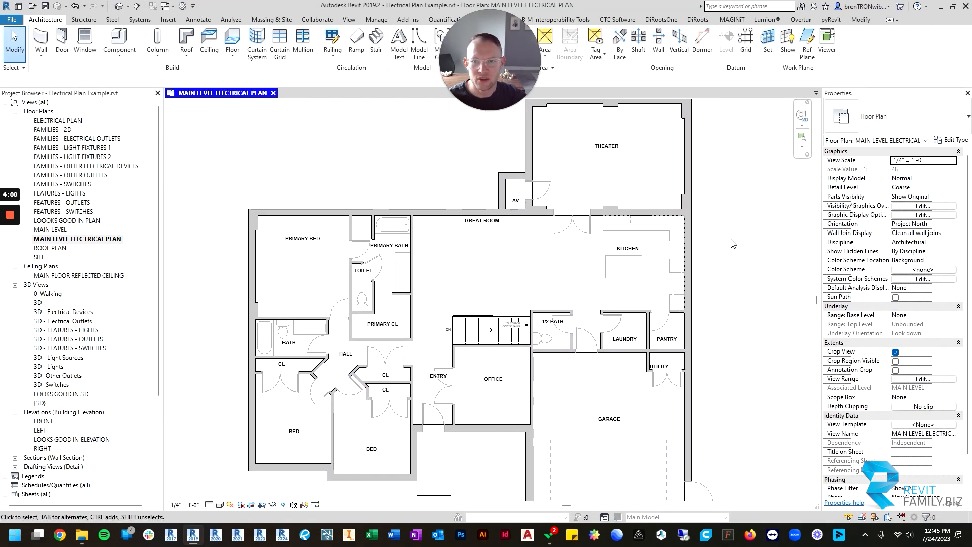
pyautogui.scroll(-1, 732, 244)
pyautogui.moveTo(719, 270); pyautogui.dragTo(722, 249, button='middle')
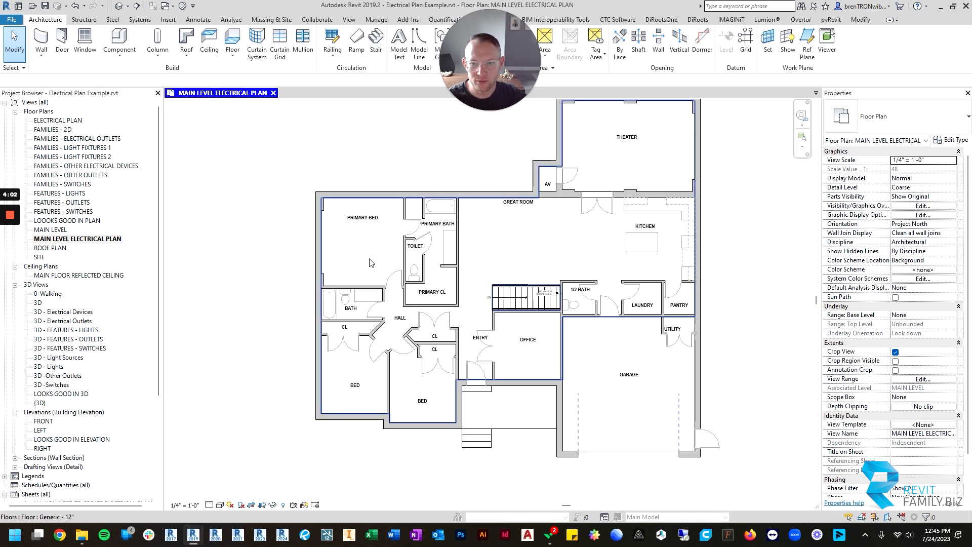
pyautogui.scroll(1, 472, 380)
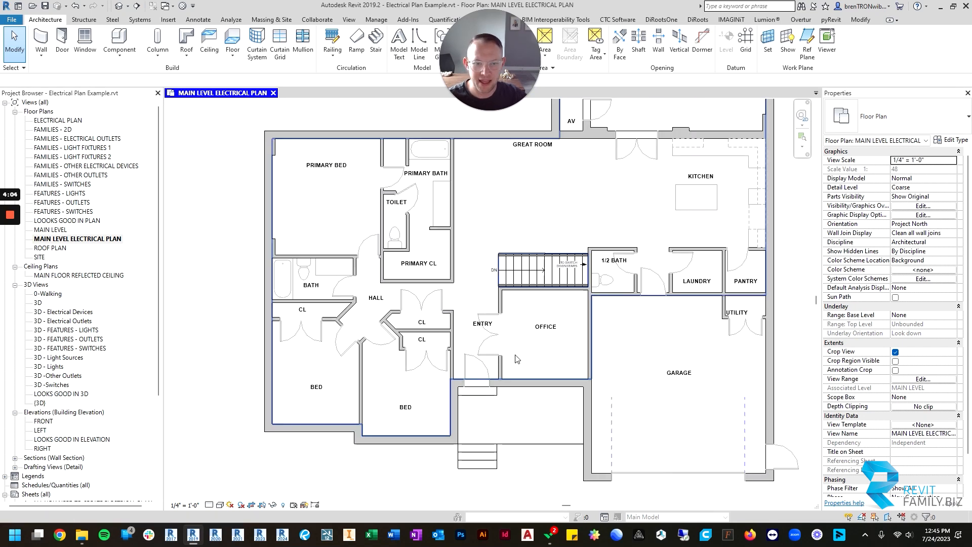
pyautogui.click(677, 376)
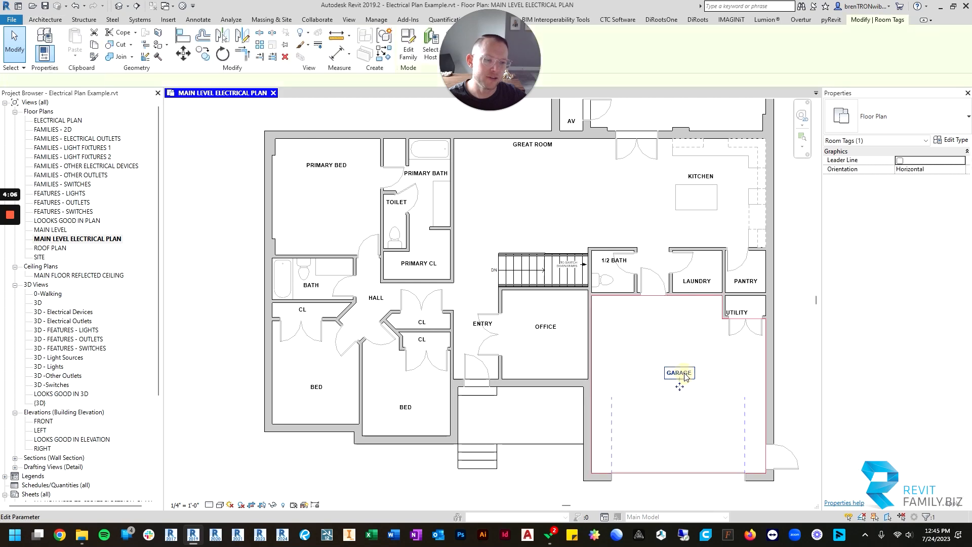
pyautogui.press('Escape')
pyautogui.moveTo(584, 229); pyautogui.dragTo(619, 303, button='middle')
pyautogui.scroll(-1, 619, 279)
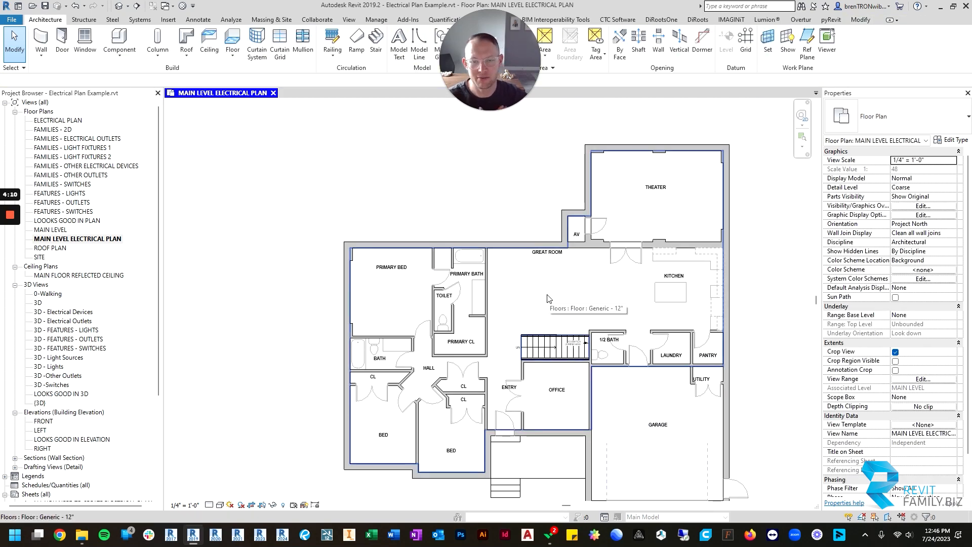
pyautogui.moveTo(614, 342); pyautogui.dragTo(595, 303, button='middle')
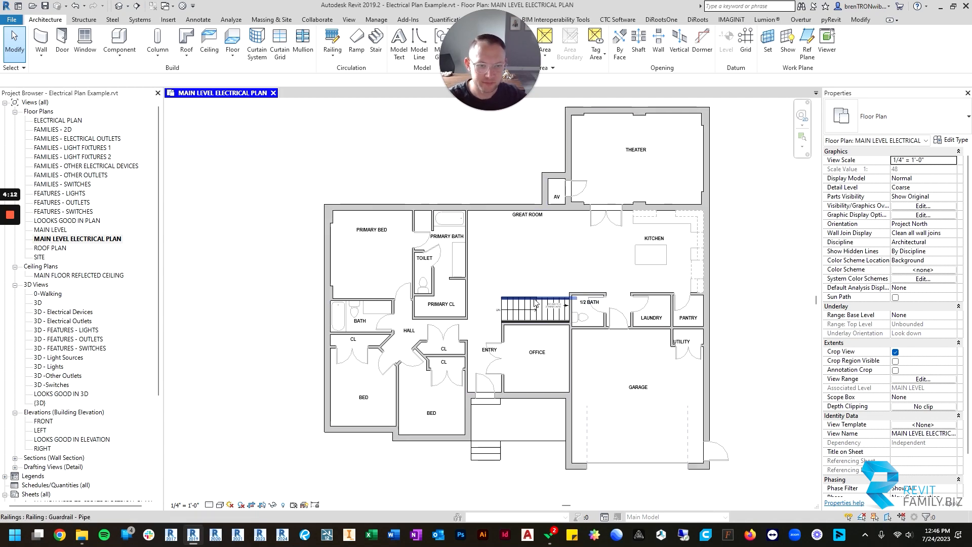
pyautogui.scroll(-1, 620, 251)
pyautogui.moveTo(624, 254); pyautogui.dragTo(559, 257, button='middle')
pyautogui.scroll(2, 554, 225)
pyautogui.scroll(4, 555, 225)
pyautogui.scroll(-3, 557, 257)
pyautogui.scroll(-1, 551, 251)
pyautogui.scroll(-1, 567, 253)
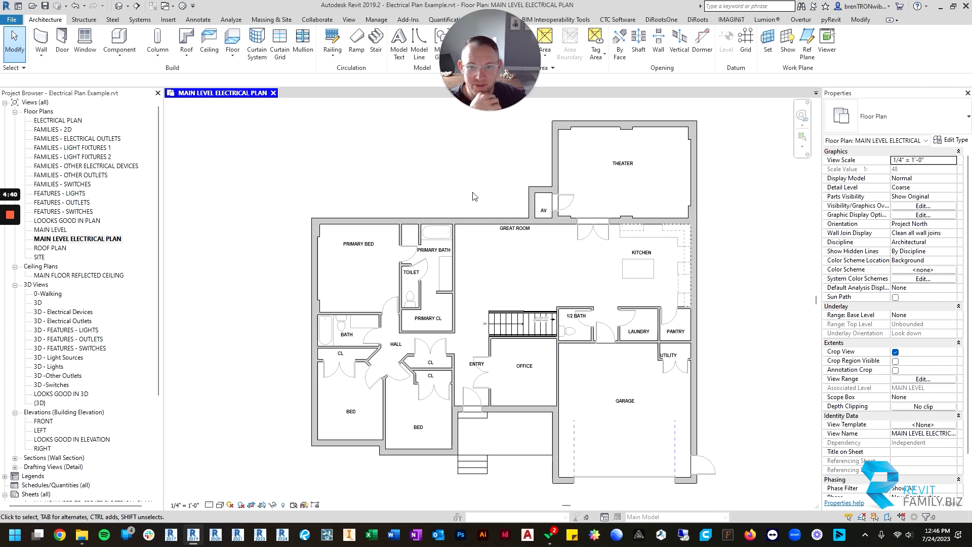
pyautogui.click(457, 184)
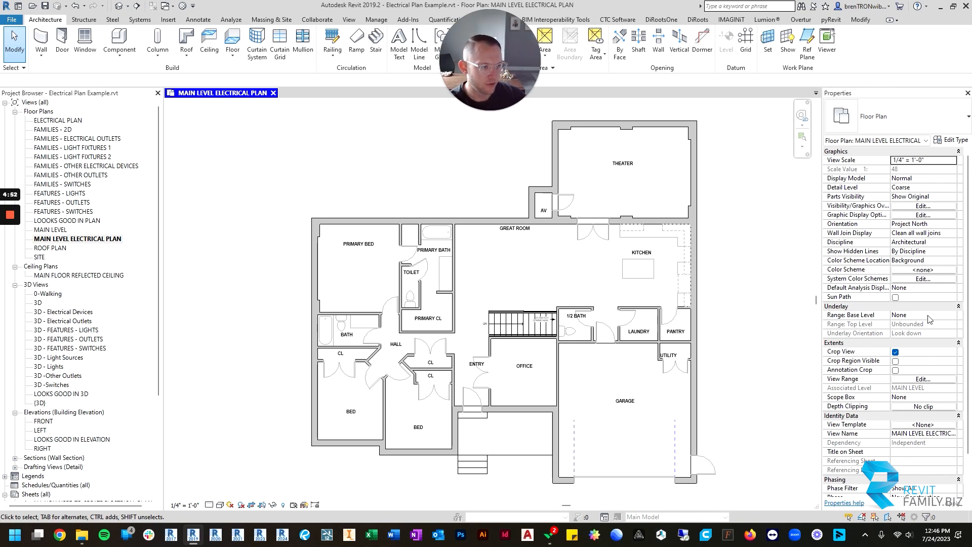
# - Set the electrical plan view's underlay base level to MAIN LEVEL and its underlay orientation to Look up
pyautogui.click(953, 318)
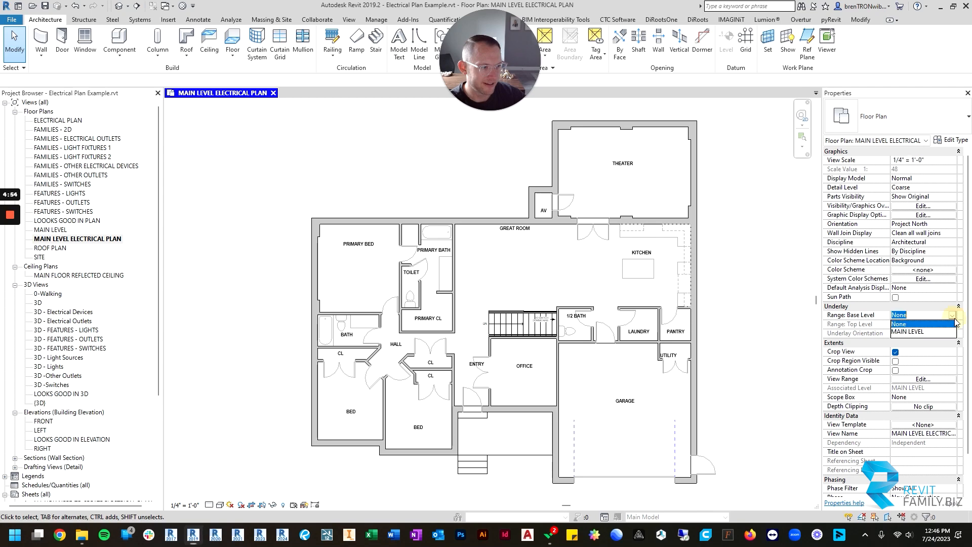
pyautogui.click(903, 332)
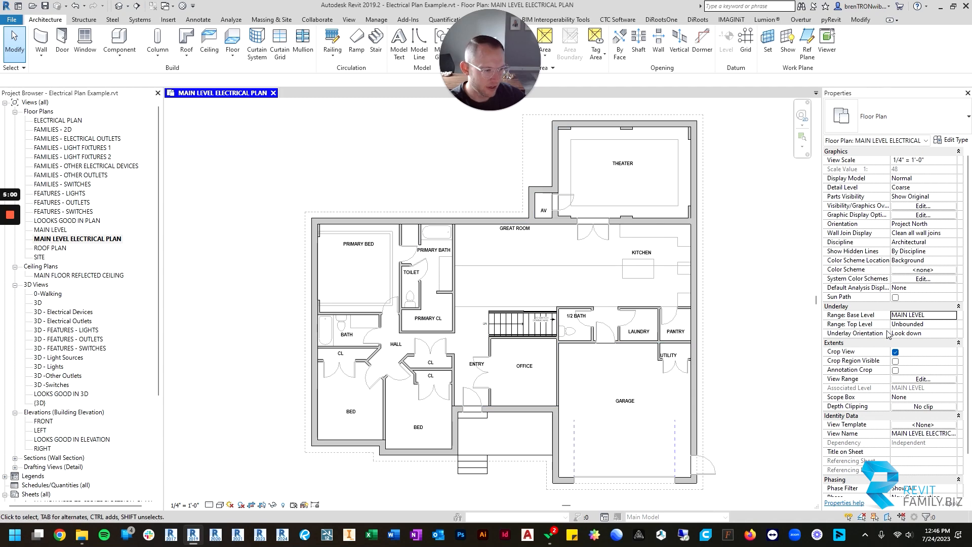
pyautogui.click(932, 333)
pyautogui.click(951, 333)
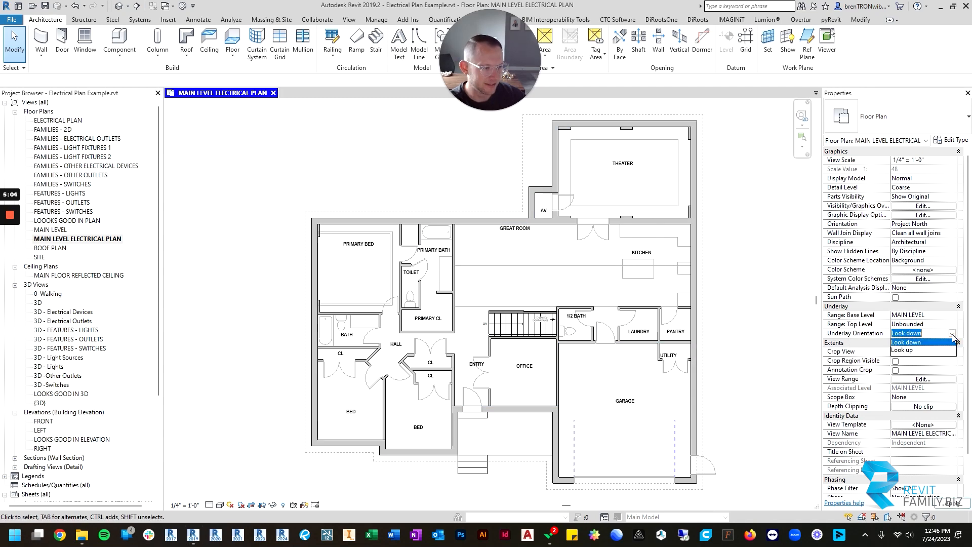
pyautogui.click(898, 348)
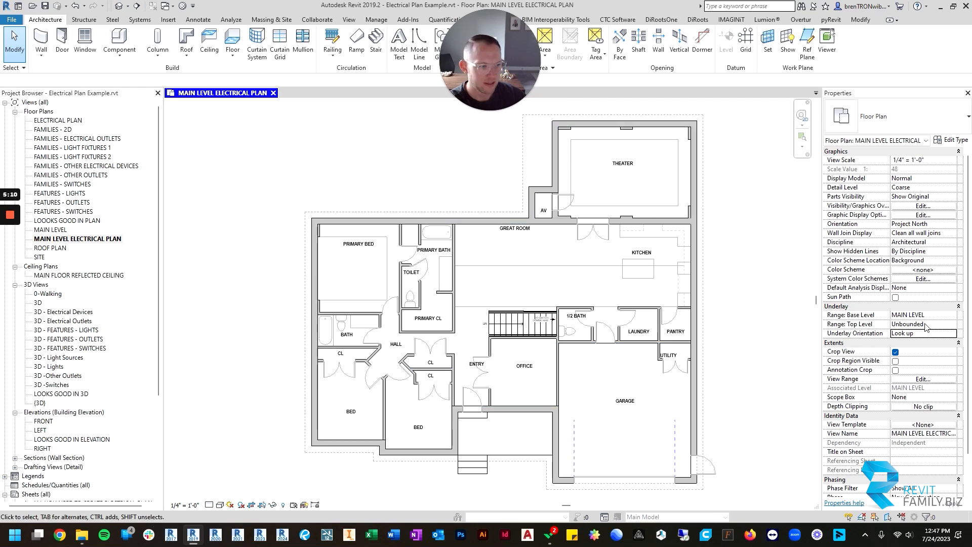
# - Switch the underlay orientation to Look down and back to Look up to compare the lines shown in the plan
pyautogui.click(952, 333)
pyautogui.click(911, 342)
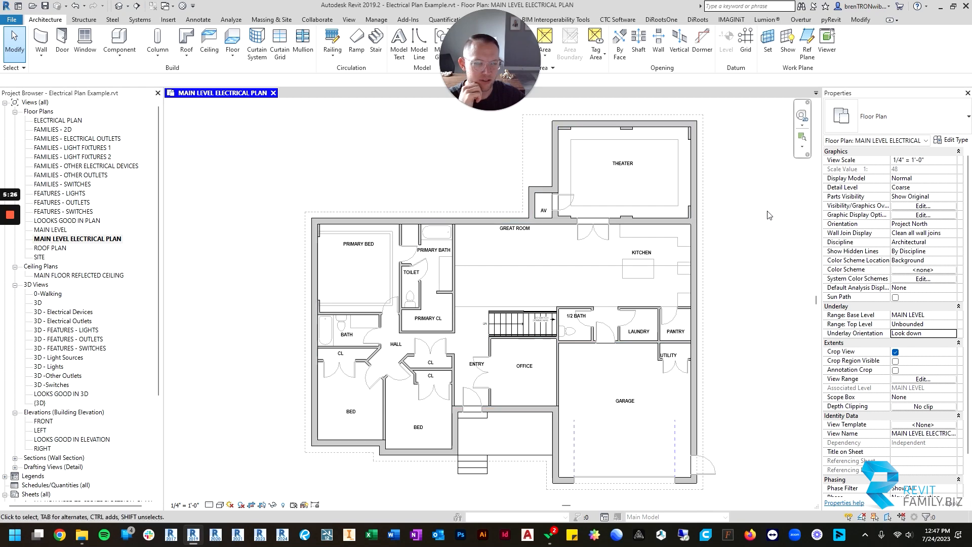
pyautogui.click(948, 333)
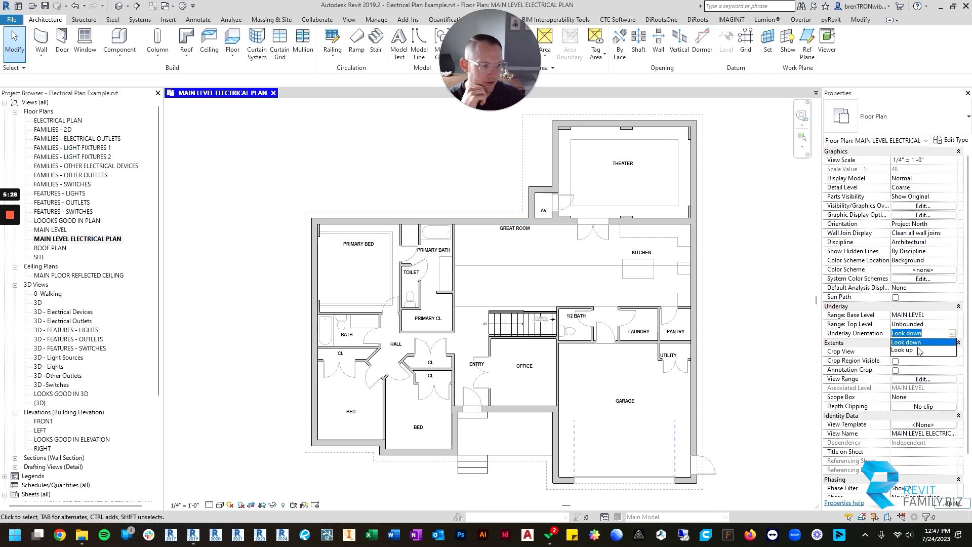
pyautogui.click(916, 351)
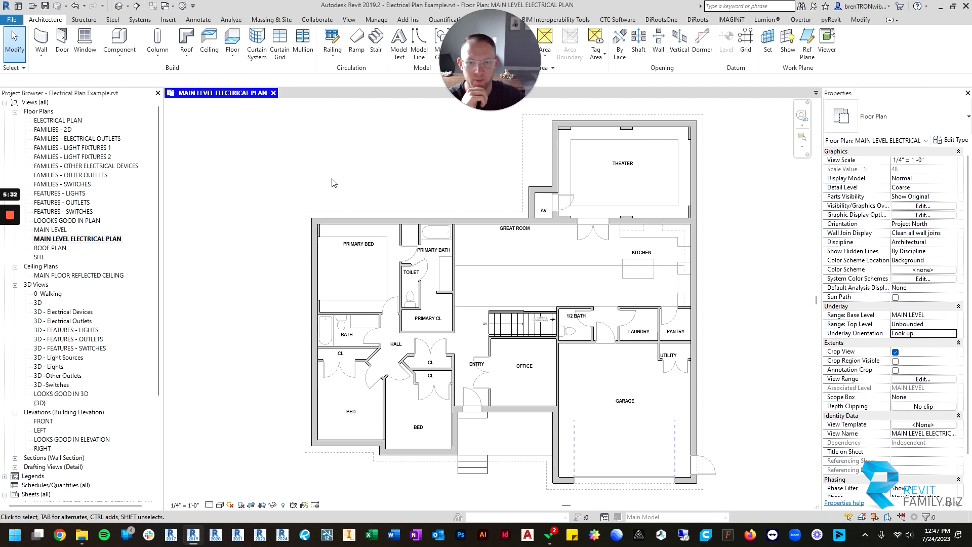
pyautogui.scroll(3, 344, 327)
pyautogui.scroll(-3, 430, 314)
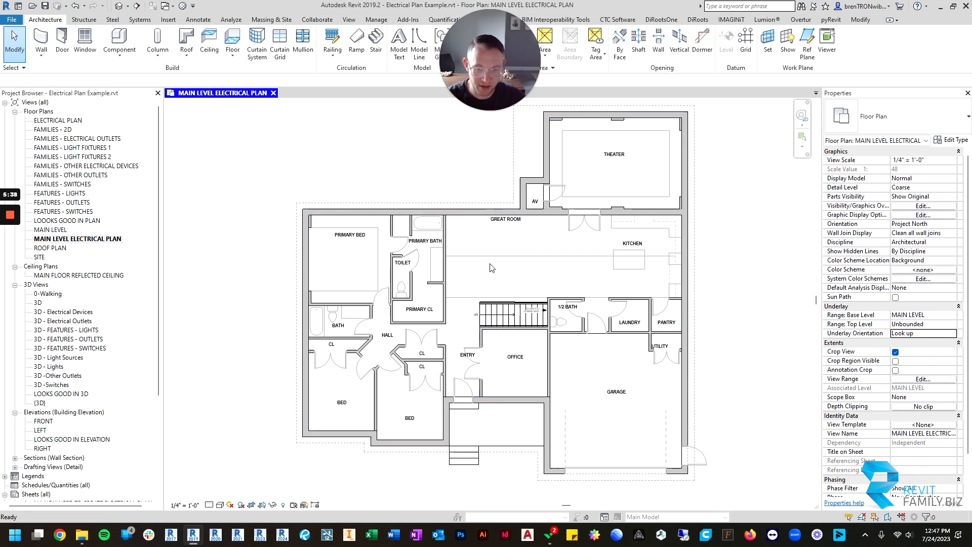
# - Override the Ceilings category's projection lines with the Dash 1/16" pattern in the electrical plan view's visibility graphics
pyautogui.press('v')
pyautogui.press('v')
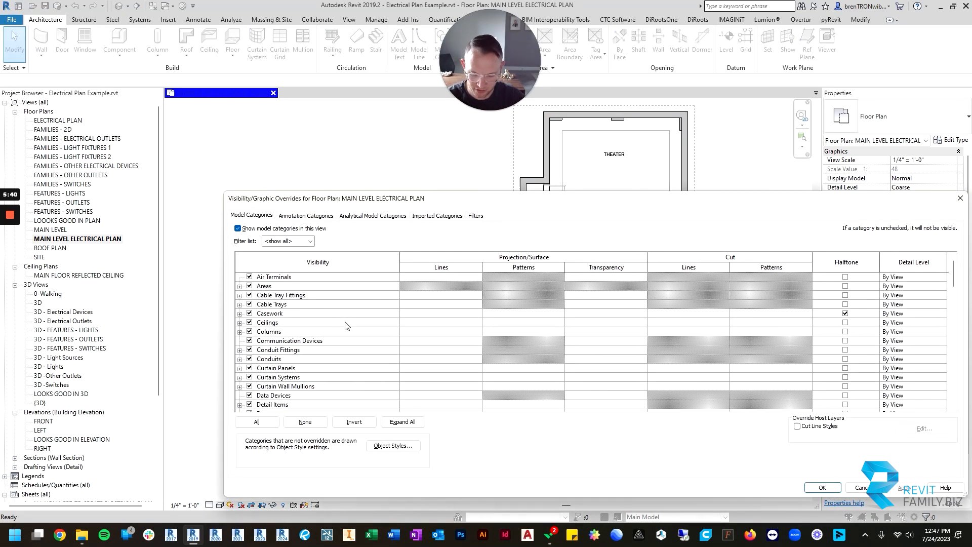
pyautogui.scroll(-1, 349, 334)
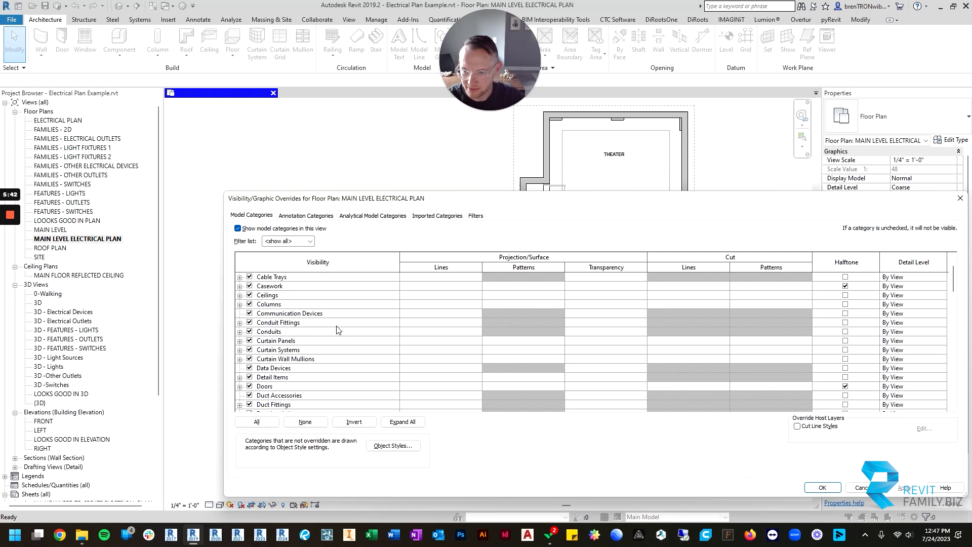
pyautogui.click(280, 296)
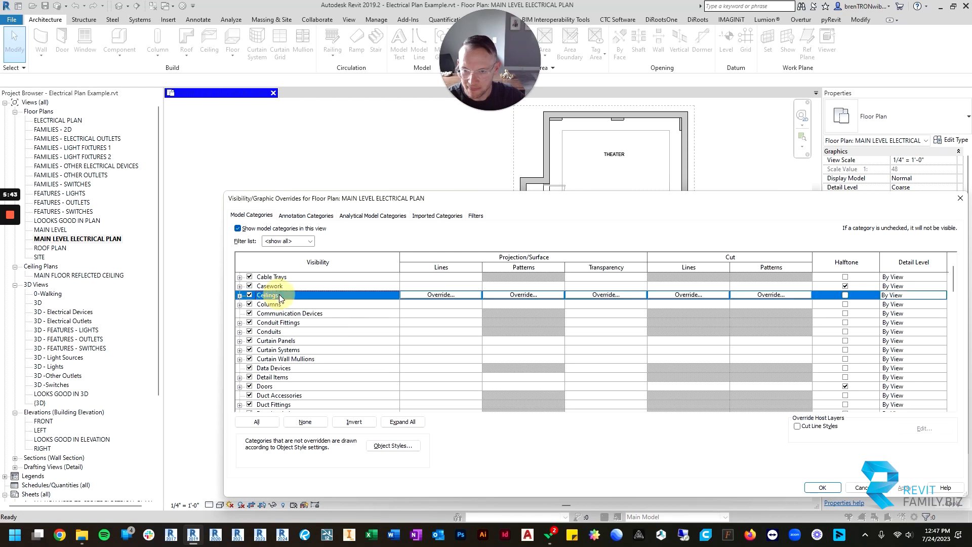
pyautogui.click(462, 296)
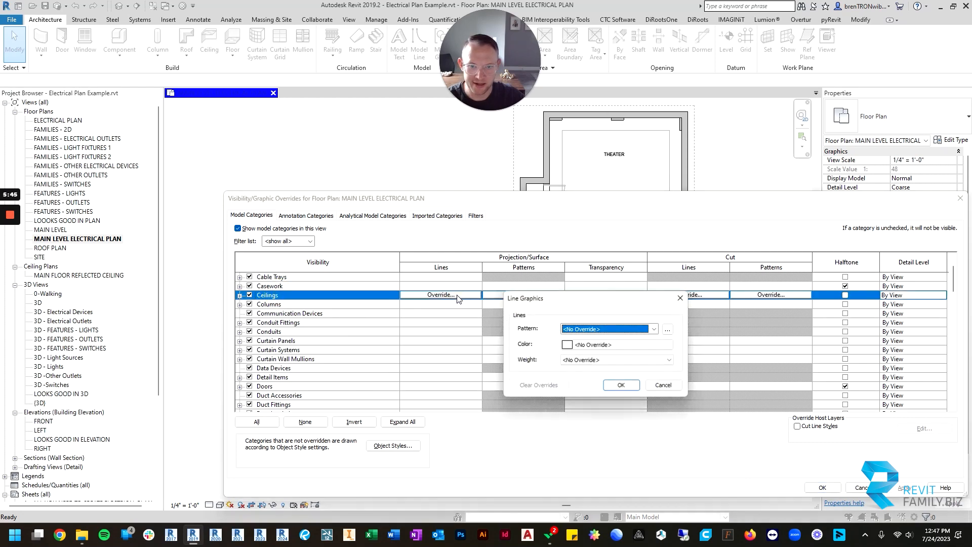
pyautogui.click(646, 332)
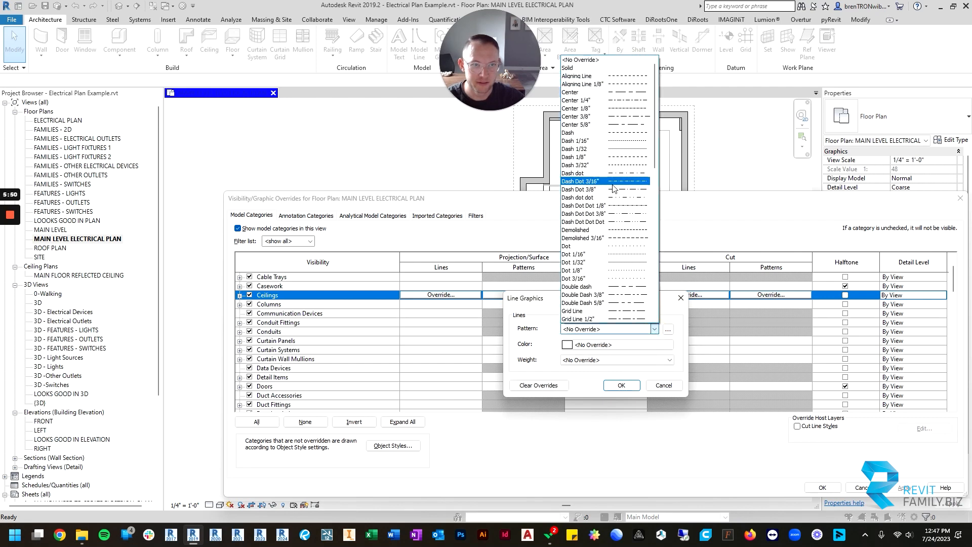
pyautogui.click(614, 146)
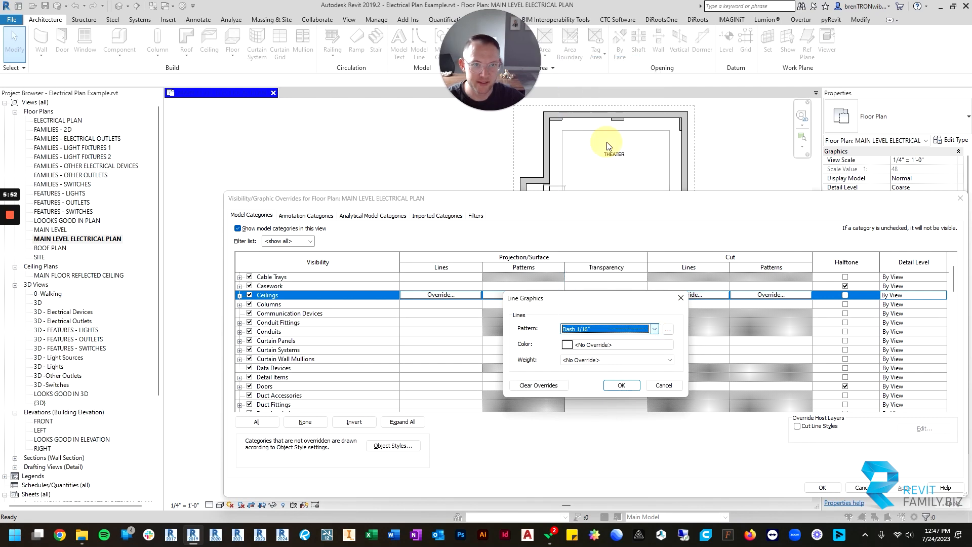
pyautogui.click(621, 385)
pyautogui.click(825, 487)
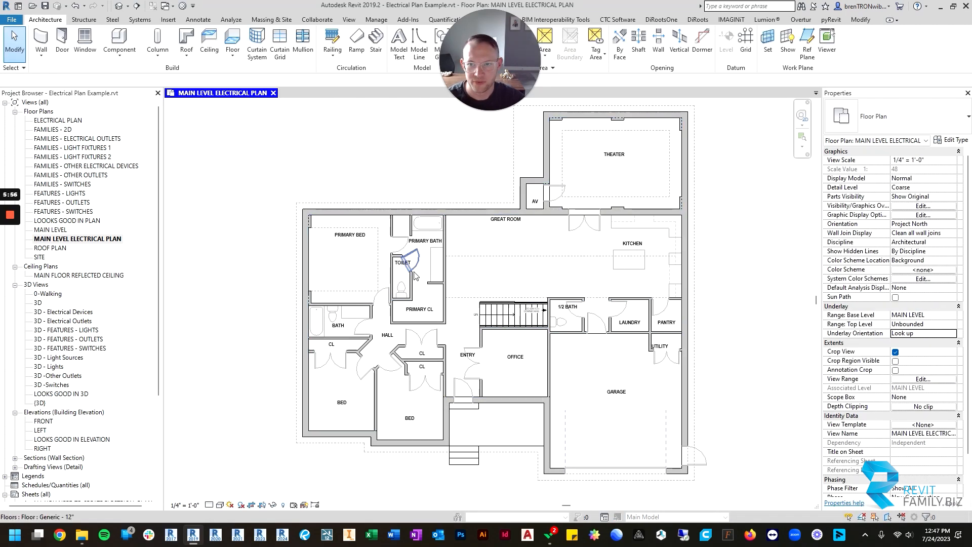
# - Check the projection line override on the Roof Soffits subcategory under Roofs, leaving the visibility overrides without changes
pyautogui.scroll(3, 415, 271)
pyautogui.scroll(-2, 558, 261)
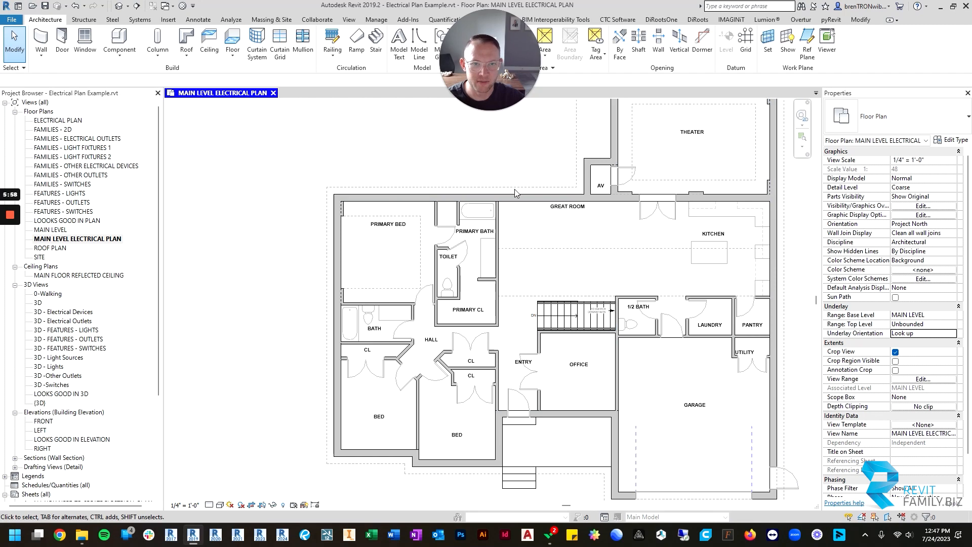
pyautogui.click(387, 197)
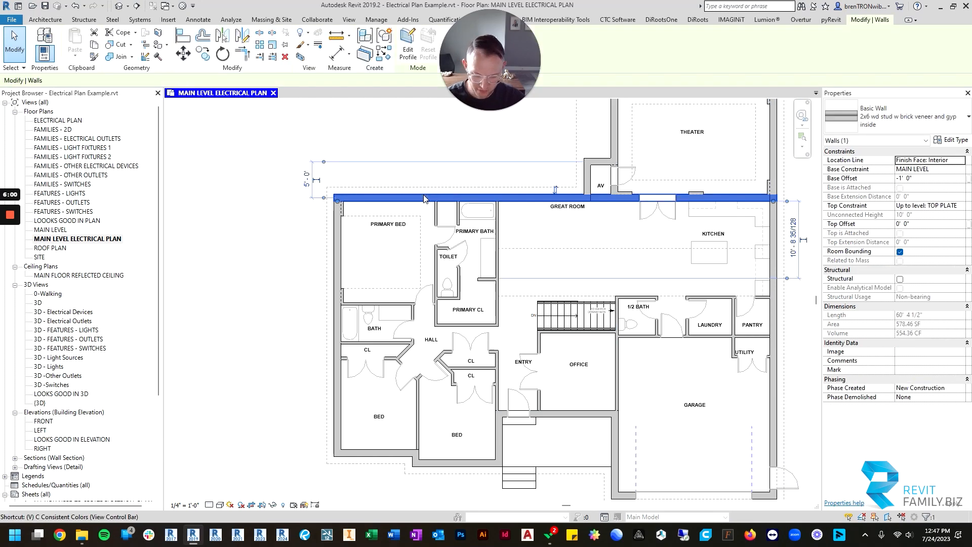
pyautogui.press('v')
pyautogui.press('g')
pyautogui.scroll(-8, 405, 329)
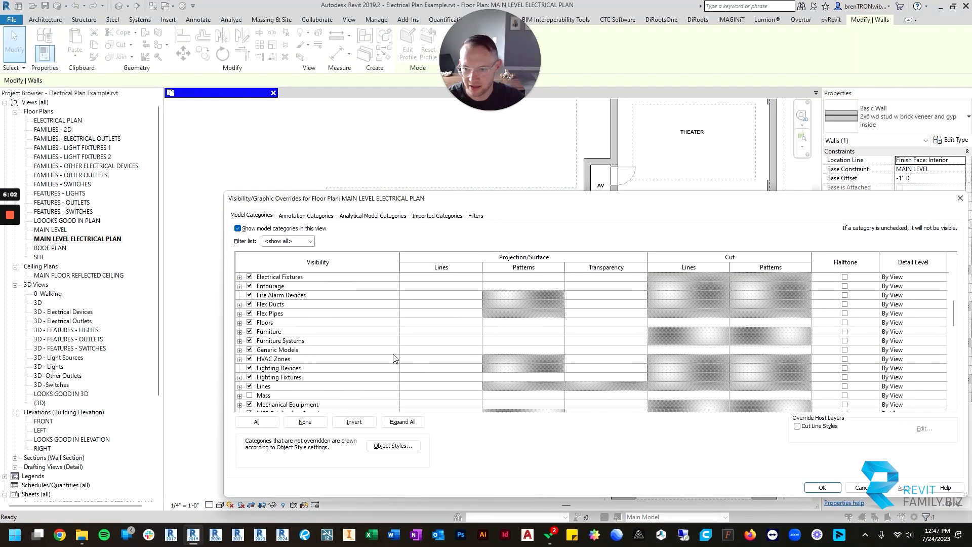
pyautogui.scroll(-4, 395, 359)
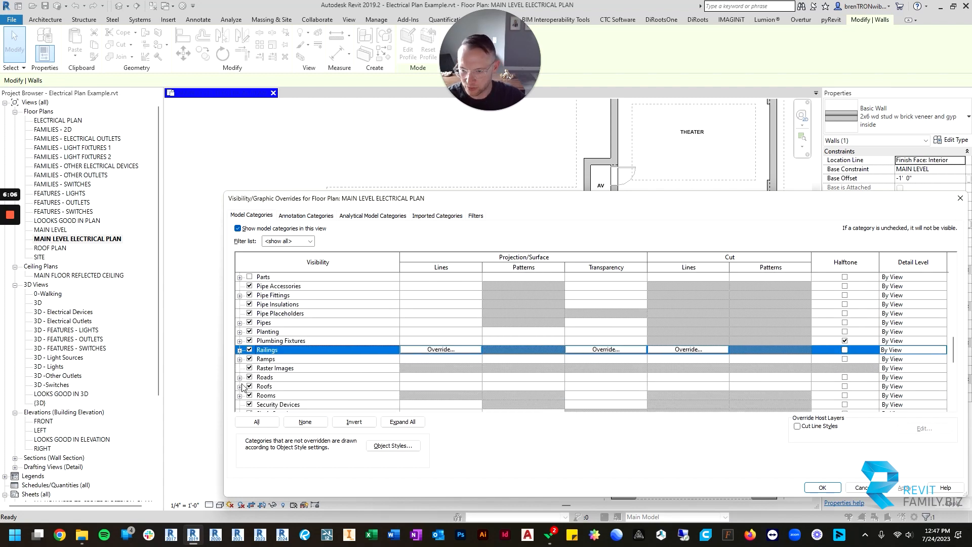
pyautogui.click(240, 395)
pyautogui.scroll(-3, 353, 382)
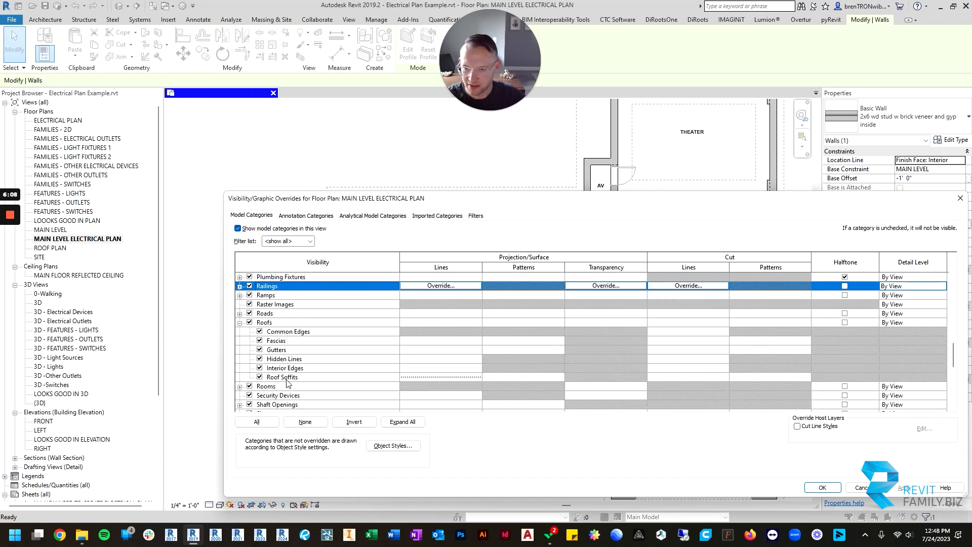
pyautogui.click(423, 380)
pyautogui.click(440, 377)
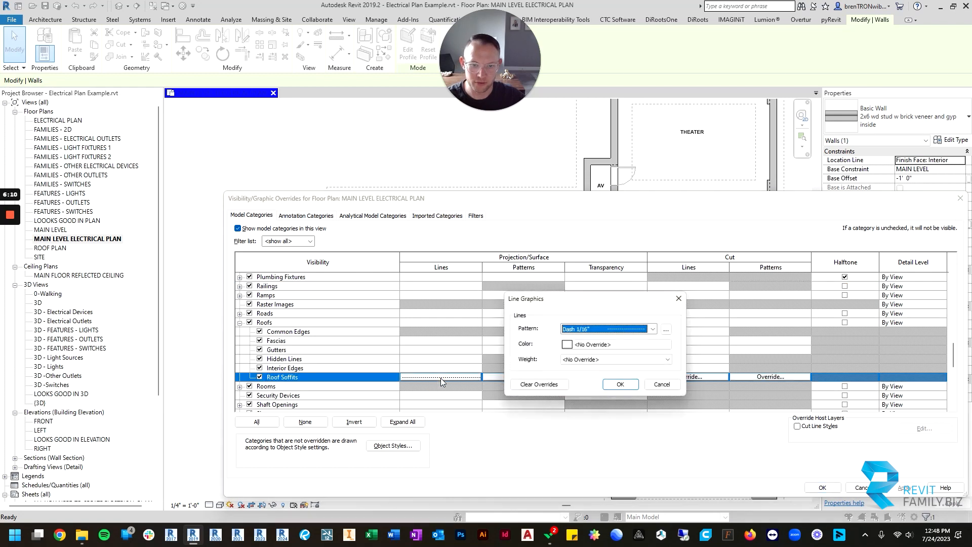
pyautogui.click(681, 298)
pyautogui.click(960, 198)
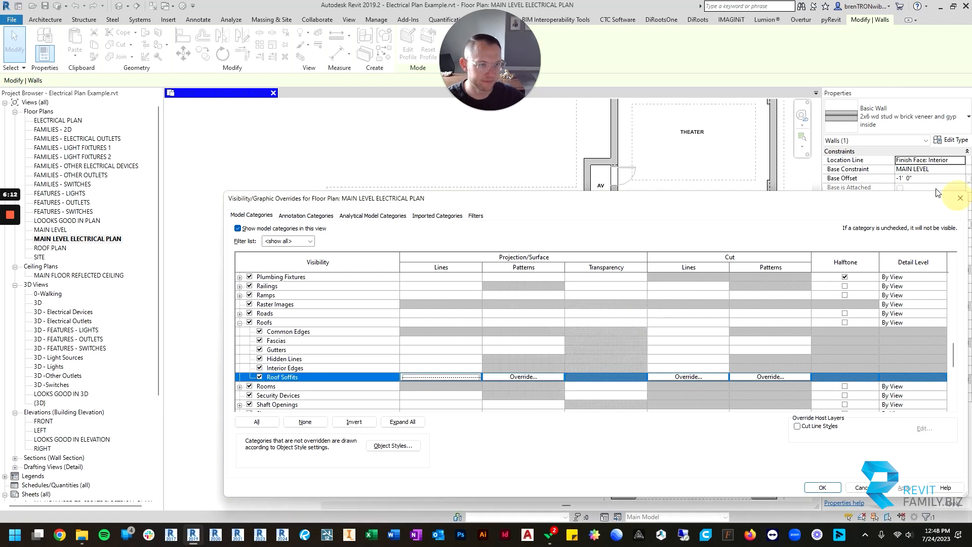
# - Examine the dashed ceiling and roof overhang lines around the great room, primary bedroom and exterior walls of the electrical plan
pyautogui.click(477, 144)
pyautogui.scroll(-2, 483, 299)
pyautogui.scroll(2, 561, 327)
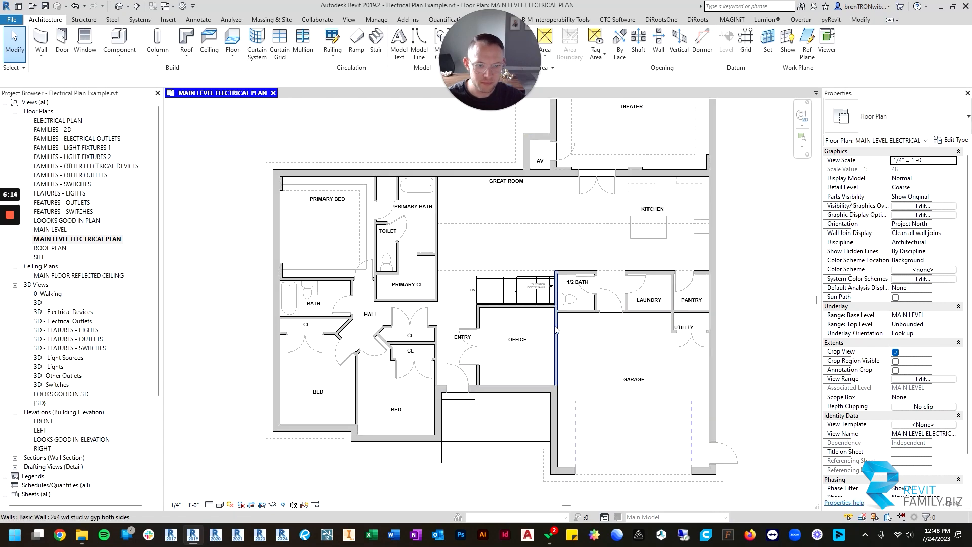
pyautogui.moveTo(622, 311); pyautogui.dragTo(574, 349, button='middle')
pyautogui.scroll(-1, 569, 329)
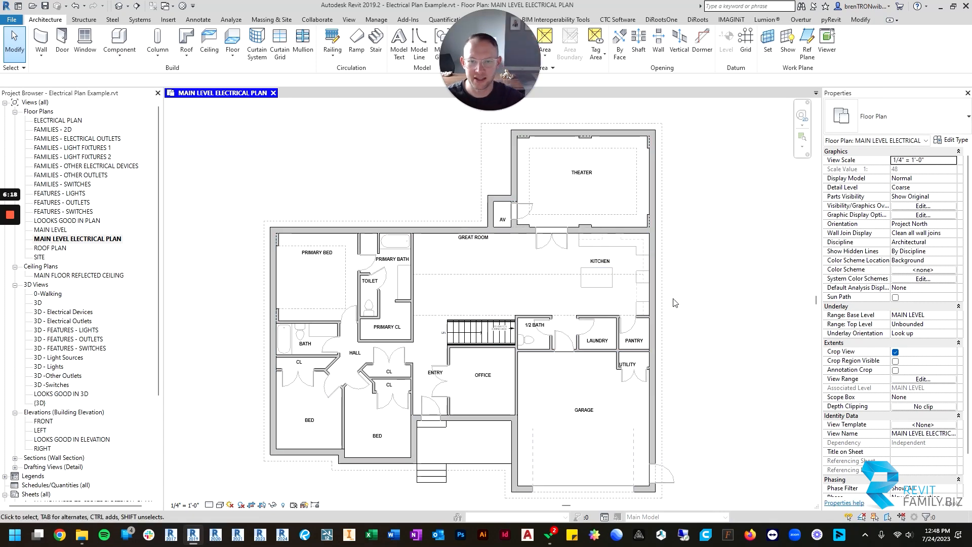
pyautogui.scroll(5, 486, 274)
pyautogui.scroll(-2, 405, 287)
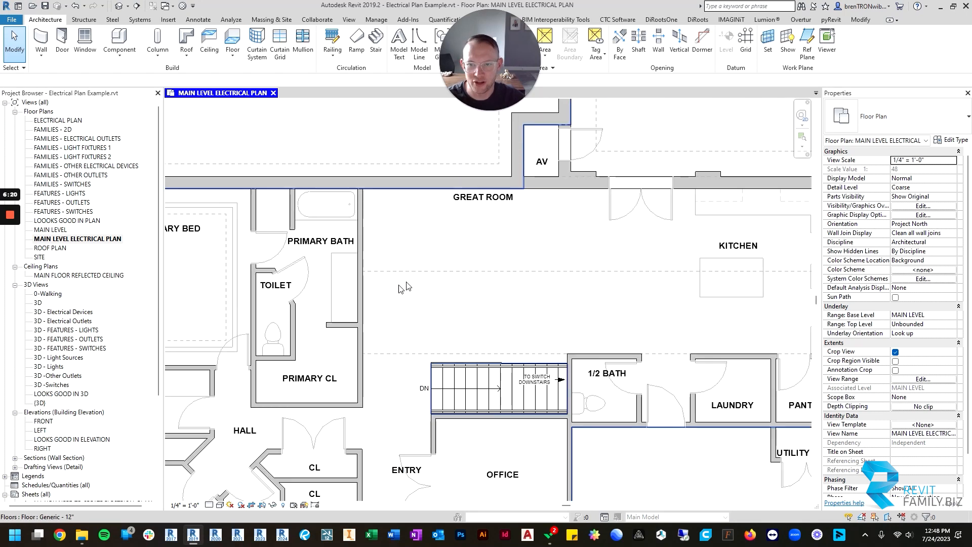
pyautogui.moveTo(402, 286); pyautogui.dragTo(553, 273, button='middle')
pyautogui.scroll(-3, 639, 296)
pyautogui.moveTo(633, 298); pyautogui.dragTo(501, 280, button='middle')
pyautogui.scroll(4, 259, 240)
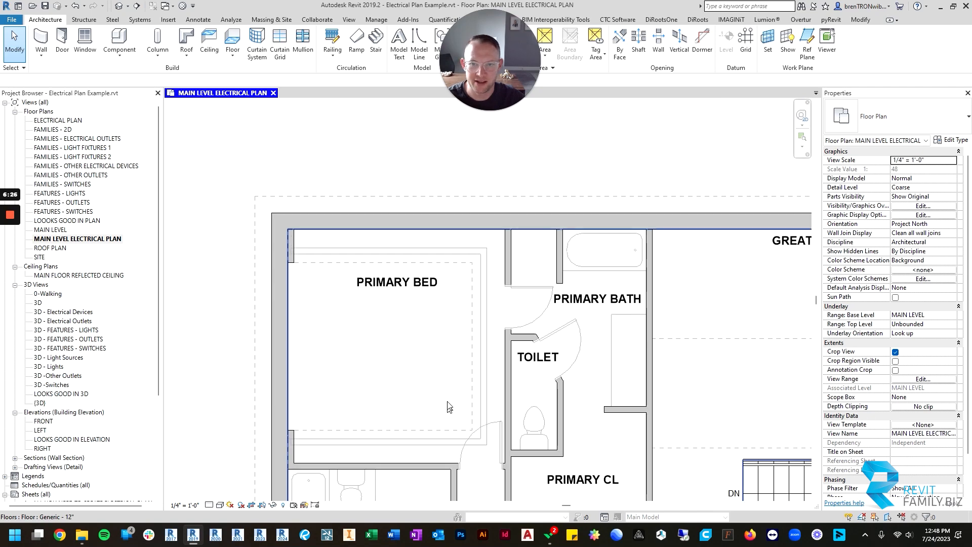
pyautogui.scroll(-2, 453, 422)
pyautogui.scroll(-2, 506, 225)
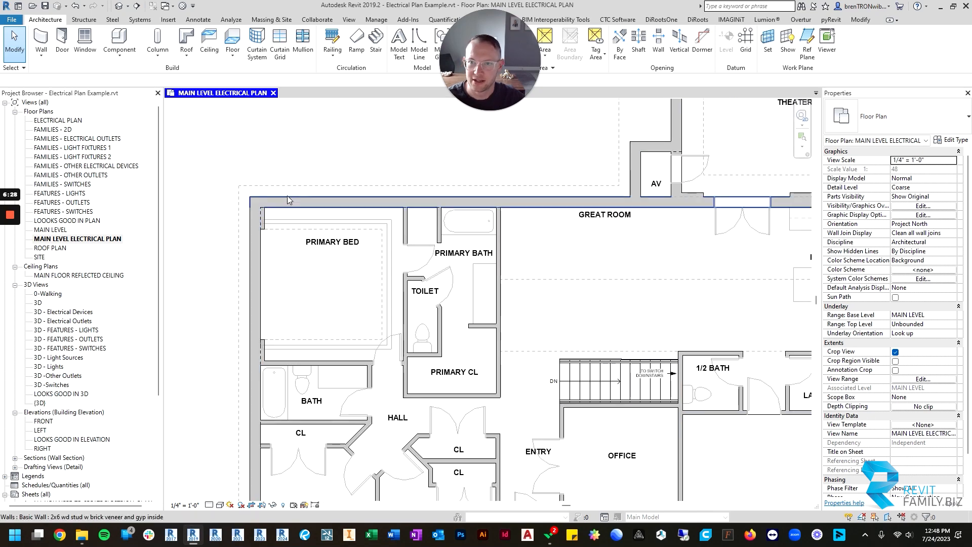
pyautogui.scroll(-1, 650, 180)
pyautogui.moveTo(673, 160); pyautogui.dragTo(550, 216, button='middle')
pyautogui.scroll(-1, 458, 263)
pyautogui.moveTo(481, 349); pyautogui.dragTo(488, 303, button='middle')
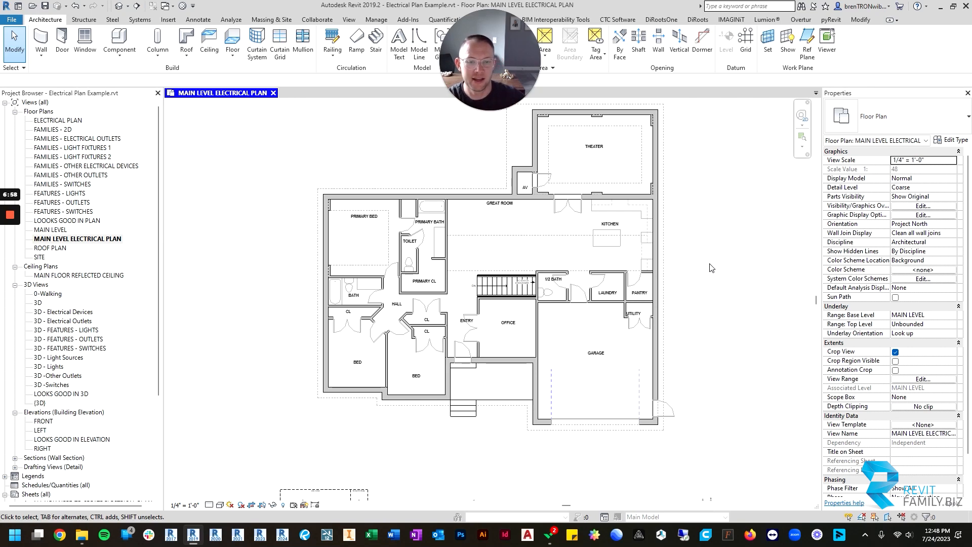
pyautogui.moveTo(512, 140); pyautogui.dragTo(523, 202, button='middle')
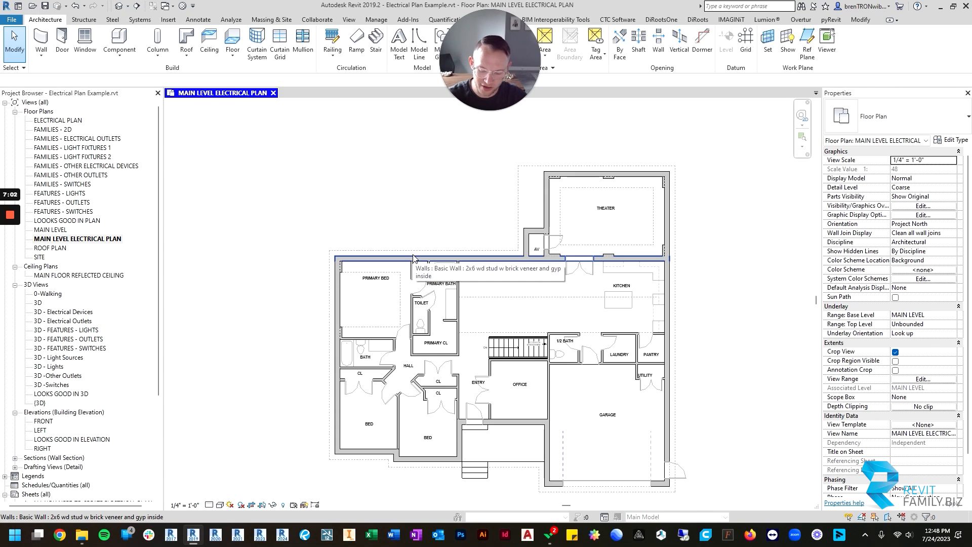
# - Open the default 3D view and examine the theater's tray ceiling and the great room's vaulted ceiling
pyautogui.press('3')
pyautogui.press('d')
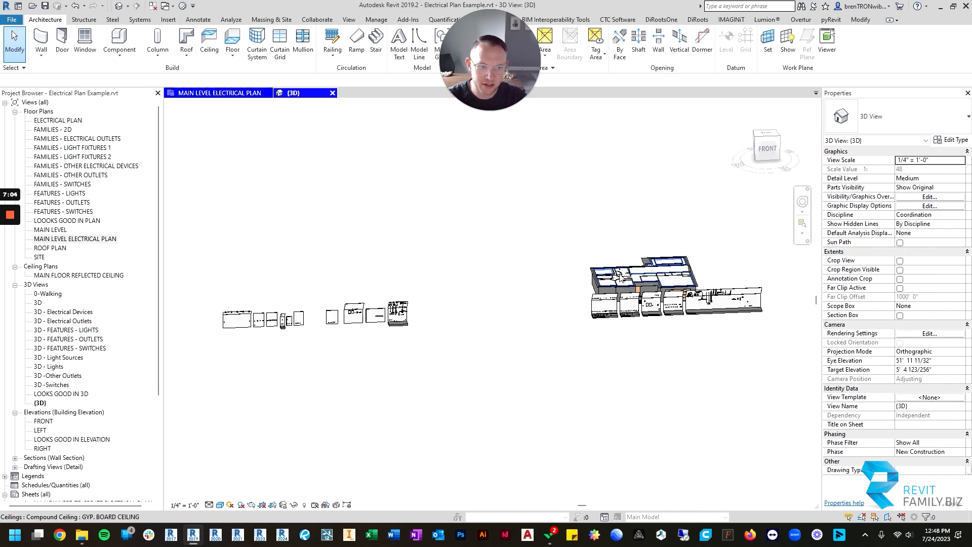
pyautogui.scroll(8, 620, 276)
pyautogui.click(538, 269)
pyautogui.keyDown('shift'); pyautogui.moveTo(537, 269); pyautogui.dragTo(620, 306, button='middle'); pyautogui.keyUp('shift')
pyautogui.moveTo(705, 238); pyautogui.dragTo(393, 329, button='middle')
pyautogui.press('Escape')
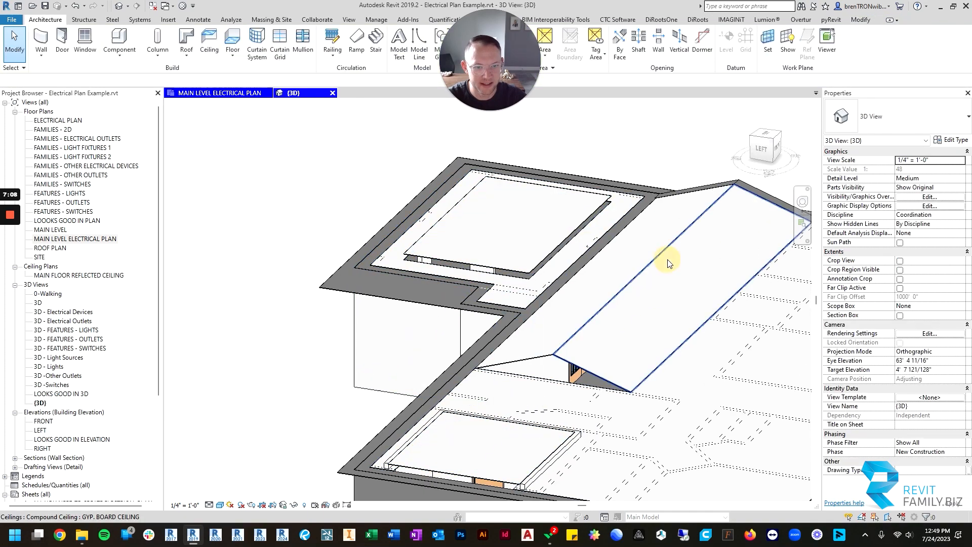
pyautogui.click(668, 263)
pyautogui.keyDown('shift'); pyautogui.moveTo(370, 412); pyautogui.dragTo(547, 418, button='middle'); pyautogui.keyUp('shift')
pyautogui.press('Escape')
pyautogui.scroll(-1, 642, 352)
pyautogui.moveTo(641, 351); pyautogui.dragTo(383, 332, button='middle')
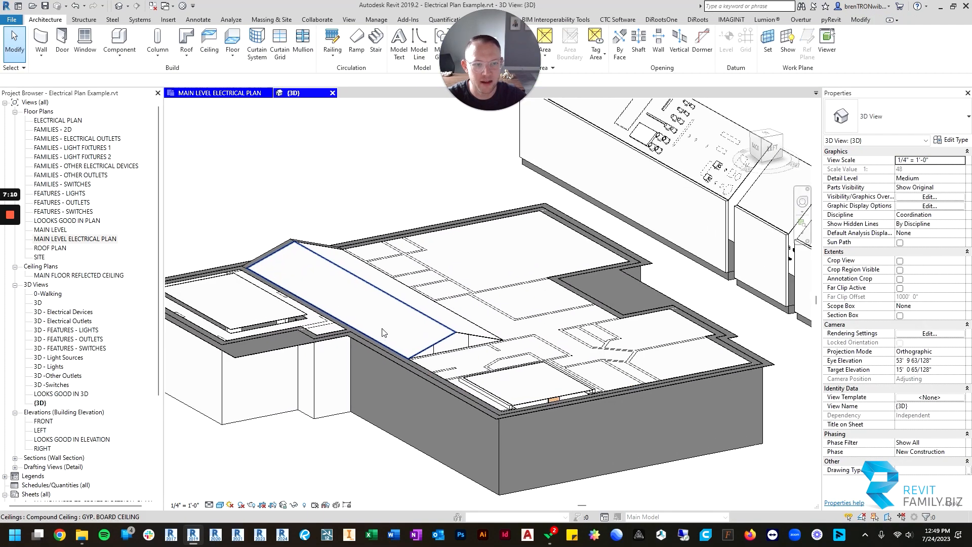
pyautogui.scroll(1, 480, 349)
pyautogui.click(427, 335)
pyautogui.press('Escape')
pyautogui.scroll(-1, 565, 314)
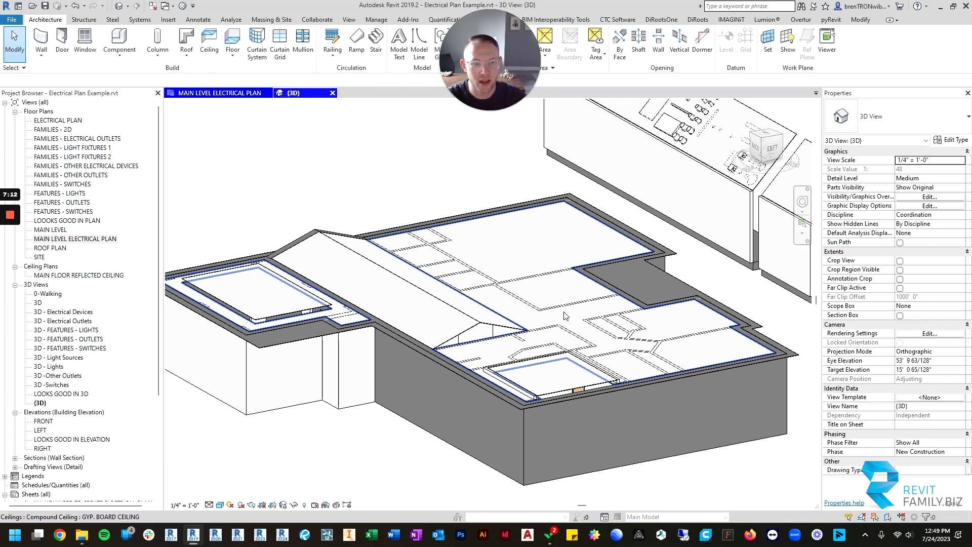
# - View all the ceilings of the house from the front in 3D, and return to the MAIN LEVEL ELECTRICAL PLAN view
pyautogui.keyDown('shift'); pyautogui.moveTo(565, 314); pyautogui.dragTo(456, 372, button='middle'); pyautogui.keyUp('shift')
pyautogui.moveTo(458, 331); pyautogui.dragTo(484, 334, button='middle')
pyautogui.keyDown('shift'); pyautogui.moveTo(484, 334); pyautogui.dragTo(509, 317, button='middle'); pyautogui.keyUp('shift')
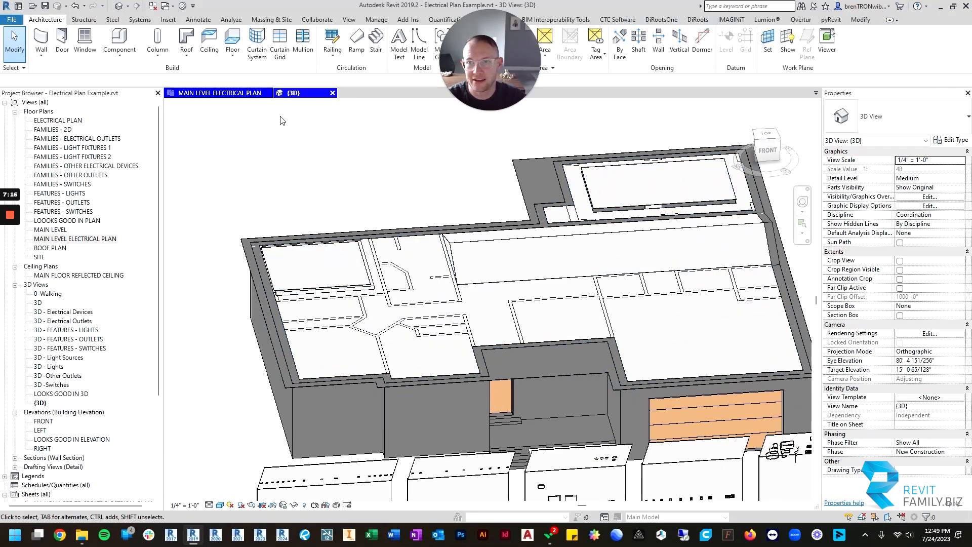
pyautogui.click(230, 94)
pyautogui.scroll(-1, 575, 303)
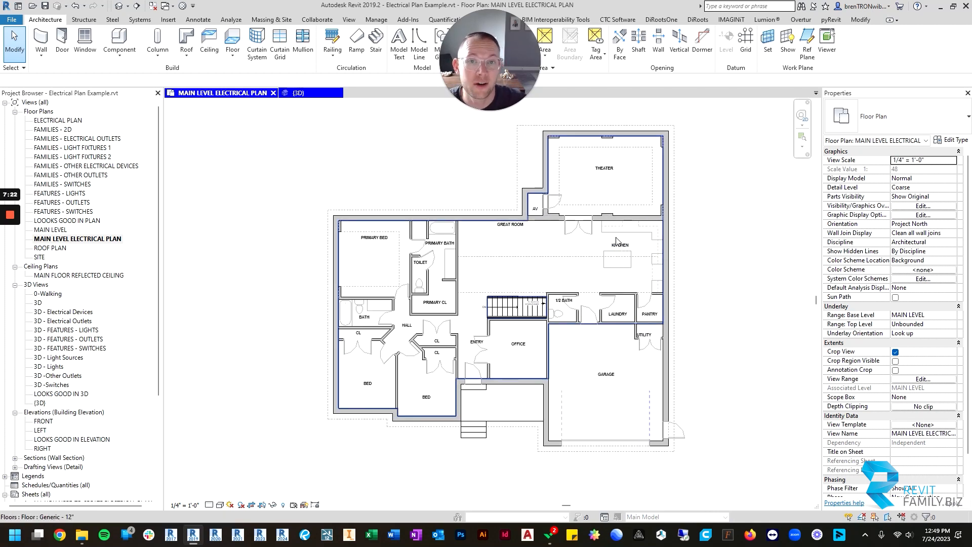
# - Examine the finished electrical plan background from the bedrooms through the great room to the theater, including the electrical family samples below it
pyautogui.moveTo(502, 245); pyautogui.dragTo(523, 235, button='middle')
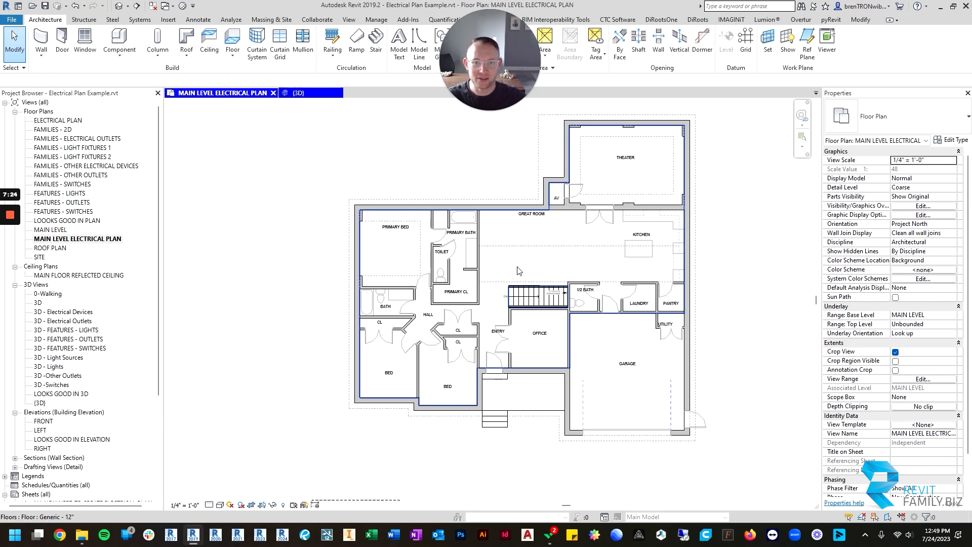
pyautogui.scroll(3, 395, 224)
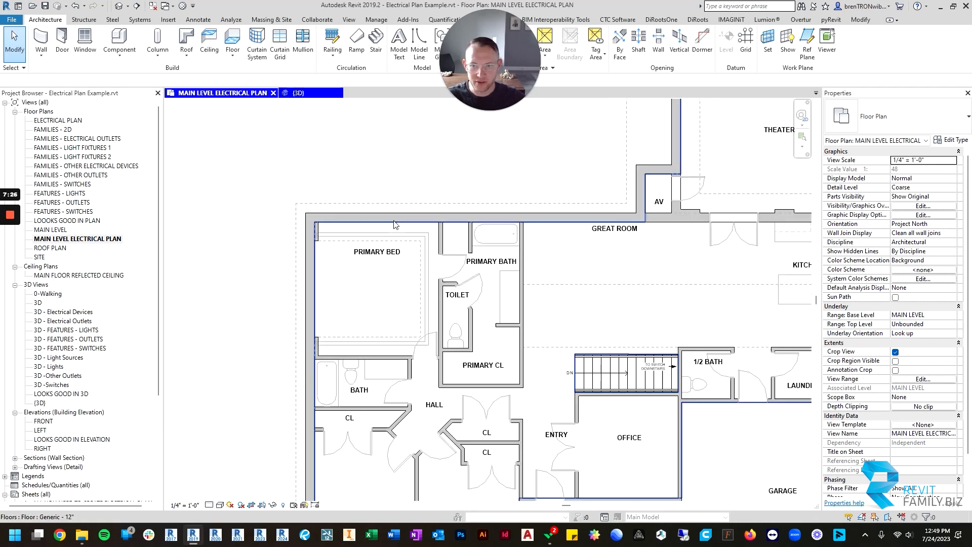
pyautogui.scroll(-4, 395, 224)
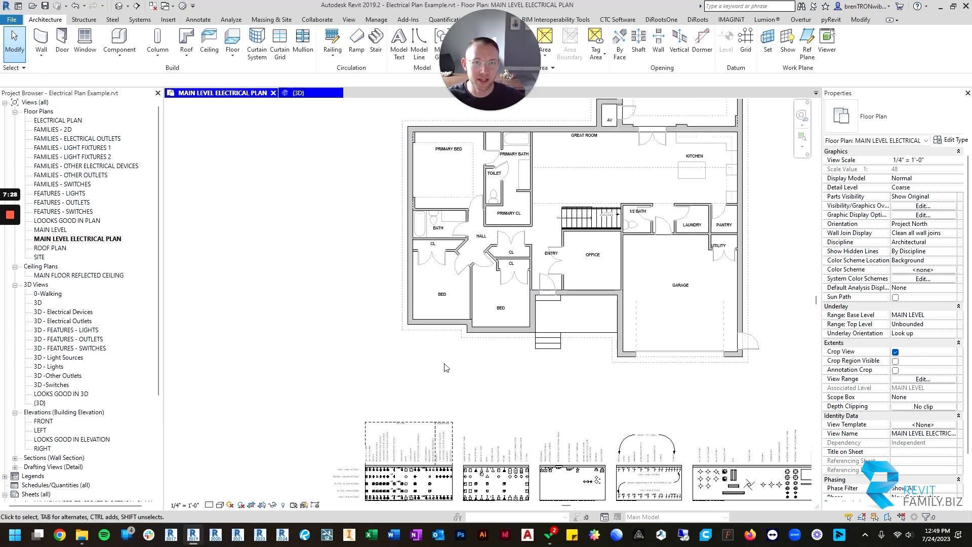
pyautogui.moveTo(446, 373); pyautogui.dragTo(469, 305, button='middle')
pyautogui.moveTo(532, 175); pyautogui.dragTo(477, 342, button='middle')
pyautogui.scroll(1, 528, 303)
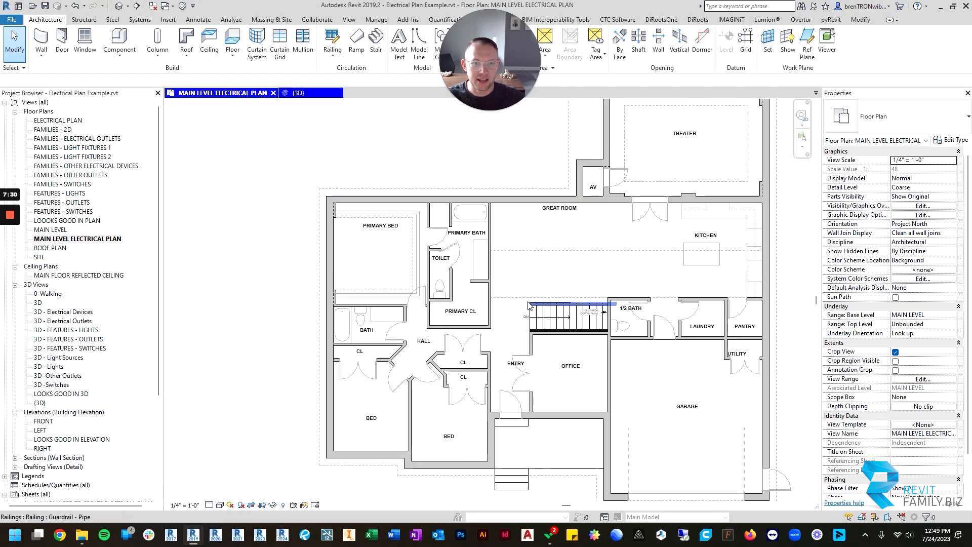
pyautogui.moveTo(561, 291); pyautogui.dragTo(481, 316, button='middle')
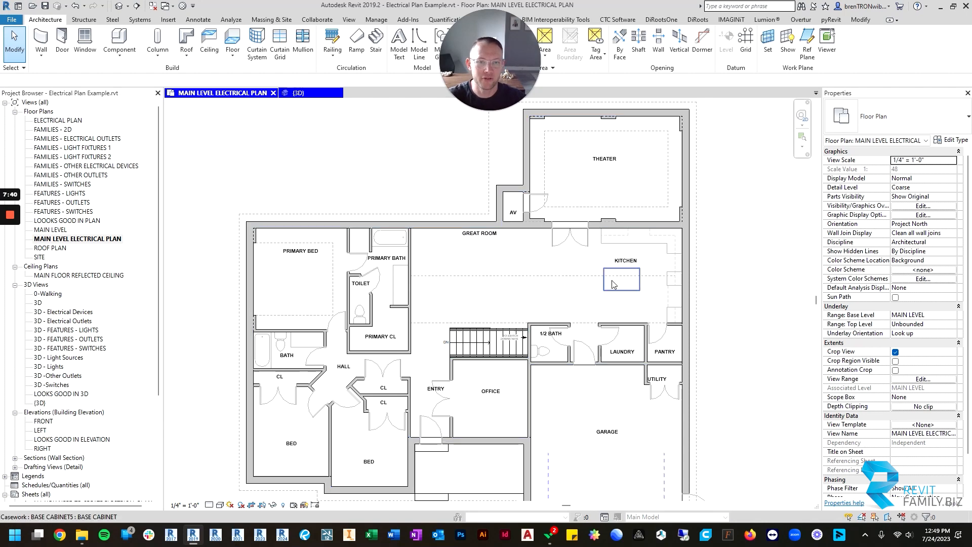
pyautogui.scroll(3, 534, 271)
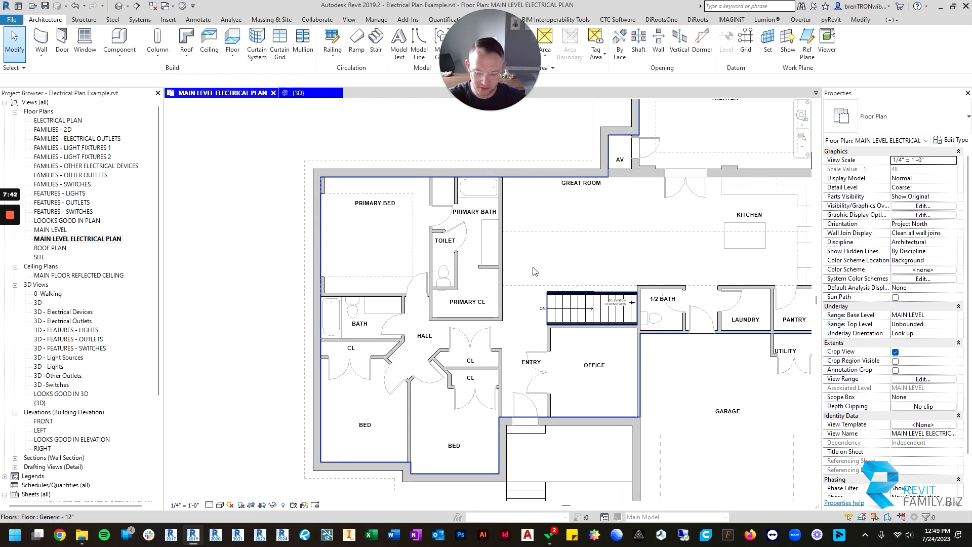
pyautogui.press('c')
pyautogui.press('m')
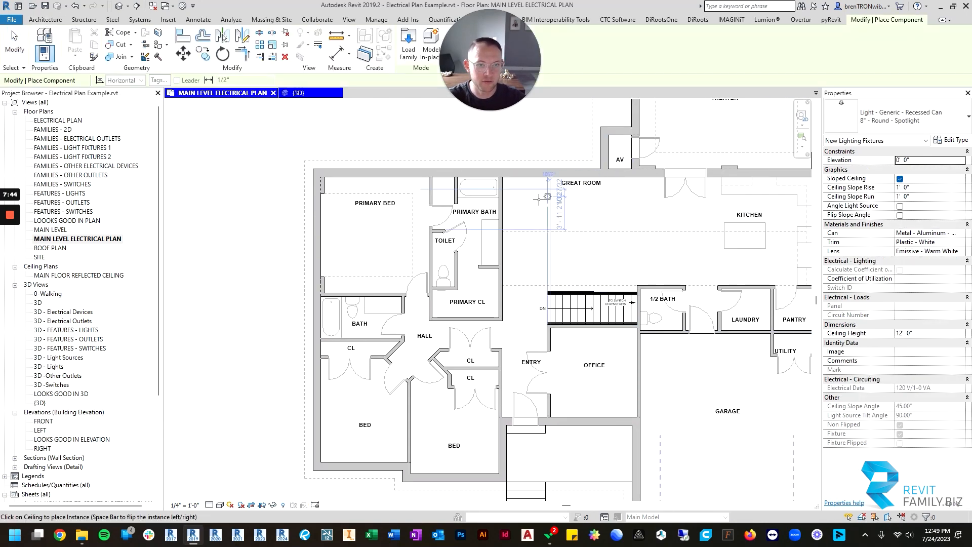
pyautogui.click(44, 20)
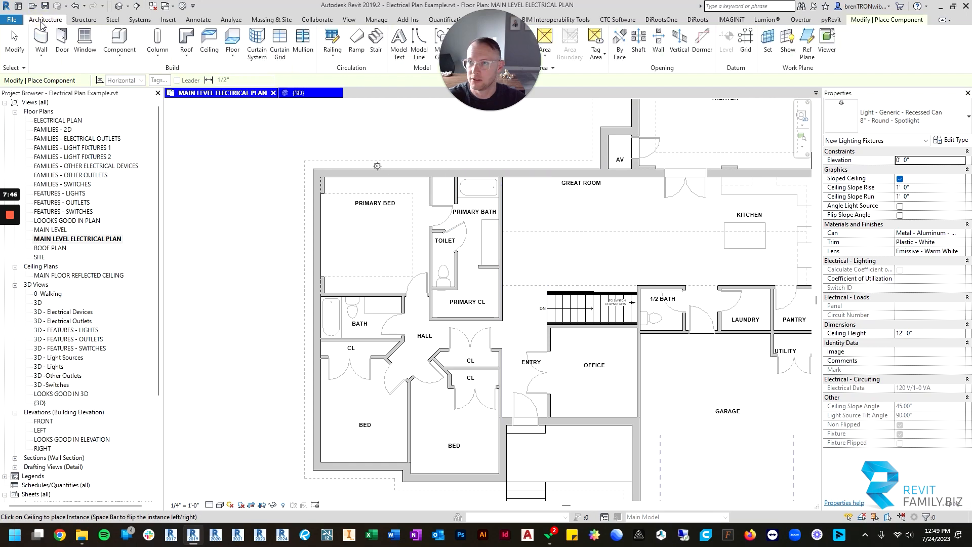
pyautogui.press('Escape')
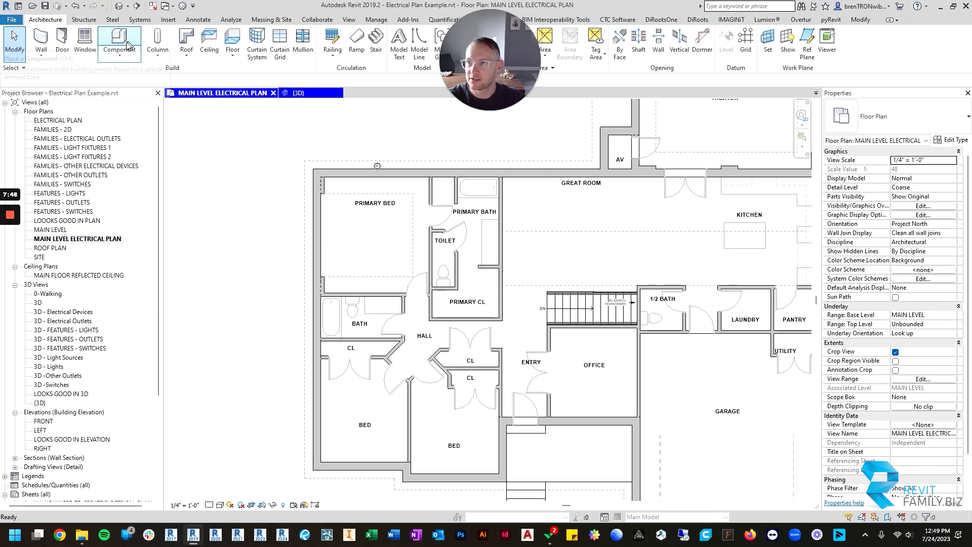
# - Start placing a component, search the family types for DUPLEX and look through the matching outlet types, leaving without placing any
pyautogui.click(119, 41)
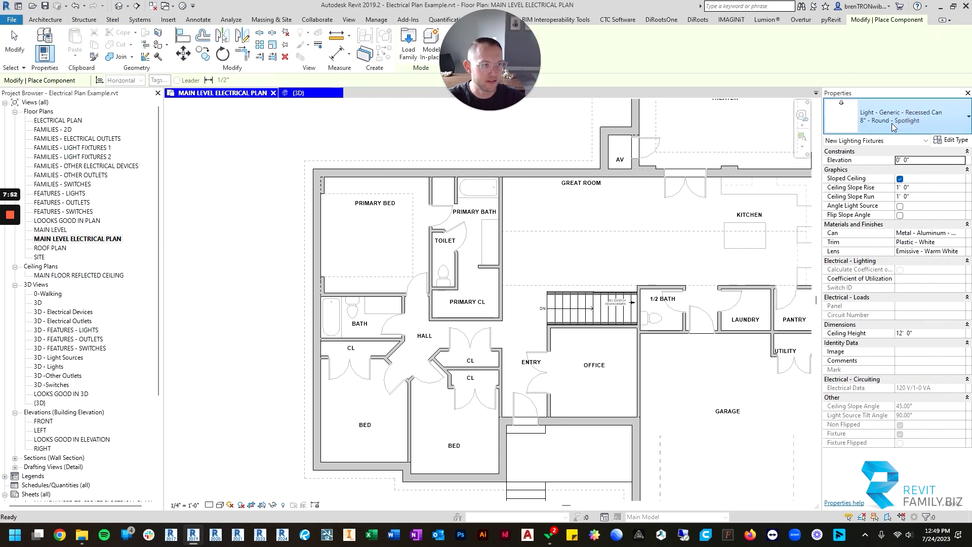
pyautogui.click(877, 129)
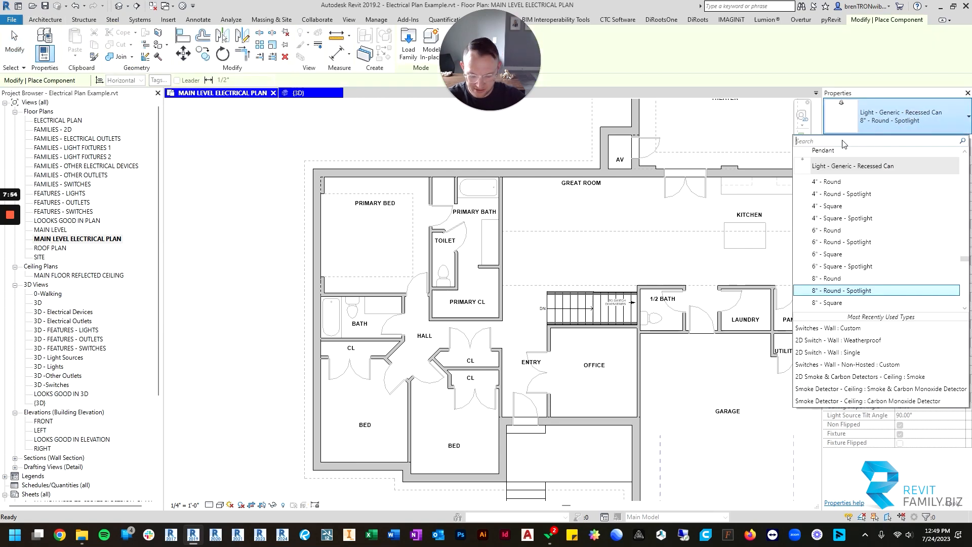
pyautogui.write('DUPLEX')
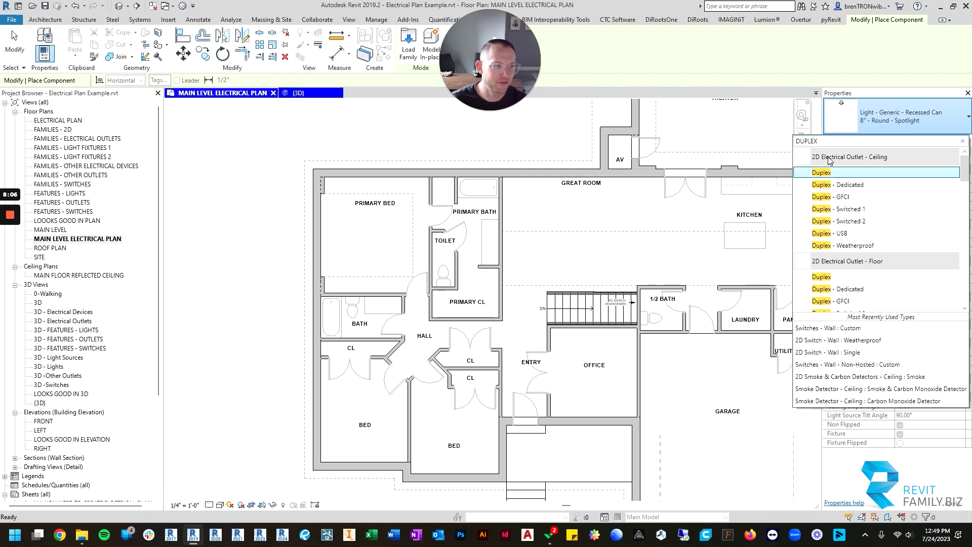
pyautogui.scroll(-4, 851, 210)
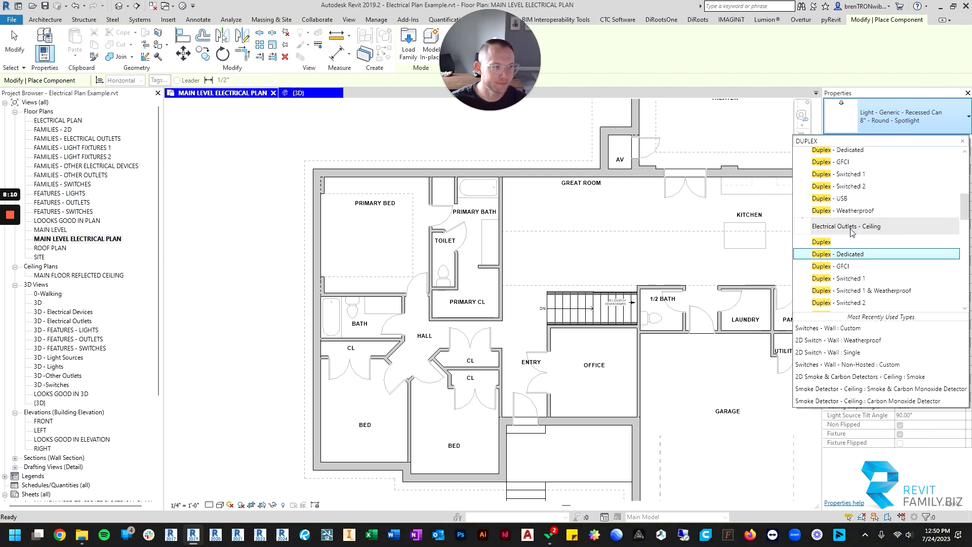
pyautogui.scroll(2, 852, 231)
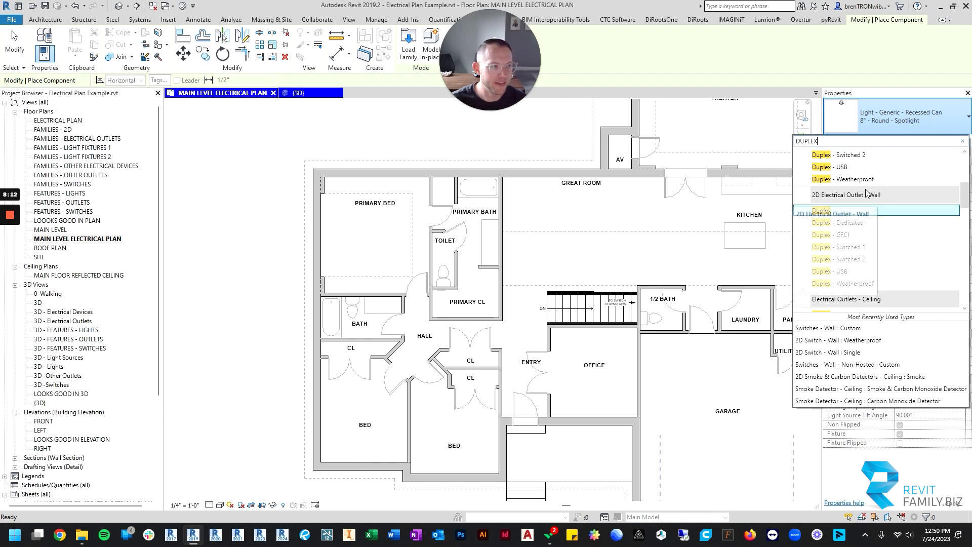
pyautogui.scroll(3, 867, 193)
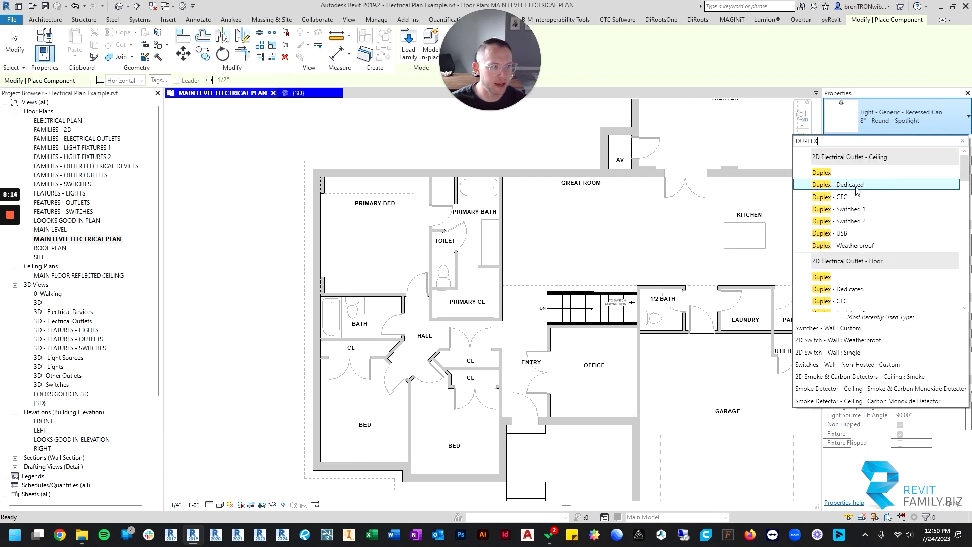
pyautogui.click(9, 254)
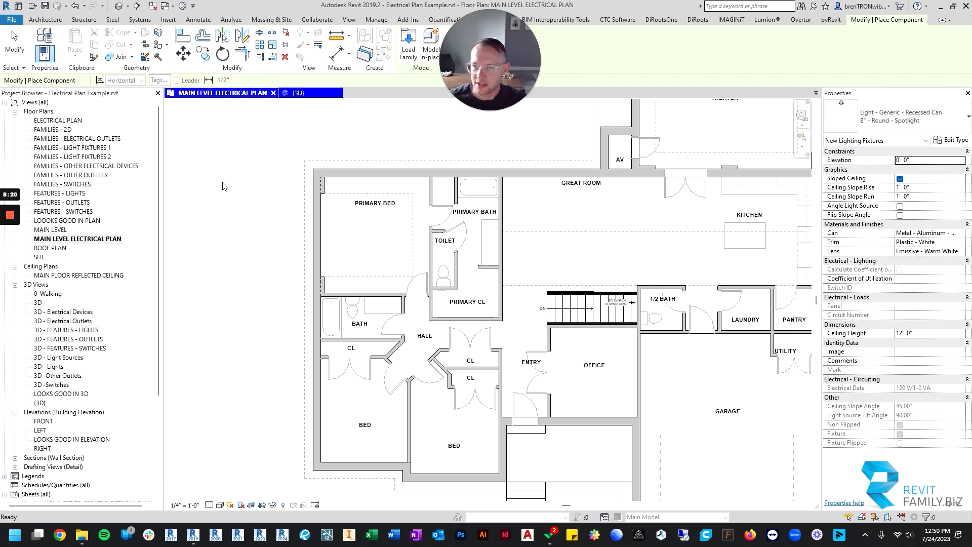
pyautogui.scroll(-3, 525, 307)
pyautogui.press('Escape')
pyautogui.press('Escape')
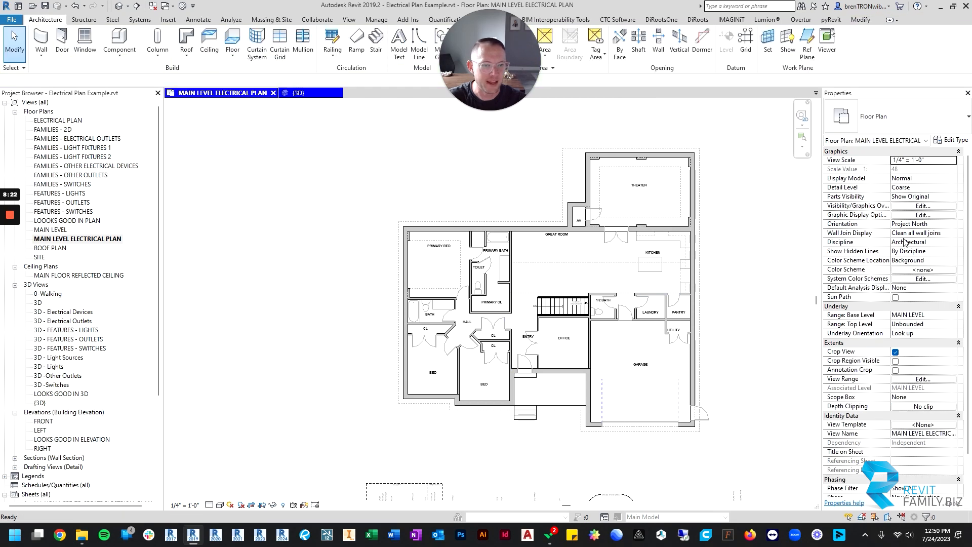
# - Start a Create Similar placement from the wall-hosted DUPLEX sample in the ELECTRICAL OUTLETS table below the plan
pyautogui.scroll(-2, 439, 332)
pyautogui.moveTo(439, 333); pyautogui.dragTo(459, 256, button='middle')
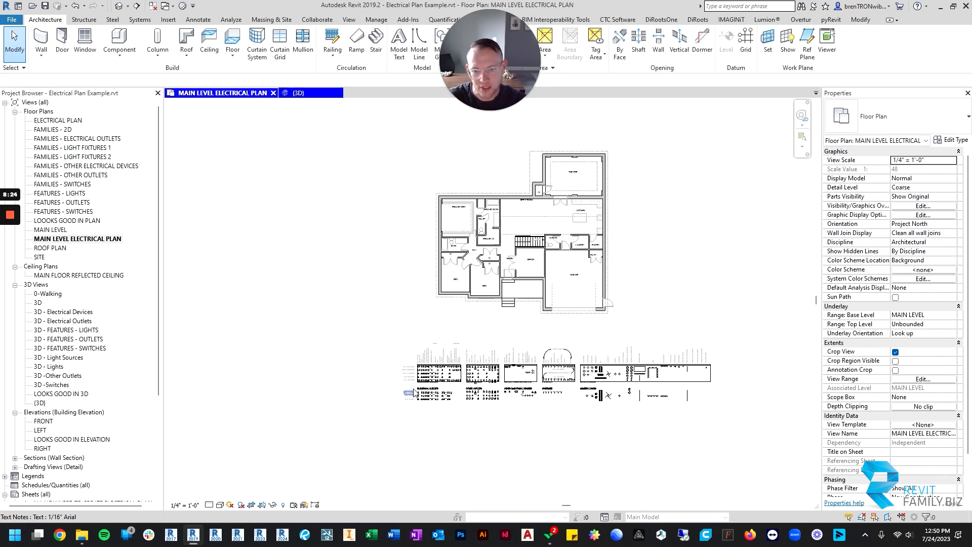
pyautogui.scroll(5, 421, 377)
pyautogui.scroll(4, 428, 354)
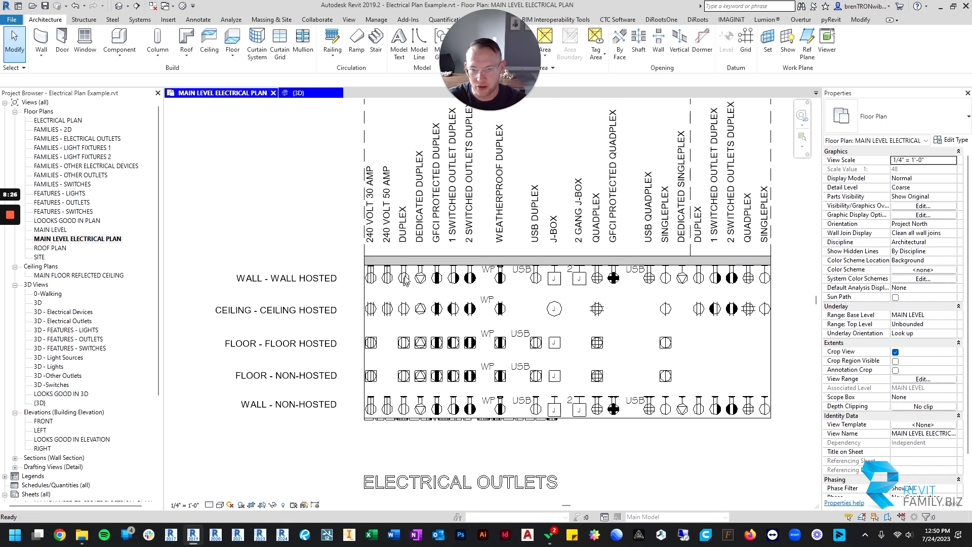
pyautogui.scroll(2, 390, 278)
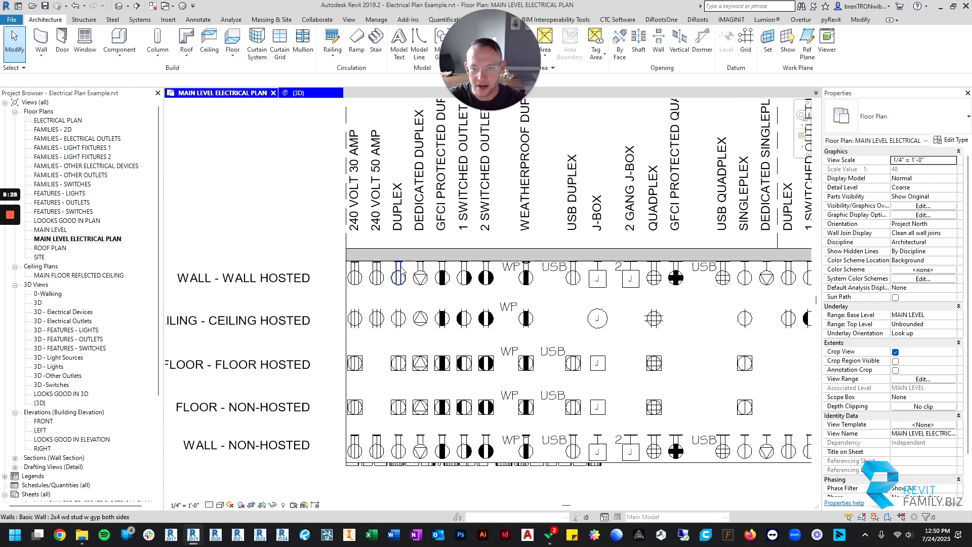
pyautogui.click(399, 277)
pyautogui.press('Escape')
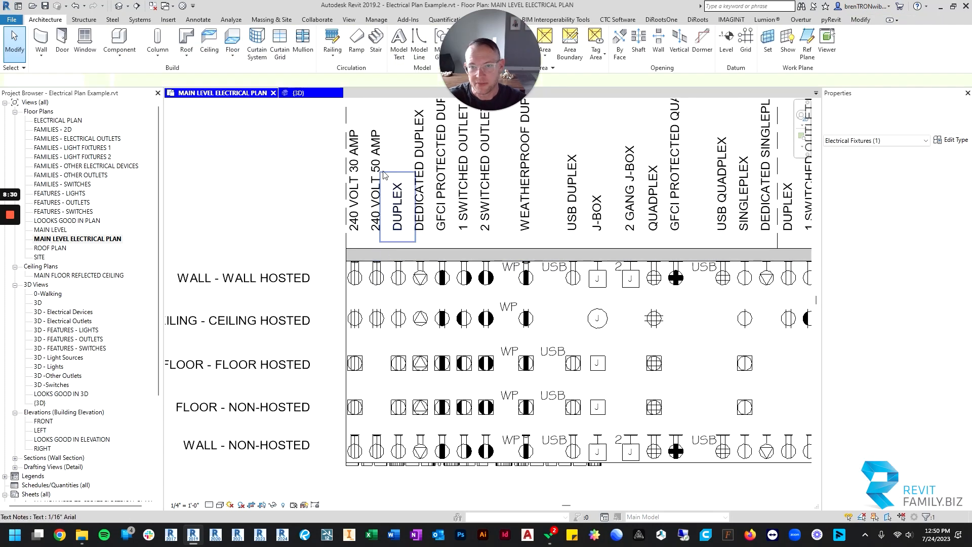
pyautogui.click(398, 276)
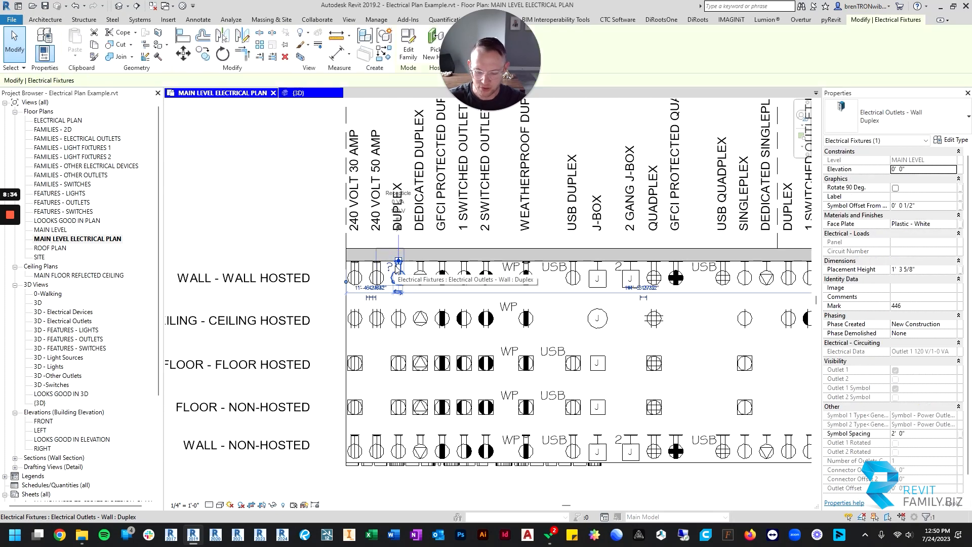
pyautogui.press('c')
pyautogui.press('s')
# - Place five wall-hosted duplex outlets around the primary bedroom: two on the exterior side wall and one on each other wall
pyautogui.scroll(-5, 431, 289)
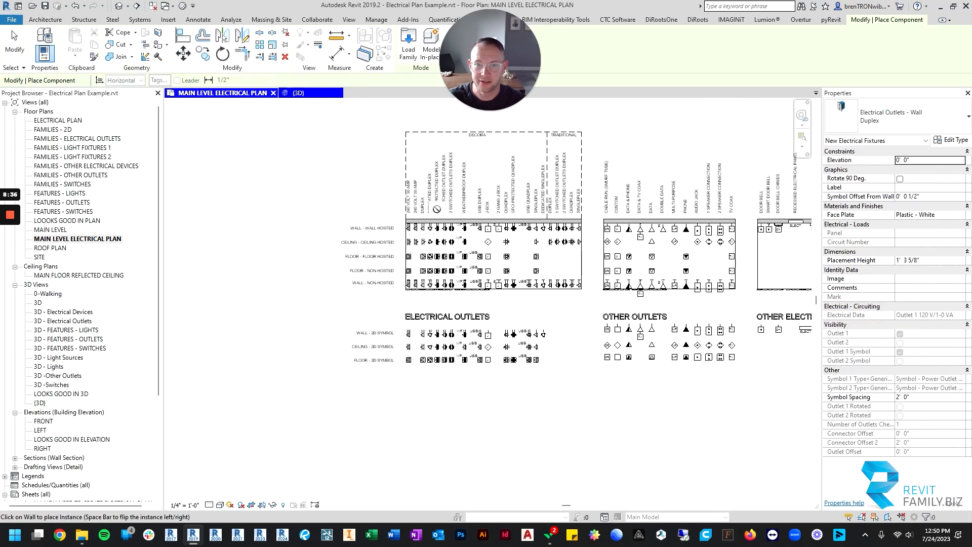
pyautogui.moveTo(440, 397); pyautogui.dragTo(437, 481, button='middle')
pyautogui.moveTo(558, 196); pyautogui.dragTo(478, 398, button='middle')
pyautogui.scroll(3, 421, 194)
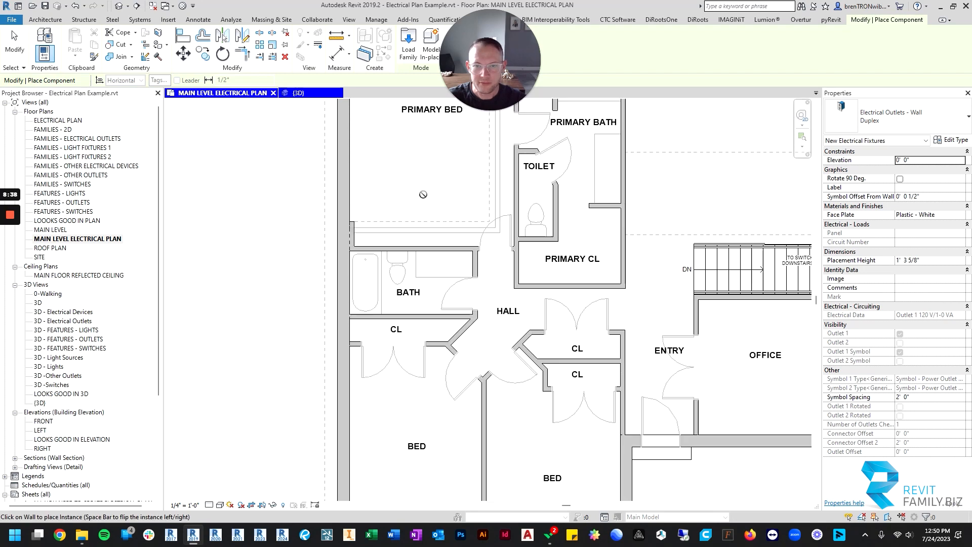
pyautogui.moveTo(424, 199); pyautogui.dragTo(428, 330, button='middle')
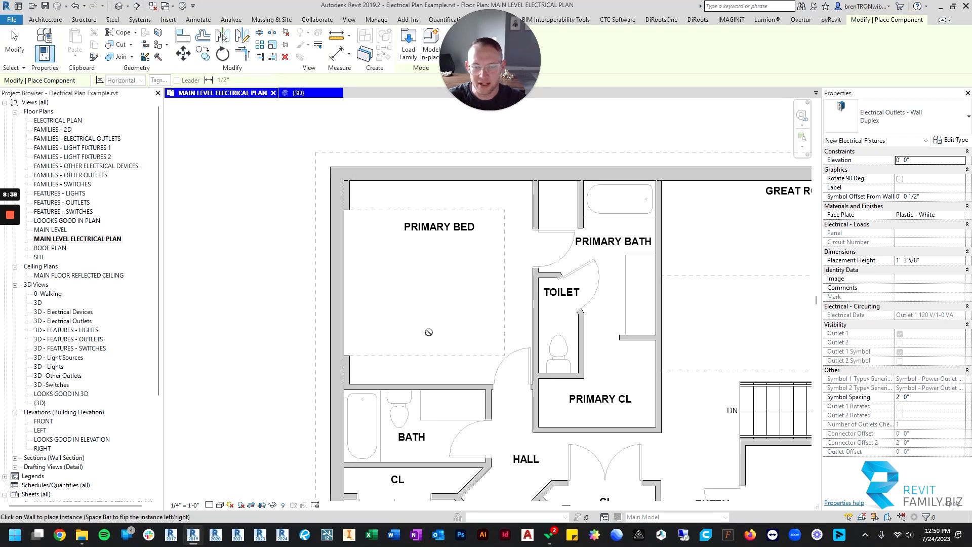
pyautogui.click(346, 226)
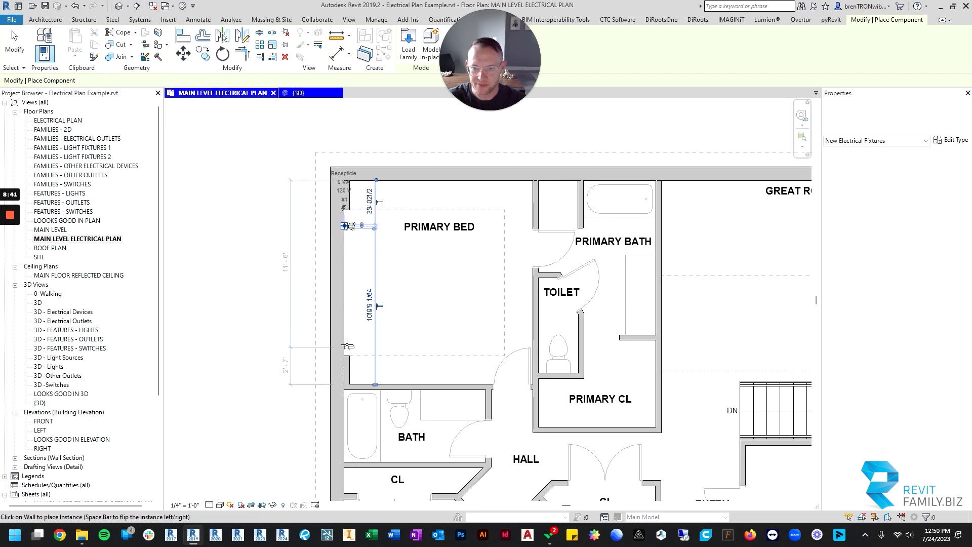
pyautogui.click(433, 383)
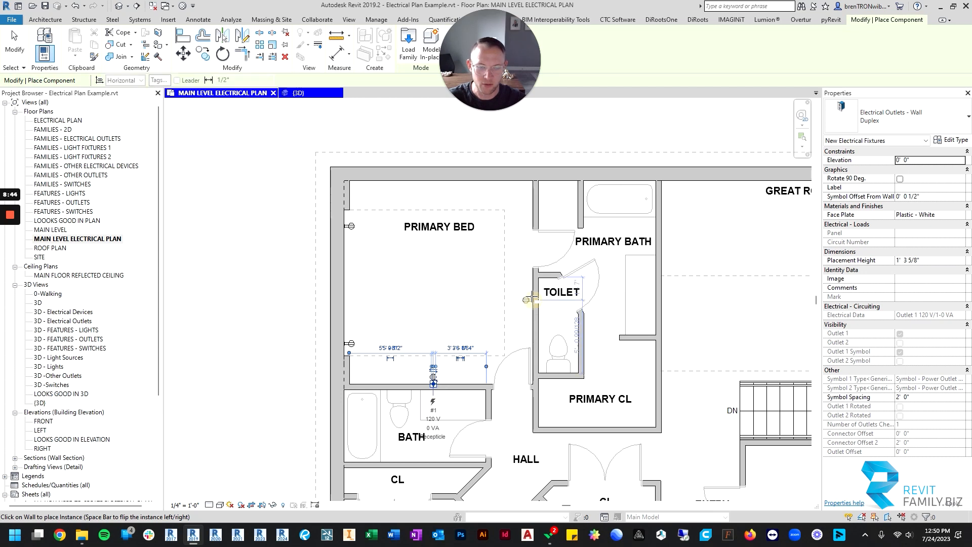
pyautogui.click(529, 300)
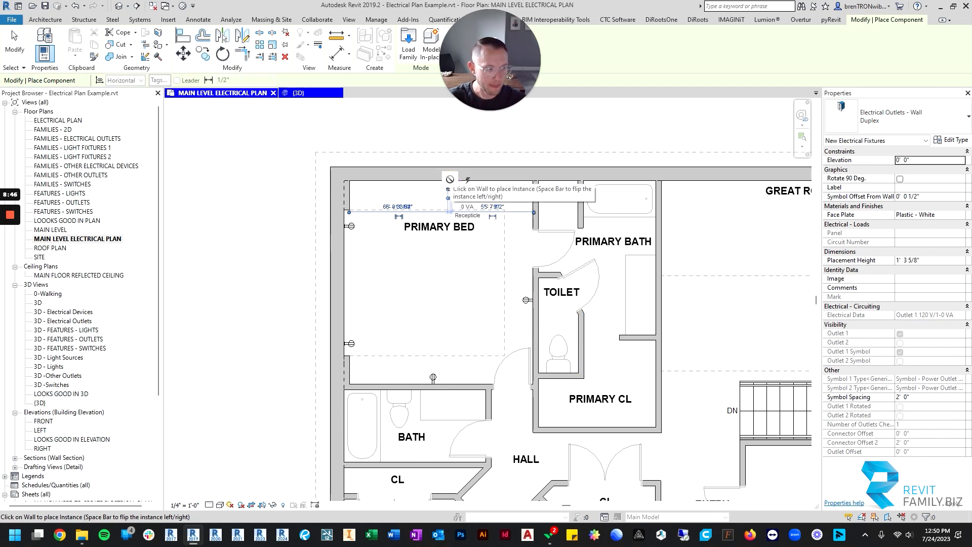
pyautogui.click(449, 180)
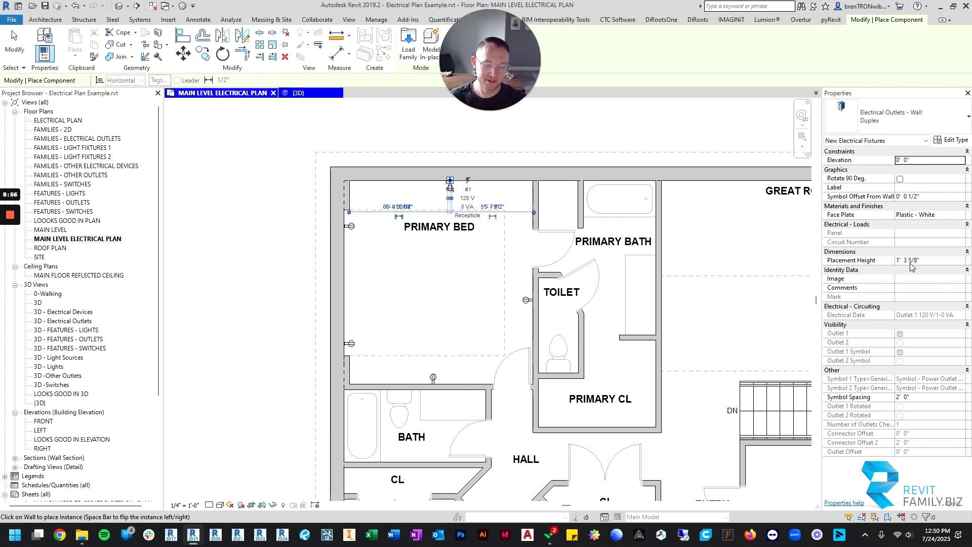
# - Examine the primary bath's vanity wall up close and end the duplex outlet placement
pyautogui.scroll(-3, 643, 297)
pyautogui.moveTo(662, 312); pyautogui.dragTo(582, 297, button='middle')
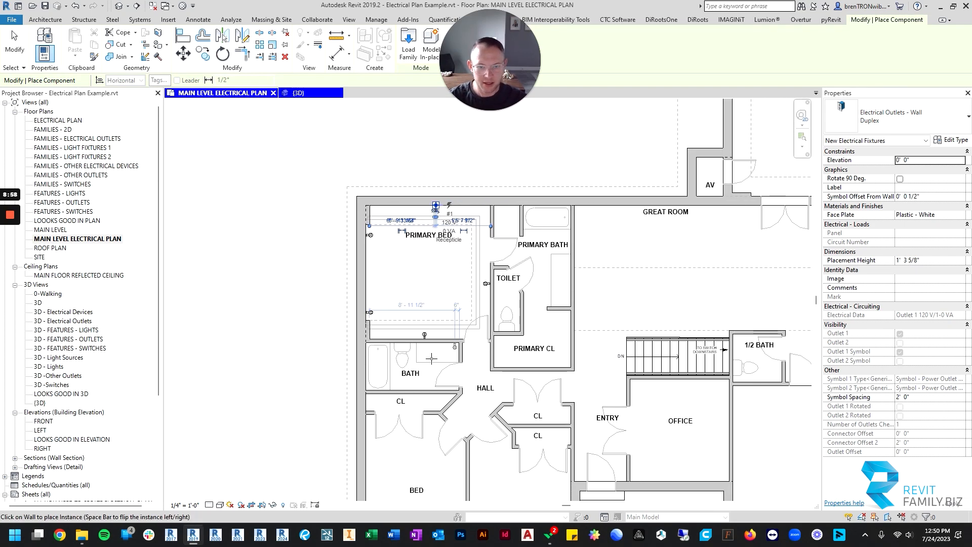
pyautogui.moveTo(435, 313); pyautogui.dragTo(446, 255, button='middle')
pyautogui.scroll(5, 477, 158)
pyautogui.scroll(-2, 410, 251)
pyautogui.scroll(3, 565, 250)
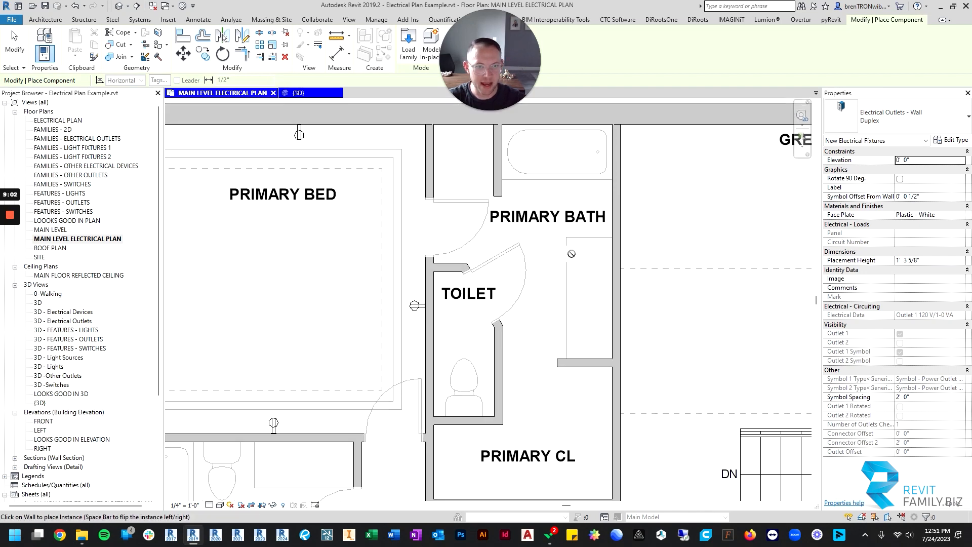
pyautogui.scroll(-2, 579, 242)
pyautogui.press('Escape')
pyautogui.press('Escape')
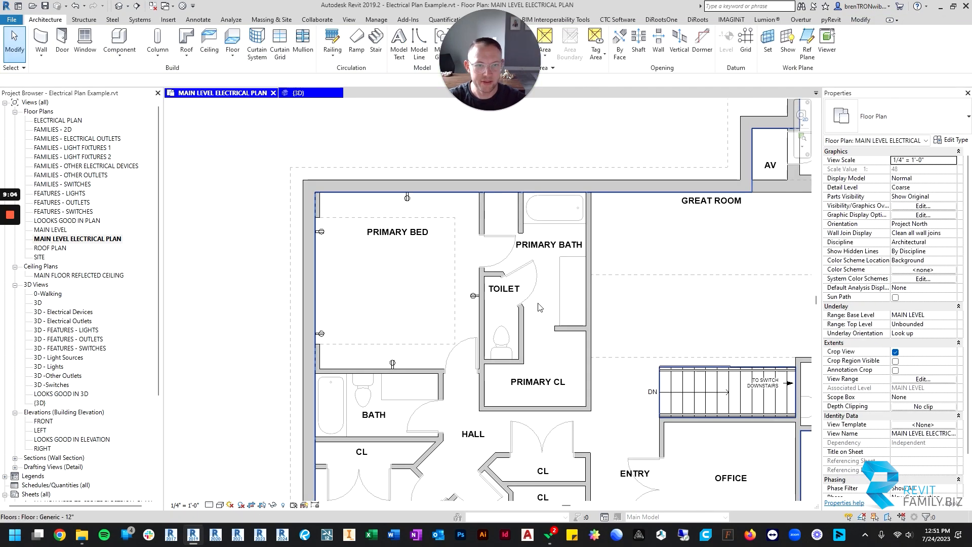
# - Start a Create Similar placement from the wall-hosted GFCI PROTECTED DUPLEX sample in the electrical outlets table
pyautogui.scroll(-1, 531, 292)
pyautogui.moveTo(532, 292); pyautogui.dragTo(529, 97, button='middle')
pyautogui.moveTo(501, 356); pyautogui.dragTo(510, 253, button='middle')
pyautogui.scroll(9, 434, 289)
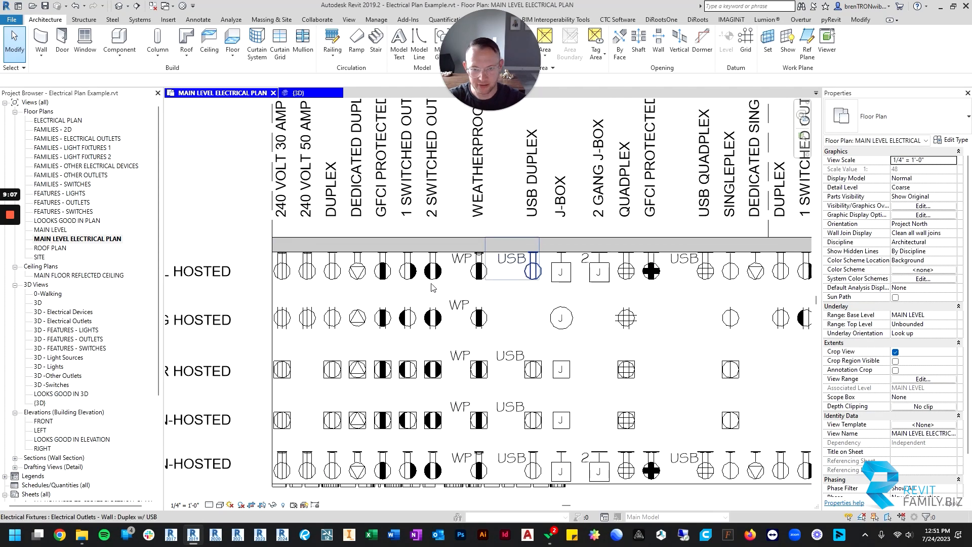
pyautogui.click(384, 267)
pyautogui.press('c')
pyautogui.press('s')
# - Set the placement height of the new GFCI duplex outlets for the primary bath to 4' 0"
pyautogui.scroll(-5, 439, 259)
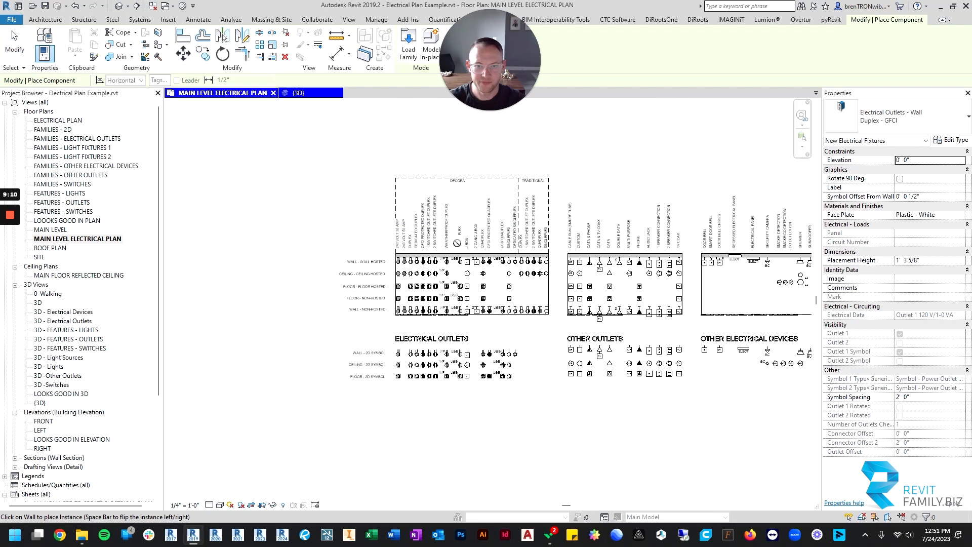
pyautogui.scroll(-2, 516, 210)
pyautogui.moveTo(506, 217); pyautogui.dragTo(390, 460, button='middle')
pyautogui.scroll(4, 488, 177)
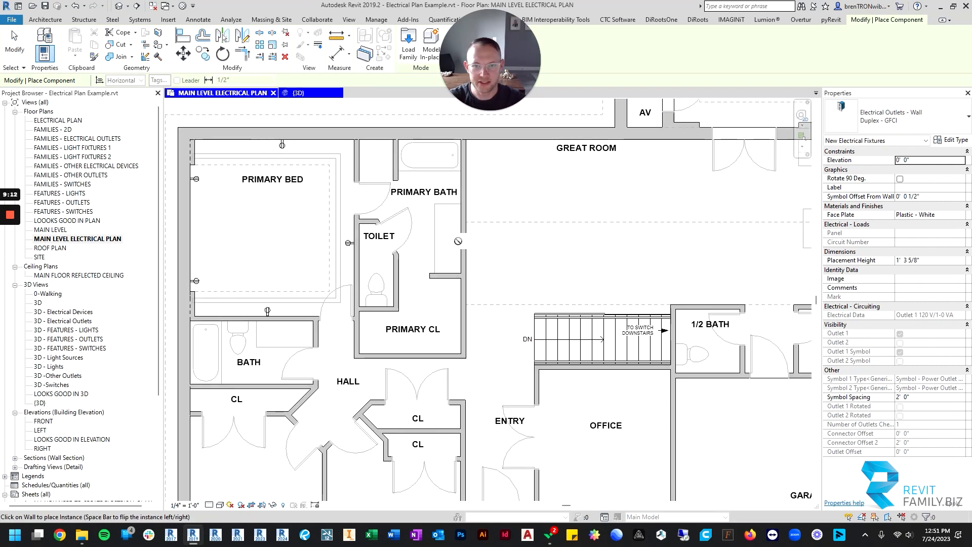
pyautogui.click(940, 261)
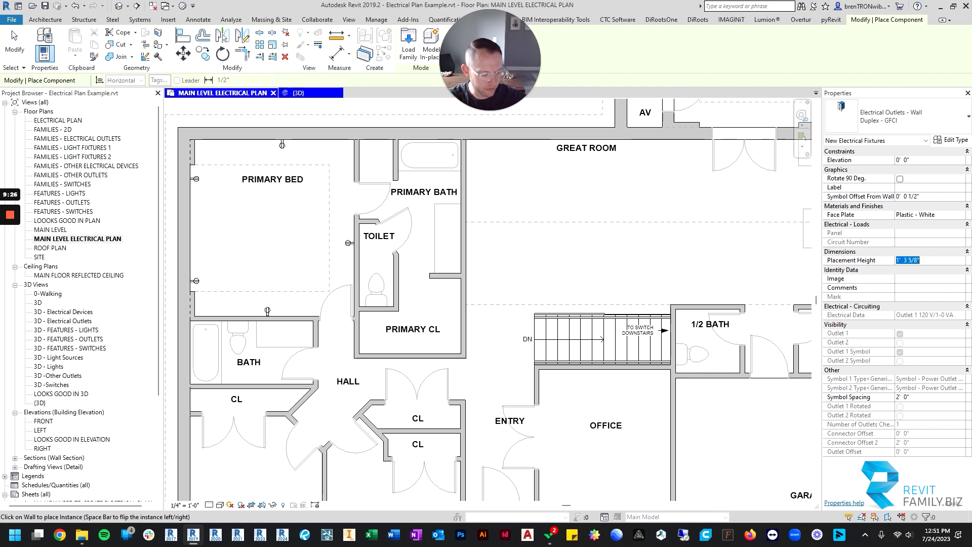
# - Place two GFCI duplex outlets at the primary bath vanity, one on its long wall and one on the short wall at its end
pyautogui.scroll(3, 474, 269)
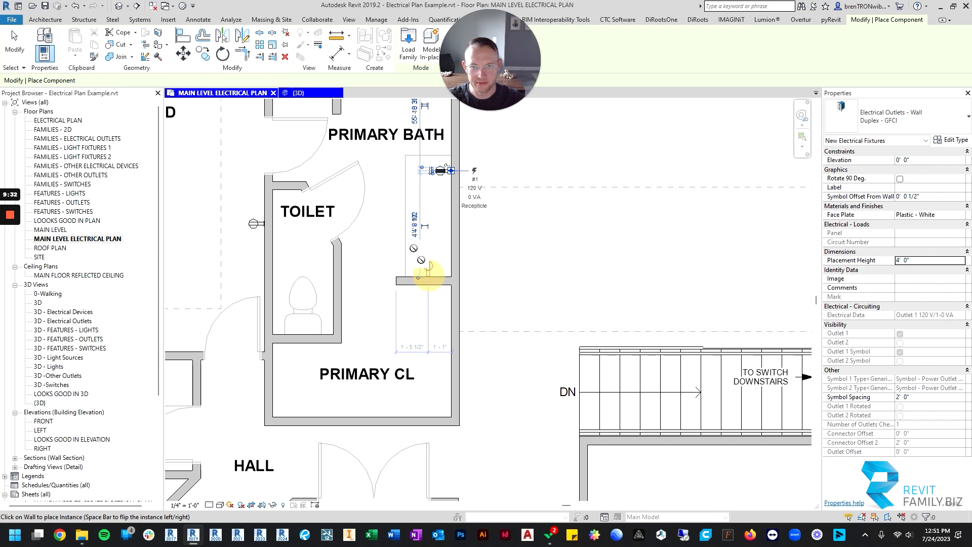
pyautogui.click(428, 276)
pyautogui.moveTo(379, 209); pyautogui.dragTo(404, 296, button='middle')
pyautogui.scroll(-2, 404, 295)
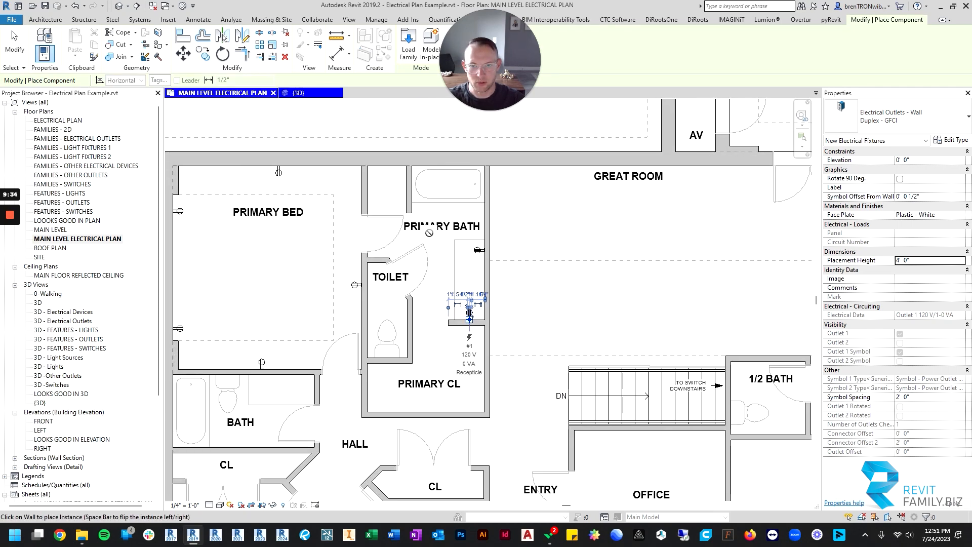
pyautogui.press('Escape')
pyautogui.press('Escape')
pyautogui.click(356, 285)
pyautogui.scroll(1, 400, 367)
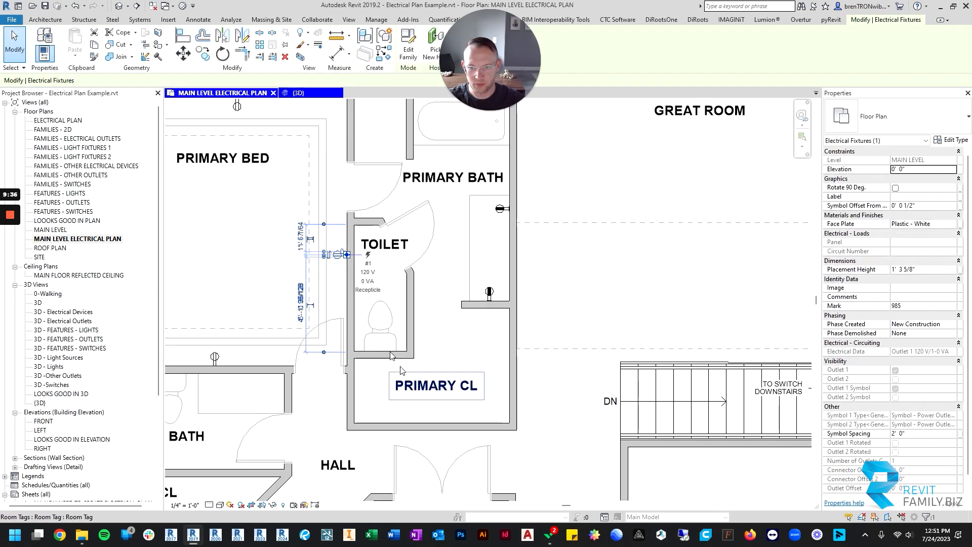
pyautogui.press('c')
pyautogui.press('s')
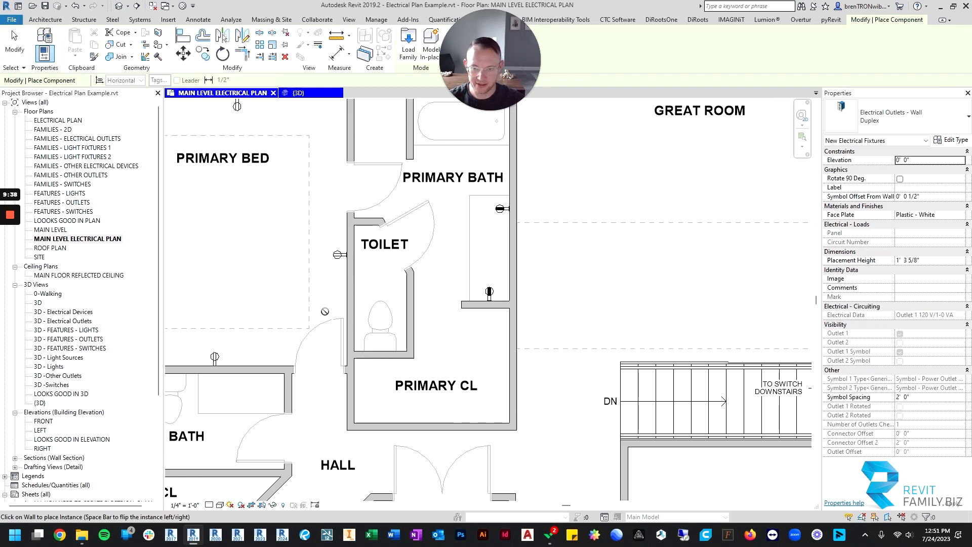
pyautogui.press('Escape')
# - Create a similar duplex from the primary bedroom outlet beside the toilet room and place it on the primary closet's hall-side wall
pyautogui.click(339, 256)
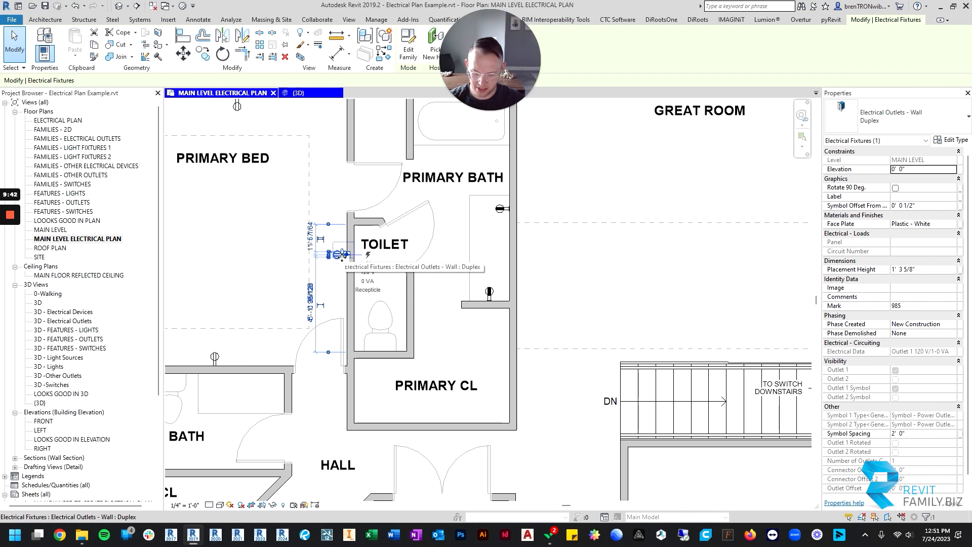
pyautogui.press('c')
pyautogui.press('s')
pyautogui.click(432, 424)
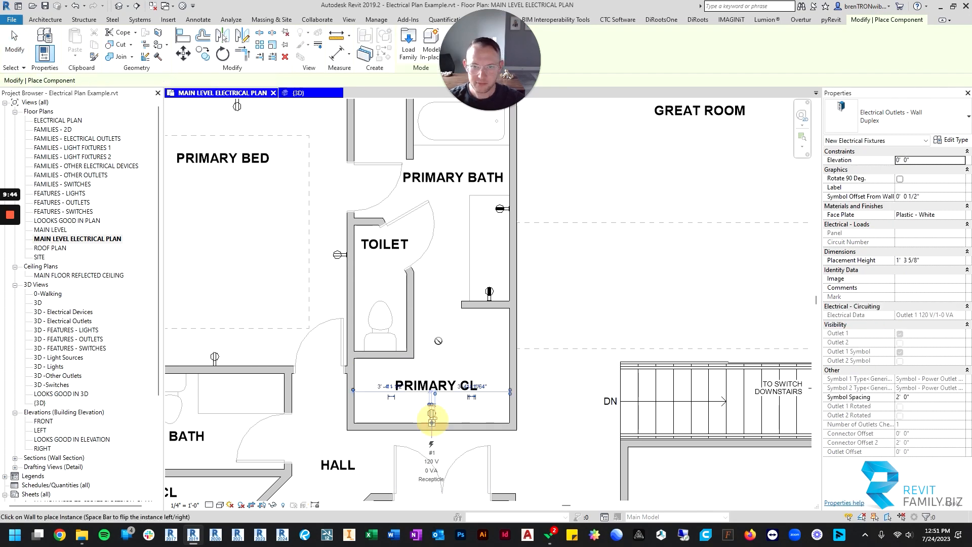
pyautogui.moveTo(426, 265); pyautogui.dragTo(415, 333, button='middle')
pyautogui.press('Escape')
pyautogui.press('Escape')
# - Examine the main level plan and the outlets placed in the primary bedroom, bath and closet
pyautogui.scroll(-2, 501, 329)
pyautogui.scroll(-1, 464, 353)
pyautogui.scroll(-1, 423, 330)
pyautogui.moveTo(491, 303); pyautogui.dragTo(509, 306, button='middle')
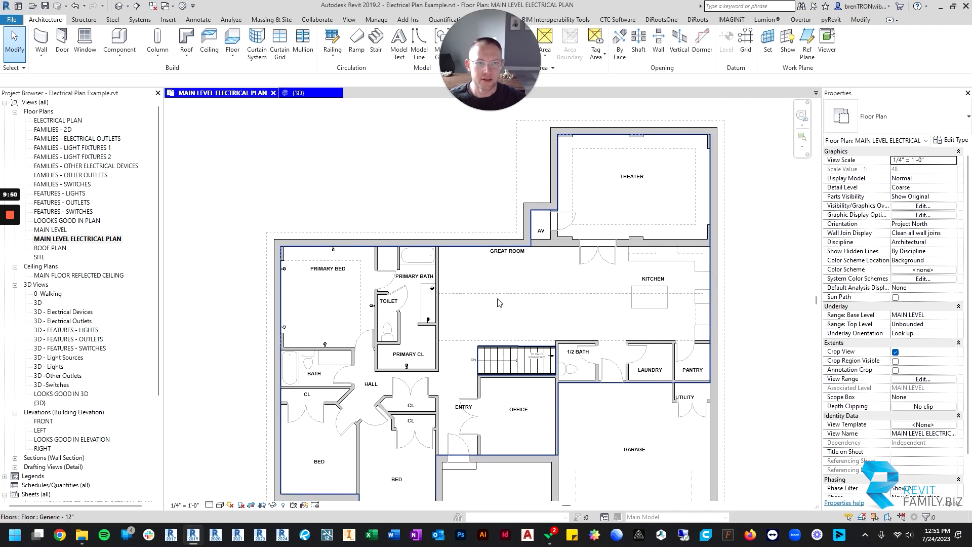
pyautogui.moveTo(421, 328); pyautogui.dragTo(433, 279, button='middle')
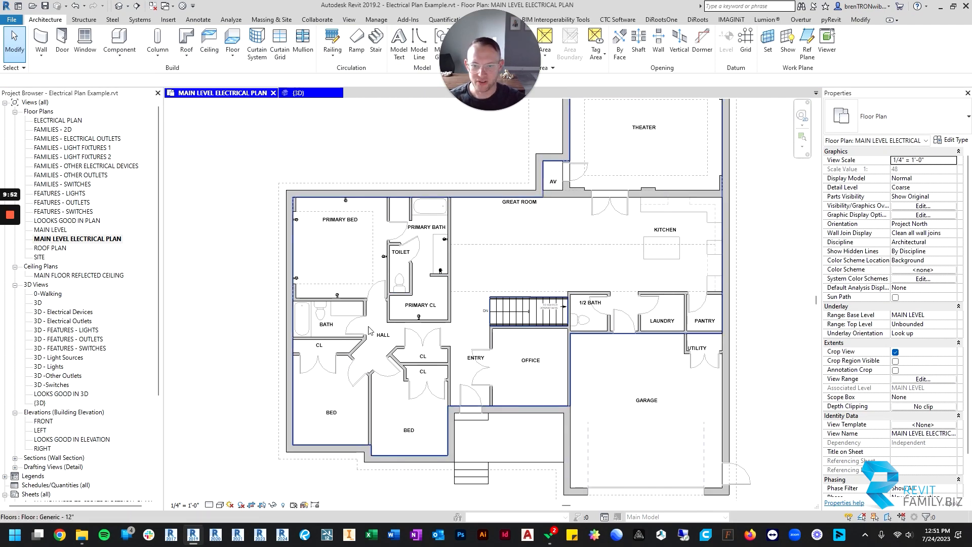
pyautogui.scroll(3, 387, 289)
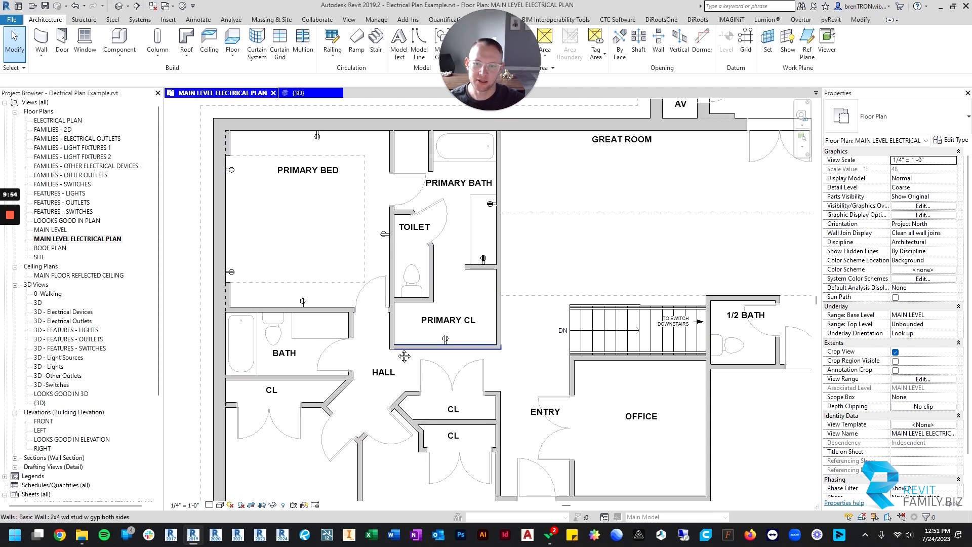
pyautogui.moveTo(381, 338); pyautogui.dragTo(395, 298, button='middle')
pyautogui.scroll(-2, 340, 329)
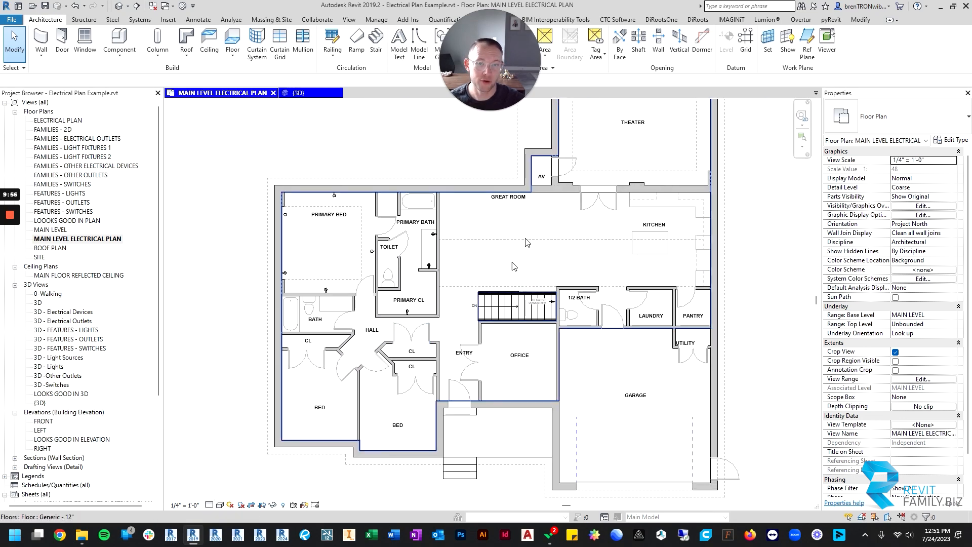
pyautogui.moveTo(487, 301); pyautogui.dragTo(439, 350, button='middle')
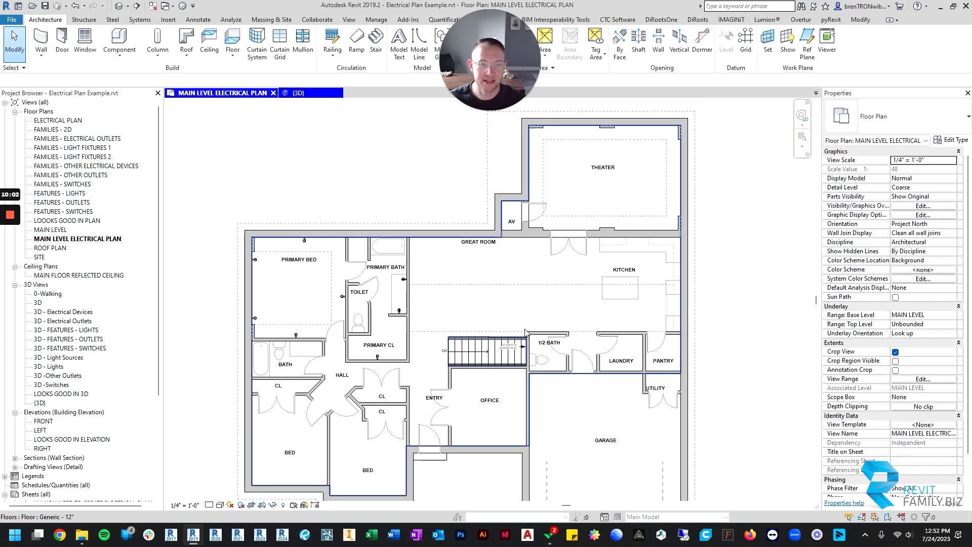
pyautogui.scroll(3, 330, 193)
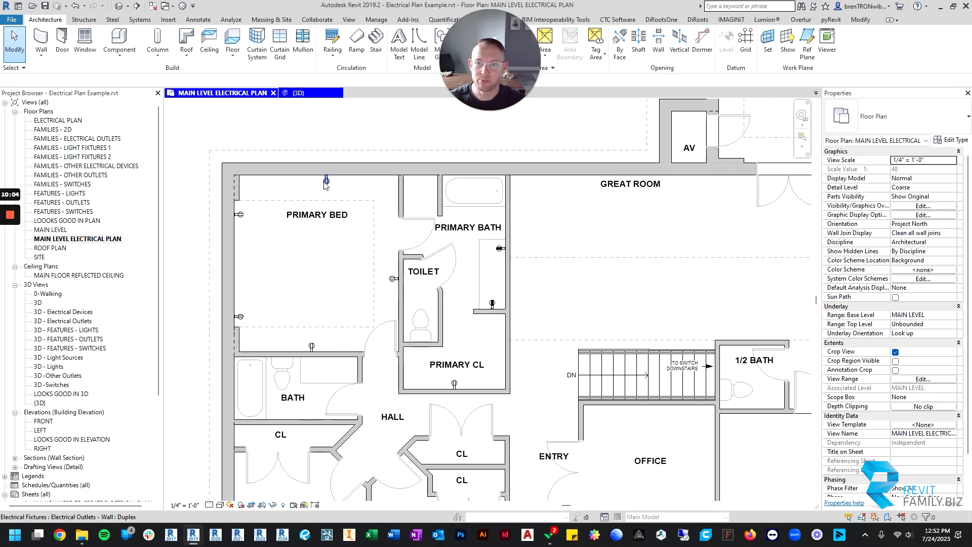
pyautogui.scroll(2, 328, 189)
pyautogui.scroll(-5, 351, 226)
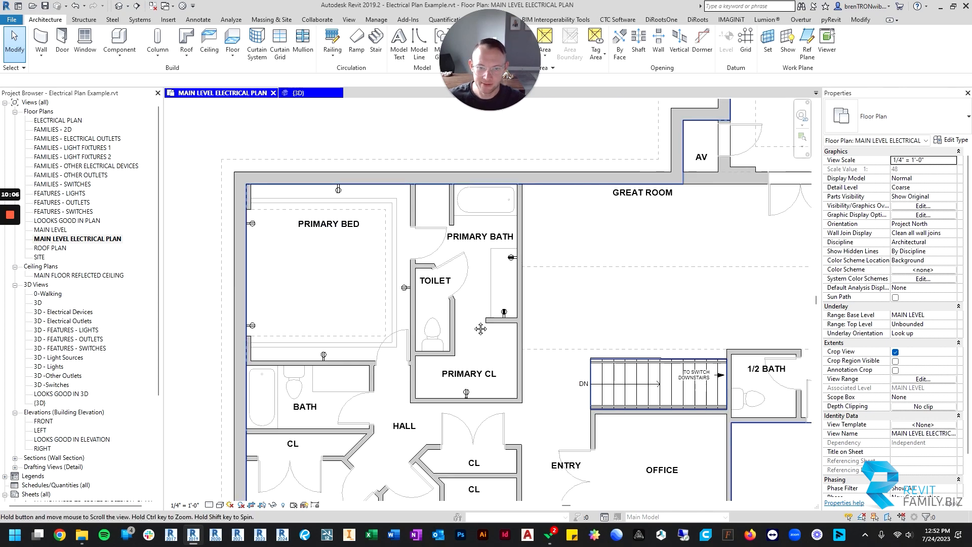
pyautogui.moveTo(419, 423); pyautogui.dragTo(442, 377, button='middle')
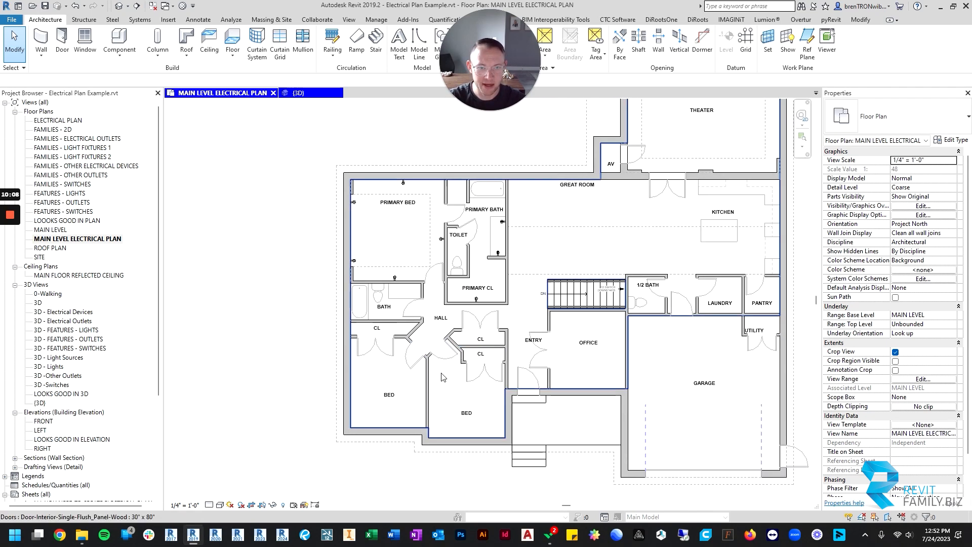
# - Start a Create Similar placement from the floor-hosted DUPLEX sample in the ELECTRICAL OUTLETS table below the plan
pyautogui.scroll(-2, 561, 234)
pyautogui.scroll(5, 465, 378)
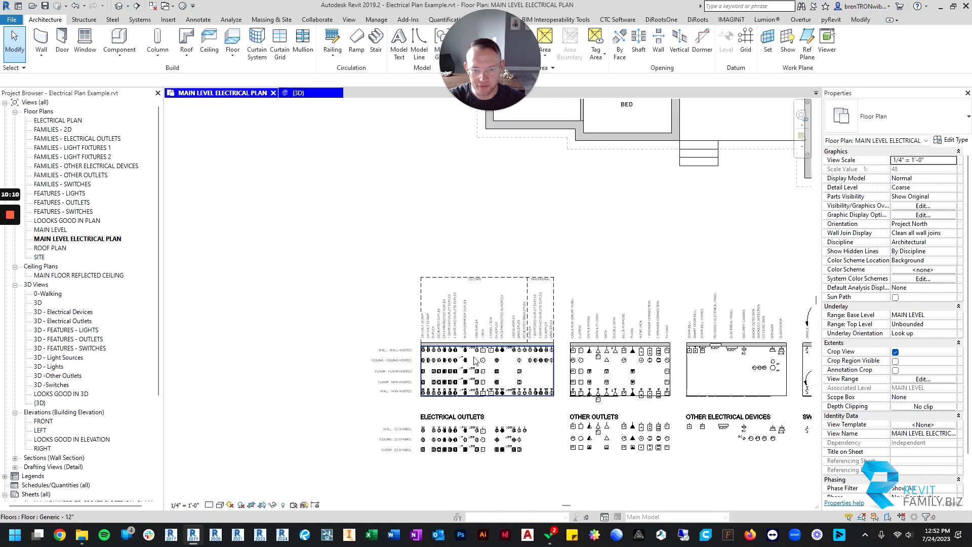
pyautogui.scroll(2, 464, 378)
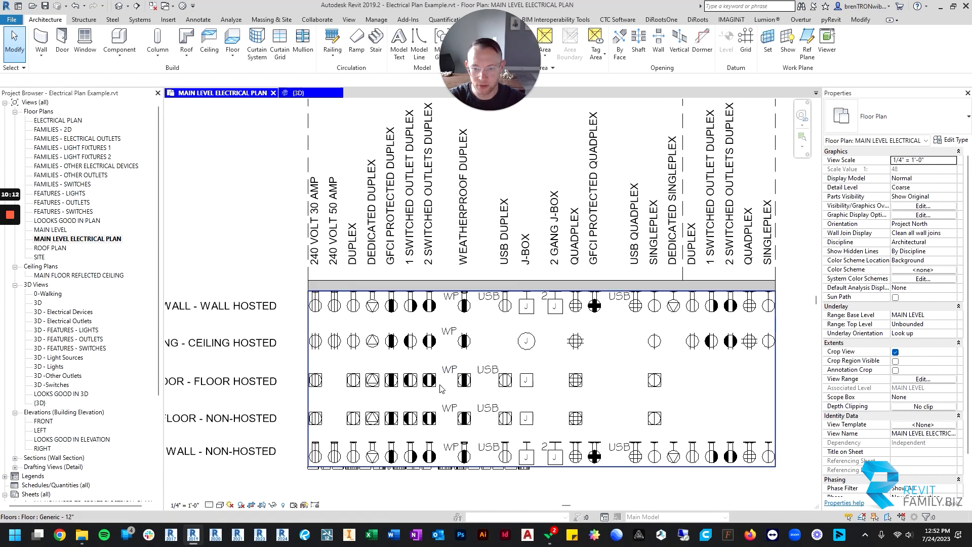
pyautogui.click(354, 380)
pyautogui.press('c')
pyautogui.press('s')
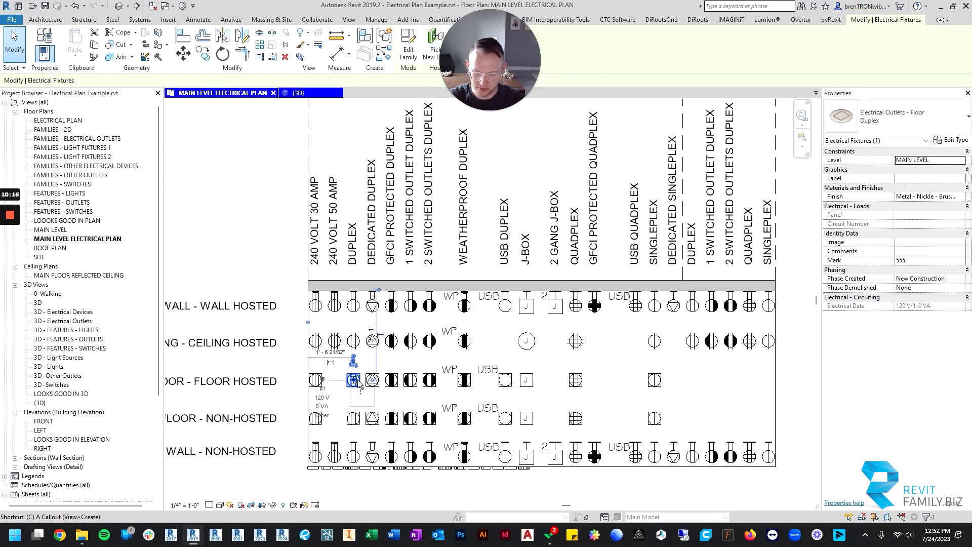
# - Place two floor-hosted duplex outlets in line in the great room, one near the room label and one toward the stairs
pyautogui.scroll(-2, 453, 314)
pyautogui.scroll(-1, 569, 188)
pyautogui.moveTo(628, 117); pyautogui.dragTo(430, 395, button='middle')
pyautogui.moveTo(703, 150); pyautogui.dragTo(438, 448, button='middle')
pyautogui.scroll(2, 421, 311)
pyautogui.moveTo(412, 272); pyautogui.dragTo(492, 252, button='middle')
pyautogui.scroll(2, 484, 241)
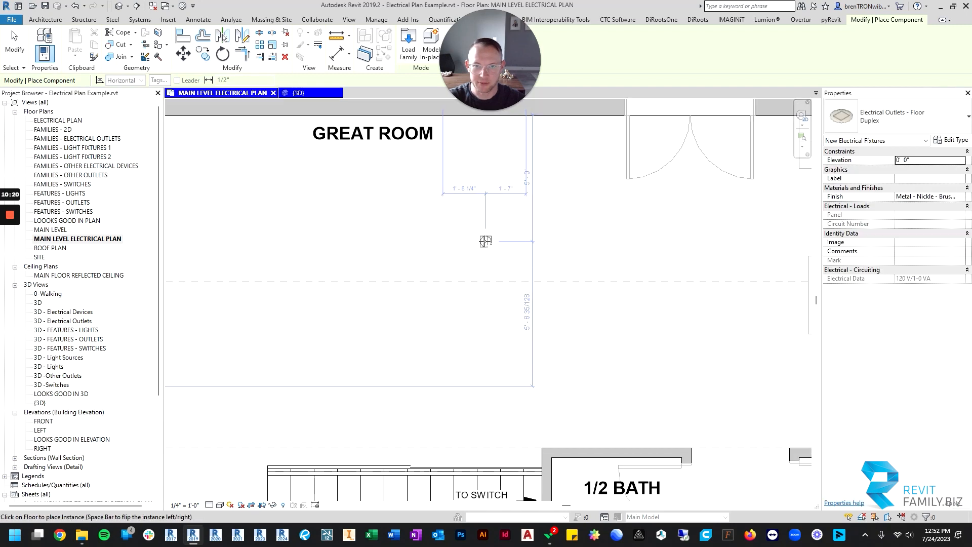
pyautogui.moveTo(349, 265); pyautogui.dragTo(508, 250, button='middle')
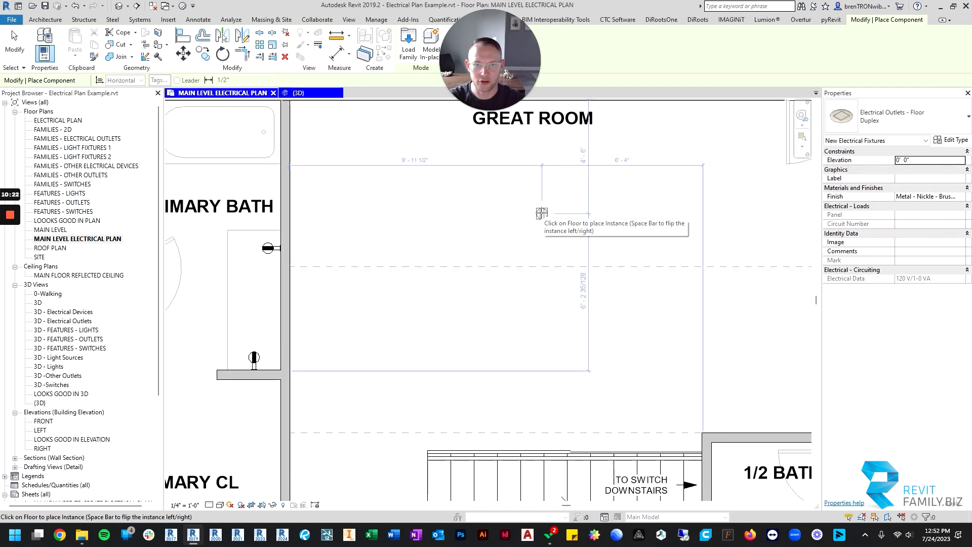
pyautogui.scroll(-2, 540, 212)
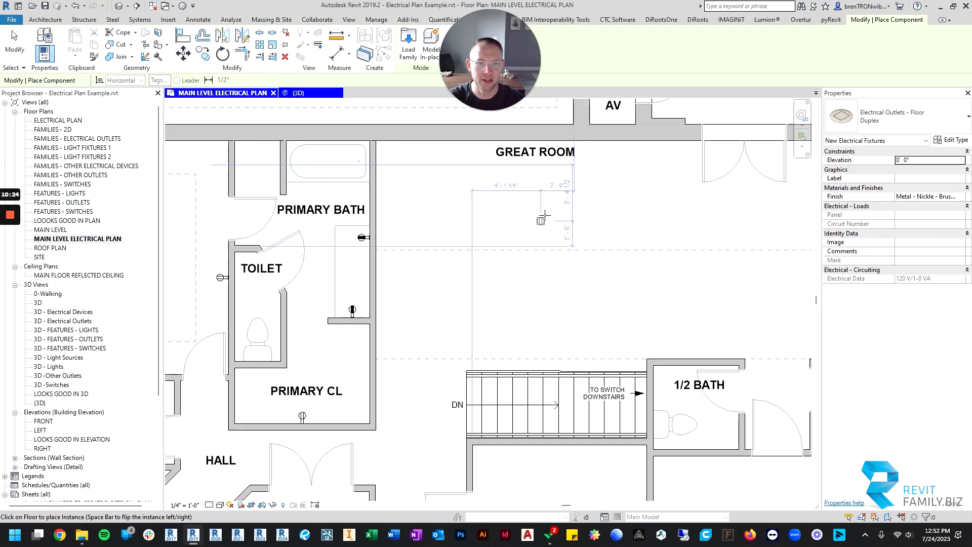
pyautogui.click(540, 209)
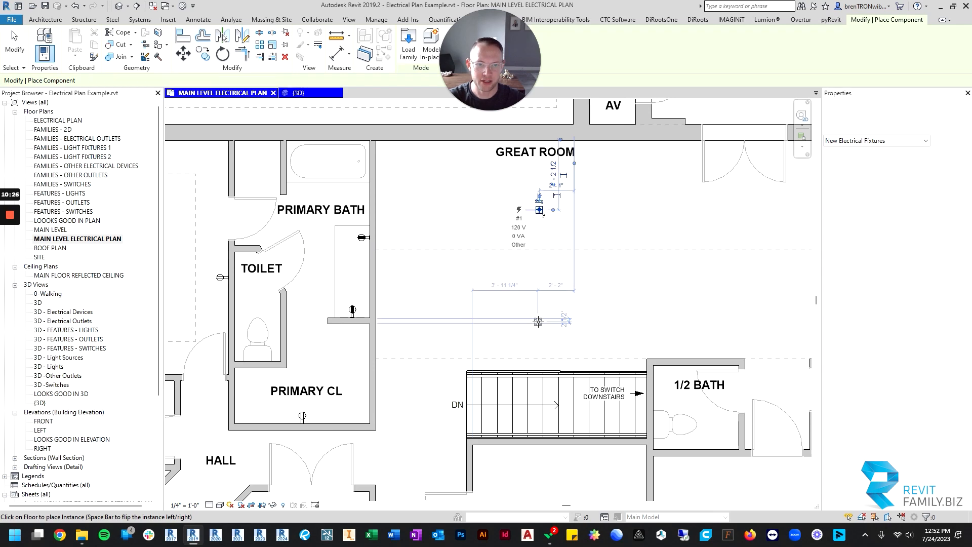
pyautogui.click(530, 320)
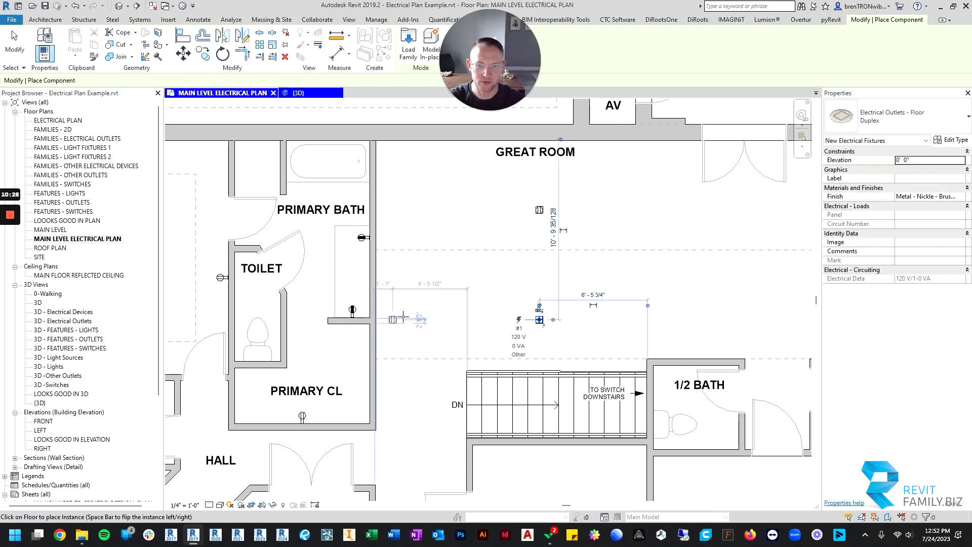
# - Place a floor-hosted duplex outlet near the middle of the office and end the placement
pyautogui.scroll(-2, 435, 363)
pyautogui.scroll(-3, 435, 363)
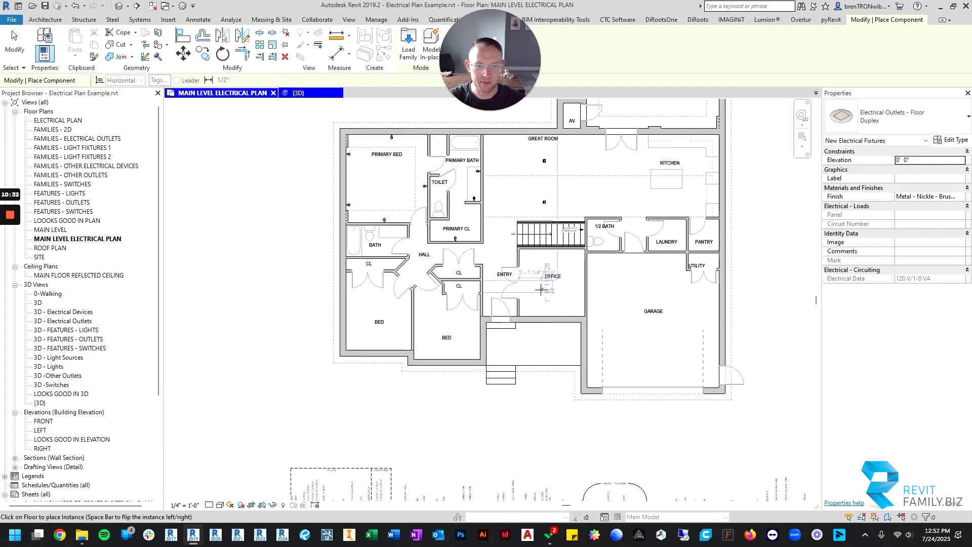
pyautogui.scroll(3, 544, 283)
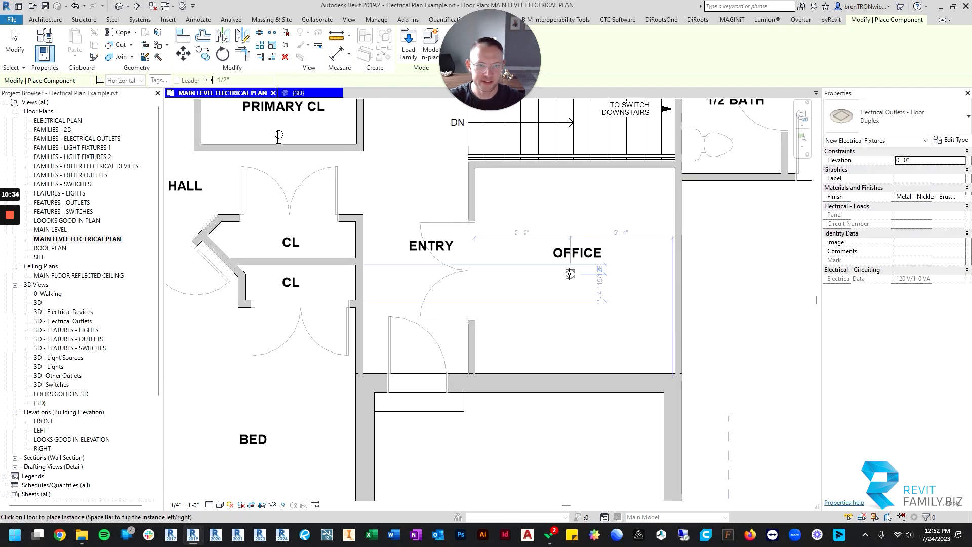
pyautogui.click(568, 274)
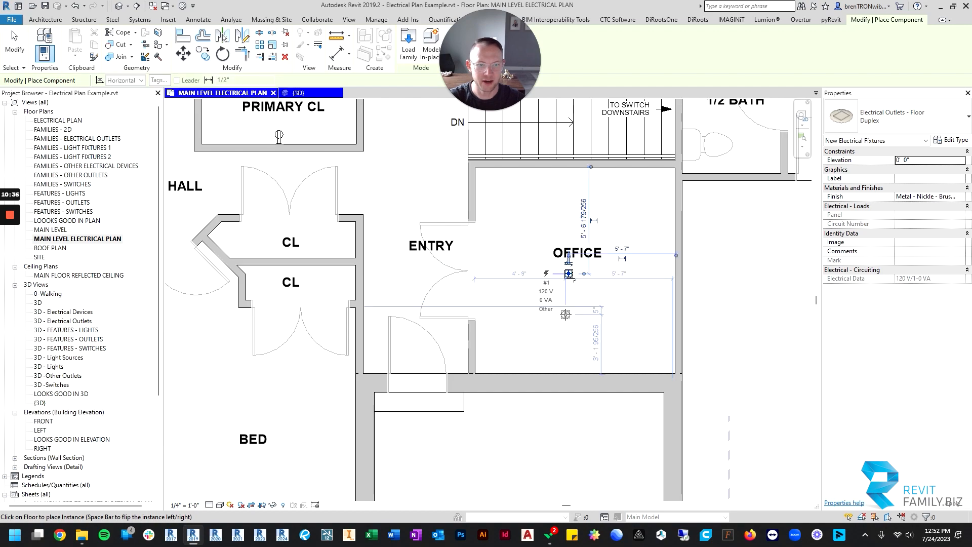
pyautogui.scroll(-2, 565, 313)
pyautogui.press('Escape')
pyautogui.press('Escape')
# - Inspect the floor-hosted DEDICATED DUPLEX sample in the electrical outlets table and clear the selection
pyautogui.scroll(-2, 553, 330)
pyautogui.moveTo(557, 295); pyautogui.dragTo(587, 235, button='middle')
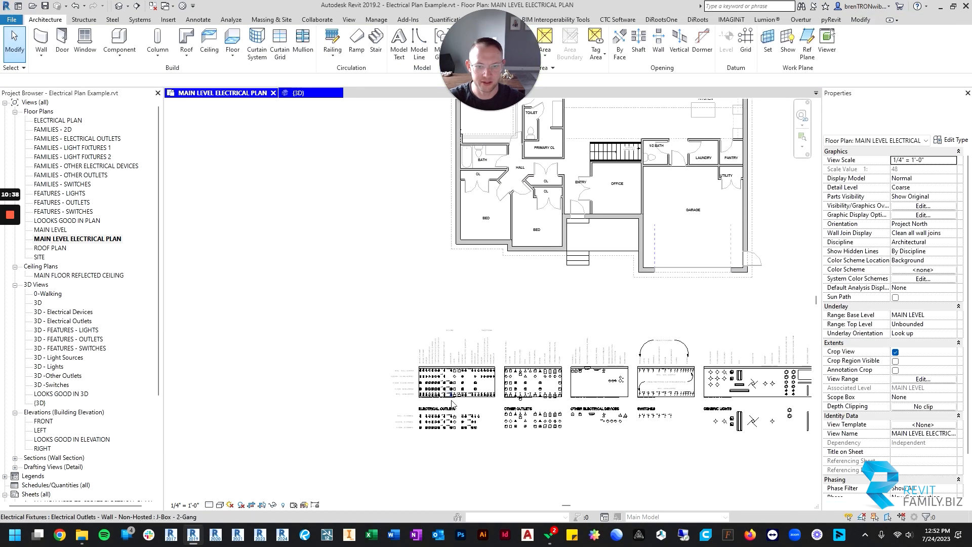
pyautogui.scroll(6, 424, 396)
pyautogui.scroll(-2, 447, 377)
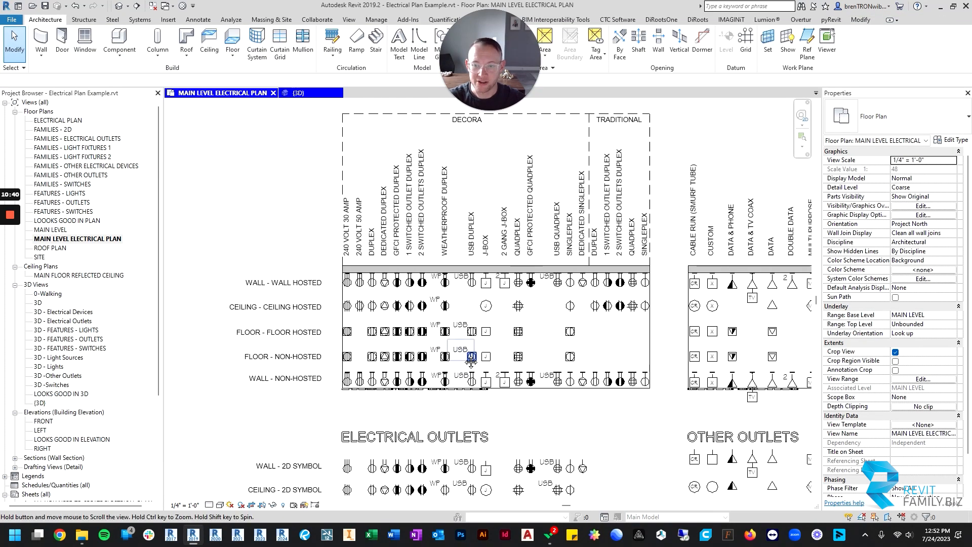
pyautogui.scroll(4, 397, 326)
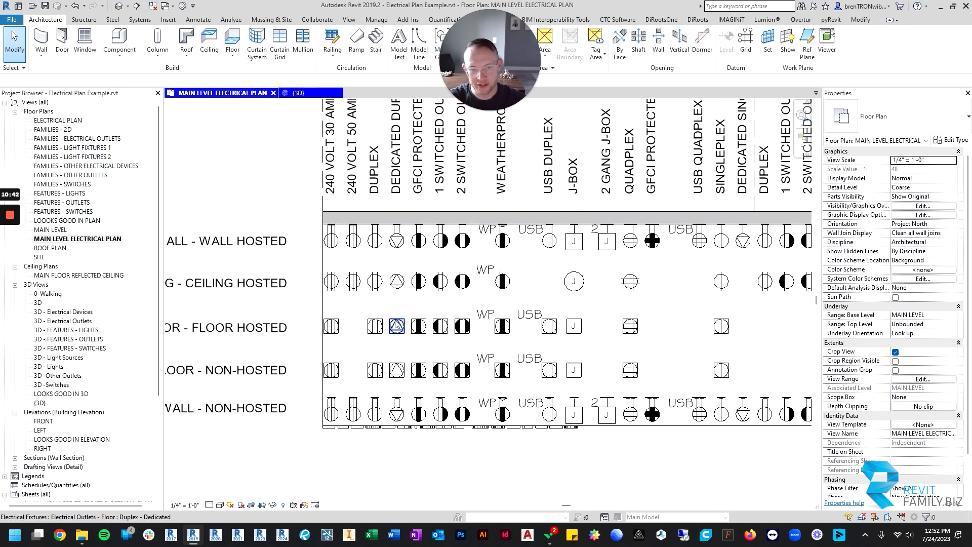
pyautogui.click(397, 327)
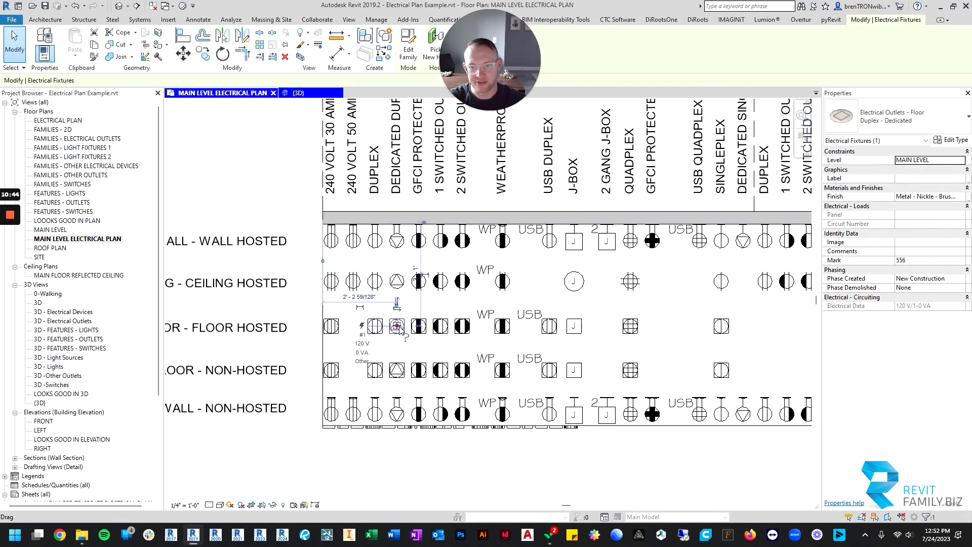
pyautogui.press('Escape')
# - Use Create Similar on the ceiling-hosted DEDICATED DUPLEX sample to place one in the theater, between the AV-side wall and the room label
pyautogui.moveTo(401, 354); pyautogui.dragTo(468, 349, button='middle')
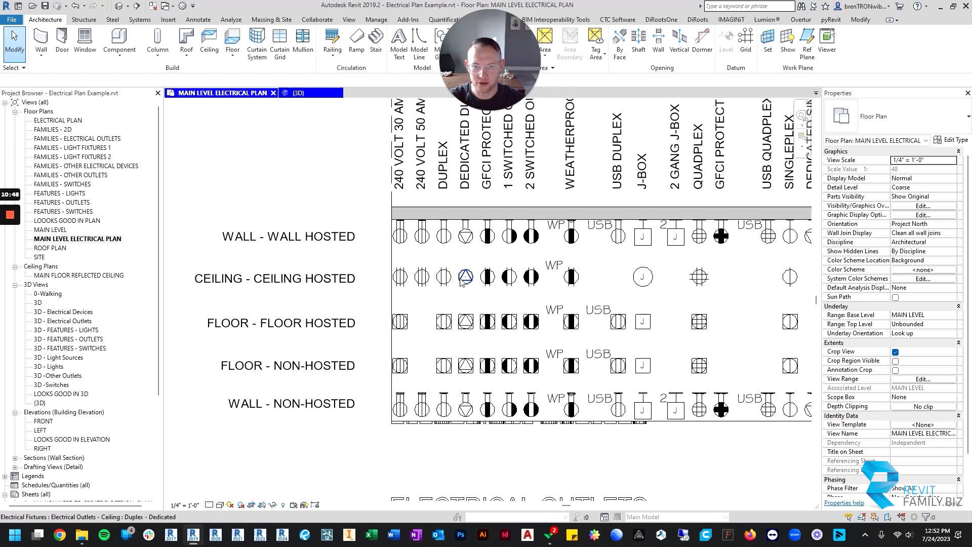
pyautogui.moveTo(465, 278); pyautogui.dragTo(461, 349, button='middle')
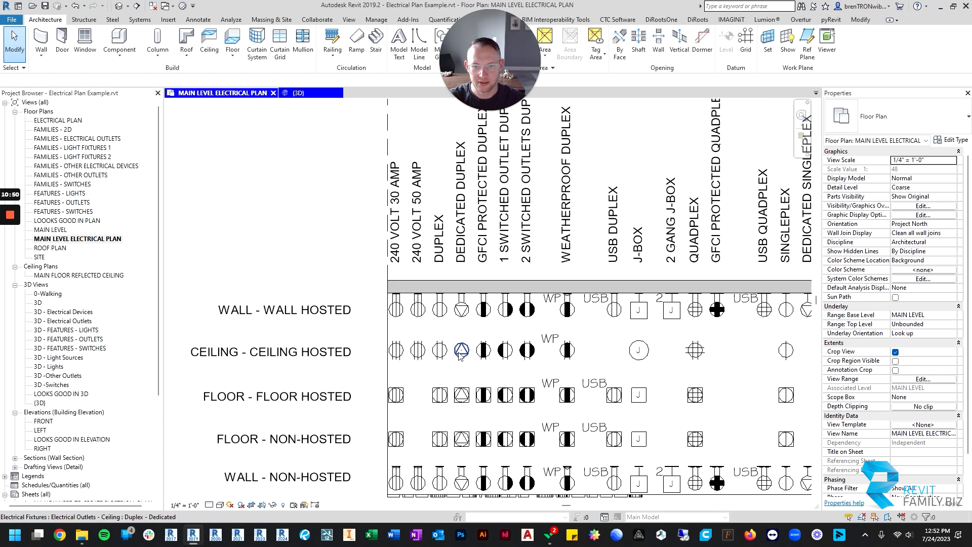
pyautogui.click(461, 350)
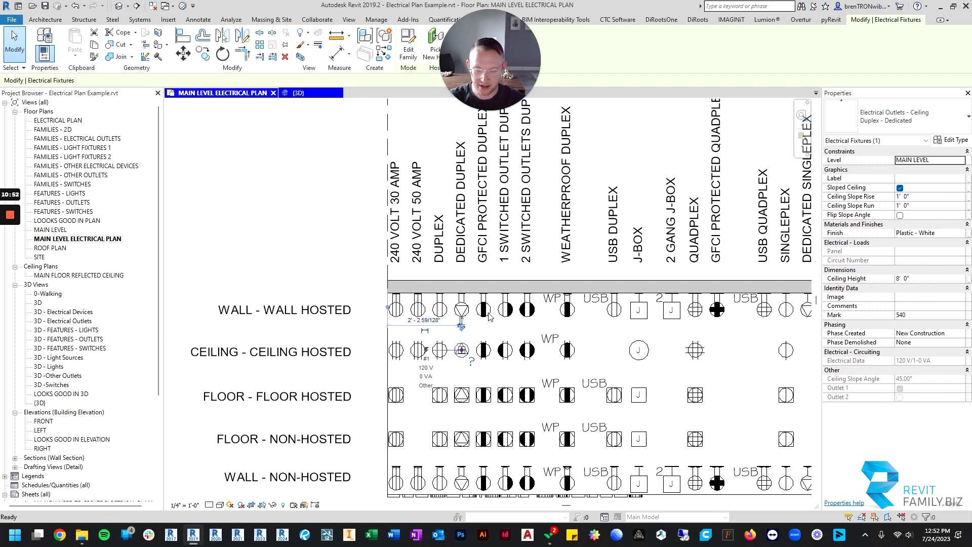
pyautogui.press('c')
pyautogui.press('s')
pyautogui.scroll(-6, 461, 350)
pyautogui.moveTo(415, 319); pyautogui.dragTo(415, 450, button='middle')
pyautogui.scroll(5, 507, 225)
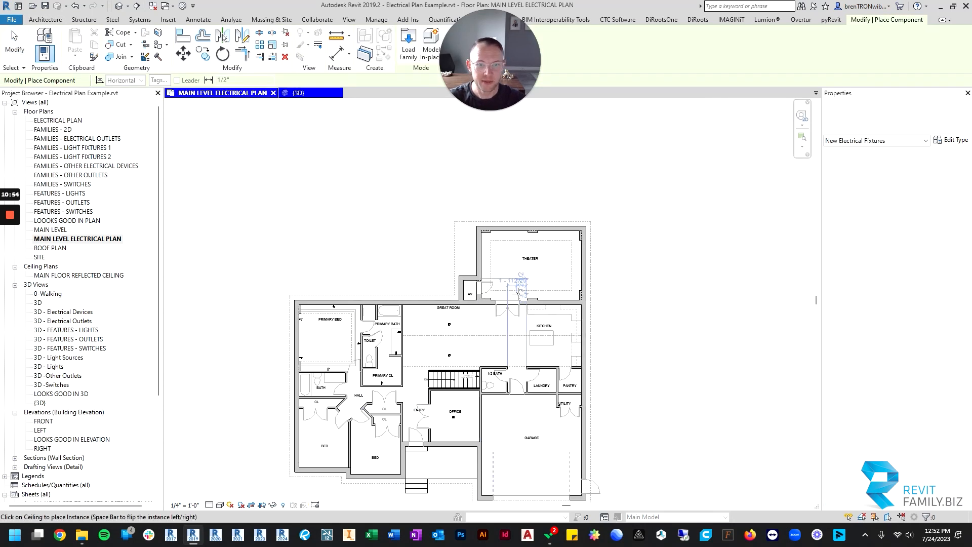
pyautogui.scroll(-2, 507, 225)
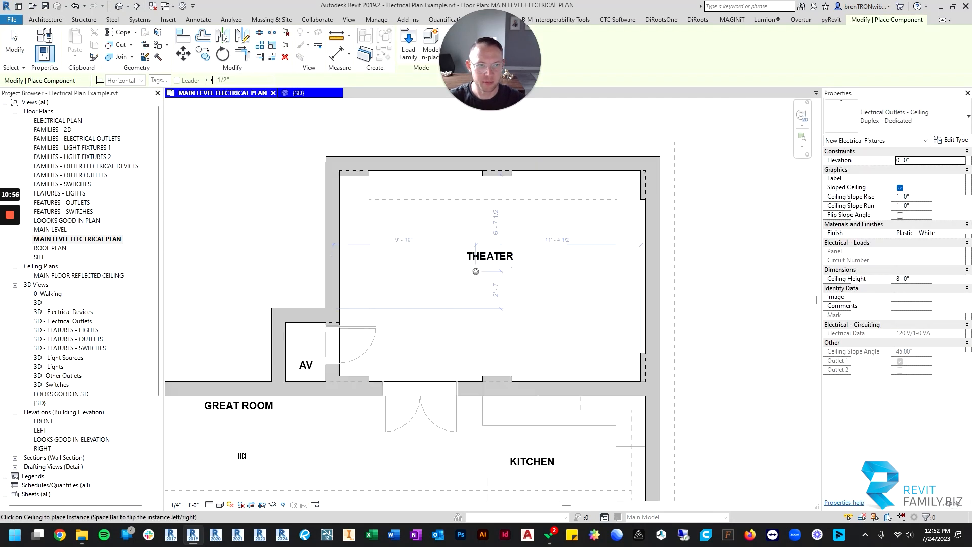
pyautogui.click(395, 275)
pyautogui.press('Escape')
pyautogui.press('Escape')
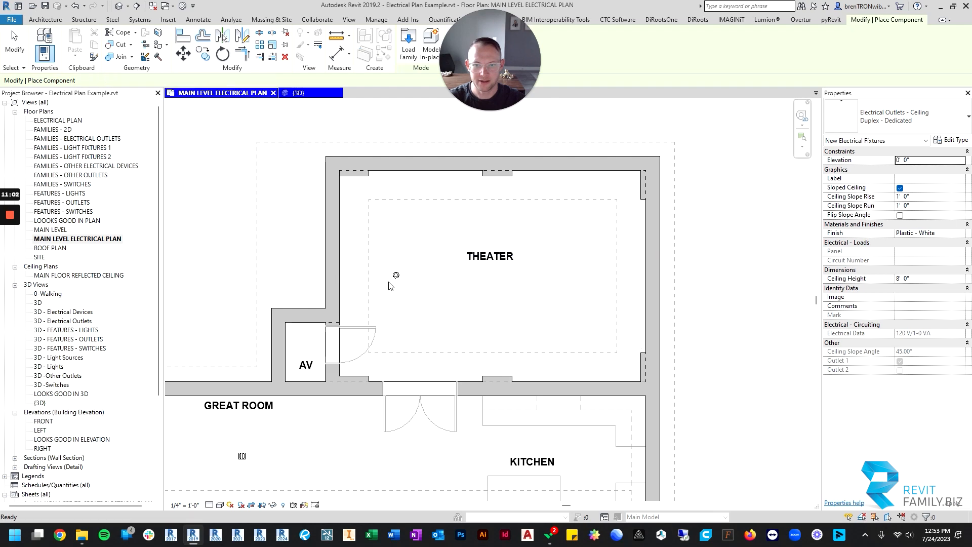
# - Set the Label of the theater's ceiling-hosted dedicated duplex outlet to PR and clear the selection
pyautogui.scroll(2, 395, 276)
pyautogui.click(403, 274)
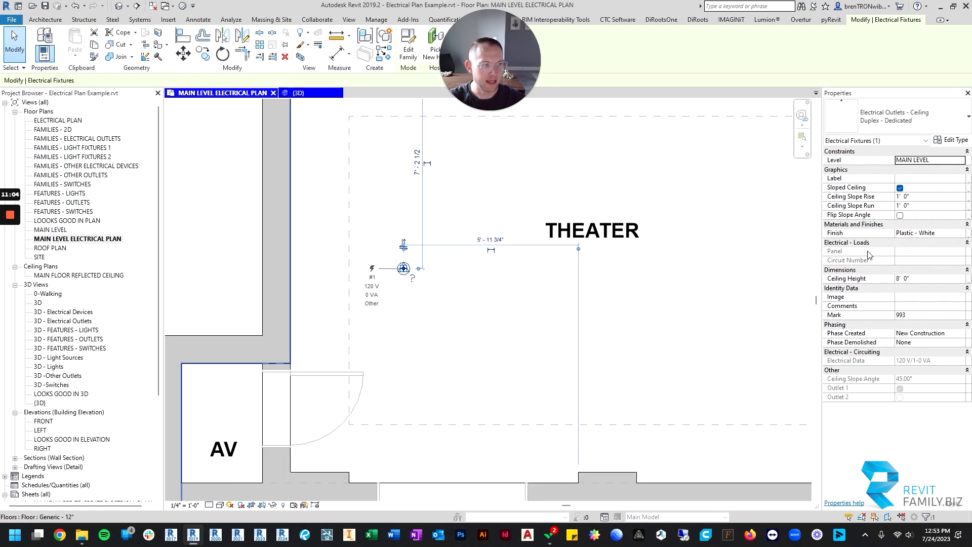
pyautogui.click(899, 179)
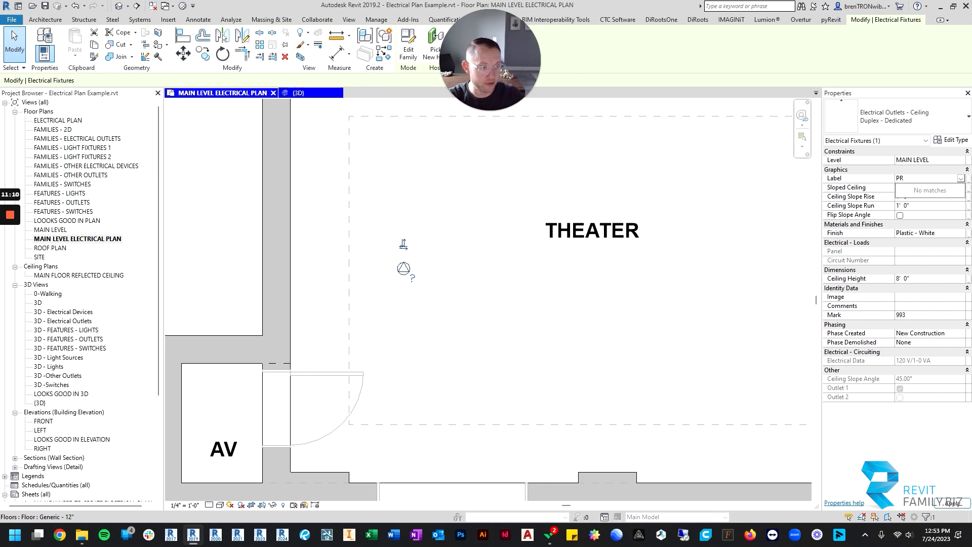
pyautogui.press('Escape')
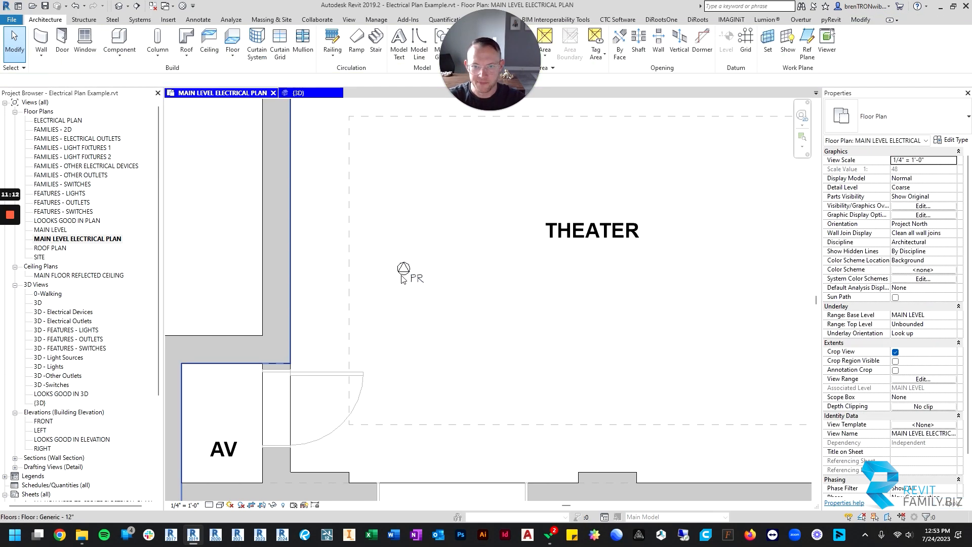
# - Review the outlets placed across the main level plan, from the theater to the primary bedroom
pyautogui.scroll(-2, 405, 267)
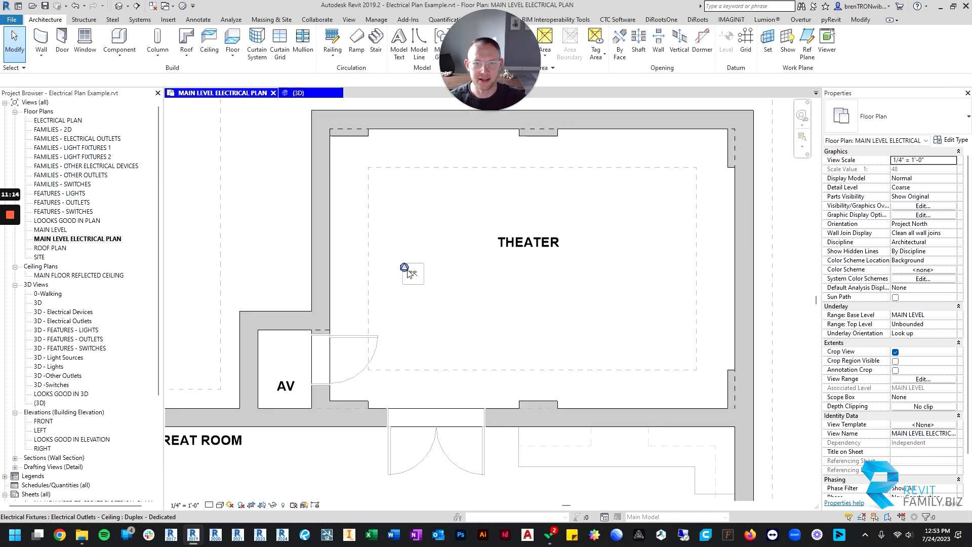
pyautogui.scroll(-2, 441, 299)
pyautogui.scroll(-2, 455, 320)
pyautogui.moveTo(442, 332); pyautogui.dragTo(535, 223, button='middle')
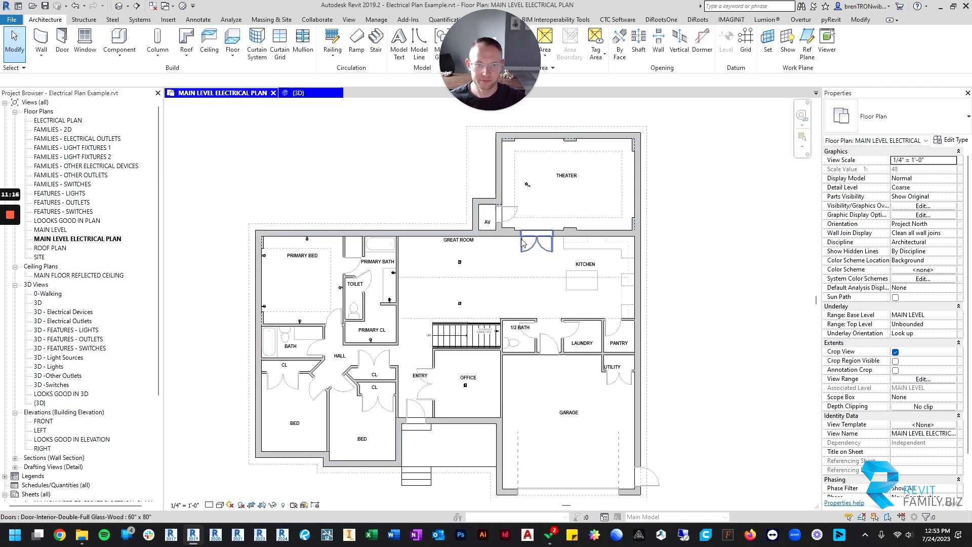
pyautogui.scroll(-1, 534, 228)
pyautogui.moveTo(444, 276); pyautogui.dragTo(487, 266, button='middle')
pyautogui.scroll(1, 444, 240)
pyautogui.scroll(1, 435, 240)
pyautogui.scroll(-1, 405, 263)
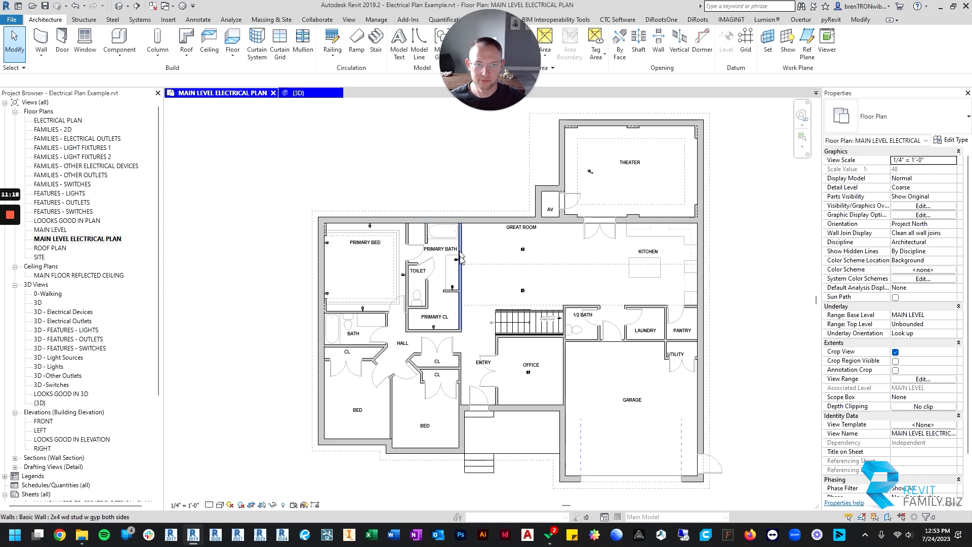
pyautogui.scroll(2, 385, 271)
pyautogui.scroll(2, 374, 273)
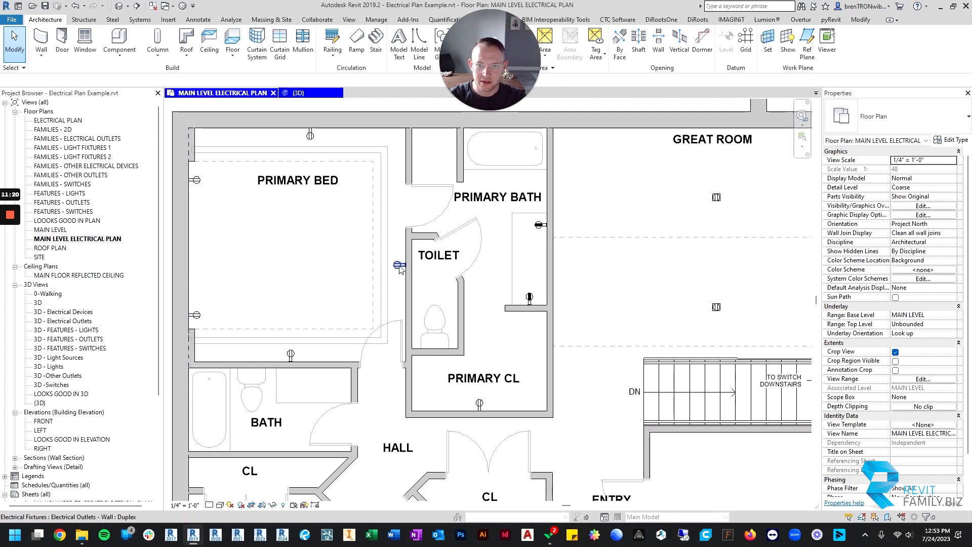
pyautogui.scroll(-3, 400, 277)
pyautogui.scroll(4, 402, 278)
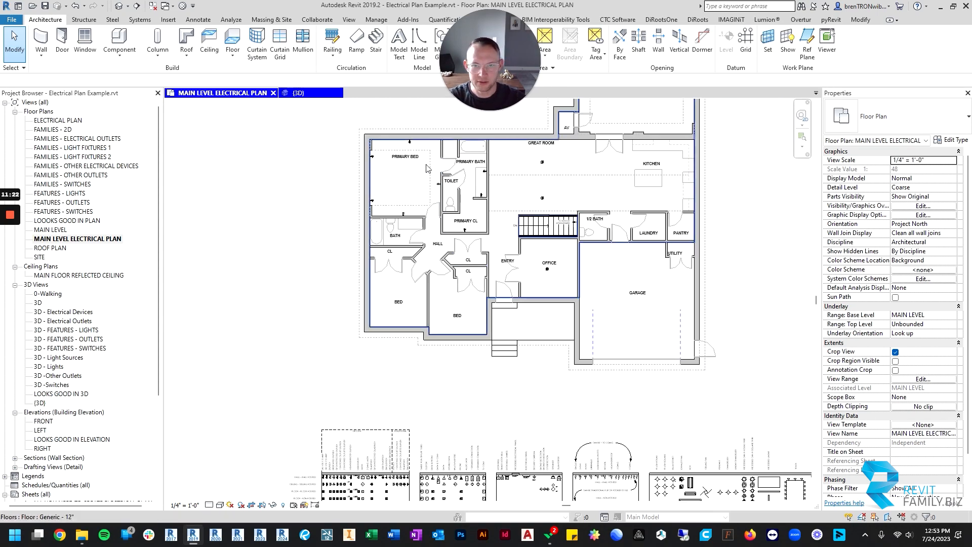
# - Move the duplex outlet on the primary bedroom's toilet-side wall slightly along the wall toward the primary bath door
pyautogui.scroll(-2, 500, 228)
pyautogui.moveTo(624, 244); pyautogui.dragTo(616, 257, button='middle')
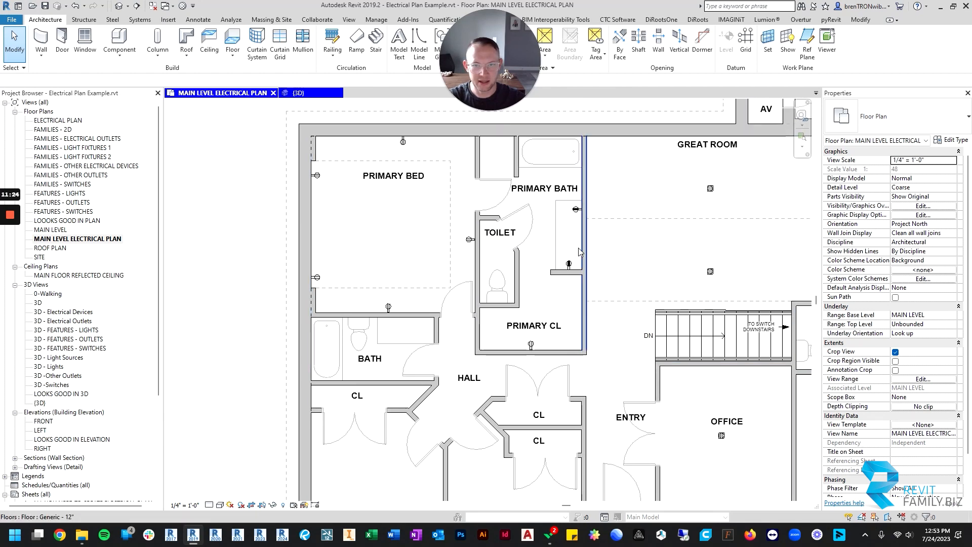
pyautogui.scroll(4, 423, 235)
pyautogui.moveTo(492, 241); pyautogui.dragTo(506, 290, button='middle')
pyautogui.click(507, 289)
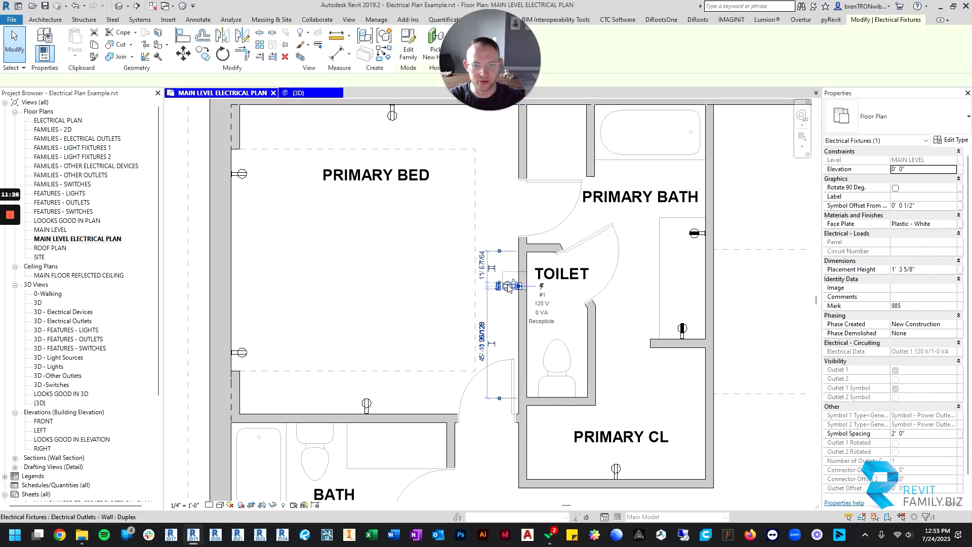
pyautogui.scroll(2, 508, 291)
pyautogui.moveTo(512, 267); pyautogui.dragTo(511, 256)
pyautogui.click(500, 277)
pyautogui.scroll(-2, 499, 278)
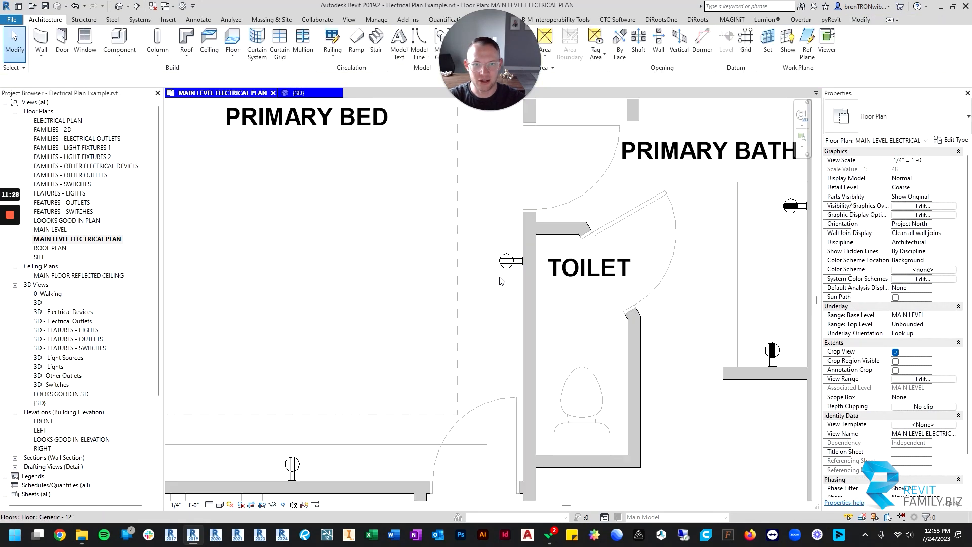
# - Check the Placement Height of the duplex outlet on the primary bedroom's toilet-side wall and clear the selection
pyautogui.click(505, 265)
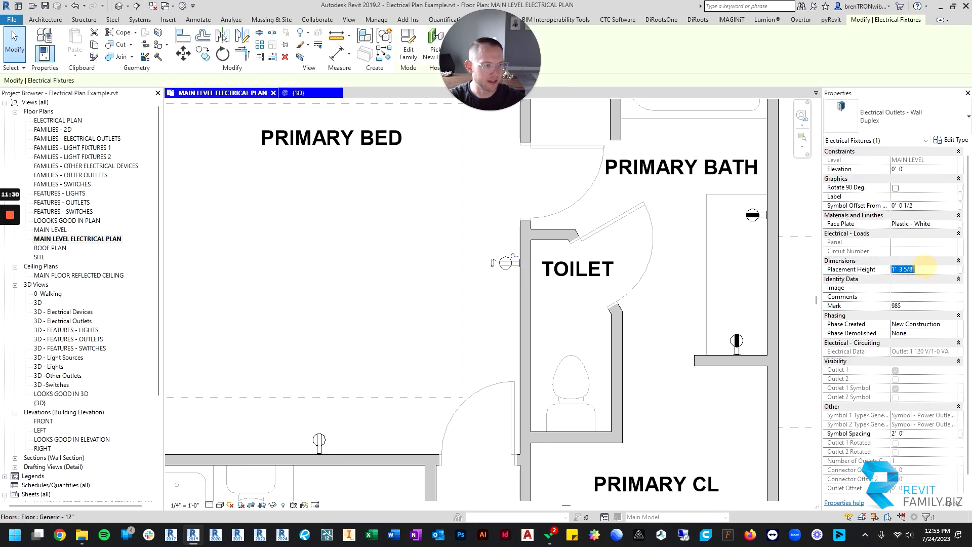
pyautogui.click(358, 314)
pyautogui.scroll(-2, 364, 315)
pyautogui.moveTo(378, 313); pyautogui.dragTo(477, 321, button='middle')
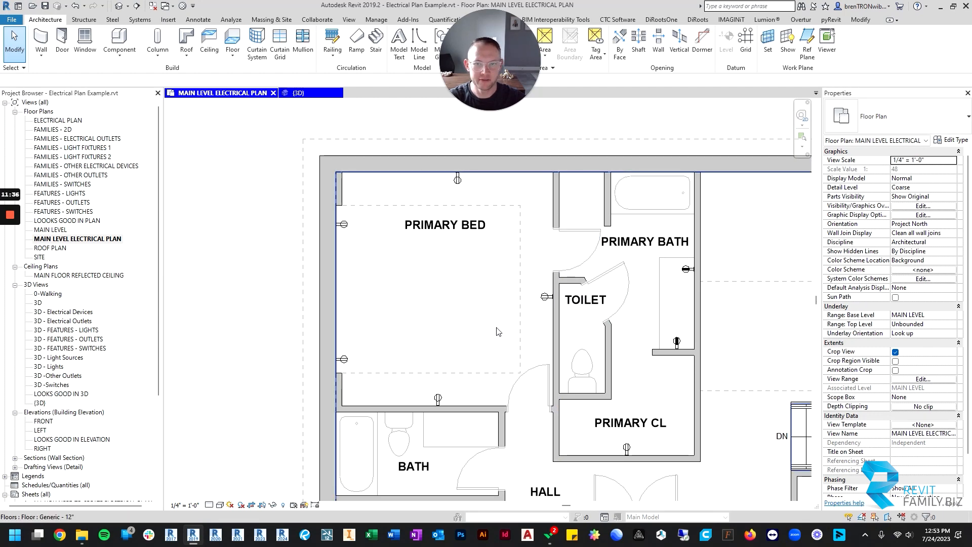
# - Start a Create Similar placement from the wall-hosted CABLE RUN (SMURF TUBE) sample in the OTHER OUTLETS table
pyautogui.scroll(-2, 498, 329)
pyautogui.moveTo(515, 320); pyautogui.dragTo(531, 274, button='middle')
pyautogui.scroll(-3, 493, 282)
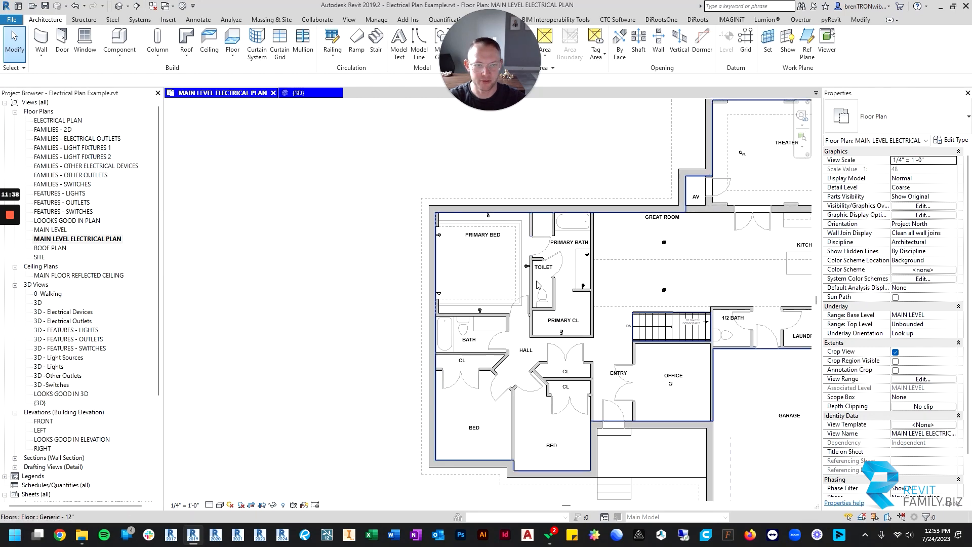
pyautogui.scroll(-1, 465, 311)
pyautogui.moveTo(465, 311); pyautogui.dragTo(454, 334, button='middle')
pyautogui.scroll(4, 434, 418)
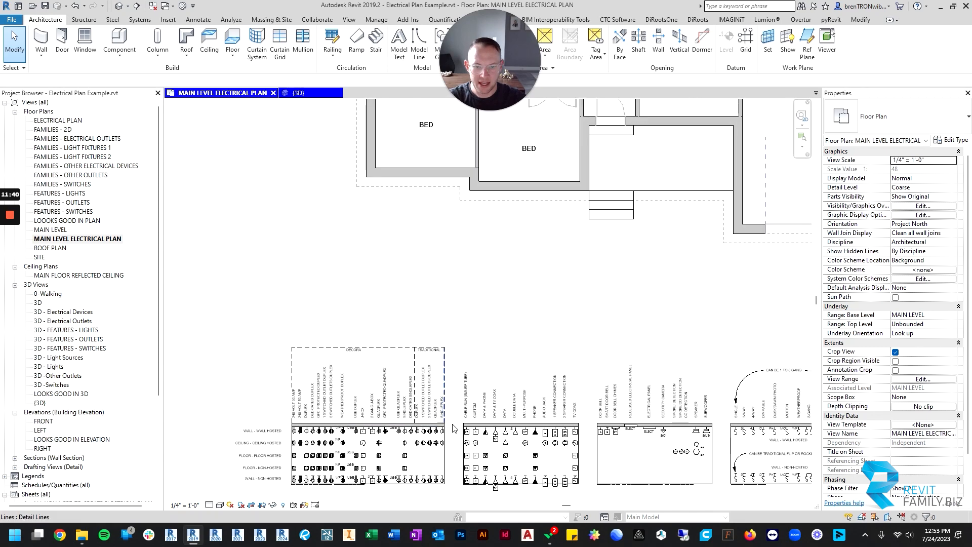
pyautogui.moveTo(513, 424); pyautogui.dragTo(520, 306, button='middle')
pyautogui.scroll(4, 520, 306)
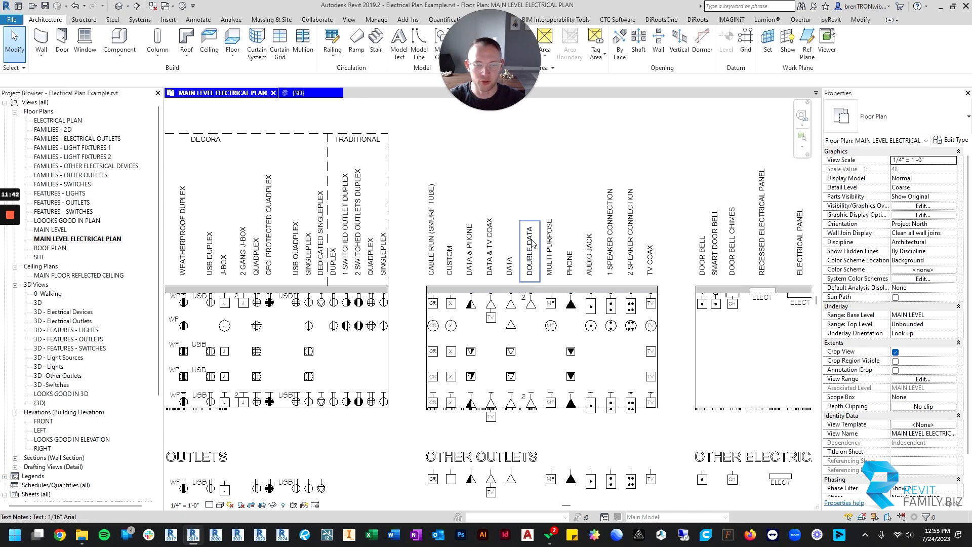
pyautogui.moveTo(552, 218); pyautogui.dragTo(489, 252, button='middle')
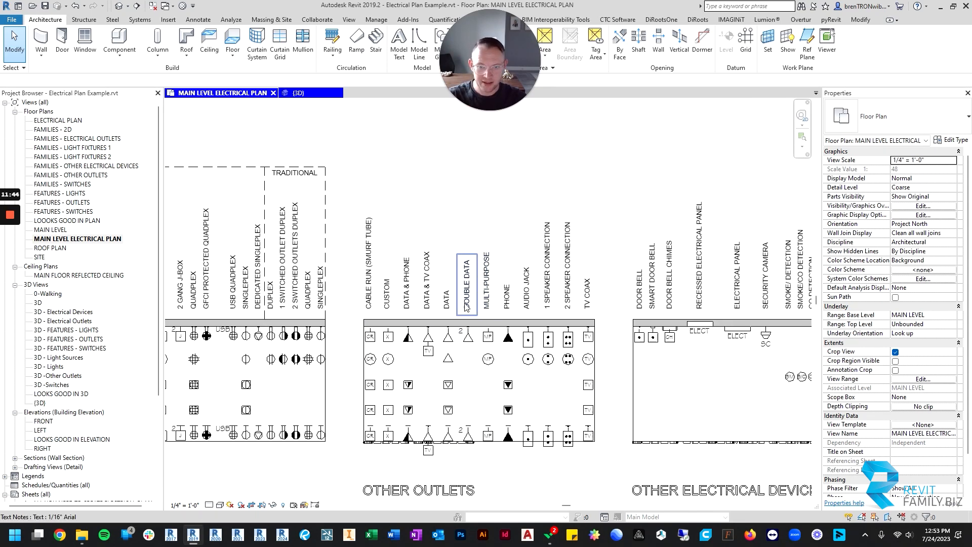
pyautogui.scroll(2, 365, 338)
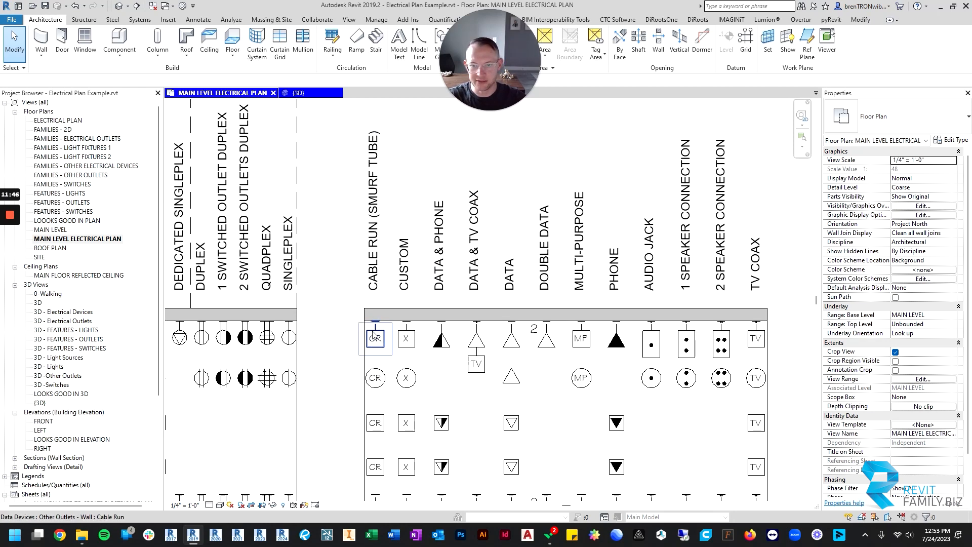
pyautogui.click(375, 336)
pyautogui.scroll(-2, 385, 303)
pyautogui.moveTo(385, 218); pyautogui.dragTo(387, 298, button='middle')
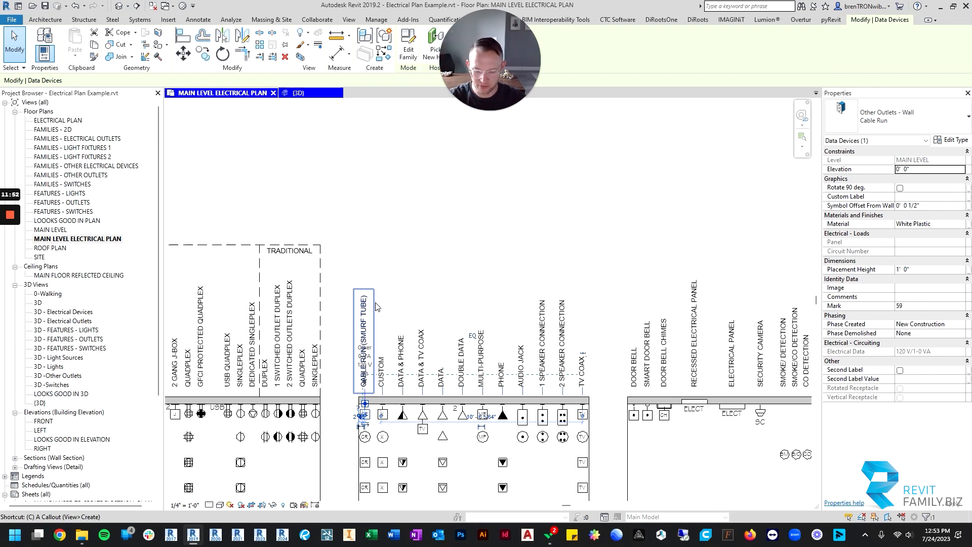
pyautogui.press('s')
# - Place a wall-hosted cable run on the primary bedroom's toilet-side wall, right beside the duplex outlet
pyautogui.scroll(-2, 371, 238)
pyautogui.moveTo(371, 197); pyautogui.dragTo(482, 475, button='middle')
pyautogui.moveTo(425, 282); pyautogui.dragTo(374, 480, button='middle')
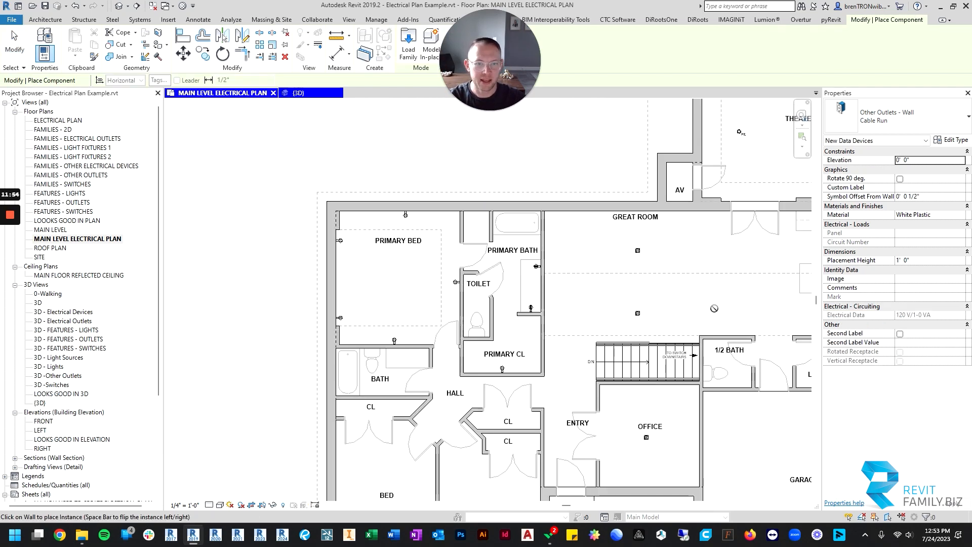
pyautogui.scroll(4, 447, 271)
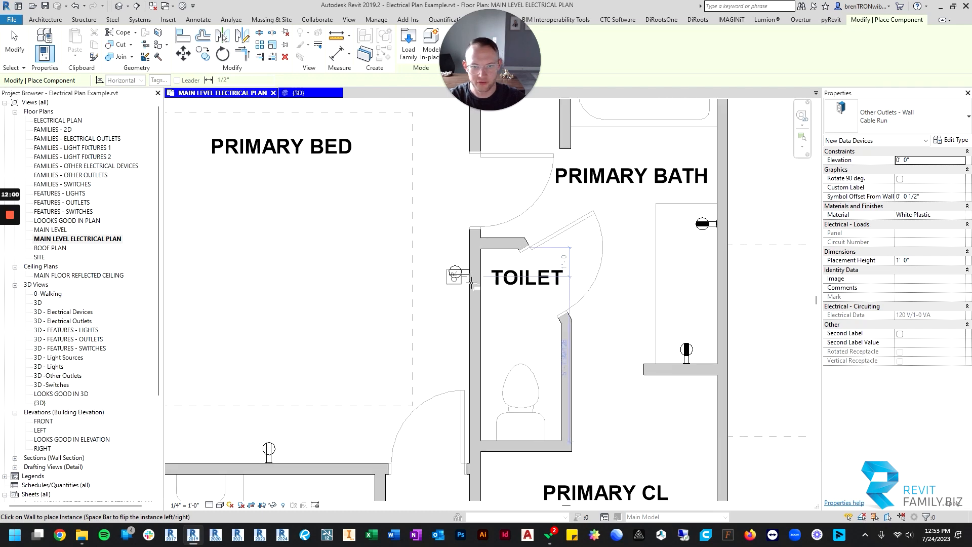
pyautogui.click(470, 291)
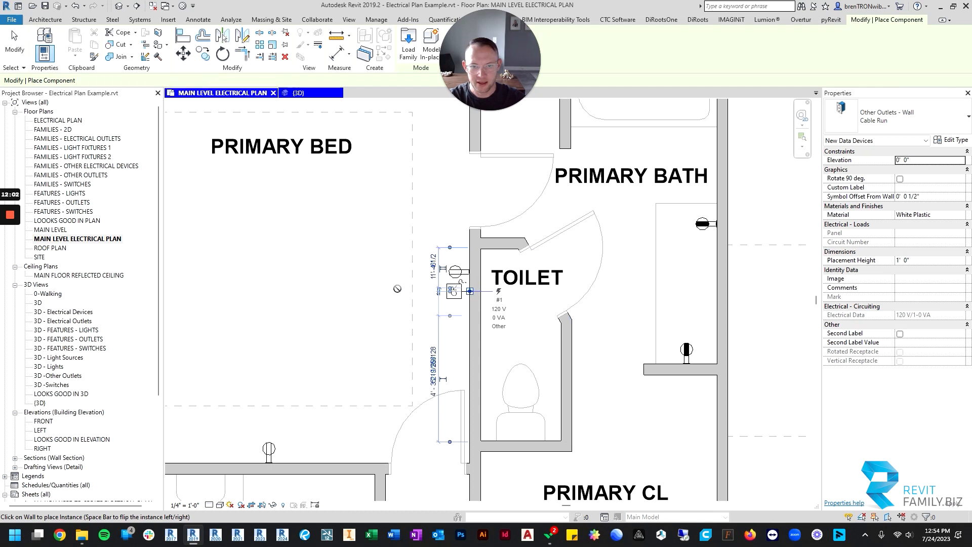
# - Set the Placement Height to 4' 0" and place a second cable run beside the first, ending the placement
pyautogui.click(933, 261)
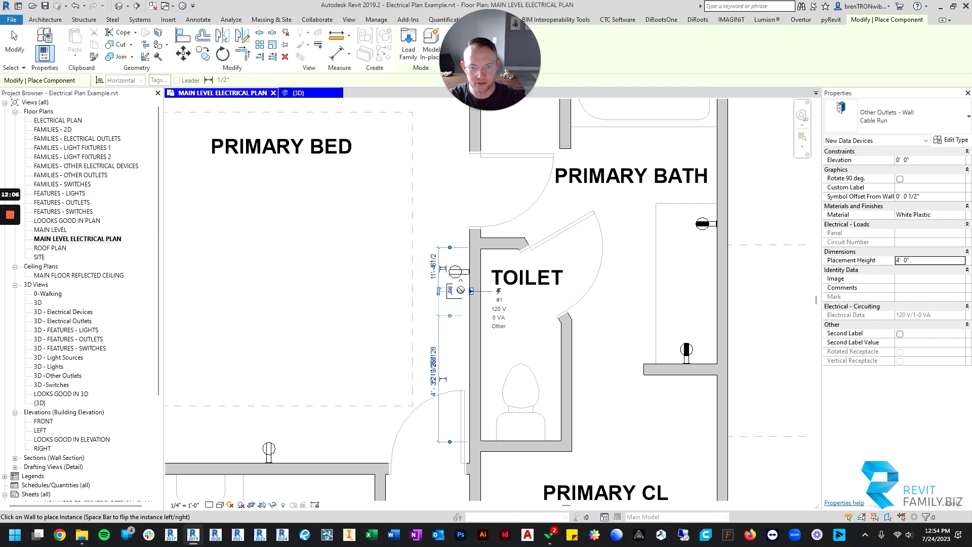
pyautogui.scroll(3, 470, 314)
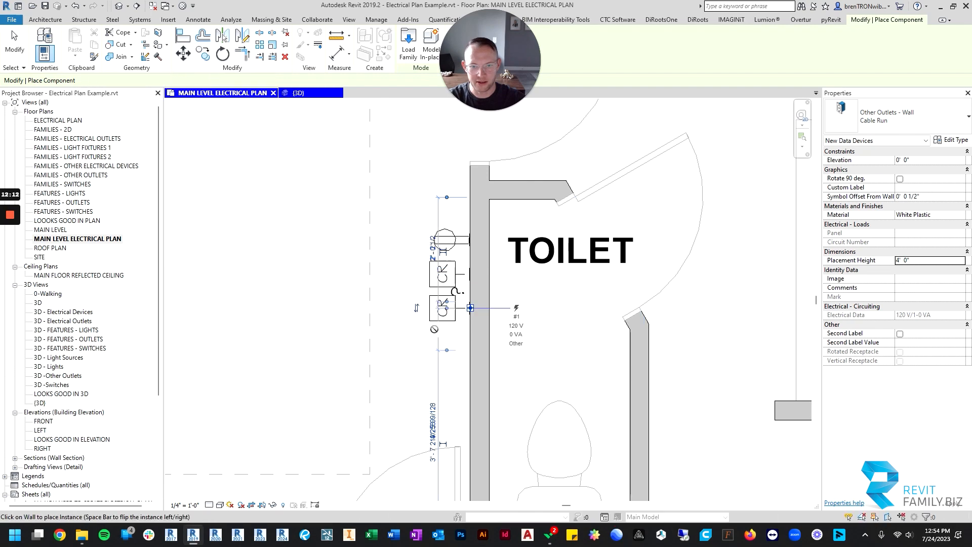
pyautogui.press('Escape')
# - Compare the properties of the two cable runs on the primary bedroom wall and clear the selection
pyautogui.click(444, 303)
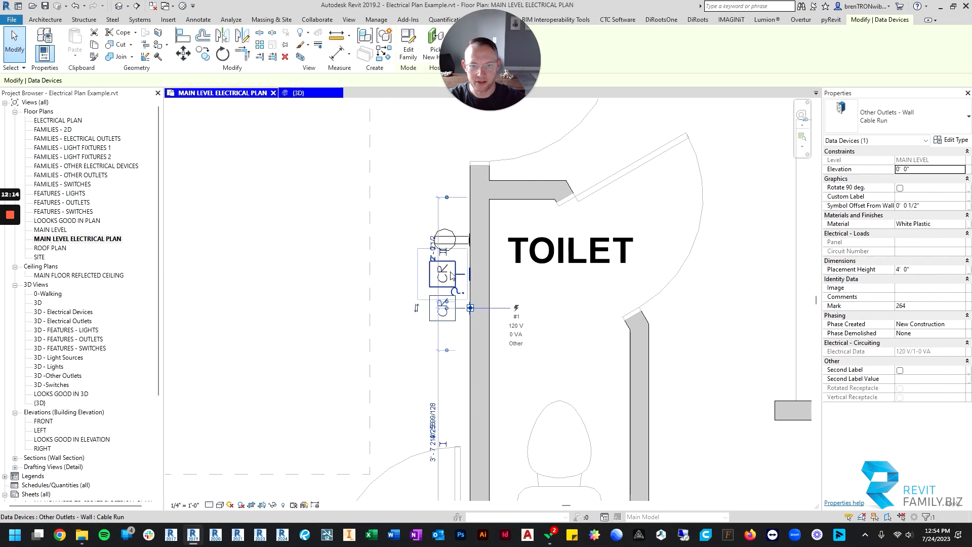
pyautogui.click(447, 275)
pyautogui.press('Escape')
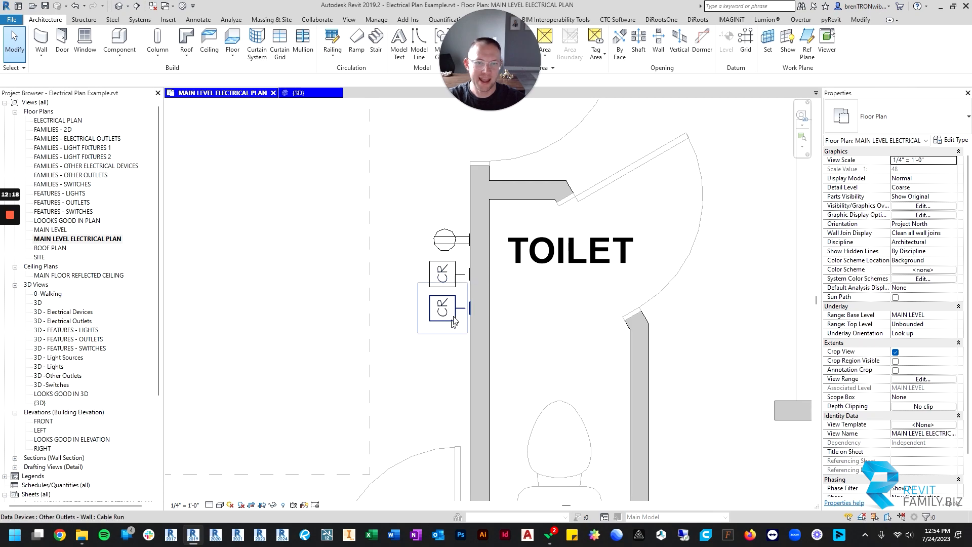
# - Set the Symbol Offset From Wall to 0' 10" for the cable run farther from the duplex outlet
pyautogui.click(457, 316)
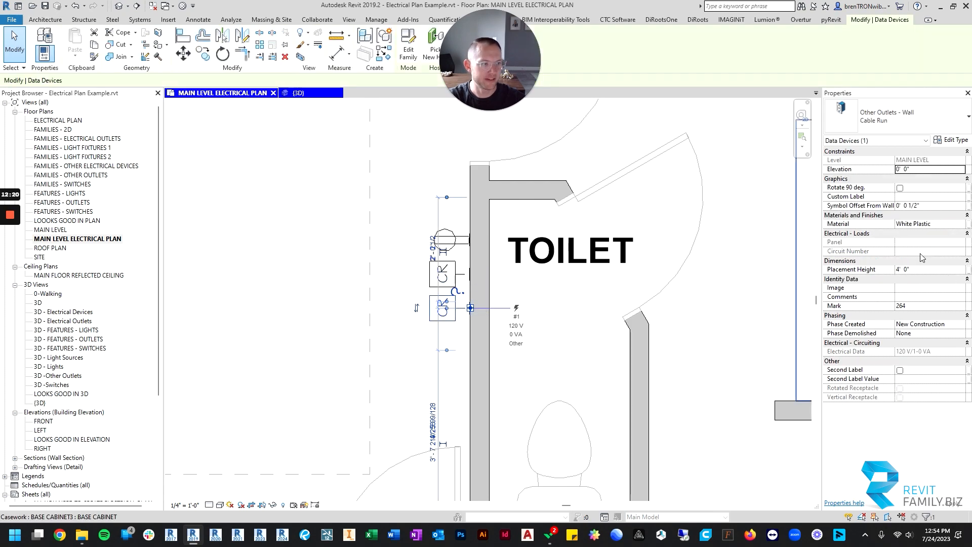
pyautogui.click(929, 207)
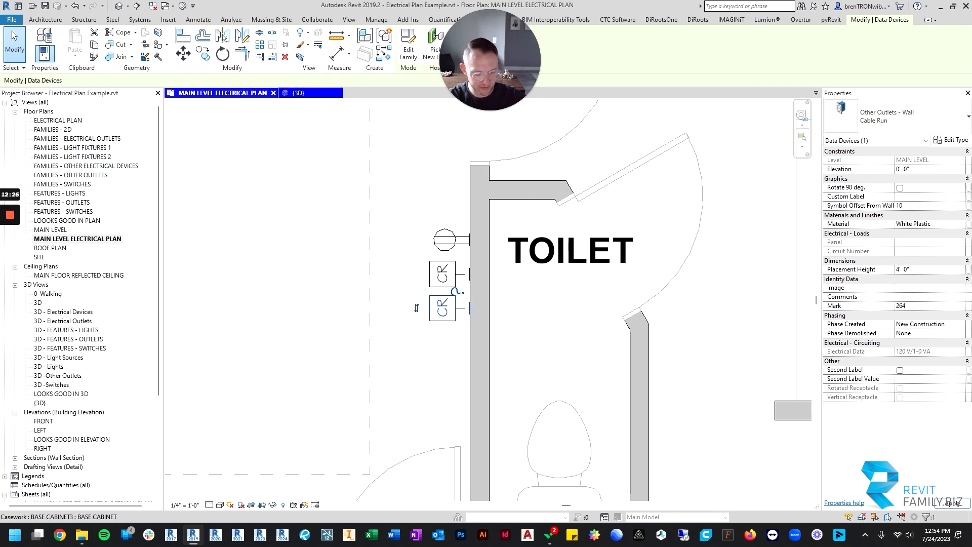
pyautogui.press('Return')
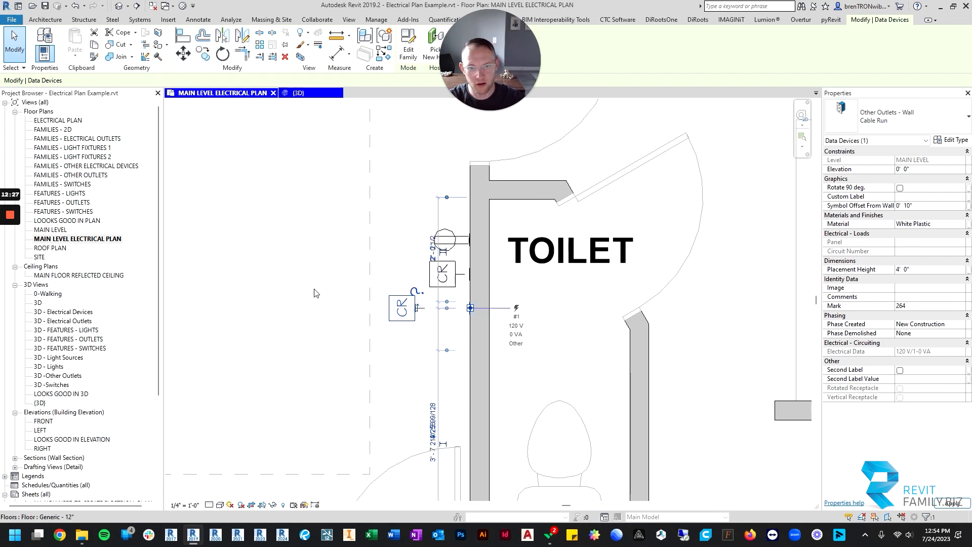
# - Align the offset cable run along the primary bedroom wall with the cable run beside the duplex outlet
pyautogui.click(369, 337)
pyautogui.scroll(2, 441, 324)
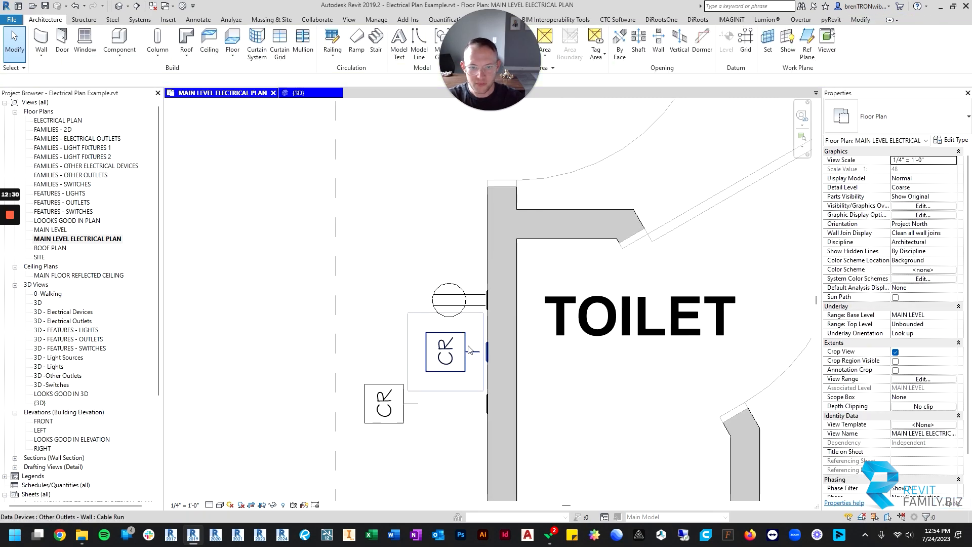
pyautogui.click(487, 401)
pyautogui.press('Escape')
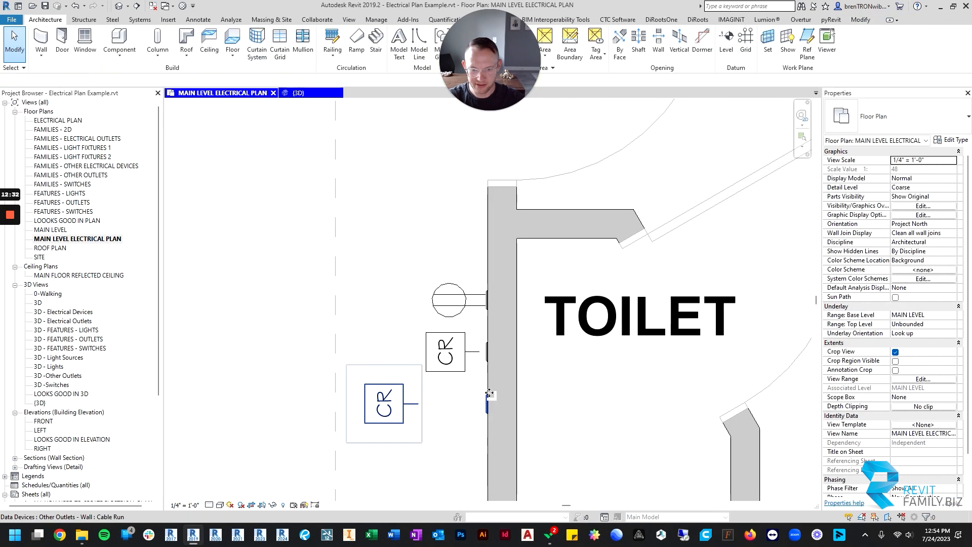
pyautogui.press('l')
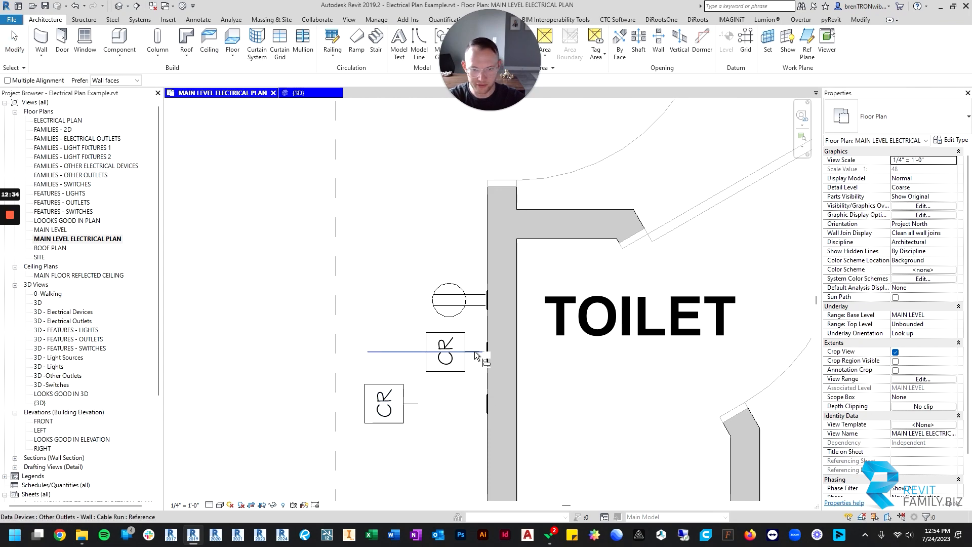
pyautogui.click(484, 403)
pyautogui.press('Escape')
pyautogui.press('Escape')
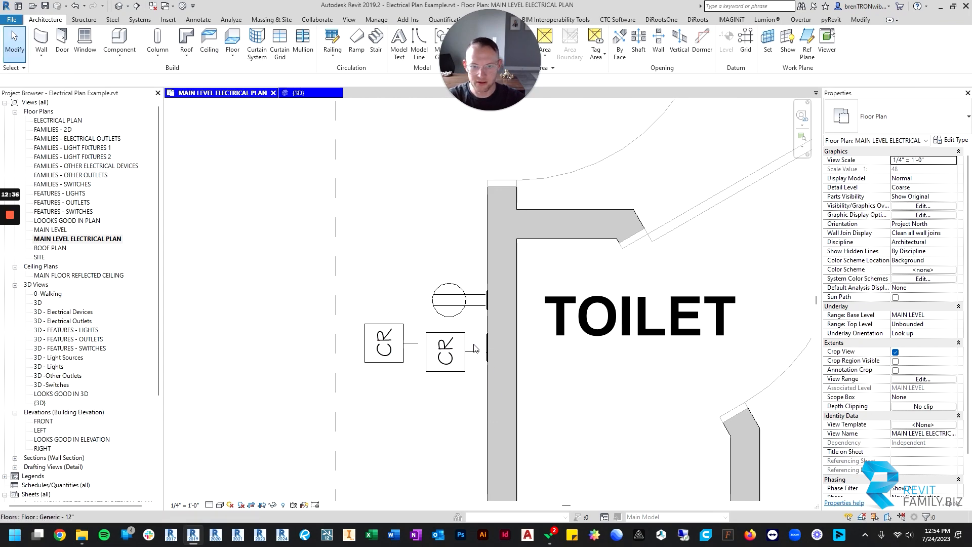
# - Nudge the cable run nearest the duplex outlet along the wall so its symbol lines up with the offset one
pyautogui.click(450, 354)
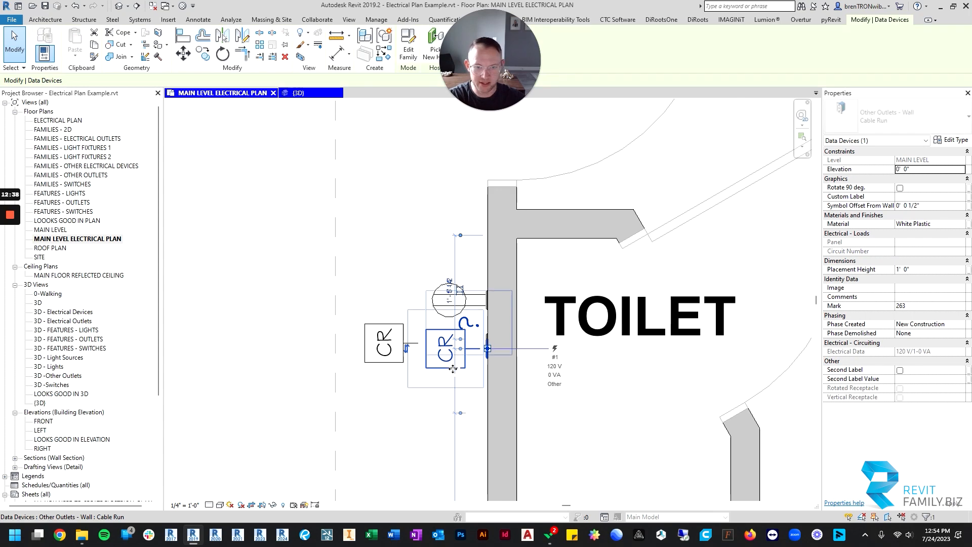
pyautogui.press('Up')
pyautogui.press('Up')
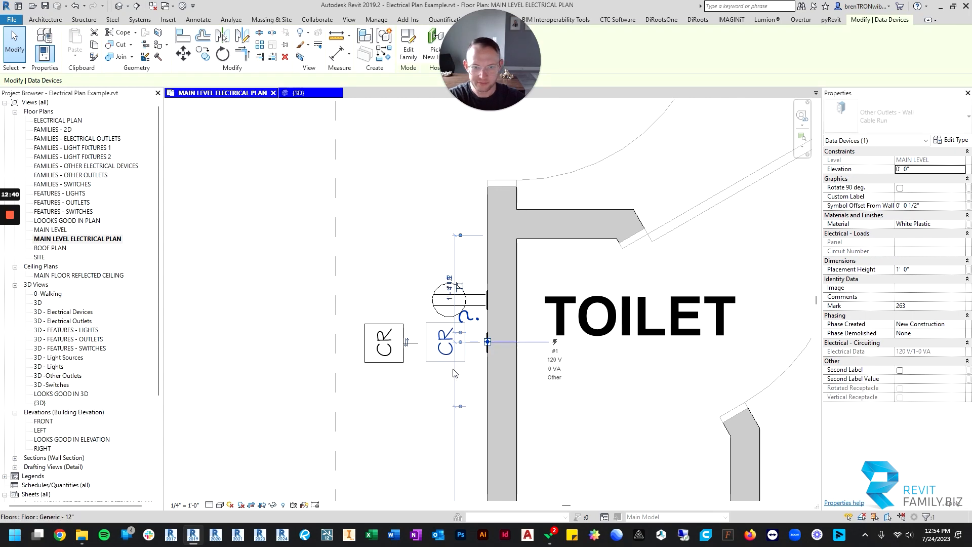
pyautogui.press('Down')
pyautogui.click(439, 408)
pyautogui.scroll(-2, 430, 352)
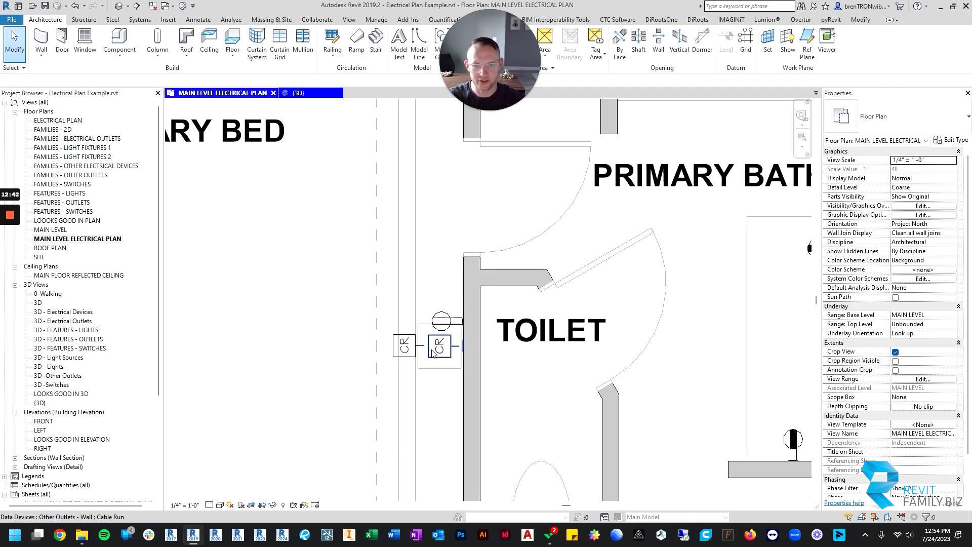
# - Check the properties of the offset cable run and how both symbols read in the primary bedroom
pyautogui.click(443, 353)
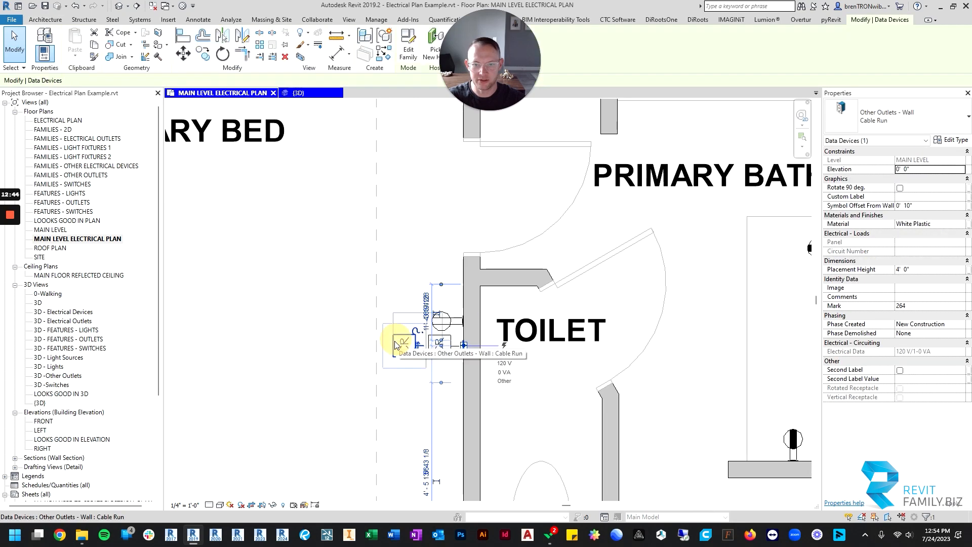
pyautogui.press('Escape')
pyautogui.scroll(-2, 410, 357)
pyautogui.moveTo(407, 354); pyautogui.dragTo(497, 333, button='middle')
pyautogui.scroll(-1, 544, 328)
pyautogui.scroll(3, 476, 355)
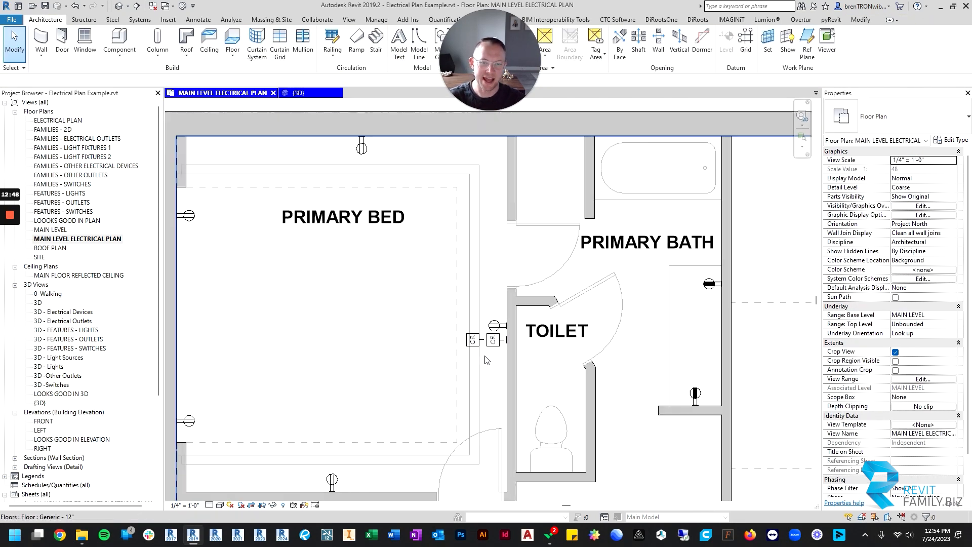
pyautogui.scroll(-2, 441, 333)
pyautogui.moveTo(442, 332); pyautogui.dragTo(461, 329, button='middle')
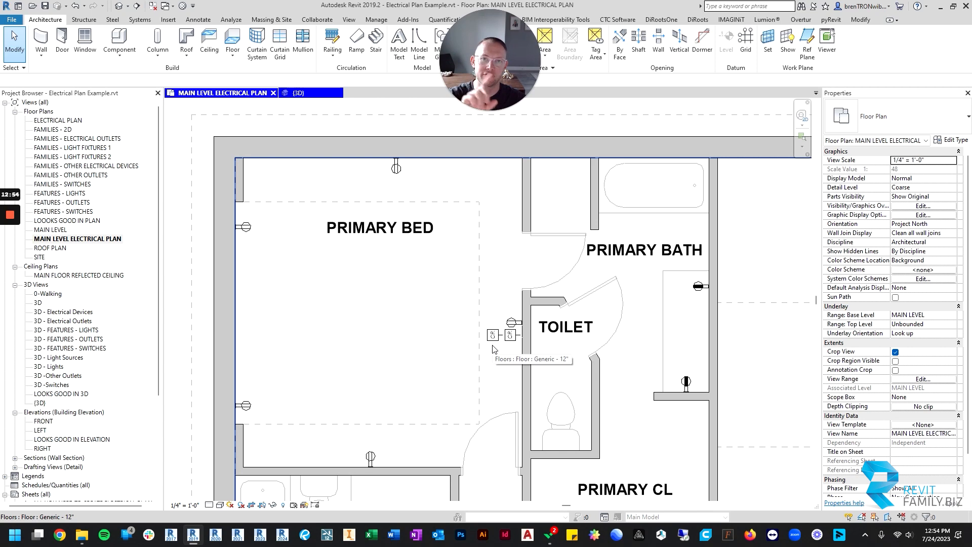
pyautogui.scroll(3, 492, 348)
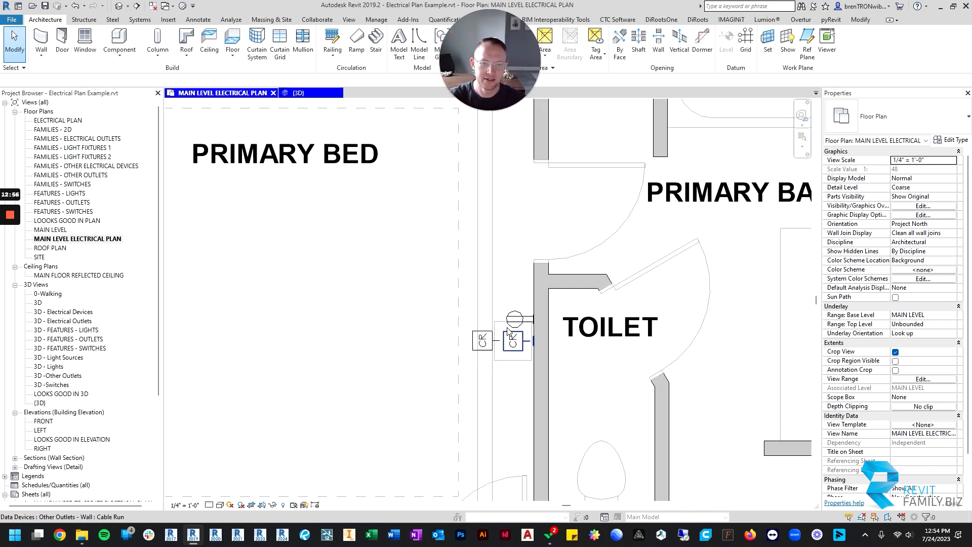
pyautogui.click(487, 344)
pyautogui.scroll(-4, 488, 344)
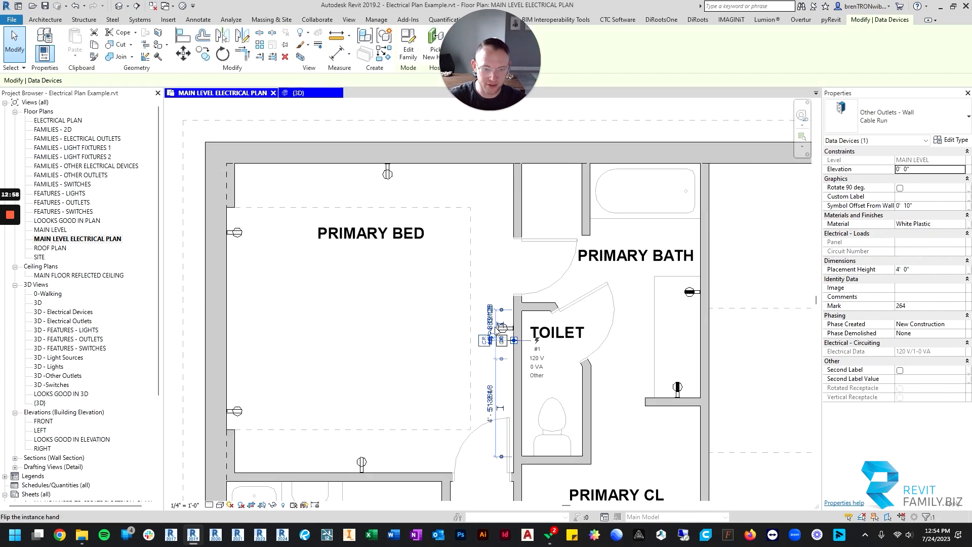
pyautogui.press('Escape')
# - Select the primary bedroom's door and the short wall in its far corner, and show the room in a 3D section box
pyautogui.click(516, 204)
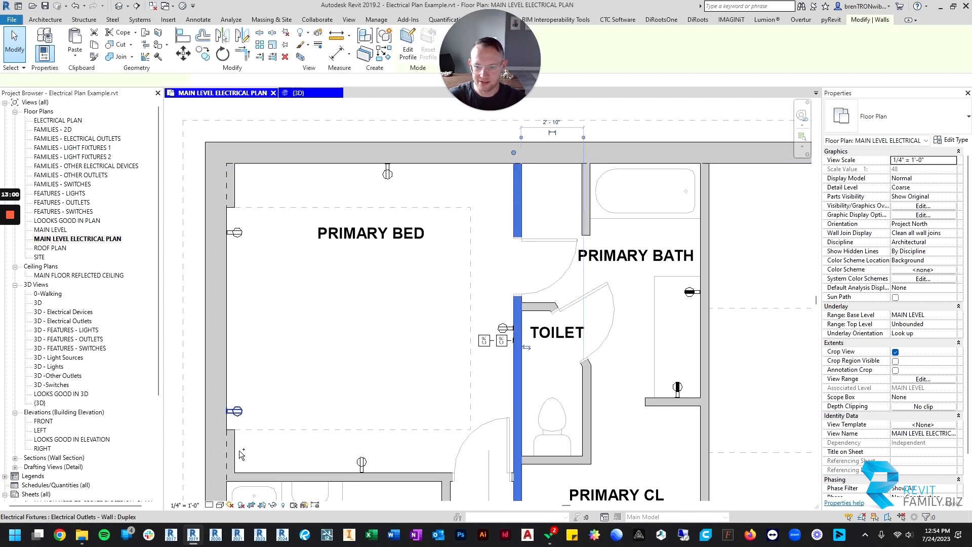
pyautogui.click(491, 420)
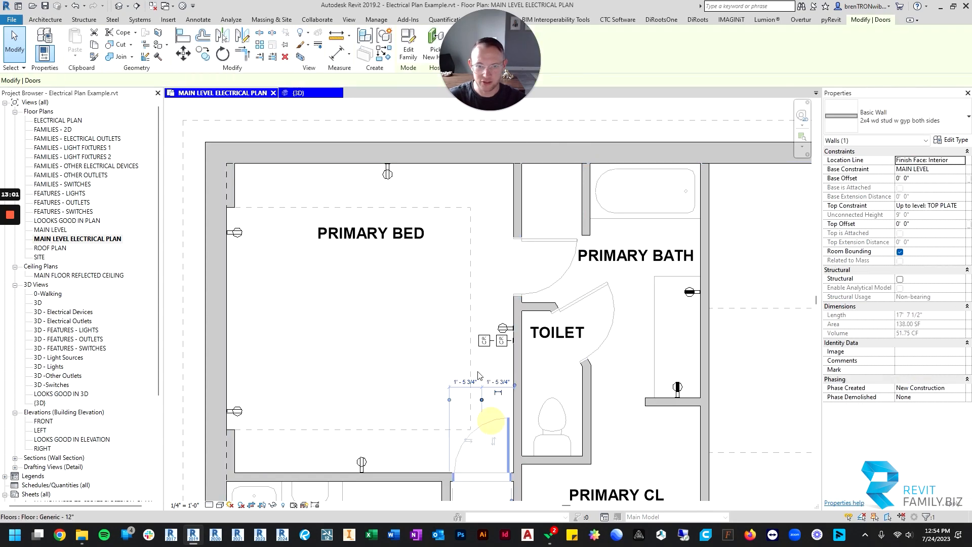
pyautogui.keyDown('ctrl'); pyautogui.click(235, 185); pyautogui.keyUp('ctrl')
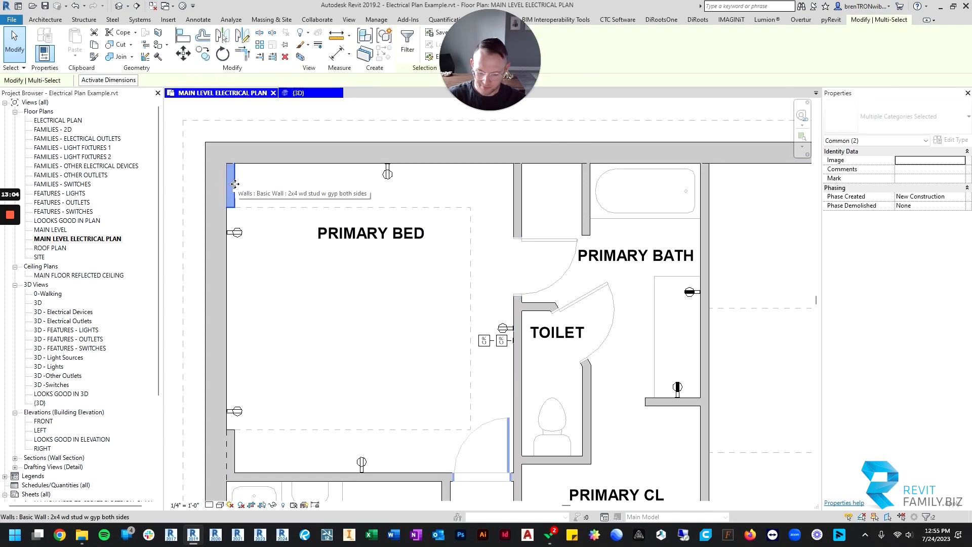
pyautogui.hotkey('ctrl', 'Tab')
pyautogui.press('Escape')
pyautogui.keyDown('shift'); pyautogui.moveTo(603, 375); pyautogui.dragTo(495, 346, button='middle'); pyautogui.keyUp('shift')
pyautogui.scroll(-3, 496, 346)
pyautogui.moveTo(590, 236); pyautogui.dragTo(496, 356, button='middle')
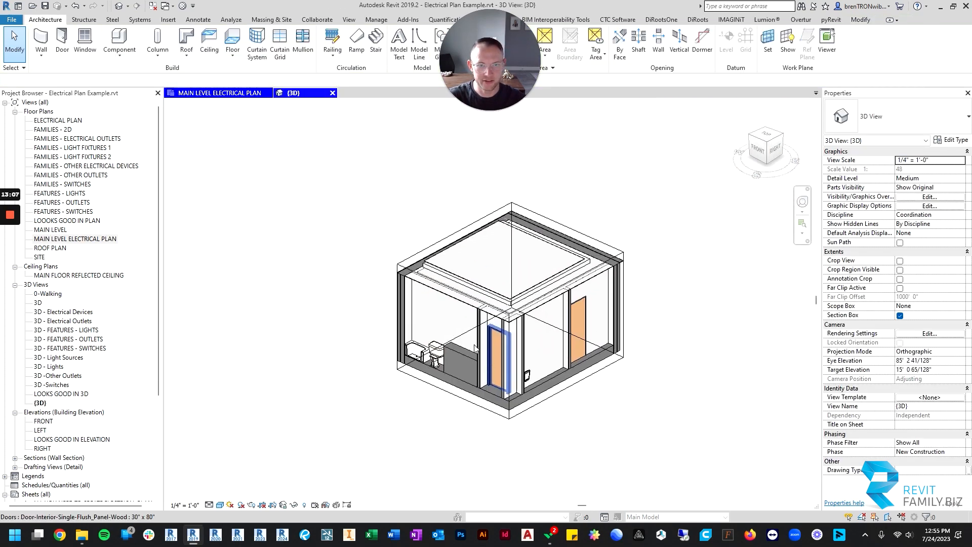
# - Lower the top of the section box below the primary bedroom's ceiling and turn the view toward the toilet-side wall
pyautogui.click(431, 245)
pyautogui.moveTo(510, 256); pyautogui.dragTo(509, 279)
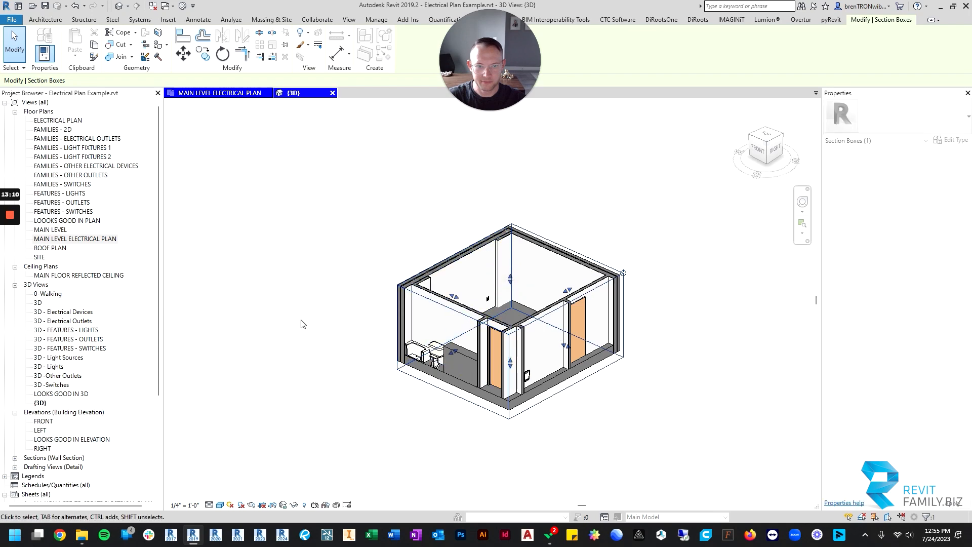
pyautogui.keyDown('shift'); pyautogui.moveTo(301, 324); pyautogui.dragTo(587, 395, button='middle'); pyautogui.keyUp('shift')
pyautogui.press('Escape')
# - Inspect the heights and positions of the duplex outlet and both cable runs on the bedroom wall in 3D
pyautogui.scroll(3, 549, 294)
pyautogui.scroll(2, 468, 240)
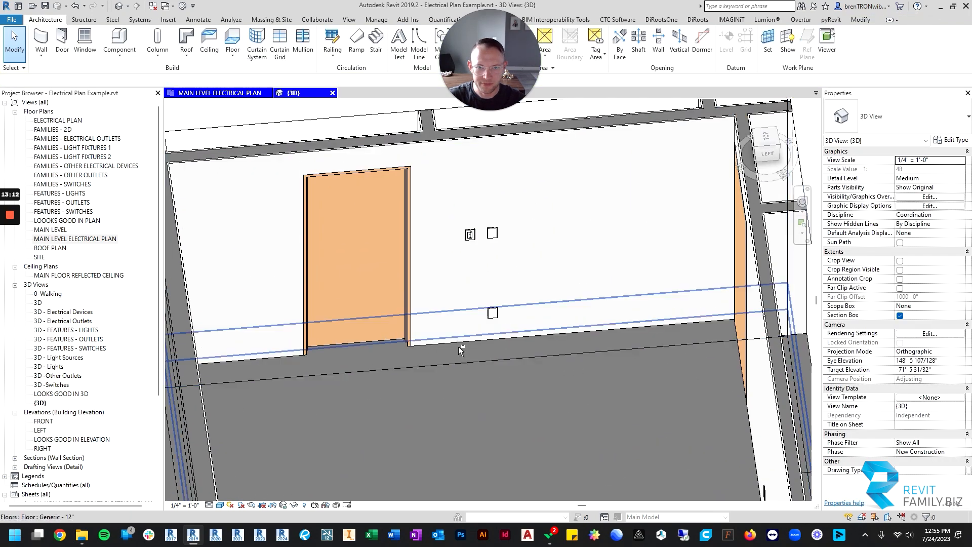
pyautogui.keyDown('shift'); pyautogui.moveTo(459, 349); pyautogui.dragTo(521, 329, button='middle'); pyautogui.keyUp('shift')
pyautogui.scroll(3, 531, 324)
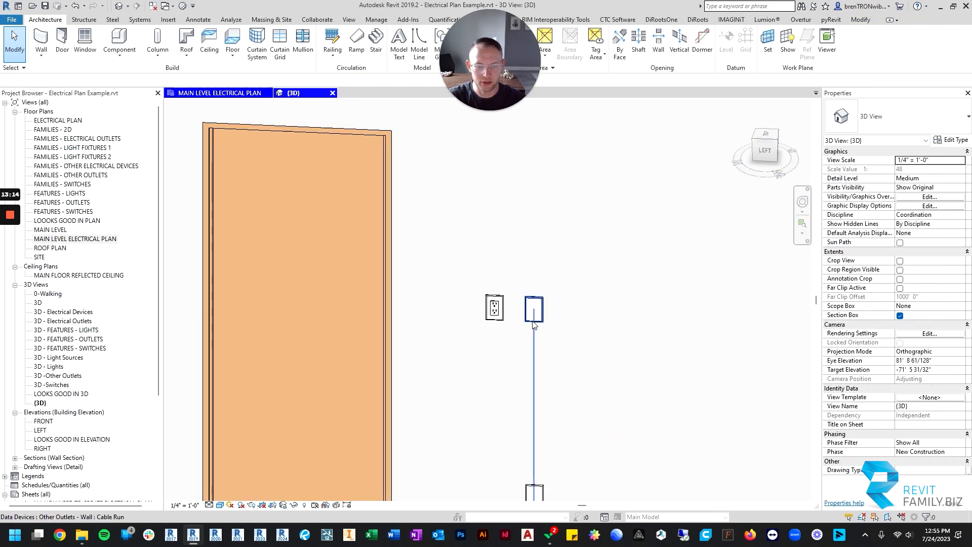
pyautogui.scroll(-3, 533, 324)
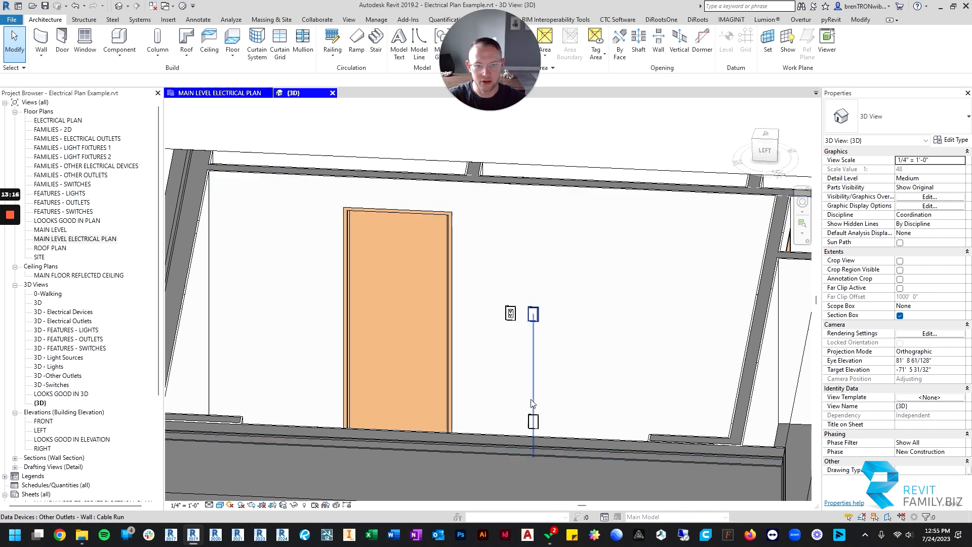
pyautogui.scroll(2, 511, 315)
pyautogui.scroll(2, 511, 314)
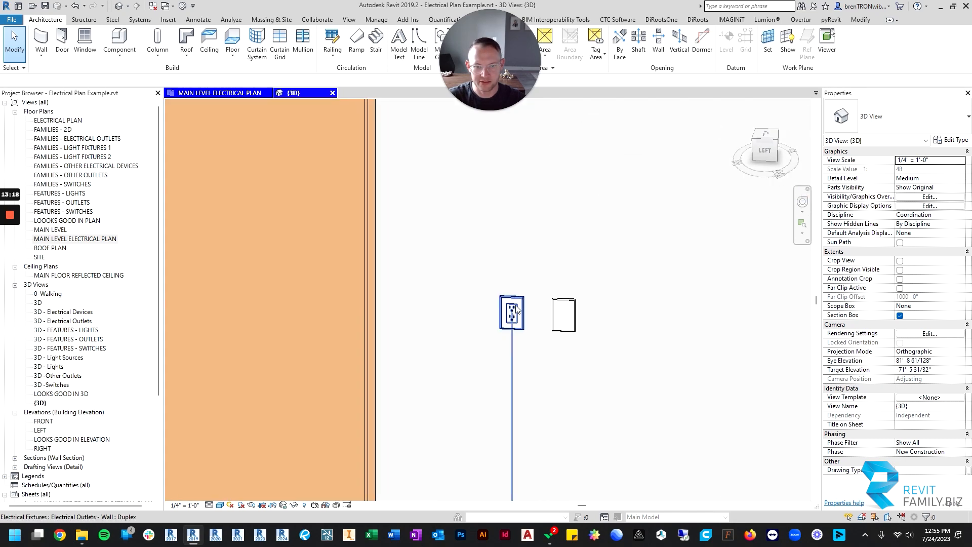
pyautogui.scroll(-1, 507, 314)
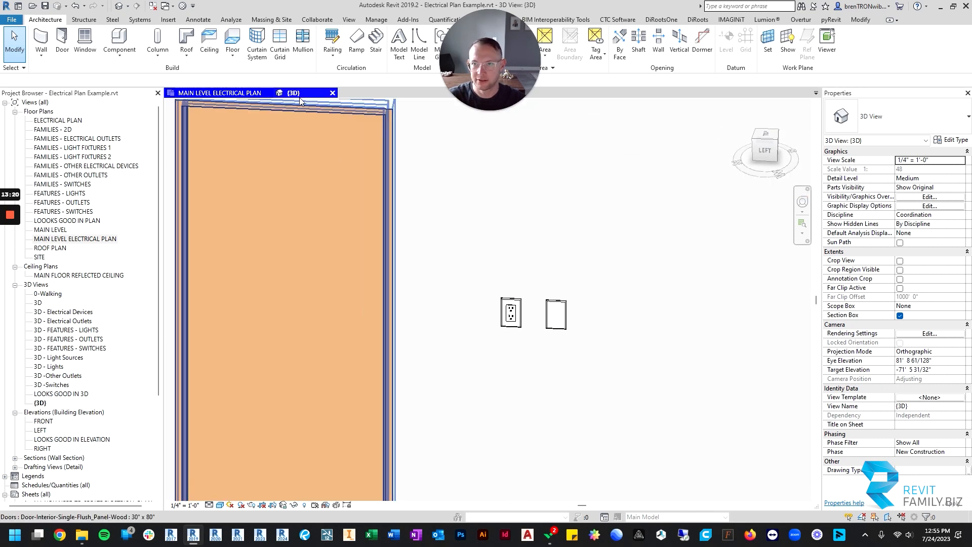
# - Return to the MAIN LEVEL ELECTRICAL PLAN view and review the side-by-side cable run symbols
pyautogui.click(223, 92)
pyautogui.scroll(4, 501, 342)
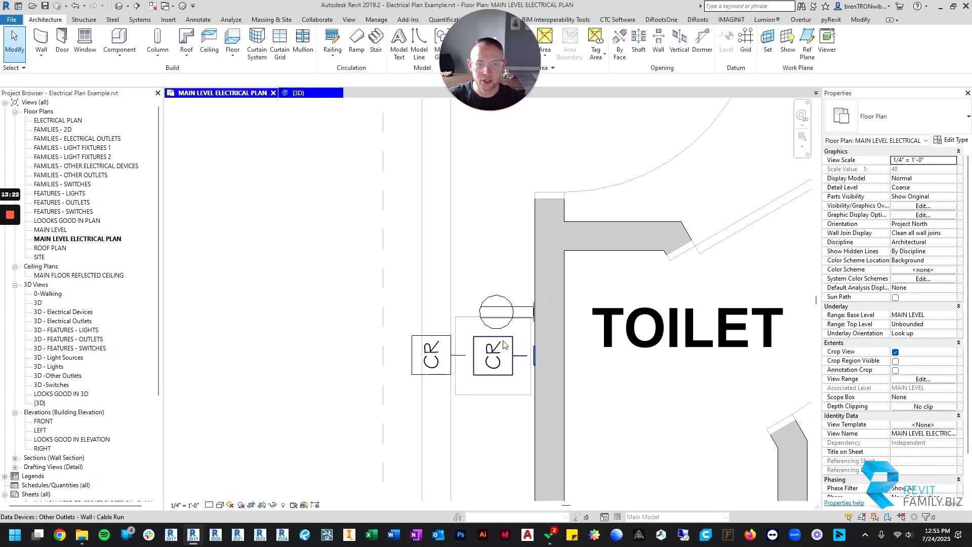
pyautogui.scroll(-3, 503, 344)
pyautogui.scroll(-4, 557, 344)
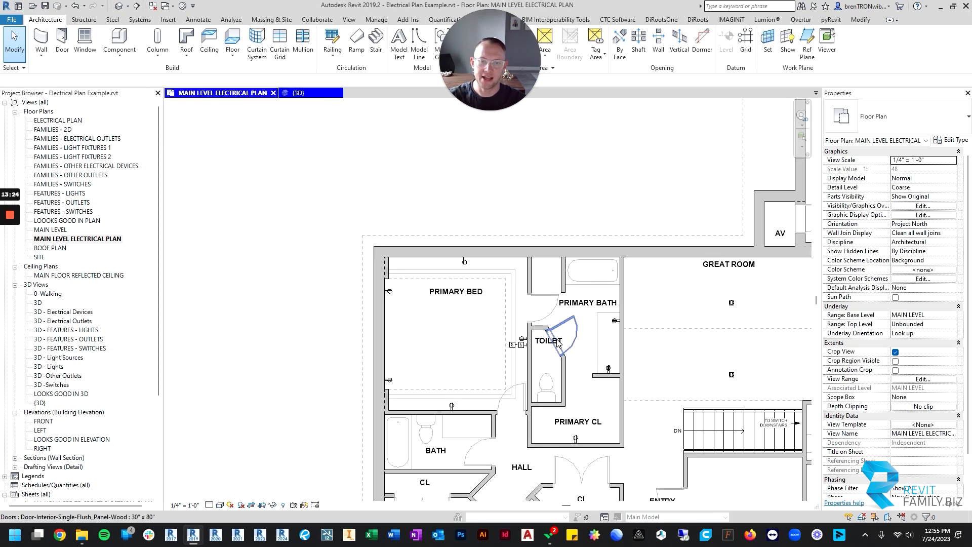
pyautogui.moveTo(557, 344); pyautogui.dragTo(488, 297, button='middle')
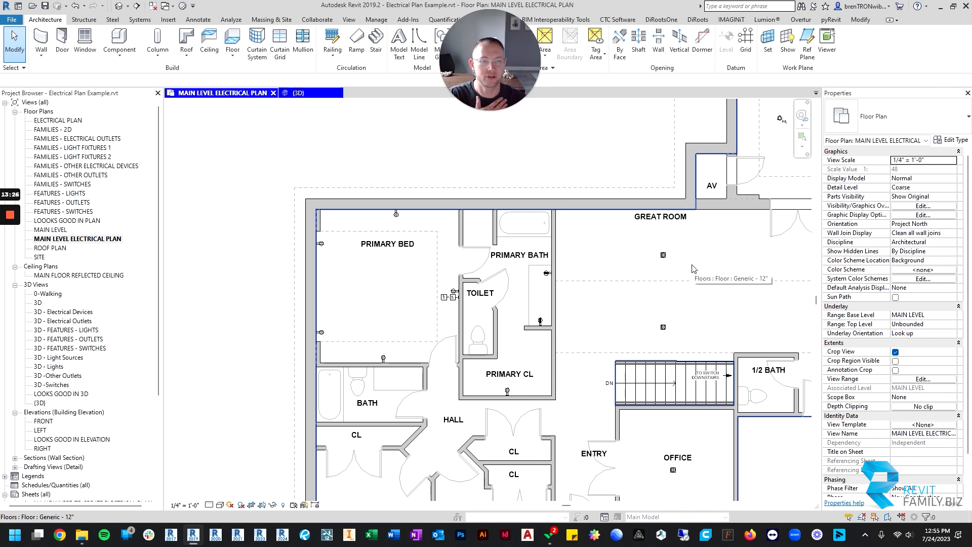
# - Place a Data + TV wall outlet like the legend's at a Placement Height of 4' 0" beside the primary bedroom's cable runs
pyautogui.scroll(-6, 692, 269)
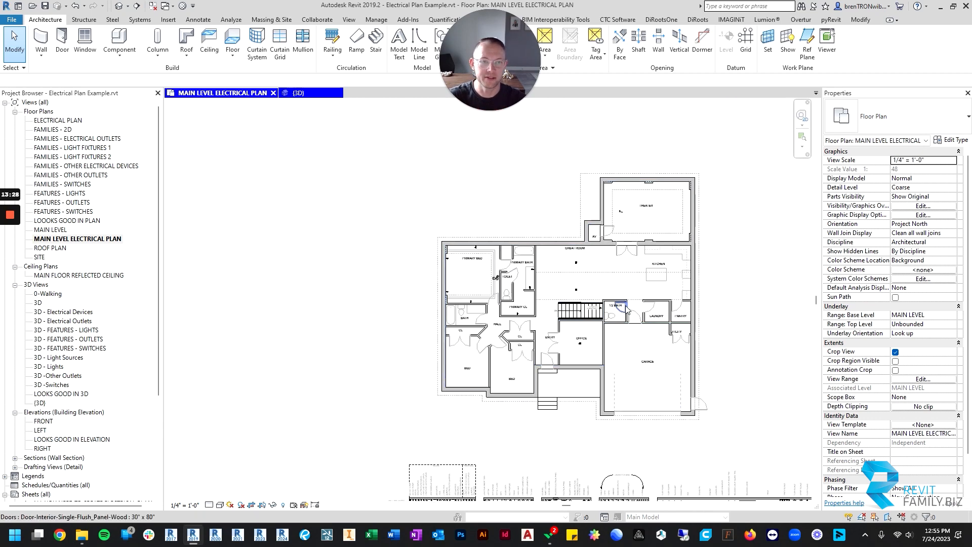
pyautogui.moveTo(627, 310); pyautogui.dragTo(584, 250, button='middle')
pyautogui.scroll(8, 471, 454)
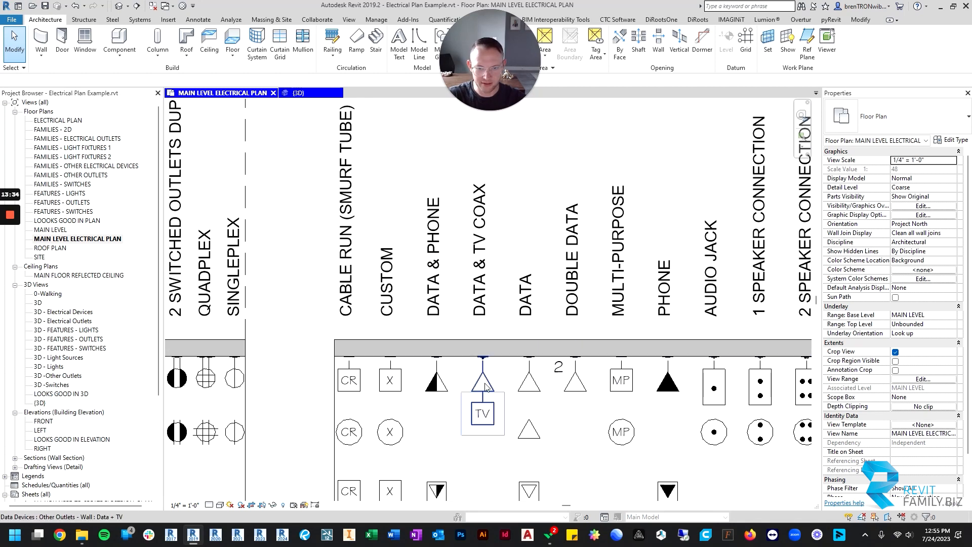
pyautogui.scroll(-2, 489, 384)
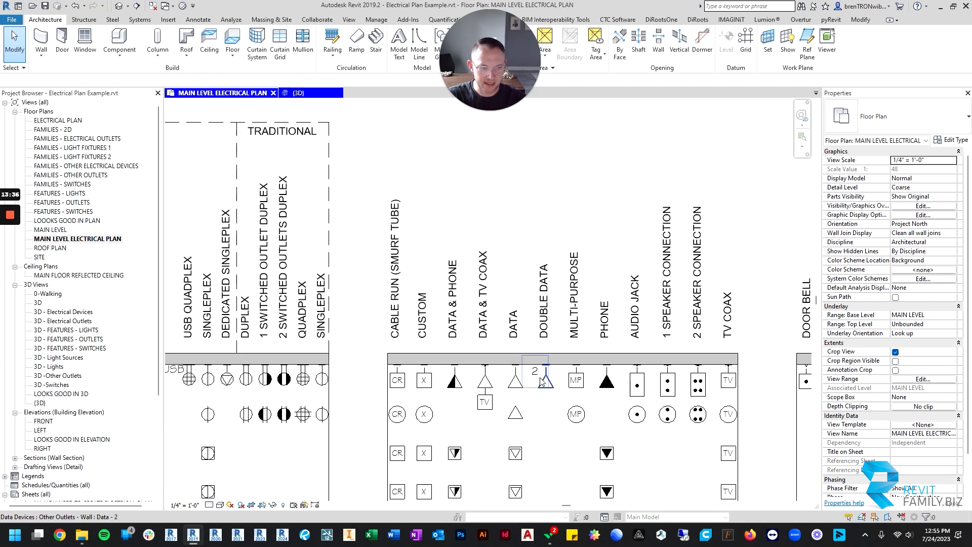
pyautogui.click(485, 384)
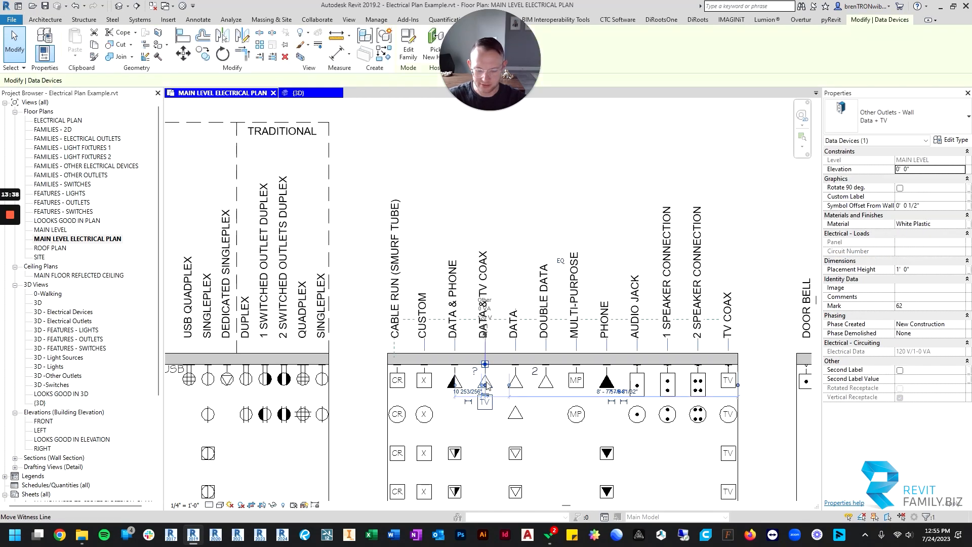
pyautogui.press('s')
pyautogui.scroll(-6, 422, 167)
pyautogui.moveTo(407, 174); pyautogui.dragTo(424, 312, button='middle')
pyautogui.scroll(10, 485, 221)
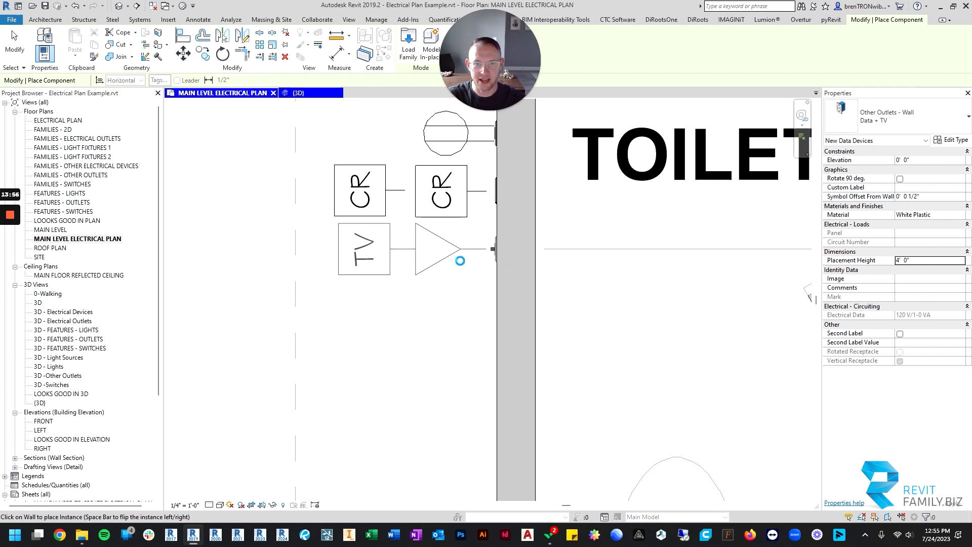
pyautogui.press('Escape')
pyautogui.press('Escape')
# - Examine the symbols and labels of the wall-hosted other outlet families laid out below the plan
pyautogui.scroll(-8, 440, 274)
pyautogui.scroll(3, 440, 273)
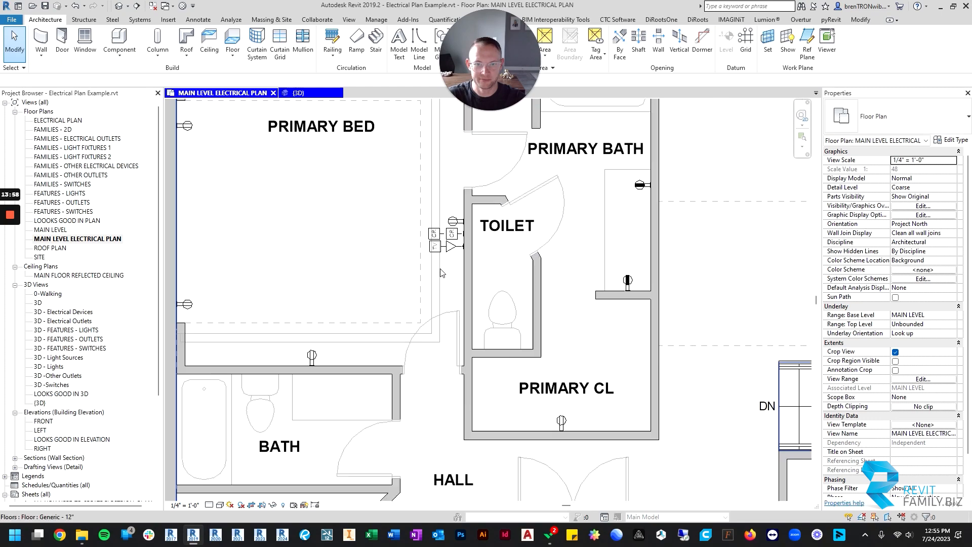
pyautogui.scroll(-8, 441, 274)
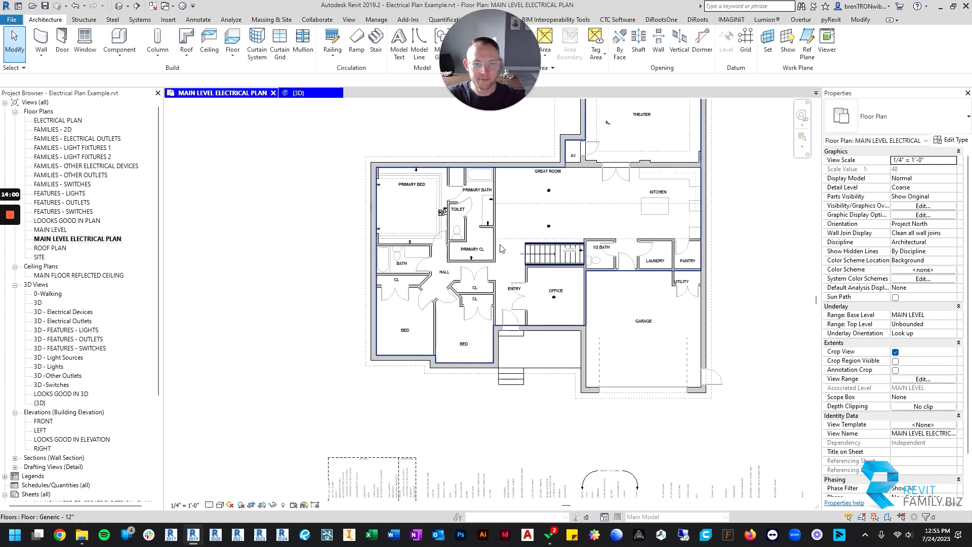
pyautogui.scroll(-2, 501, 249)
pyautogui.moveTo(529, 321); pyautogui.dragTo(537, 274, button='middle')
pyautogui.scroll(7, 522, 349)
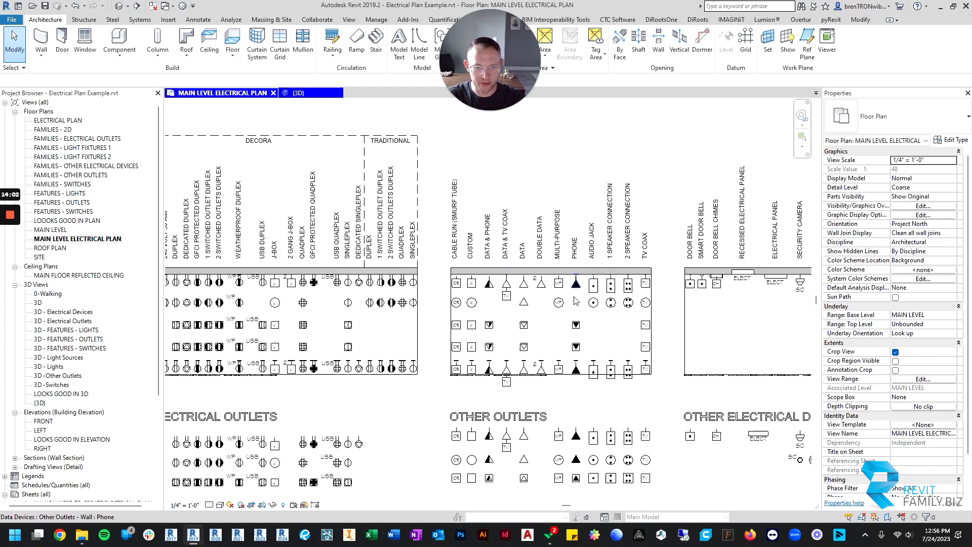
pyautogui.scroll(3, 572, 296)
pyautogui.moveTo(514, 196); pyautogui.dragTo(482, 237, button='middle')
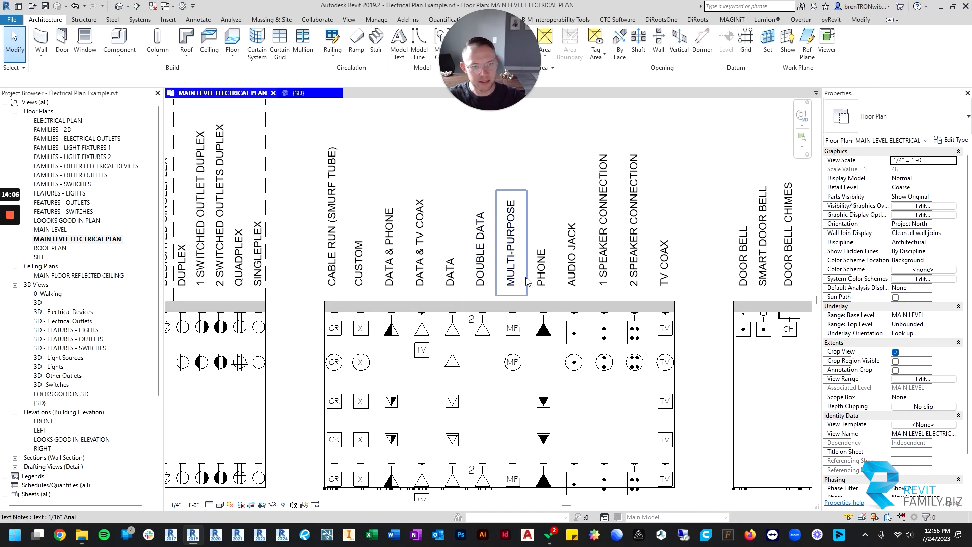
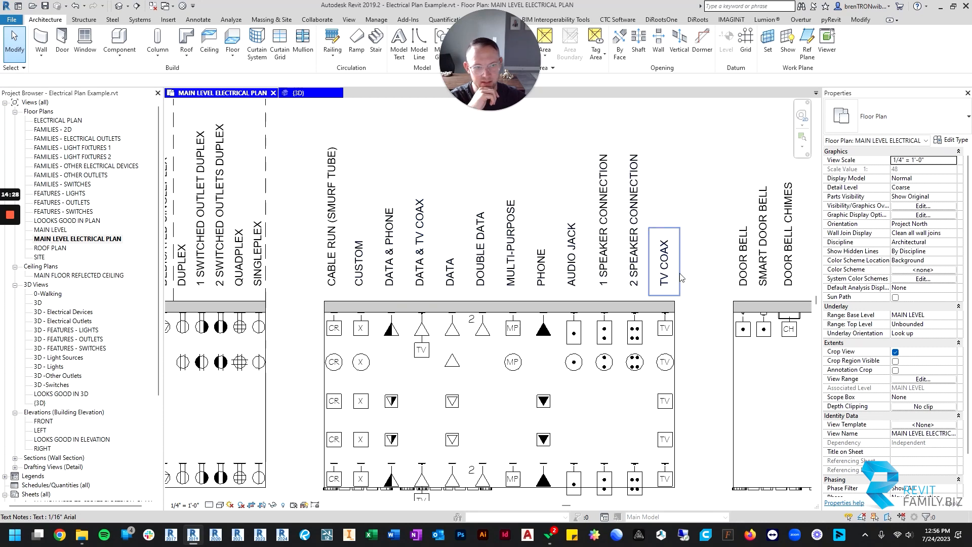
# - Look over the family legend rows below the plan and the devices already placed in the main level rooms
pyautogui.scroll(-2, 640, 283)
pyautogui.scroll(-1, 636, 261)
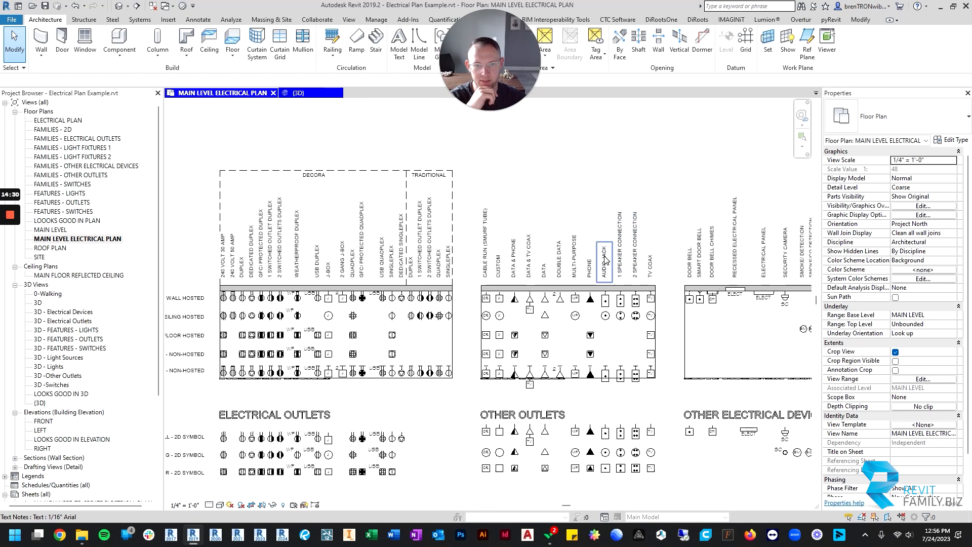
pyautogui.moveTo(605, 259); pyautogui.dragTo(450, 293, button='middle')
pyautogui.scroll(2, 393, 292)
pyautogui.scroll(-3, 399, 299)
pyautogui.scroll(-3, 402, 304)
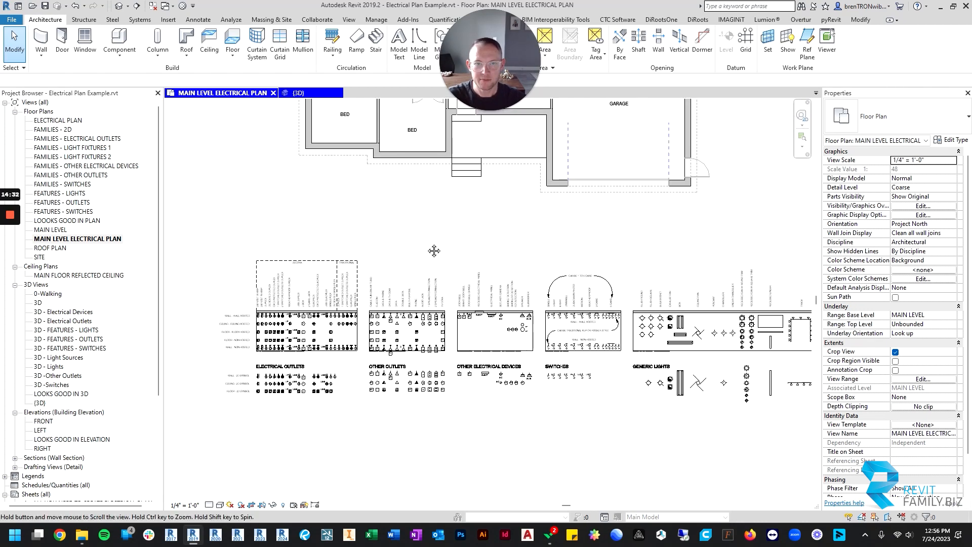
pyautogui.moveTo(433, 249); pyautogui.dragTo(443, 424, button='middle')
pyautogui.scroll(2, 397, 141)
pyautogui.moveTo(386, 174); pyautogui.dragTo(379, 281, button='middle')
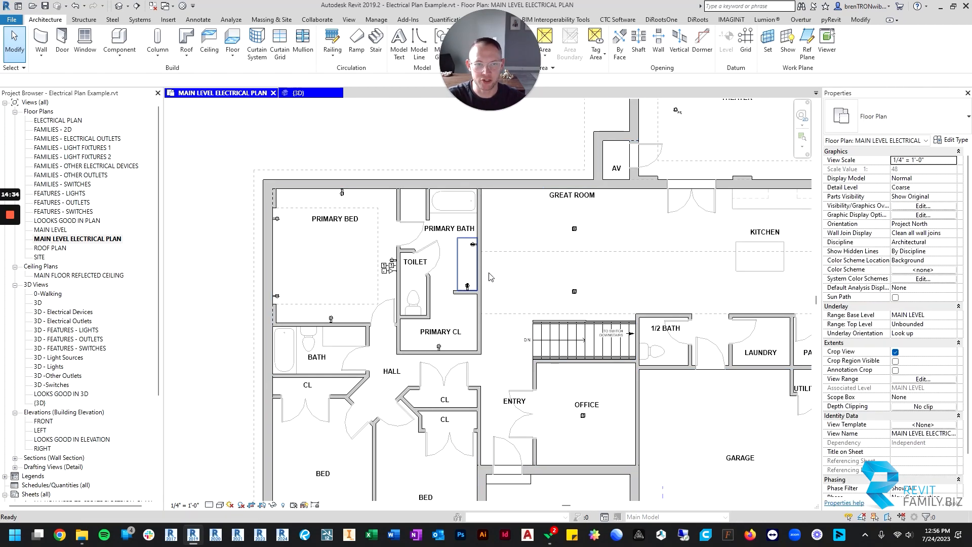
pyautogui.scroll(2, 633, 250)
pyautogui.scroll(-3, 574, 247)
# - Place a Recessed Electrical Panel - Wall like the legend's on the garage side of the utility room wall
pyautogui.moveTo(590, 385); pyautogui.dragTo(531, 304, button='middle')
pyautogui.scroll(-3, 534, 324)
pyautogui.moveTo(541, 389); pyautogui.dragTo(535, 302, button='middle')
pyautogui.scroll(6, 492, 414)
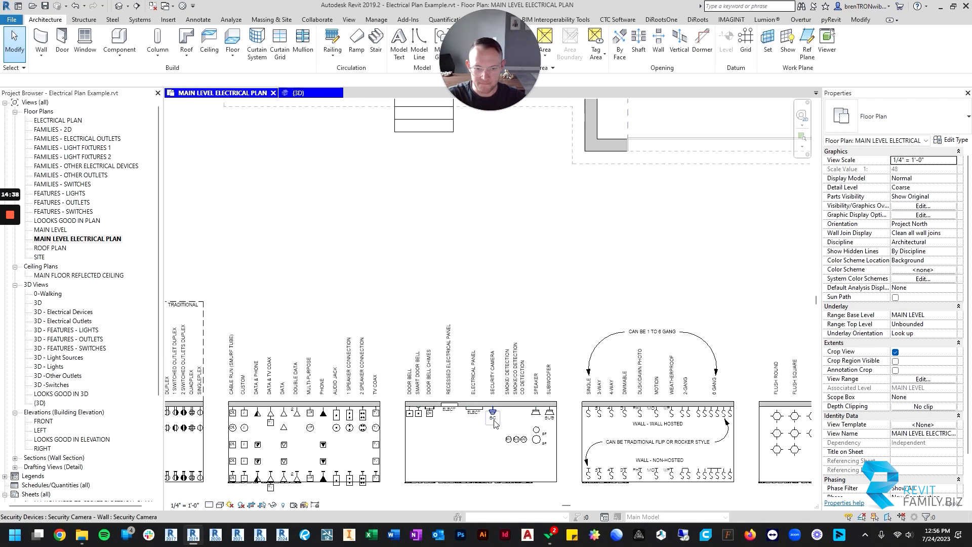
pyautogui.moveTo(483, 319); pyautogui.dragTo(464, 371, button='middle')
pyautogui.scroll(2, 418, 331)
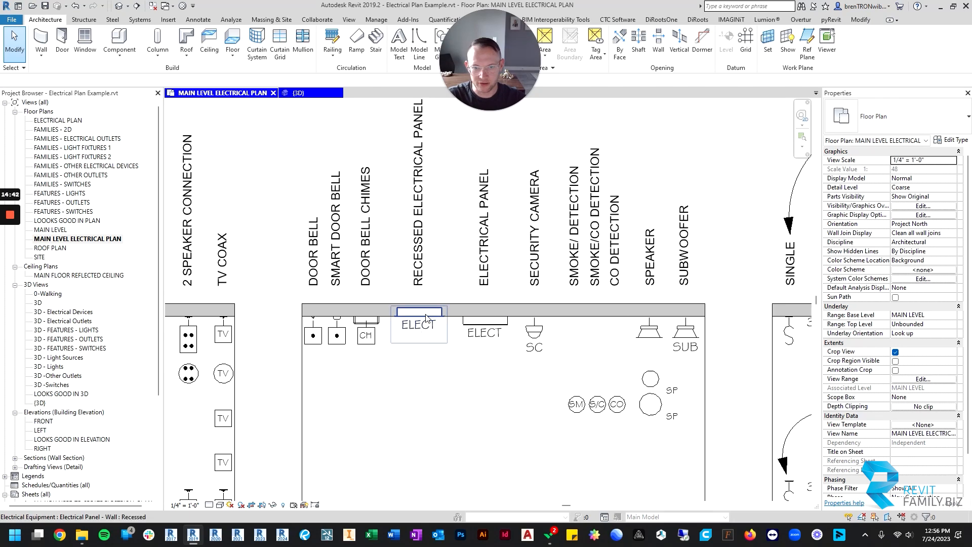
pyautogui.click(418, 325)
pyautogui.press('c')
pyautogui.press('s')
pyautogui.scroll(-7, 440, 296)
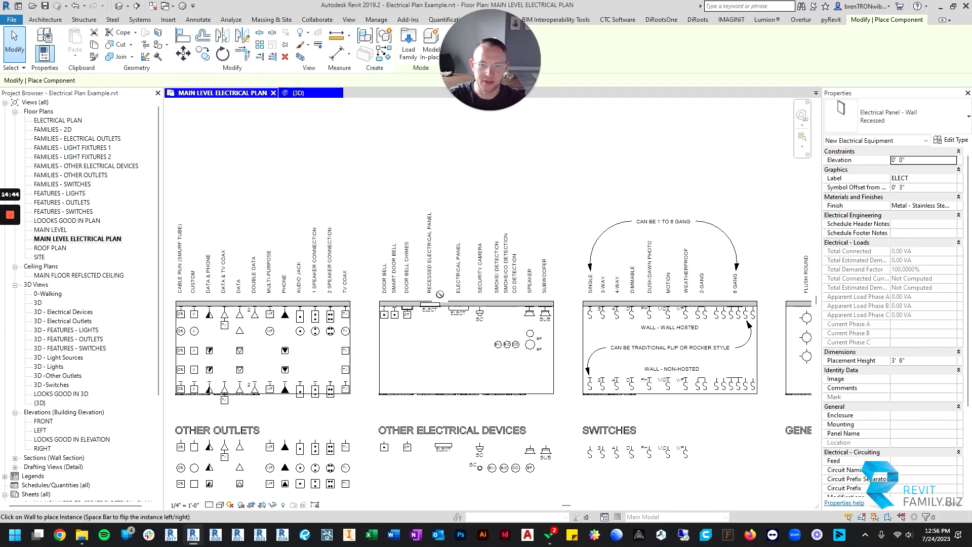
pyautogui.moveTo(507, 242); pyautogui.dragTo(483, 405, button='middle')
pyautogui.scroll(2, 556, 250)
pyautogui.scroll(5, 553, 248)
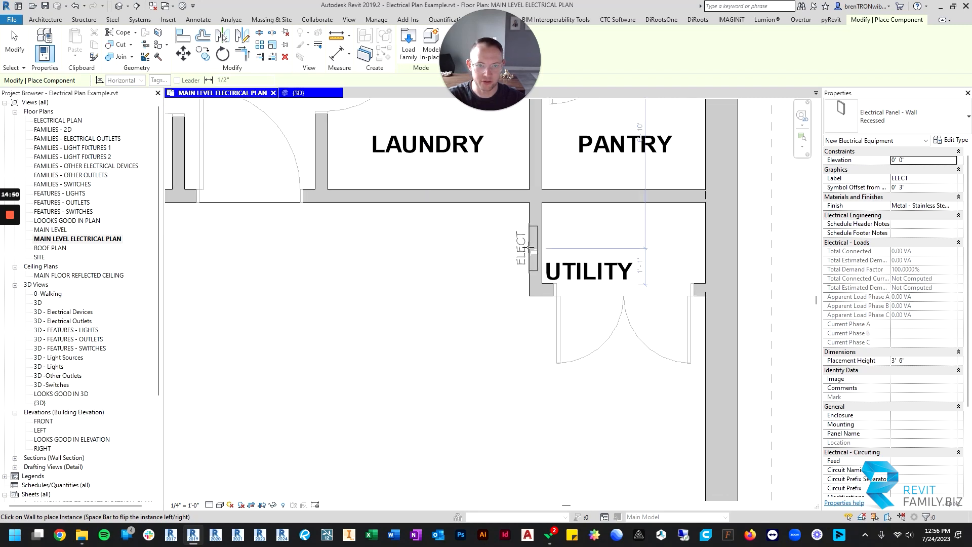
pyautogui.click(529, 243)
pyautogui.press('Escape')
pyautogui.press('Escape')
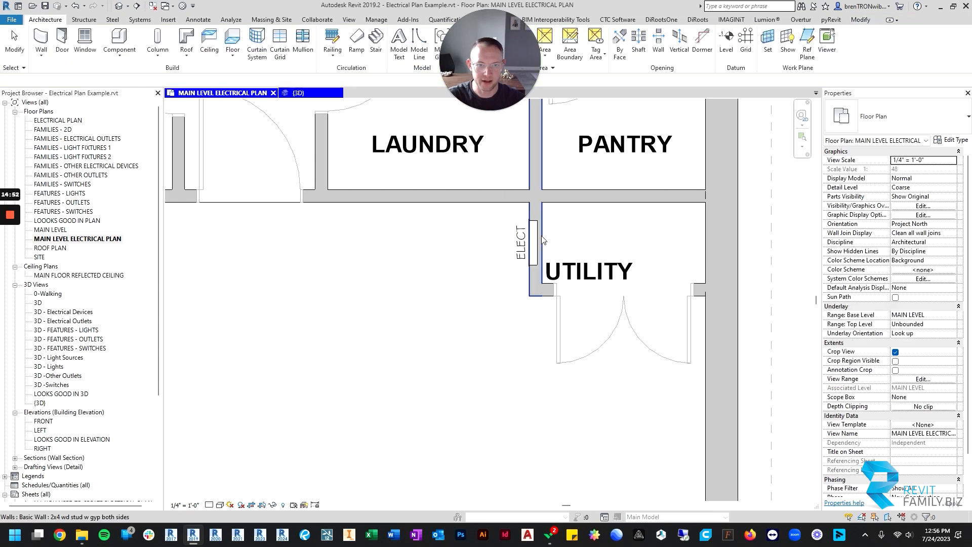
# - Set the placed electrical panel's symbol offset to 0' 6"
pyautogui.scroll(2, 529, 224)
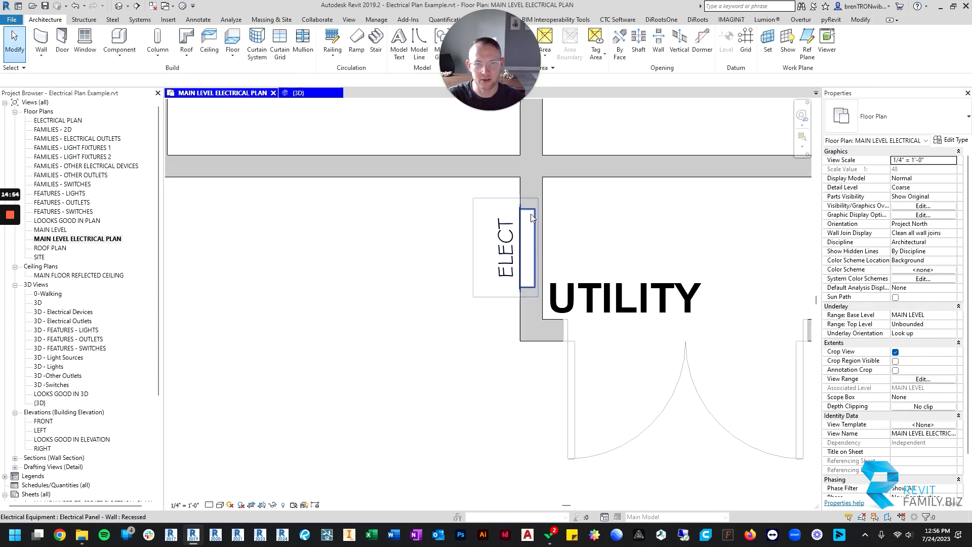
pyautogui.click(516, 235)
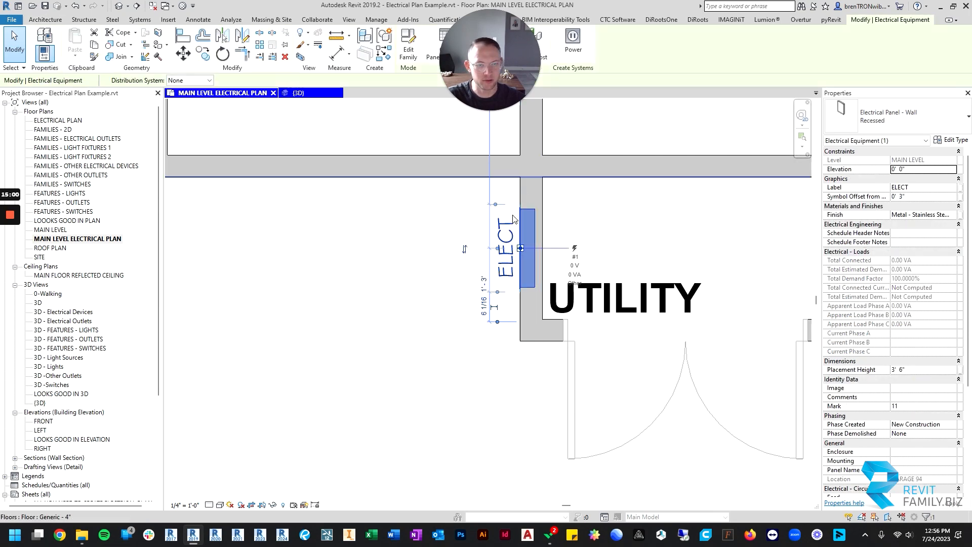
pyautogui.click(925, 197)
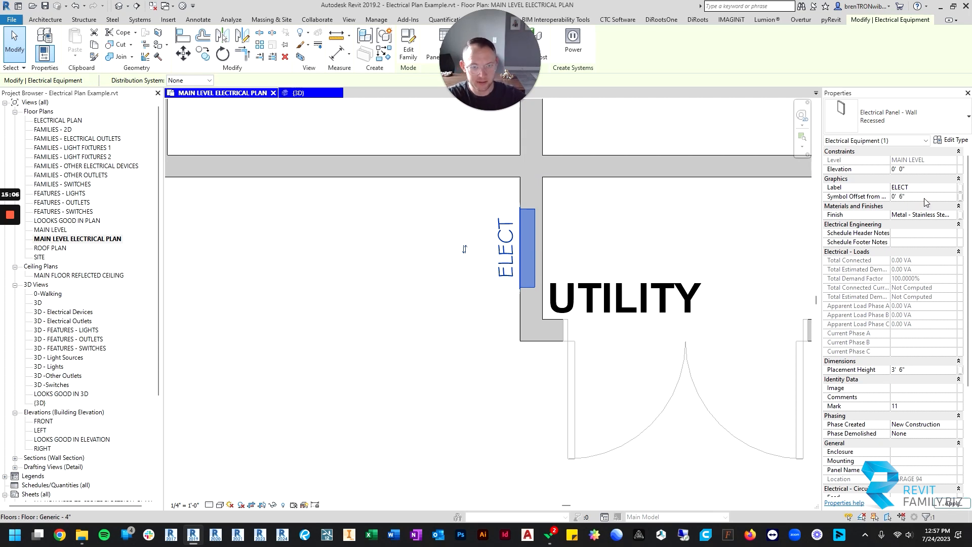
pyautogui.press('Escape')
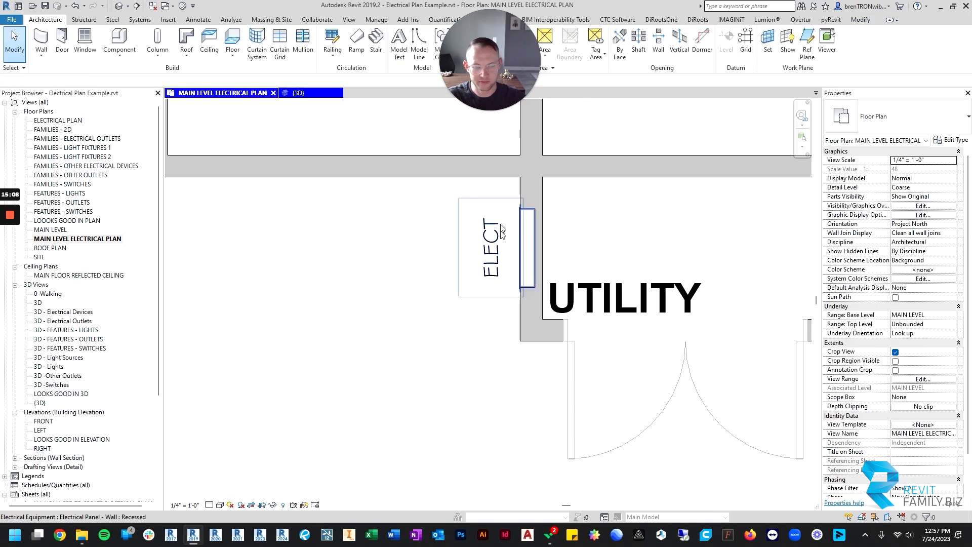
pyautogui.scroll(-2, 542, 240)
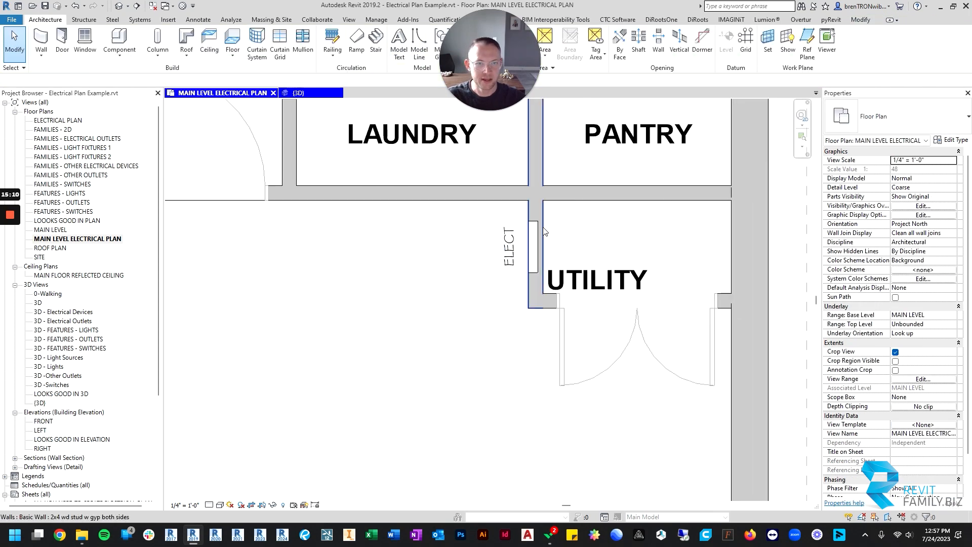
# - Check the recessed electrical panel's type properties, including its width, height and depth
pyautogui.click(539, 229)
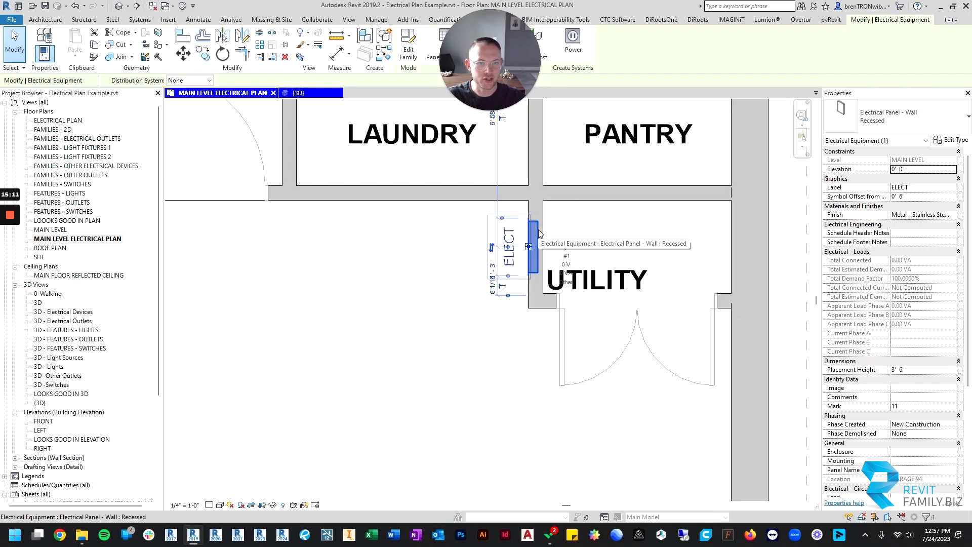
pyautogui.click(955, 143)
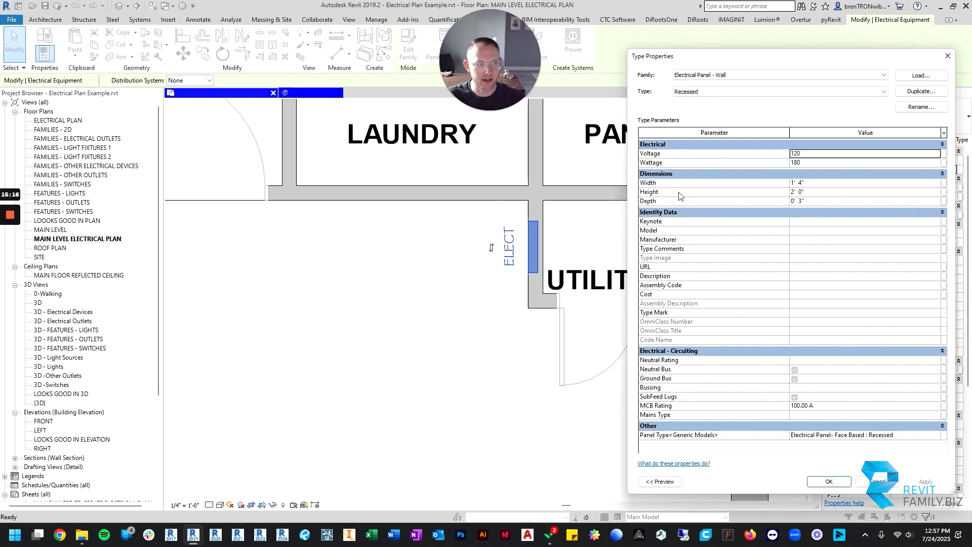
pyautogui.click(947, 56)
pyautogui.press('Escape')
pyautogui.scroll(-2, 466, 260)
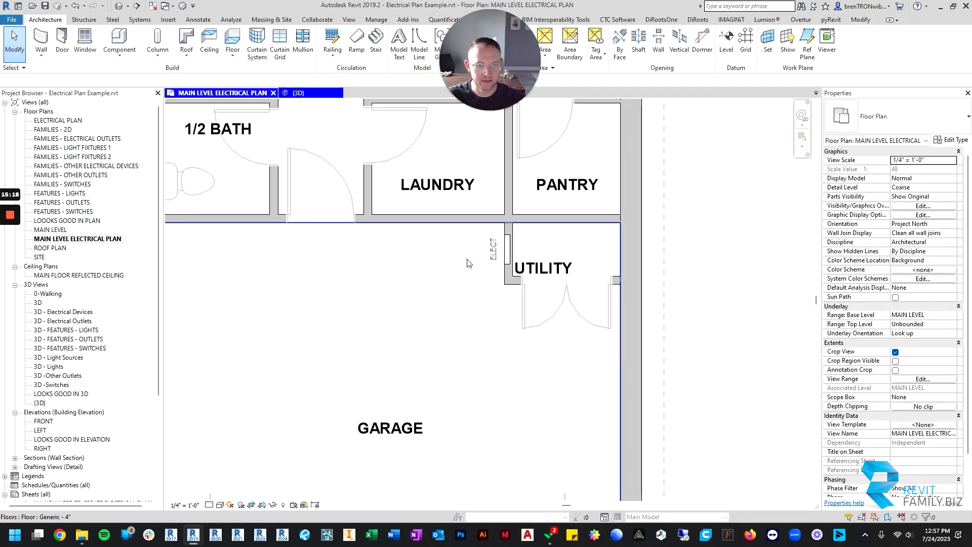
# - Examine the door bell, panel, camera, detector and speaker symbols in the other electrical devices legend
pyautogui.scroll(-4, 536, 260)
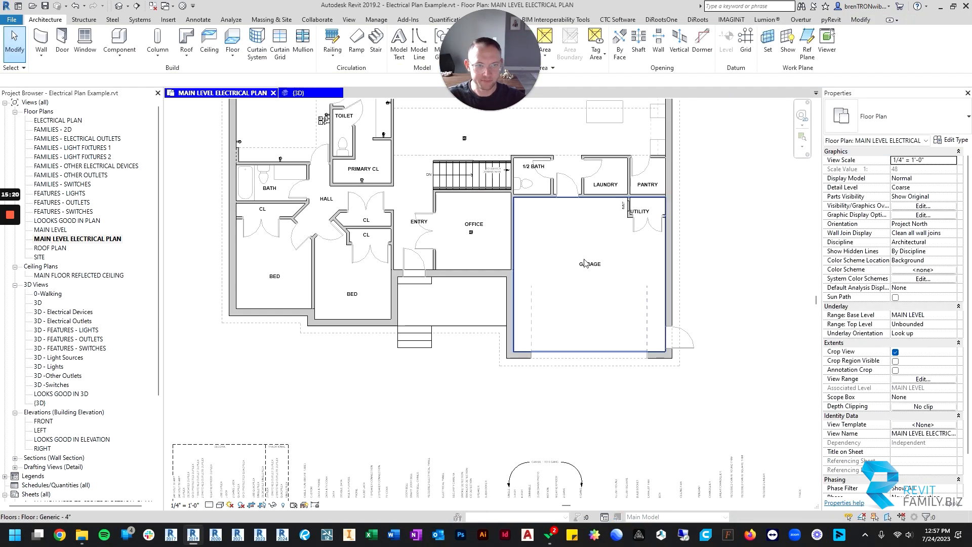
pyautogui.scroll(5, 629, 208)
pyautogui.scroll(-7, 583, 237)
pyautogui.moveTo(537, 299); pyautogui.dragTo(527, 193, button='middle')
pyautogui.scroll(3, 308, 363)
pyautogui.scroll(3, 268, 364)
pyautogui.moveTo(284, 351); pyautogui.dragTo(440, 332, button='middle')
pyautogui.scroll(-3, 541, 323)
pyautogui.moveTo(742, 322); pyautogui.dragTo(410, 312, button='middle')
pyautogui.scroll(5, 498, 325)
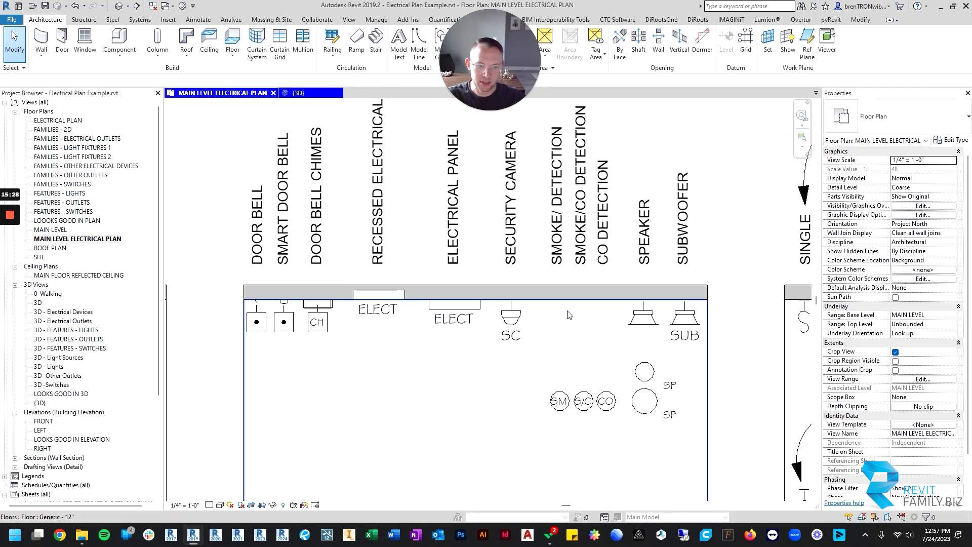
pyautogui.scroll(-1, 563, 383)
pyautogui.moveTo(575, 392); pyautogui.dragTo(574, 351, button='middle')
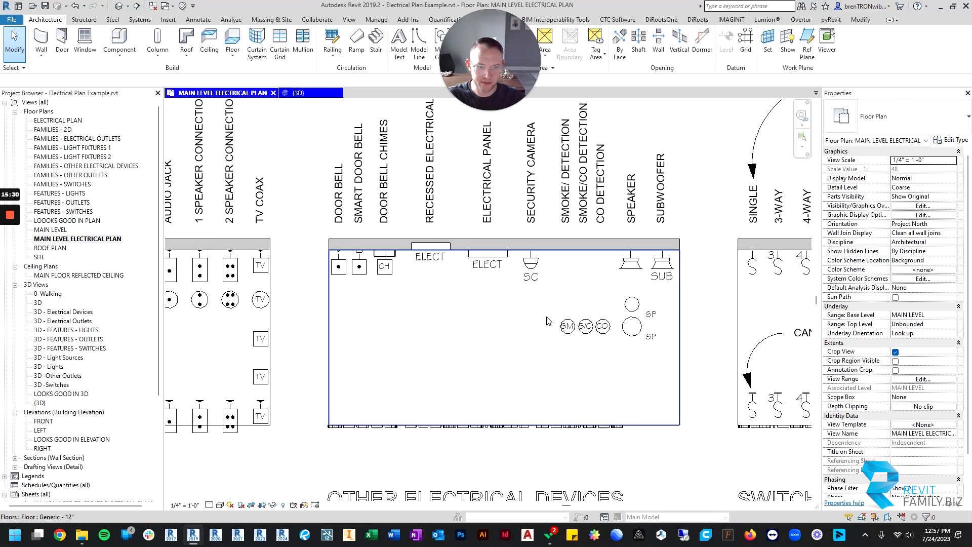
pyautogui.scroll(-1, 540, 300)
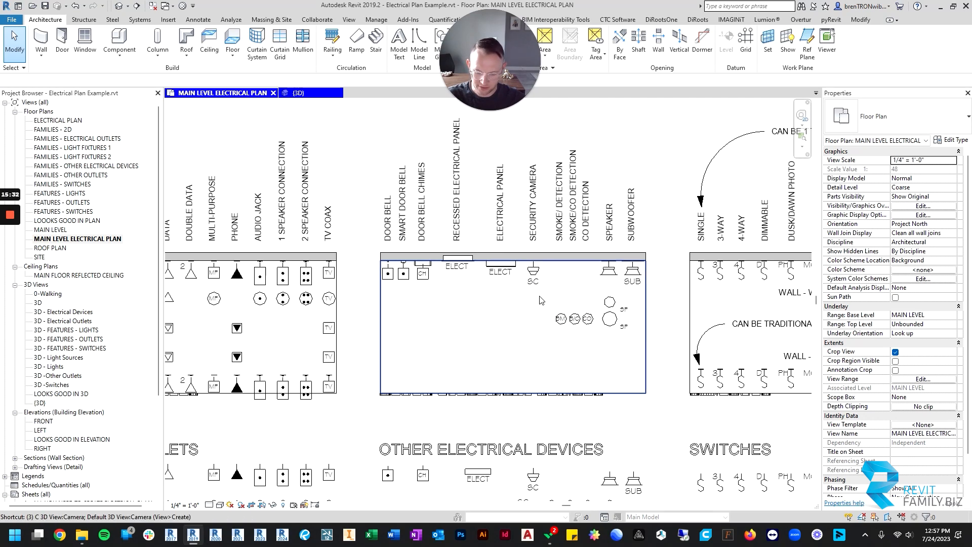
# - Turn off the section box in the 3D view and inspect the ceiling-mounted devices on the legend walls
pyautogui.press('3')
pyautogui.press('d')
pyautogui.scroll(-6, 561, 278)
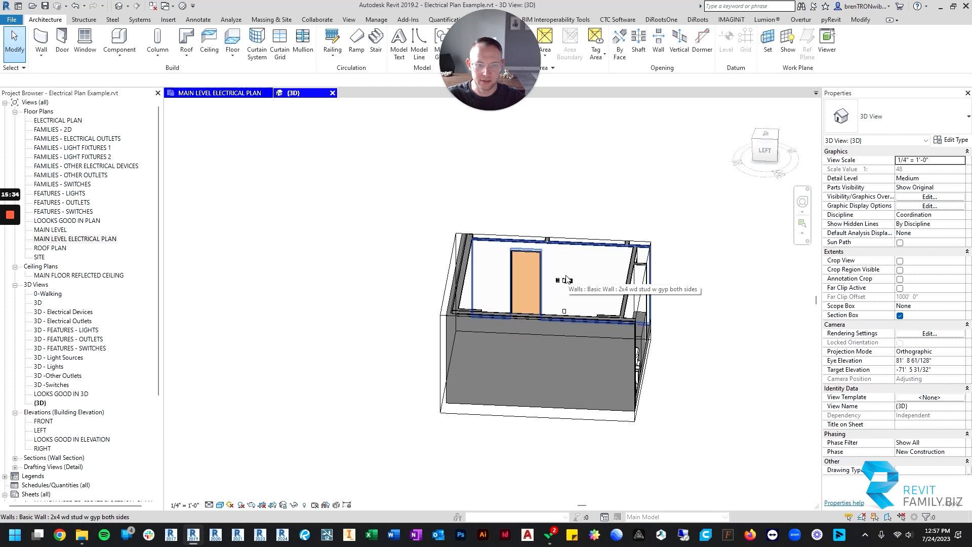
pyautogui.click(899, 315)
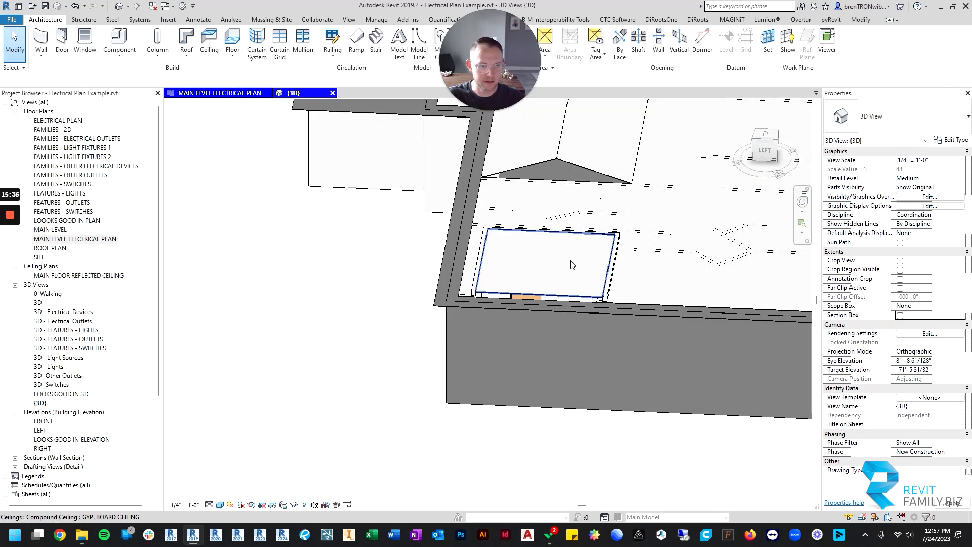
pyautogui.scroll(-5, 568, 270)
pyautogui.keyDown('shift'); pyautogui.moveTo(605, 308); pyautogui.dragTo(562, 218, button='middle'); pyautogui.keyUp('shift')
pyautogui.moveTo(656, 286); pyautogui.dragTo(416, 323, button='middle')
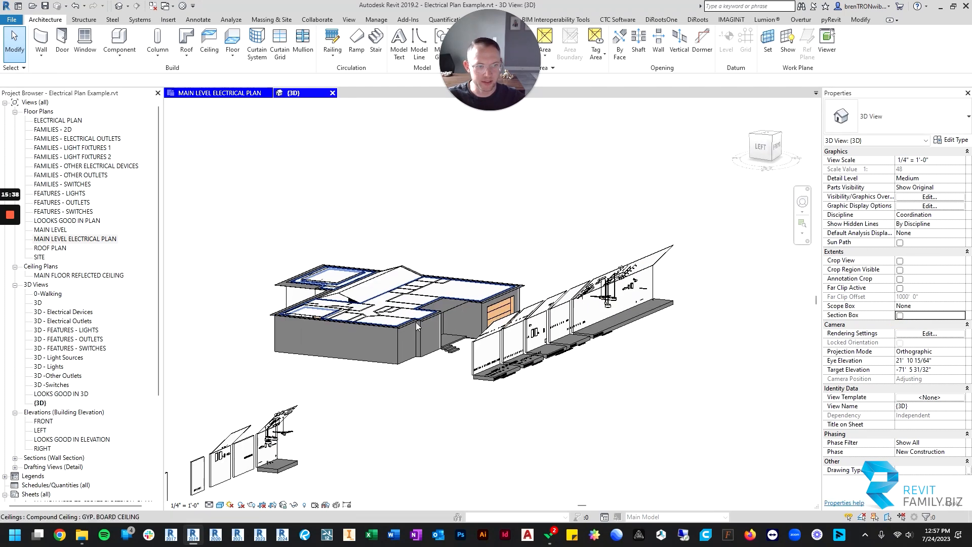
pyautogui.scroll(8, 565, 307)
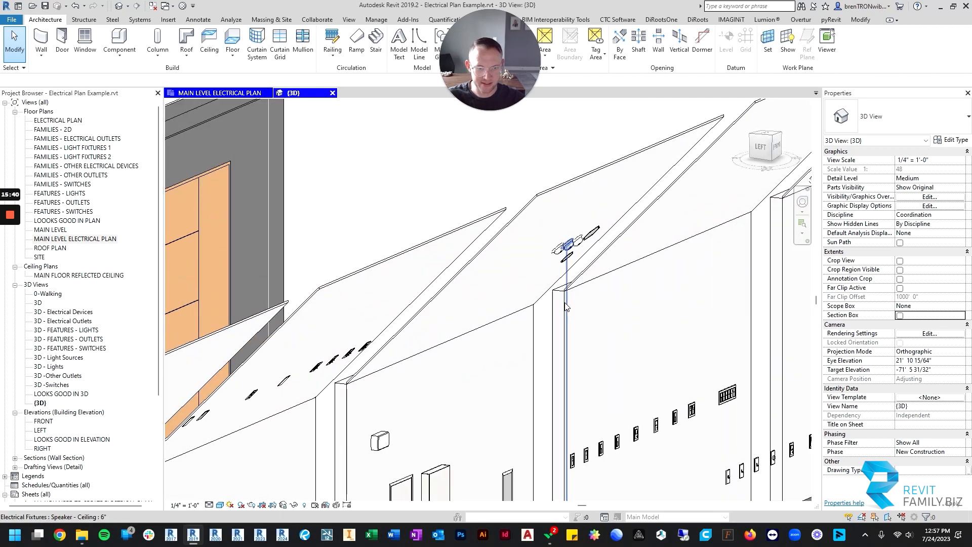
pyautogui.scroll(-3, 565, 306)
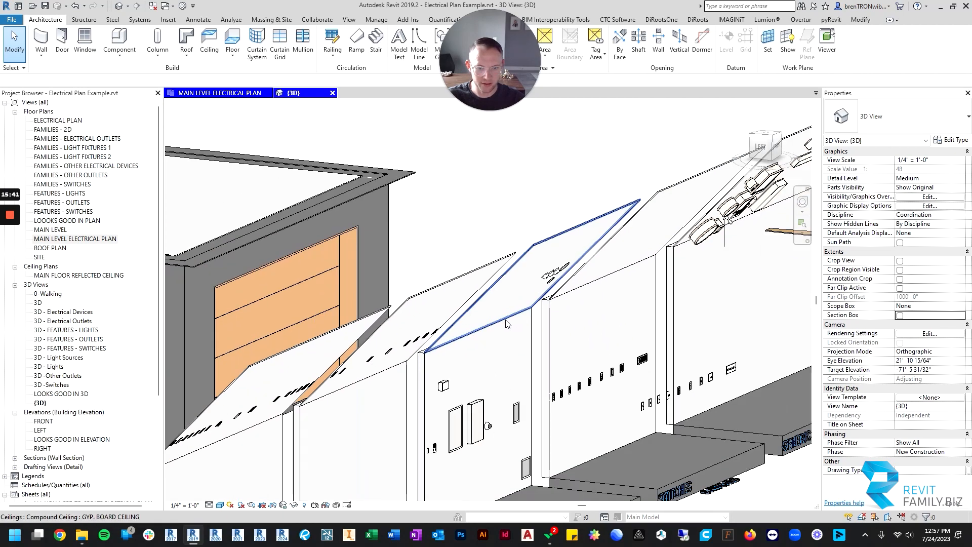
# - Return to the MAIN LEVEL ELECTRICAL PLAN view and find the Security Camera - Ceiling type by searching for CAMERA
pyautogui.click(222, 92)
pyautogui.scroll(-3, 479, 187)
pyautogui.scroll(3, 479, 187)
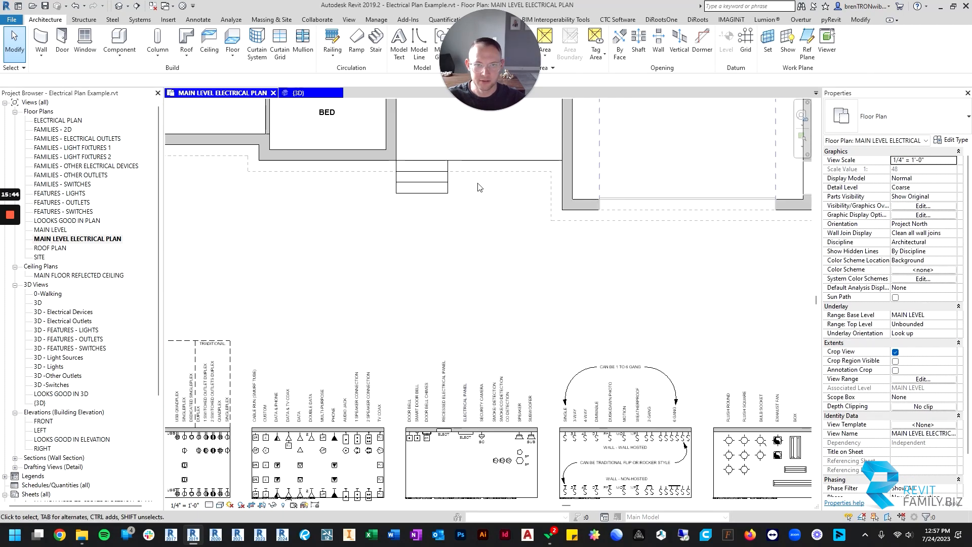
pyautogui.moveTo(478, 185); pyautogui.dragTo(432, 391, button='middle')
pyautogui.scroll(1, 412, 216)
pyautogui.moveTo(354, 215); pyautogui.dragTo(392, 230, button='middle')
pyautogui.moveTo(469, 384); pyautogui.dragTo(488, 343, button='middle')
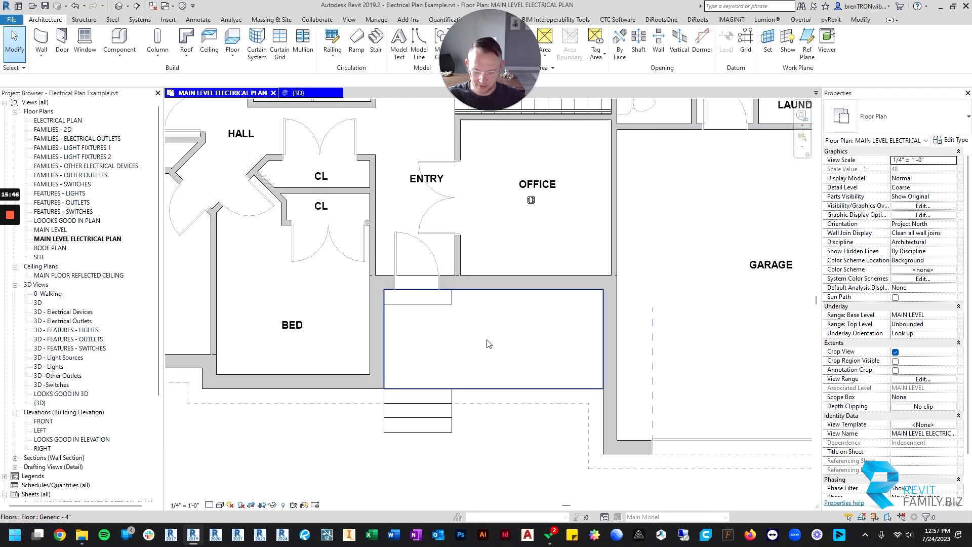
pyautogui.press('e')
pyautogui.press('e')
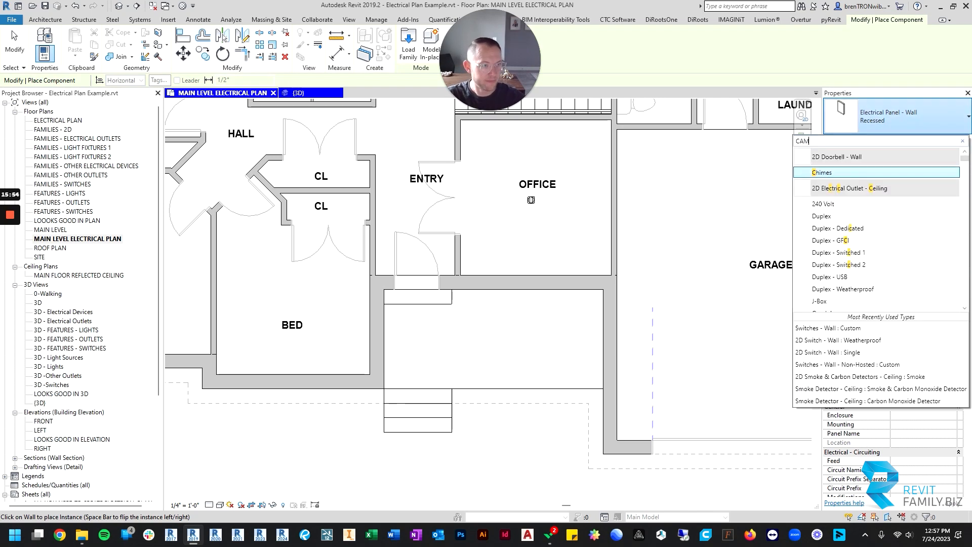
pyautogui.write('ERA')
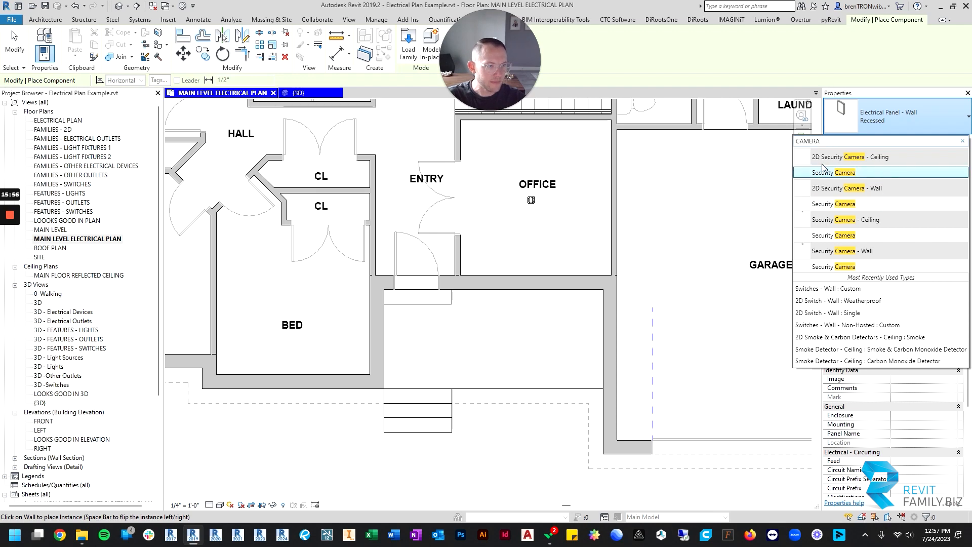
pyautogui.click(874, 232)
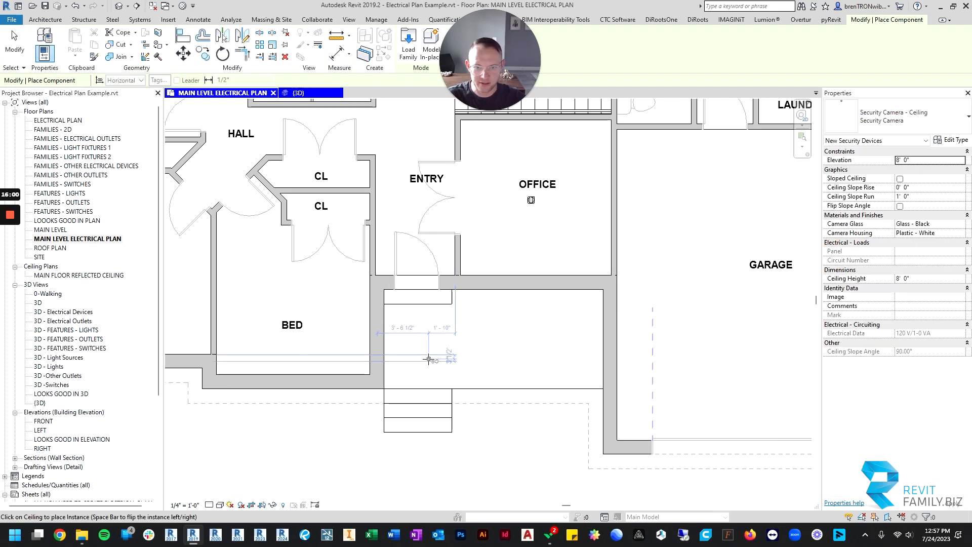
# - Place a ceiling security camera at the corner of the roof overhang outside the theater, at an 8' 0" Ceiling Height
pyautogui.scroll(-4, 428, 359)
pyautogui.scroll(5, 459, 344)
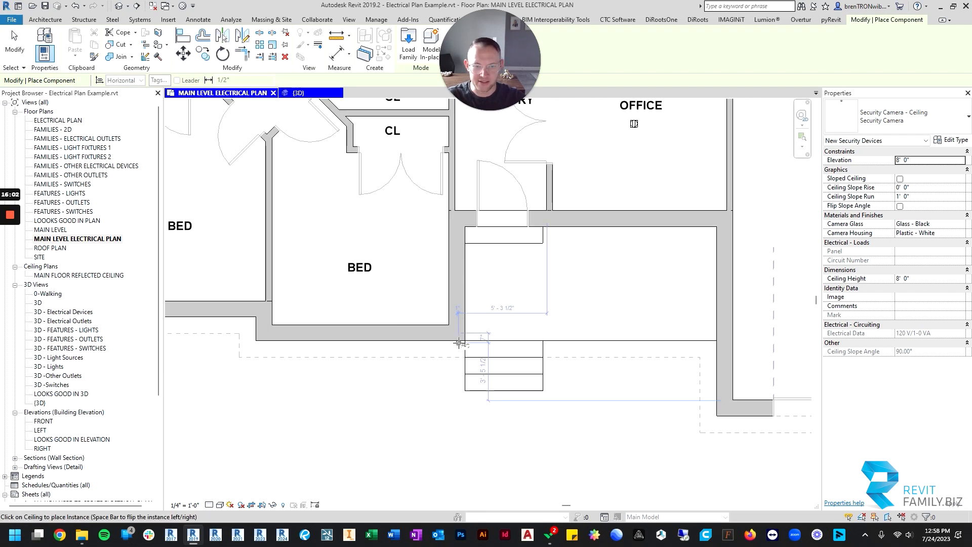
pyautogui.scroll(-4, 417, 325)
pyautogui.moveTo(410, 254); pyautogui.dragTo(453, 435, button='middle')
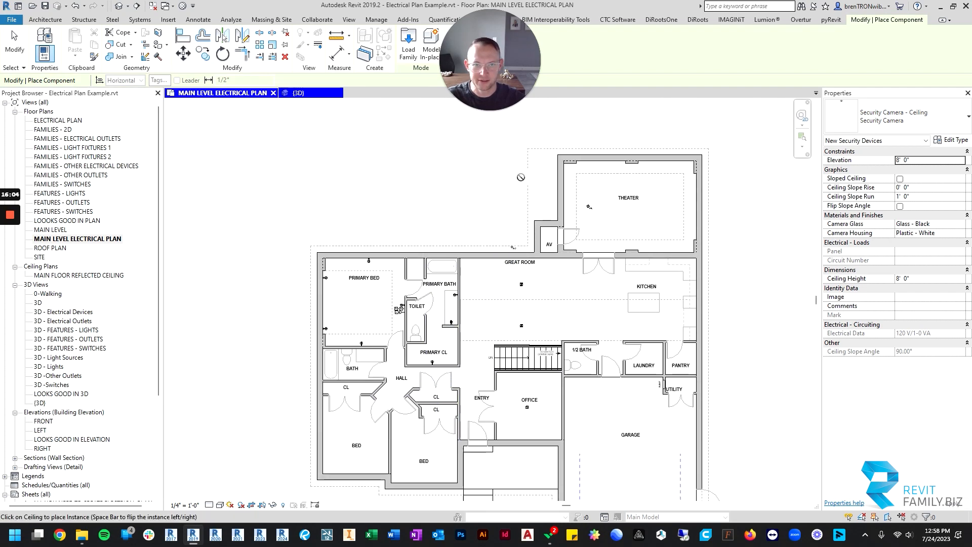
pyautogui.scroll(4, 536, 155)
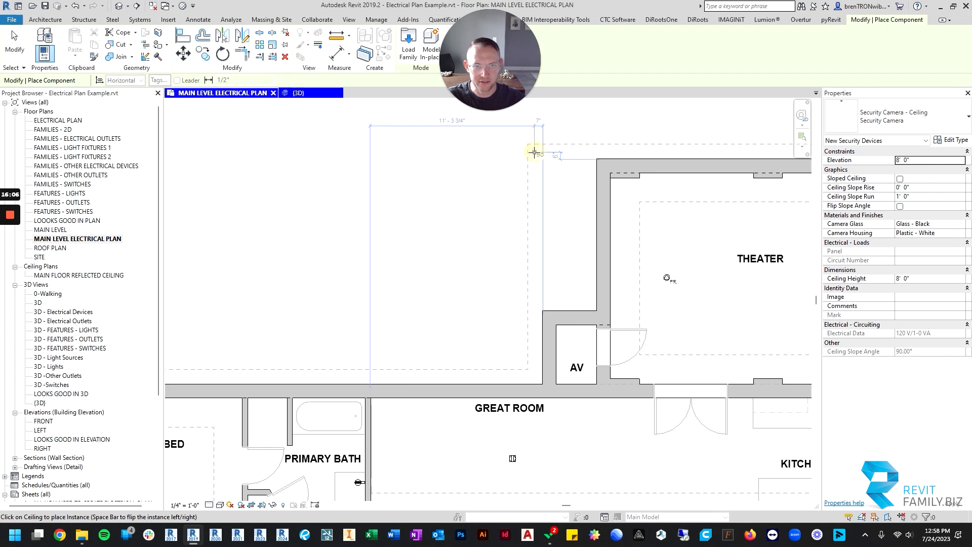
pyautogui.click(535, 153)
# - Place another ceiling security camera under the roof overhang at the garage's outer front corner
pyautogui.scroll(-4, 484, 258)
pyautogui.moveTo(490, 310); pyautogui.dragTo(525, 119, button='middle')
pyautogui.scroll(4, 764, 427)
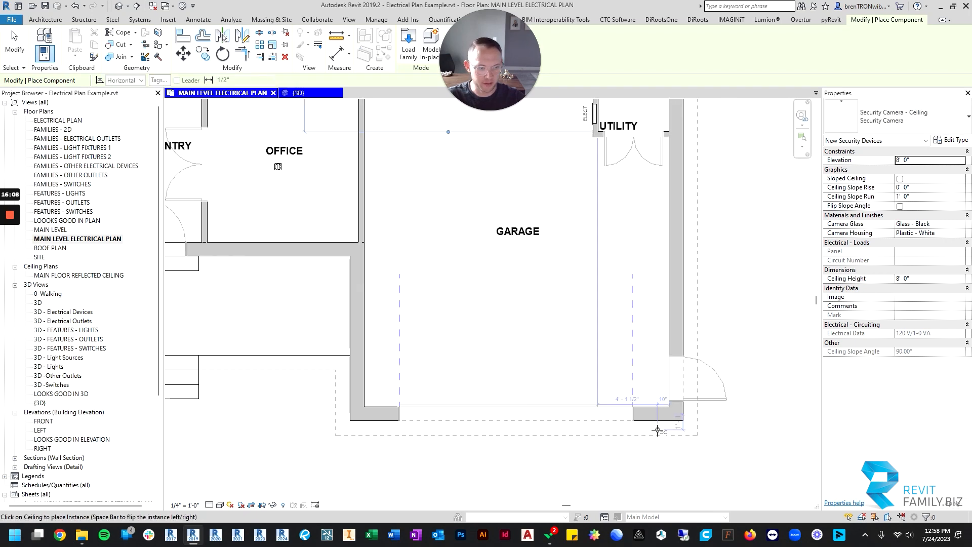
pyautogui.scroll(1, 657, 430)
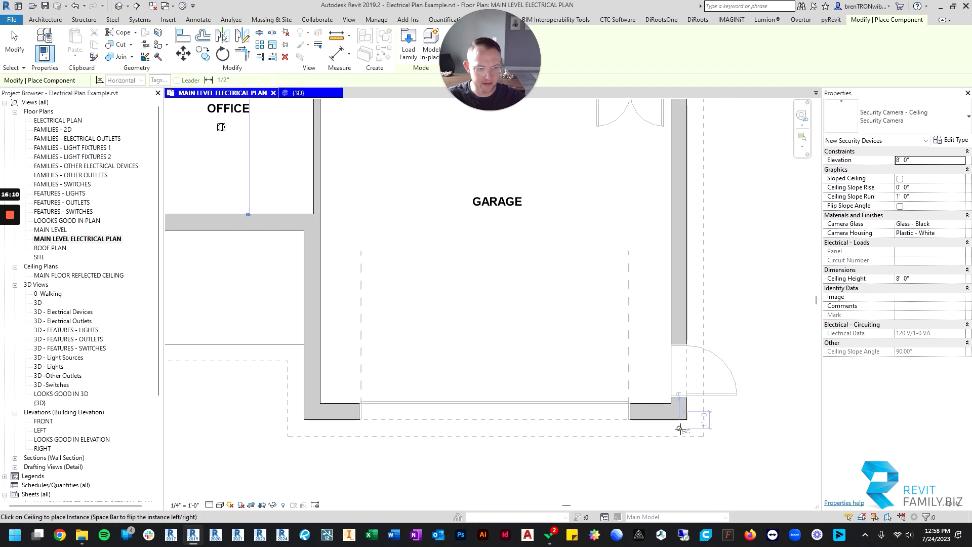
pyautogui.scroll(-6, 590, 424)
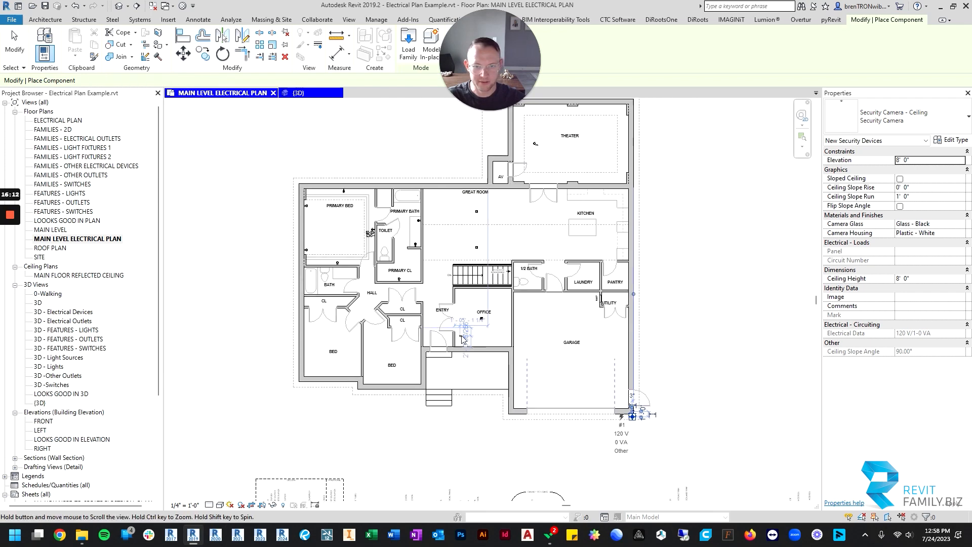
pyautogui.press('Escape')
# - Find the weatherproof duplex in the ceiling-hosted row of the electrical outlets legend and start creating a similar one
pyautogui.moveTo(400, 398); pyautogui.dragTo(525, 338, button='middle')
pyautogui.scroll(-3, 482, 399)
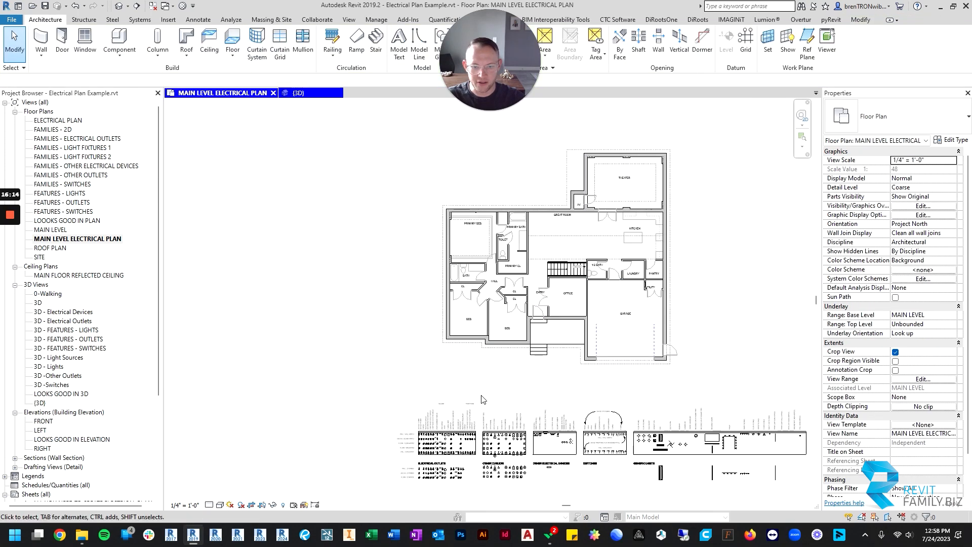
pyautogui.moveTo(429, 496); pyautogui.dragTo(447, 382, button='middle')
pyautogui.scroll(6, 449, 378)
pyautogui.scroll(2, 536, 275)
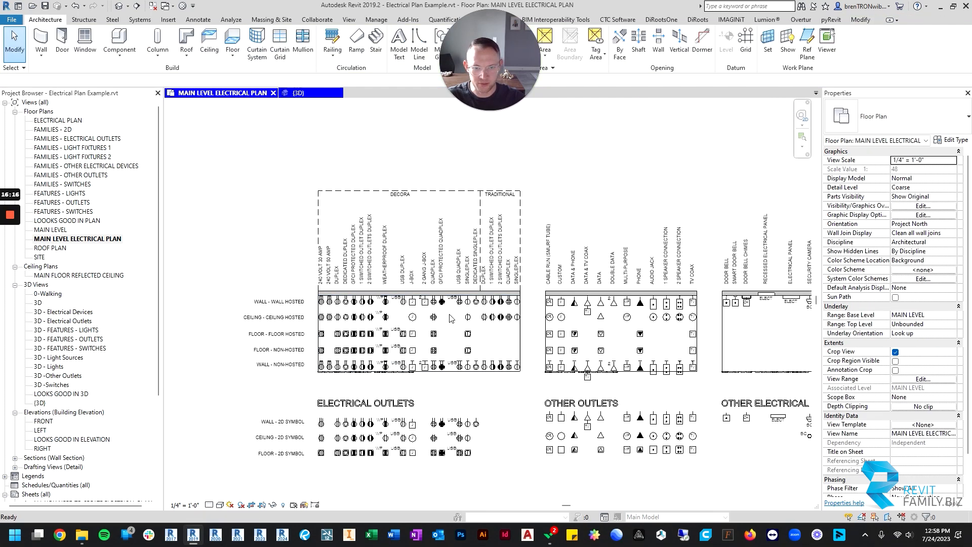
pyautogui.scroll(2, 400, 324)
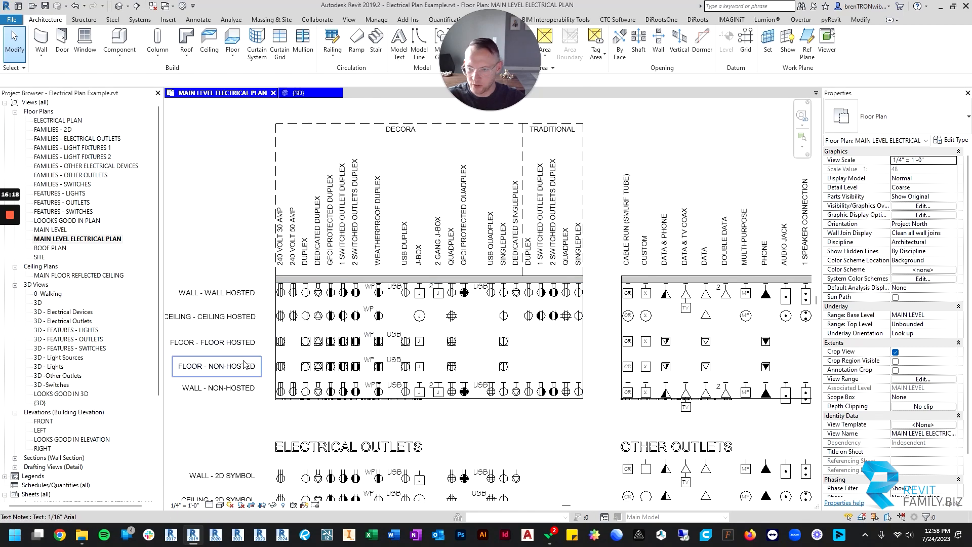
pyautogui.moveTo(233, 367); pyautogui.dragTo(305, 352, button='middle')
pyautogui.click(259, 332)
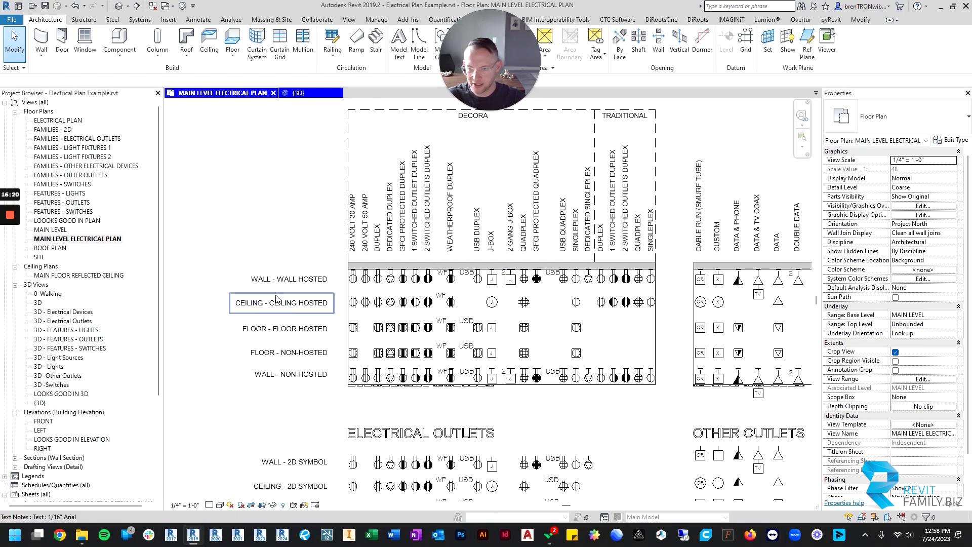
pyautogui.scroll(4, 364, 302)
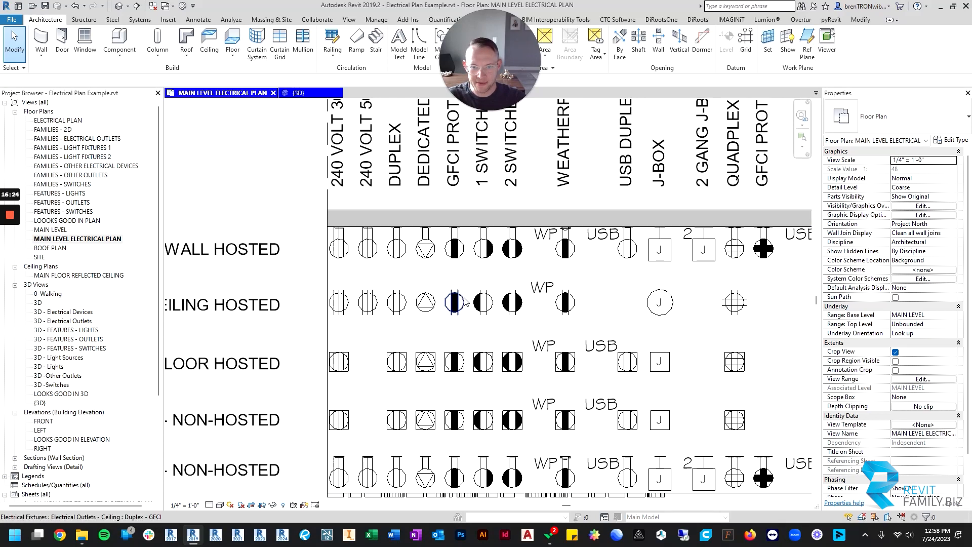
pyautogui.click(458, 303)
pyautogui.press('Escape')
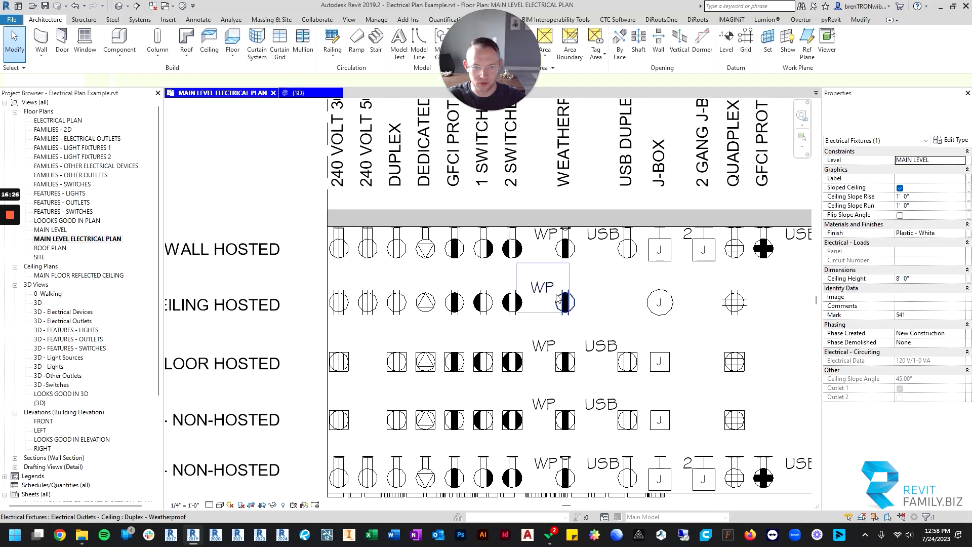
pyautogui.click(563, 300)
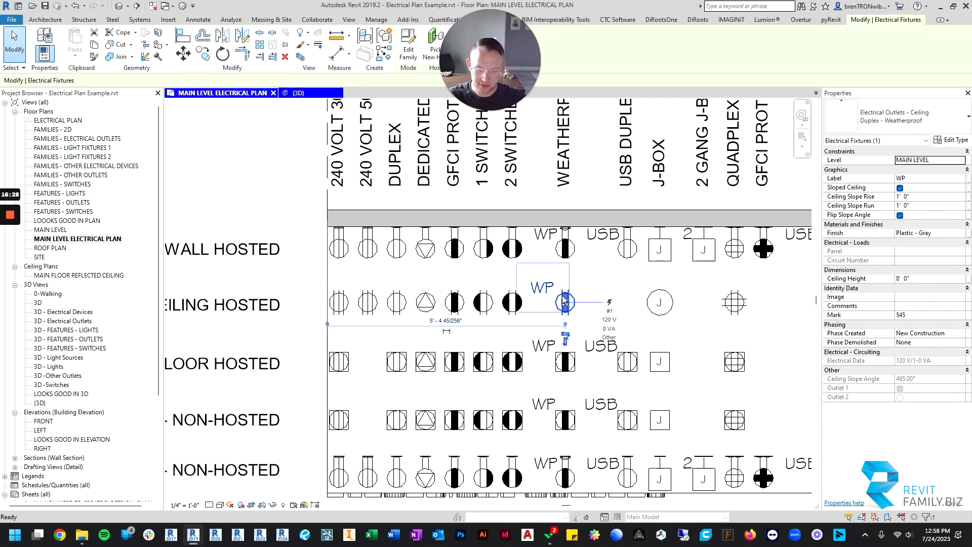
pyautogui.press('c')
pyautogui.press('s')
# - Place weatherproof ceiling duplex outlets under the roof overhang at the front bedroom's outer corner and the garage's front corner
pyautogui.scroll(-5, 541, 289)
pyautogui.scroll(-2, 541, 289)
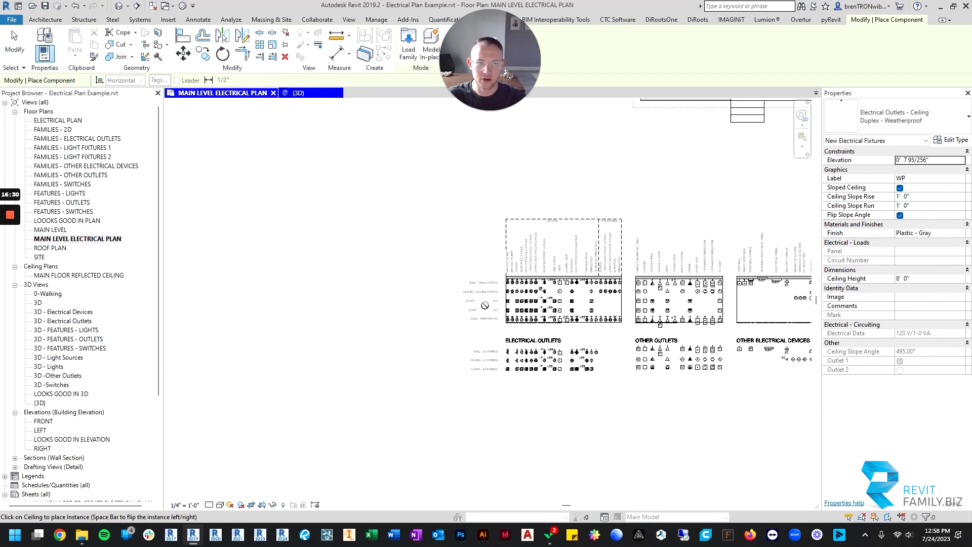
pyautogui.moveTo(549, 115); pyautogui.dragTo(440, 343, button='middle')
pyautogui.scroll(3, 442, 341)
pyautogui.scroll(1, 448, 313)
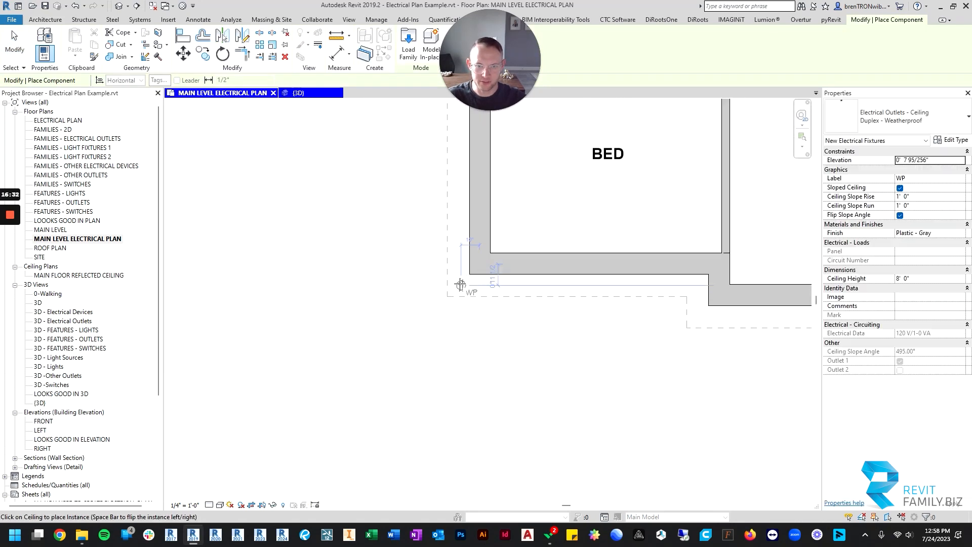
pyautogui.scroll(-4, 496, 310)
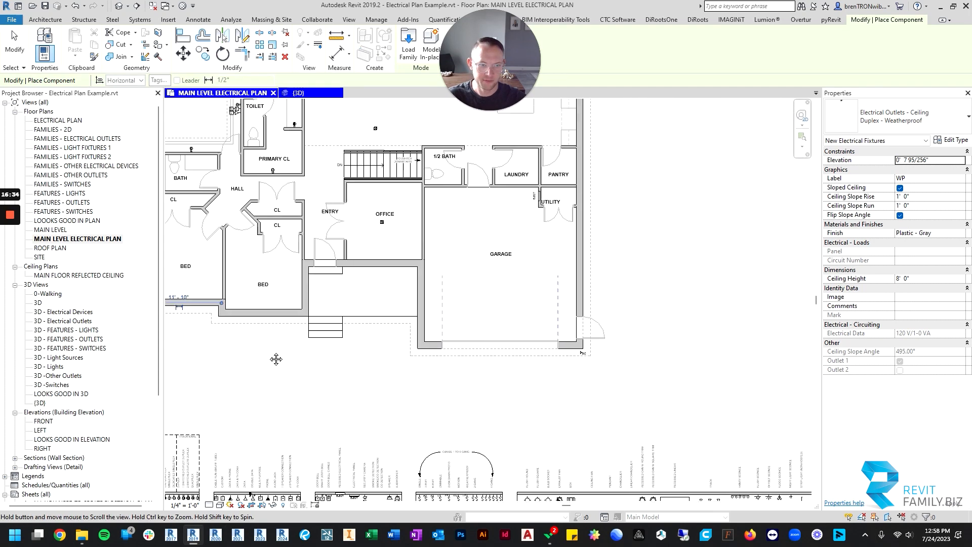
pyautogui.scroll(5, 379, 341)
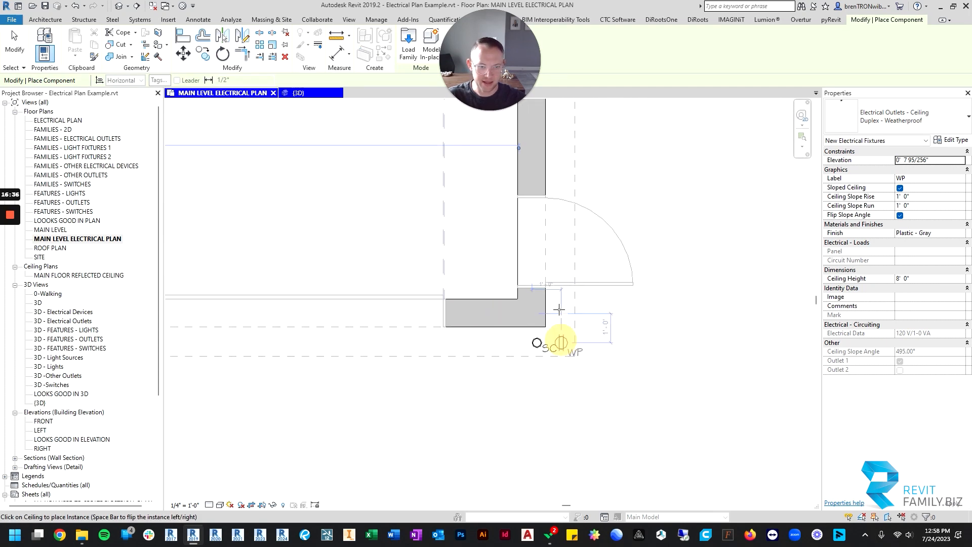
# - Place weatherproof ceiling duplex outlets under the overhang at the theater's outer rear corner and the primary bedroom's rear corner
pyautogui.scroll(-5, 559, 309)
pyautogui.scroll(3, 542, 152)
pyautogui.scroll(2, 540, 234)
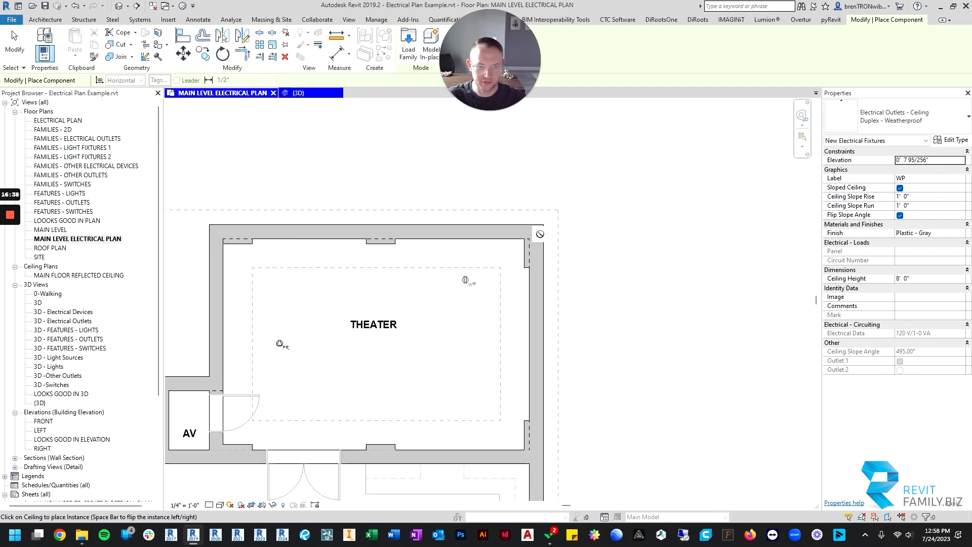
pyautogui.scroll(-5, 454, 260)
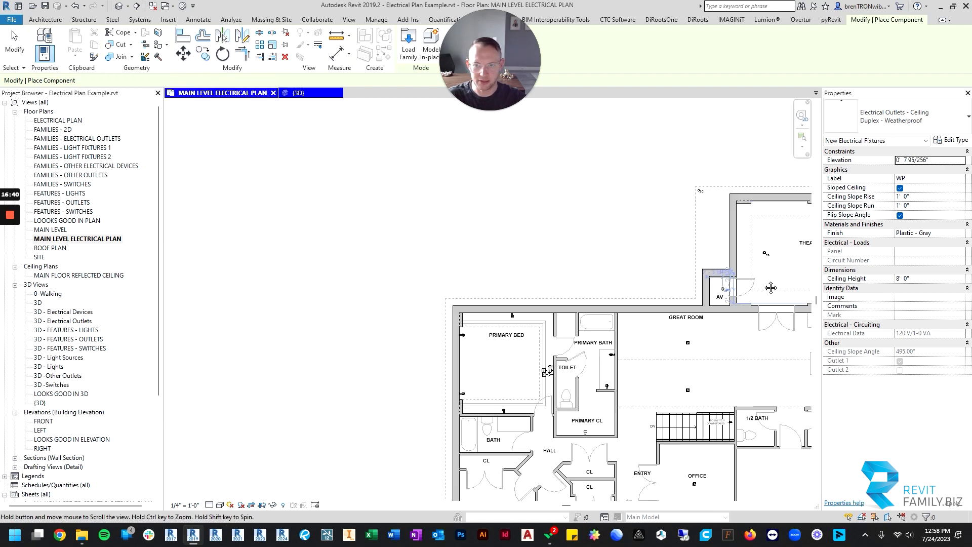
pyautogui.scroll(5, 457, 281)
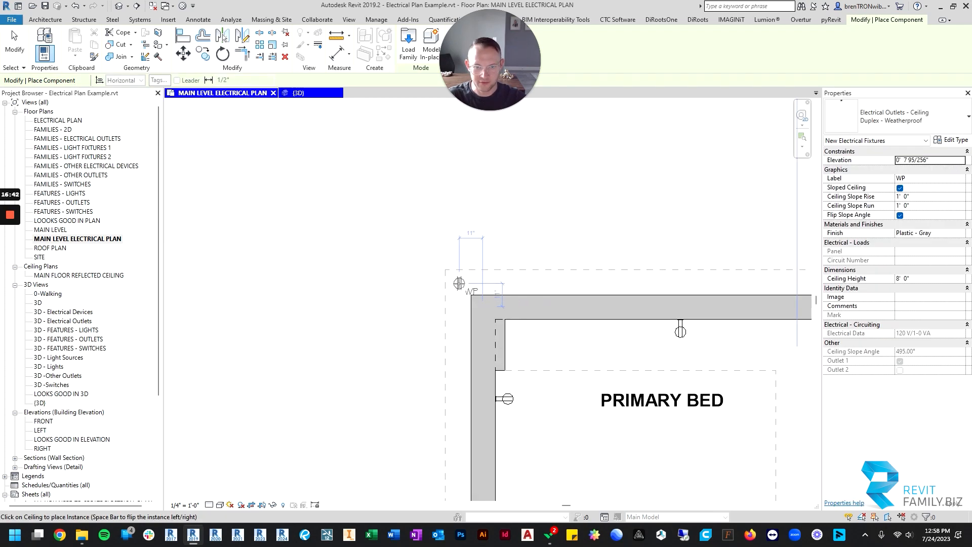
pyautogui.scroll(-8, 456, 253)
pyautogui.press('Escape')
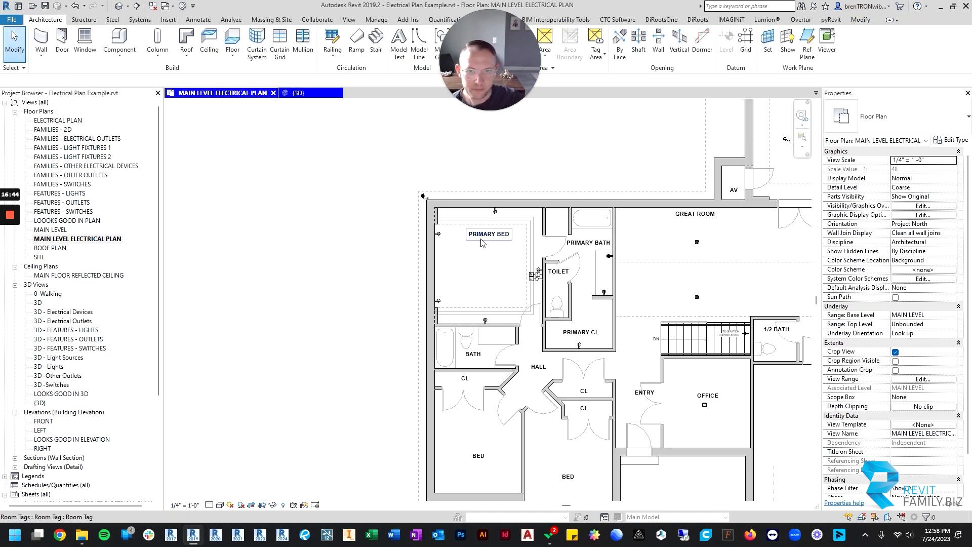
# - Switch to the 3D view and inspect a weatherproof ceiling outlet from below the roof overhang
pyautogui.moveTo(446, 201); pyautogui.dragTo(416, 170, button='middle')
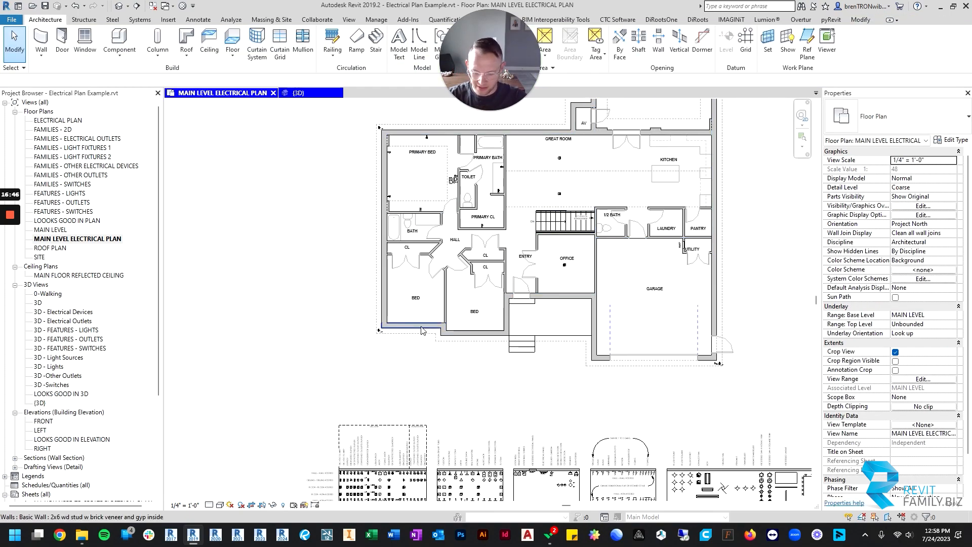
pyautogui.hotkey('ctrl', 'Tab')
pyautogui.scroll(-3, 422, 331)
pyautogui.keyDown('shift'); pyautogui.moveTo(345, 369); pyautogui.dragTo(699, 284, button='middle'); pyautogui.keyUp('shift')
pyautogui.scroll(9, 456, 251)
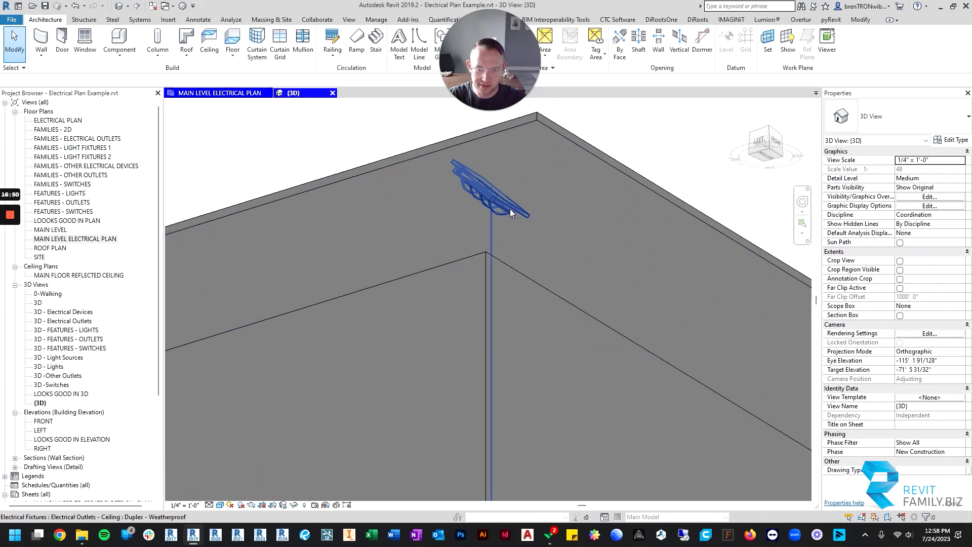
# - Select the four weatherproof ceiling outlets at the overhang corners together and turn off their Sloped Ceiling option
pyautogui.scroll(-4, 509, 208)
pyautogui.click(536, 212)
pyautogui.scroll(-2, 537, 213)
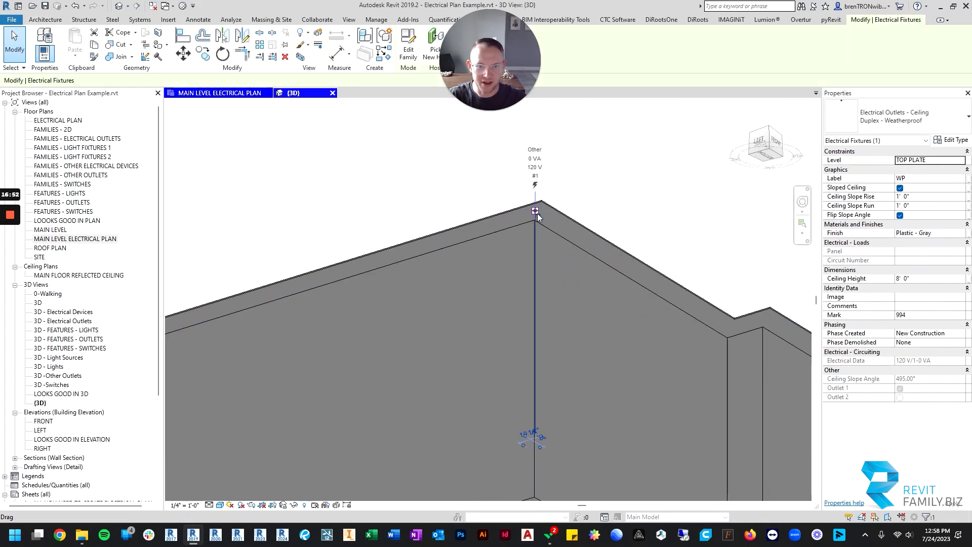
pyautogui.keyDown('shift'); pyautogui.moveTo(537, 213); pyautogui.dragTo(552, 297, button='middle'); pyautogui.keyUp('shift')
pyautogui.scroll(-1, 344, 291)
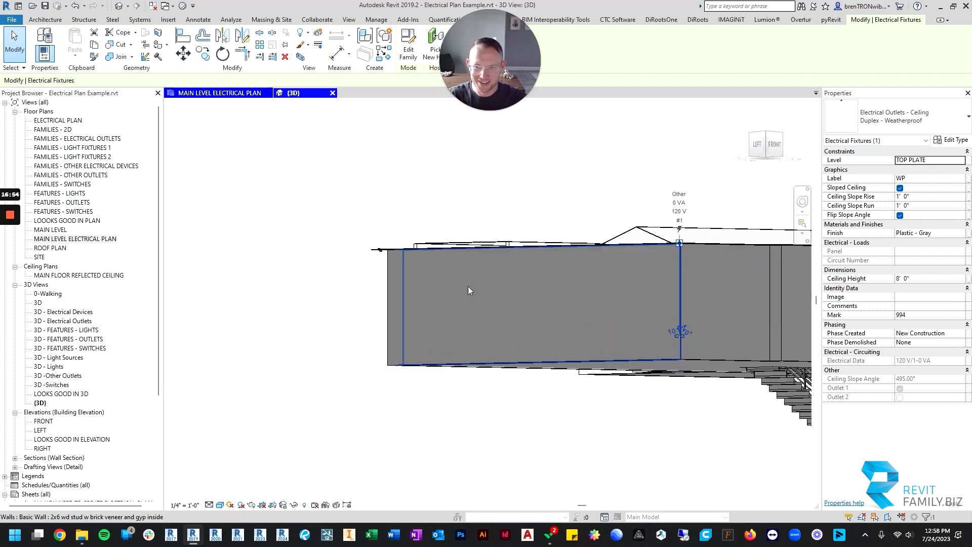
pyautogui.scroll(4, 395, 249)
pyautogui.keyDown('ctrl'); pyautogui.click(353, 251); pyautogui.keyUp('ctrl')
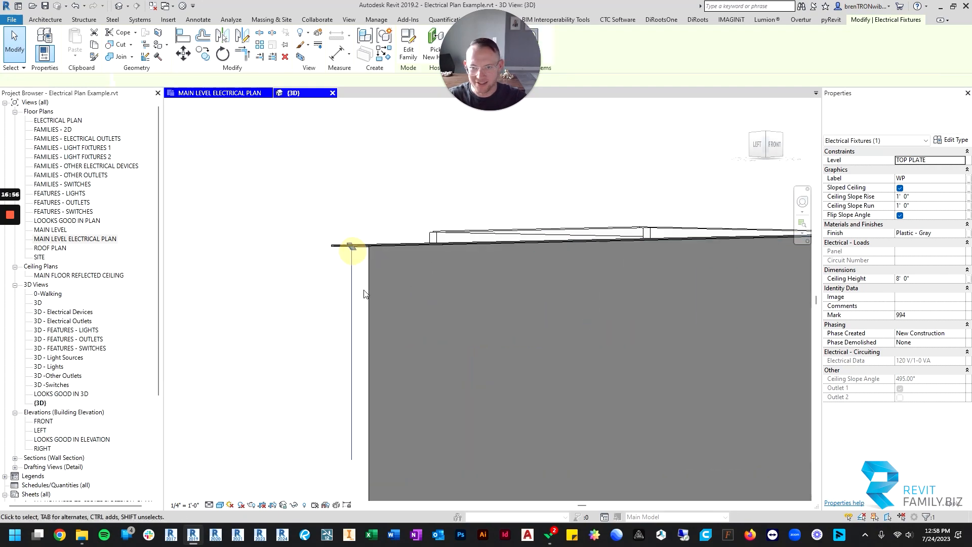
pyautogui.scroll(-4, 365, 294)
pyautogui.keyDown('shift'); pyautogui.moveTo(373, 296); pyautogui.dragTo(355, 418, button='middle'); pyautogui.keyUp('shift')
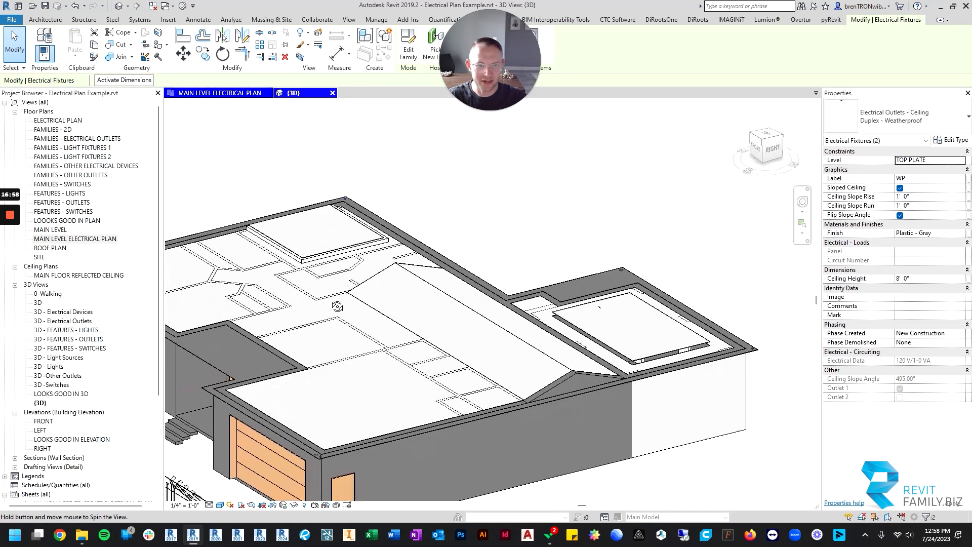
pyautogui.scroll(1, 356, 418)
pyautogui.scroll(6, 275, 434)
pyautogui.keyDown('ctrl'); pyautogui.click(283, 434); pyautogui.keyUp('ctrl')
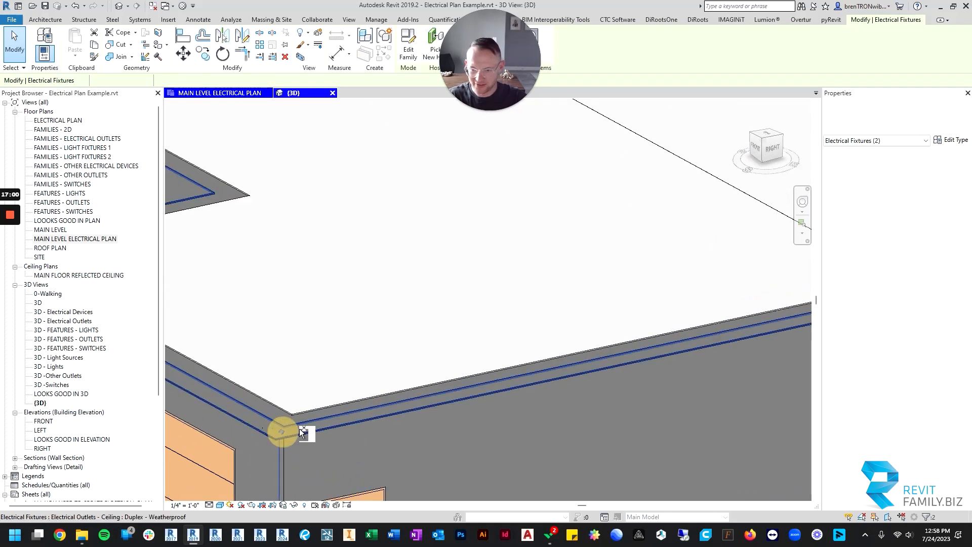
pyautogui.scroll(-2, 284, 430)
pyautogui.moveTo(717, 305); pyautogui.dragTo(432, 326, button='middle')
pyautogui.scroll(2, 506, 308)
pyautogui.moveTo(759, 263); pyautogui.dragTo(261, 342, button='middle')
pyautogui.scroll(3, 541, 282)
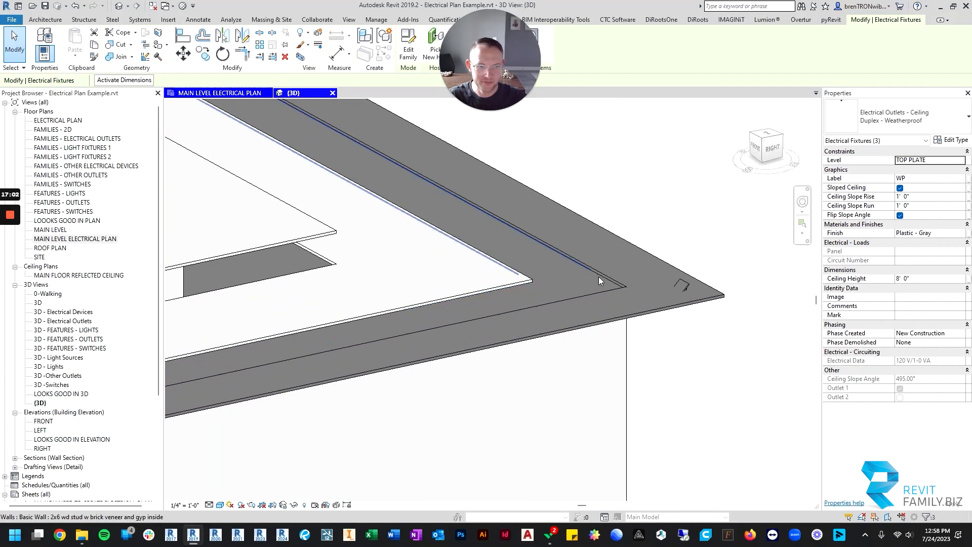
pyautogui.keyDown('ctrl'); pyautogui.click(683, 286); pyautogui.keyUp('ctrl')
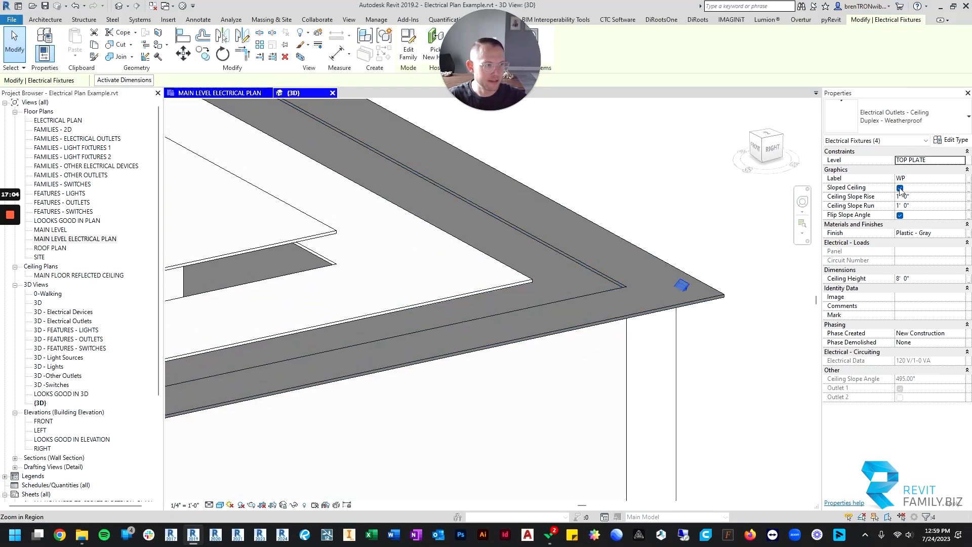
pyautogui.click(598, 174)
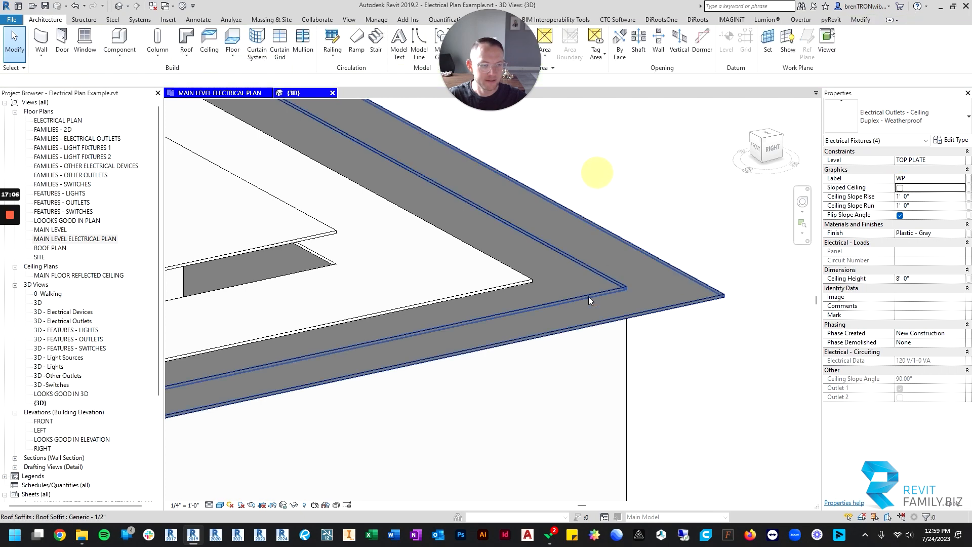
# - Examine from below how the weatherproof outlets and security cameras sit on the roof soffit around the house
pyautogui.scroll(-1, 566, 325)
pyautogui.click(564, 321)
pyautogui.keyDown('shift'); pyautogui.moveTo(564, 322); pyautogui.dragTo(436, 250, button='middle'); pyautogui.keyUp('shift')
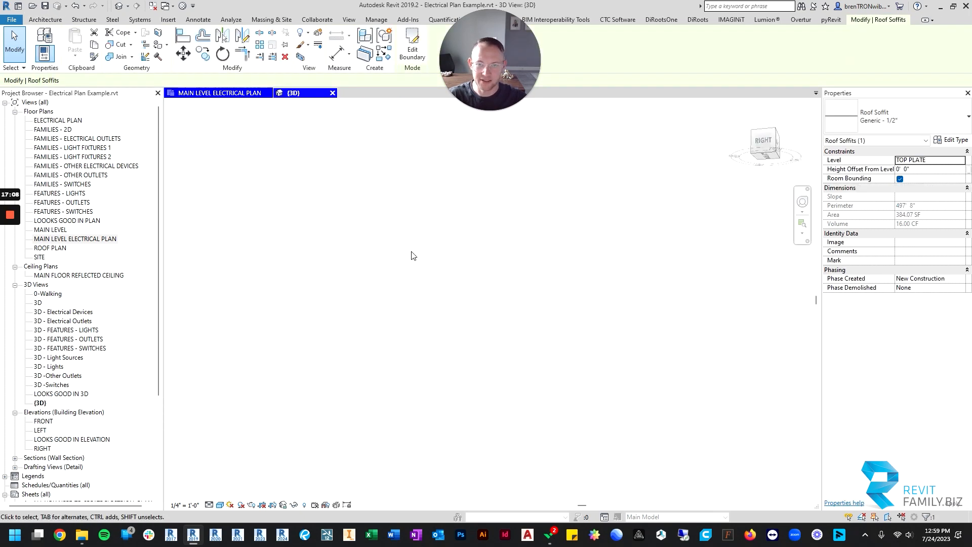
pyautogui.scroll(-3, 412, 256)
pyautogui.moveTo(368, 211); pyautogui.dragTo(646, 437, button='middle')
pyautogui.click(647, 437)
pyautogui.scroll(2, 477, 221)
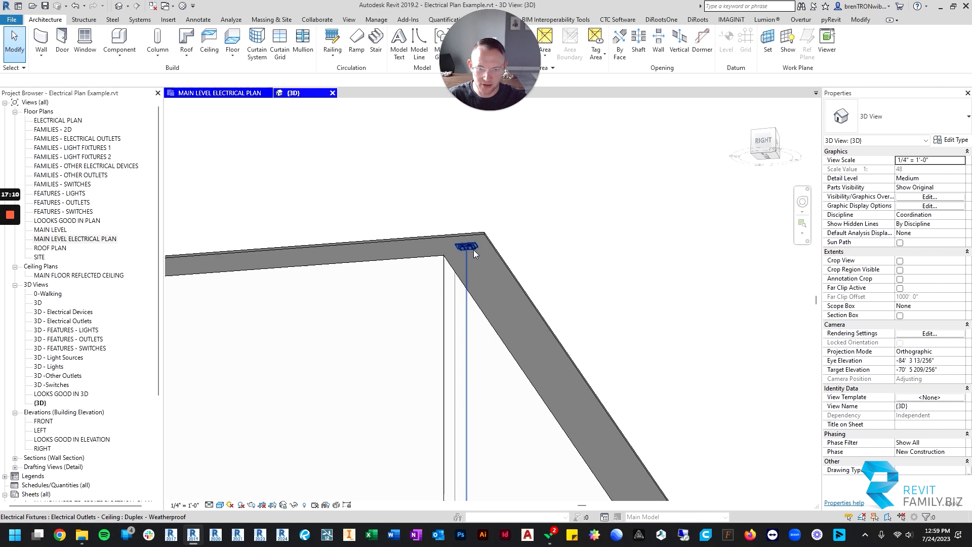
pyautogui.scroll(3, 423, 281)
pyautogui.scroll(2, 448, 224)
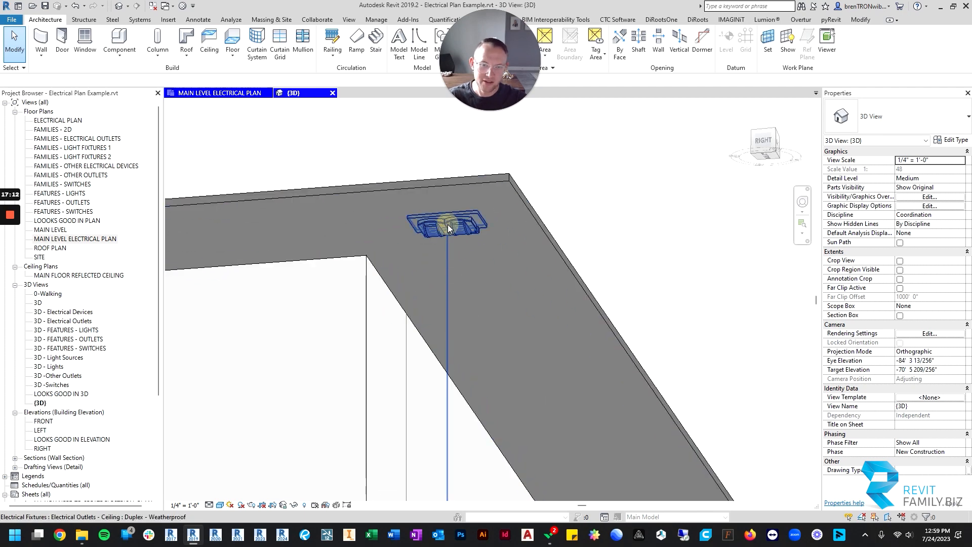
pyautogui.click(447, 223)
pyautogui.click(623, 235)
pyautogui.scroll(-5, 624, 235)
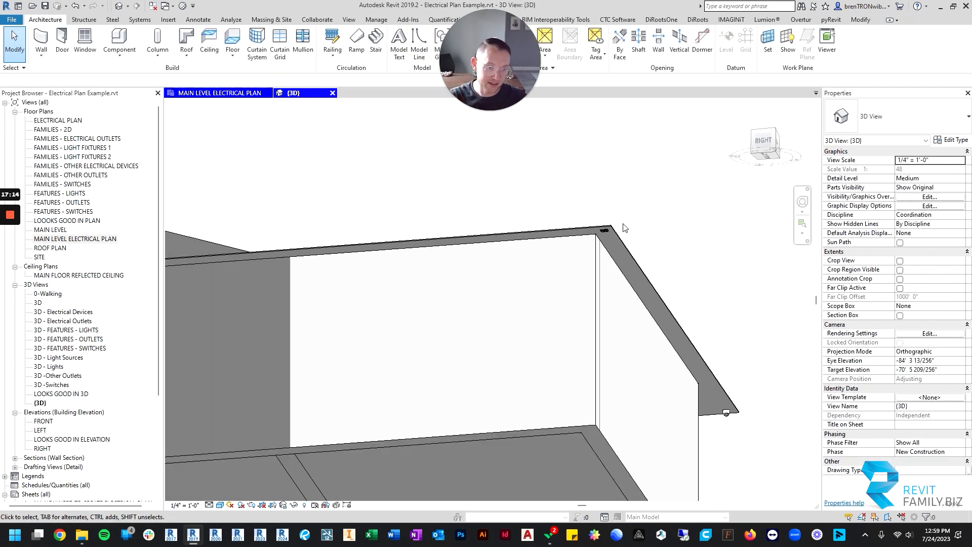
pyautogui.keyDown('shift'); pyautogui.moveTo(529, 207); pyautogui.dragTo(403, 293, button='middle'); pyautogui.keyUp('shift')
pyautogui.scroll(-6, 403, 292)
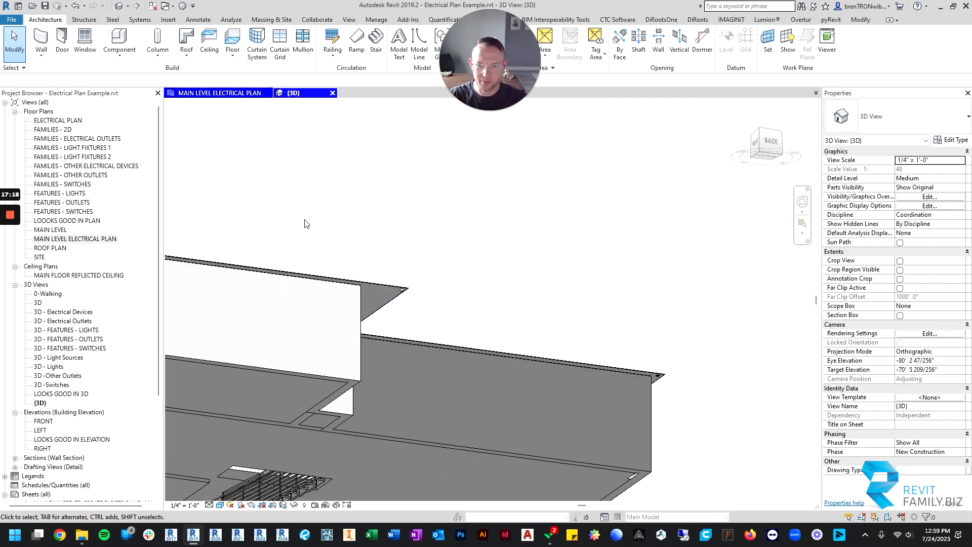
pyautogui.keyDown('shift'); pyautogui.moveTo(305, 222); pyautogui.dragTo(393, 309, button='middle'); pyautogui.keyUp('shift')
# - Return to the main level electrical plan and start a similar component from the ceiling smoke detector sample under Other Electrical Devices
pyautogui.click(237, 94)
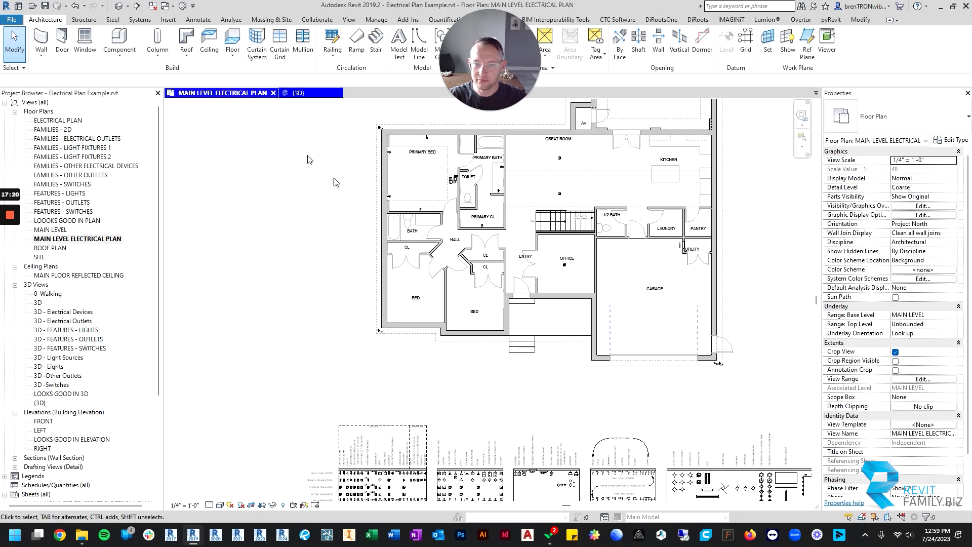
pyautogui.scroll(-3, 455, 396)
pyautogui.scroll(5, 455, 396)
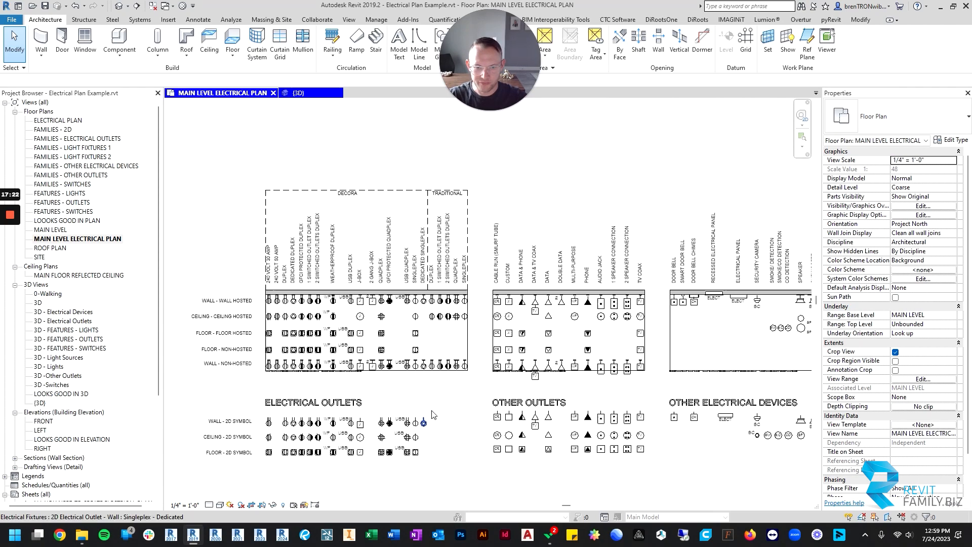
pyautogui.moveTo(627, 366); pyautogui.dragTo(431, 340, button='middle')
pyautogui.scroll(3, 524, 267)
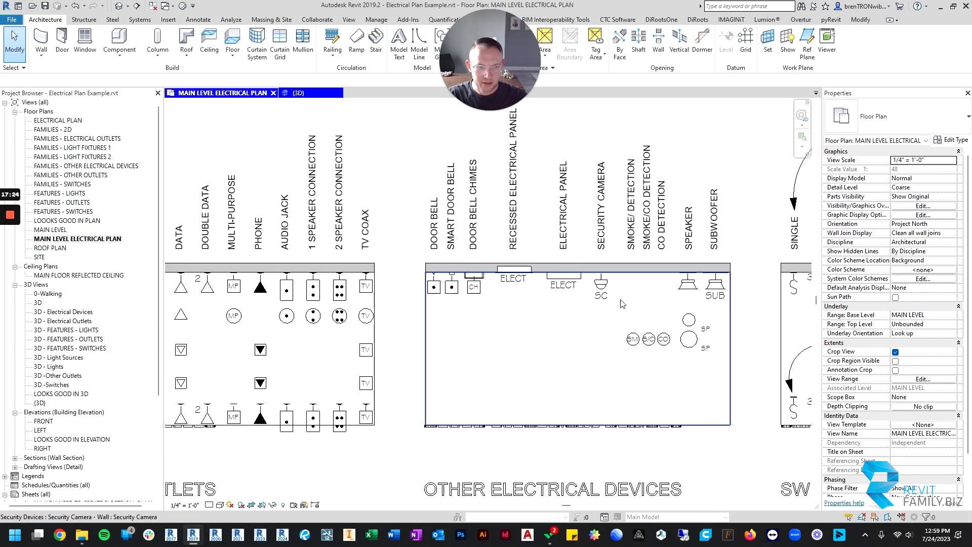
pyautogui.moveTo(663, 340); pyautogui.dragTo(504, 334, button='middle')
pyautogui.scroll(3, 519, 309)
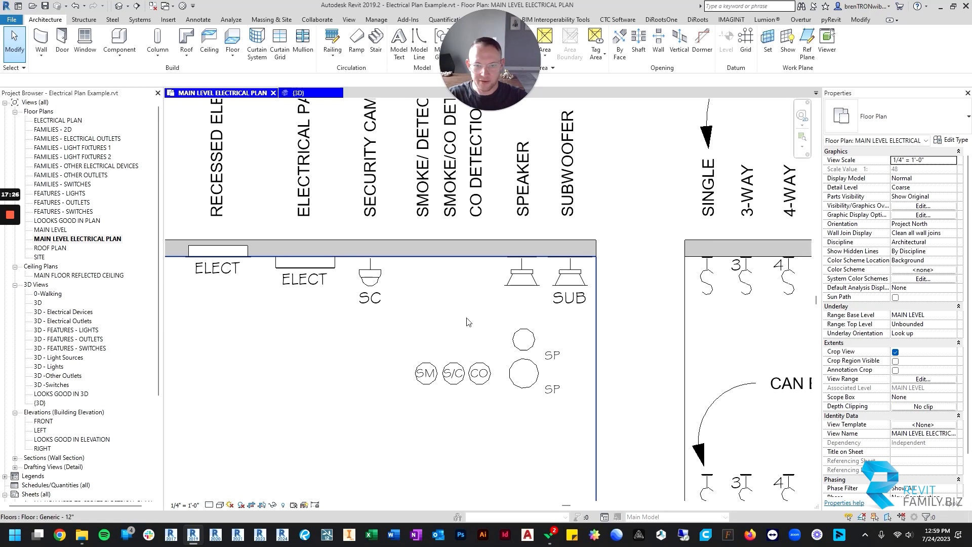
pyautogui.moveTo(406, 328); pyautogui.dragTo(451, 330, button='middle')
pyautogui.click(476, 367)
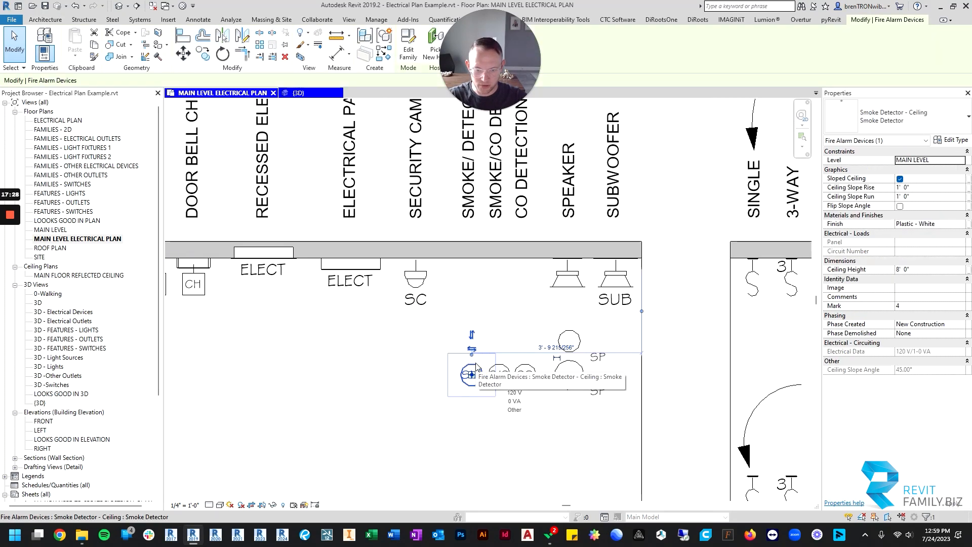
pyautogui.press('c')
pyautogui.press('s')
# - Place a ceiling smoke detector in the primary bedroom, just inside the door from the hall
pyautogui.scroll(-4, 486, 344)
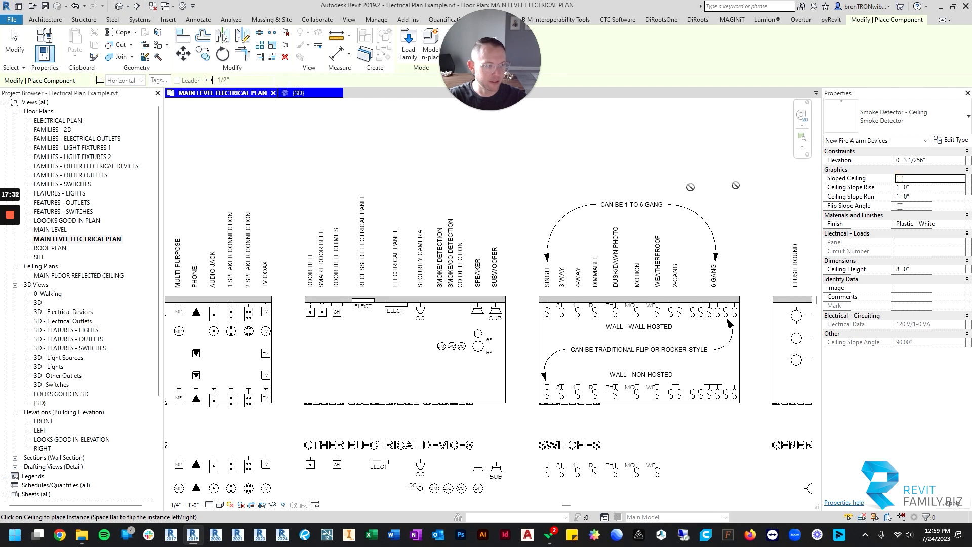
pyautogui.scroll(-6, 423, 230)
pyautogui.moveTo(425, 207); pyautogui.dragTo(451, 448, button='middle')
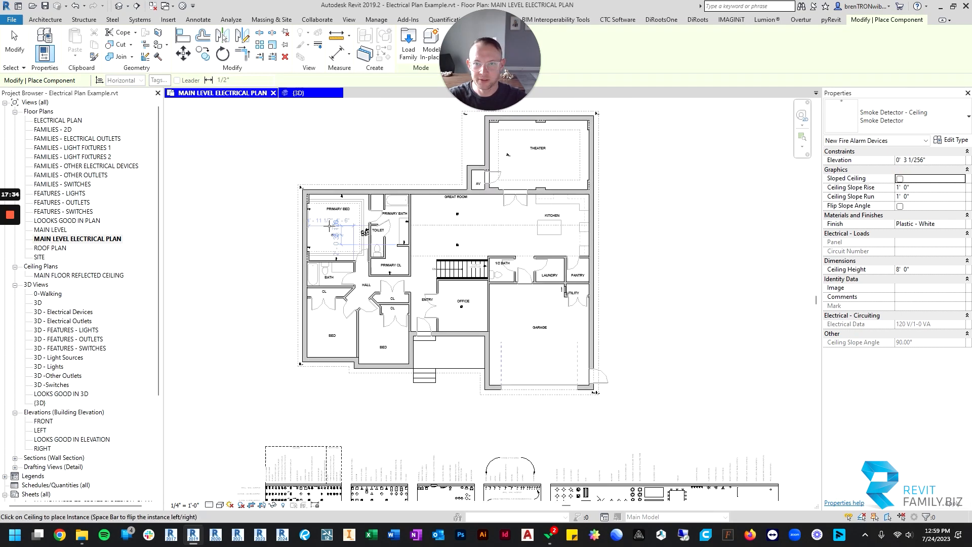
pyautogui.scroll(4, 330, 209)
pyautogui.scroll(5, 370, 293)
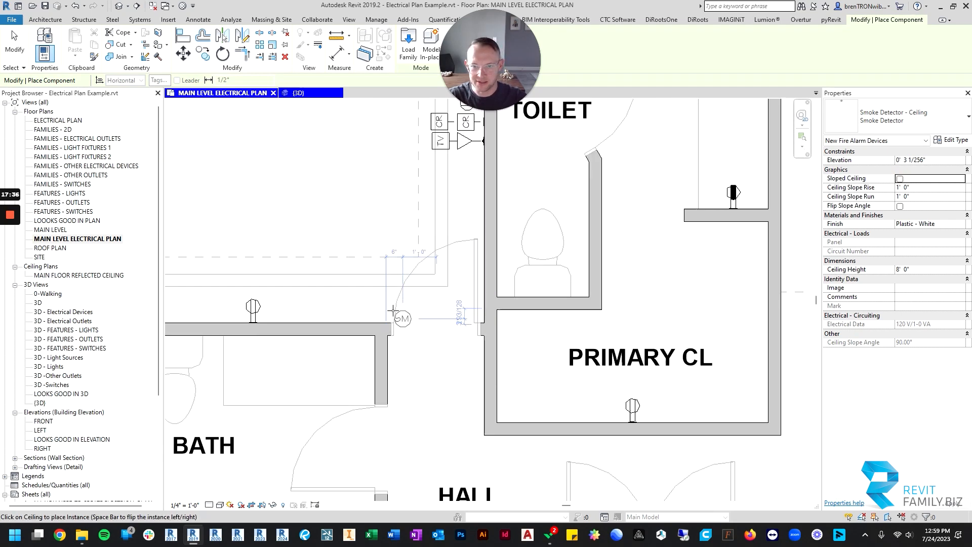
pyautogui.click(370, 293)
pyautogui.press('Escape')
pyautogui.scroll(-4, 455, 204)
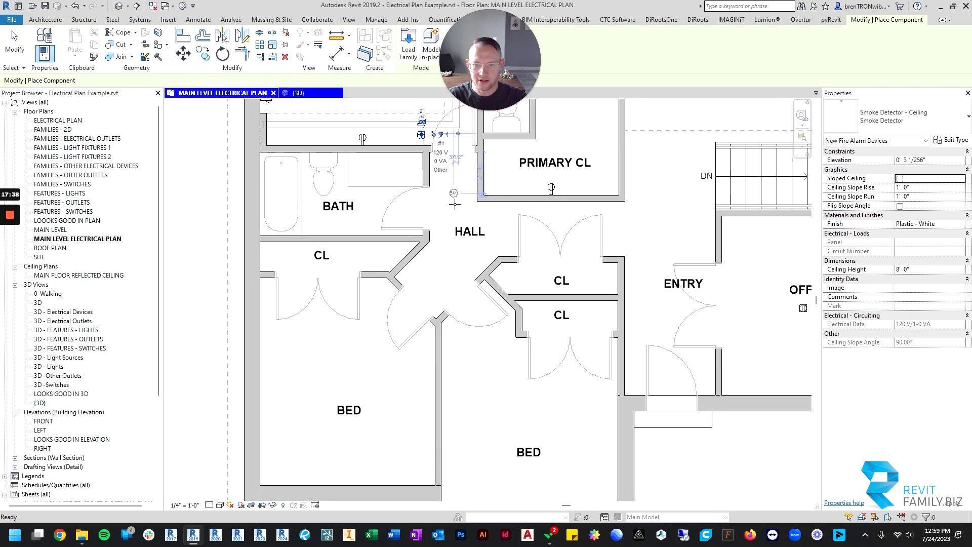
# - Place ceiling smoke detectors inside the two bedrooms near their doors and in the office
pyautogui.click(375, 313)
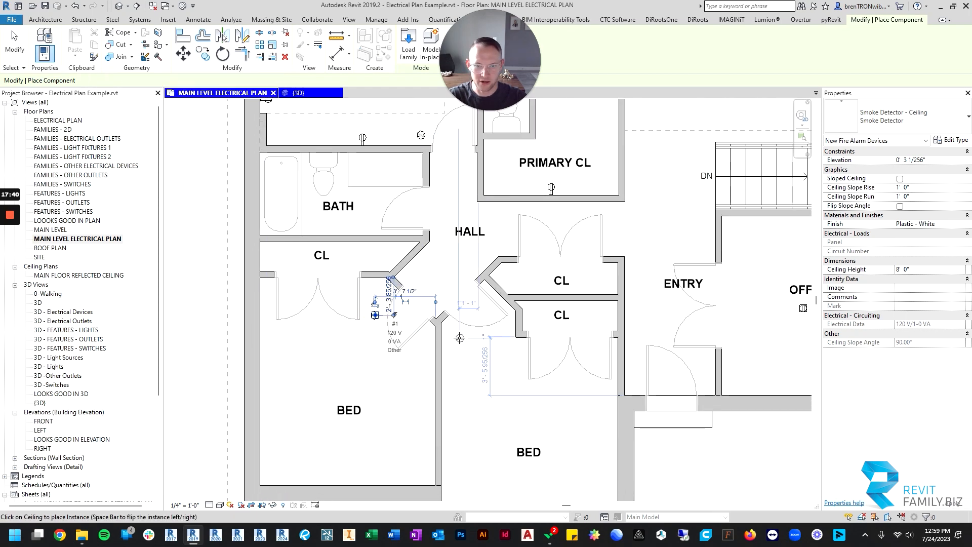
pyautogui.scroll(-5, 457, 335)
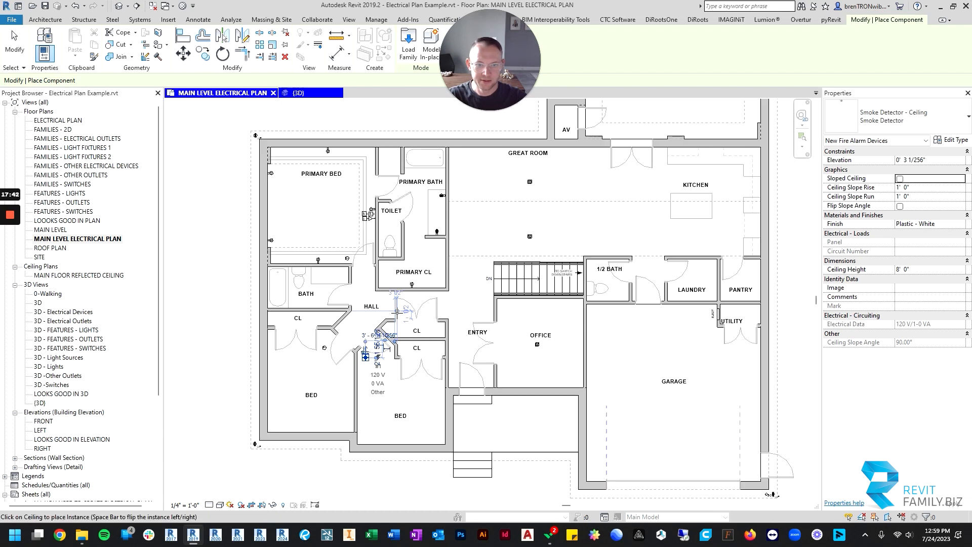
pyautogui.scroll(3, 465, 331)
pyautogui.scroll(2, 464, 332)
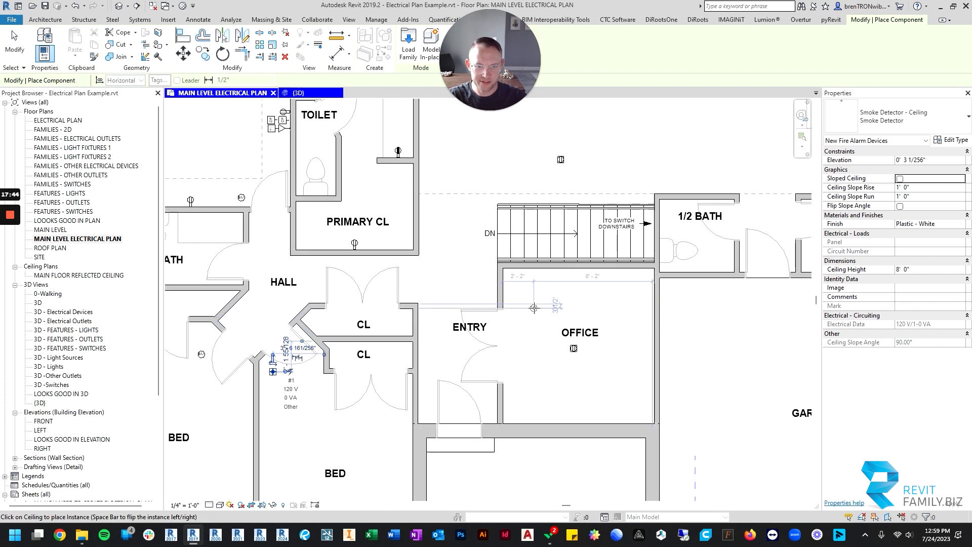
pyautogui.scroll(-4, 501, 298)
pyautogui.scroll(2, 473, 275)
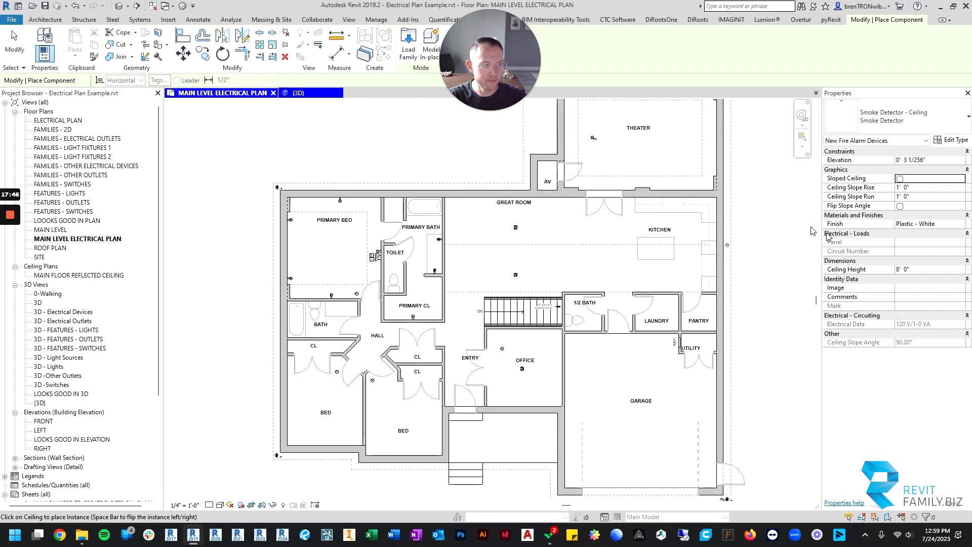
# - Switch the detector type to Smoke & Carbon Monoxide Detector and place one in the hall and one in the entry
pyautogui.click(899, 120)
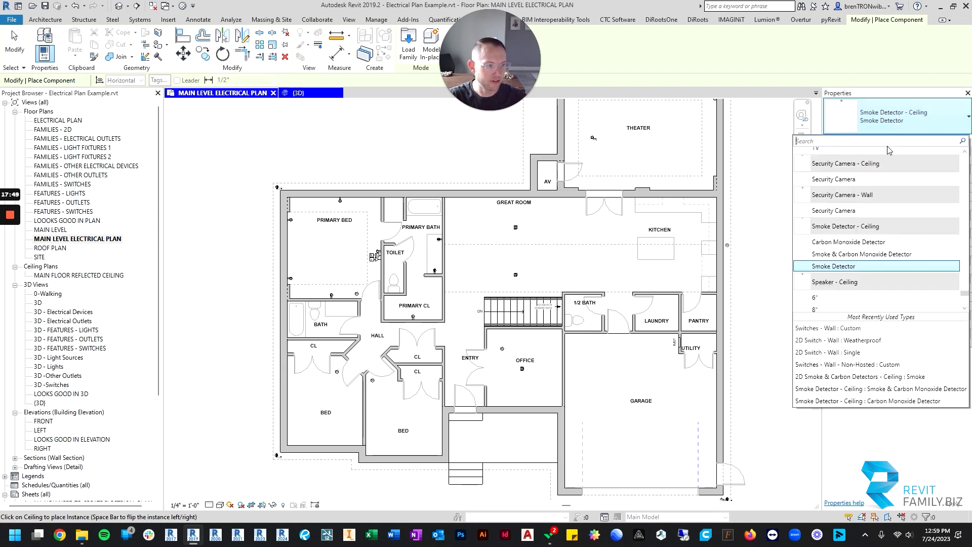
pyautogui.click(838, 257)
pyautogui.scroll(5, 354, 324)
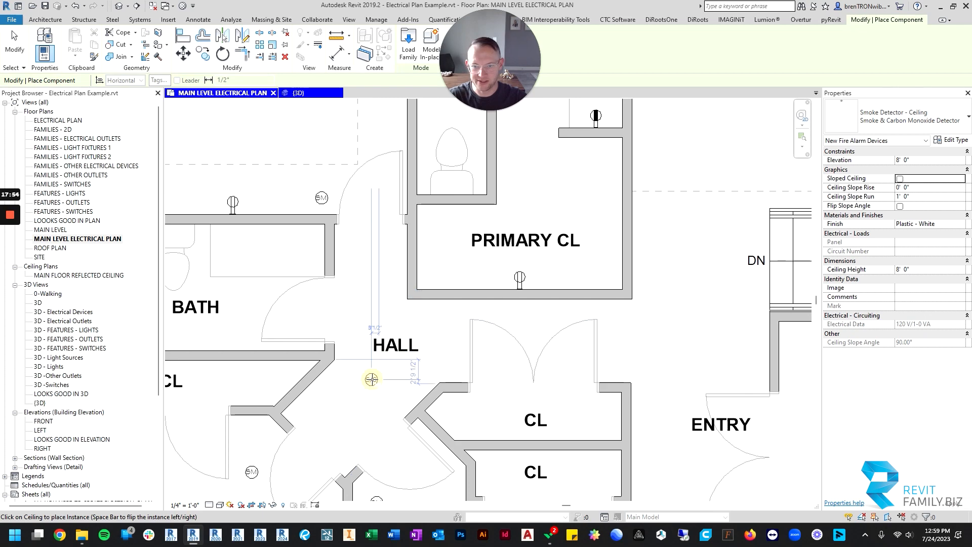
pyautogui.scroll(-6, 414, 359)
pyautogui.scroll(4, 324, 365)
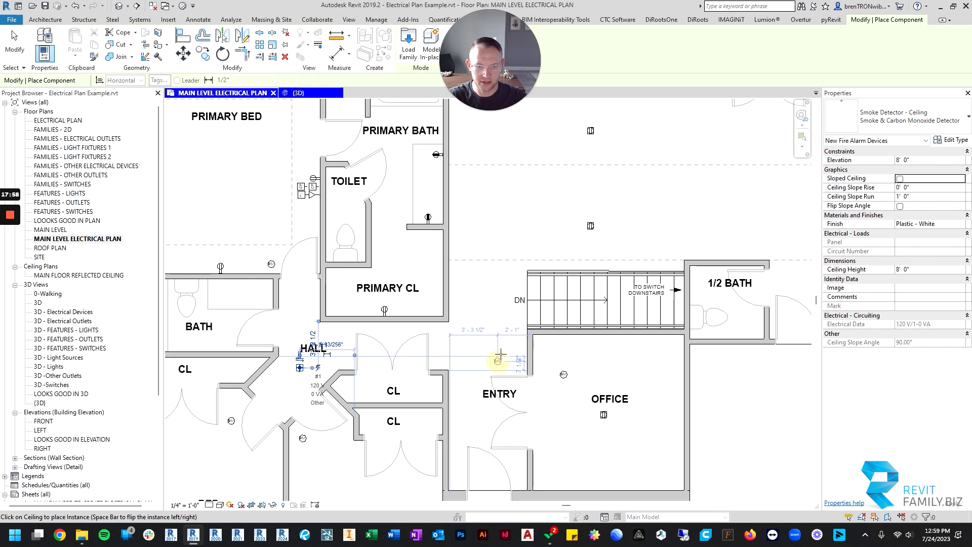
pyautogui.scroll(-5, 455, 329)
pyautogui.press('Escape')
pyautogui.press('Escape')
pyautogui.scroll(5, 334, 263)
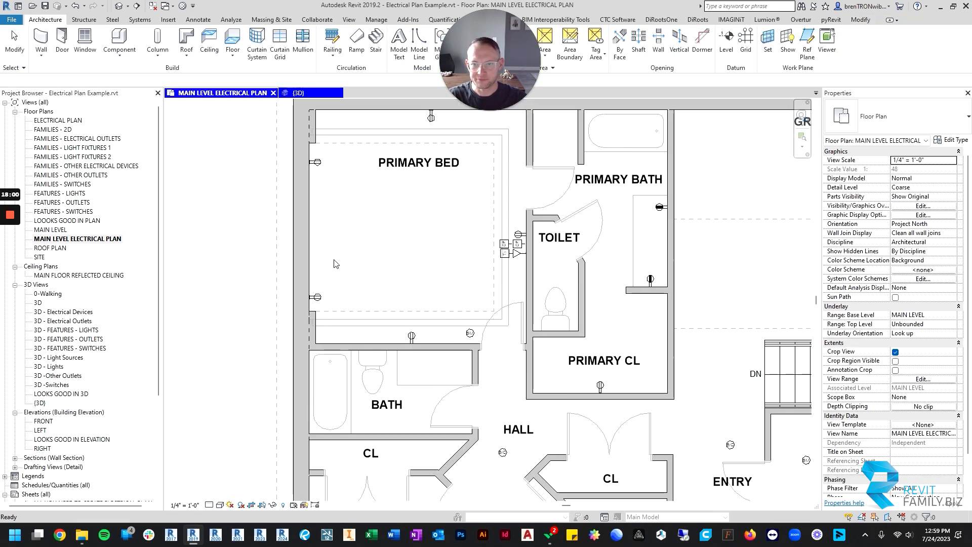
pyautogui.scroll(3, 493, 274)
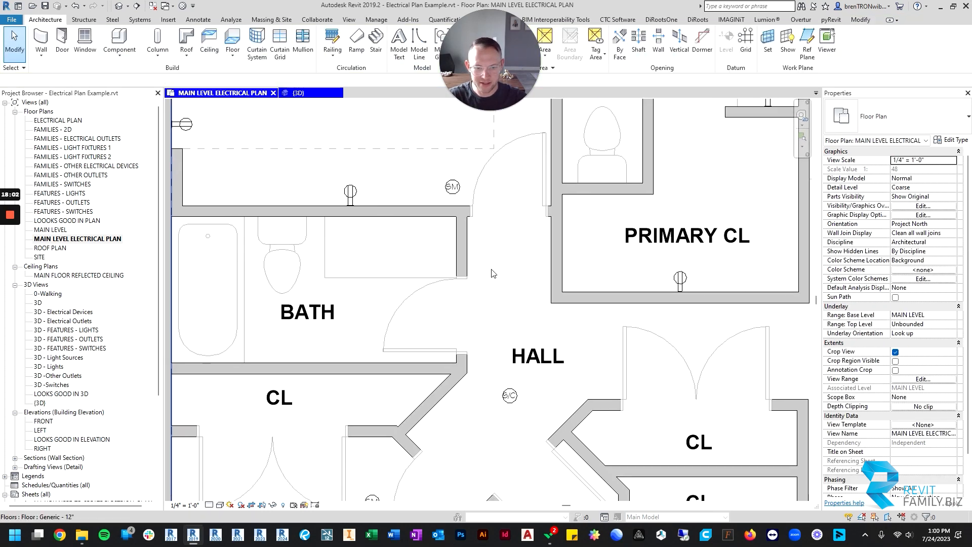
pyautogui.scroll(4, 517, 354)
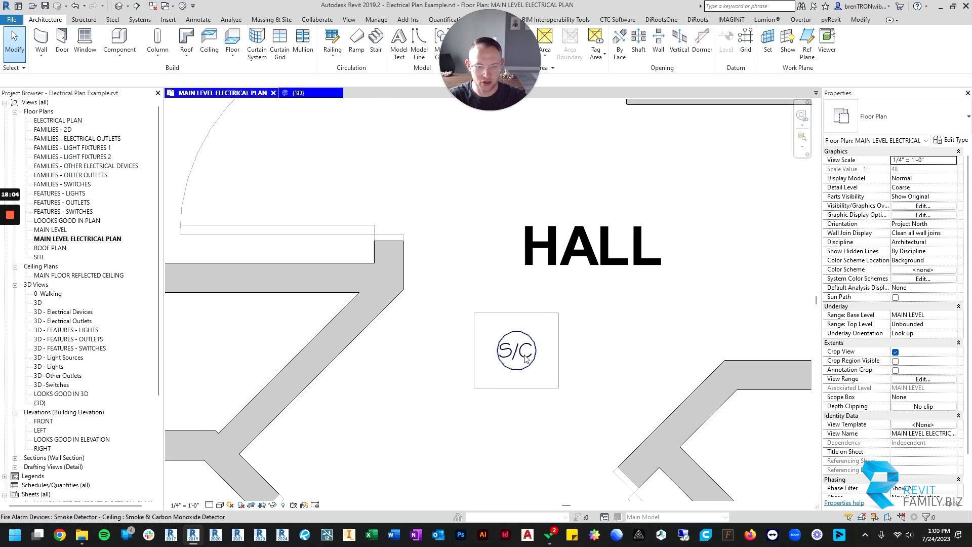
# - Create a similar Smart Door Bell from the sample devices and place it on the exterior wall beside the front door
pyautogui.scroll(-8, 525, 357)
pyautogui.moveTo(626, 288); pyautogui.dragTo(429, 189, button='middle')
pyautogui.scroll(-3, 461, 328)
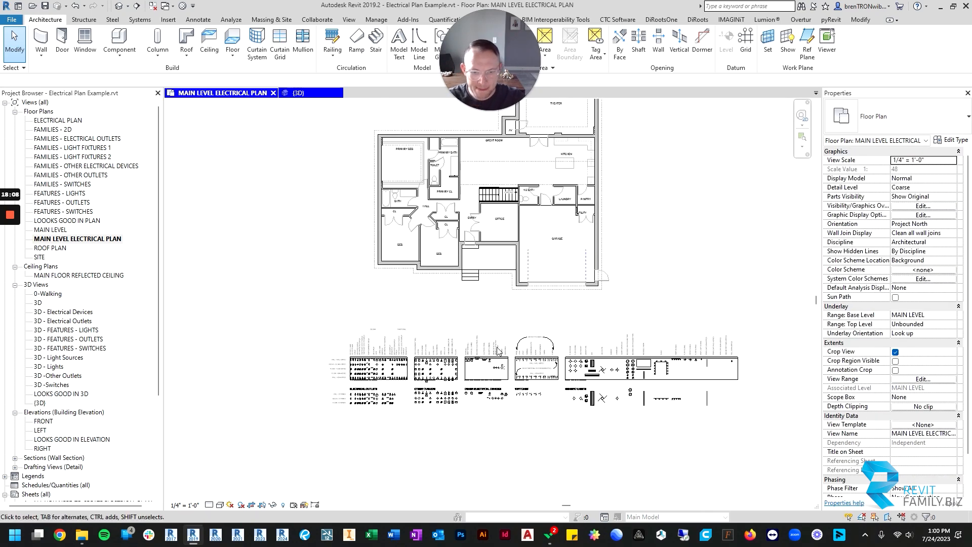
pyautogui.scroll(2, 497, 369)
pyautogui.scroll(5, 483, 367)
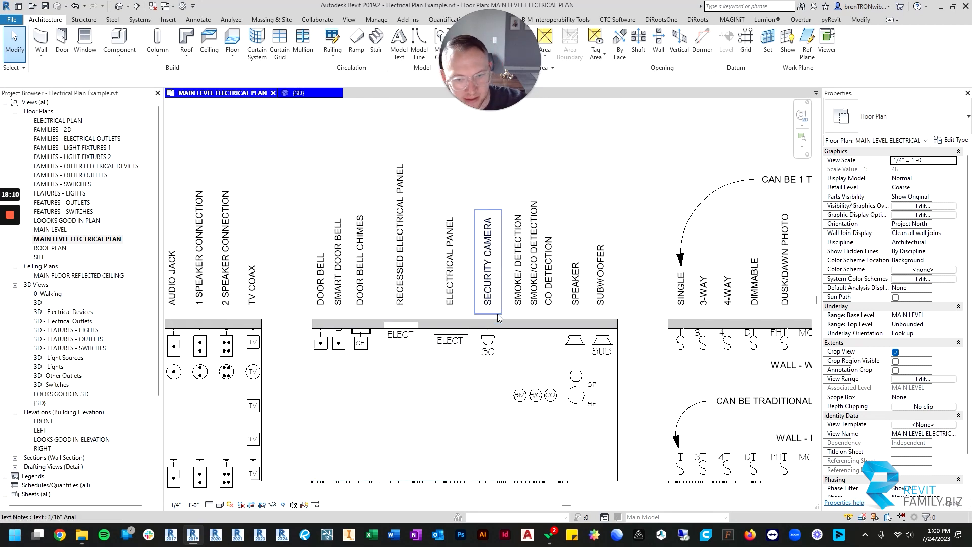
pyautogui.scroll(3, 323, 347)
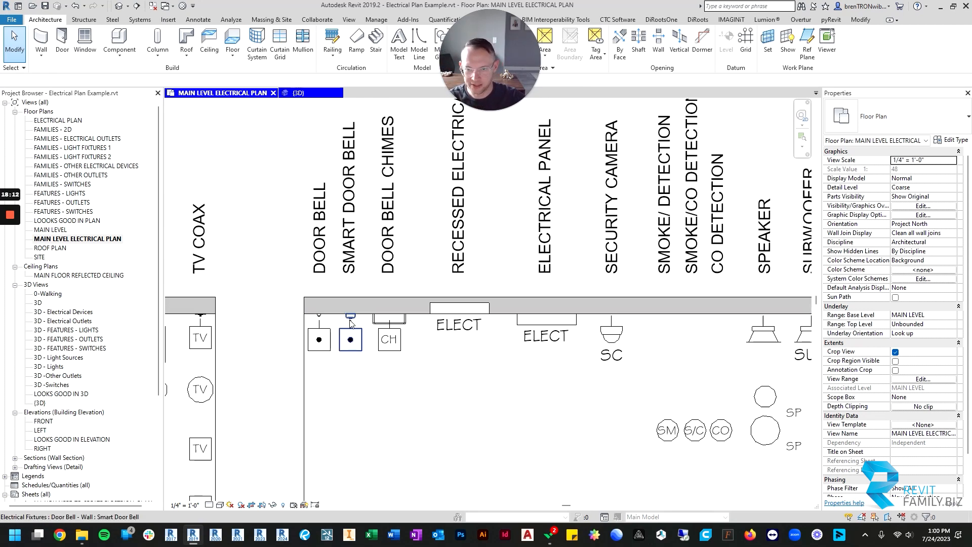
pyautogui.click(350, 323)
pyautogui.scroll(-5, 465, 224)
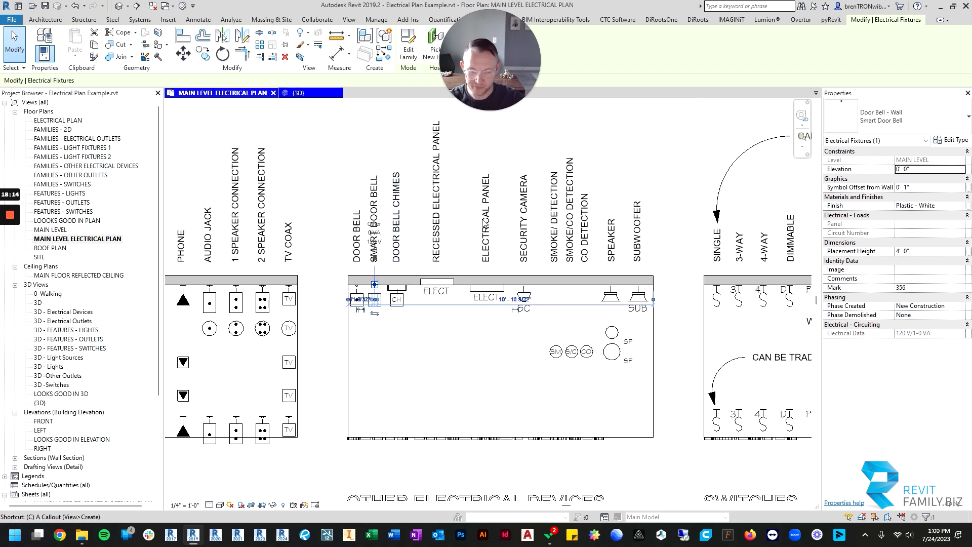
pyautogui.press('c')
pyautogui.press('s')
pyautogui.moveTo(502, 183); pyautogui.dragTo(469, 434, button='middle')
pyautogui.moveTo(393, 154); pyautogui.dragTo(399, 343, button='middle')
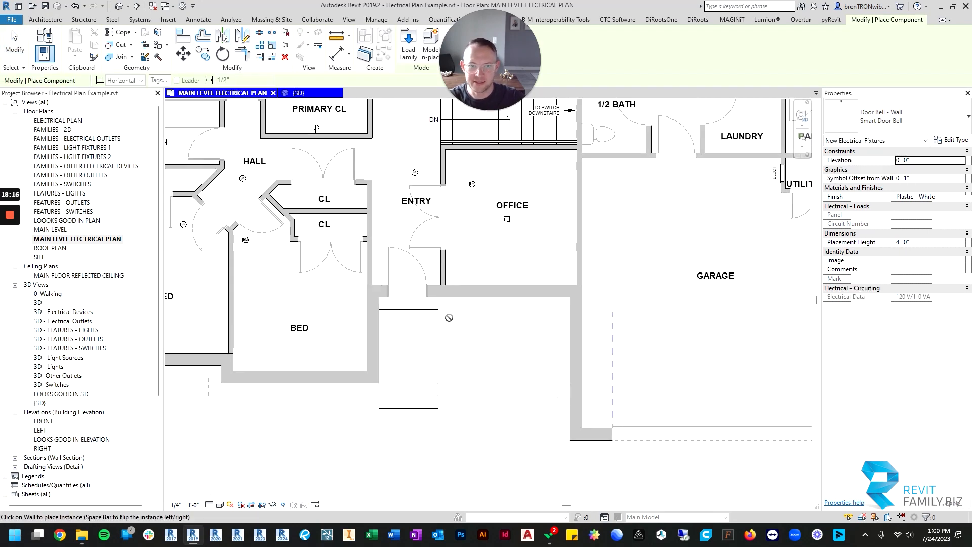
pyautogui.scroll(2, 449, 317)
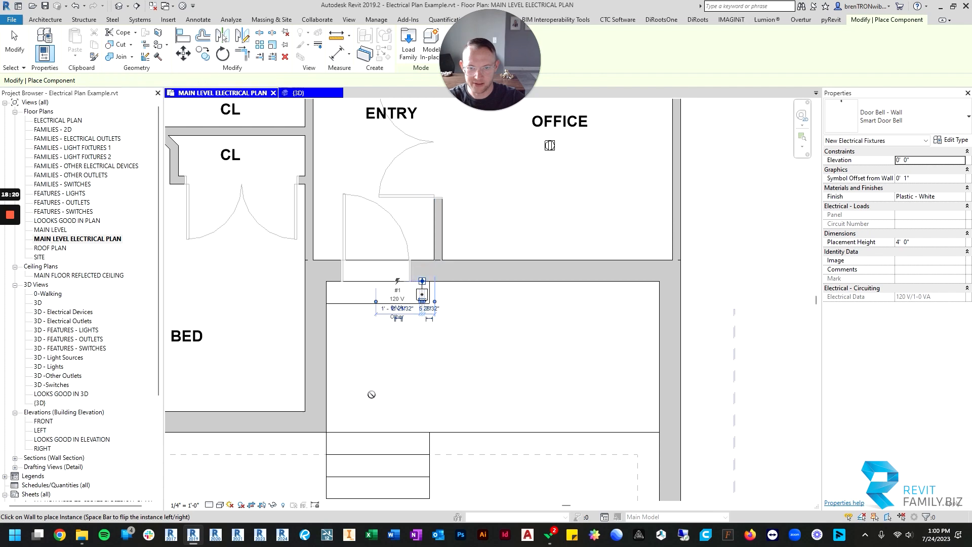
# - Change the type to Door Bell Chimes and place it on the hall-side closet wall at the corner near the entry
pyautogui.scroll(-2, 371, 394)
pyautogui.moveTo(434, 379); pyautogui.dragTo(503, 208, button='middle')
pyautogui.moveTo(436, 413); pyautogui.dragTo(489, 249, button='middle')
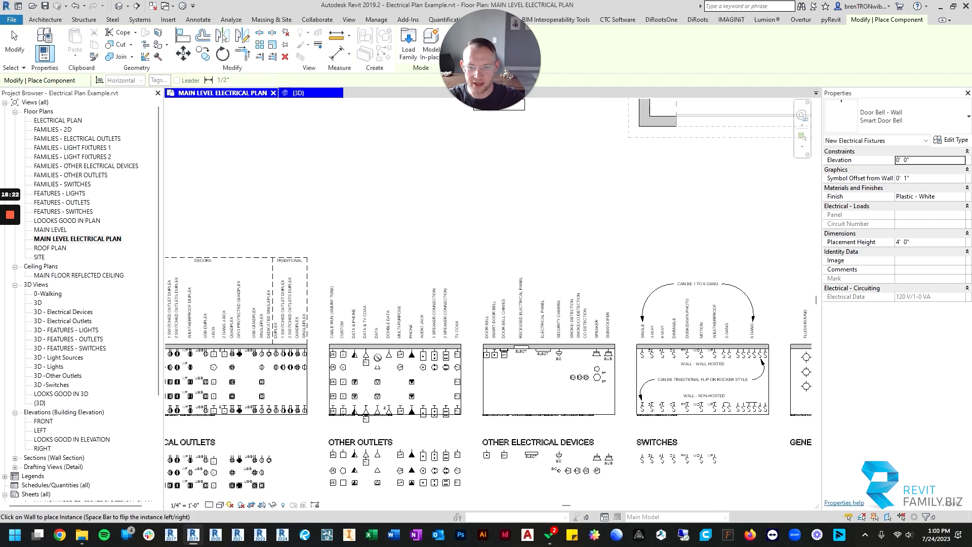
pyautogui.click(941, 104)
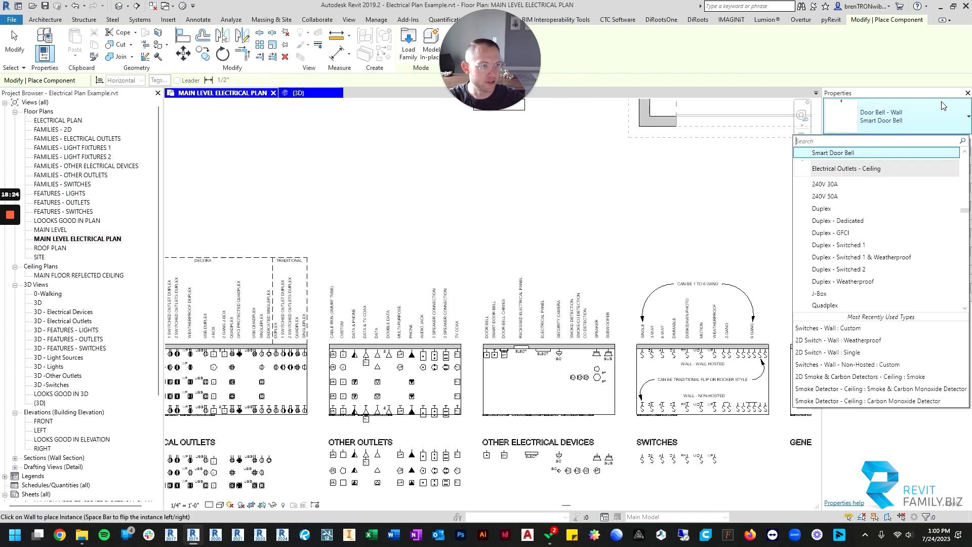
pyautogui.scroll(2, 858, 175)
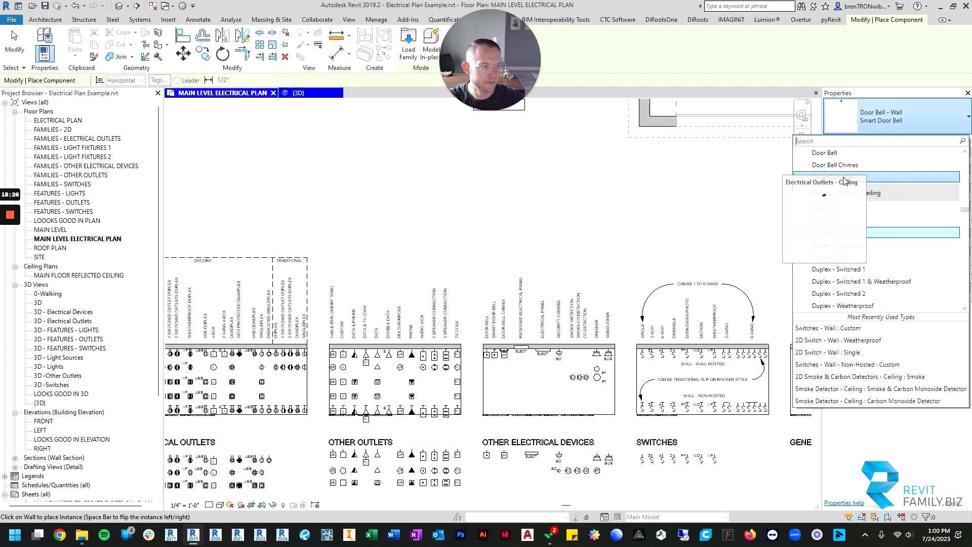
pyautogui.click(843, 189)
pyautogui.scroll(-2, 441, 210)
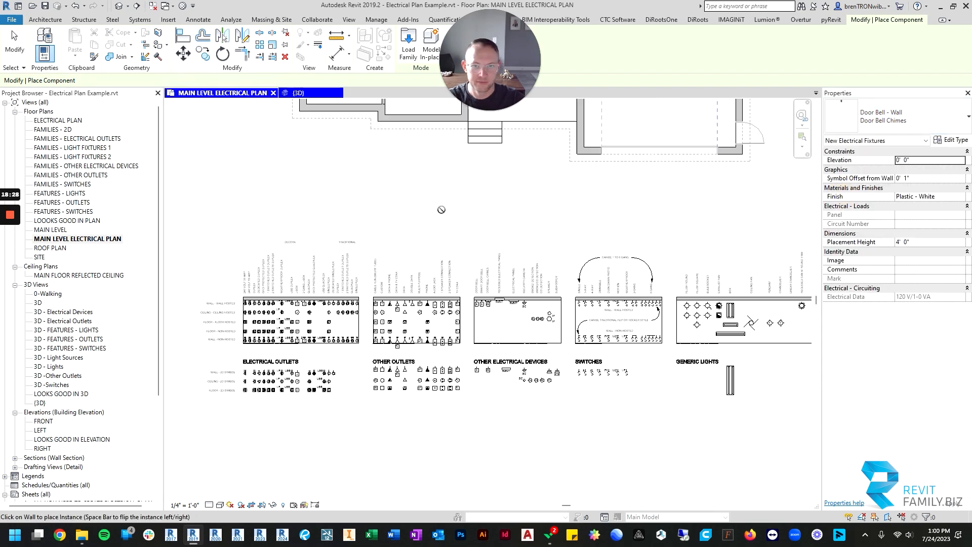
pyautogui.moveTo(440, 211); pyautogui.dragTo(458, 400, button='middle')
pyautogui.scroll(5, 478, 226)
pyautogui.scroll(1, 547, 217)
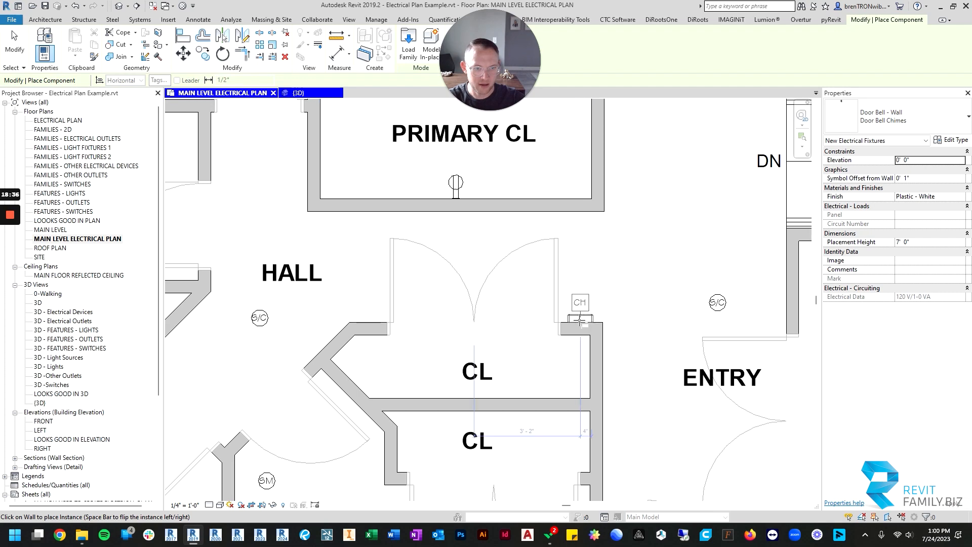
pyautogui.click(579, 320)
pyautogui.scroll(-4, 557, 324)
pyautogui.press('Escape')
pyautogui.press('Escape')
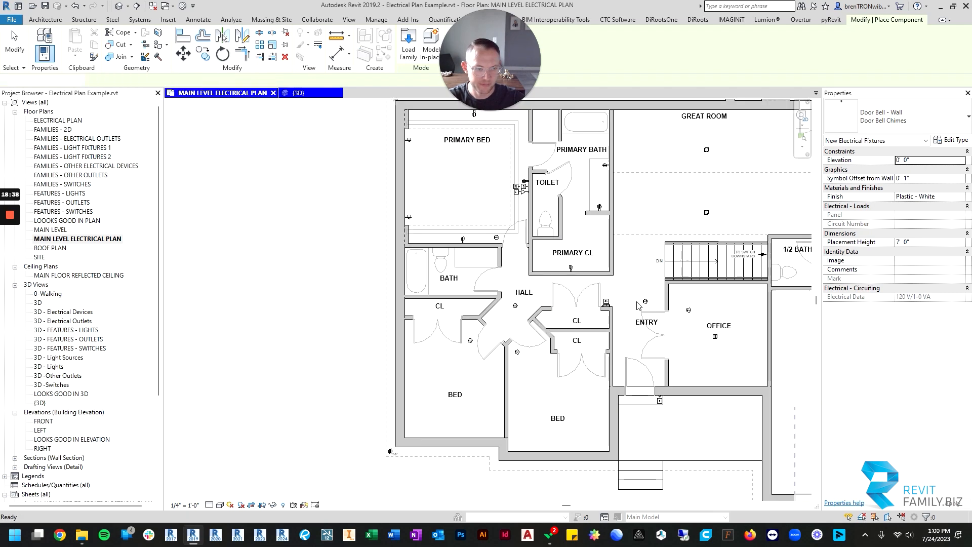
# - Create similar wall speakers from the sample Speaker and place three along the theater's east wall, at its middle and near both ends
pyautogui.scroll(1, 524, 354)
pyautogui.scroll(4, 541, 398)
pyautogui.scroll(-5, 490, 210)
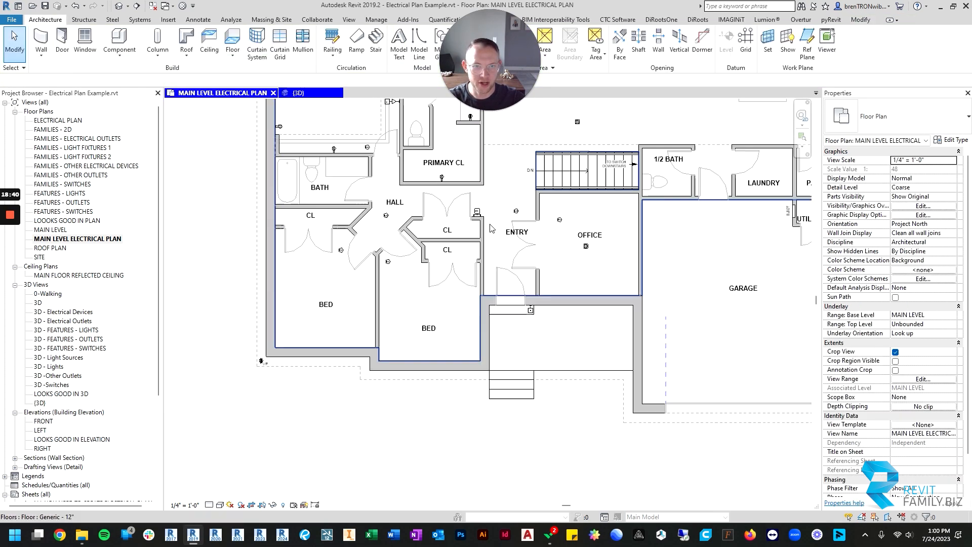
pyautogui.scroll(-3, 593, 283)
pyautogui.scroll(7, 560, 320)
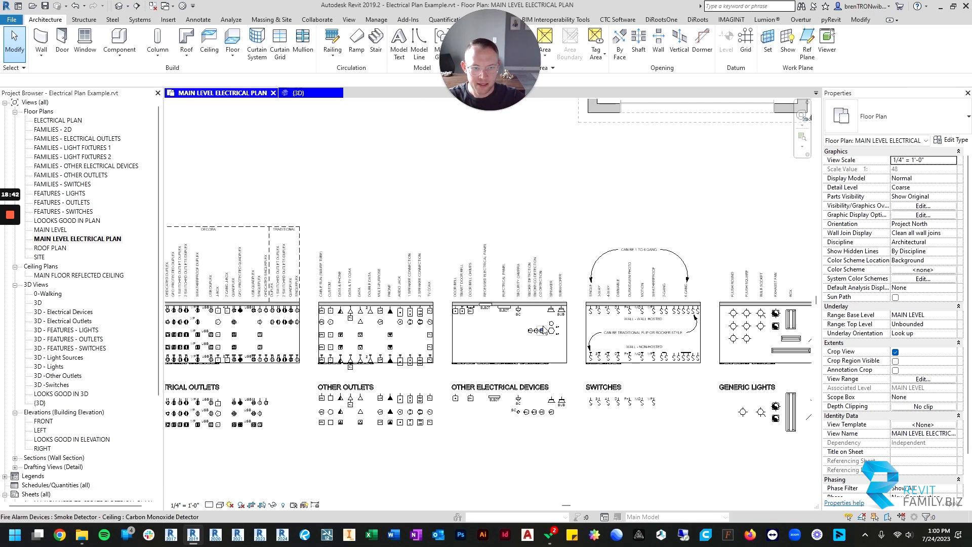
pyautogui.click(558, 290)
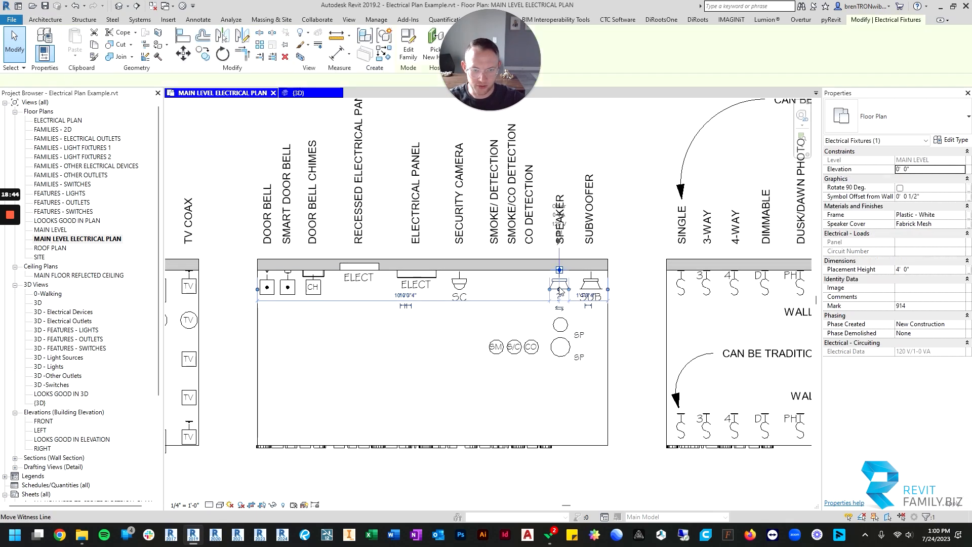
pyautogui.press('c')
pyautogui.press('s')
pyautogui.scroll(-3, 529, 271)
pyautogui.scroll(-3, 532, 248)
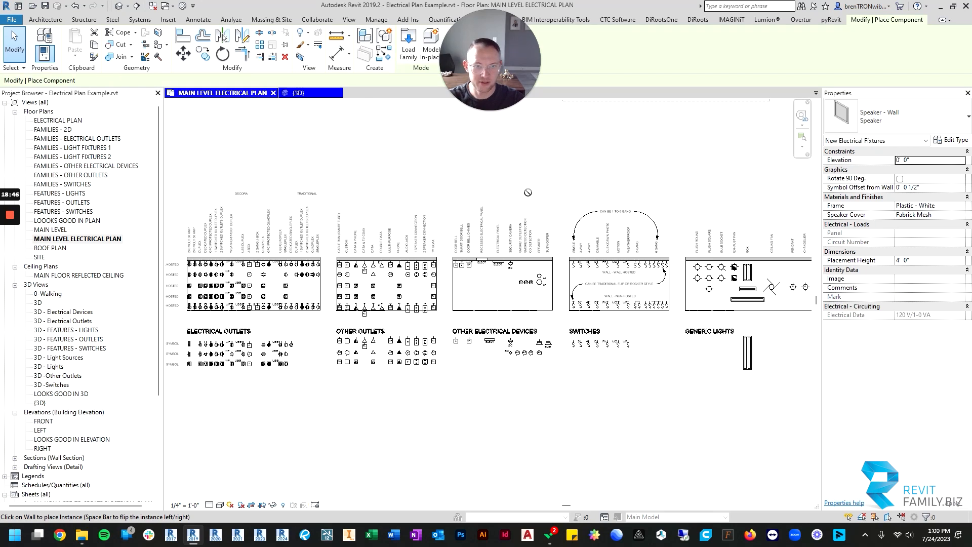
pyautogui.moveTo(527, 193); pyautogui.dragTo(477, 486, button='middle')
pyautogui.scroll(4, 619, 147)
pyautogui.scroll(2, 591, 178)
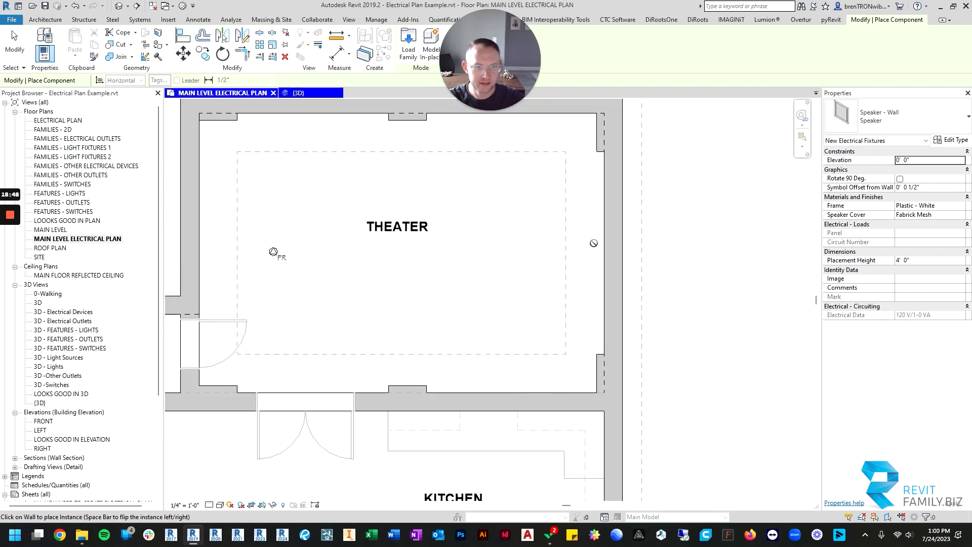
pyautogui.click(599, 260)
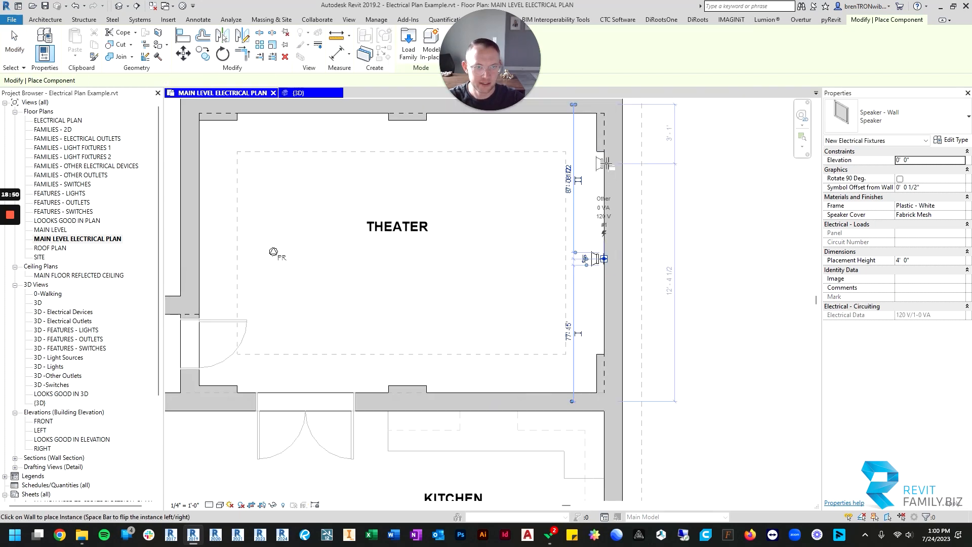
pyautogui.click(601, 163)
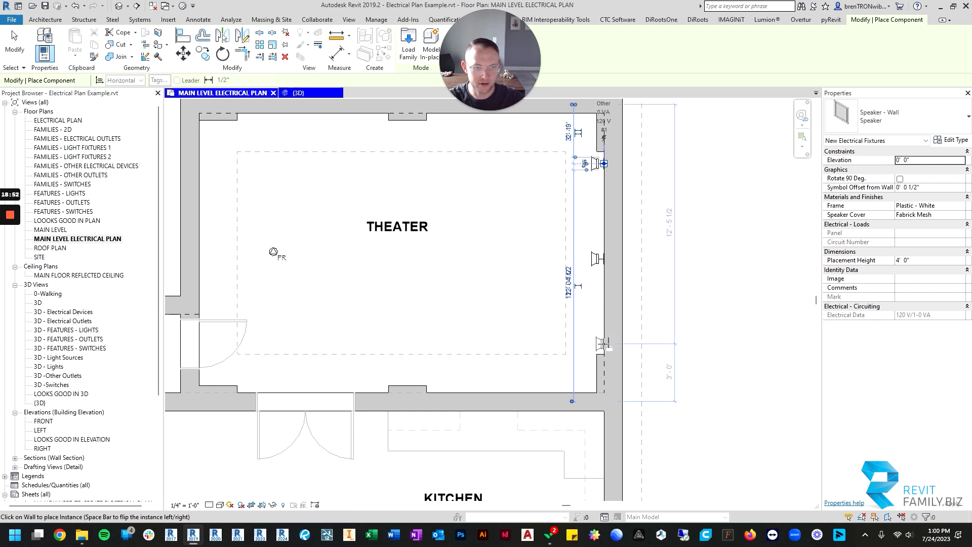
pyautogui.click(602, 344)
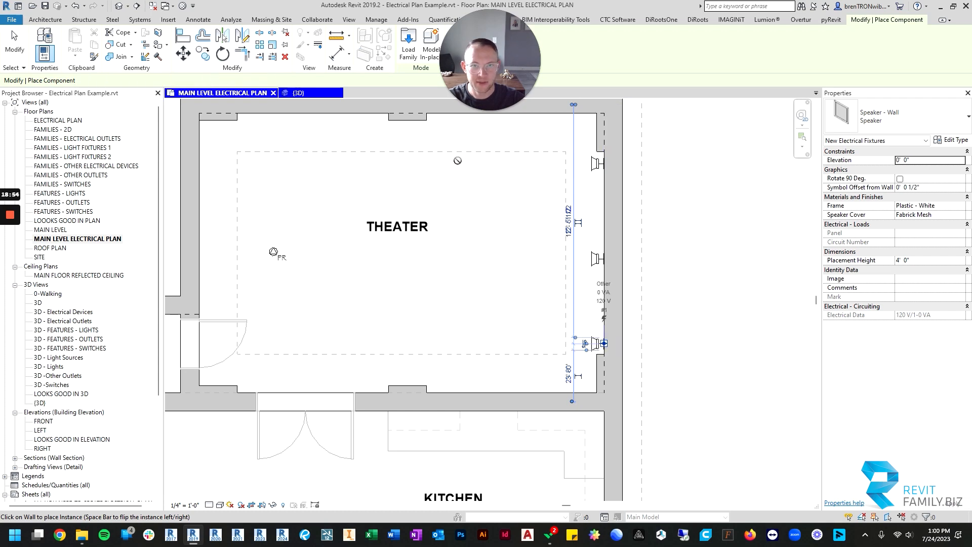
# - Place one wall speaker on each of the theater's north and south walls and two near the ends of its west wall
pyautogui.moveTo(458, 160); pyautogui.dragTo(526, 238, button='middle')
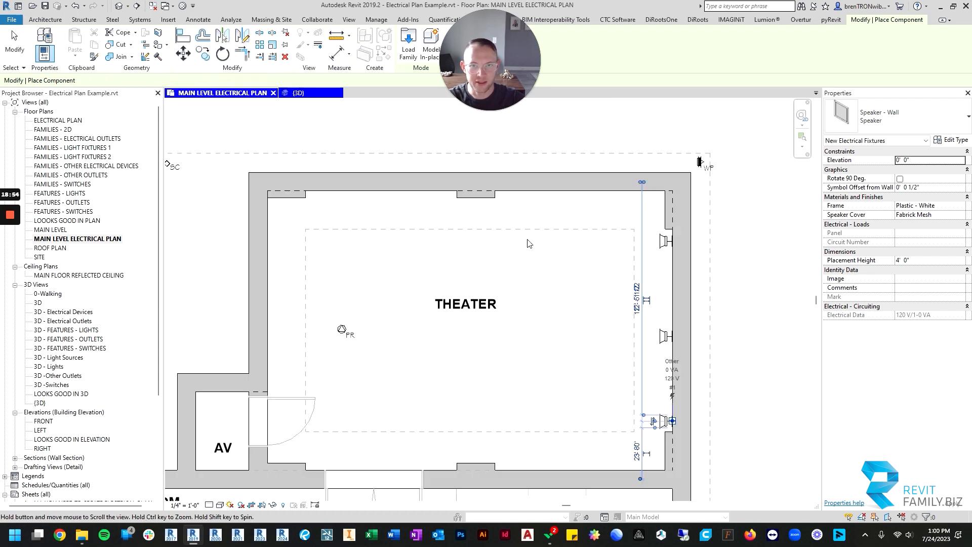
pyautogui.click(507, 194)
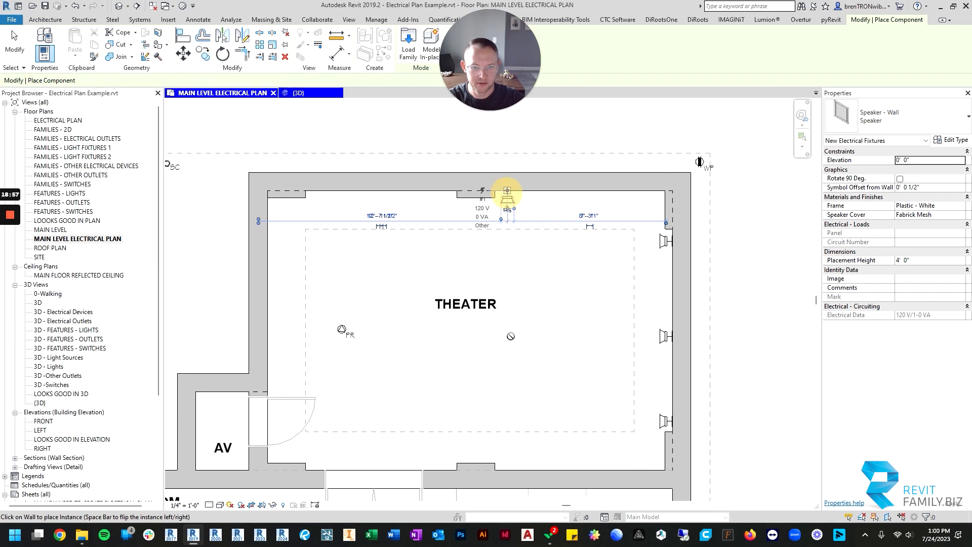
pyautogui.click(507, 466)
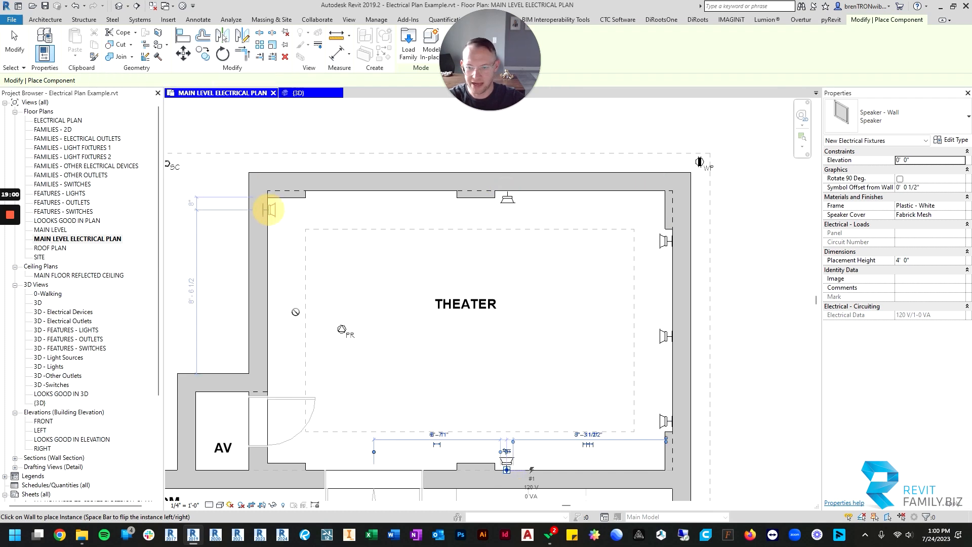
pyautogui.click(269, 209)
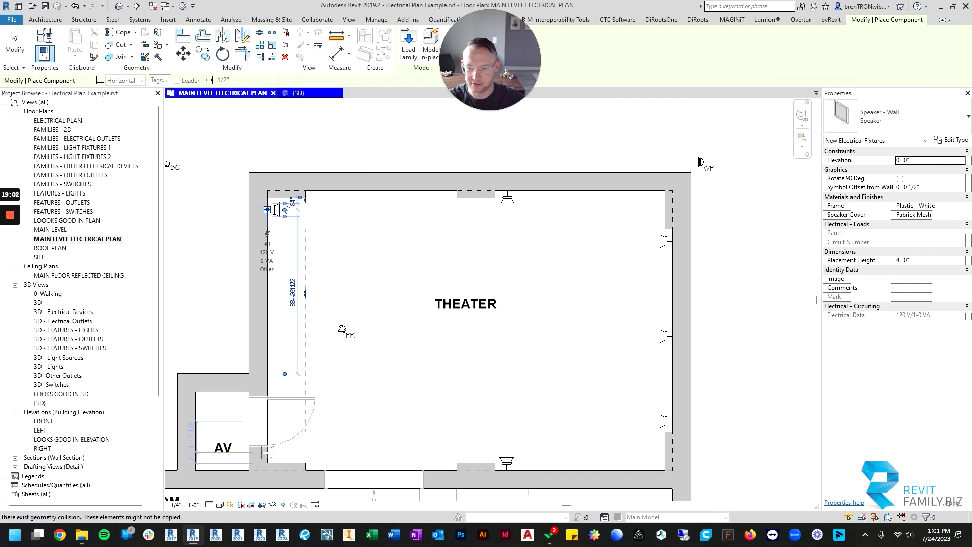
pyautogui.click(269, 452)
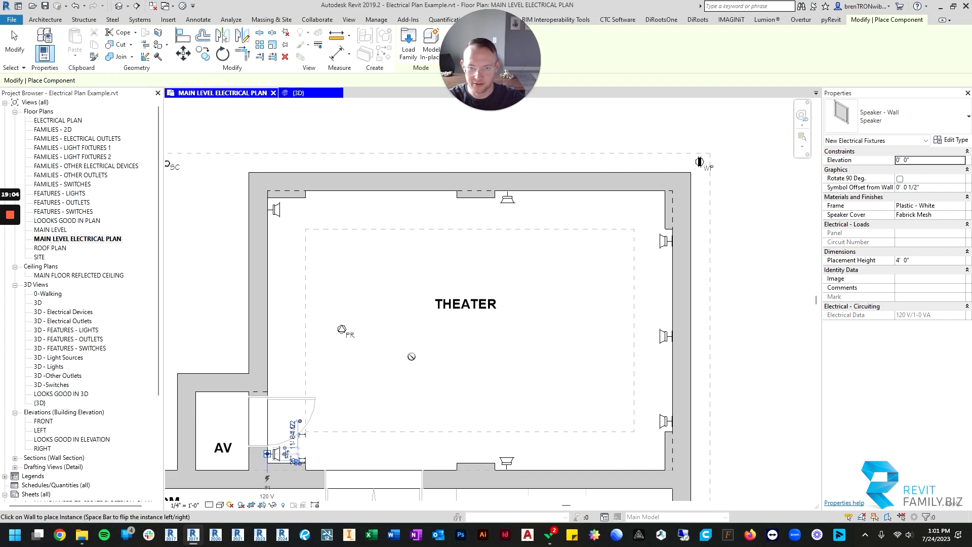
# - Change the wall speaker type to Subwoofer and place two on the theater's east wall, near its north and south ends
pyautogui.scroll(-2, 411, 357)
pyautogui.scroll(-2, 513, 294)
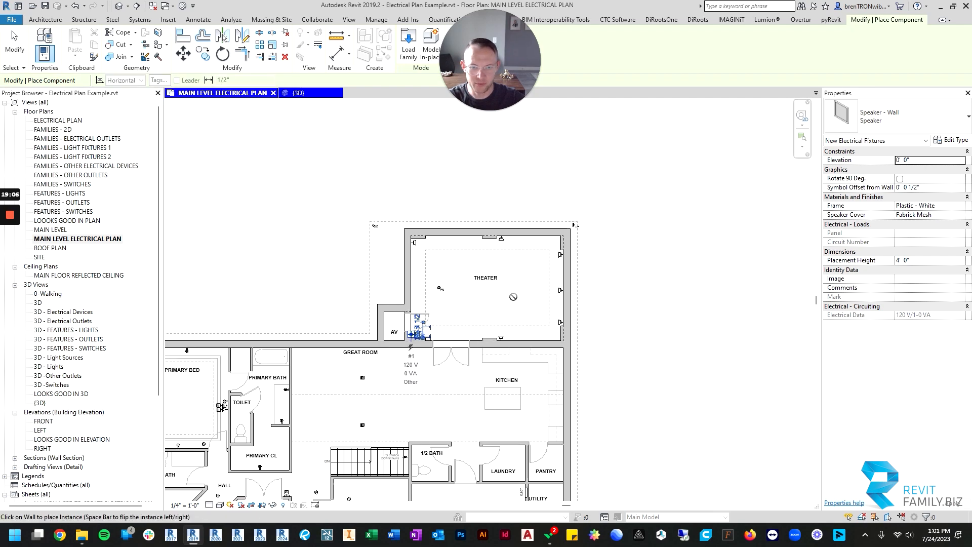
pyautogui.click(899, 123)
pyautogui.click(816, 288)
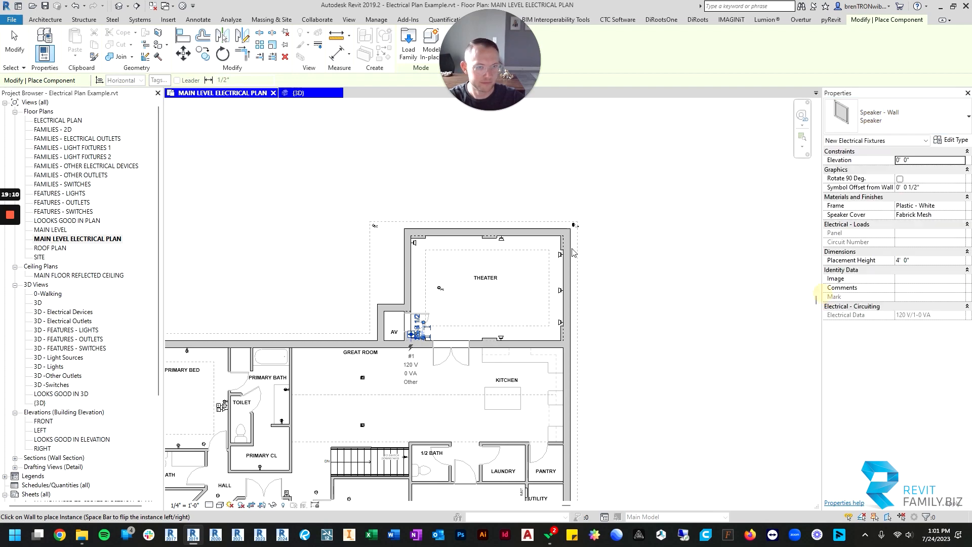
pyautogui.scroll(4, 574, 252)
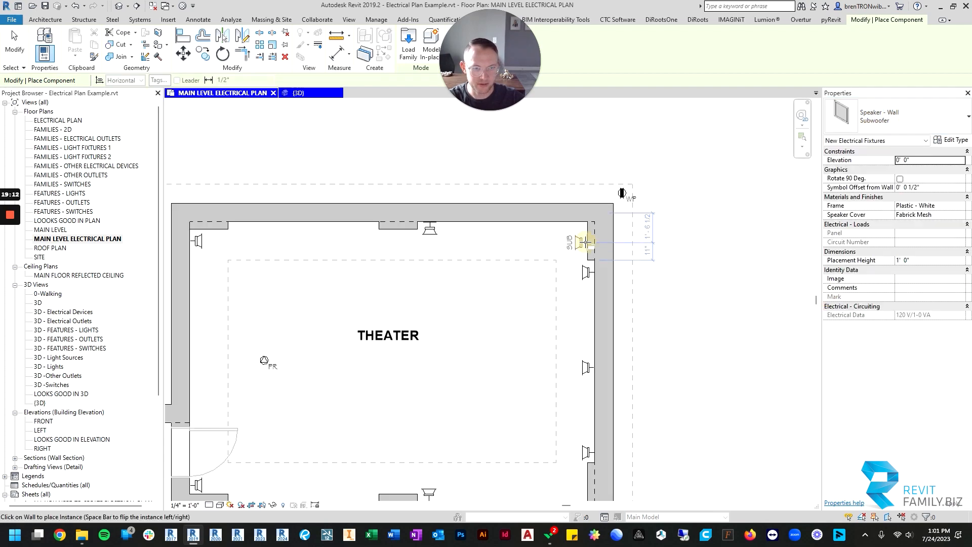
pyautogui.click(585, 243)
pyautogui.moveTo(590, 307); pyautogui.dragTo(606, 223, button='middle')
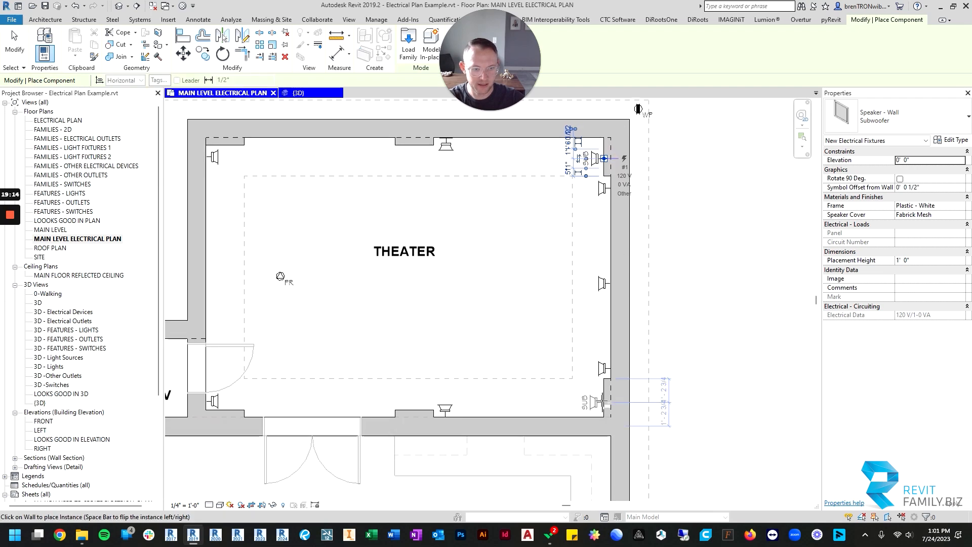
pyautogui.click(600, 401)
pyautogui.scroll(-2, 545, 271)
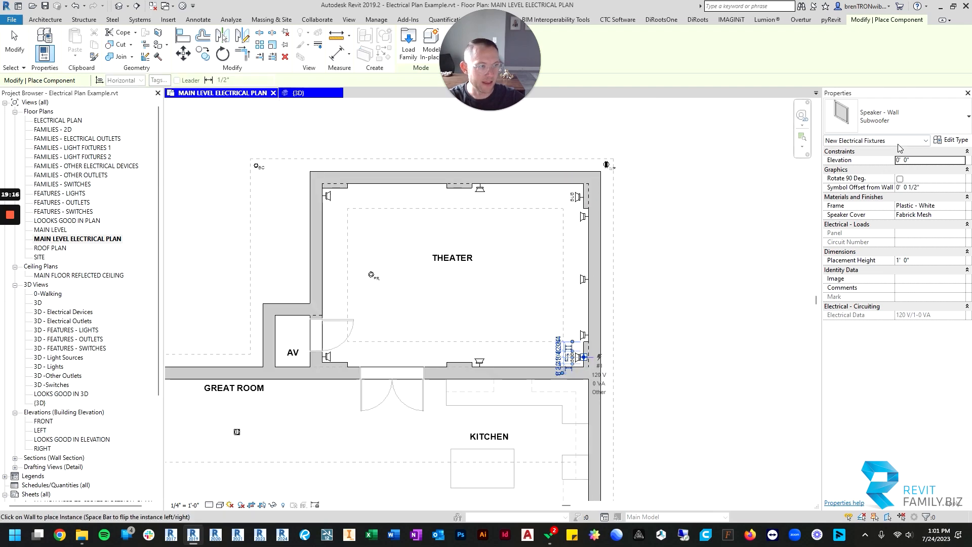
pyautogui.press('Escape')
# - Create a similar 8" ceiling speaker from the sample in Other Electrical Devices and turn off its Sloped Ceiling option
pyautogui.scroll(-5, 476, 302)
pyautogui.moveTo(478, 314); pyautogui.dragTo(541, 117, button='middle')
pyautogui.scroll(4, 521, 324)
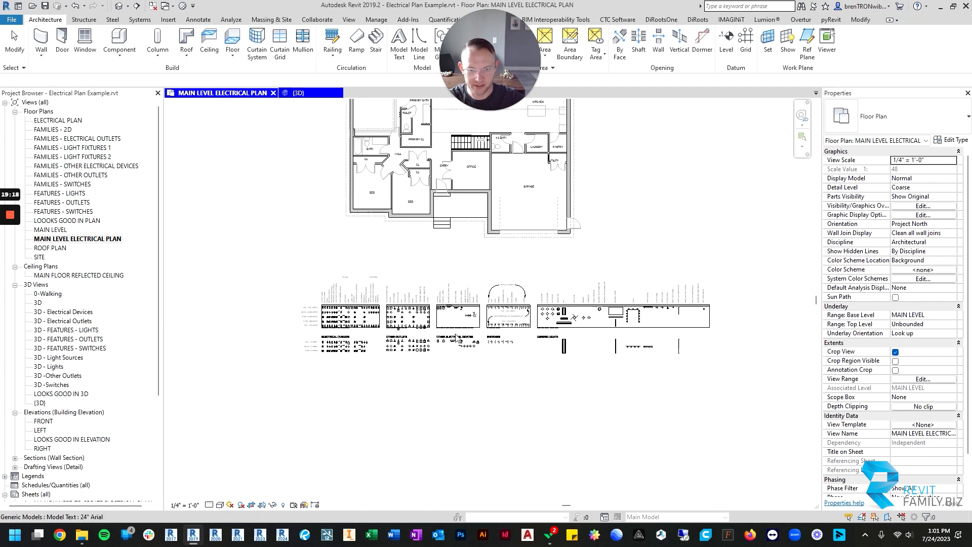
pyautogui.scroll(3, 504, 281)
pyautogui.click(510, 309)
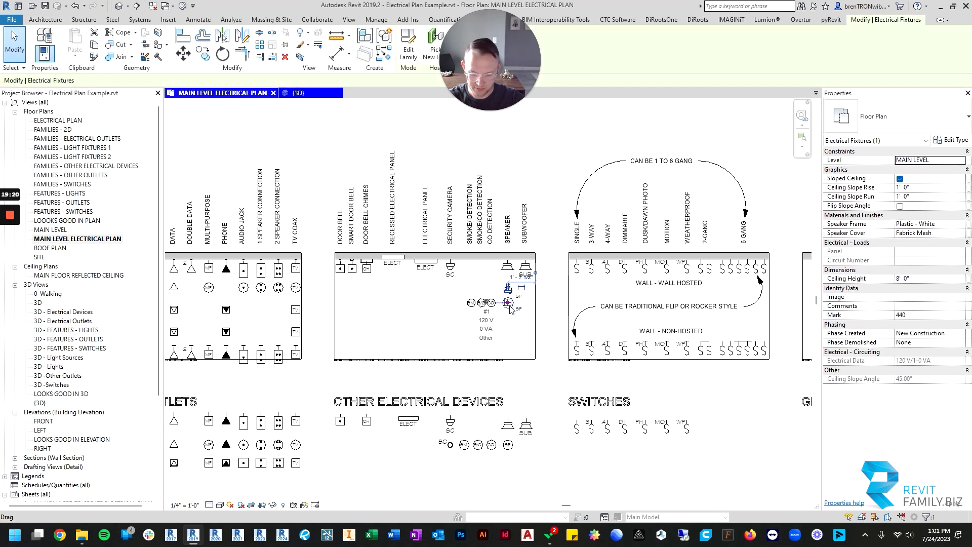
pyautogui.press('s')
pyautogui.click(901, 180)
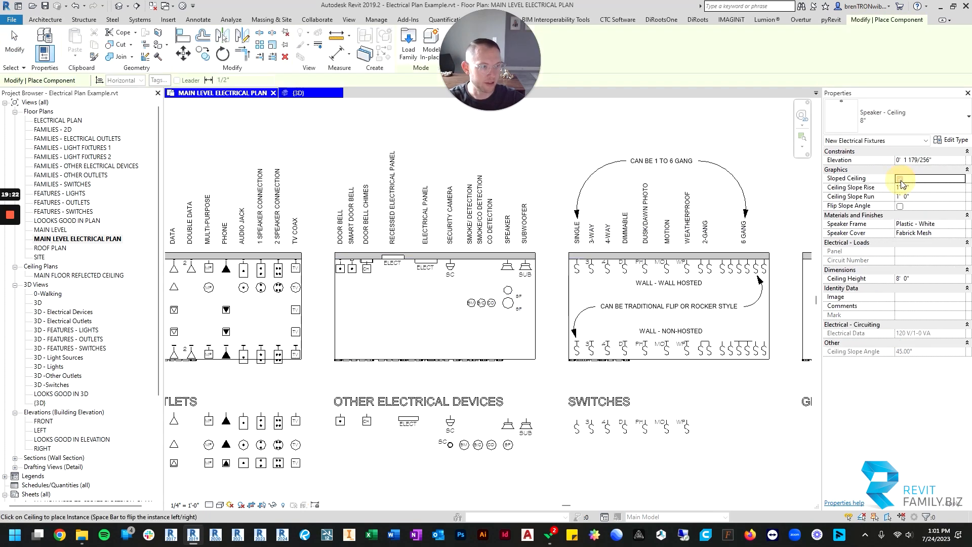
# - Place four ceiling speakers in a rectangular layout around the middle of the theater ceiling
pyautogui.scroll(-2, 682, 188)
pyautogui.moveTo(681, 188); pyautogui.dragTo(578, 481, button='middle')
pyautogui.moveTo(562, 146); pyautogui.dragTo(501, 403, button='middle')
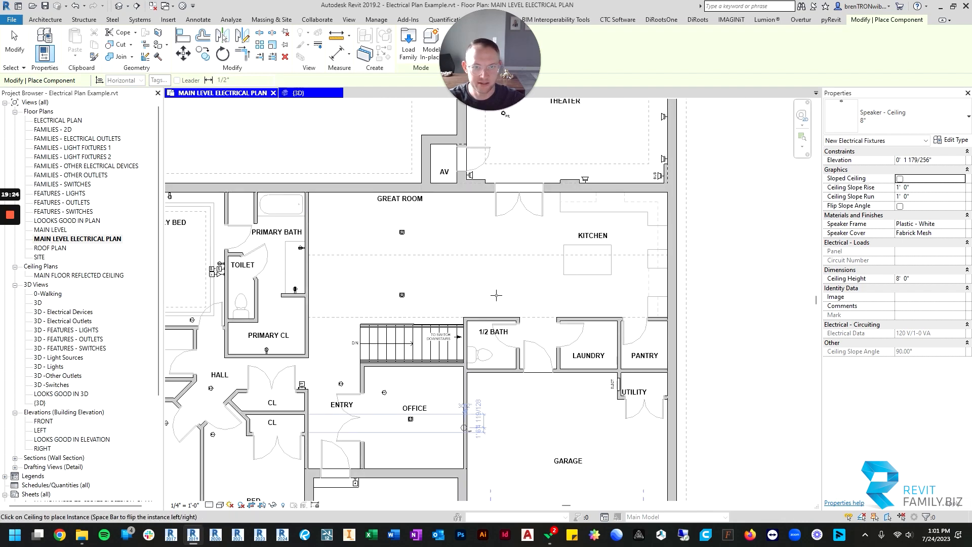
pyautogui.moveTo(507, 121); pyautogui.dragTo(431, 338, button='middle')
pyautogui.scroll(4, 430, 336)
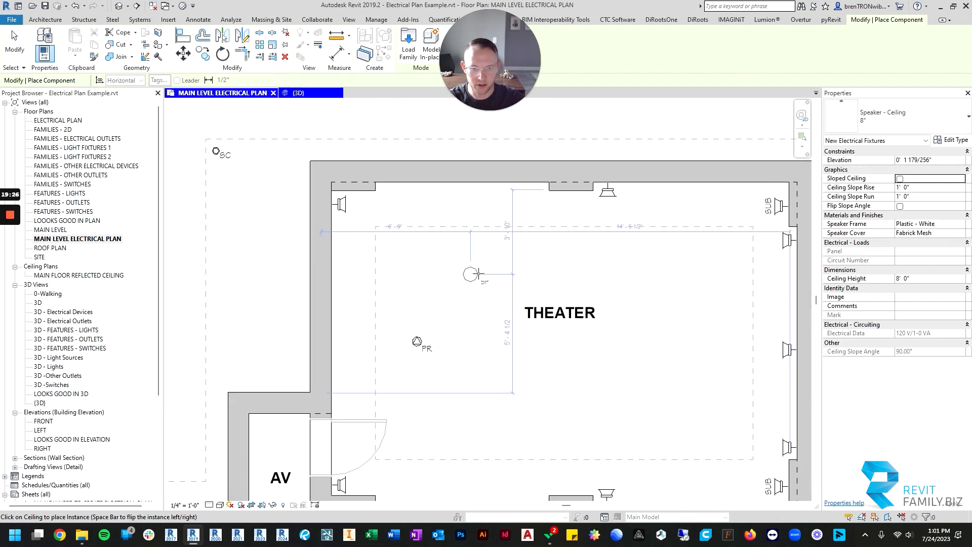
pyautogui.click(476, 400)
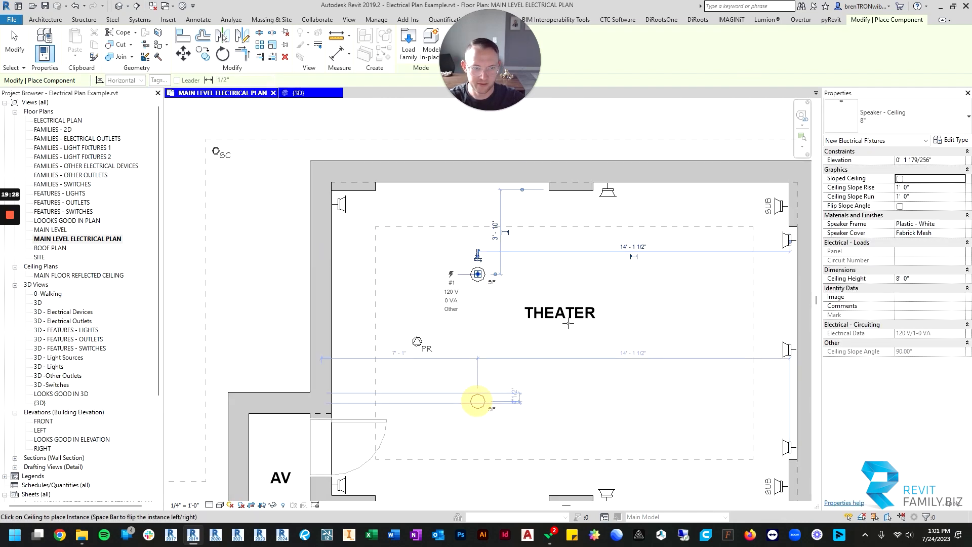
pyautogui.click(634, 276)
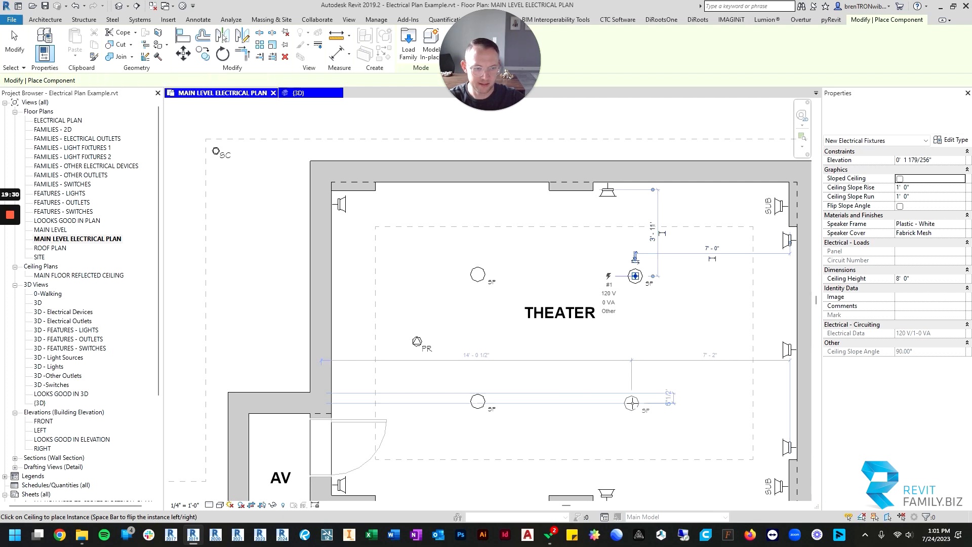
pyautogui.click(631, 403)
pyautogui.press('Escape')
pyautogui.press('Escape')
# - Align the four theater ceiling speakers with one another in straight rows and columns
pyautogui.scroll(-3, 524, 298)
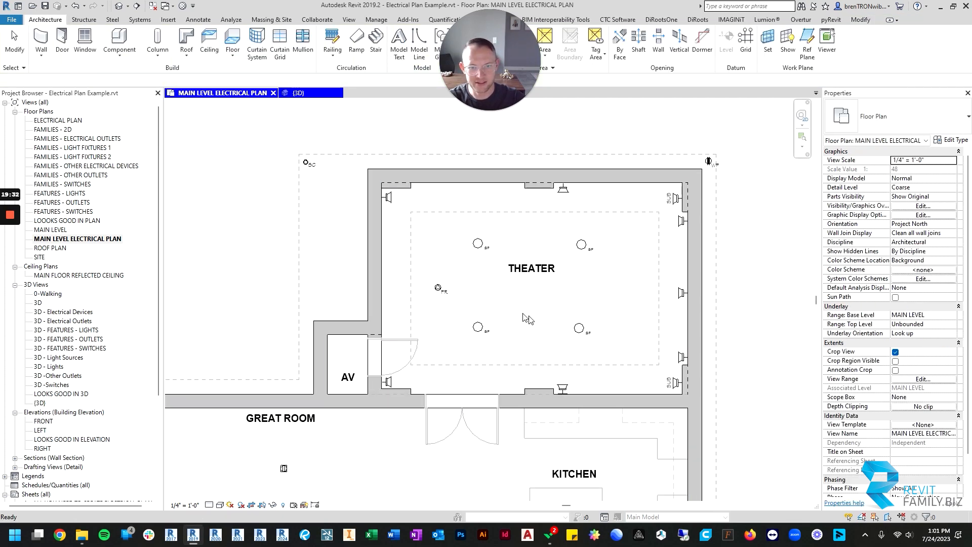
pyautogui.scroll(-1, 524, 298)
pyautogui.scroll(2, 461, 230)
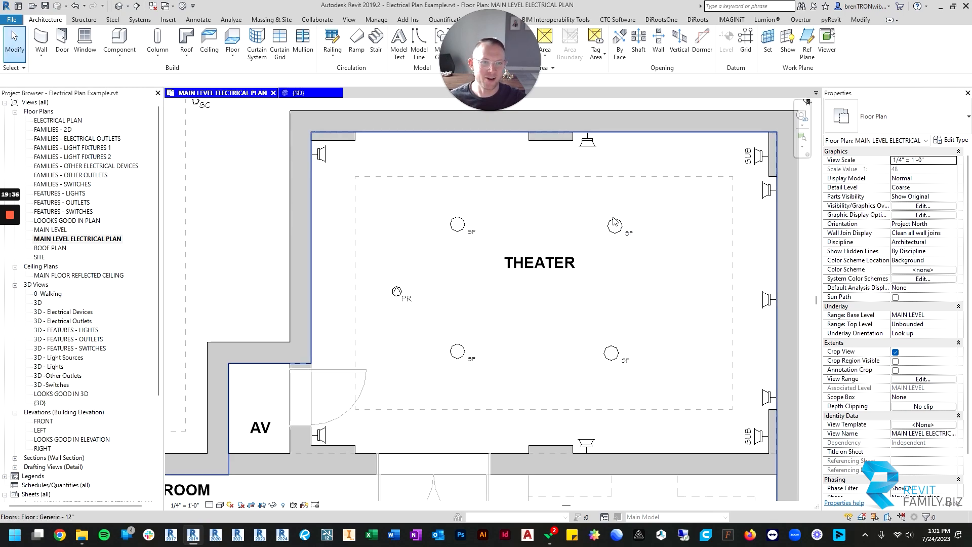
pyautogui.press('l')
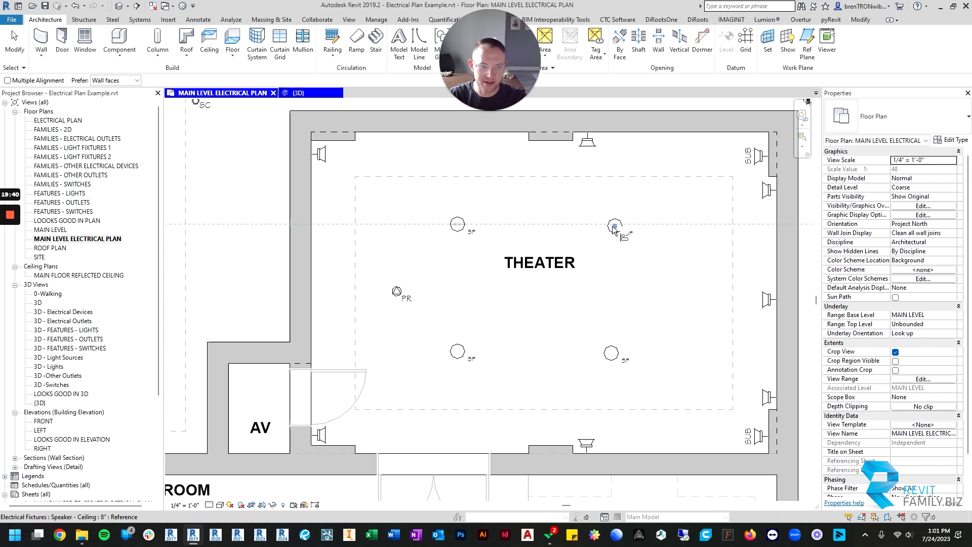
pyautogui.click(459, 231)
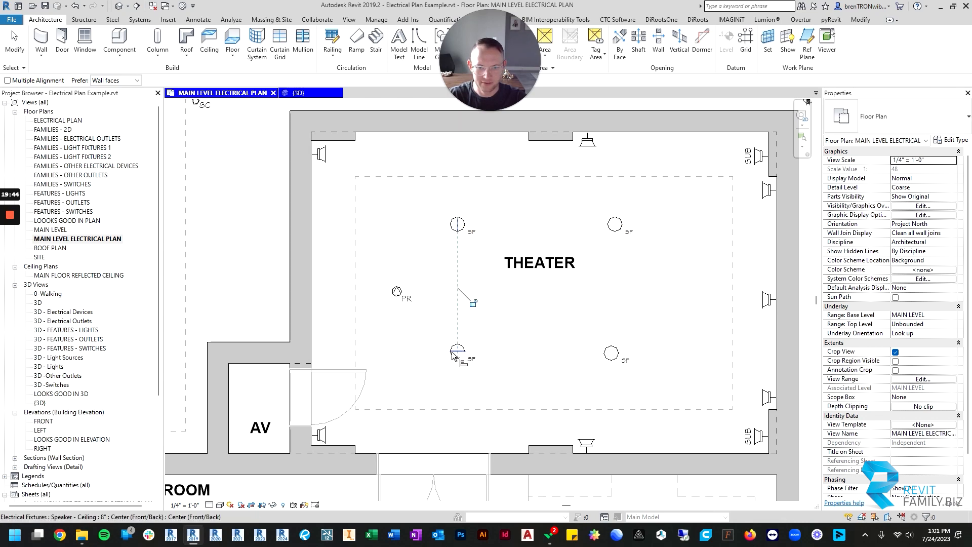
pyautogui.click(605, 353)
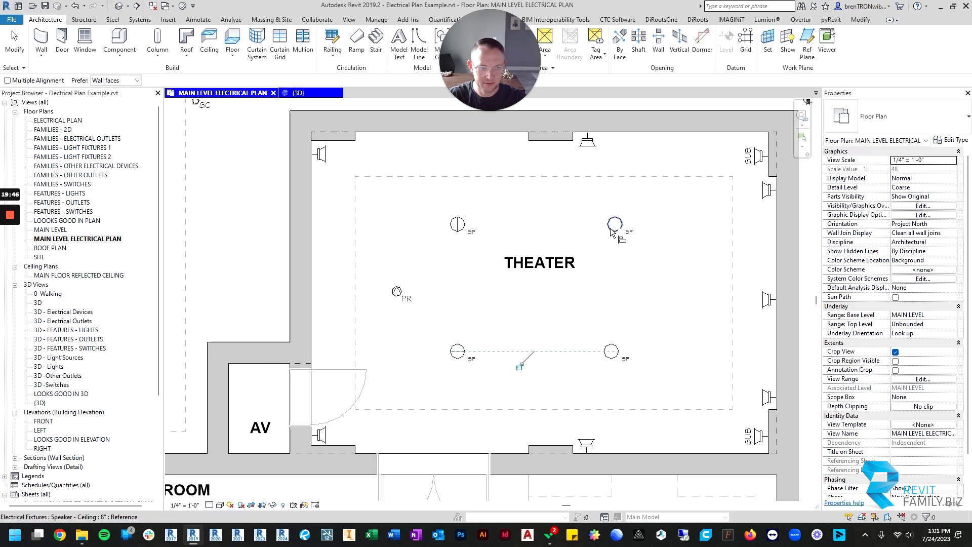
pyautogui.click(609, 357)
pyautogui.press('Escape')
pyautogui.press('Escape')
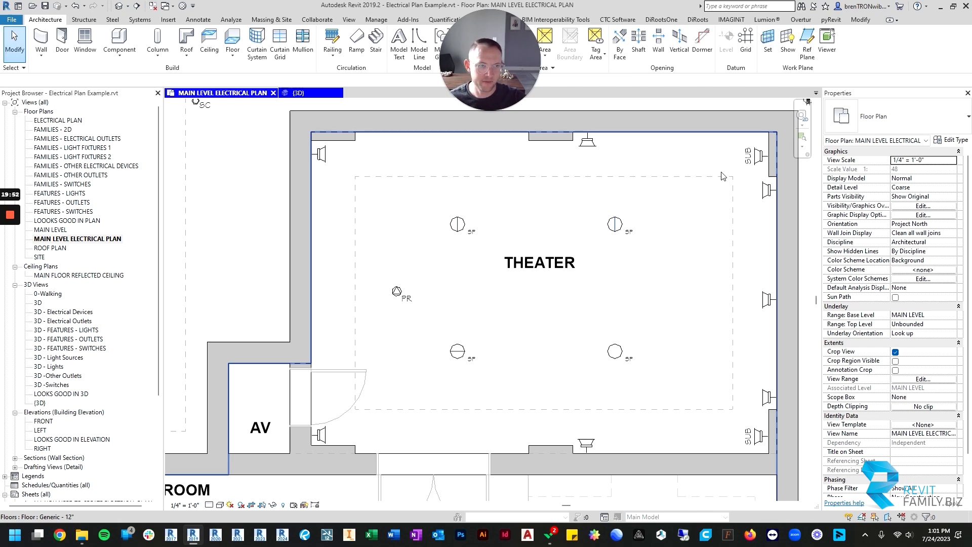
# - Create a similar wall-hosted Cable Run outlet from the Cable Run (Smurf Tube) sample in Other Outlets
pyautogui.scroll(-3, 507, 268)
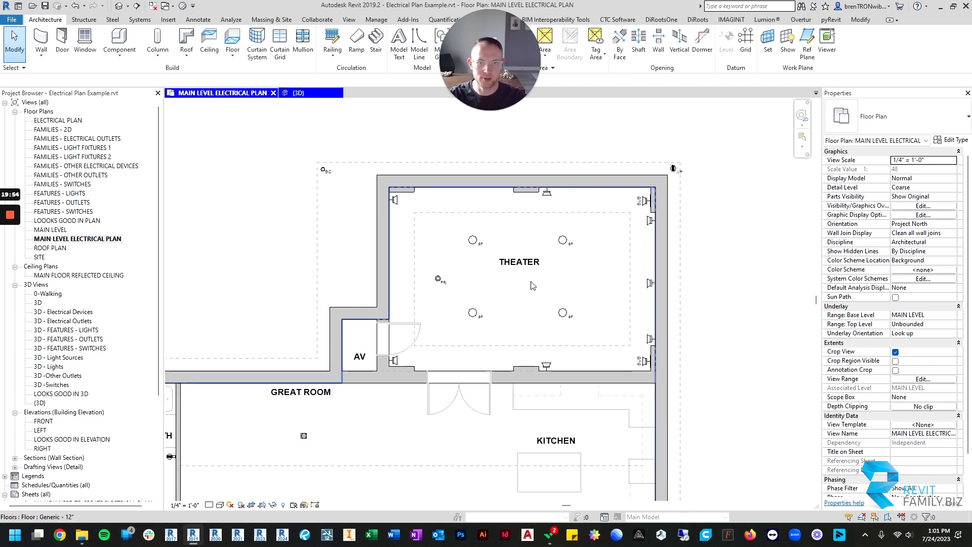
pyautogui.scroll(-3, 531, 285)
pyautogui.scroll(1, 517, 284)
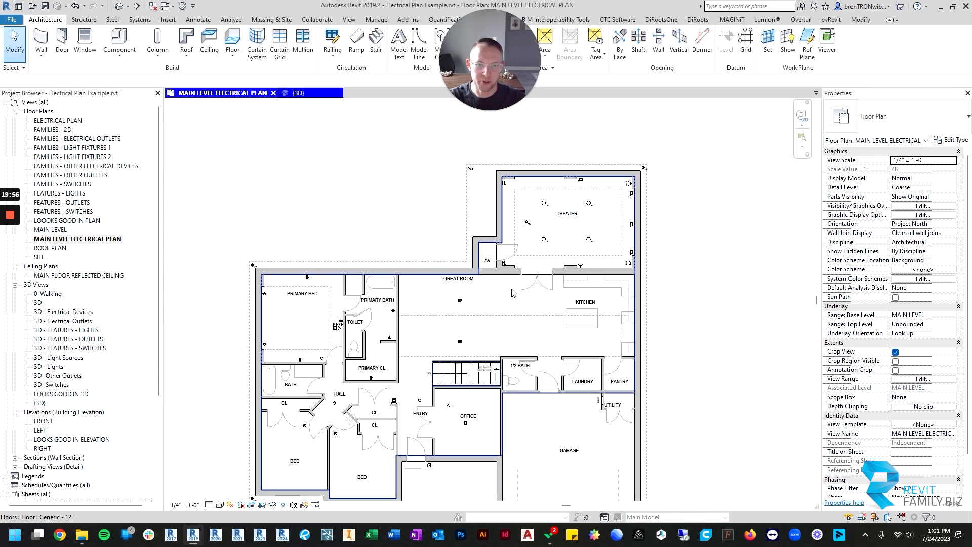
pyautogui.scroll(3, 512, 292)
pyautogui.scroll(-3, 512, 293)
pyautogui.scroll(4, 460, 358)
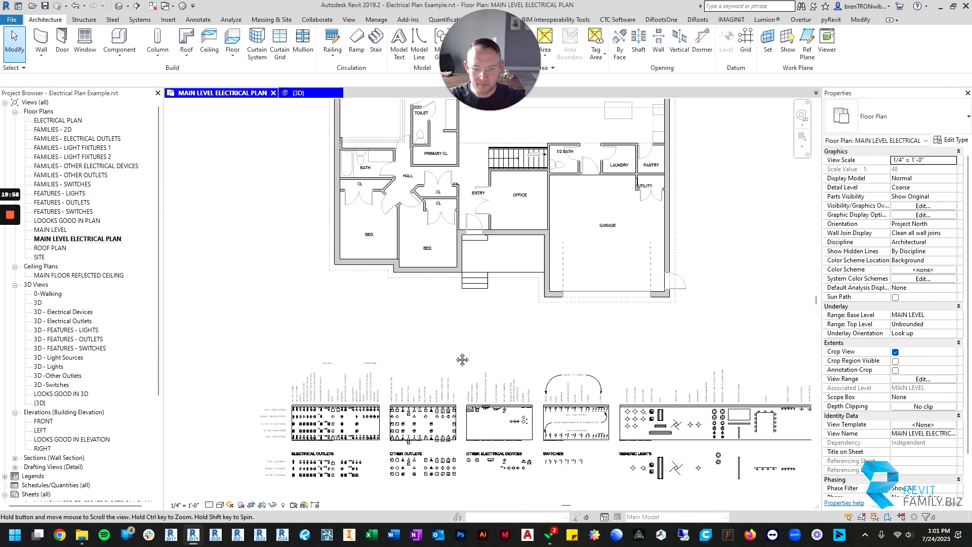
pyautogui.scroll(3, 444, 400)
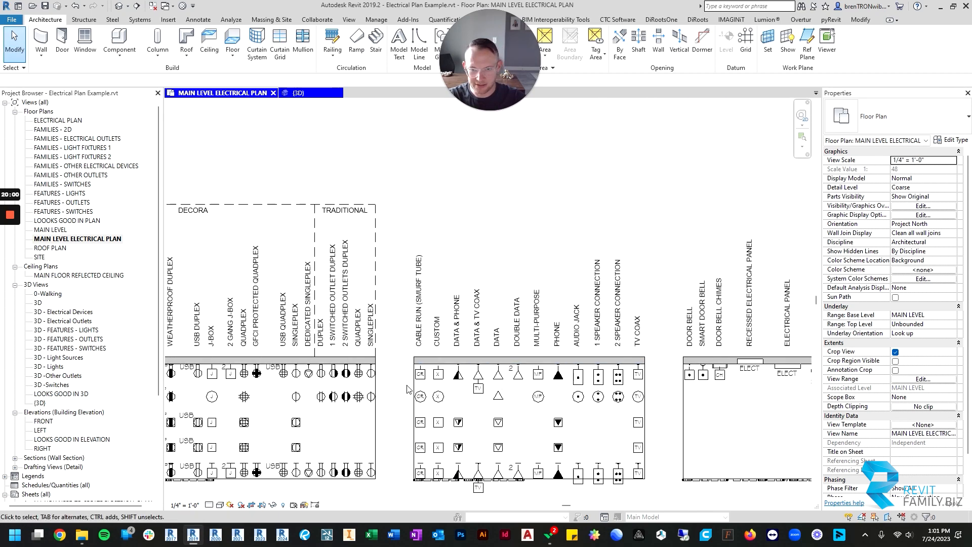
pyautogui.scroll(1, 407, 389)
pyautogui.click(425, 370)
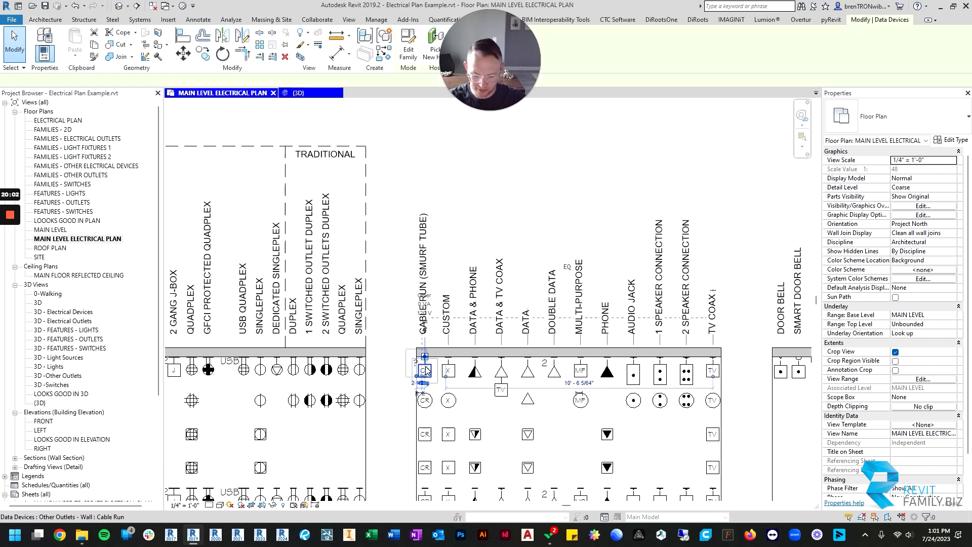
pyautogui.scroll(-2, 426, 369)
pyautogui.press('c')
pyautogui.press('s')
# - Place one Cable Run outlet on the south wall inside the AV closet
pyautogui.scroll(-1, 530, 179)
pyautogui.moveTo(530, 179); pyautogui.dragTo(491, 456, button='middle')
pyautogui.scroll(1, 495, 136)
pyautogui.moveTo(497, 140); pyautogui.dragTo(360, 486, button='middle')
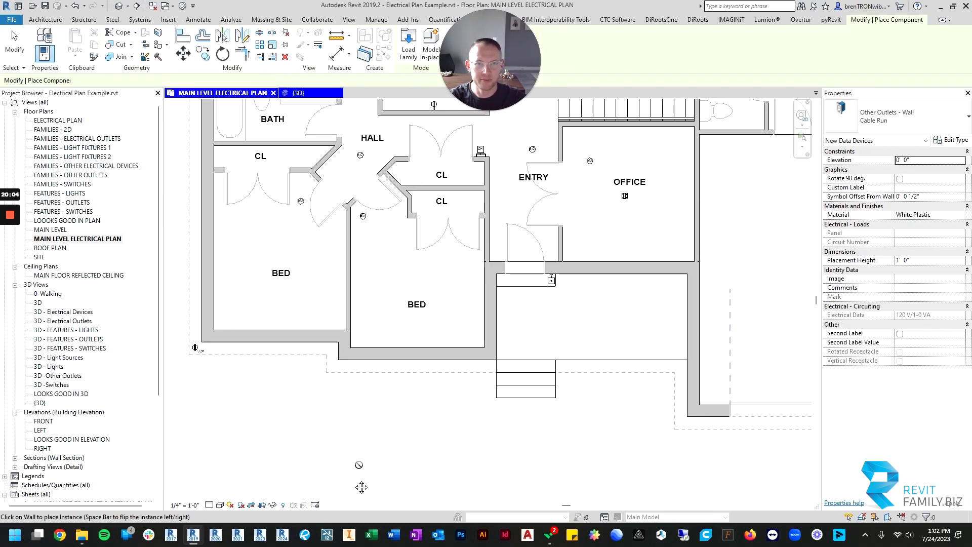
pyautogui.moveTo(599, 163); pyautogui.dragTo(490, 304, button='middle')
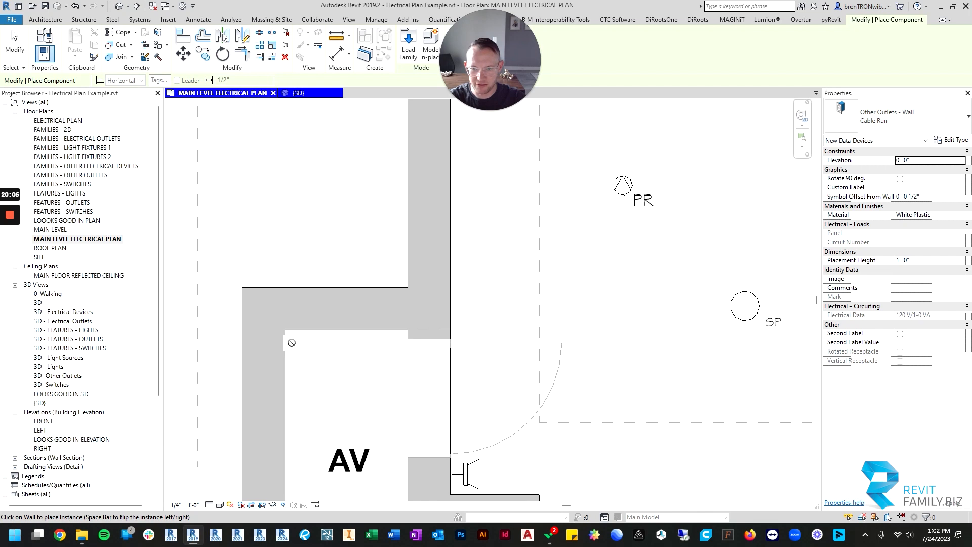
pyautogui.moveTo(321, 417); pyautogui.dragTo(371, 314, button='middle')
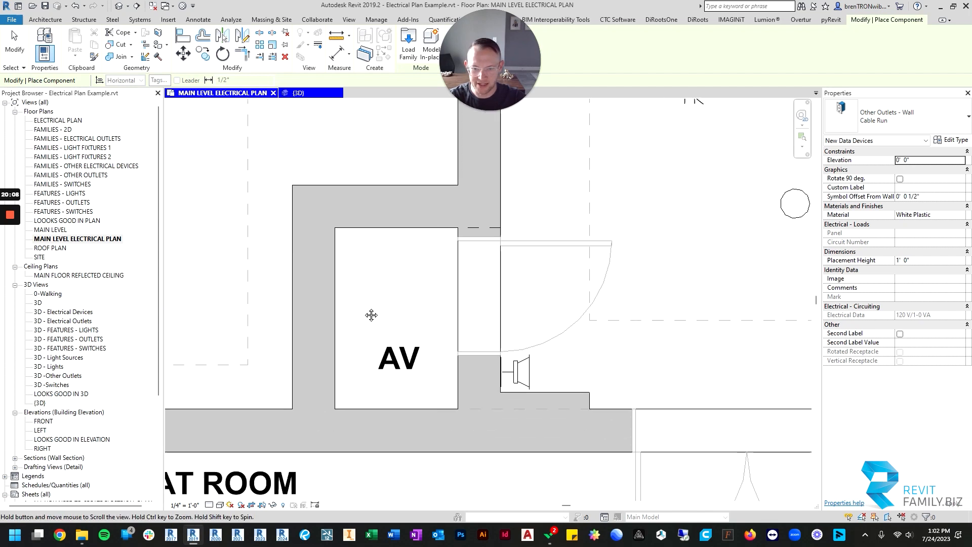
pyautogui.click(420, 393)
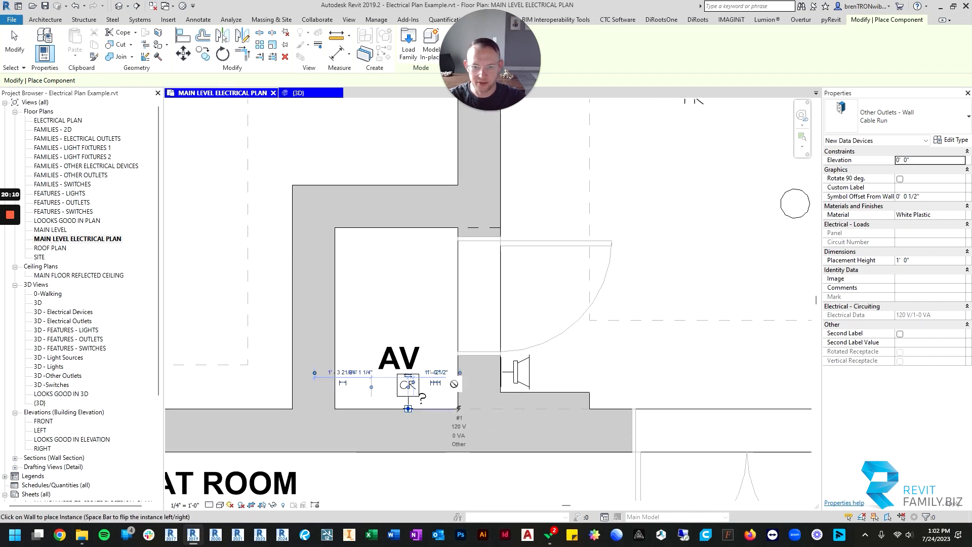
pyautogui.scroll(-3, 425, 391)
pyautogui.scroll(-2, 515, 354)
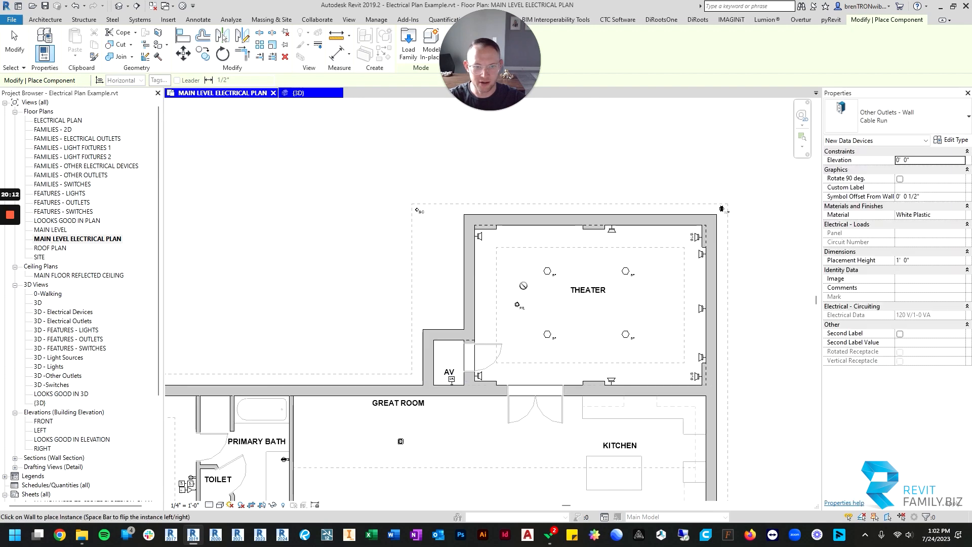
pyautogui.scroll(4, 517, 329)
pyautogui.scroll(-5, 504, 306)
pyautogui.press('Escape')
pyautogui.press('Escape')
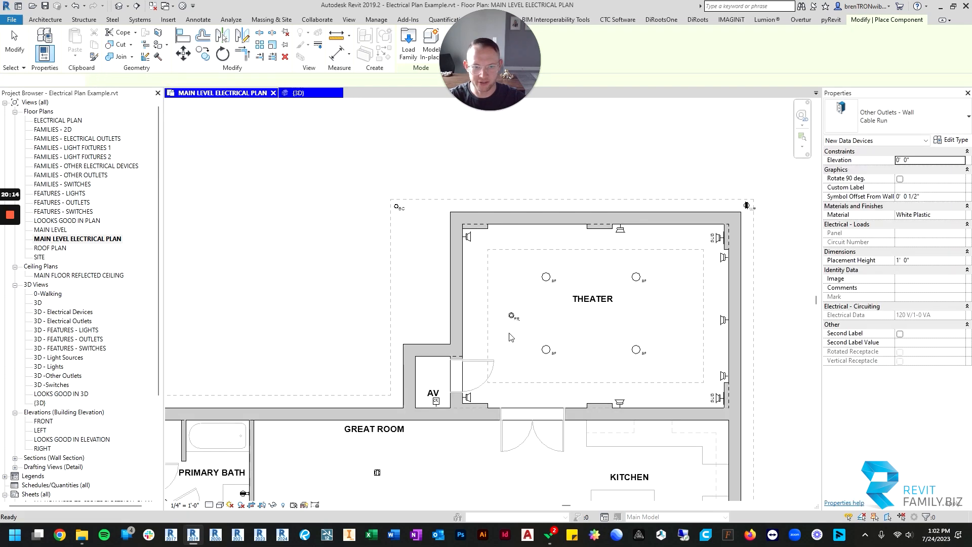
# - Create a similar ceiling-hosted Cable Run outlet from the ceiling row of the Other Outlets samples
pyautogui.scroll(-2, 418, 361)
pyautogui.moveTo(418, 362); pyautogui.dragTo(428, 220, button='middle')
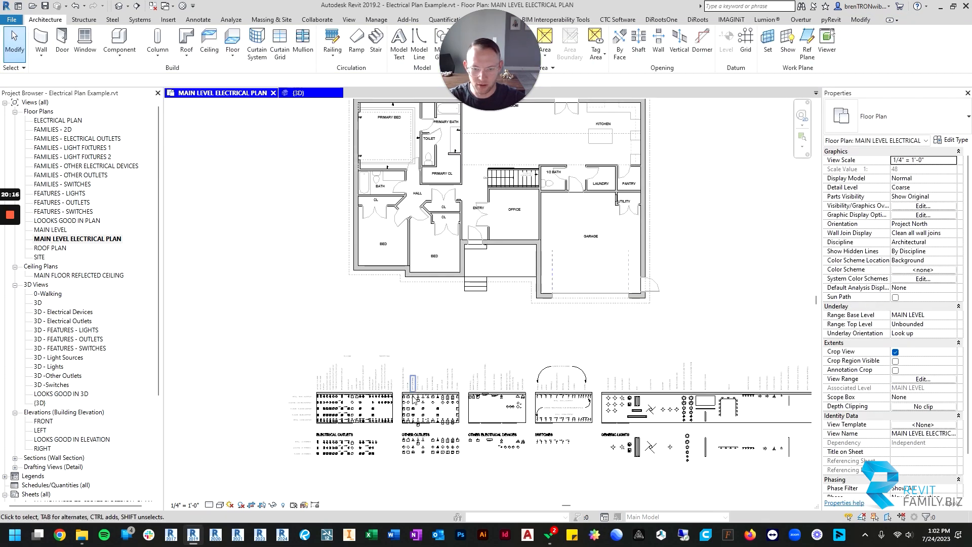
pyautogui.scroll(3, 373, 422)
pyautogui.scroll(5, 349, 419)
pyautogui.moveTo(305, 423); pyautogui.dragTo(357, 399, button='middle')
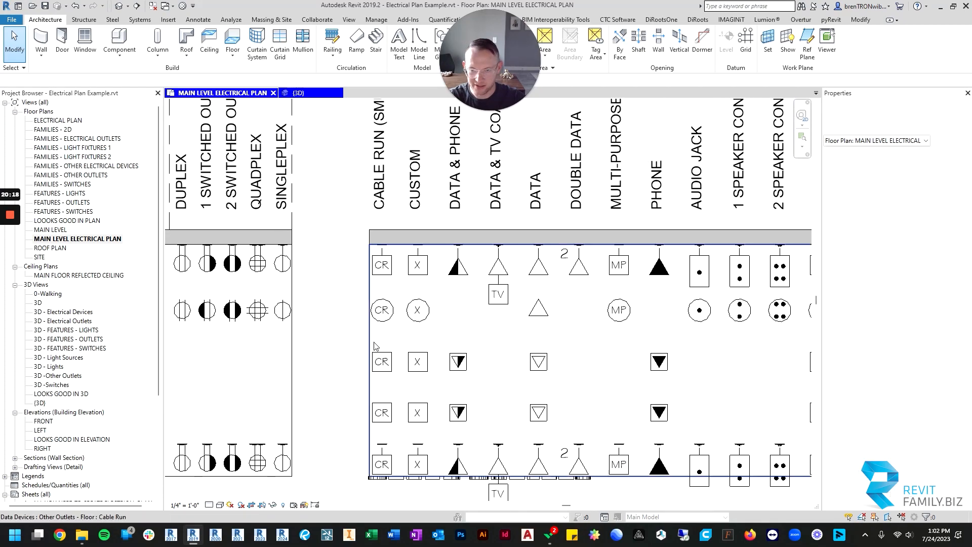
pyautogui.moveTo(388, 320); pyautogui.dragTo(775, 332, button='middle')
pyautogui.scroll(-2, 769, 324)
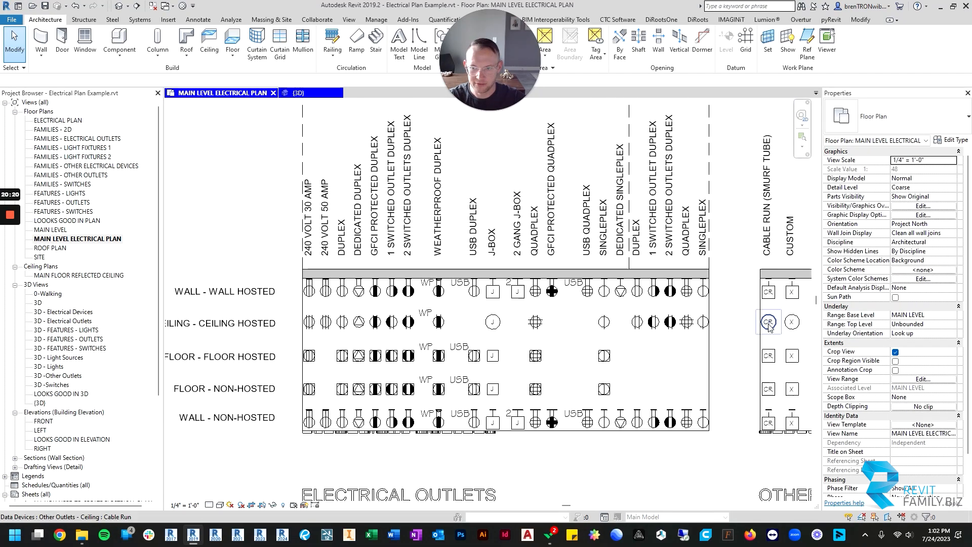
pyautogui.click(776, 329)
pyautogui.scroll(-2, 776, 329)
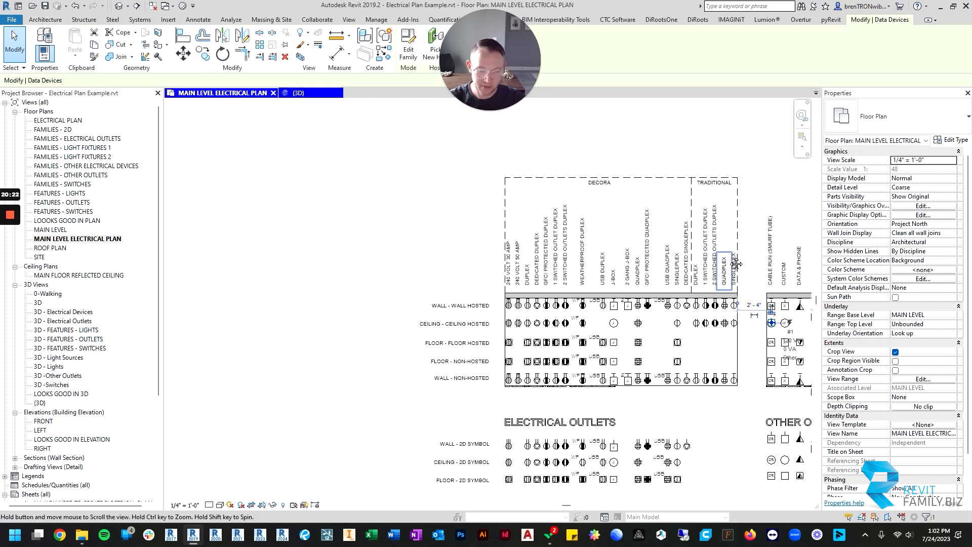
pyautogui.moveTo(737, 262); pyautogui.dragTo(432, 376, button='middle')
pyautogui.press('c')
pyautogui.press('s')
# - Place one ceiling-hosted Cable Run outlet in the theater, directly above the projector (PR) device
pyautogui.scroll(-3, 571, 238)
pyautogui.moveTo(567, 243); pyautogui.dragTo(299, 498, button='middle')
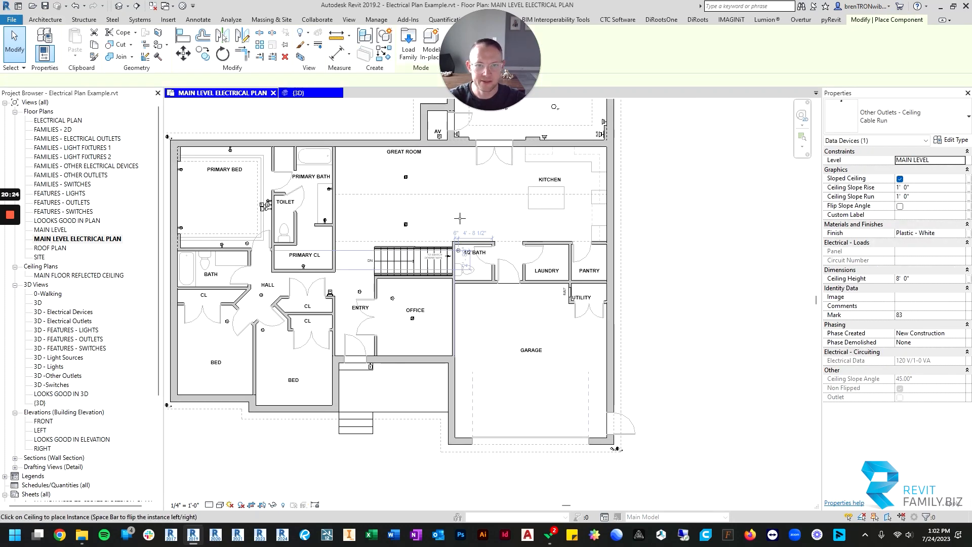
pyautogui.scroll(3, 462, 197)
pyautogui.moveTo(449, 138); pyautogui.dragTo(421, 396, button='middle')
pyautogui.scroll(6, 469, 266)
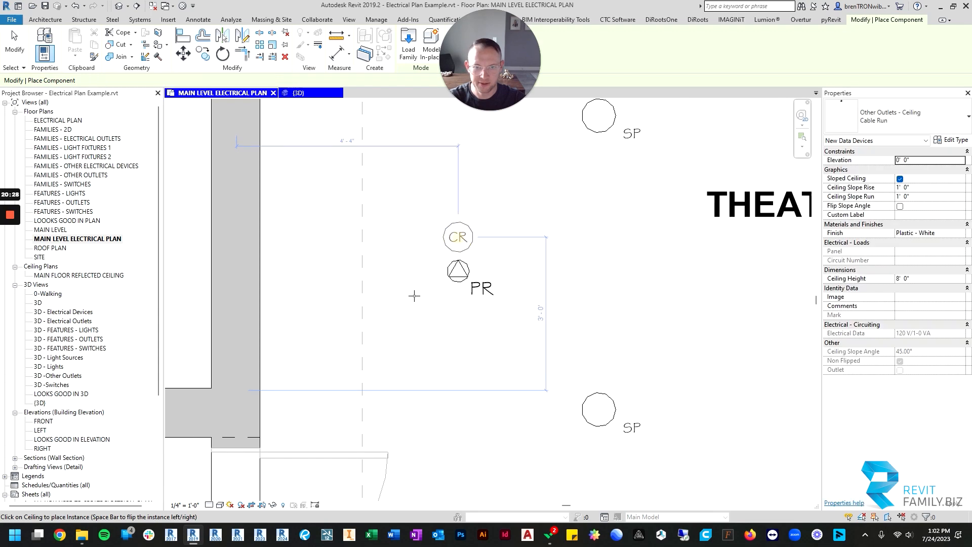
pyautogui.scroll(-3, 414, 296)
pyautogui.press('Escape')
pyautogui.scroll(2, 564, 282)
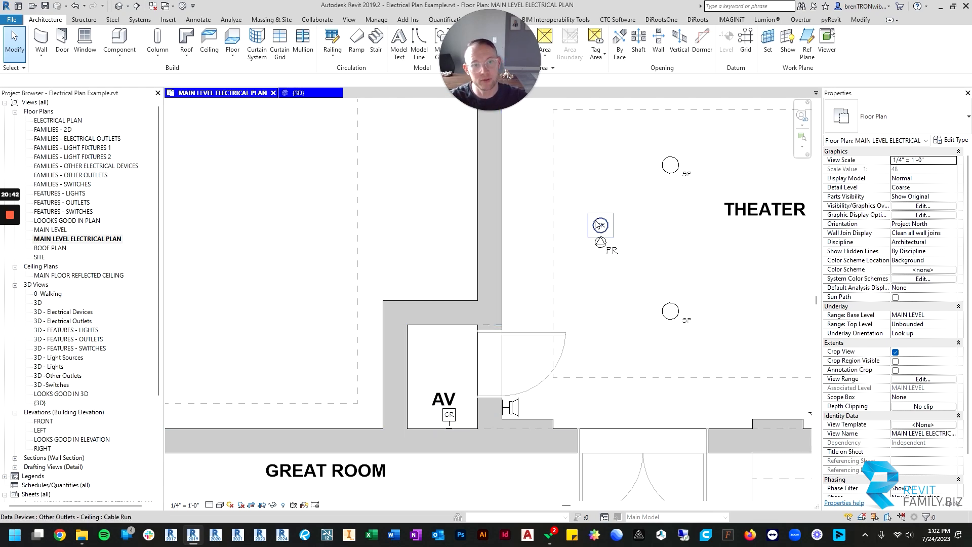
# - Examine the sample rows for Other Electrical Devices, Switches and Generic Lights below the floor plan
pyautogui.scroll(-3, 600, 224)
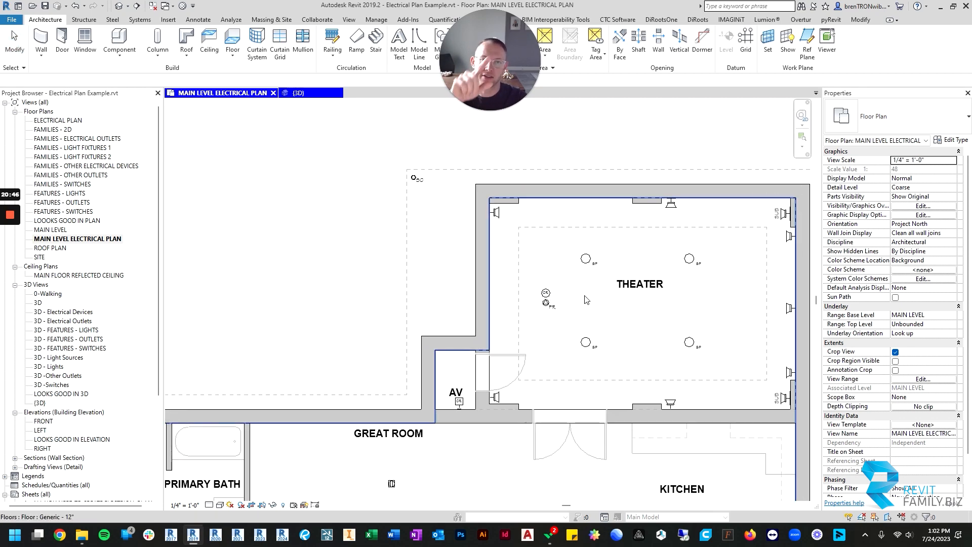
pyautogui.scroll(-5, 586, 299)
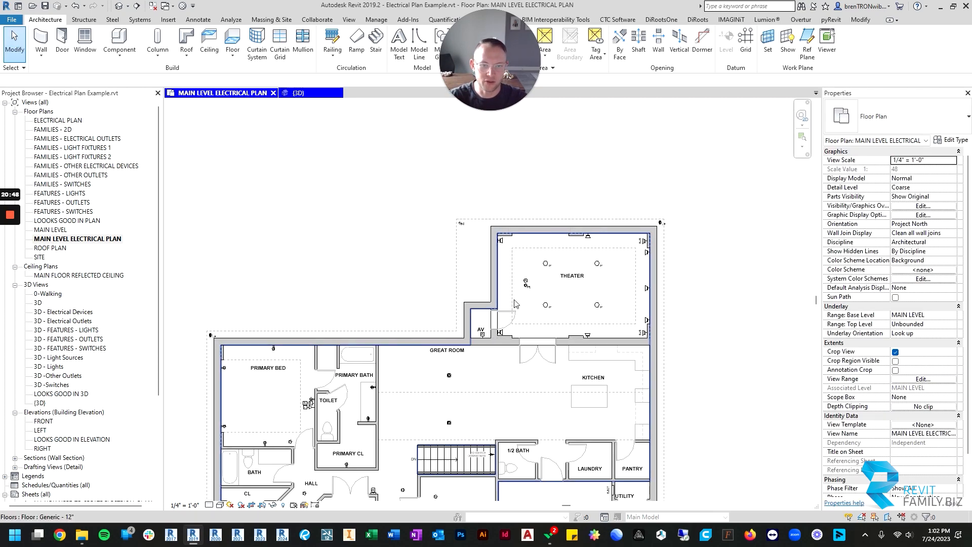
pyautogui.scroll(4, 577, 276)
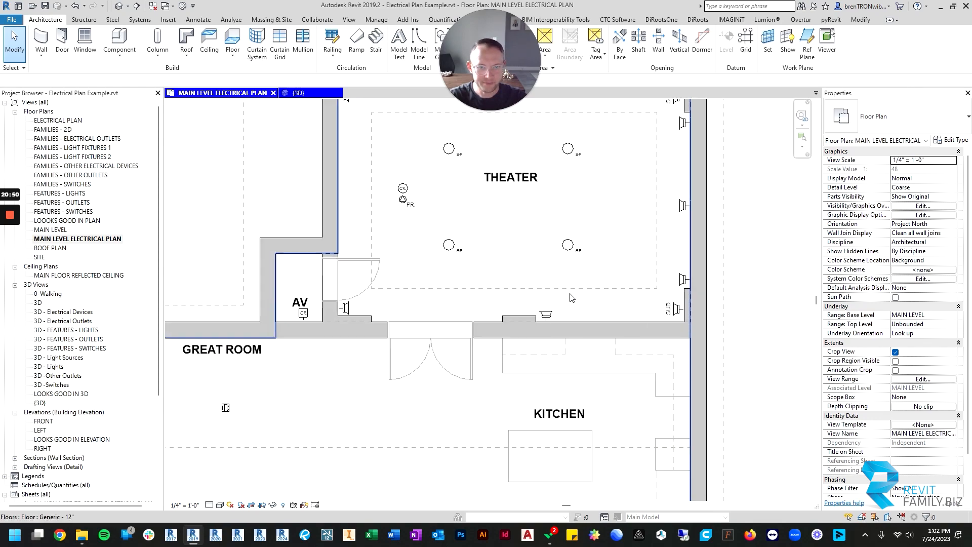
pyautogui.scroll(-6, 550, 316)
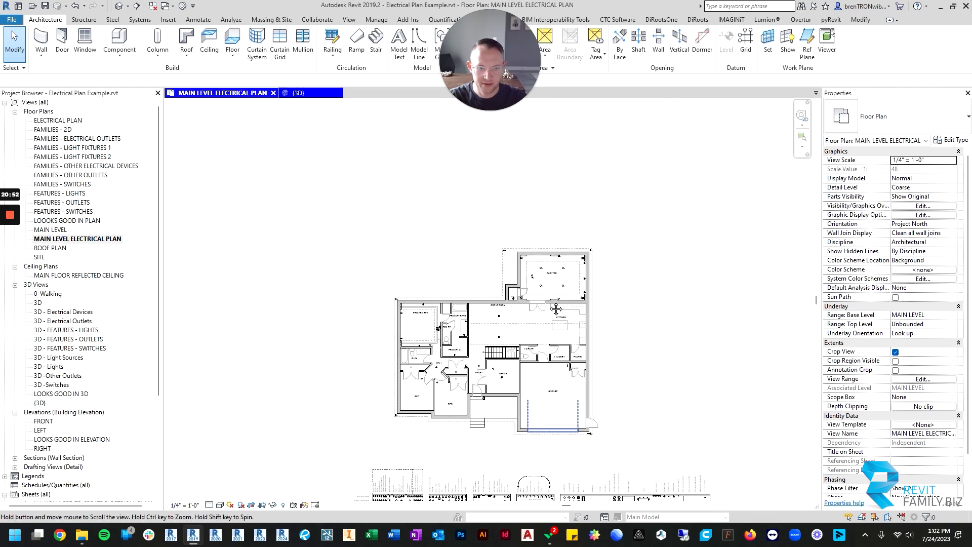
pyautogui.scroll(6, 495, 408)
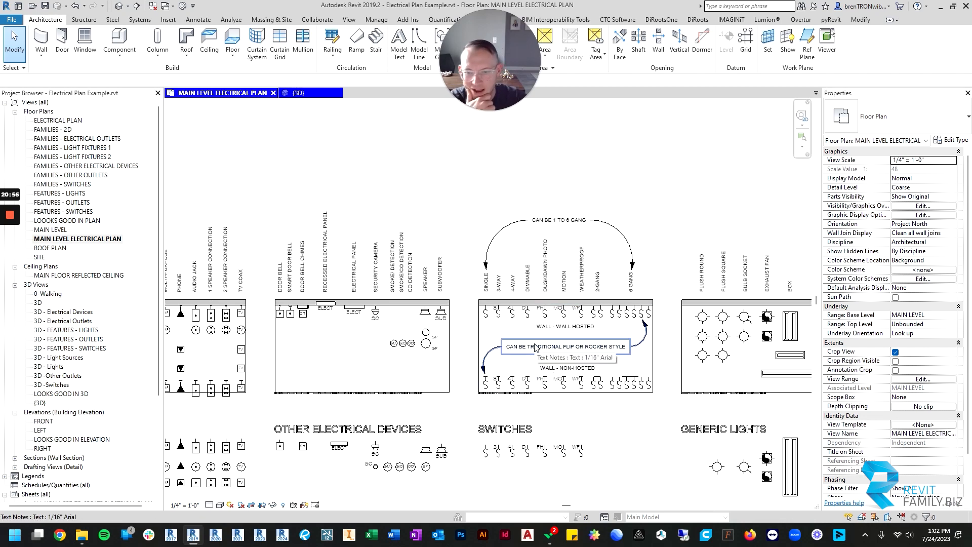
pyautogui.moveTo(651, 343); pyautogui.dragTo(525, 353, button='middle')
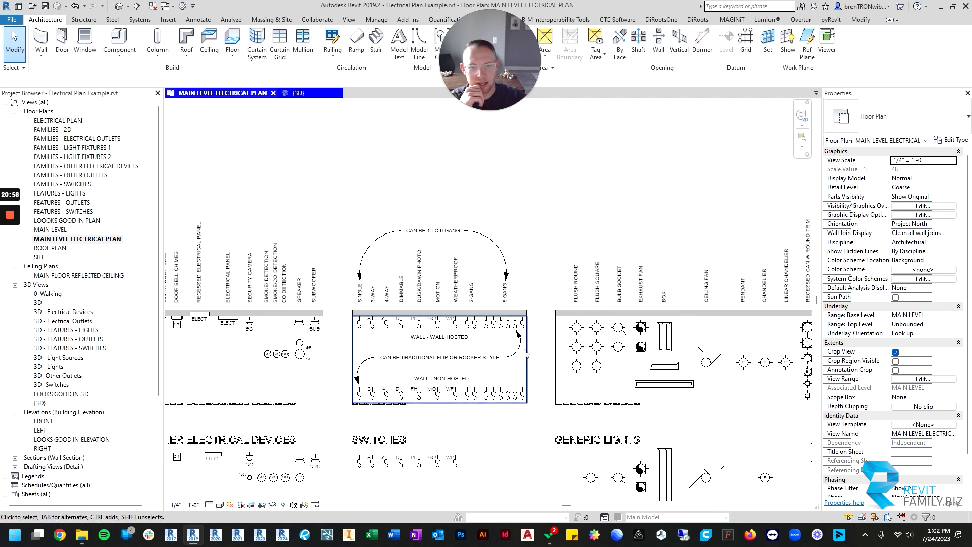
pyautogui.moveTo(790, 353); pyautogui.dragTo(627, 339, button='middle')
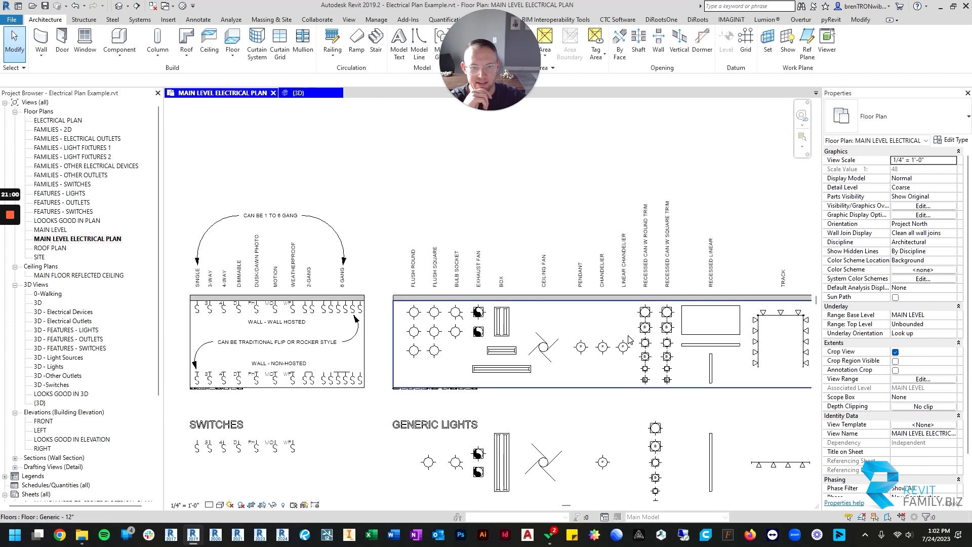
# - Review the devices placed across the main level plan, from the garage and primary bedroom to the AV closet and theater
pyautogui.scroll(-2, 627, 338)
pyautogui.scroll(-3, 582, 321)
pyautogui.moveTo(514, 251); pyautogui.dragTo(505, 377, button='middle')
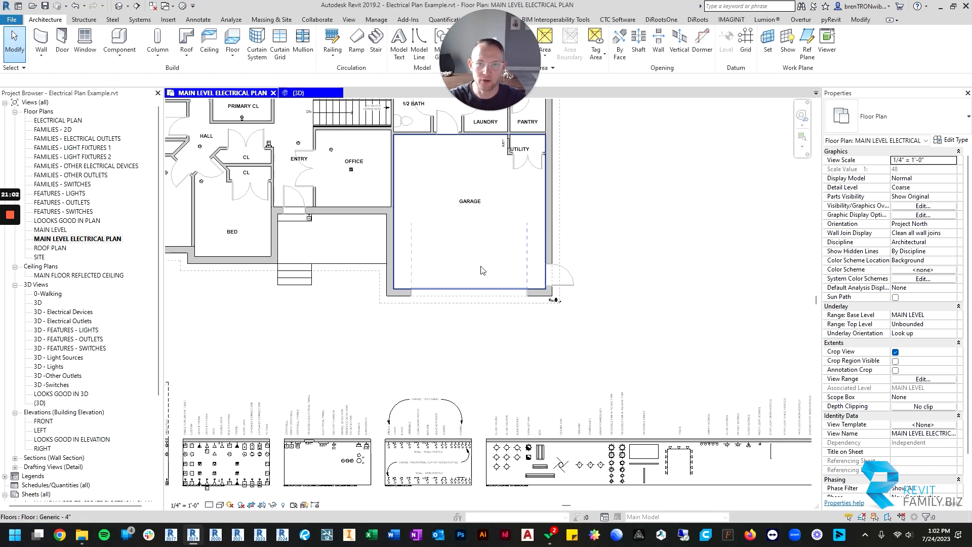
pyautogui.scroll(-5, 481, 266)
pyautogui.moveTo(481, 266); pyautogui.dragTo(502, 349, button='middle')
pyautogui.scroll(4, 335, 258)
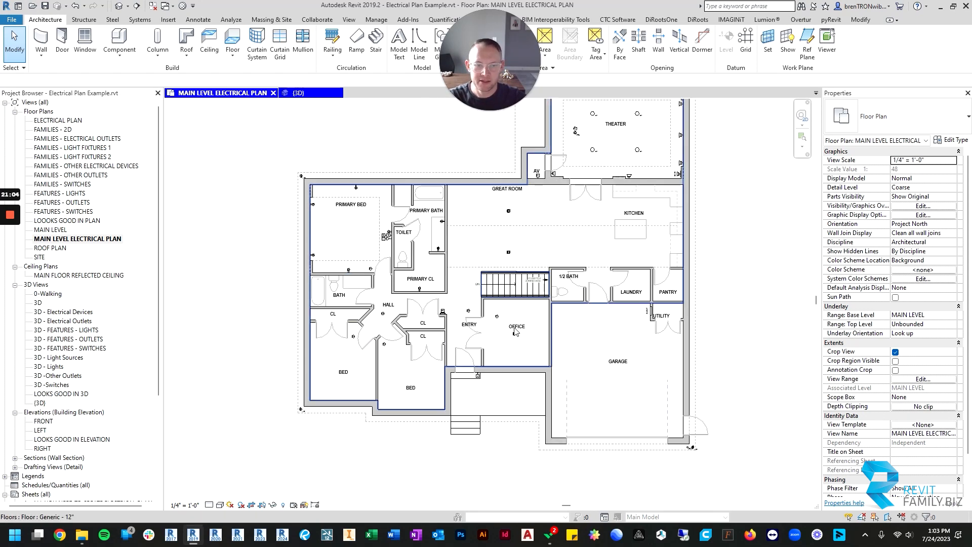
pyautogui.scroll(-2, 515, 331)
pyautogui.scroll(3, 410, 290)
pyautogui.scroll(1, 410, 290)
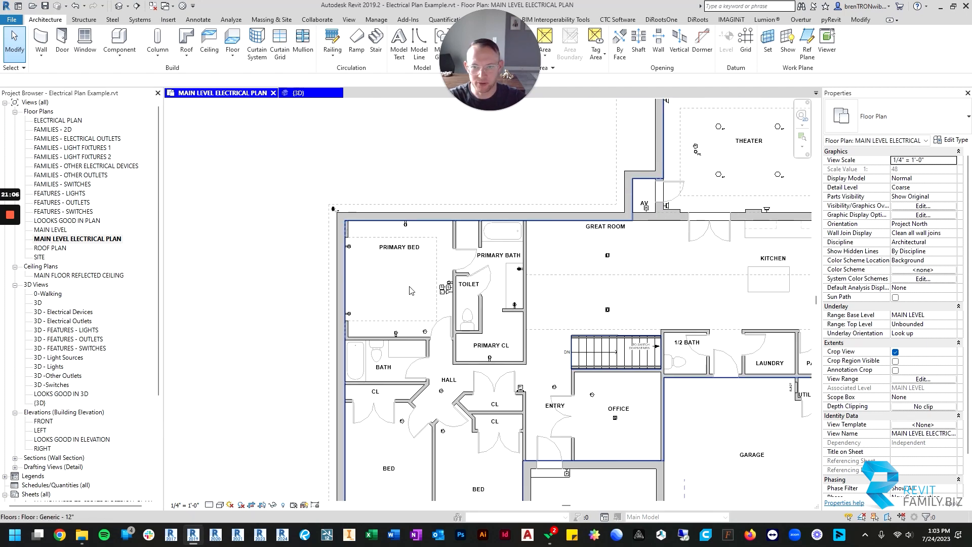
pyautogui.scroll(4, 410, 288)
pyautogui.scroll(-3, 410, 290)
pyautogui.moveTo(587, 312); pyautogui.dragTo(592, 283, button='middle')
pyautogui.scroll(4, 397, 238)
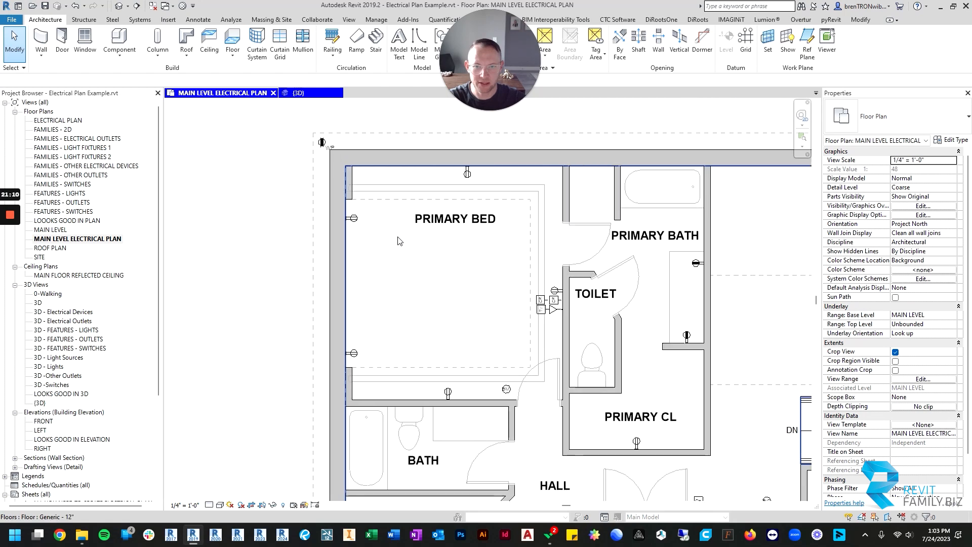
pyautogui.scroll(-4, 438, 263)
pyautogui.scroll(-3, 487, 292)
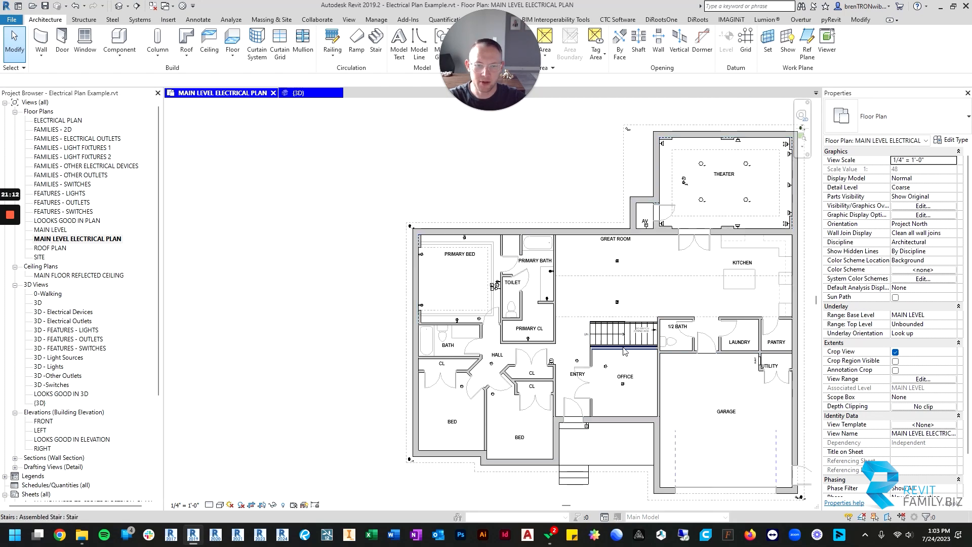
pyautogui.moveTo(633, 359); pyautogui.dragTo(528, 339, button='middle')
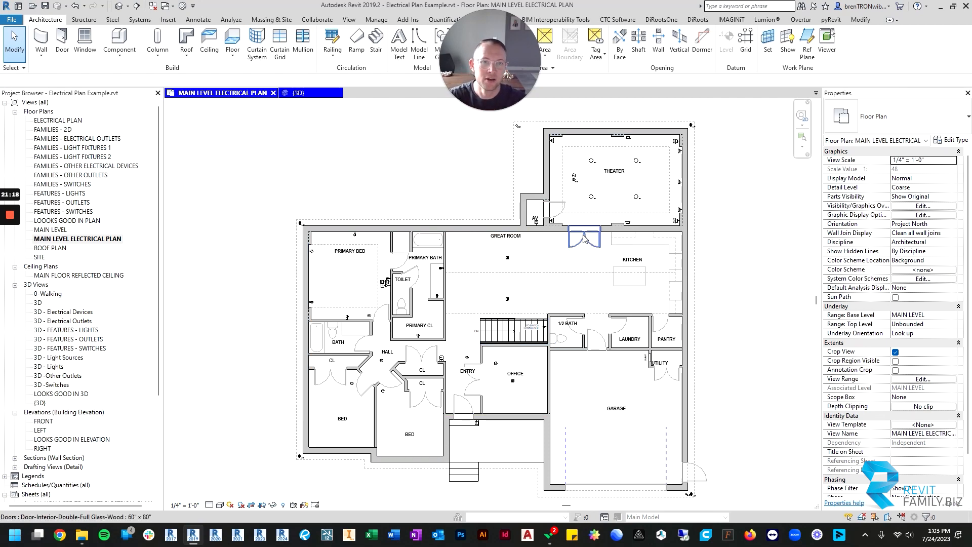
pyautogui.scroll(3, 539, 223)
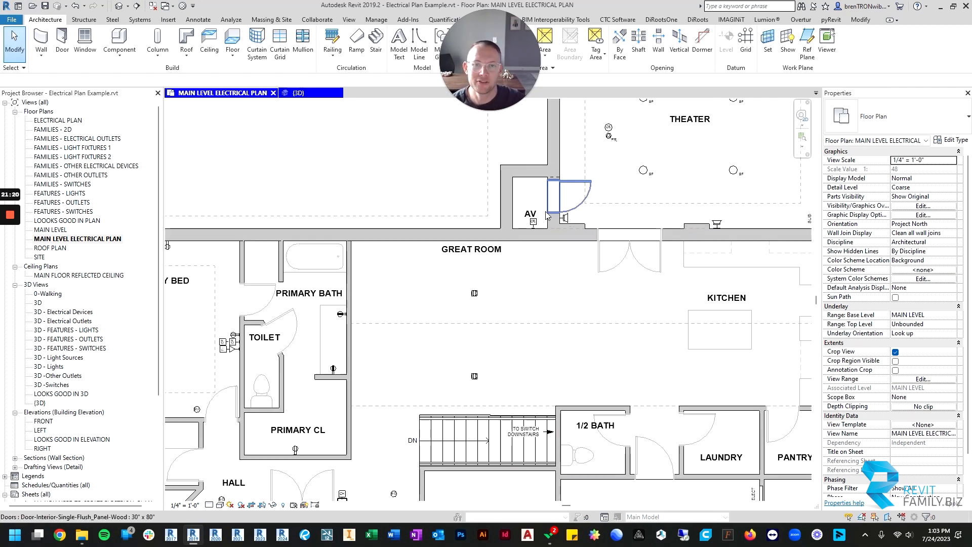
pyautogui.scroll(-3, 547, 215)
pyautogui.moveTo(547, 212); pyautogui.dragTo(537, 255, button='middle')
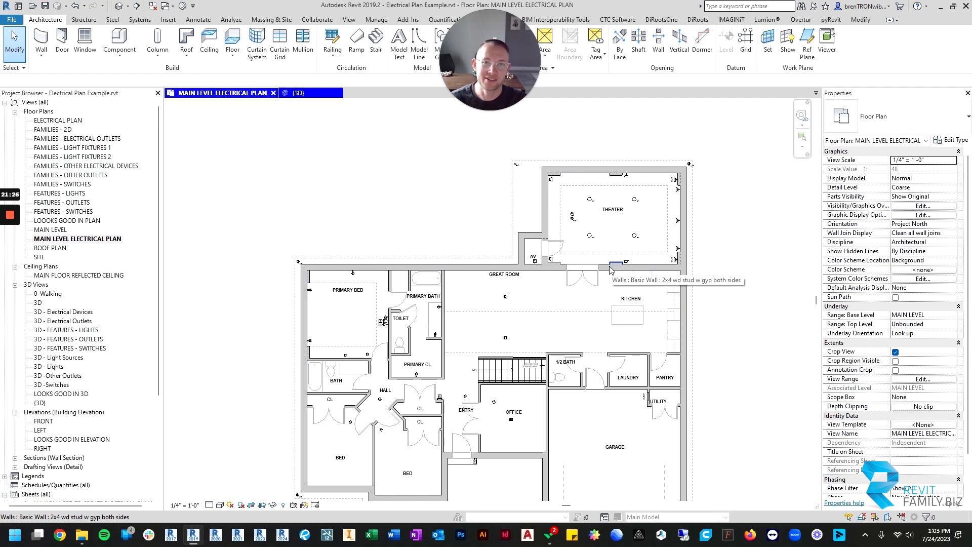
pyautogui.moveTo(511, 277); pyautogui.dragTo(537, 239, button='middle')
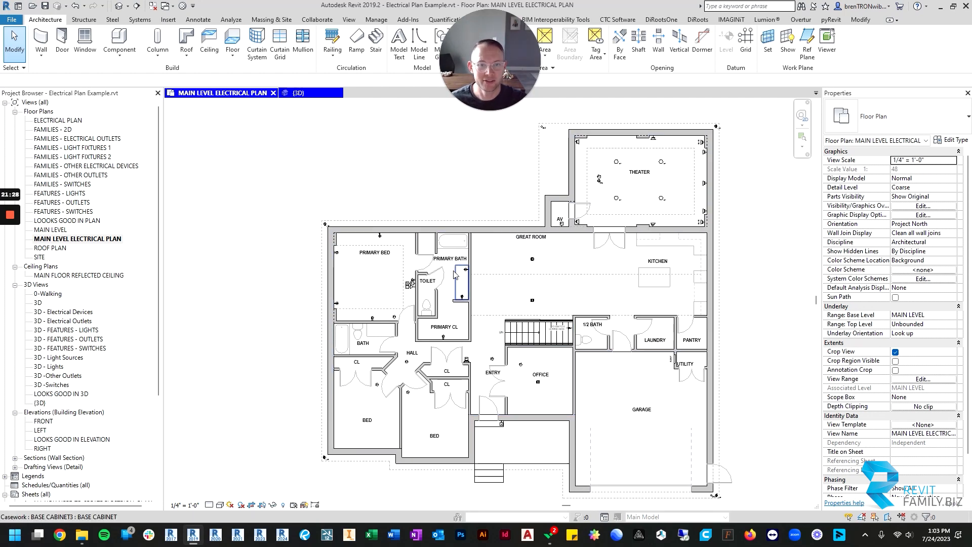
# - Inspect the properties of the duplex wall outlet on the primary bedroom wall shared with the toilet room
pyautogui.scroll(3, 432, 268)
pyautogui.moveTo(432, 268); pyautogui.dragTo(538, 262, button='middle')
pyautogui.scroll(3, 450, 303)
pyautogui.scroll(4, 489, 268)
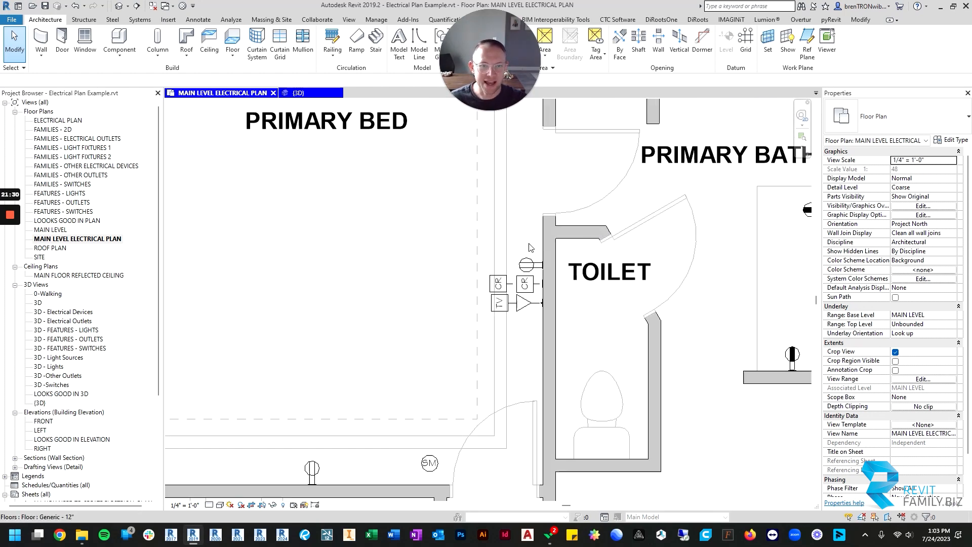
pyautogui.click(528, 264)
pyautogui.scroll(-3, 511, 313)
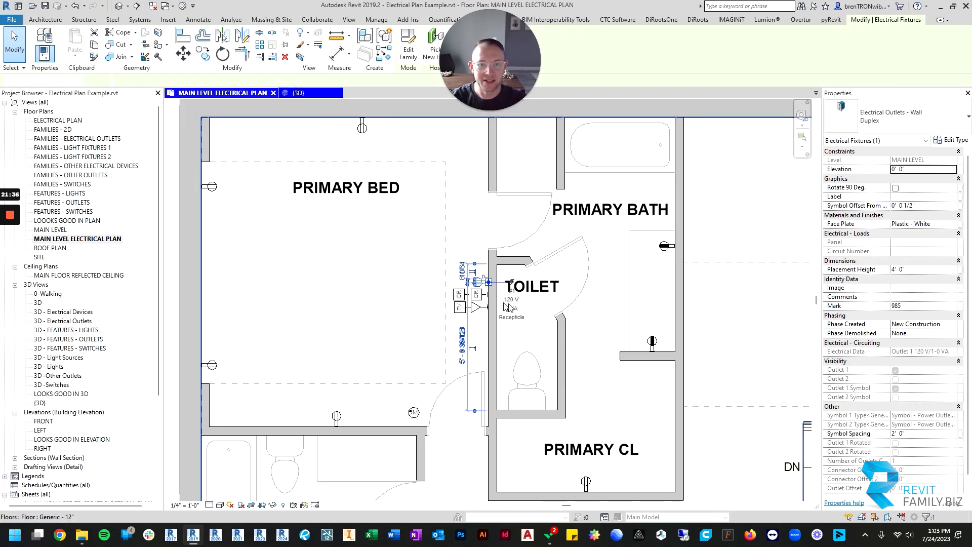
pyautogui.press('Escape')
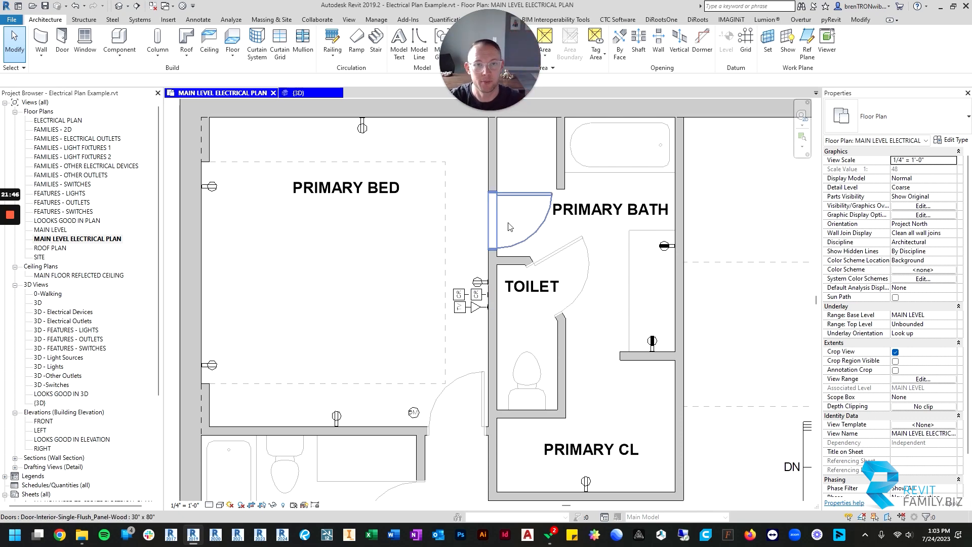
# - Examine the outlet layout in the primary bedroom and bath, and compare it with the rest of the main level
pyautogui.scroll(-2, 480, 296)
pyautogui.scroll(3, 436, 309)
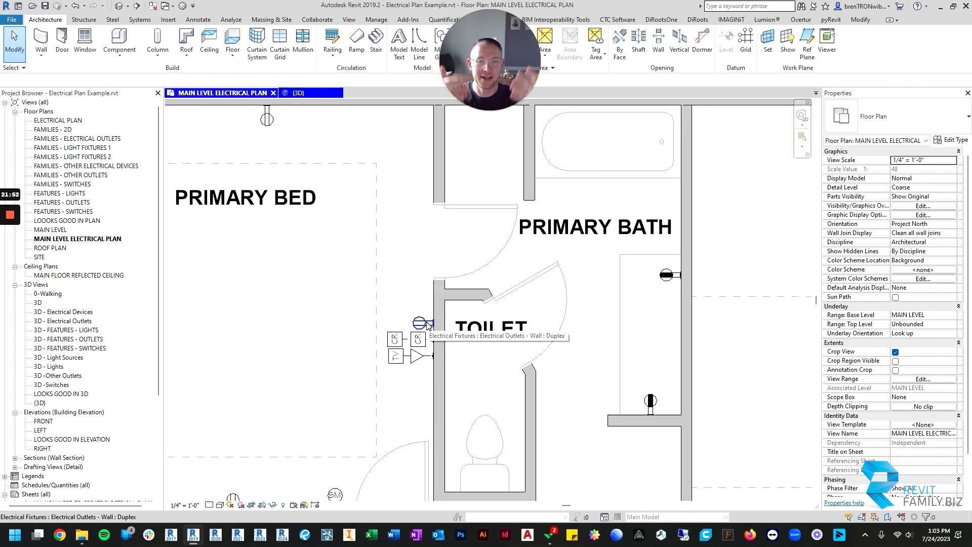
pyautogui.scroll(-2, 433, 301)
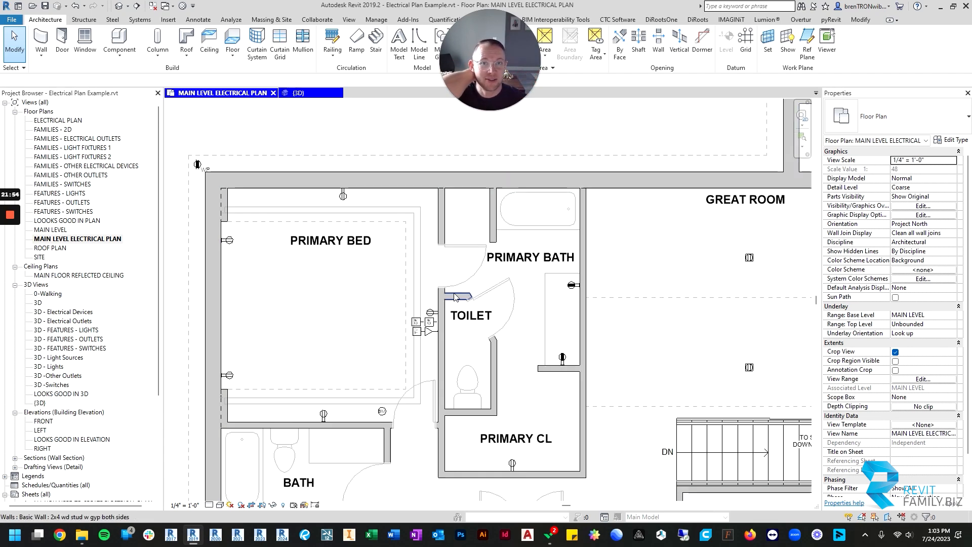
pyautogui.moveTo(571, 310); pyautogui.dragTo(510, 297, button='middle')
pyautogui.scroll(-5, 510, 298)
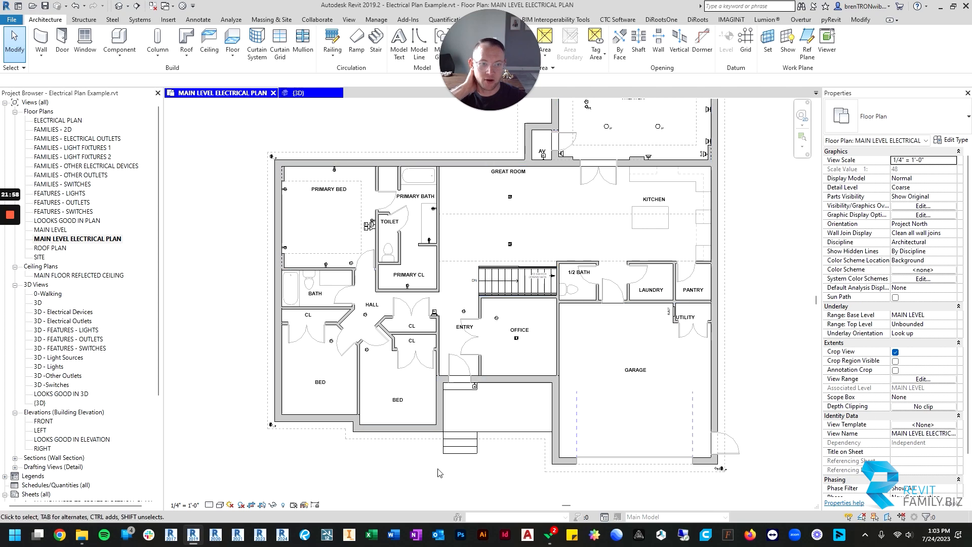
pyautogui.moveTo(576, 236); pyautogui.dragTo(557, 344, button='middle')
pyautogui.scroll(1, 557, 344)
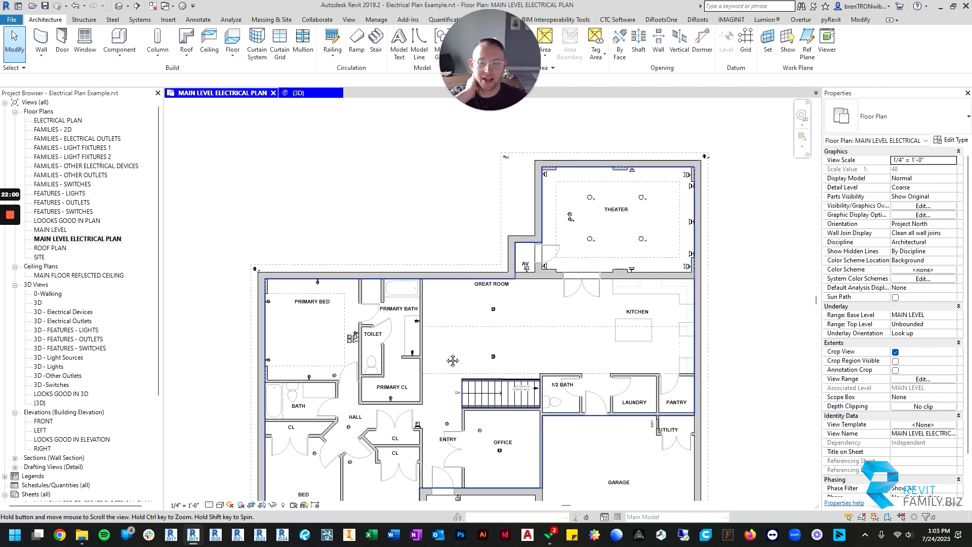
pyautogui.scroll(3, 448, 349)
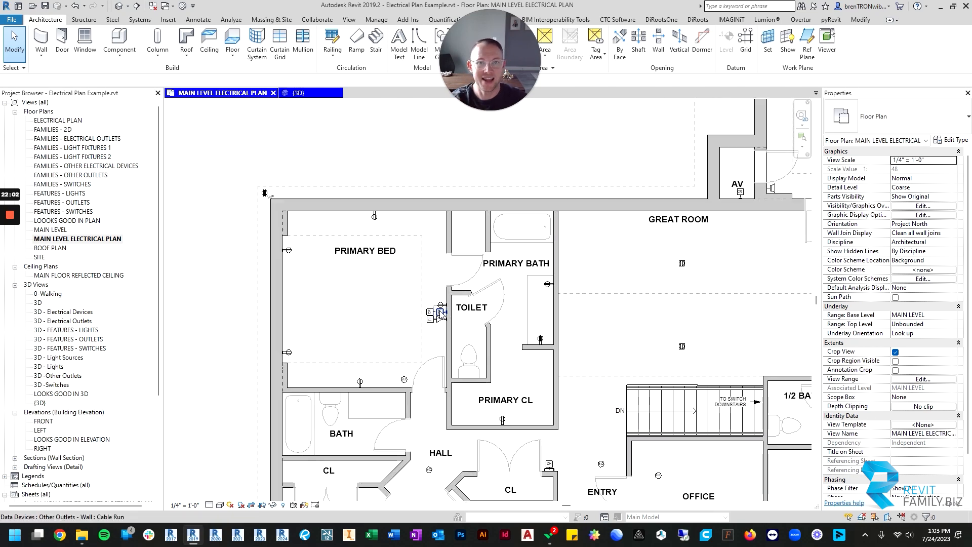
pyautogui.moveTo(441, 313); pyautogui.dragTo(421, 303, button='middle')
pyautogui.moveTo(582, 322); pyautogui.dragTo(501, 334, button='middle')
pyautogui.scroll(5, 446, 294)
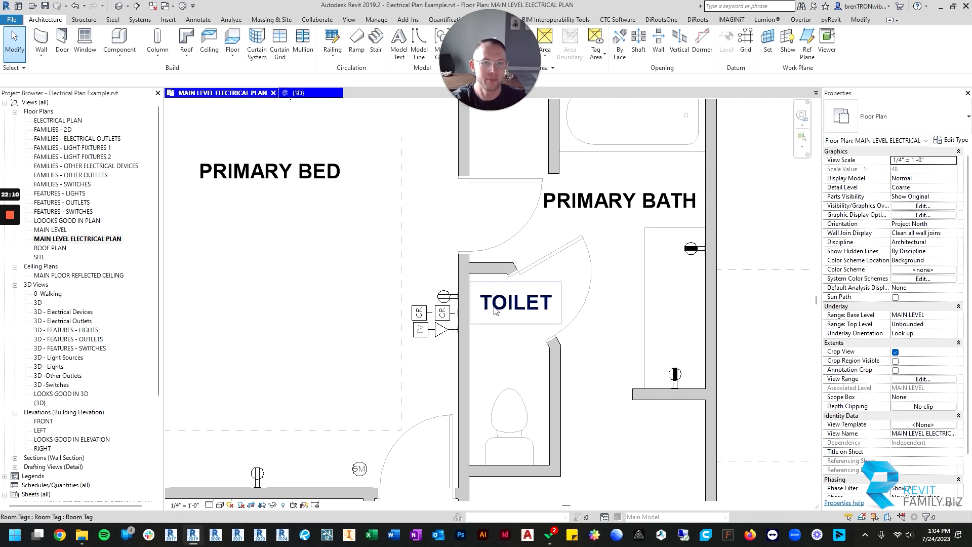
pyautogui.scroll(-2, 495, 307)
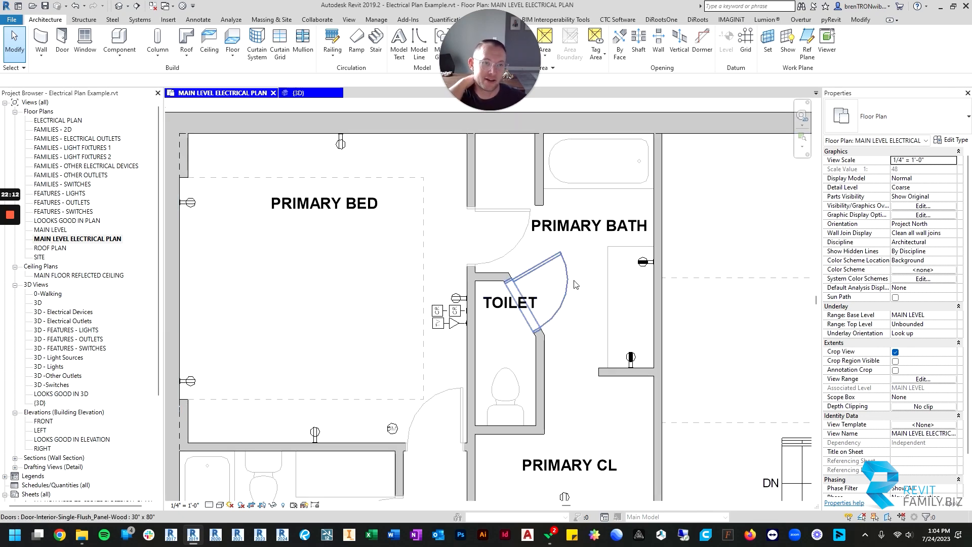
pyautogui.scroll(-2, 575, 284)
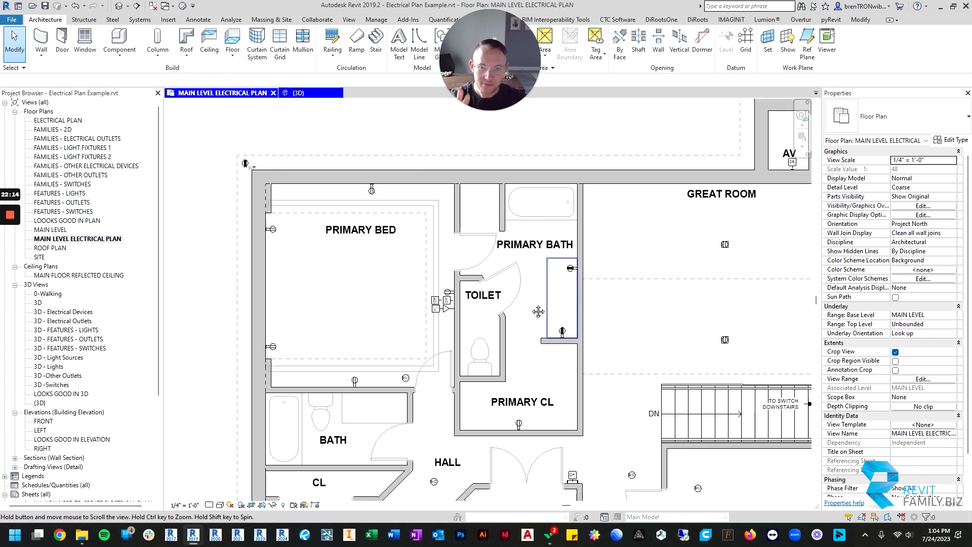
# - Inspect the duplex and Data + TV outlets grouped on the primary bedroom wall beside the toilet room
pyautogui.scroll(3, 433, 301)
pyautogui.click(436, 300)
pyautogui.scroll(2, 425, 333)
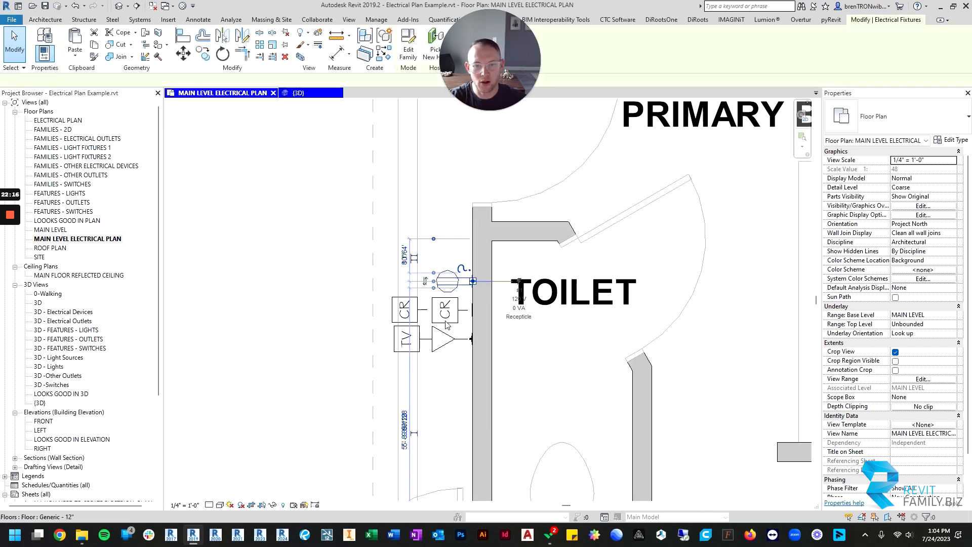
pyautogui.press('Escape')
pyautogui.click(461, 344)
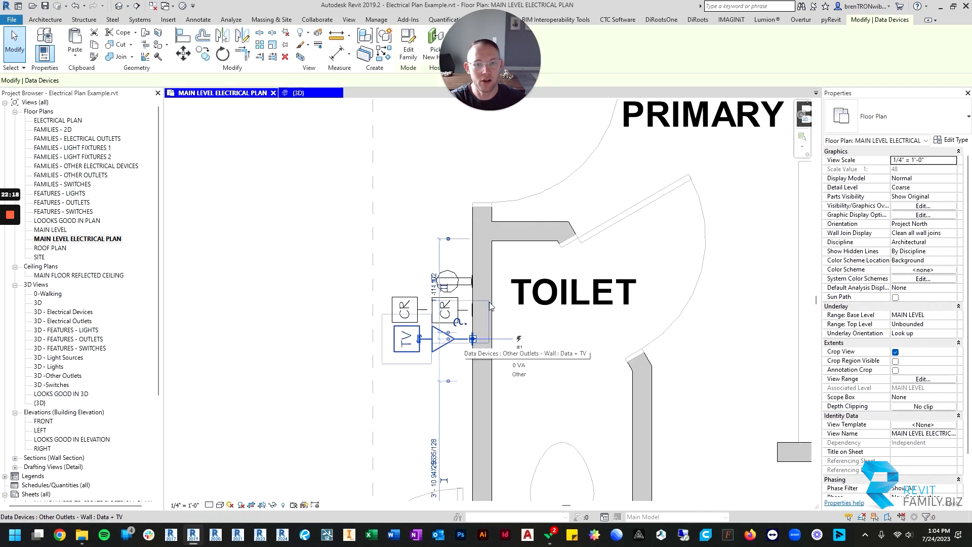
pyautogui.scroll(-2, 521, 290)
pyautogui.press('Escape')
pyautogui.moveTo(451, 254); pyautogui.dragTo(474, 275, button='middle')
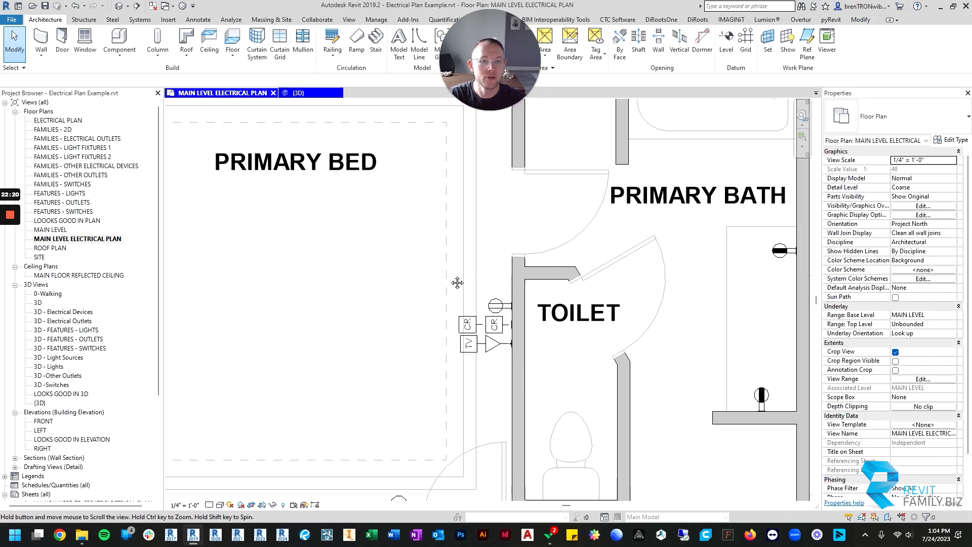
pyautogui.click(494, 305)
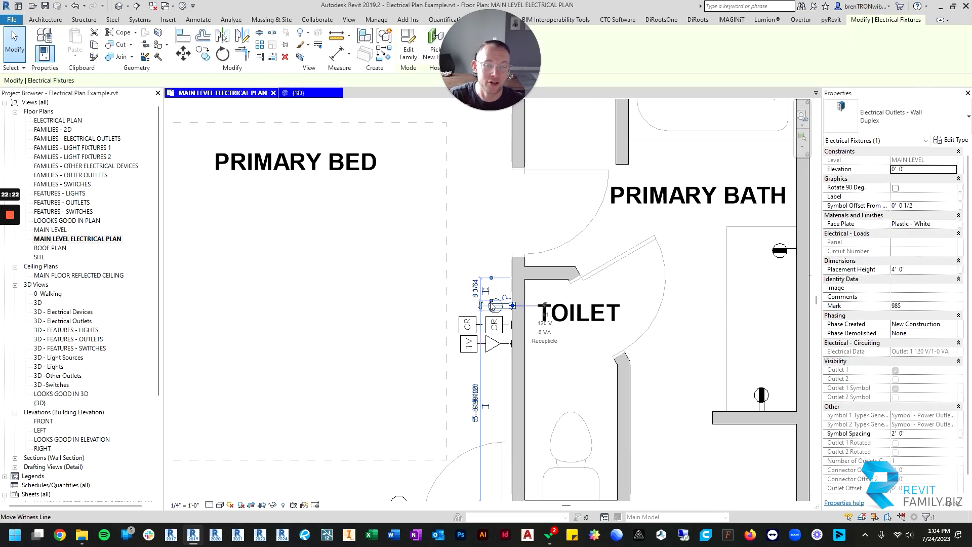
pyautogui.press('Escape')
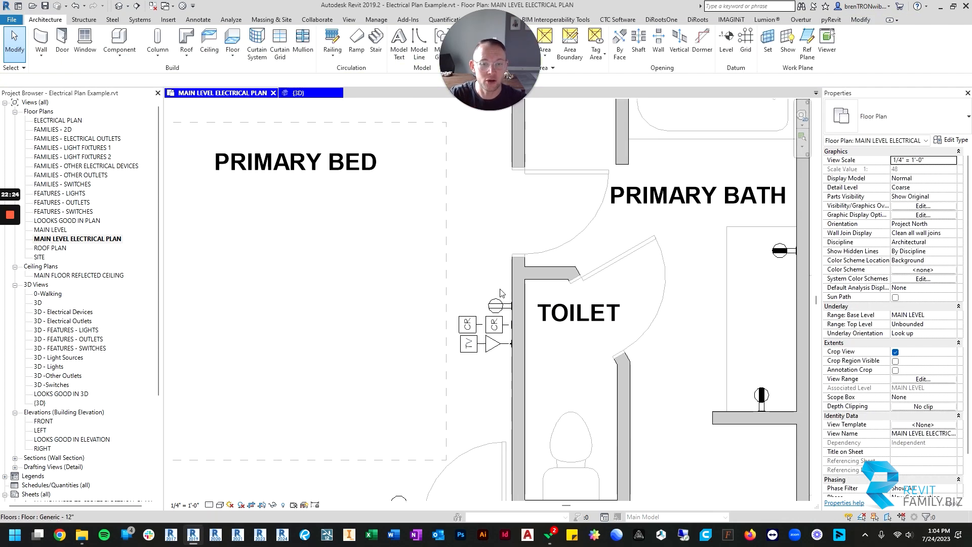
# - Check the placement height of the duplex outlet above the CR and TV outlets on the primary bedroom's toilet wall
pyautogui.scroll(-2, 493, 305)
pyautogui.click(496, 303)
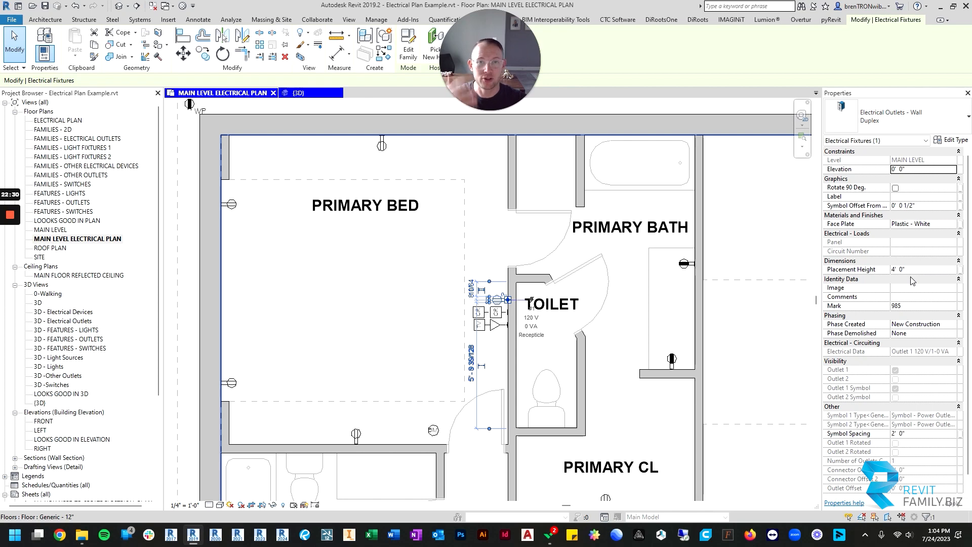
pyautogui.press('Escape')
pyautogui.scroll(2, 536, 315)
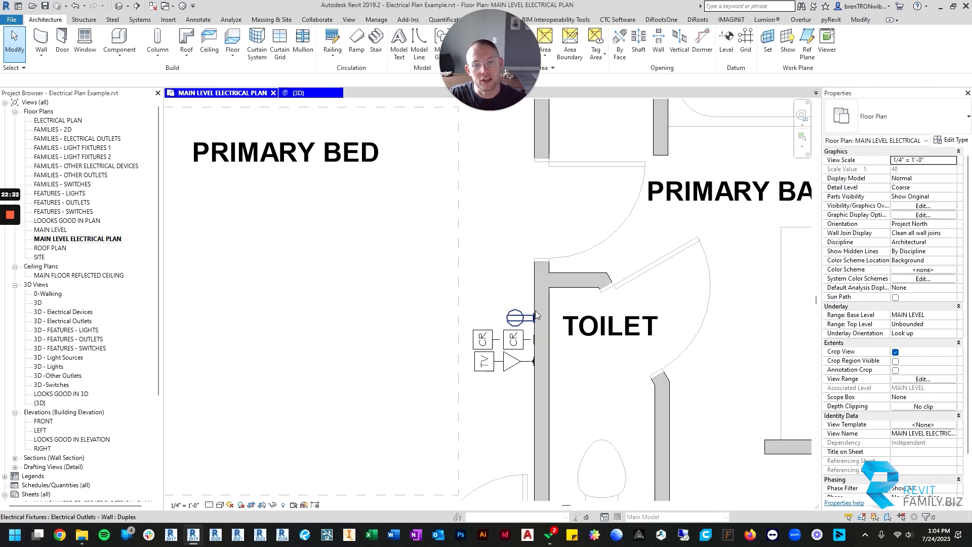
pyautogui.scroll(-2, 481, 304)
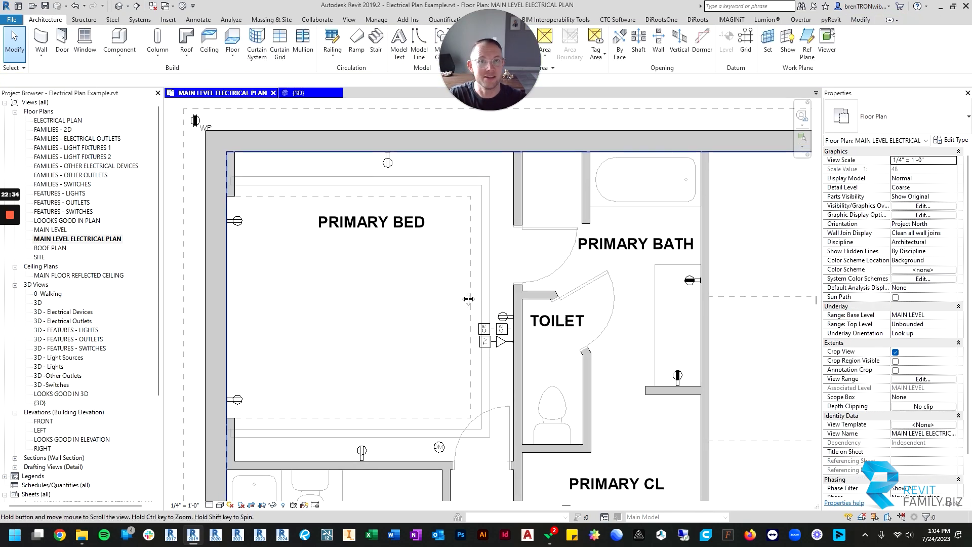
# - Survey the devices across the whole main level plan, from the theater and great room to the garage
pyautogui.scroll(-2, 470, 297)
pyautogui.scroll(-5, 470, 297)
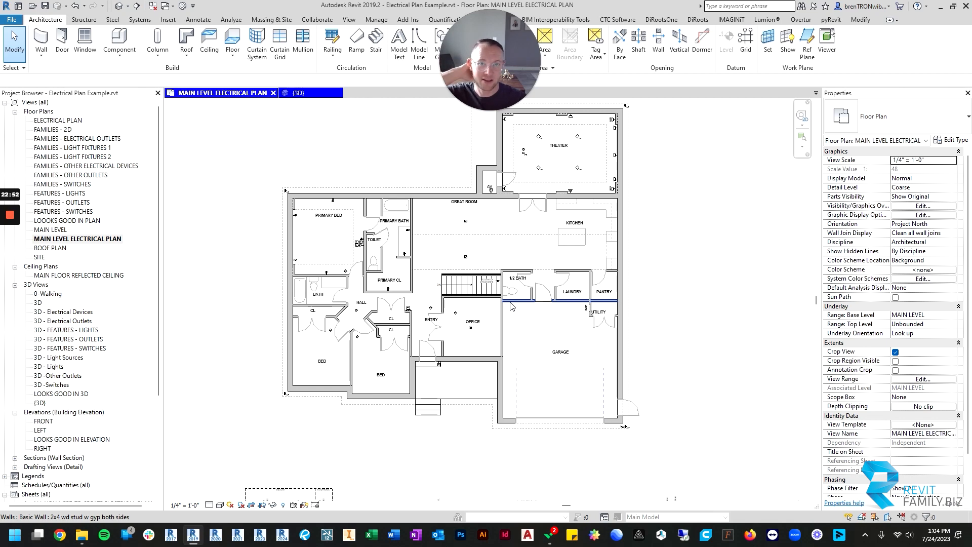
pyautogui.scroll(3, 447, 234)
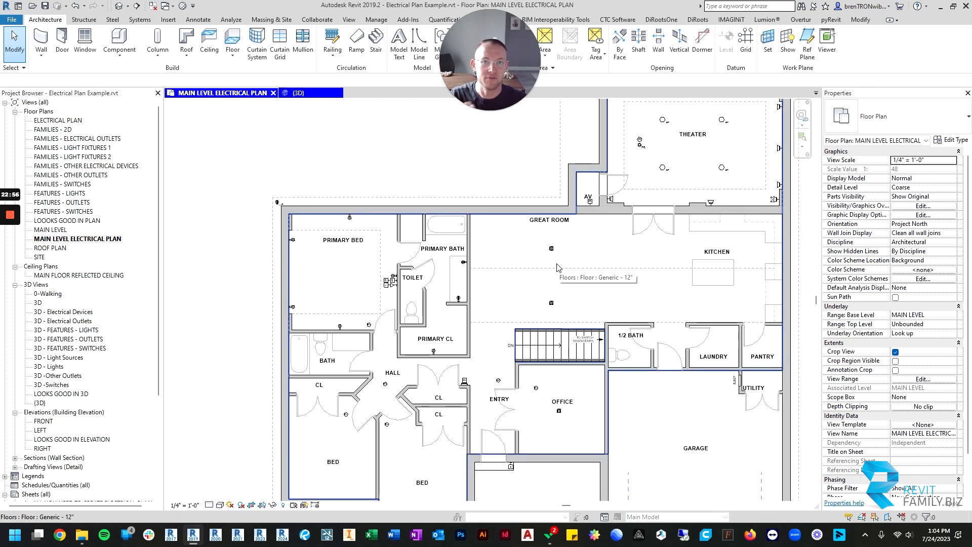
pyautogui.scroll(-3, 566, 254)
pyautogui.scroll(3, 427, 290)
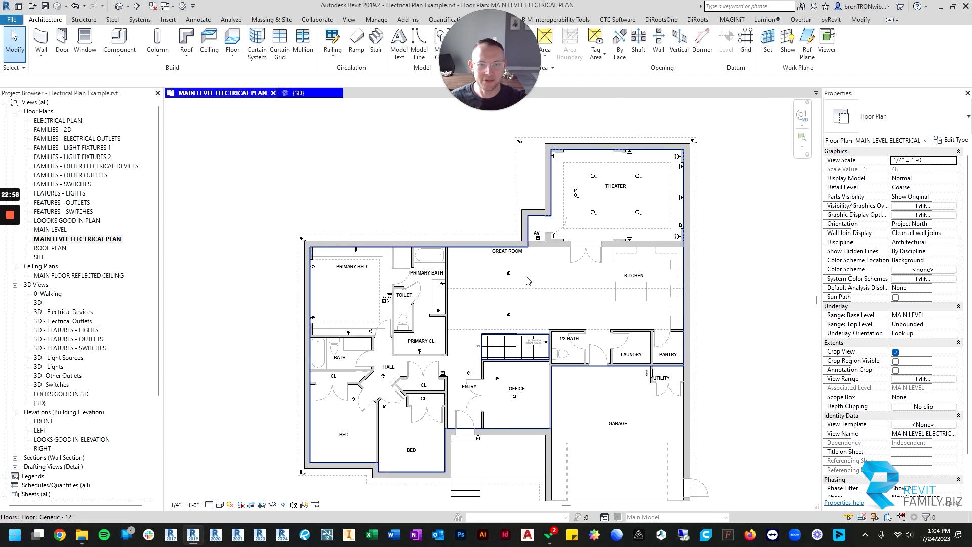
pyautogui.scroll(-3, 534, 264)
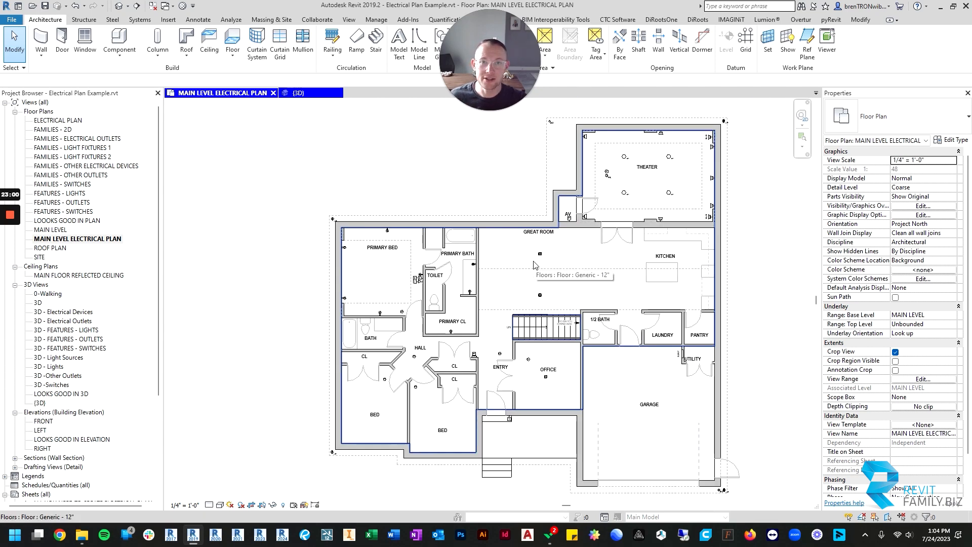
pyautogui.scroll(-2, 548, 276)
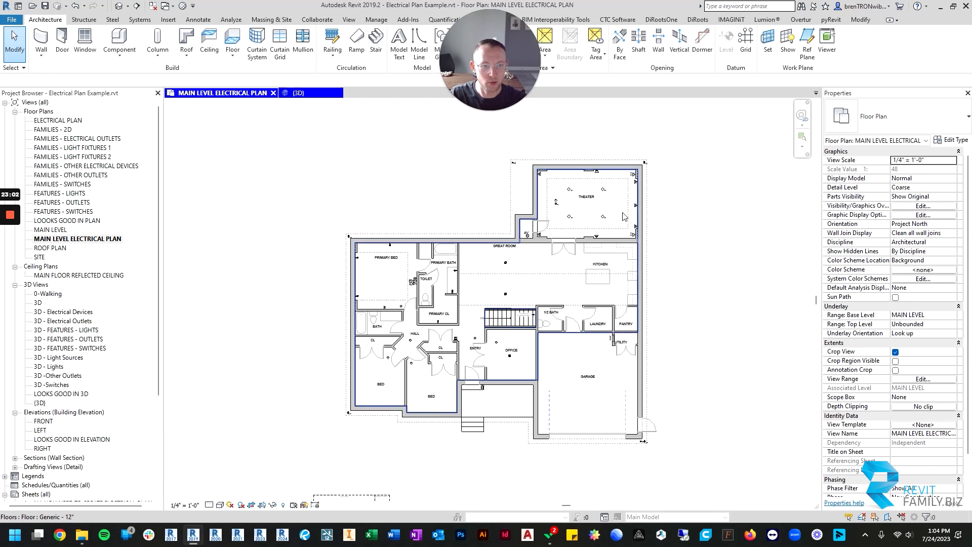
pyautogui.scroll(3, 623, 217)
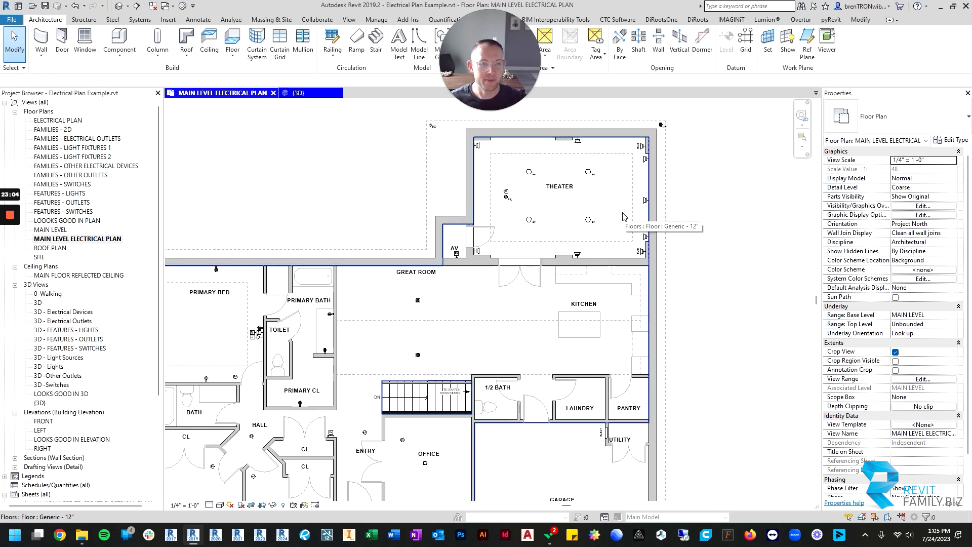
pyautogui.moveTo(453, 319); pyautogui.dragTo(493, 271, button='middle')
pyautogui.moveTo(439, 306); pyautogui.dragTo(500, 276, button='middle')
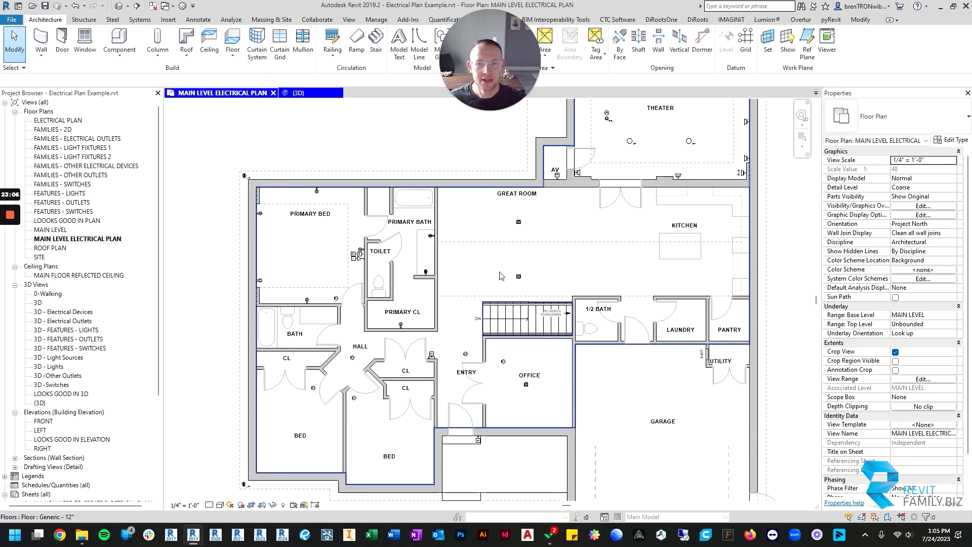
pyautogui.moveTo(610, 327); pyautogui.dragTo(581, 214, button='middle')
pyautogui.scroll(-1, 580, 214)
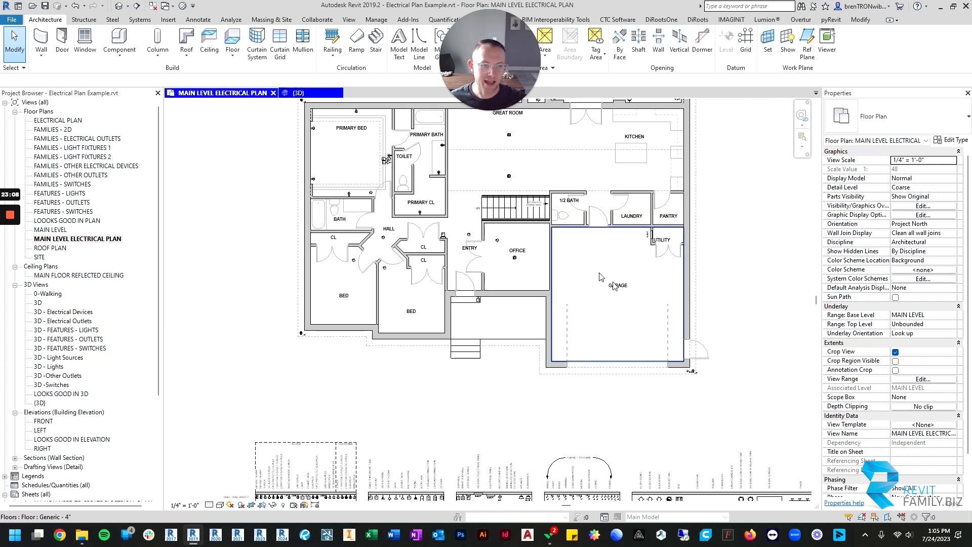
pyautogui.scroll(-1, 605, 287)
pyautogui.moveTo(606, 291); pyautogui.dragTo(577, 236, button='middle')
# - Look over the generic light symbols below the plan and compare them with the main level rooms
pyautogui.scroll(4, 684, 385)
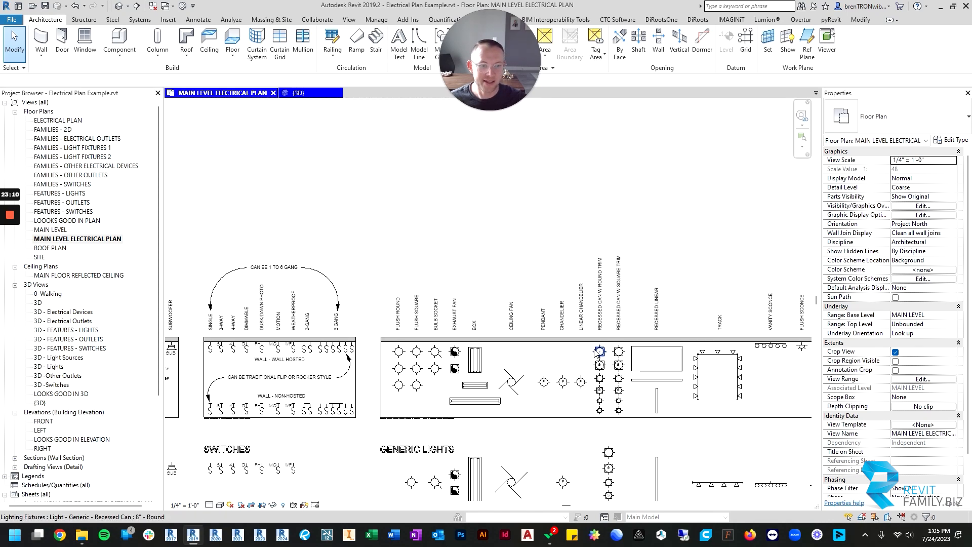
pyautogui.scroll(-2, 465, 309)
pyautogui.moveTo(516, 277); pyautogui.dragTo(675, 475, button='middle')
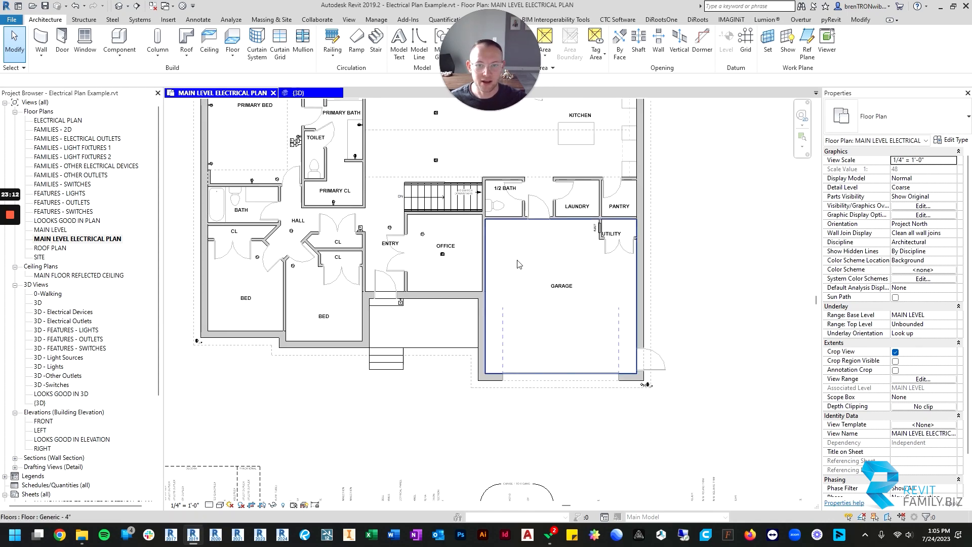
pyautogui.moveTo(517, 262); pyautogui.dragTo(583, 352, button='middle')
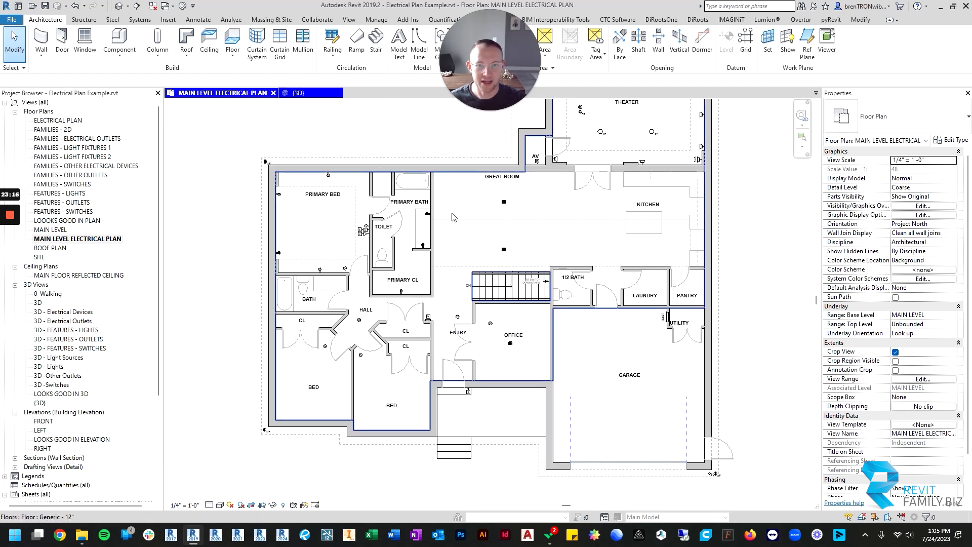
pyautogui.scroll(2, 452, 216)
pyautogui.scroll(-5, 538, 185)
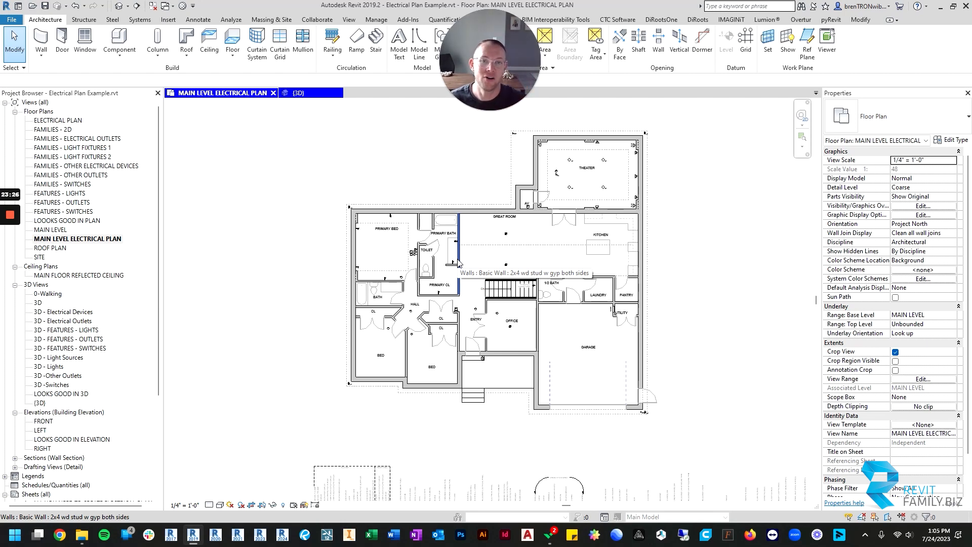
pyautogui.scroll(-2, 512, 298)
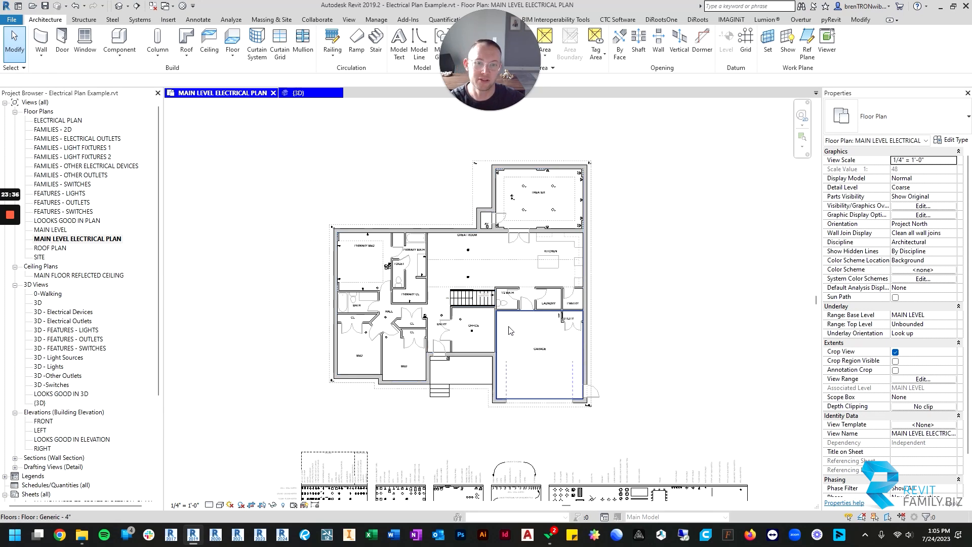
pyautogui.moveTo(510, 330); pyautogui.dragTo(538, 341, button='middle')
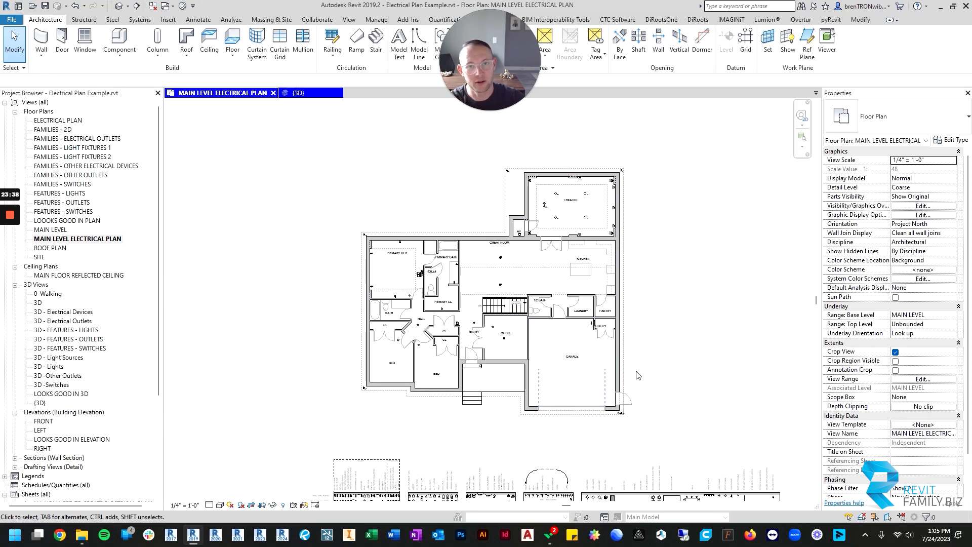
pyautogui.moveTo(624, 332); pyautogui.dragTo(612, 297, button='middle')
pyautogui.scroll(2, 590, 276)
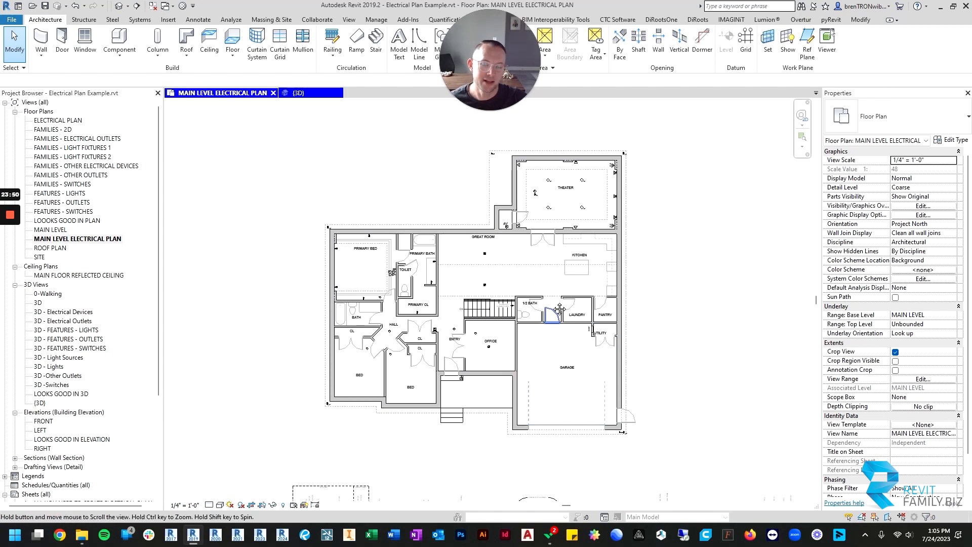
# - Examine the switch and generic light symbols in the legend rows below the garage for fixtures to reuse
pyautogui.moveTo(562, 324); pyautogui.dragTo(546, 241, button='middle')
pyautogui.scroll(2, 642, 399)
pyautogui.moveTo(633, 399); pyautogui.dragTo(548, 270, button='middle')
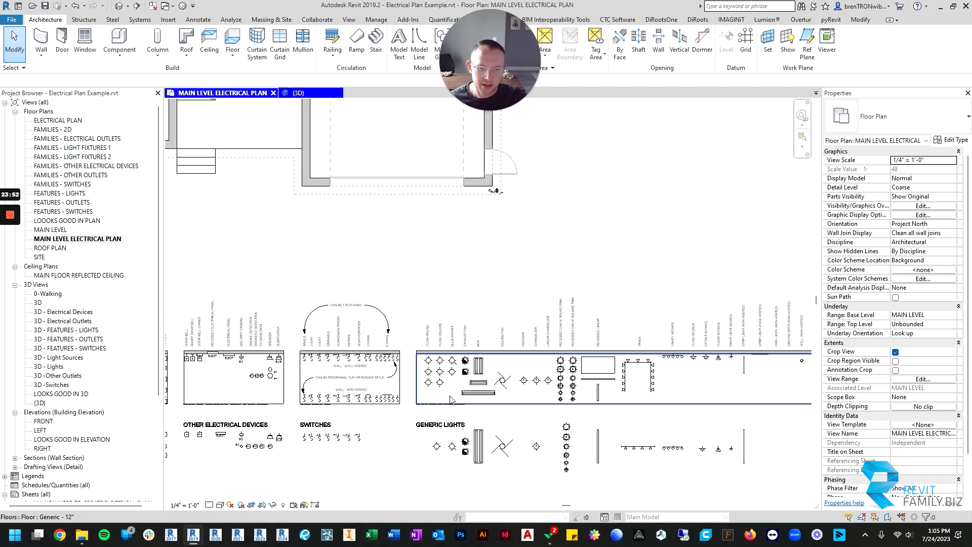
pyautogui.scroll(5, 454, 371)
pyautogui.scroll(-6, 478, 340)
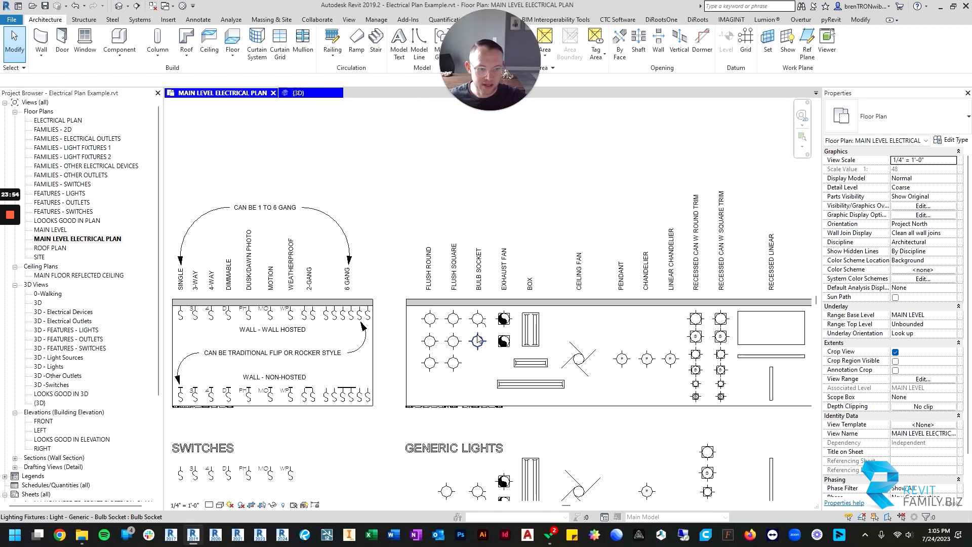
pyautogui.scroll(-2, 448, 286)
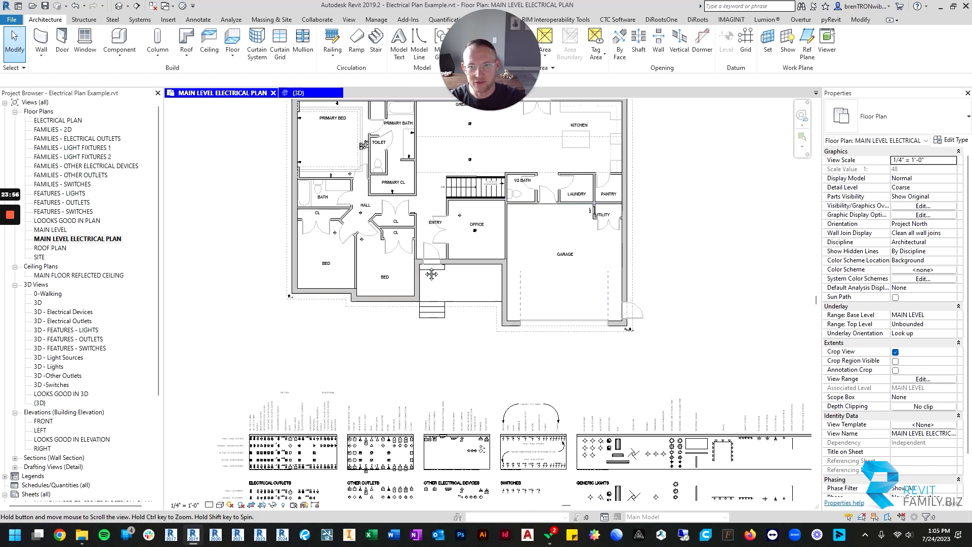
pyautogui.moveTo(430, 271); pyautogui.dragTo(455, 330, button='middle')
pyautogui.scroll(4, 356, 197)
pyautogui.scroll(-3, 357, 197)
pyautogui.scroll(-2, 357, 198)
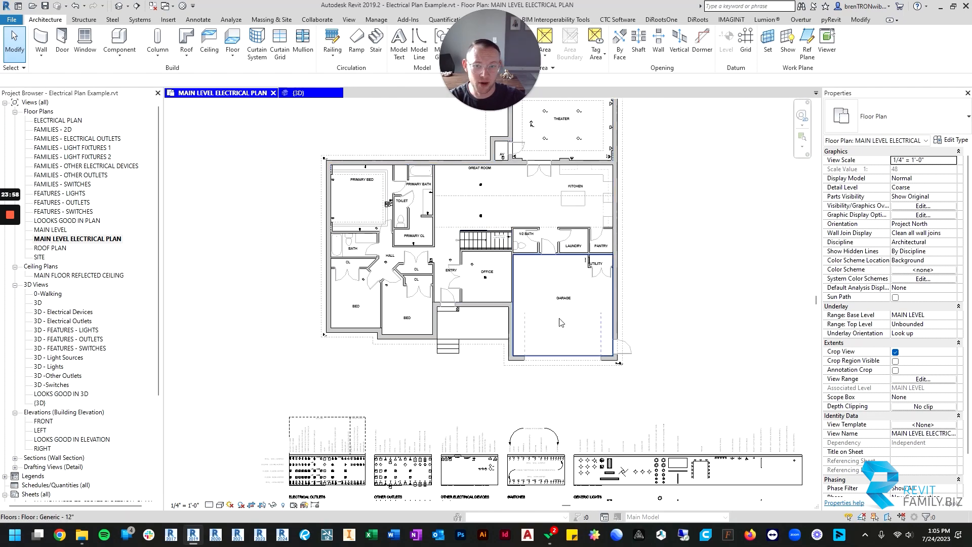
# - Create a similar fixture from the generic Ceiling Fan and place it mid-room in the primary bedroom with Sloped Ceiling turned off
pyautogui.scroll(5, 577, 373)
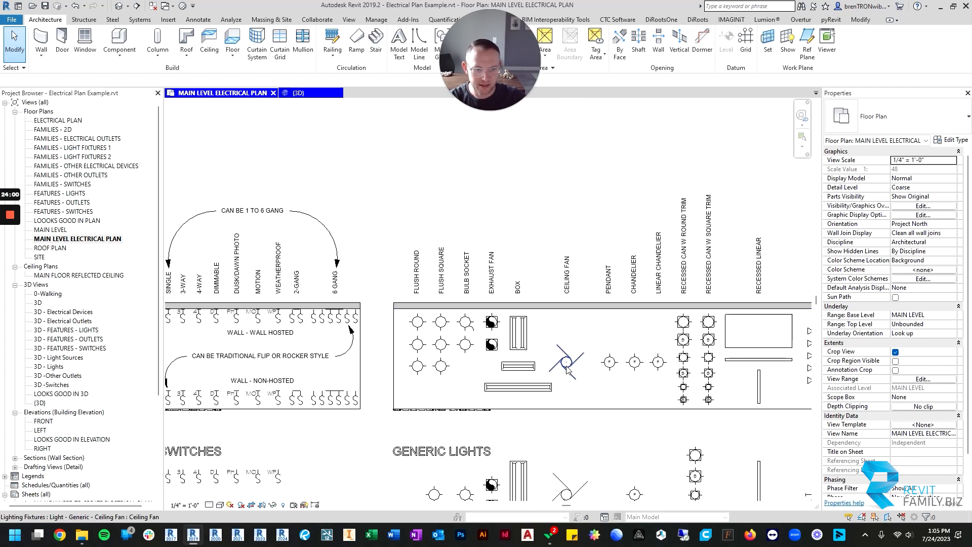
pyautogui.scroll(1, 567, 372)
pyautogui.click(567, 371)
pyautogui.press('c')
pyautogui.press('s')
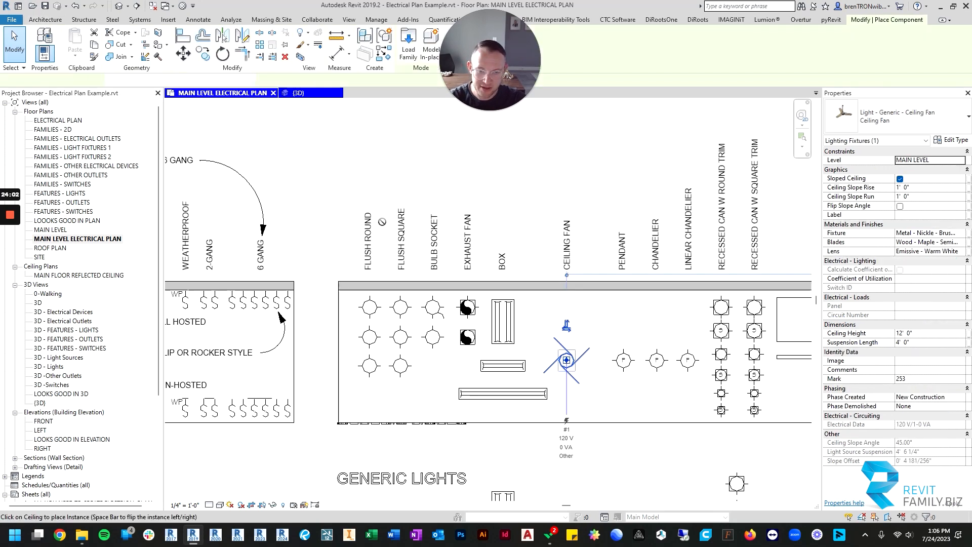
pyautogui.scroll(-2, 353, 192)
pyautogui.moveTo(340, 174); pyautogui.dragTo(582, 384, button='middle')
pyautogui.moveTo(329, 159); pyautogui.dragTo(572, 407, button='middle')
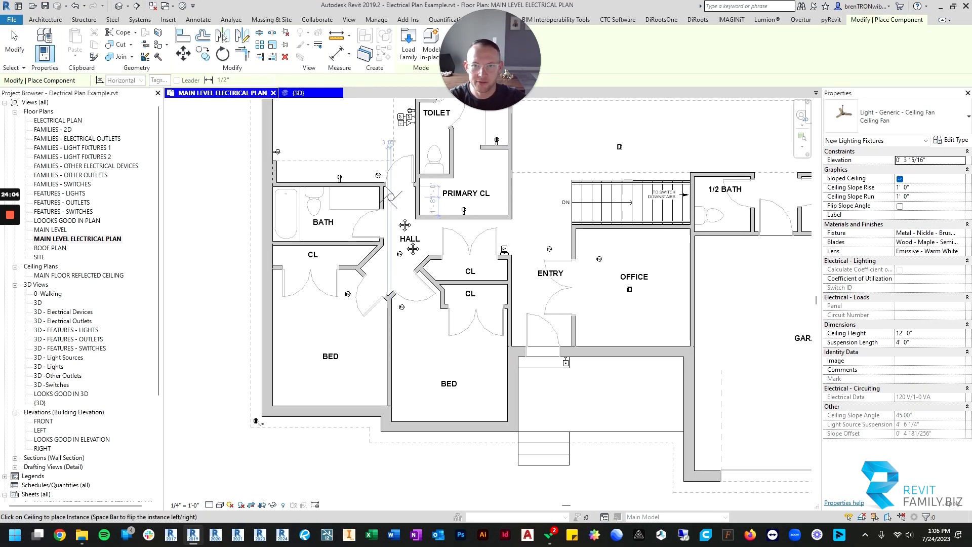
pyautogui.moveTo(324, 111); pyautogui.dragTo(397, 314, button='middle')
pyautogui.scroll(2, 383, 308)
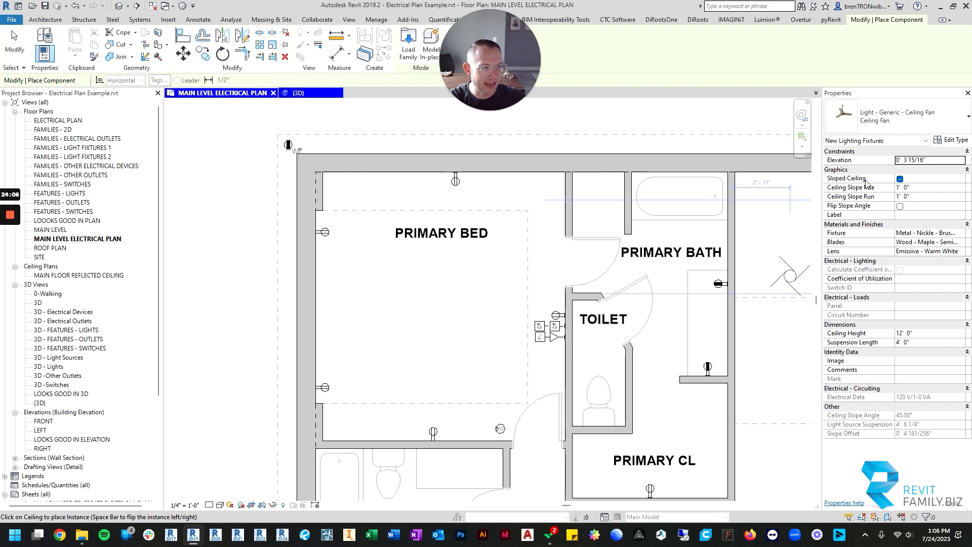
pyautogui.click(899, 179)
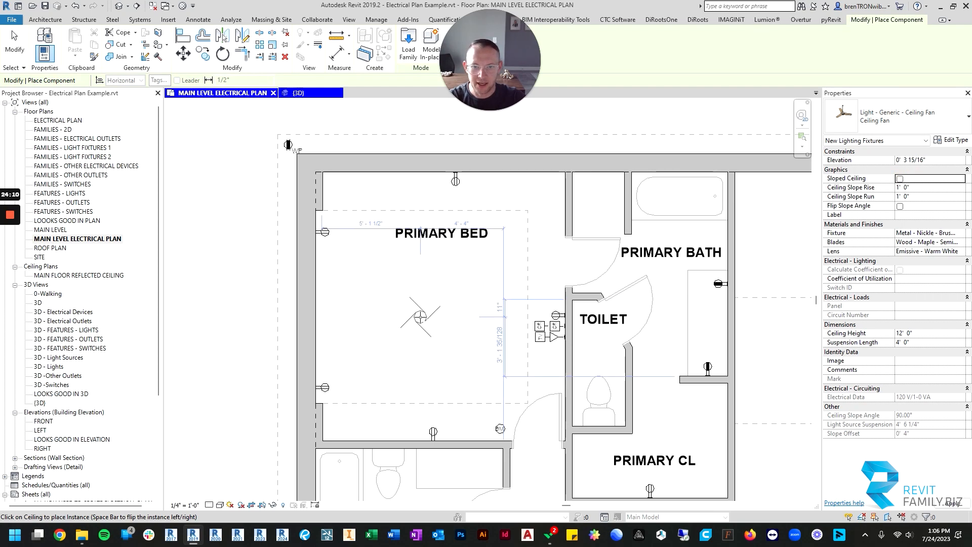
pyautogui.click(421, 315)
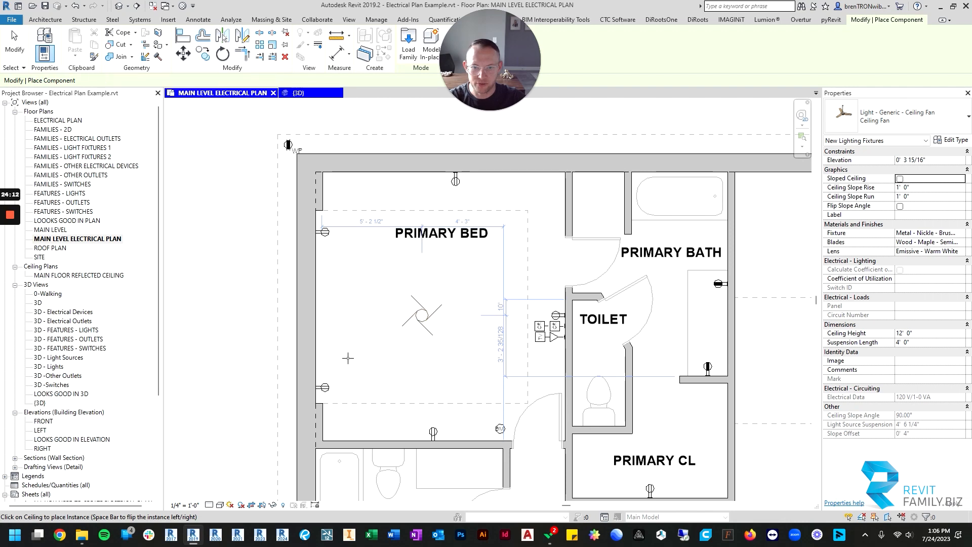
pyautogui.press('Escape')
pyautogui.press('Escape')
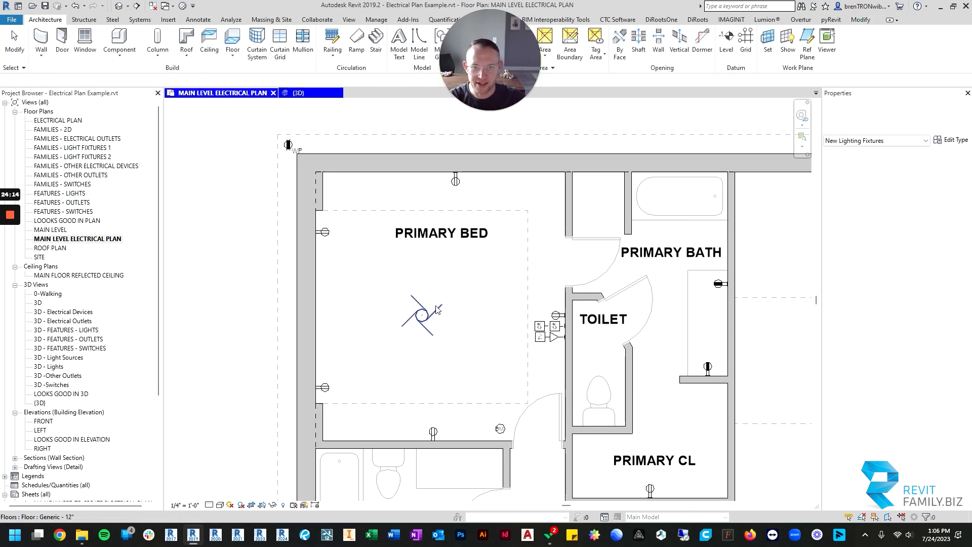
# - Create a similar fixture from the generic 6" round Recessed Can, turn Sloped Ceiling off and place four around the primary bedroom's fan
pyautogui.scroll(-6, 455, 299)
pyautogui.moveTo(557, 349)
pyautogui.mouseDown(button='middle')
pyautogui.moveTo(481, 216)
pyautogui.moveTo(554, 278)
pyautogui.moveTo(535, 221)
pyautogui.mouseUp(button='middle')
pyautogui.scroll(3, 590, 358)
pyautogui.scroll(4, 657, 243)
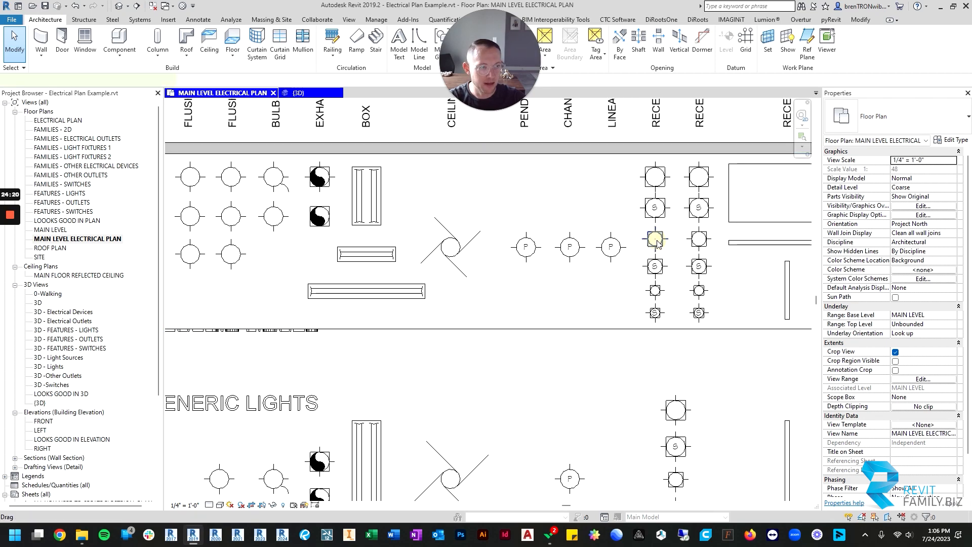
pyautogui.click(657, 241)
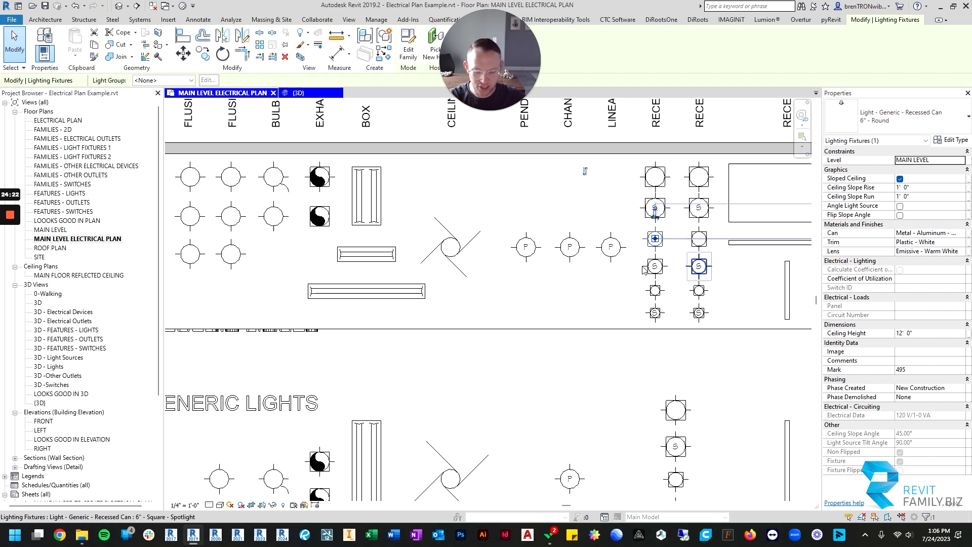
pyautogui.press('s')
pyautogui.scroll(-3, 433, 272)
pyautogui.scroll(-3, 362, 209)
pyautogui.moveTo(326, 152); pyautogui.dragTo(606, 451, button='middle')
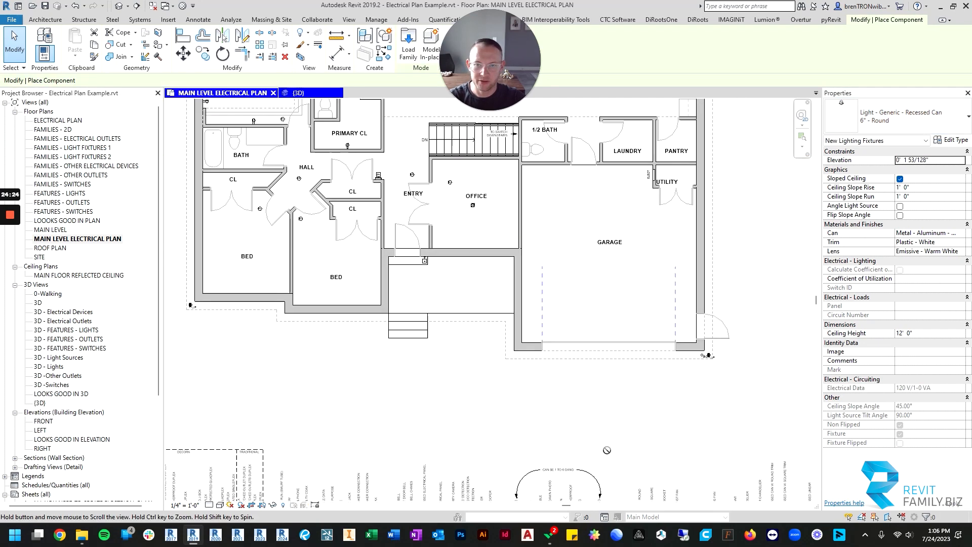
pyautogui.moveTo(367, 273); pyautogui.dragTo(546, 385, button='middle')
pyautogui.moveTo(399, 168); pyautogui.dragTo(416, 254, button='middle')
pyautogui.scroll(1, 417, 253)
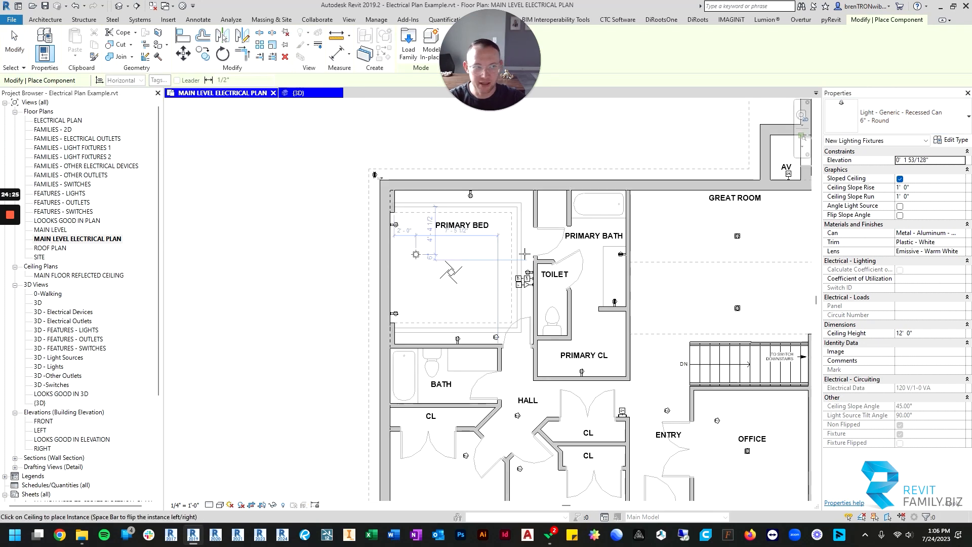
pyautogui.click(900, 180)
pyautogui.scroll(2, 364, 218)
pyautogui.scroll(1, 438, 272)
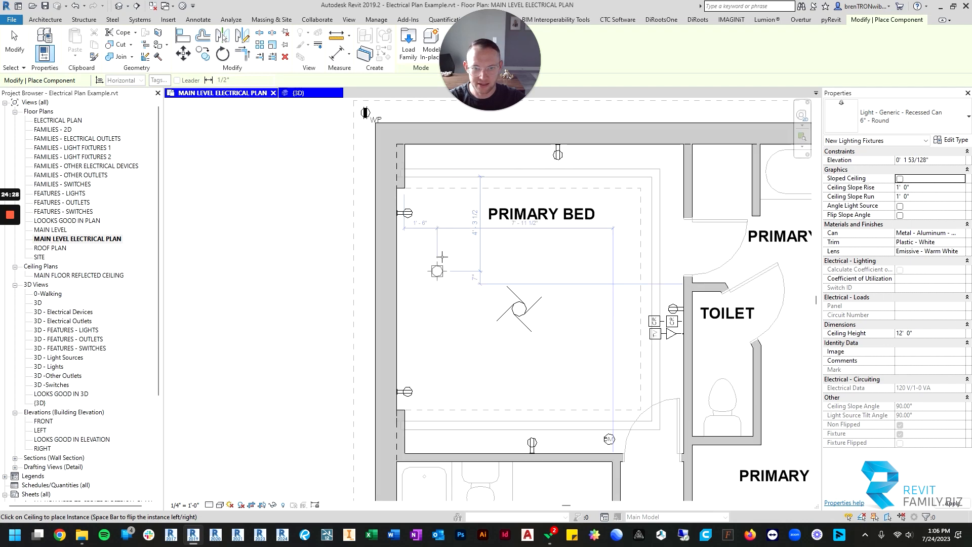
pyautogui.click(457, 236)
pyautogui.click(590, 237)
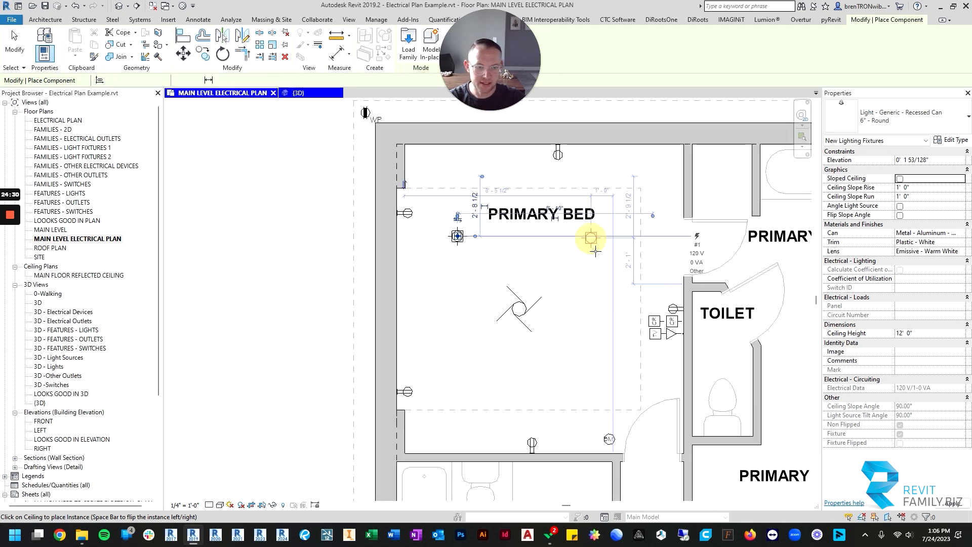
pyautogui.click(590, 377)
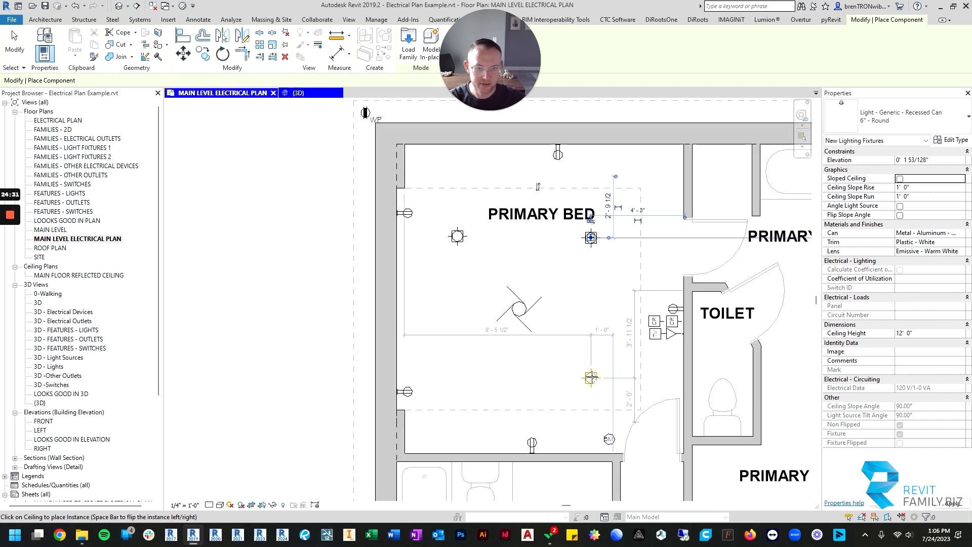
pyautogui.click(457, 381)
pyautogui.press('Escape')
pyautogui.scroll(-3, 577, 300)
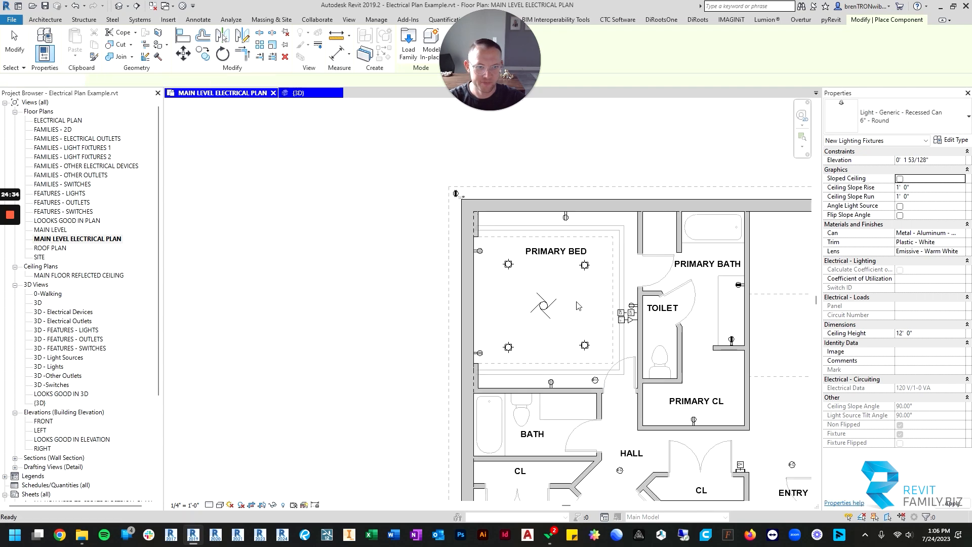
pyautogui.press('Escape')
# - Examine the primary bedroom's tray ceiling outline and the sconce and strip light symbols in the generic lights legend
pyautogui.moveTo(665, 314); pyautogui.dragTo(493, 298, button='middle')
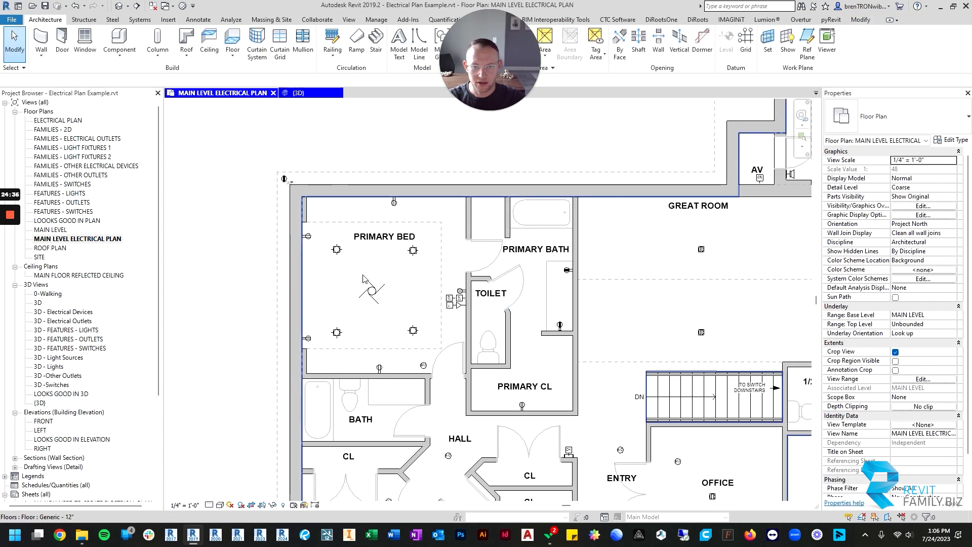
pyautogui.scroll(3, 338, 220)
pyautogui.scroll(2, 338, 220)
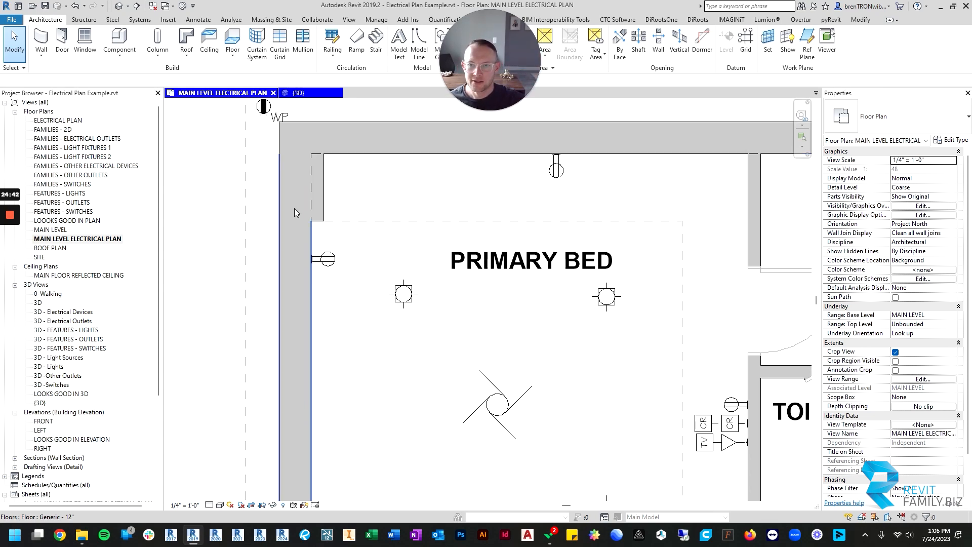
pyautogui.scroll(-2, 282, 223)
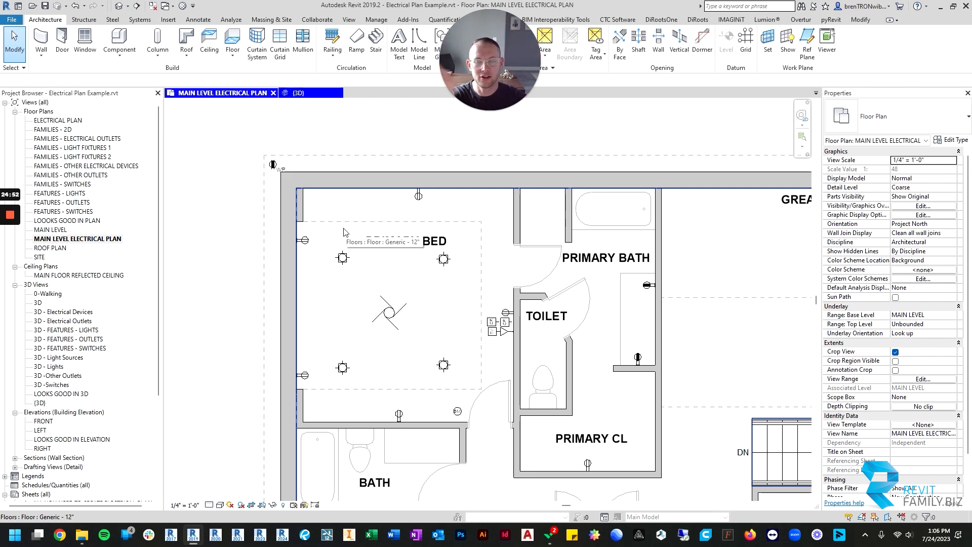
pyautogui.scroll(-5, 345, 237)
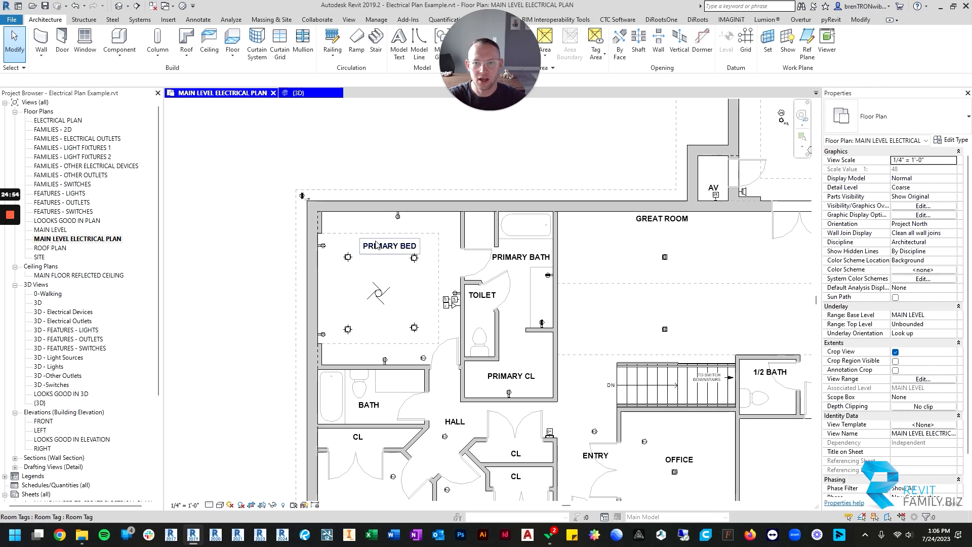
pyautogui.scroll(-1, 380, 245)
pyautogui.moveTo(572, 440); pyautogui.dragTo(611, 294, button='middle')
pyautogui.scroll(5, 672, 375)
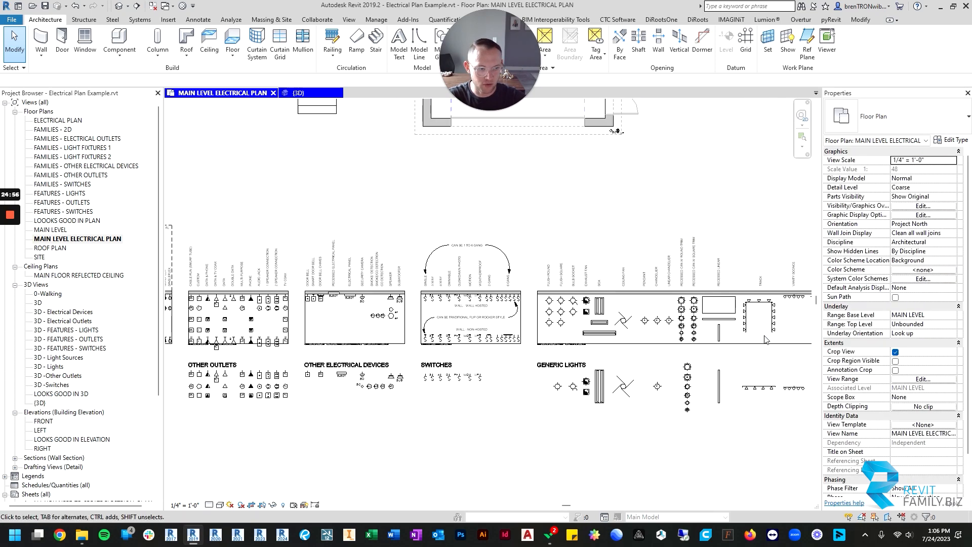
pyautogui.moveTo(703, 350); pyautogui.dragTo(212, 390, button='middle')
pyautogui.scroll(2, 464, 334)
pyautogui.moveTo(618, 262); pyautogui.dragTo(534, 381, button='middle')
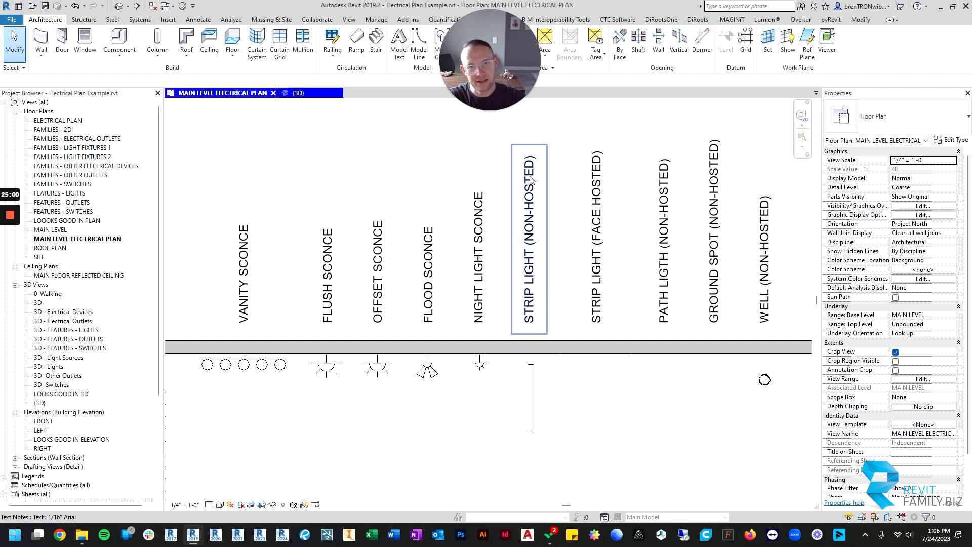
pyautogui.click(531, 392)
pyautogui.press('c')
pyautogui.press('s')
pyautogui.scroll(-4, 344, 246)
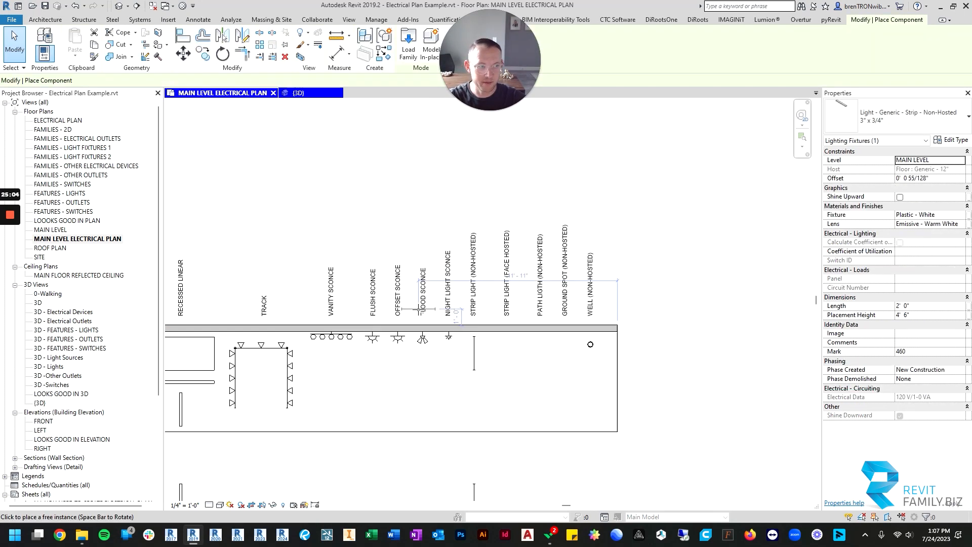
pyautogui.moveTo(344, 246); pyautogui.dragTo(703, 344, button='middle')
pyautogui.scroll(-2, 471, 273)
pyautogui.moveTo(386, 208); pyautogui.dragTo(695, 410, button='middle')
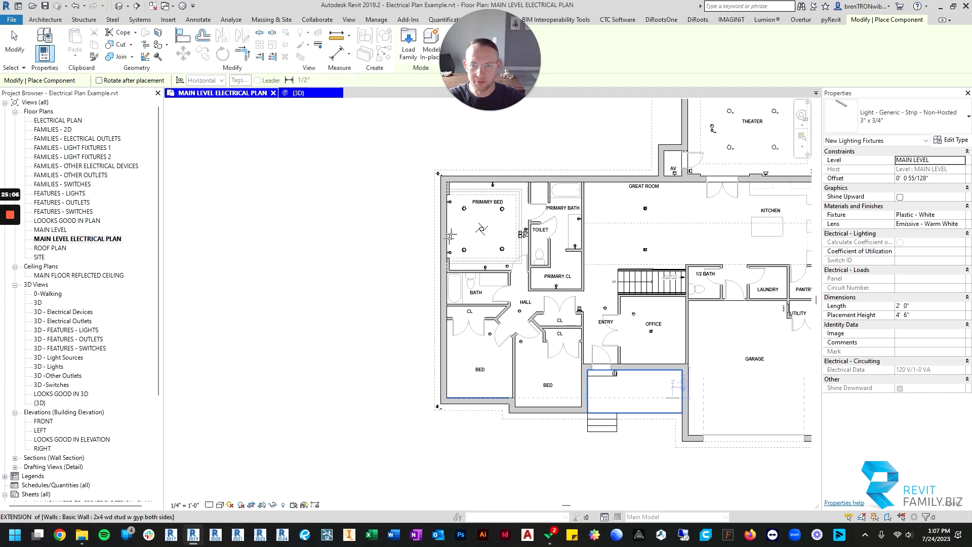
pyautogui.scroll(3, 529, 219)
pyautogui.scroll(5, 437, 158)
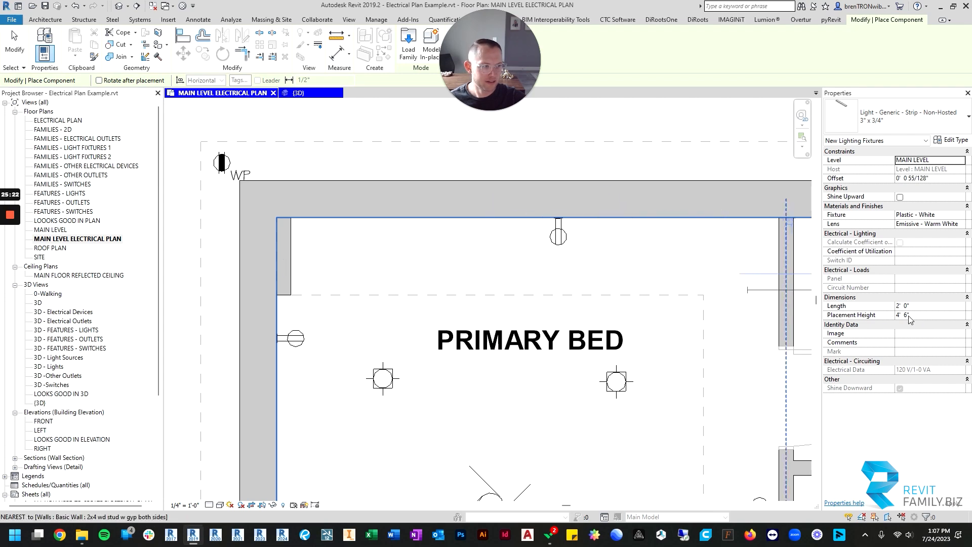
pyautogui.click(914, 315)
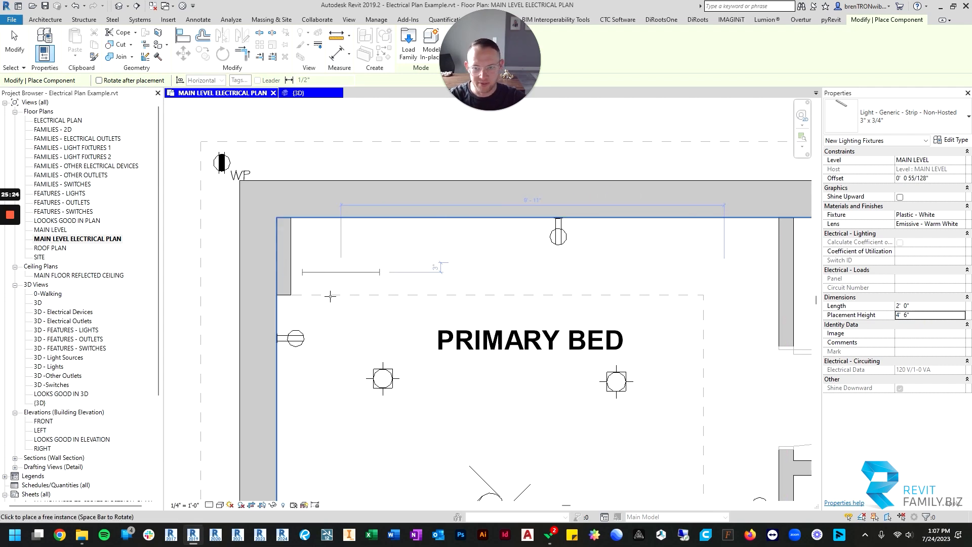
pyautogui.press('Escape')
pyautogui.press('Escape')
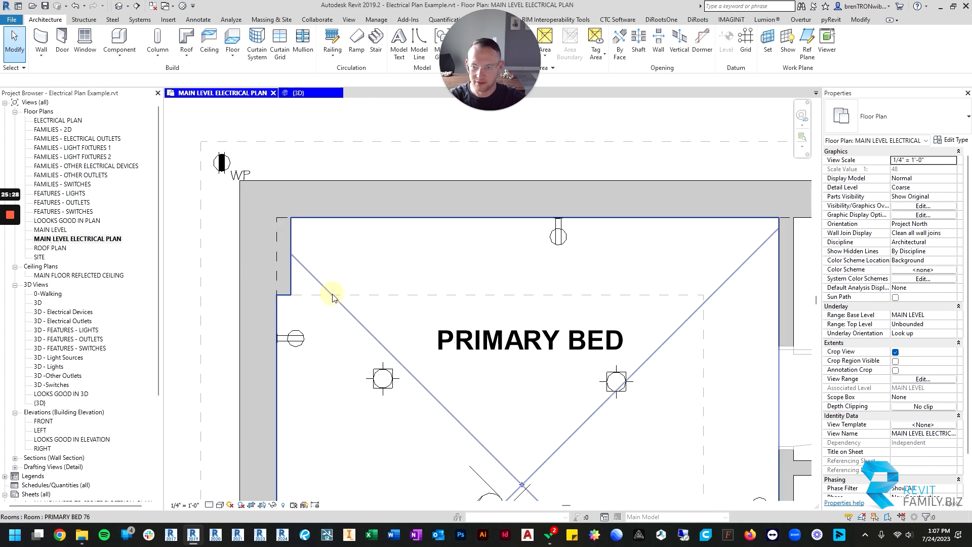
pyautogui.click(332, 294)
pyautogui.press('Escape')
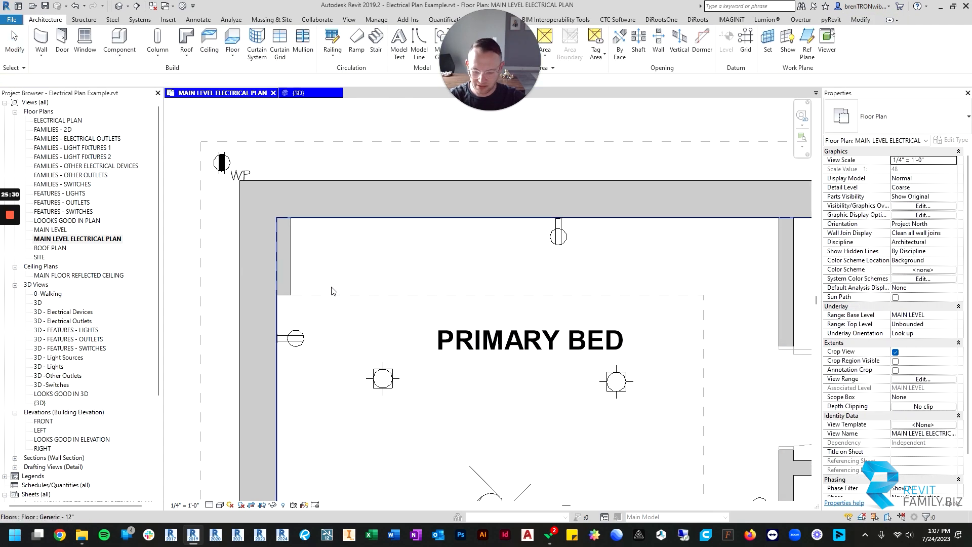
# - In the 3D view, check the height offset of the gyp. board ceiling surrounding the primary bedroom's tray
pyautogui.hotkey('ctrl', 'Tab')
pyautogui.moveTo(347, 335); pyautogui.dragTo(510, 326, button='middle')
pyautogui.keyDown('shift'); pyautogui.moveTo(603, 332); pyautogui.dragTo(605, 354, button='middle'); pyautogui.keyUp('shift')
pyautogui.scroll(5, 218, 345)
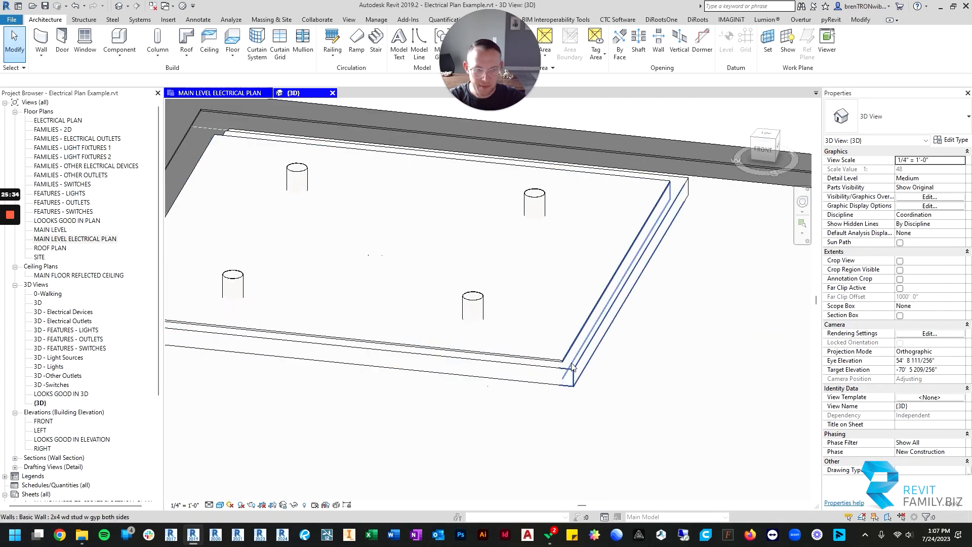
pyautogui.click(646, 327)
pyautogui.keyDown('shift'); pyautogui.moveTo(646, 326); pyautogui.dragTo(614, 364, button='middle'); pyautogui.keyUp('shift')
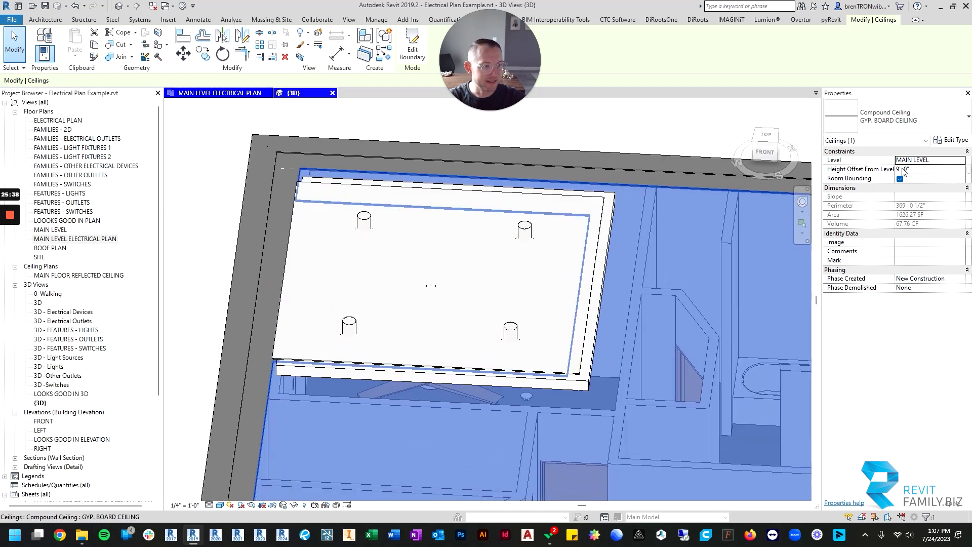
pyautogui.press('Escape')
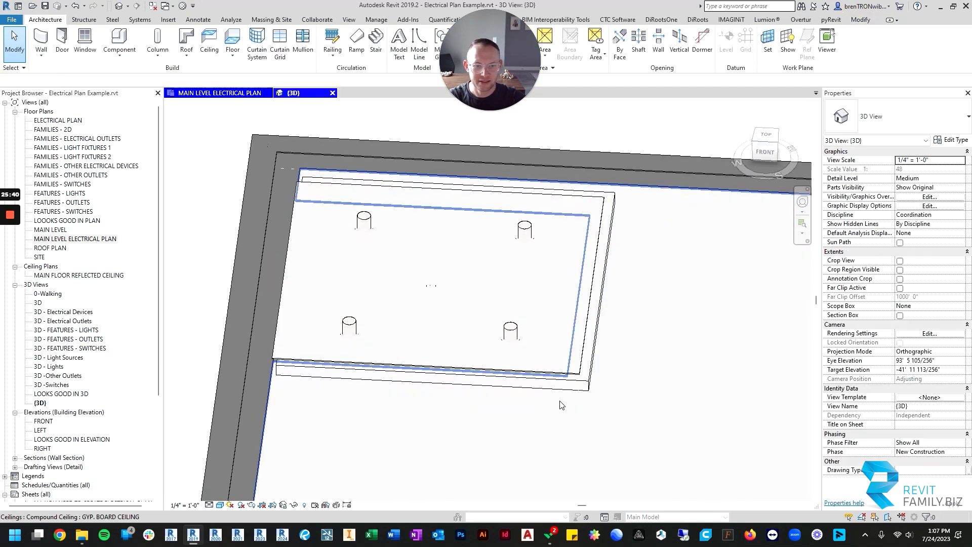
# - Check the thickness of the gyp. board ceiling in its type properties and return to the main level electrical plan
pyautogui.click(702, 324)
pyautogui.click(951, 140)
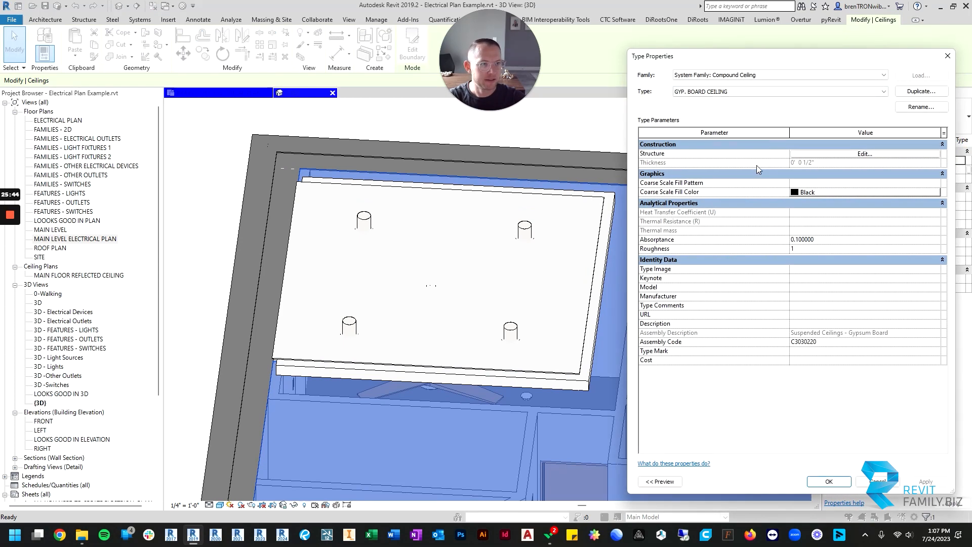
pyautogui.click(947, 58)
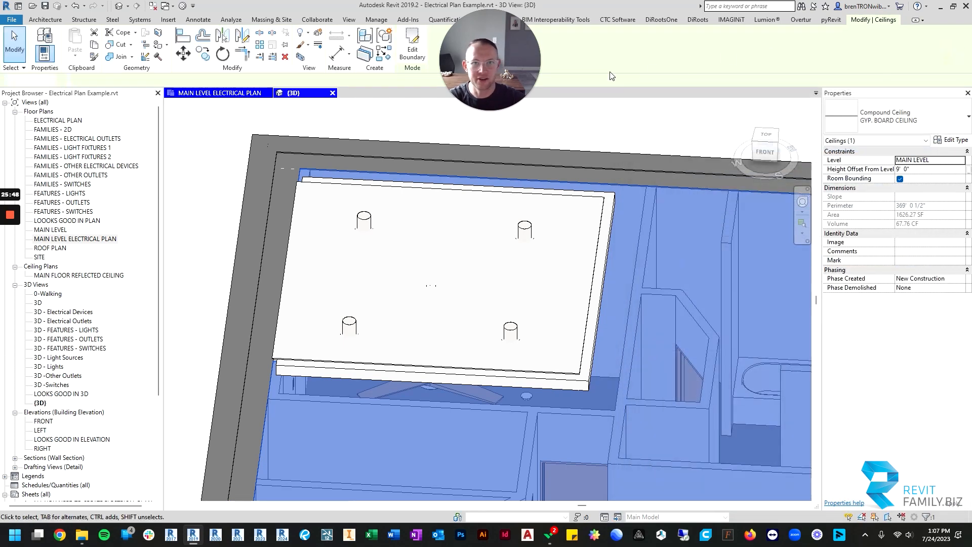
pyautogui.press('Escape')
pyautogui.click(299, 94)
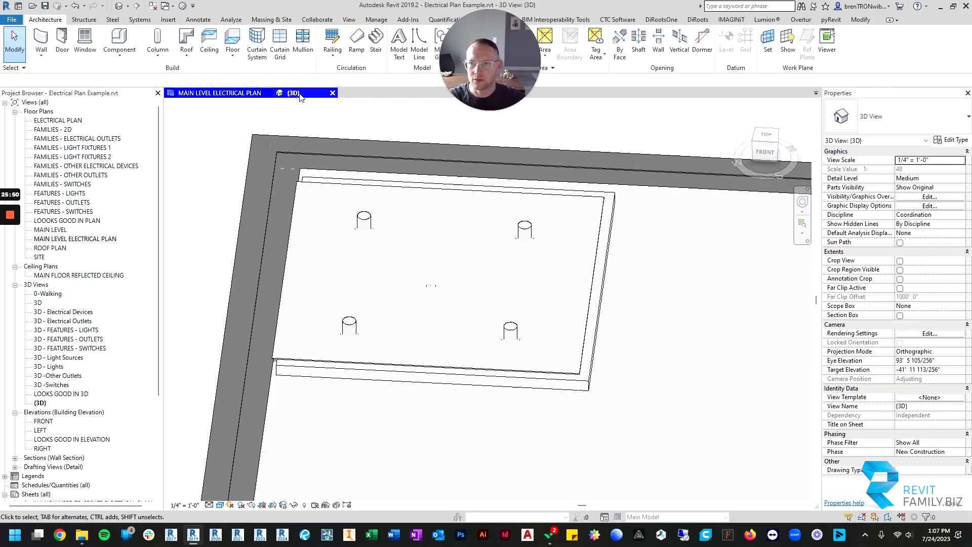
pyautogui.click(220, 92)
# - Create a similar non-hosted Strip light with Placement Height 9' 6" and place it along the upper edge of the primary bedroom's tray ceiling
pyautogui.scroll(-3, 564, 356)
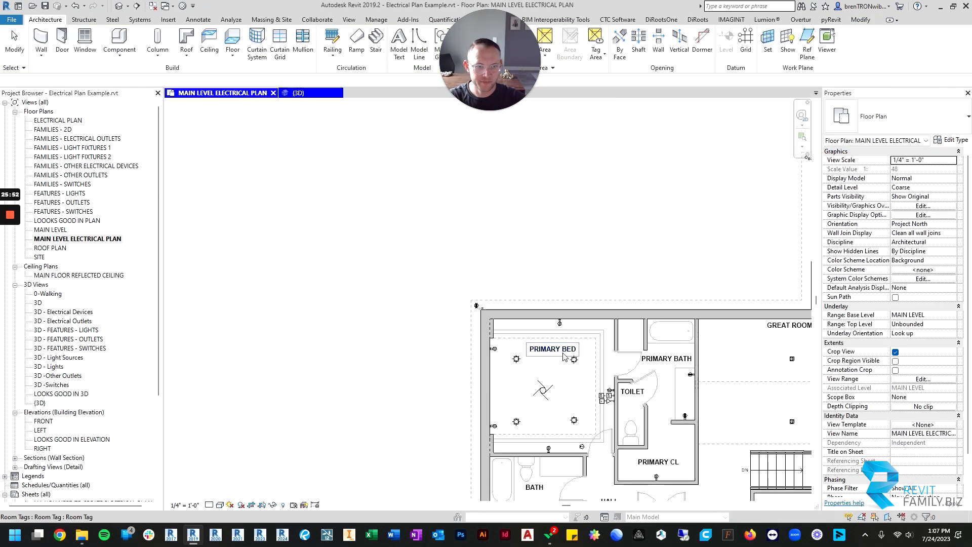
pyautogui.scroll(-2, 565, 356)
pyautogui.moveTo(565, 356); pyautogui.dragTo(365, 202, button='middle')
pyautogui.moveTo(660, 443); pyautogui.dragTo(510, 268, button='middle')
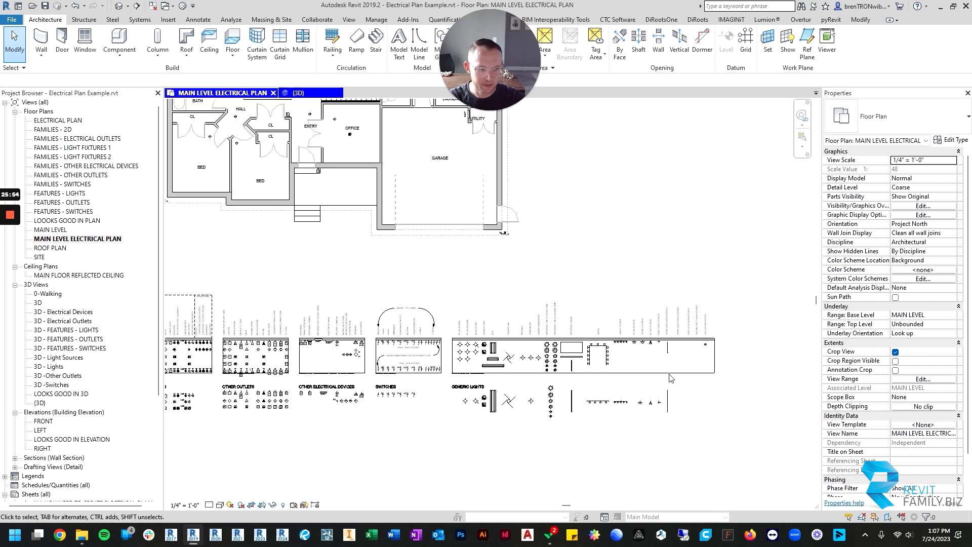
pyautogui.click(665, 347)
pyautogui.press('c')
pyautogui.press('s')
pyautogui.moveTo(380, 293); pyautogui.dragTo(630, 454, button='middle')
pyautogui.scroll(3, 392, 202)
pyautogui.scroll(3, 489, 156)
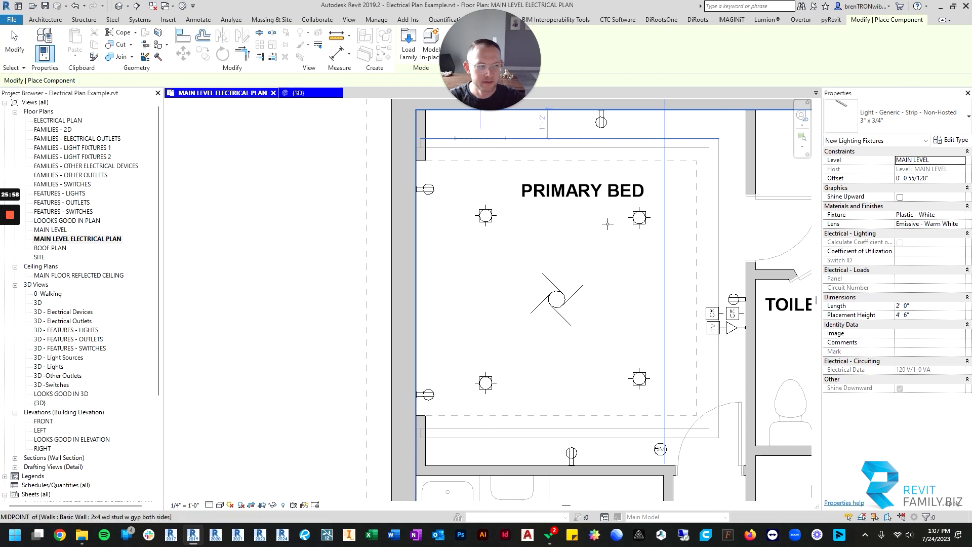
pyautogui.moveTo(608, 223); pyautogui.dragTo(575, 305, button='middle')
pyautogui.click(923, 317)
pyautogui.click(923, 317)
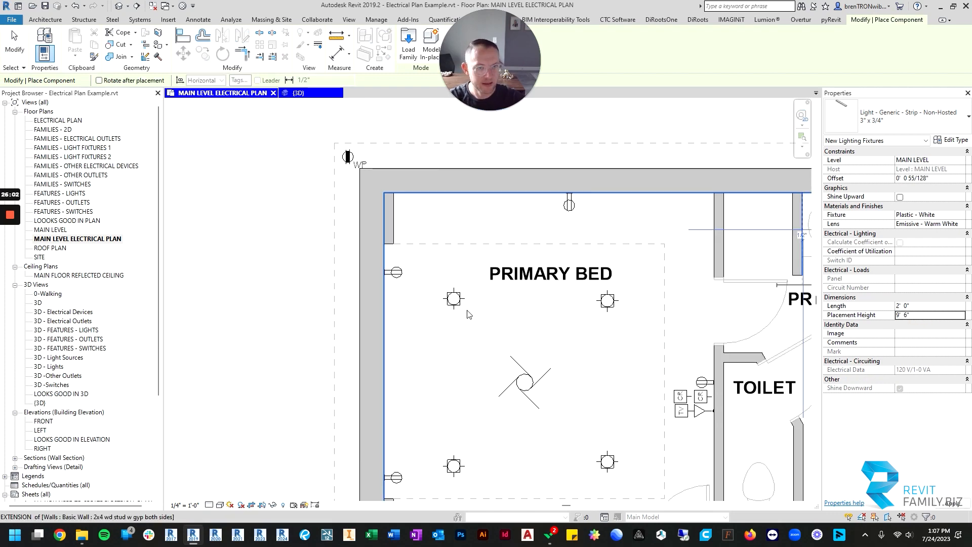
pyautogui.scroll(2, 426, 220)
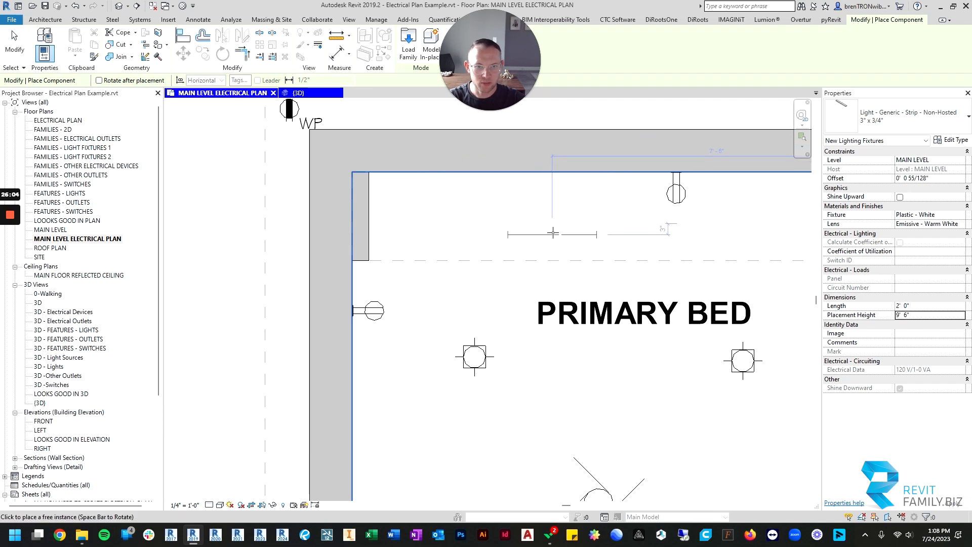
pyautogui.click(549, 249)
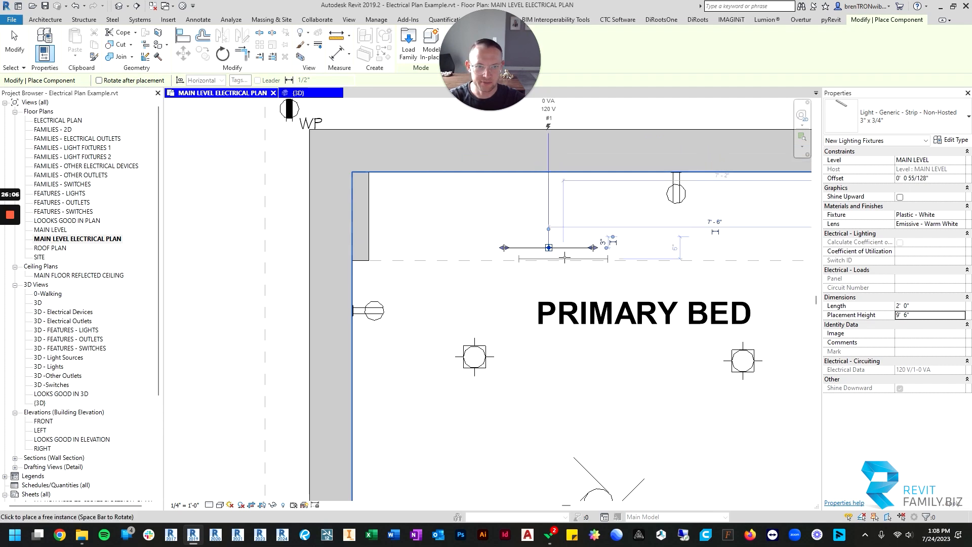
pyautogui.press('Escape')
# - Stretch the strip light's left end toward the exterior wall, making the fixture about 4' 11" long
pyautogui.scroll(3, 525, 268)
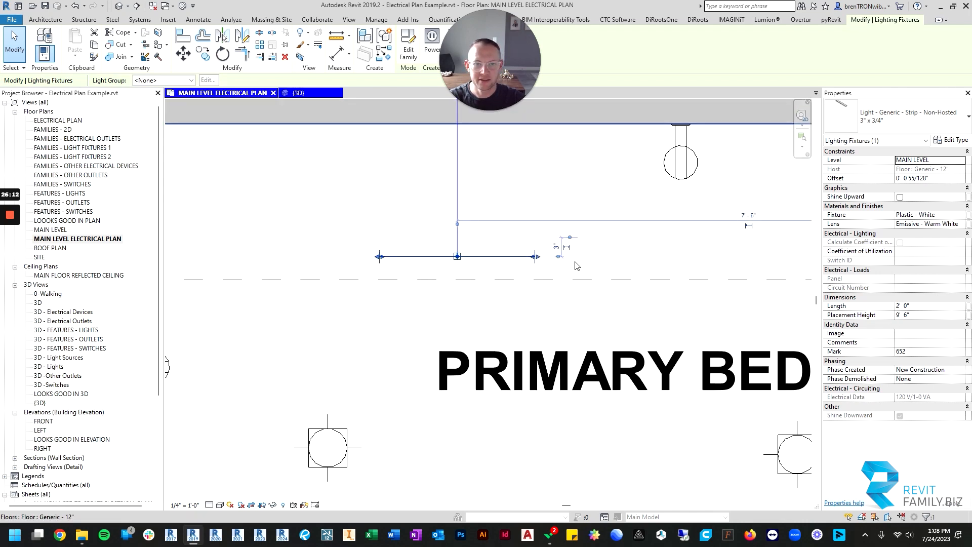
pyautogui.moveTo(465, 265); pyautogui.dragTo(566, 270, button='middle')
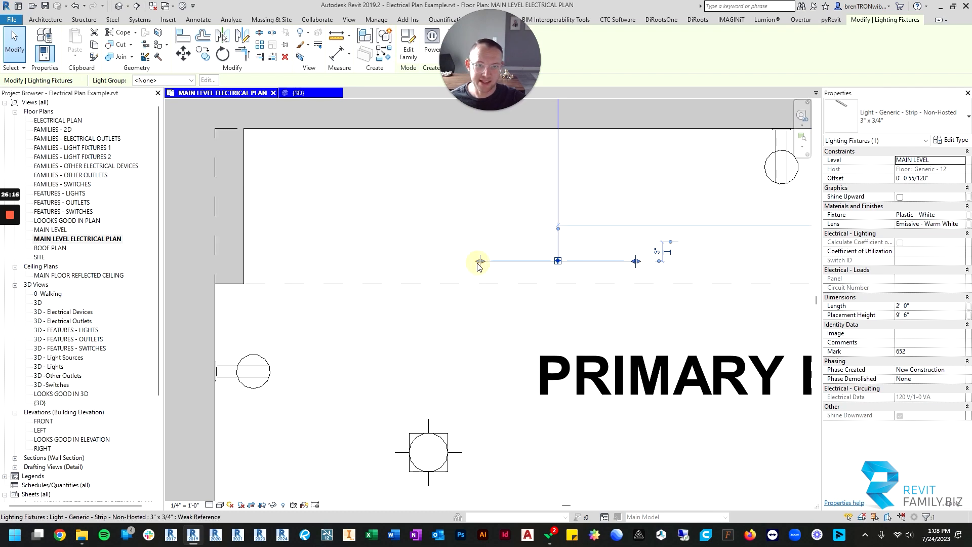
pyautogui.moveTo(478, 266); pyautogui.dragTo(255, 261)
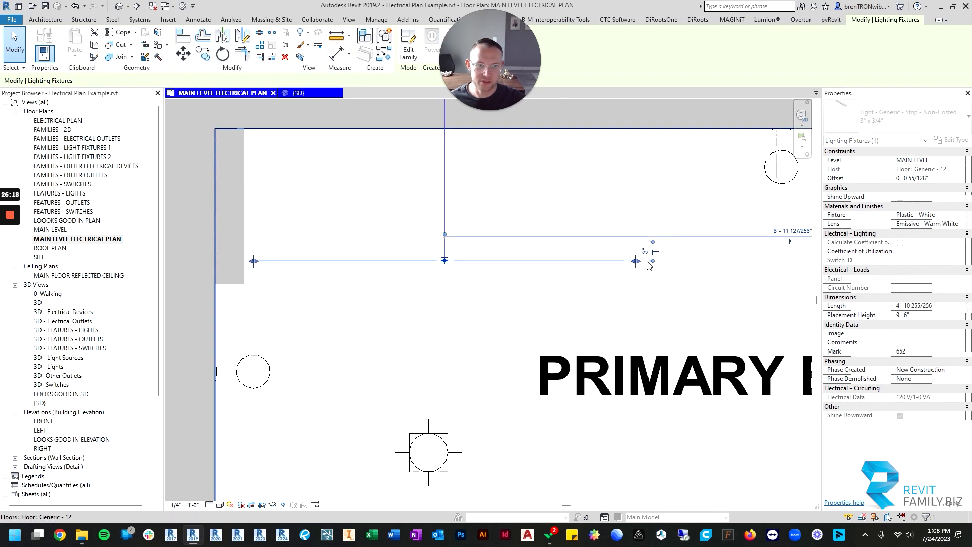
# - Stretch the strip light's right end to the tray ceiling's upper right corner, making the fixture about 10' 6" long
pyautogui.moveTo(629, 279); pyautogui.dragTo(442, 278, button='middle')
pyautogui.moveTo(449, 261); pyautogui.dragTo(766, 269)
pyautogui.scroll(-2, 766, 271)
pyautogui.moveTo(736, 277); pyautogui.dragTo(472, 279, button='middle')
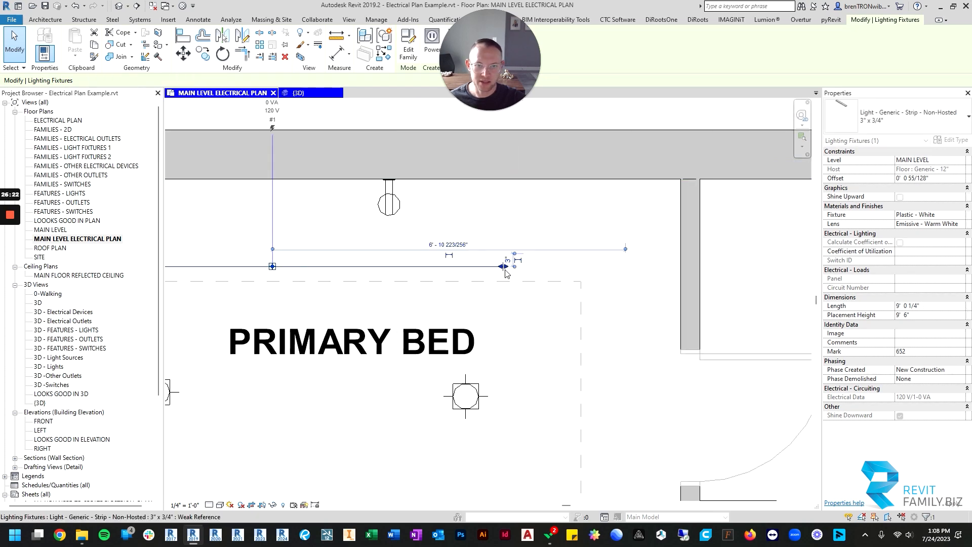
pyautogui.moveTo(505, 267); pyautogui.dragTo(581, 265)
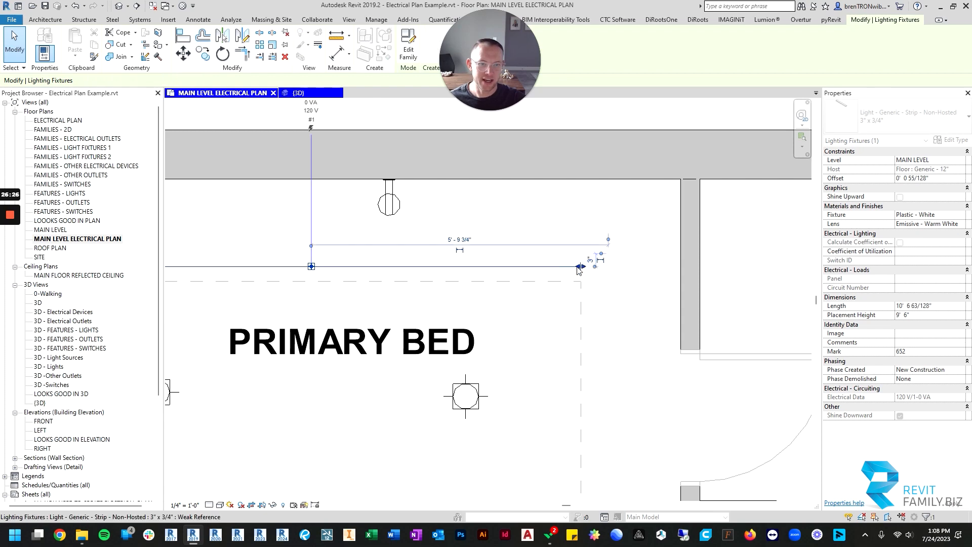
pyautogui.scroll(-2, 581, 267)
pyautogui.moveTo(538, 318); pyautogui.dragTo(584, 294, button='middle')
pyautogui.press('Escape')
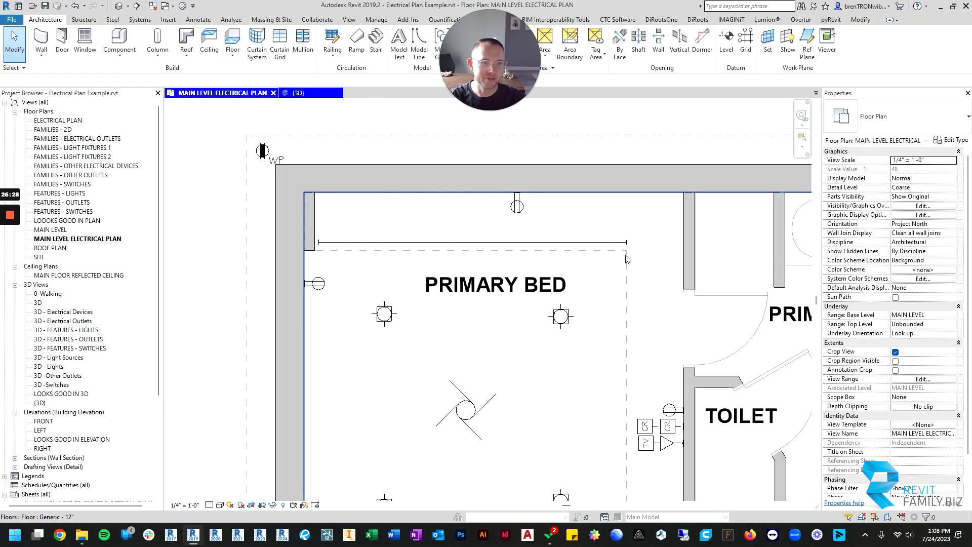
# - Copy the upper strip light straight down to just outside the tray ceiling's lower edge in the primary bedroom
pyautogui.scroll(-3, 598, 241)
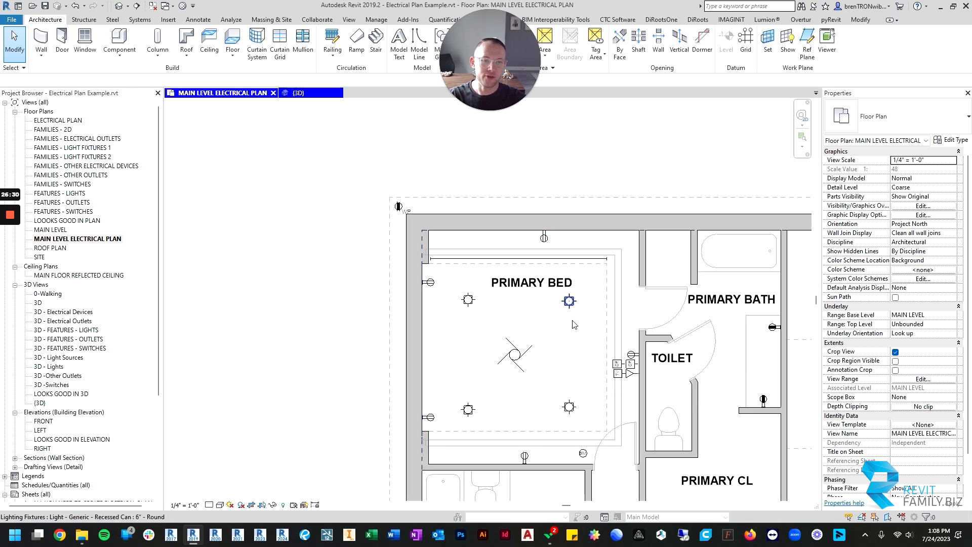
pyautogui.scroll(2, 573, 221)
pyautogui.click(581, 211)
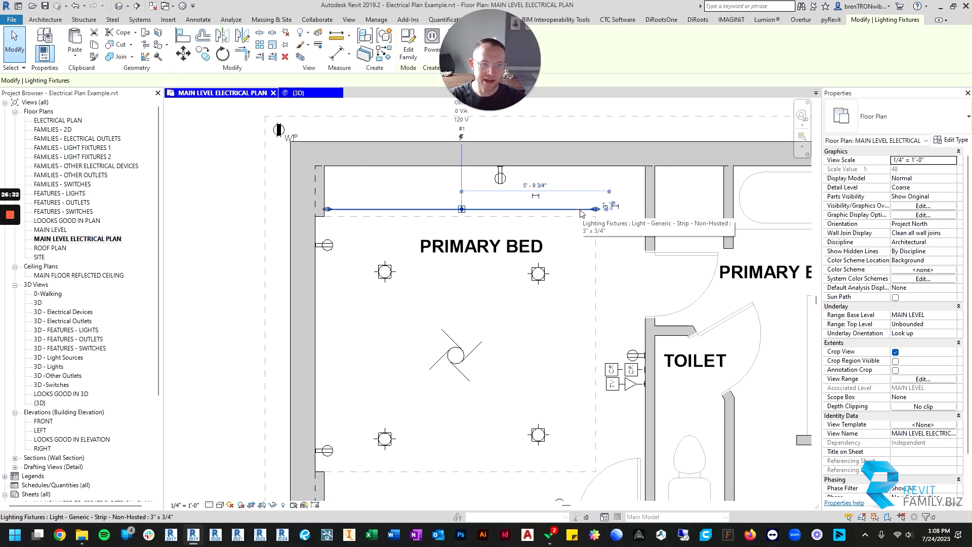
pyautogui.press('c')
pyautogui.press('o')
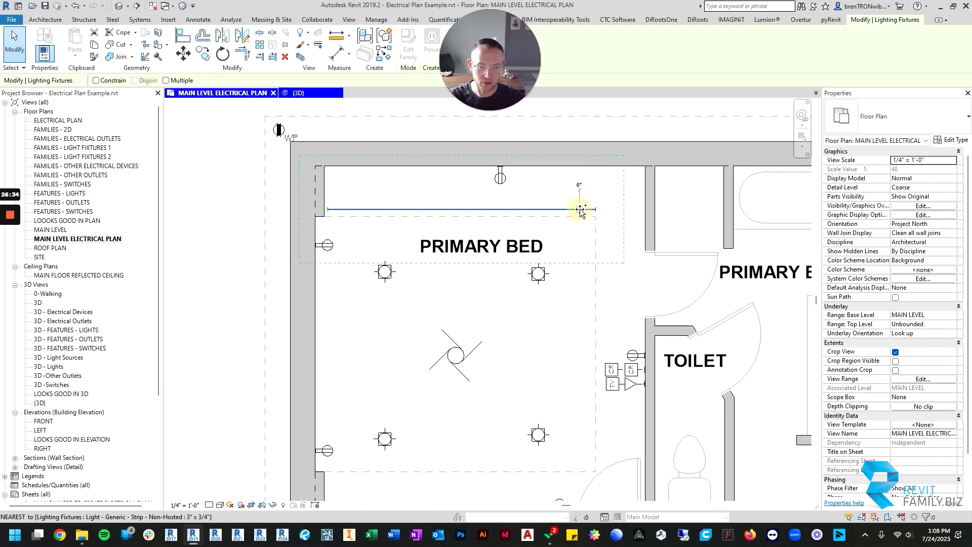
pyautogui.click(596, 209)
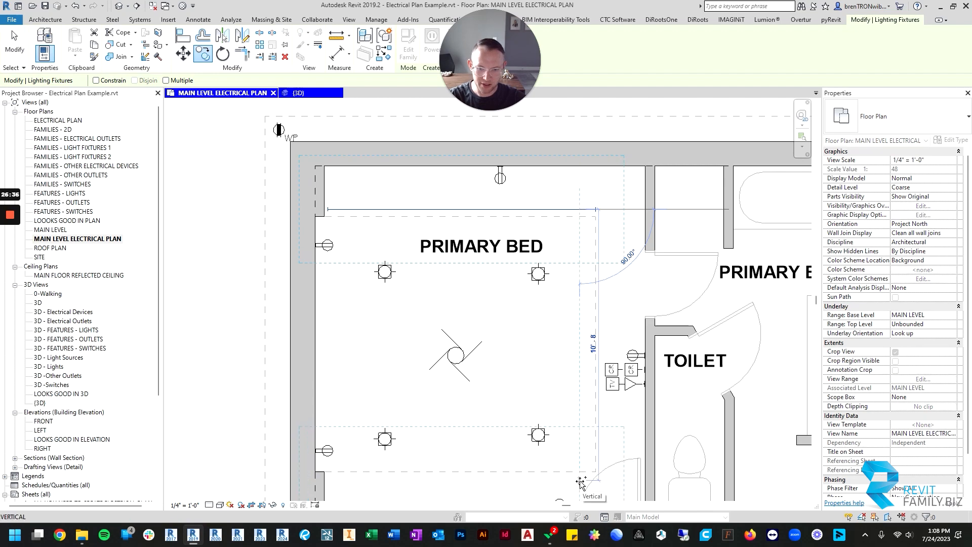
pyautogui.click(580, 478)
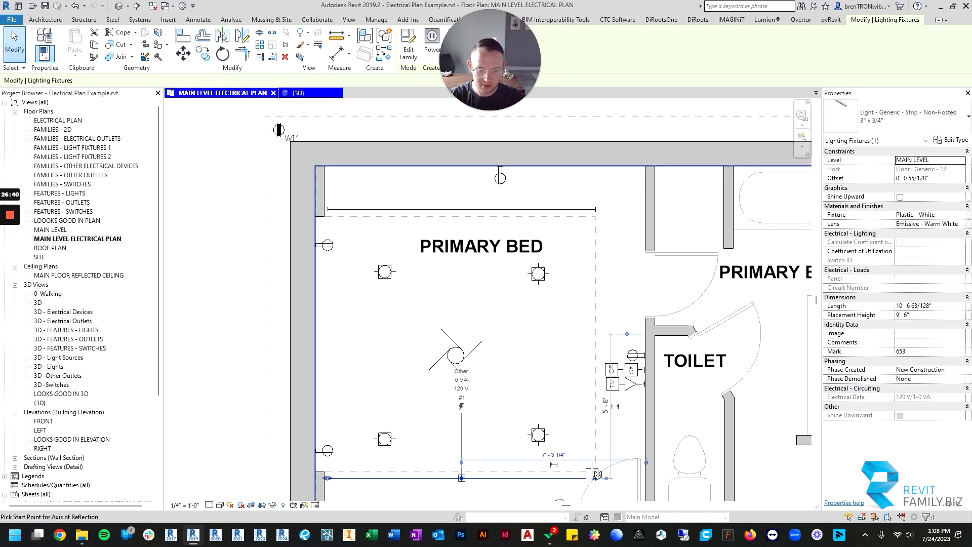
# - Mirror a copy of the lower strip light about a drawn 45° diagonal axis to run along the tray's right edge
pyautogui.press('d')
pyautogui.press('m')
pyautogui.click(596, 477)
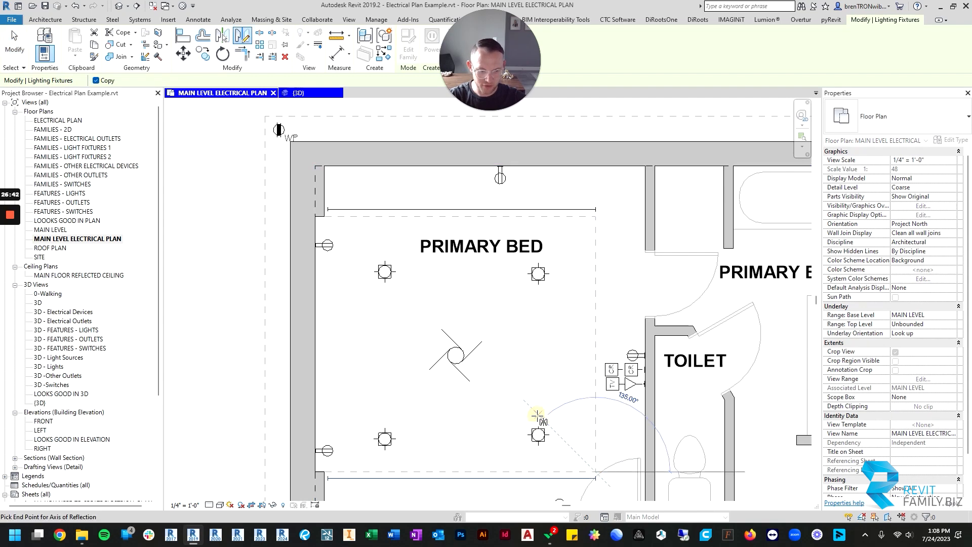
pyautogui.click(537, 415)
pyautogui.click(605, 236)
pyautogui.scroll(2, 599, 216)
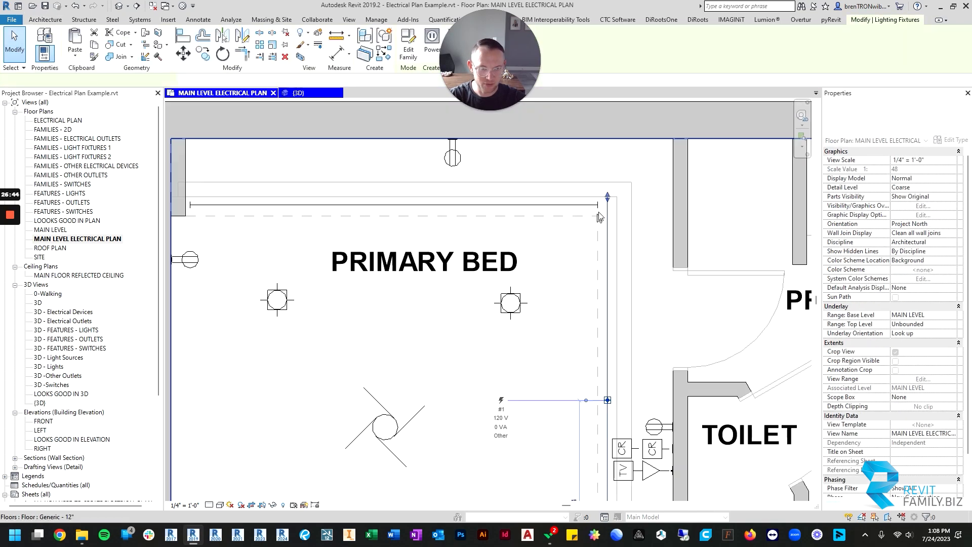
# - Adjust both ends of the vertical strip light to the tray's right-hand corners, making it about 10' 1" long
pyautogui.click(607, 208)
pyautogui.moveTo(606, 215); pyautogui.dragTo(606, 213)
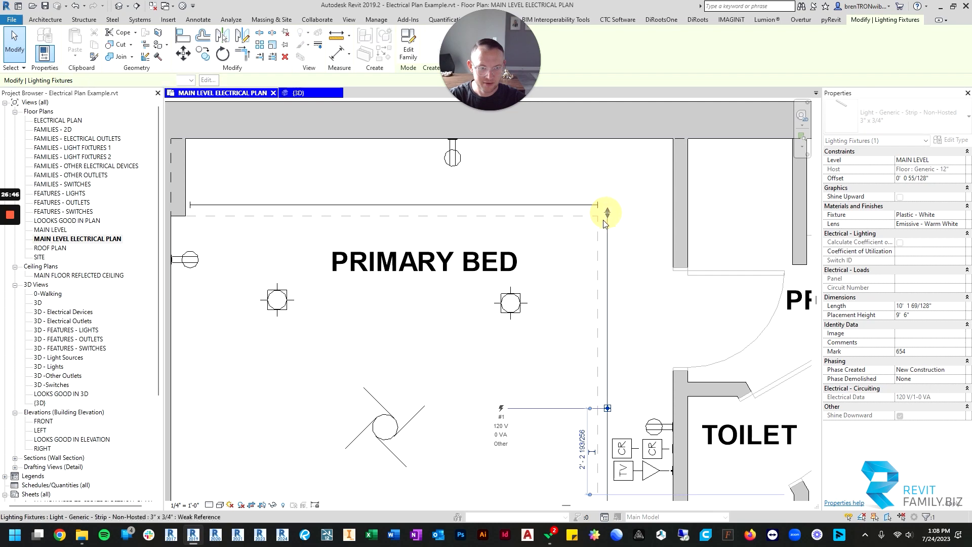
pyautogui.moveTo(607, 410); pyautogui.dragTo(584, 271, button='middle')
pyautogui.scroll(1, 582, 461)
pyautogui.moveTo(585, 463); pyautogui.dragTo(585, 465)
pyautogui.click(506, 356)
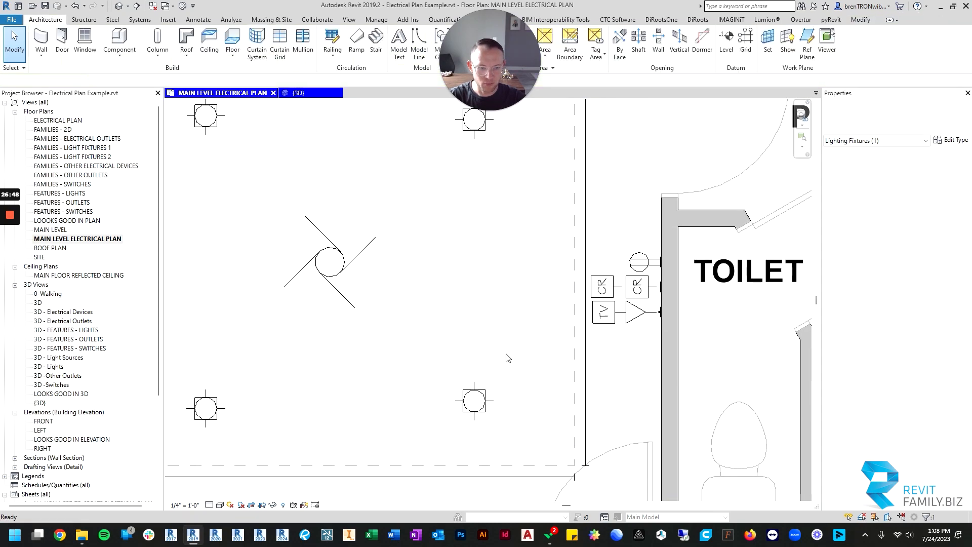
# - Fine-tune the vertical strip light's upper end so it lines up with the tray's upper right corner
pyautogui.scroll(-2, 502, 351)
pyautogui.scroll(3, 549, 165)
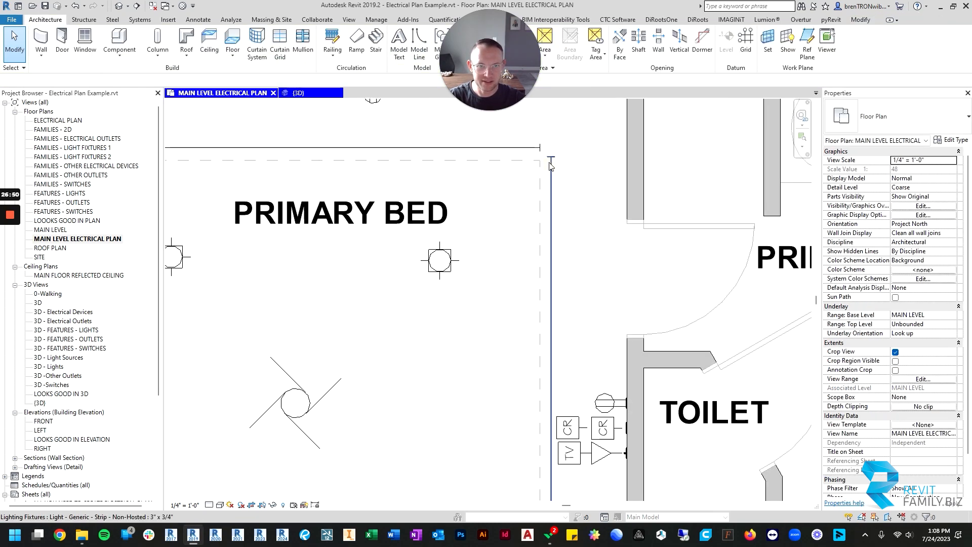
pyautogui.click(549, 164)
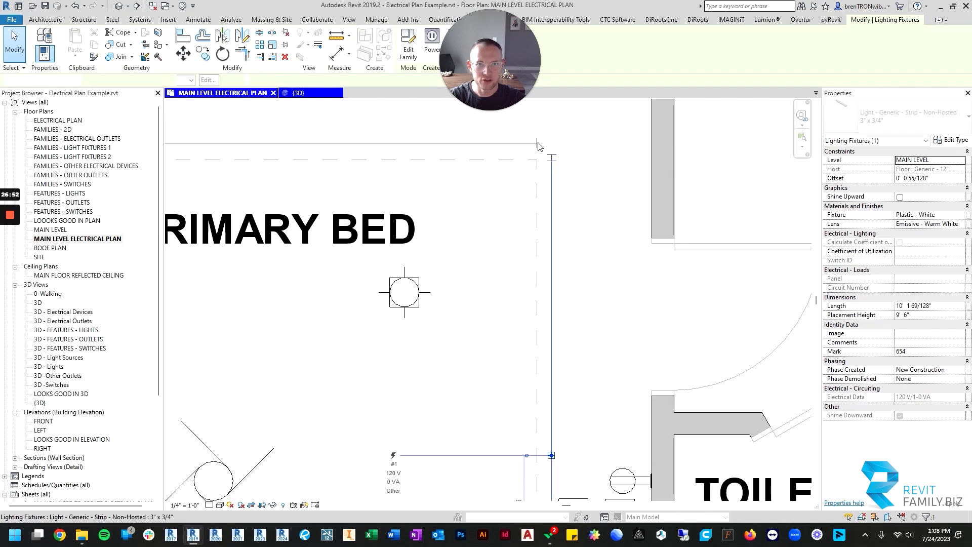
pyautogui.press('Escape')
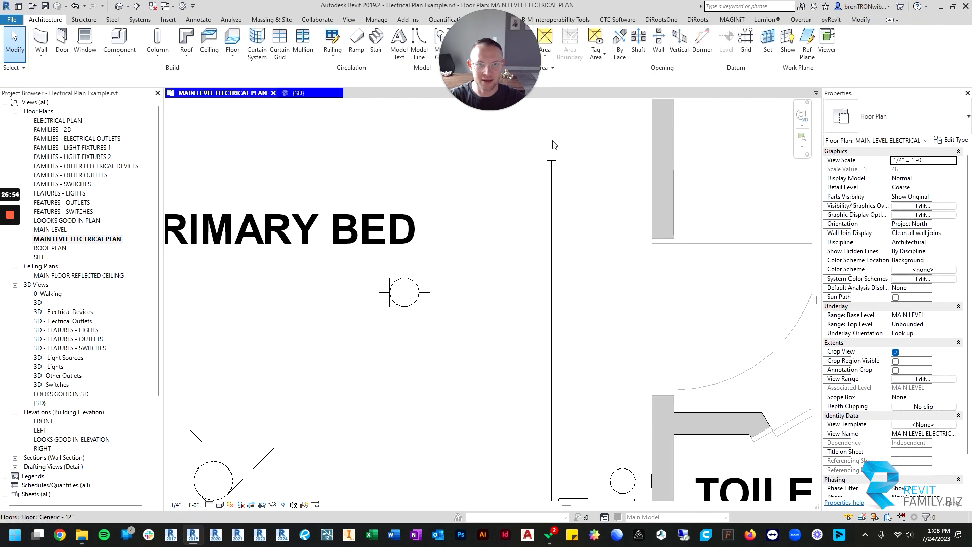
pyautogui.scroll(-3, 536, 172)
pyautogui.scroll(-2, 562, 280)
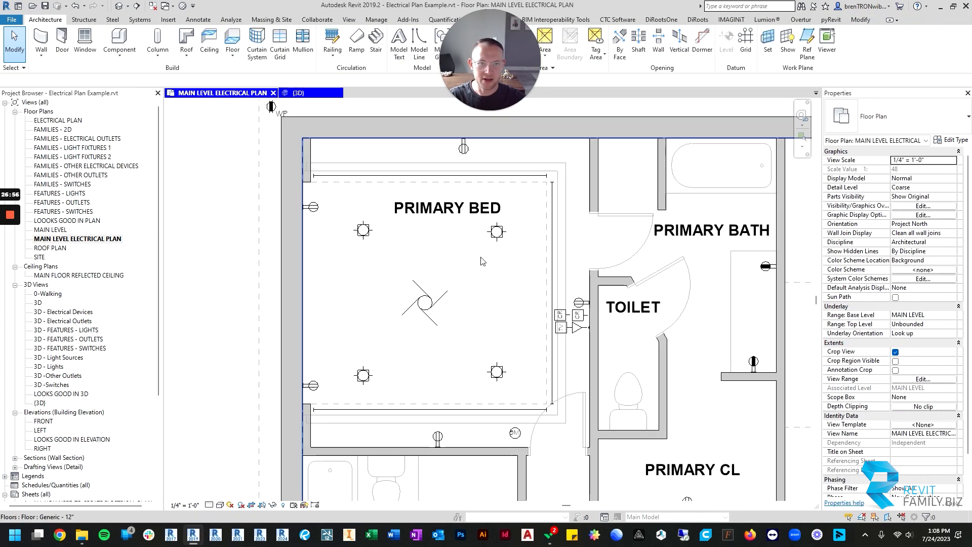
pyautogui.moveTo(562, 280); pyautogui.dragTo(606, 267, button='middle')
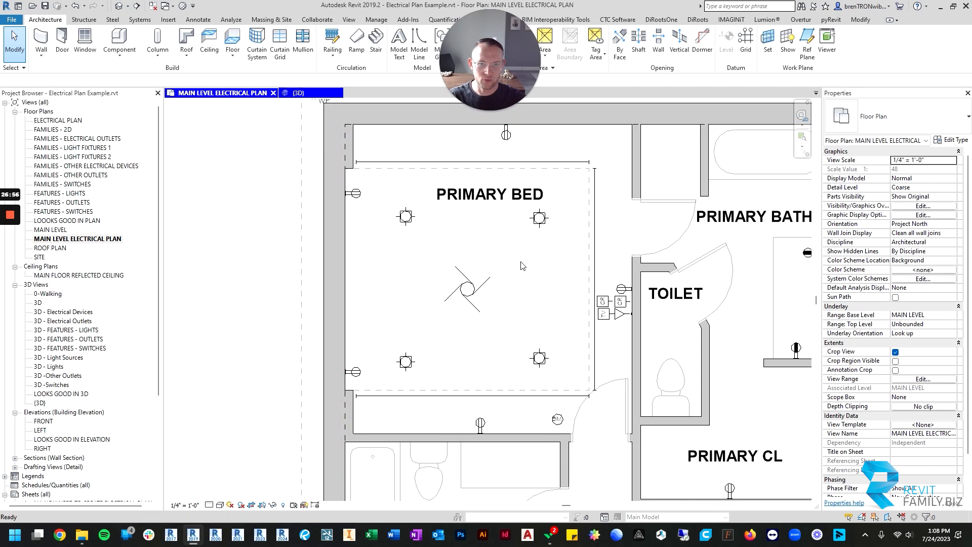
# - Enable Shine Upward for all three strip lights around the primary bedroom's tray ceiling
pyautogui.click(505, 162)
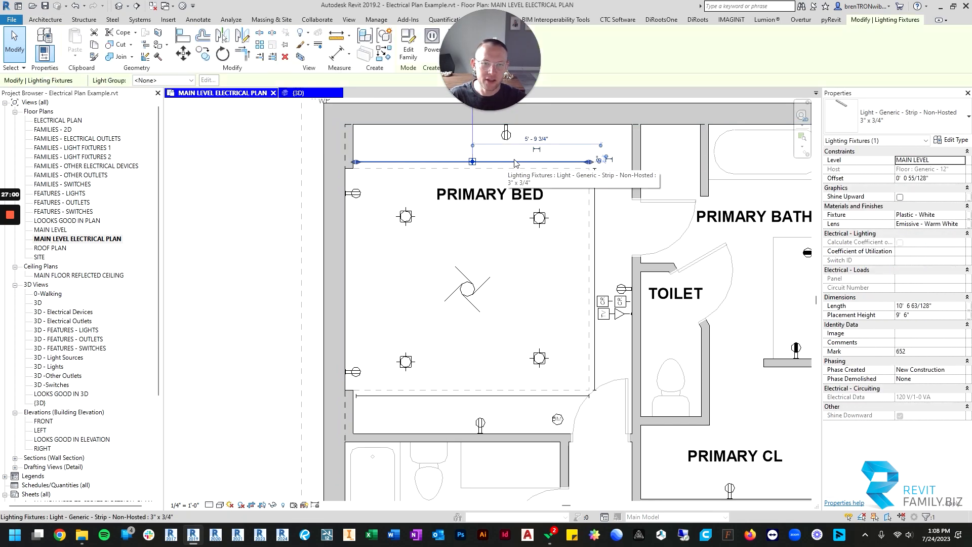
pyautogui.keyDown('ctrl'); pyautogui.click(520, 396); pyautogui.keyUp('ctrl')
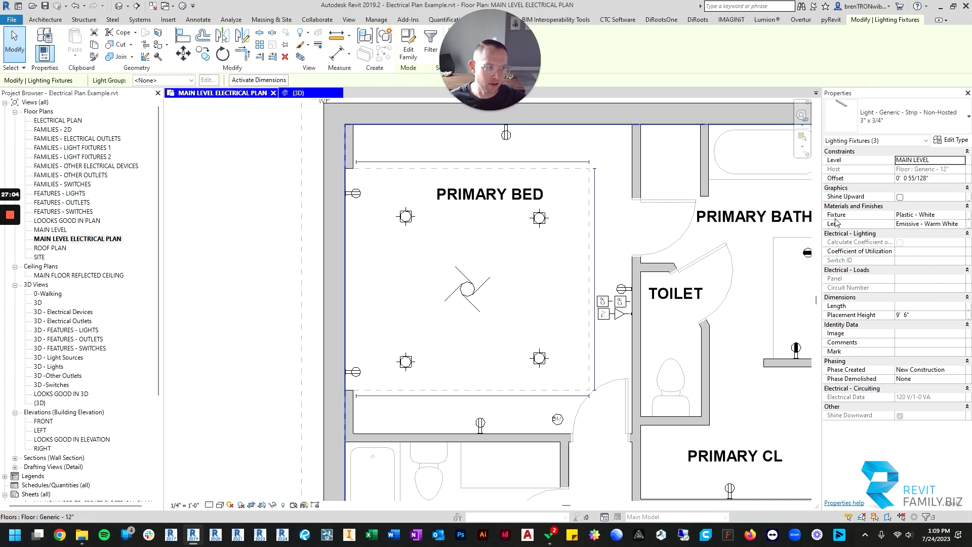
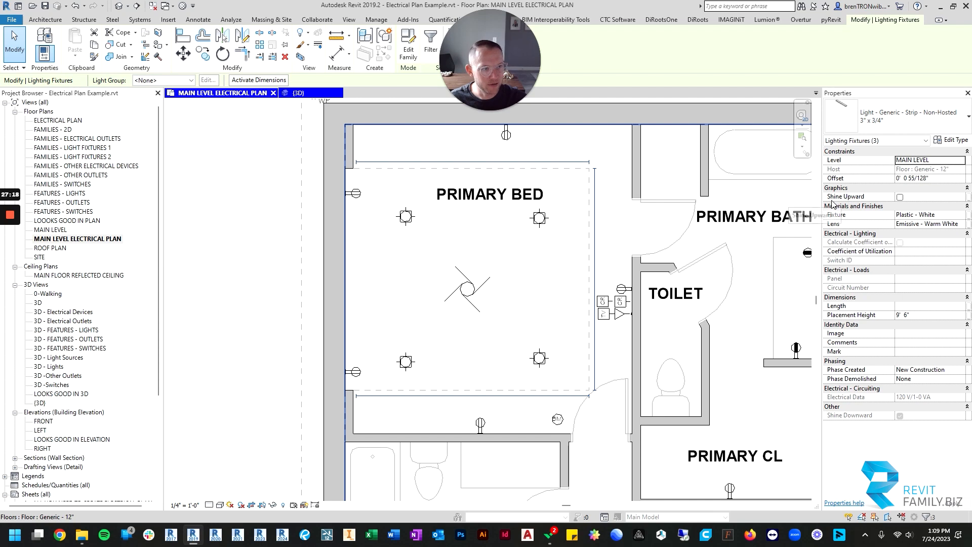
pyautogui.click(900, 197)
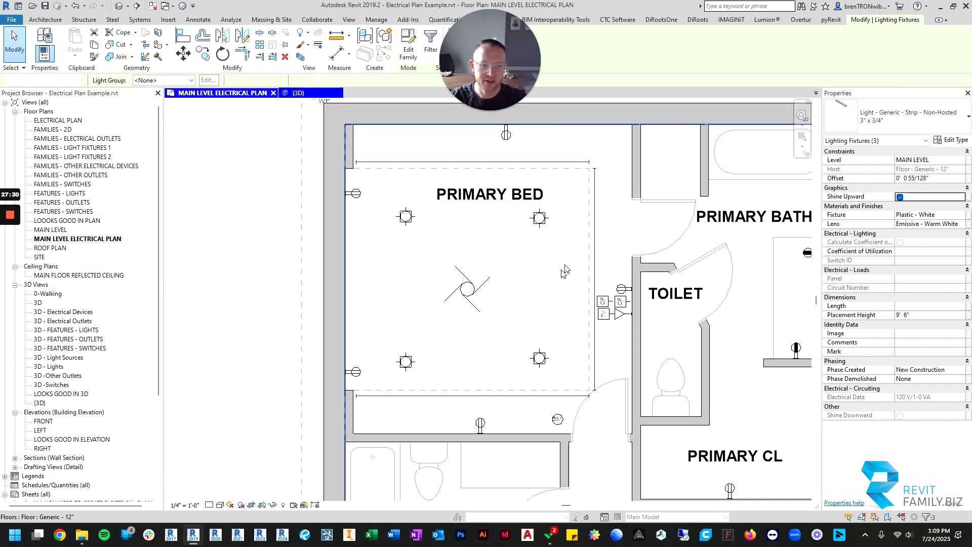
pyautogui.press('Escape')
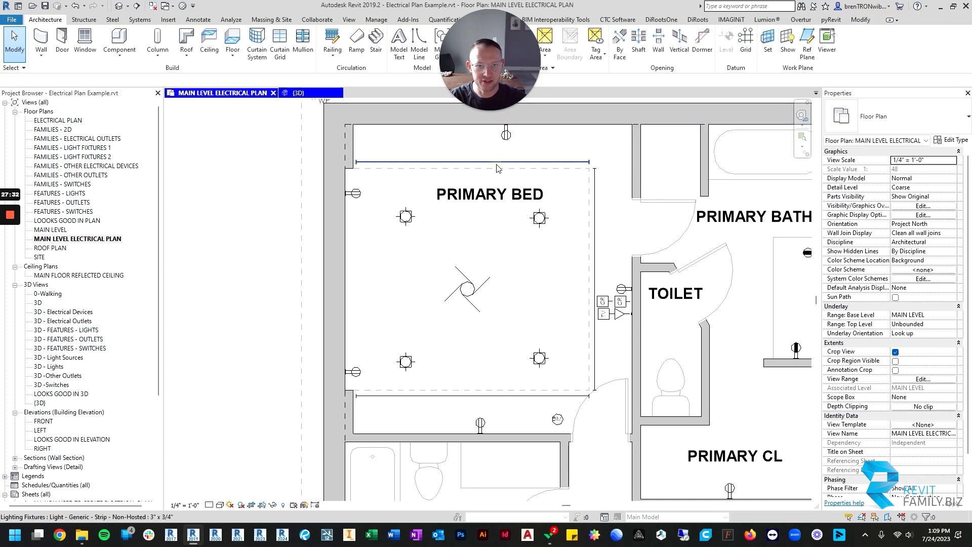
pyautogui.click(491, 162)
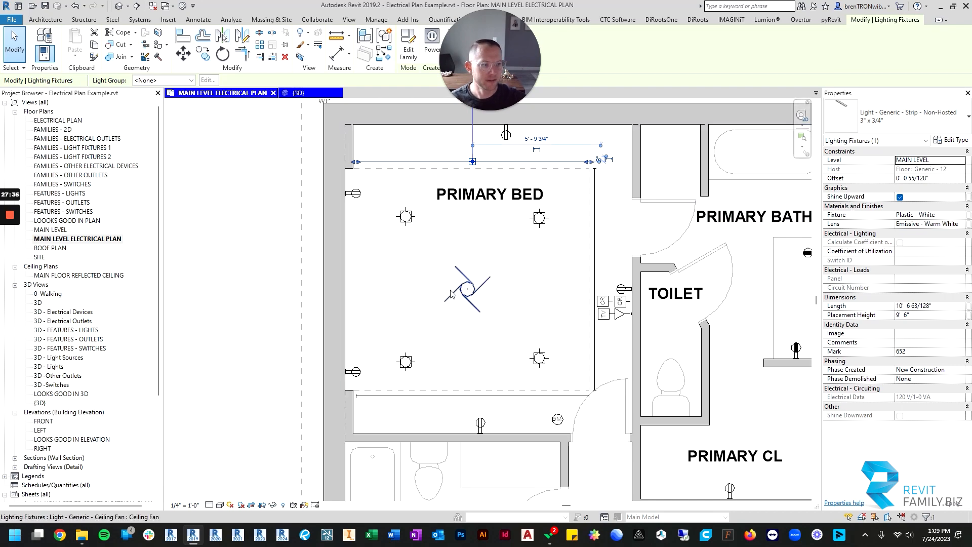
pyautogui.press('Escape')
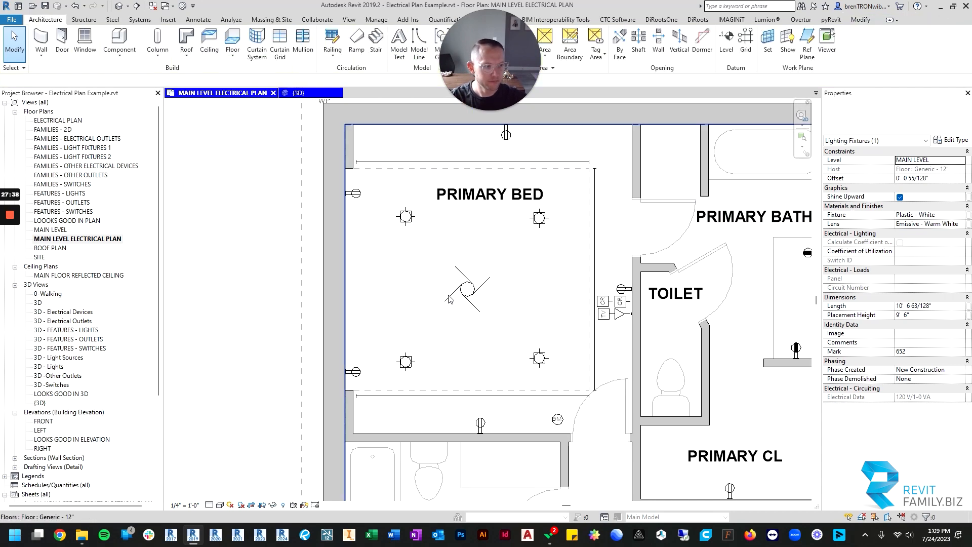
pyautogui.scroll(-2, 454, 281)
pyautogui.moveTo(517, 274); pyautogui.dragTo(462, 275, button='middle')
pyautogui.scroll(3, 462, 275)
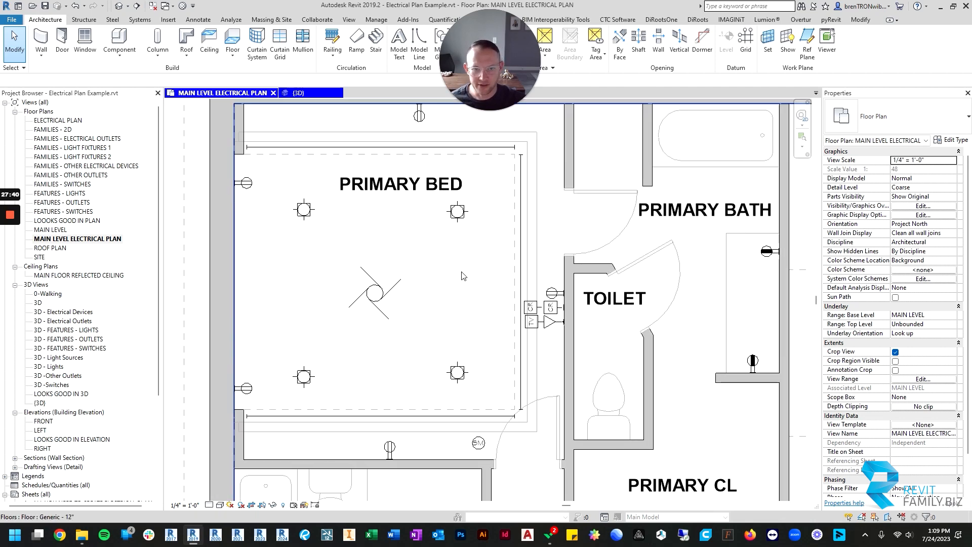
pyautogui.scroll(-4, 410, 208)
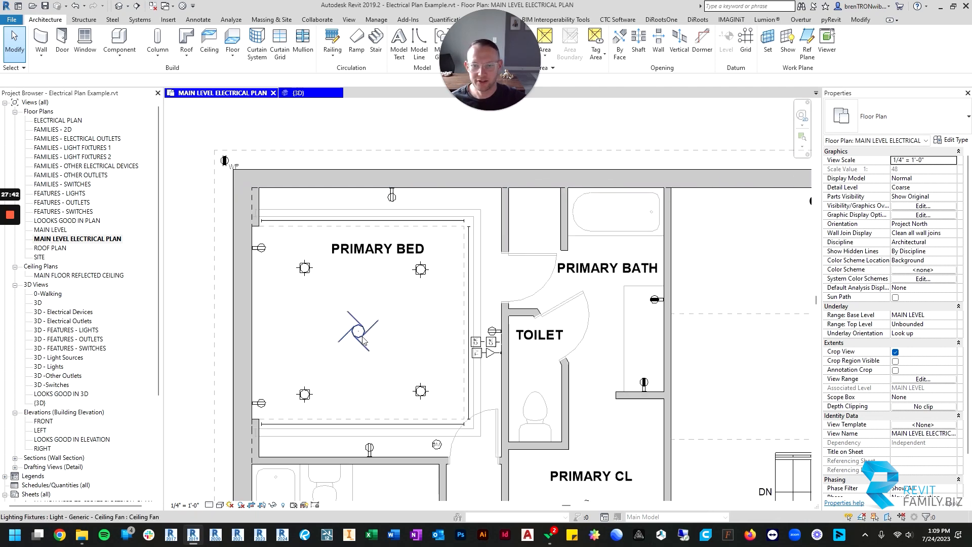
pyautogui.moveTo(675, 291); pyautogui.dragTo(507, 263, button='middle')
pyautogui.scroll(-2, 507, 264)
pyautogui.scroll(2, 428, 277)
pyautogui.moveTo(437, 274)
pyautogui.mouseDown(button='middle')
pyautogui.moveTo(430, 283)
pyautogui.moveTo(443, 266)
pyautogui.mouseUp(button='middle')
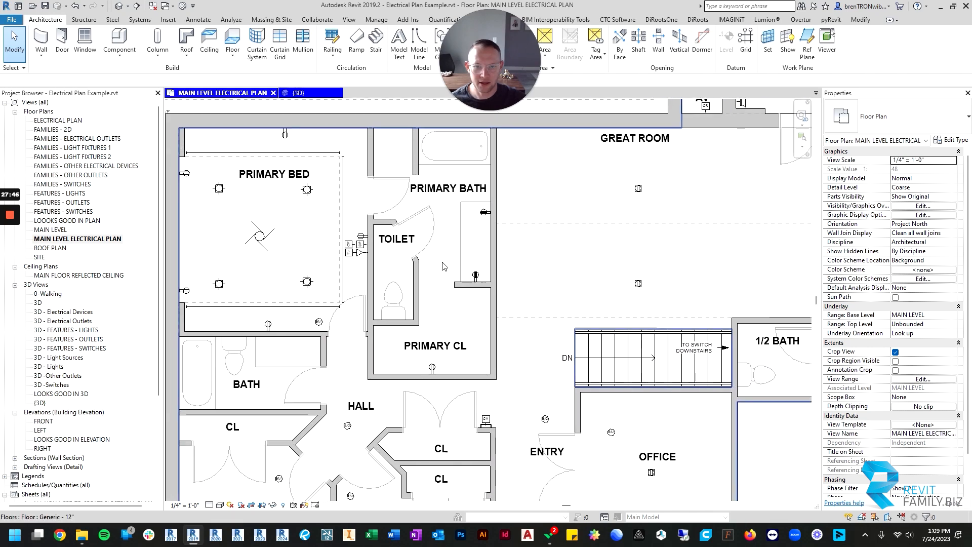
pyautogui.scroll(-2, 443, 266)
# - Create similar 6" Round recessed cans from a primary bedroom can, placing one in the nook beside the bathtub and one over the tub
pyautogui.scroll(4, 342, 220)
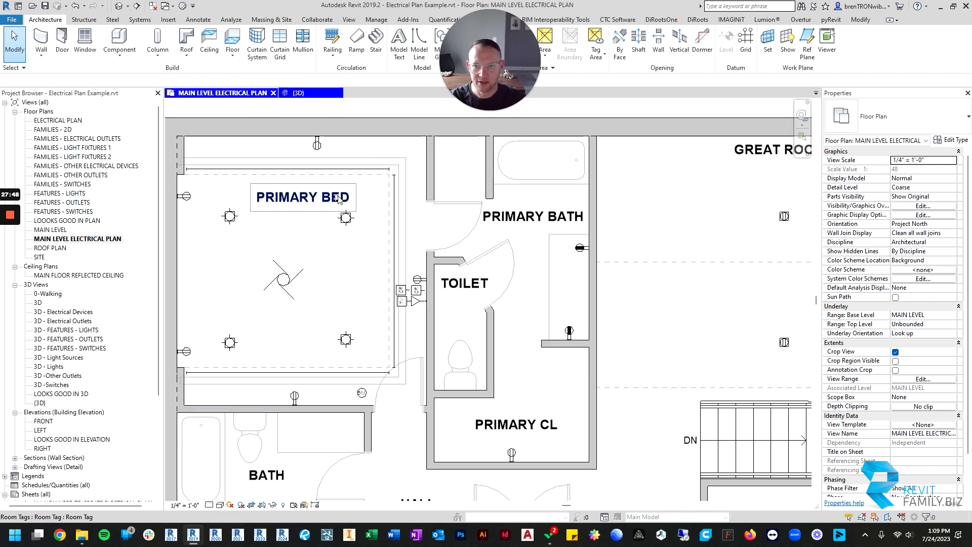
pyautogui.click(346, 218)
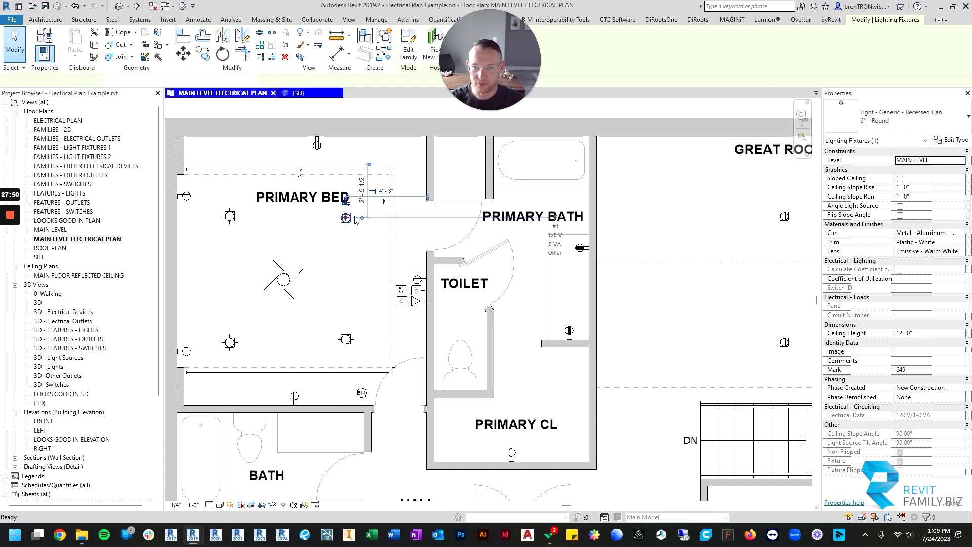
pyautogui.press('c')
pyautogui.press('s')
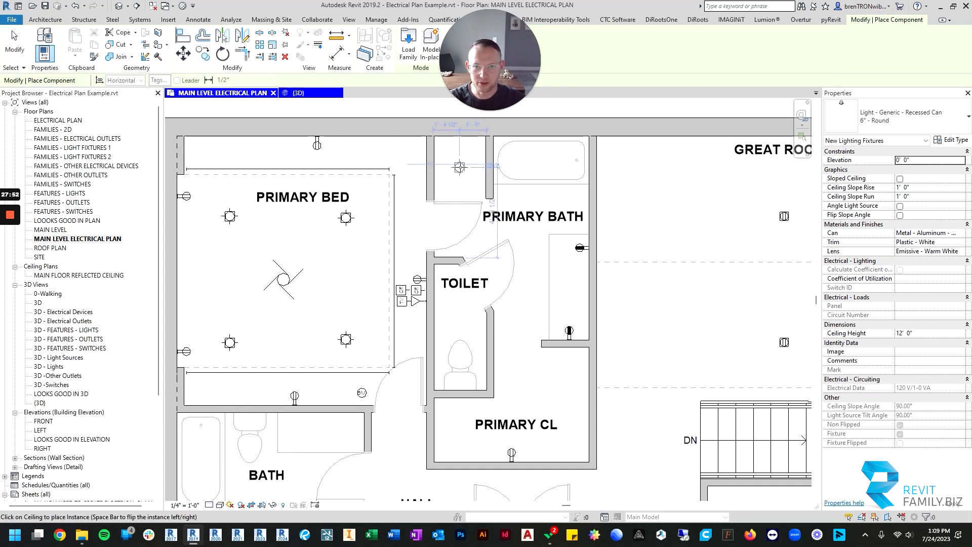
pyautogui.scroll(2, 509, 160)
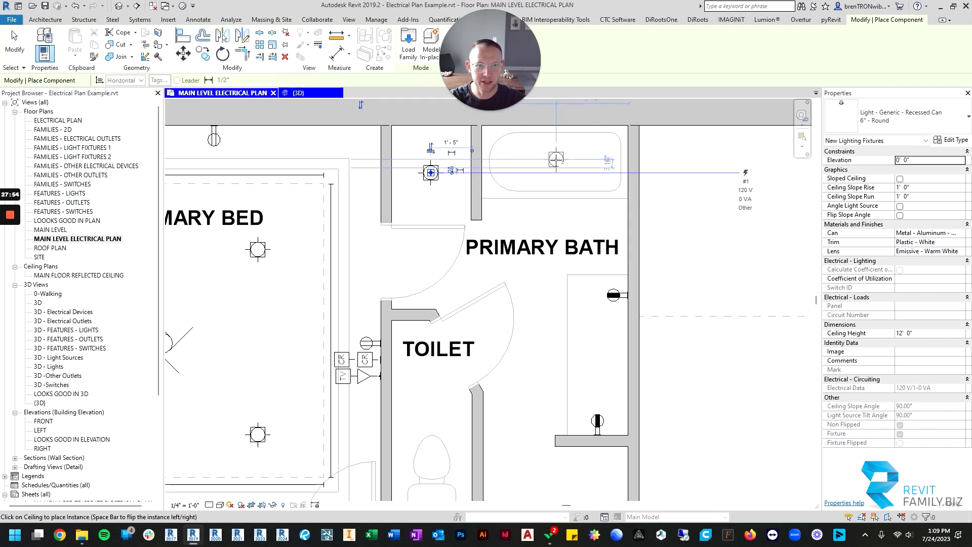
pyautogui.click(553, 166)
pyautogui.press('Escape')
pyautogui.press('Escape')
pyautogui.scroll(-2, 523, 267)
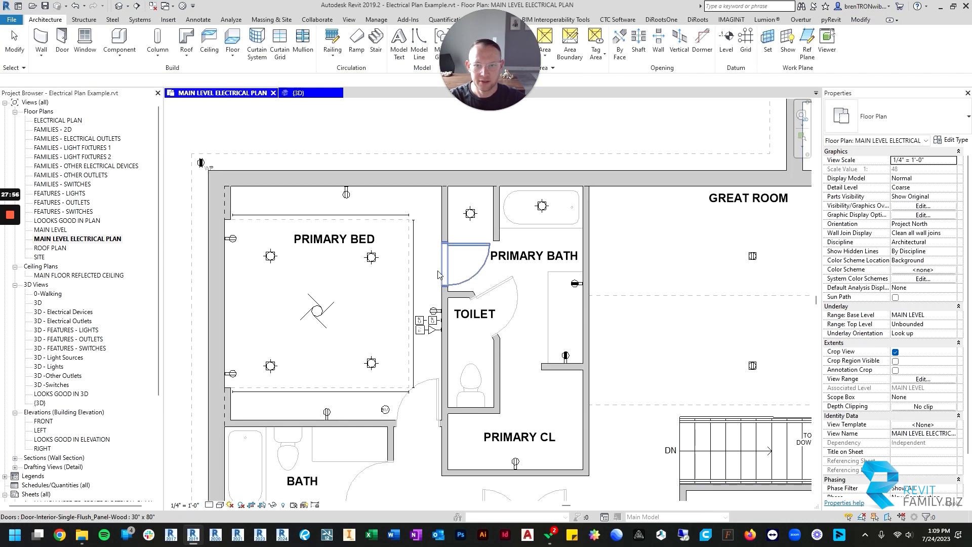
pyautogui.click(371, 258)
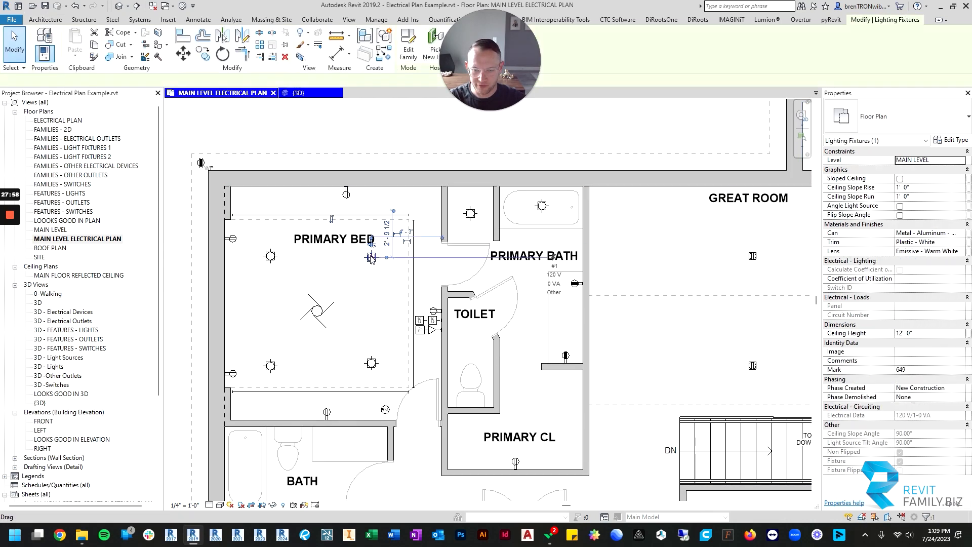
pyautogui.scroll(-2, 371, 258)
pyautogui.press('Escape')
pyautogui.scroll(-2, 415, 339)
pyautogui.moveTo(445, 380); pyautogui.dragTo(403, 189, button='middle')
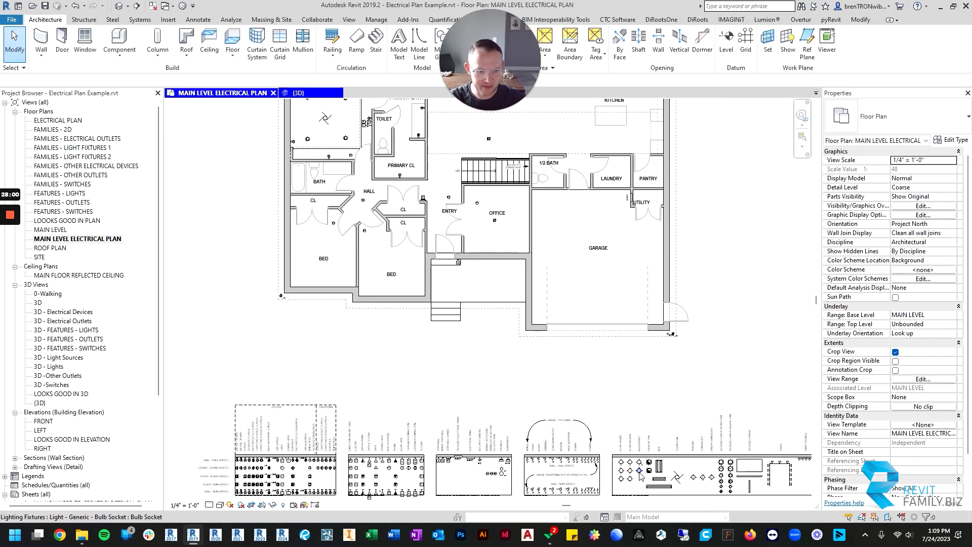
pyautogui.scroll(4, 619, 446)
pyautogui.click(606, 452)
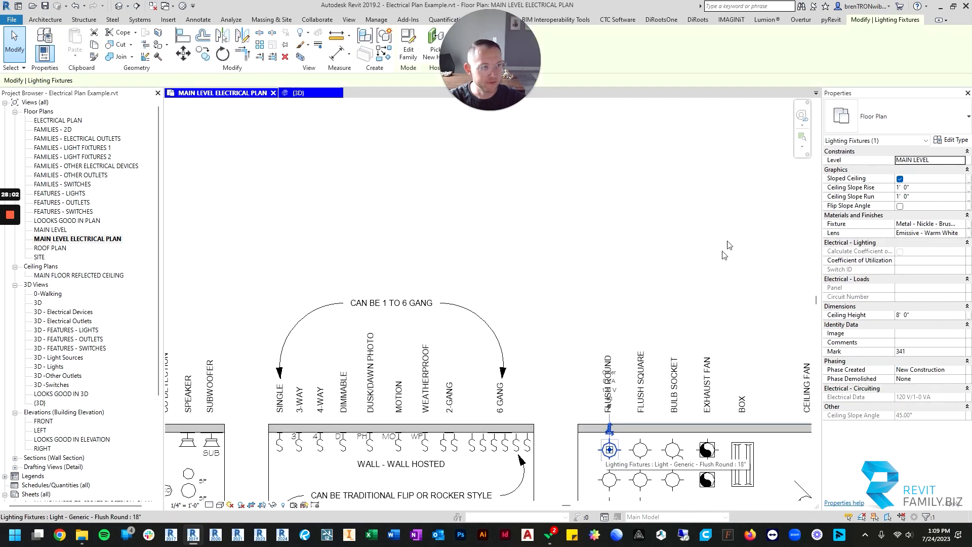
pyautogui.click(613, 487)
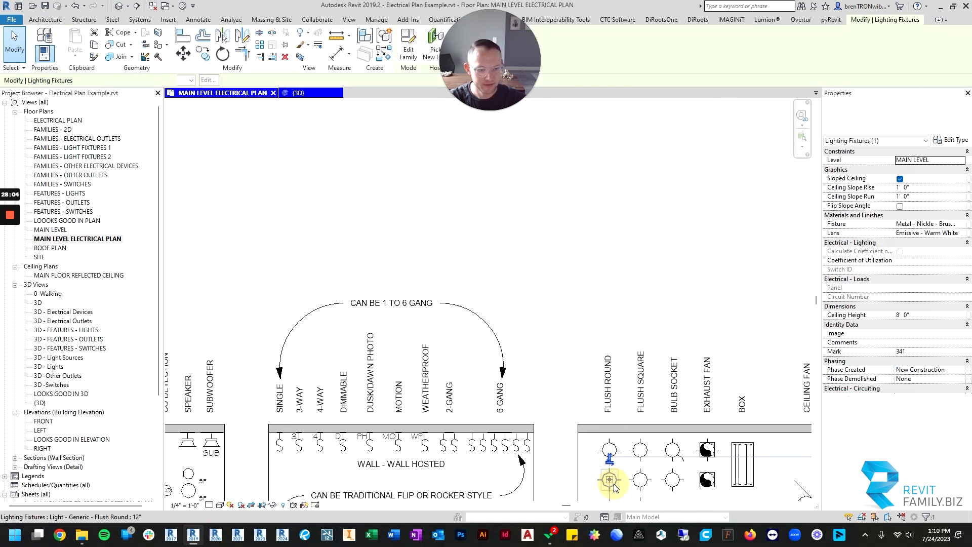
pyautogui.scroll(-1, 551, 381)
pyautogui.moveTo(551, 382); pyautogui.dragTo(571, 223, button='middle')
pyautogui.scroll(-1, 572, 264)
pyautogui.moveTo(571, 264); pyautogui.dragTo(578, 336, button='middle')
pyautogui.press('c')
pyautogui.press('s')
pyautogui.moveTo(397, 205); pyautogui.dragTo(445, 469, button='middle')
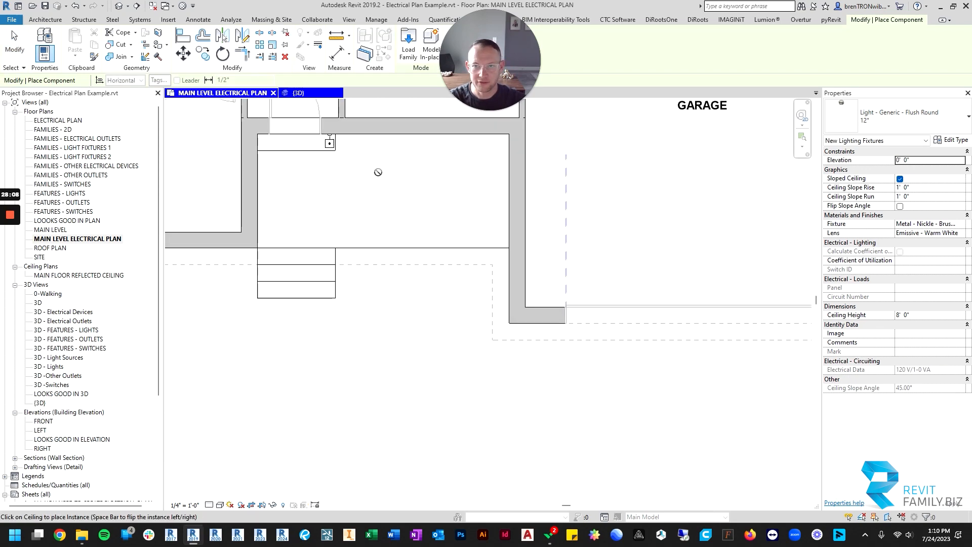
pyautogui.moveTo(374, 169); pyautogui.dragTo(480, 469, button='middle')
pyautogui.moveTo(373, 254); pyautogui.dragTo(568, 430, button='middle')
pyautogui.scroll(2, 447, 285)
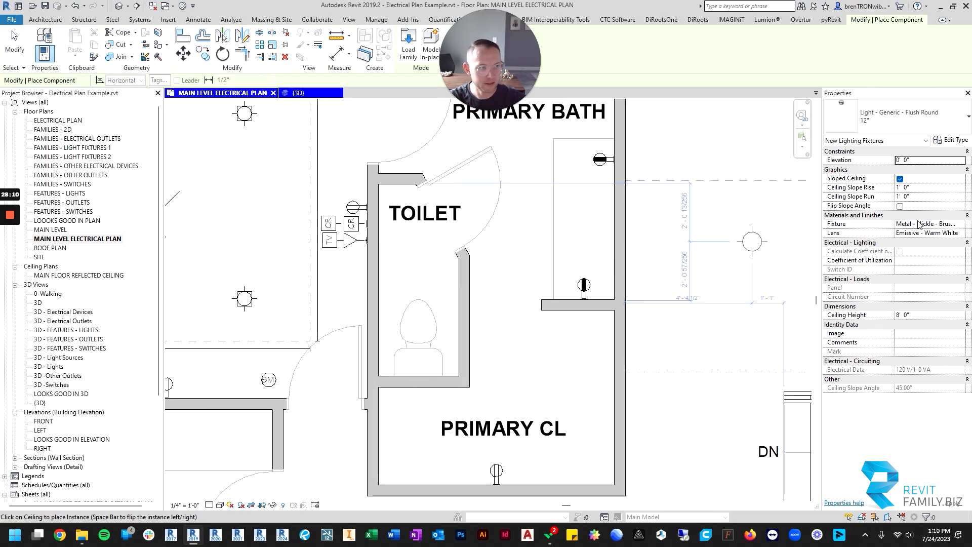
pyautogui.click(900, 179)
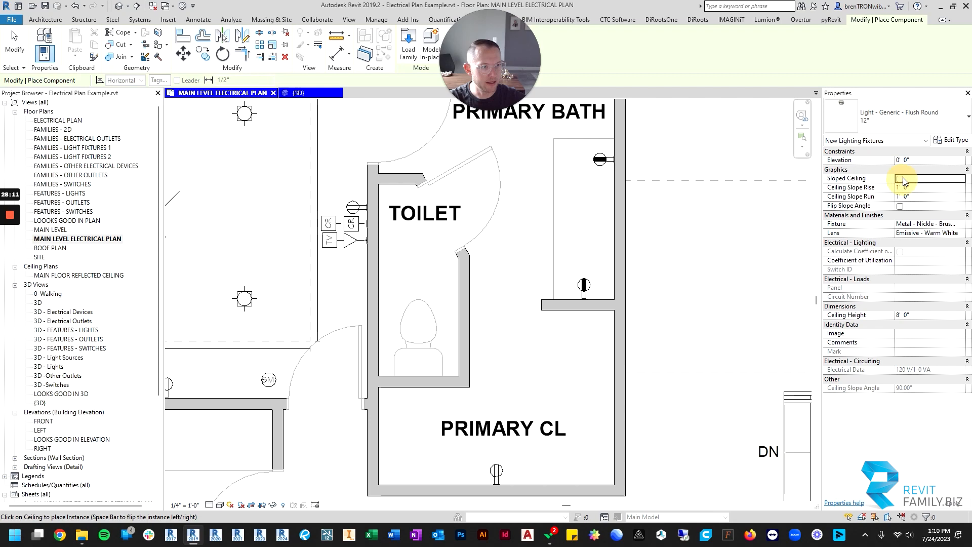
pyautogui.click(418, 274)
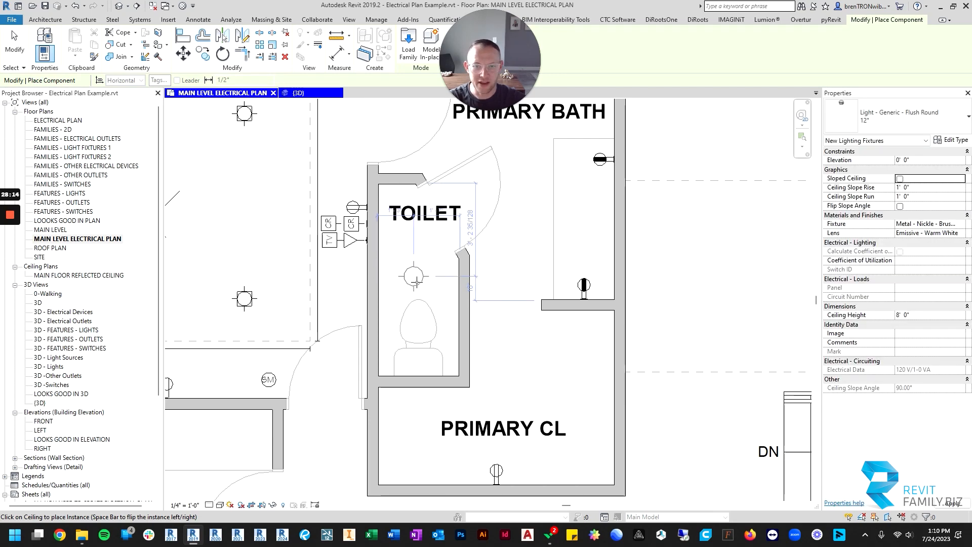
pyautogui.press('Escape')
pyautogui.press('Escape')
# - Create a similar 9" Exhaust Fan with Light from the sample fixtures, turn off Sloped Ceiling, and place it over the toilet in the primary toilet room
pyautogui.scroll(-6, 417, 280)
pyautogui.moveTo(532, 416); pyautogui.dragTo(530, 249, button='middle')
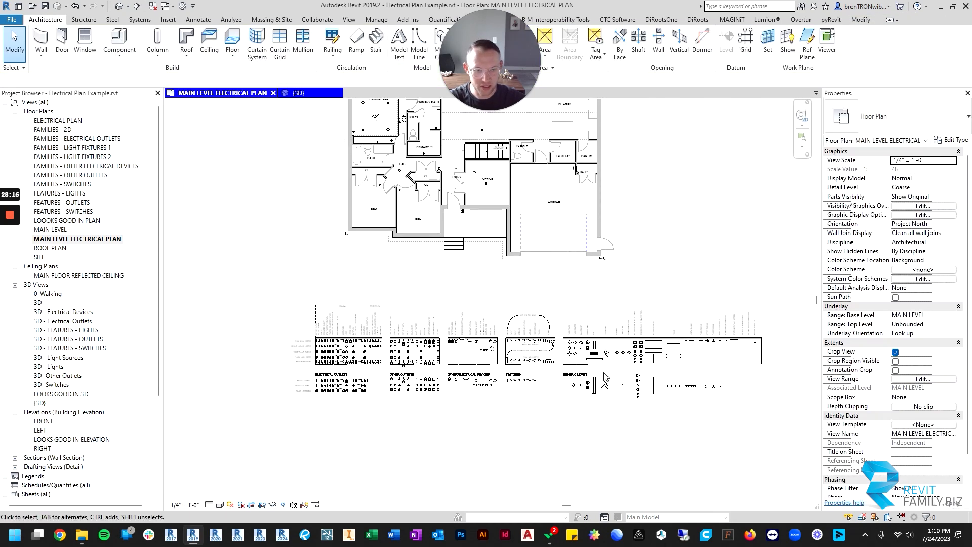
pyautogui.scroll(6, 562, 362)
pyautogui.click(597, 311)
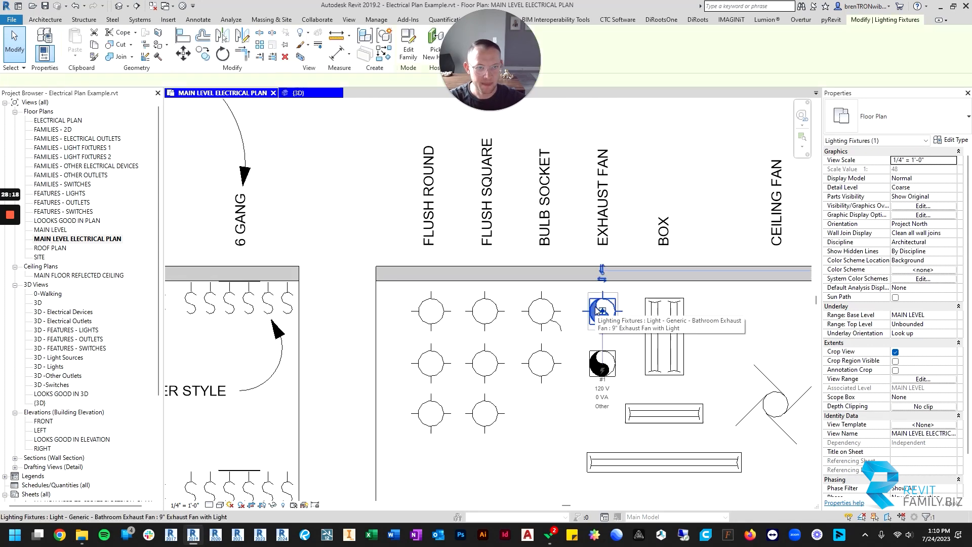
pyautogui.scroll(-6, 577, 283)
pyautogui.press('c')
pyautogui.press('s')
pyautogui.scroll(-2, 433, 231)
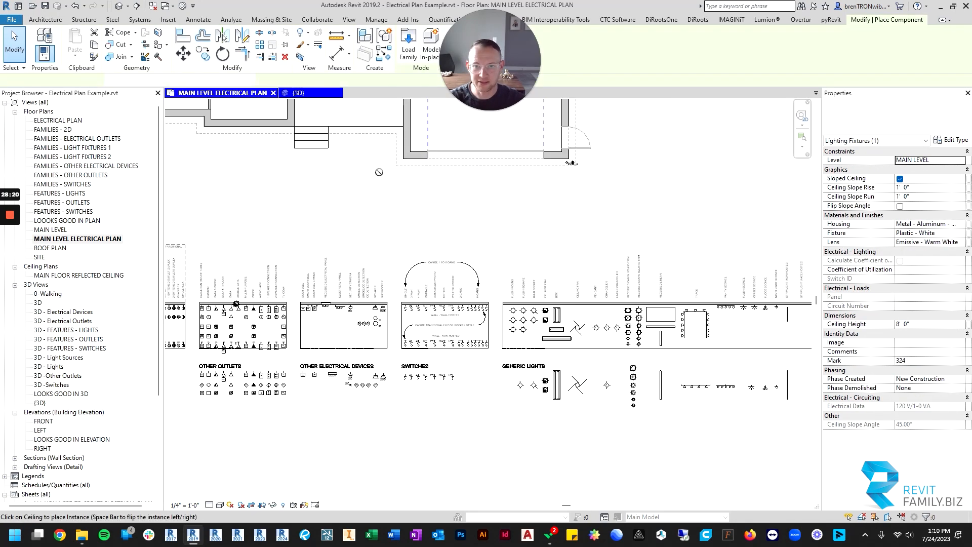
pyautogui.moveTo(381, 172); pyautogui.dragTo(474, 406, button='middle')
pyautogui.moveTo(349, 134); pyautogui.dragTo(403, 276, button='middle')
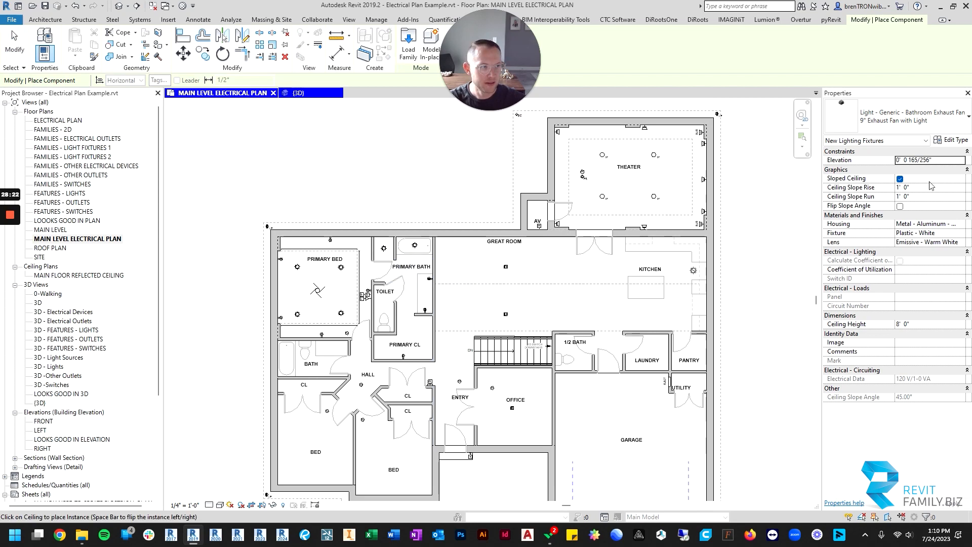
pyautogui.scroll(4, 391, 335)
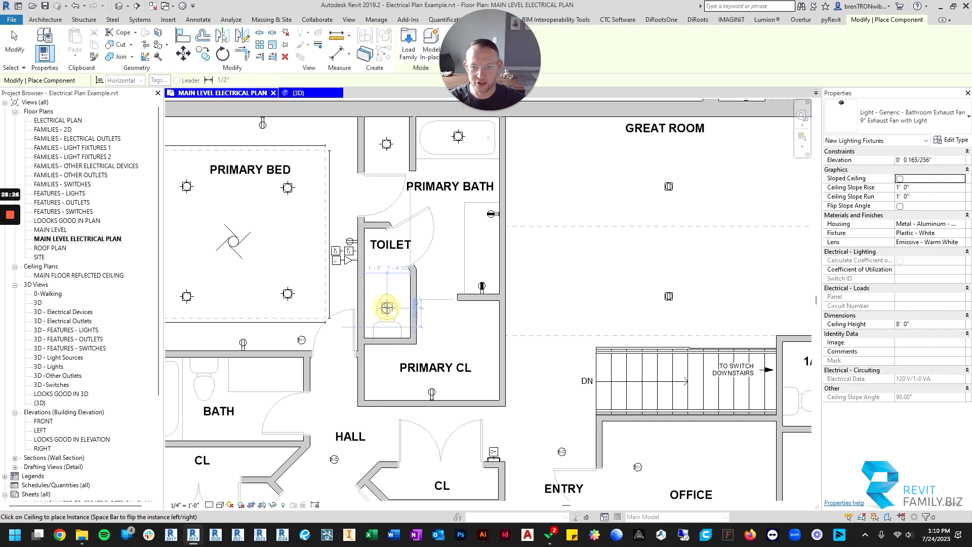
pyautogui.click(387, 308)
pyautogui.scroll(-2, 446, 182)
pyautogui.press('Escape')
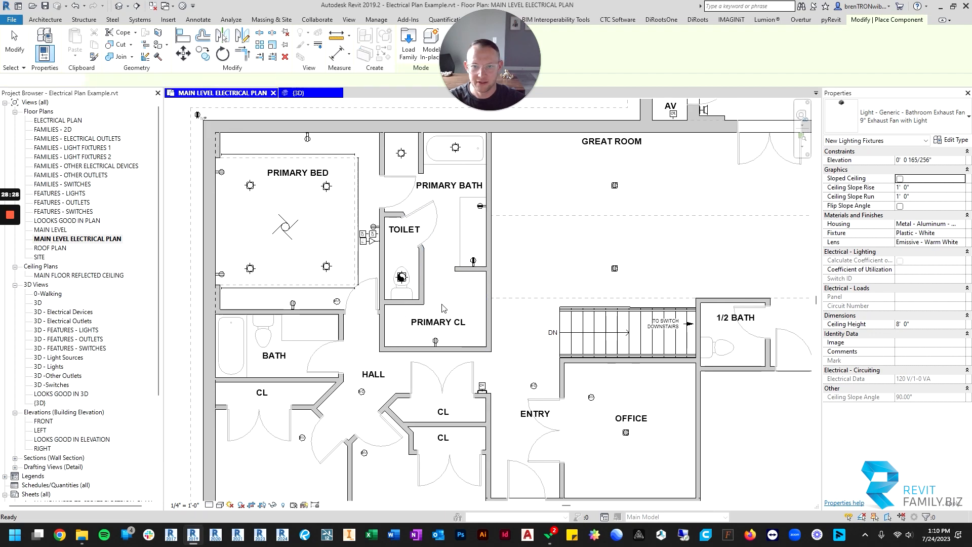
# - Create a similar 12" Flush Round light from the sample fixtures, turn off Sloped Ceiling, and place it in the primary closet
pyautogui.scroll(3, 441, 303)
pyautogui.scroll(-5, 458, 272)
pyautogui.moveTo(548, 373); pyautogui.dragTo(487, 178, button='middle')
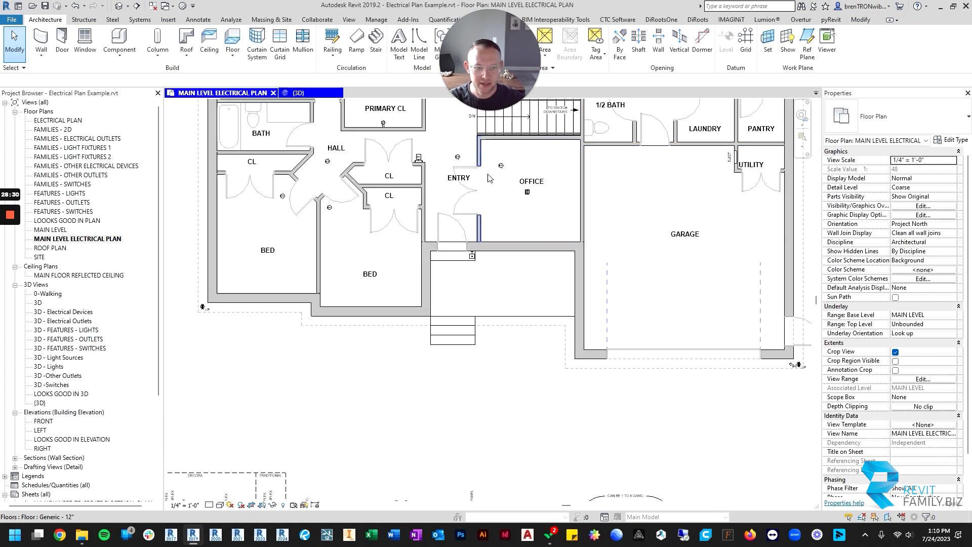
pyautogui.moveTo(653, 365); pyautogui.dragTo(493, 158, button='middle')
pyautogui.scroll(2, 553, 364)
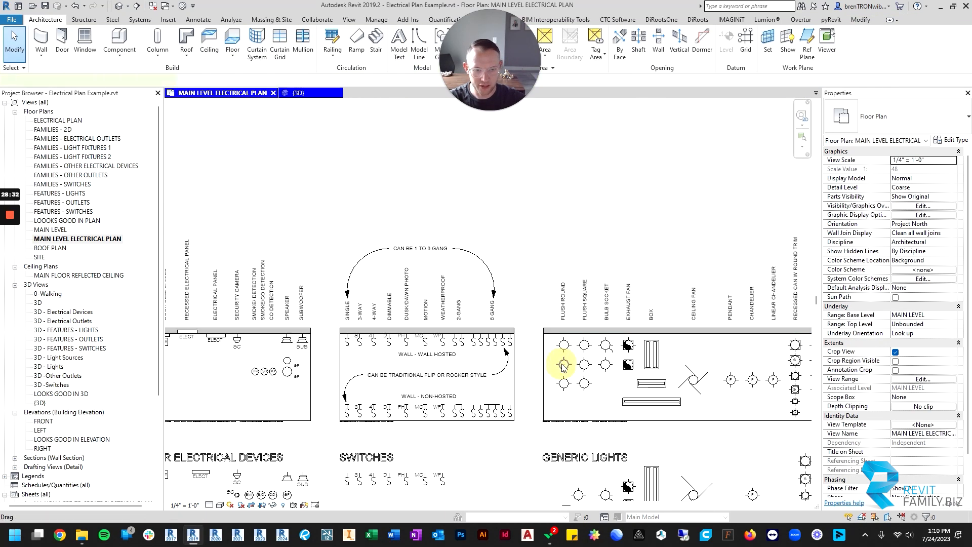
pyautogui.click(563, 365)
pyautogui.press('c')
pyautogui.press('s')
pyautogui.scroll(-3, 410, 276)
pyautogui.moveTo(362, 204); pyautogui.dragTo(567, 461, button='middle')
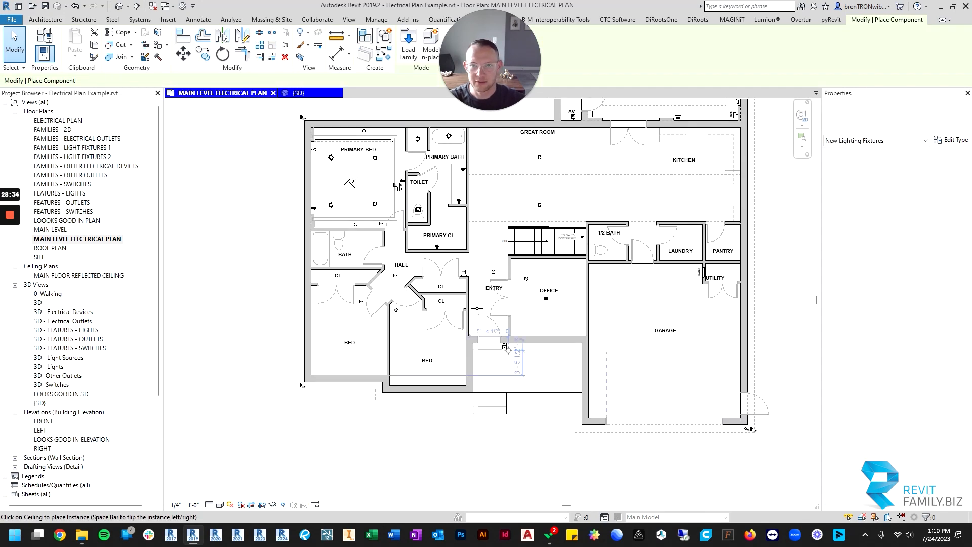
pyautogui.scroll(5, 442, 203)
pyautogui.scroll(1, 441, 200)
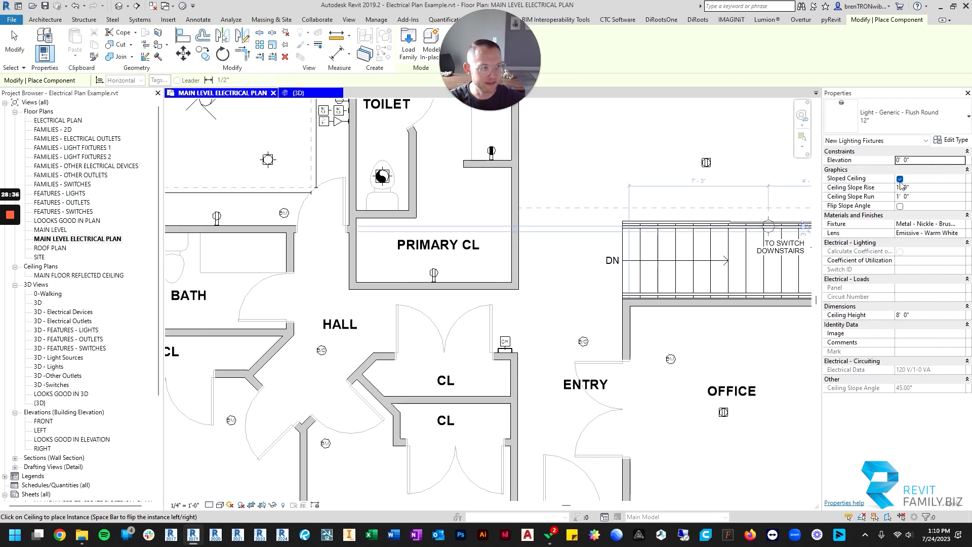
pyautogui.click(900, 179)
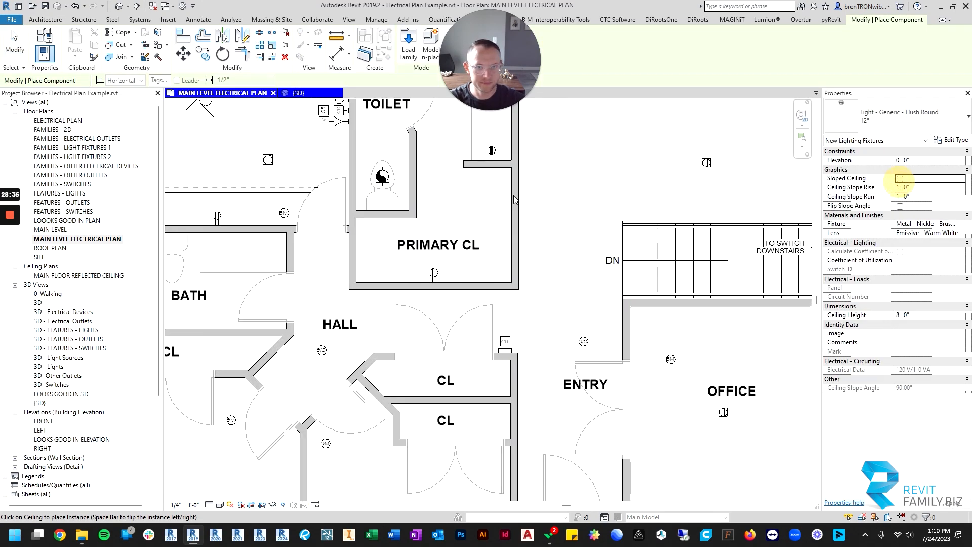
pyautogui.click(458, 220)
pyautogui.scroll(-6, 442, 274)
pyautogui.press('Escape')
pyautogui.press('Escape')
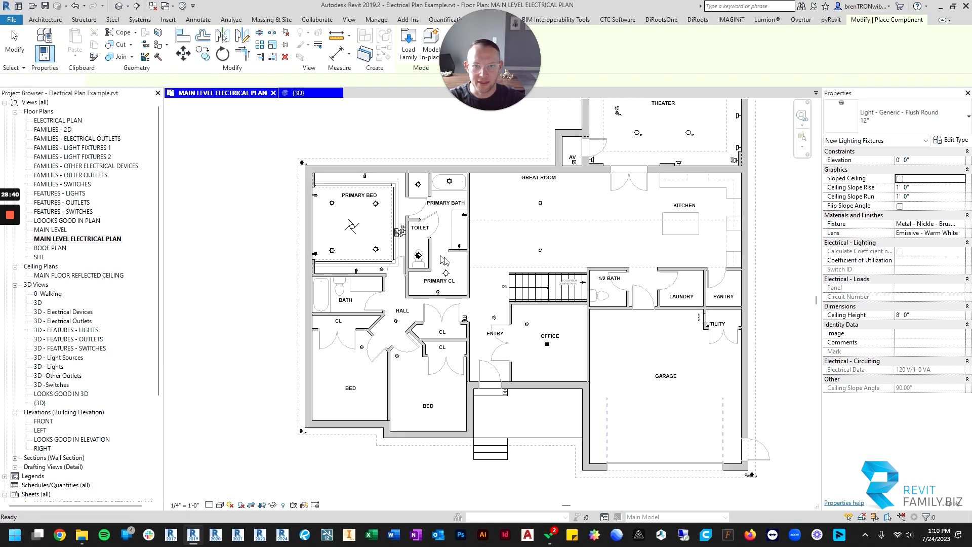
# - Create a similar 30" Sconce Vanity light from the sample fixtures and place it on the primary bath wall above the vanity counter
pyautogui.moveTo(542, 326)
pyautogui.mouseDown(button='middle')
pyautogui.moveTo(538, 245)
pyautogui.moveTo(499, 169)
pyautogui.mouseUp(button='middle')
pyautogui.moveTo(597, 315); pyautogui.dragTo(493, 169, button='middle')
pyautogui.scroll(4, 613, 343)
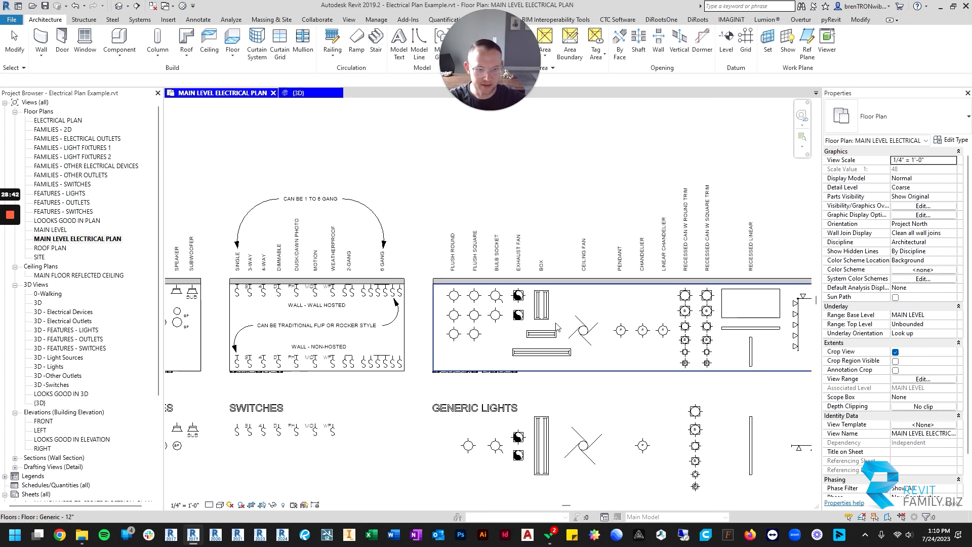
pyautogui.scroll(1, 557, 324)
pyautogui.moveTo(627, 320); pyautogui.dragTo(367, 307, button='middle')
pyautogui.scroll(-3, 367, 307)
pyautogui.scroll(4, 610, 285)
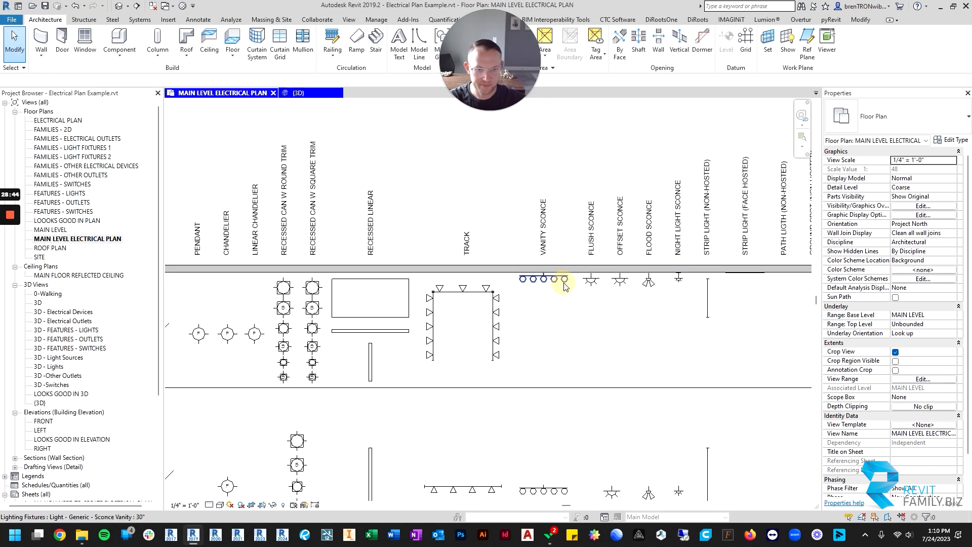
pyautogui.click(564, 284)
pyautogui.press('c')
pyautogui.press('s')
pyautogui.scroll(-3, 439, 260)
pyautogui.scroll(-2, 350, 183)
pyautogui.moveTo(349, 183); pyautogui.dragTo(627, 441, button='middle')
pyautogui.scroll(3, 338, 176)
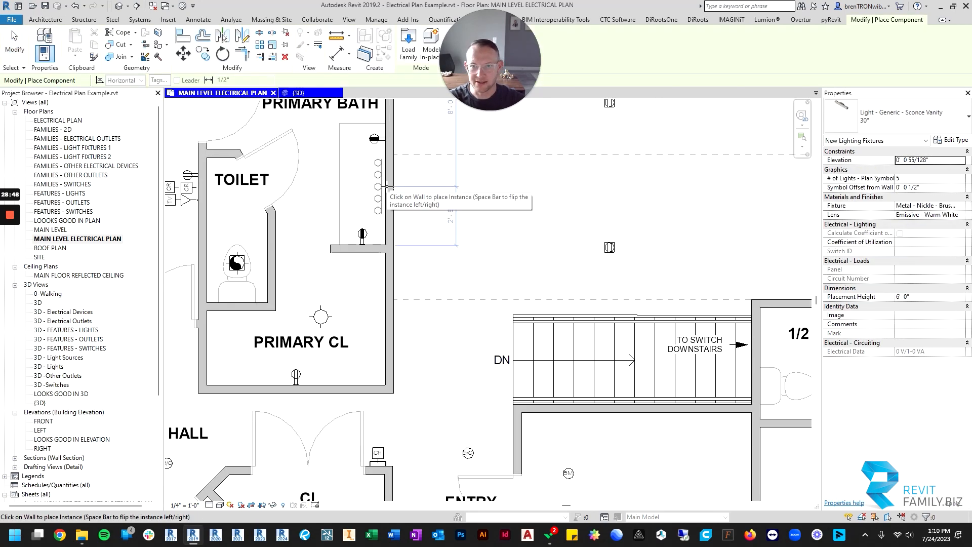
pyautogui.click(386, 187)
pyautogui.scroll(-2, 335, 206)
pyautogui.moveTo(335, 206); pyautogui.dragTo(543, 291, button='middle')
pyautogui.press('Escape')
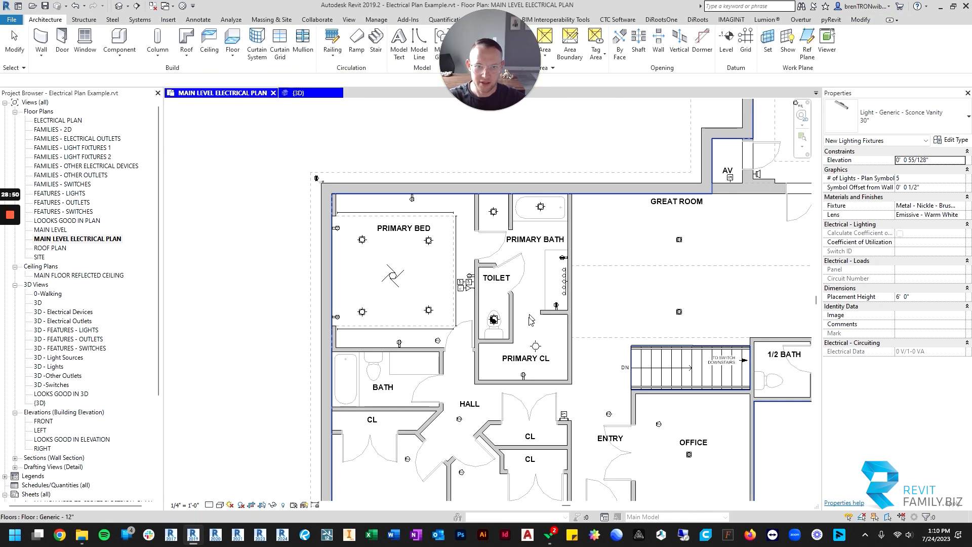
# - Examine the great room, kitchen and surrounding rooms for areas that still need light fixtures
pyautogui.scroll(-1, 605, 327)
pyautogui.moveTo(603, 325); pyautogui.dragTo(398, 299, button='middle')
pyautogui.moveTo(538, 265); pyautogui.dragTo(479, 260, button='middle')
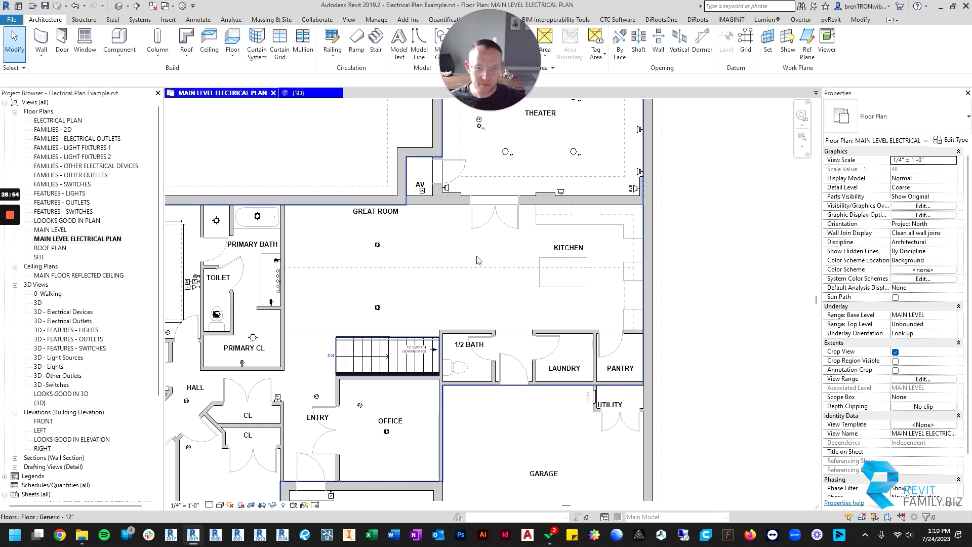
pyautogui.moveTo(393, 291); pyautogui.dragTo(501, 258, button='middle')
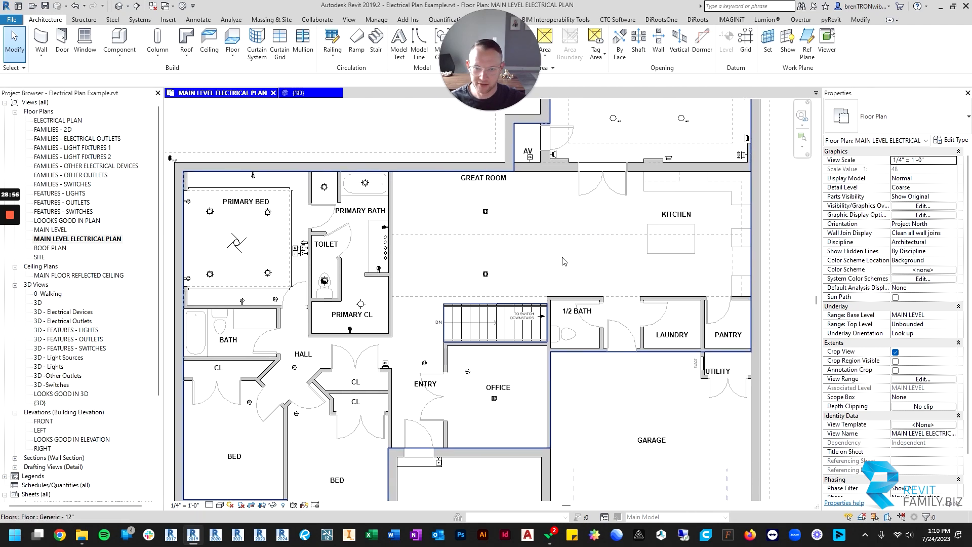
pyautogui.scroll(-1, 565, 269)
pyautogui.scroll(2, 567, 252)
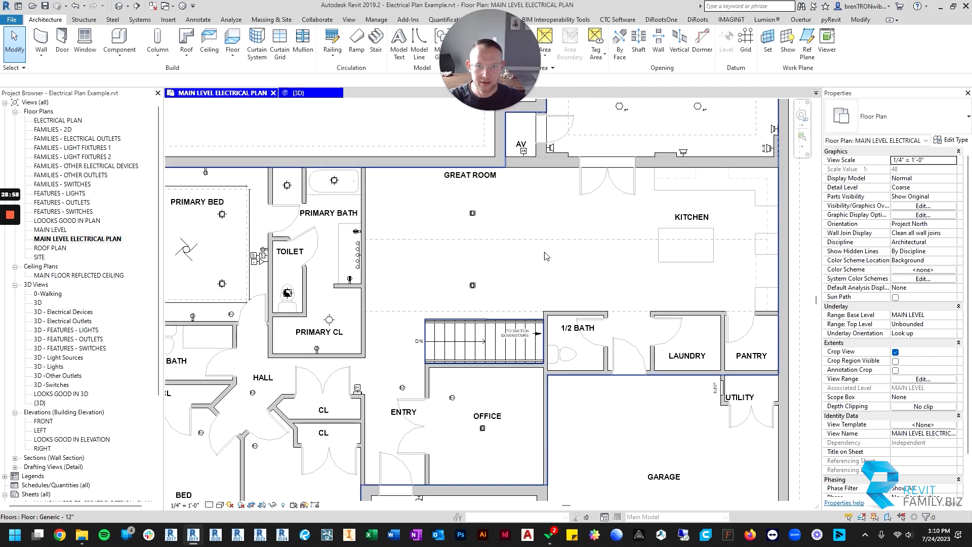
pyautogui.scroll(-5, 498, 252)
pyautogui.moveTo(537, 287); pyautogui.dragTo(463, 263, button='middle')
pyautogui.scroll(-1, 462, 271)
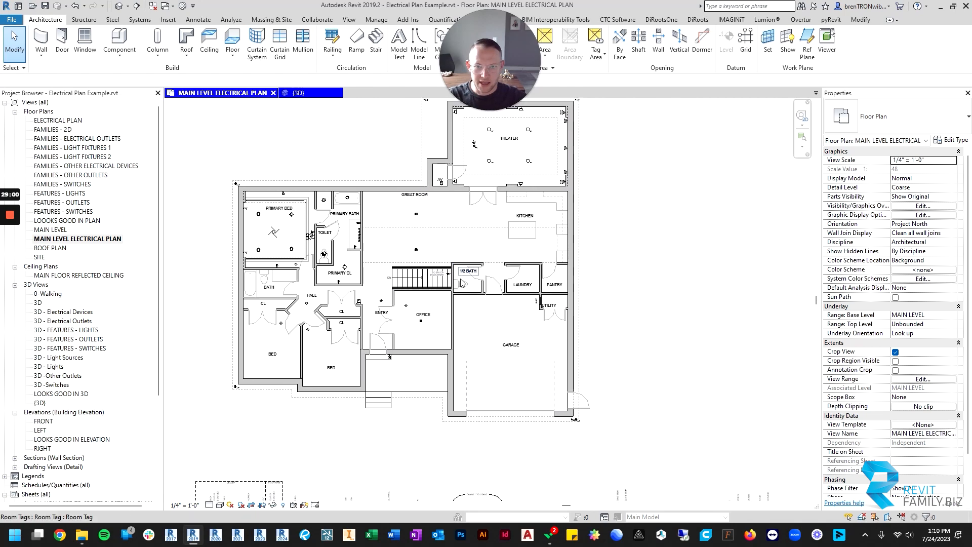
# - Select the 8" Round Spotlight recessed can among the generic light samples
pyautogui.moveTo(499, 389); pyautogui.dragTo(512, 249, button='middle')
pyautogui.scroll(3, 561, 412)
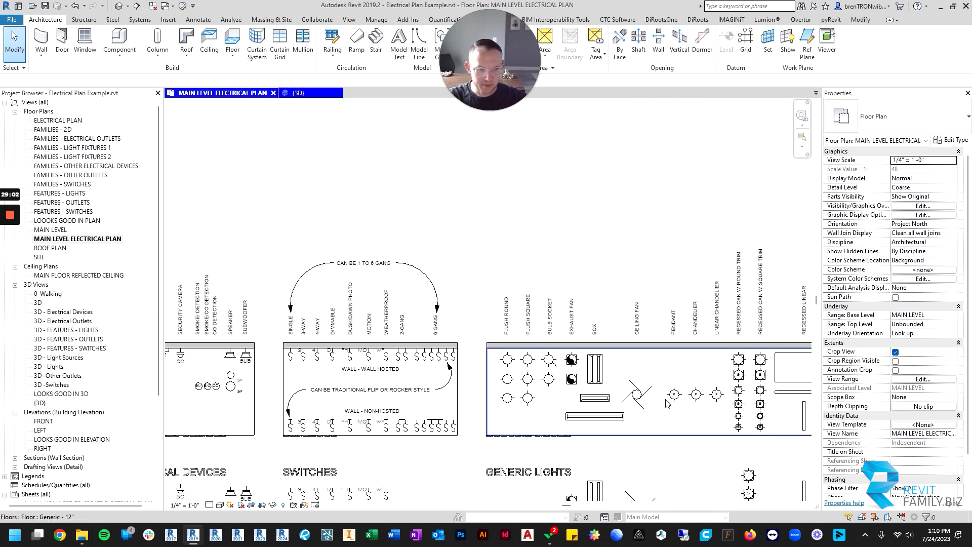
pyautogui.scroll(5, 666, 403)
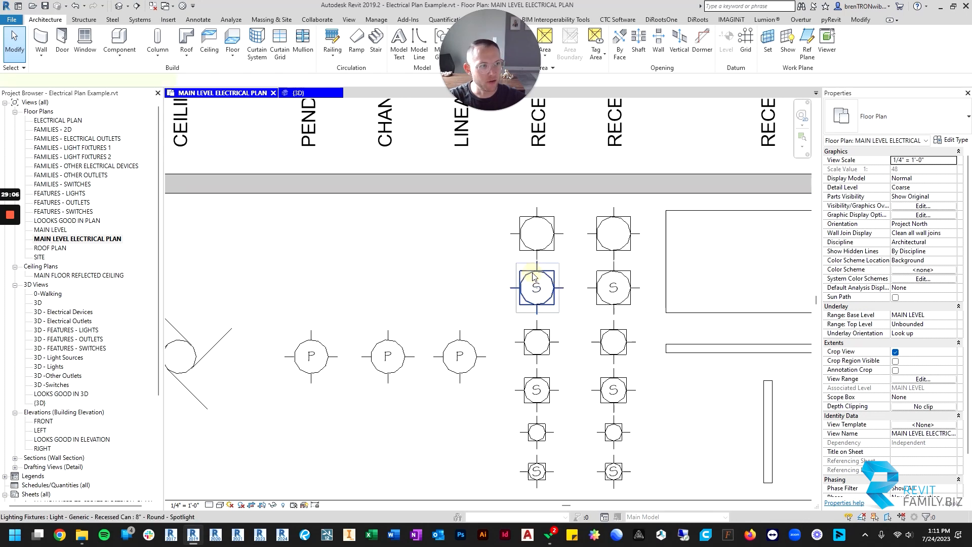
pyautogui.click(534, 276)
pyautogui.moveTo(532, 277); pyautogui.dragTo(538, 291)
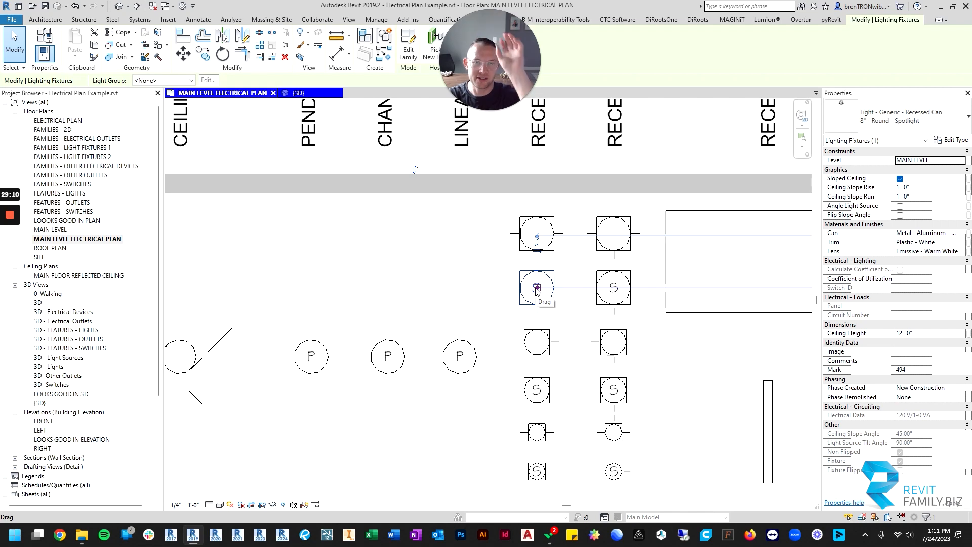
pyautogui.scroll(-5, 539, 276)
pyautogui.moveTo(445, 127); pyautogui.dragTo(469, 306, button='middle')
pyautogui.scroll(-1, 409, 234)
pyautogui.moveTo(369, 172); pyautogui.dragTo(509, 365, button='middle')
pyautogui.scroll(-2, 367, 211)
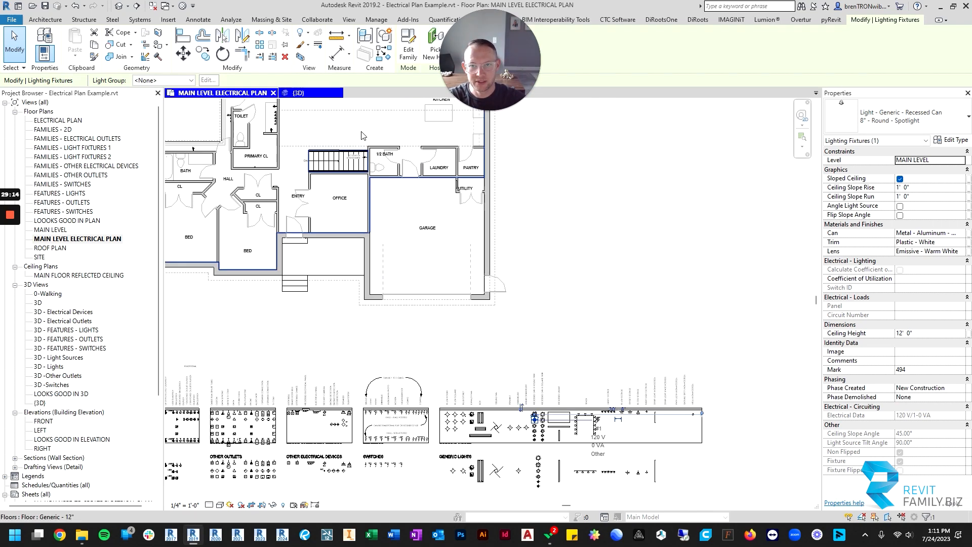
pyautogui.moveTo(364, 136); pyautogui.dragTo(405, 204, button='middle')
pyautogui.scroll(3, 395, 200)
pyautogui.scroll(-3, 395, 200)
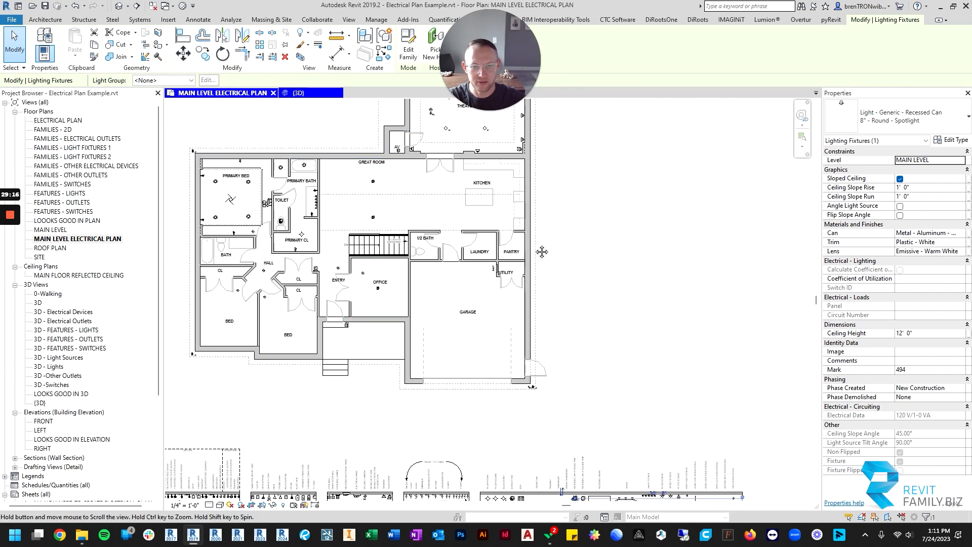
pyautogui.moveTo(540, 251); pyautogui.dragTo(520, 121, button='middle')
pyautogui.scroll(6, 563, 390)
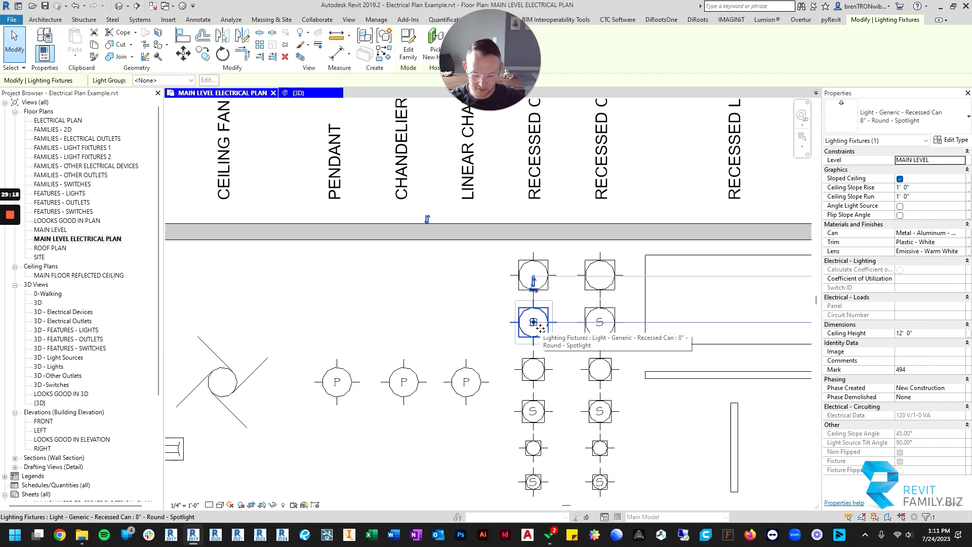
# - Create a similar 8" Round Spotlight recessed can and place it in the great room near the primary bath wall
pyautogui.press('c')
pyautogui.press('s')
pyautogui.scroll(-5, 506, 325)
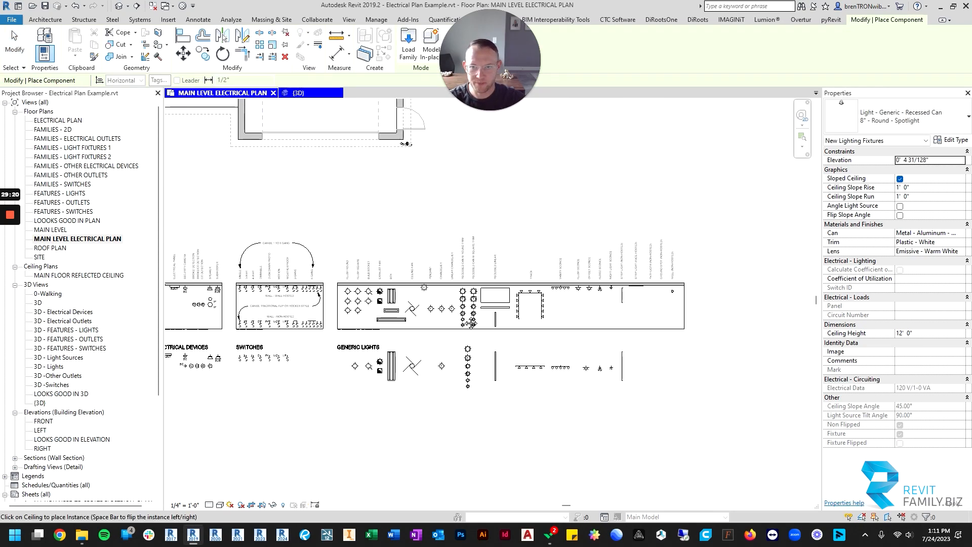
pyautogui.moveTo(471, 323); pyautogui.dragTo(587, 495, button='middle')
pyautogui.scroll(1, 357, 158)
pyautogui.moveTo(350, 138); pyautogui.dragTo(419, 371, button='middle')
pyautogui.scroll(5, 383, 295)
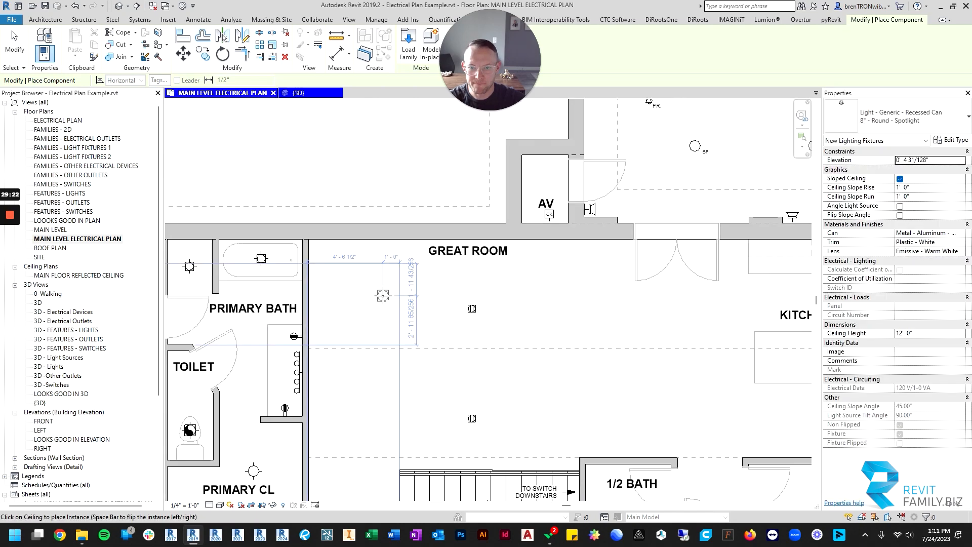
pyautogui.scroll(2, 382, 296)
pyautogui.scroll(-3, 379, 305)
pyautogui.moveTo(389, 313); pyautogui.dragTo(391, 252, button='middle')
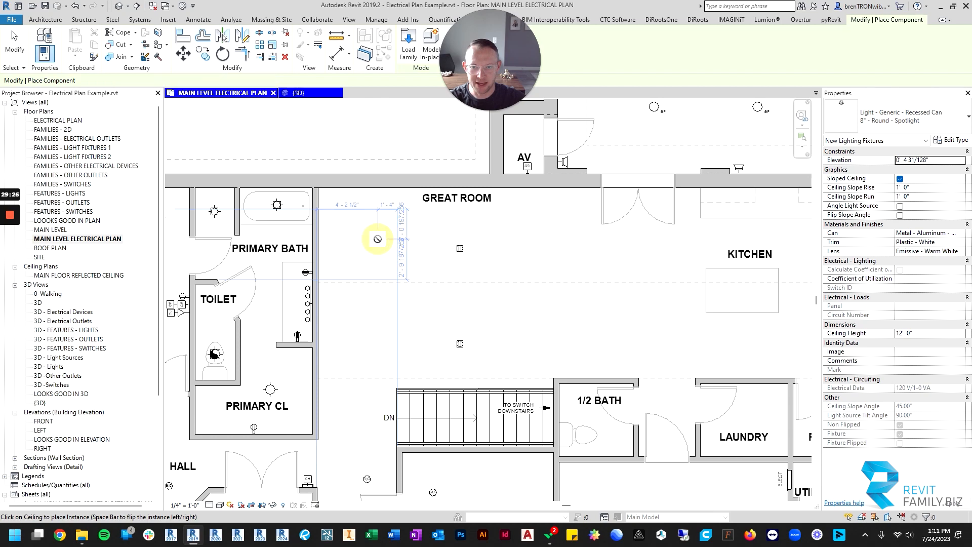
pyautogui.click(377, 239)
pyautogui.press('Escape')
# - Dismiss the save reminder and check the slope of the great room ceiling in the 3D view
pyautogui.scroll(2, 377, 242)
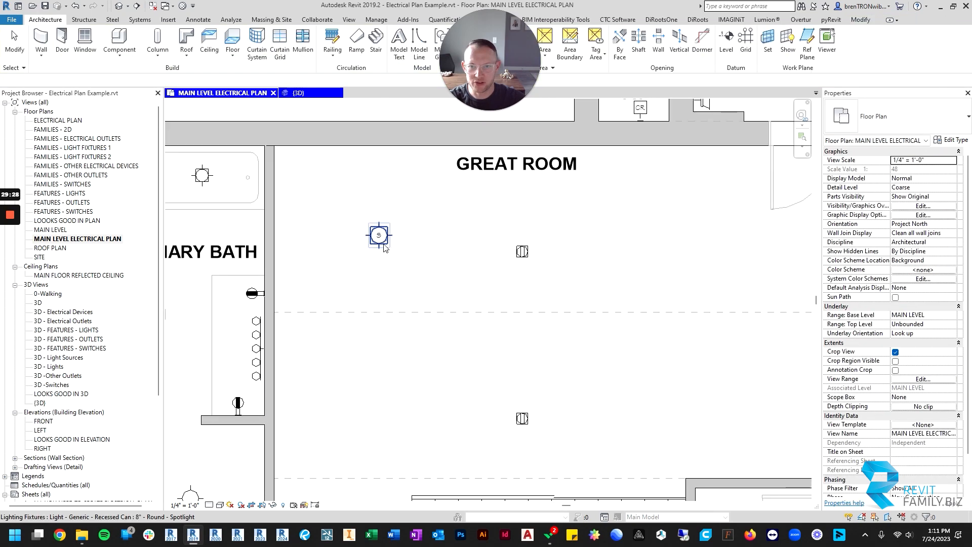
pyautogui.click(380, 236)
pyautogui.press('Escape')
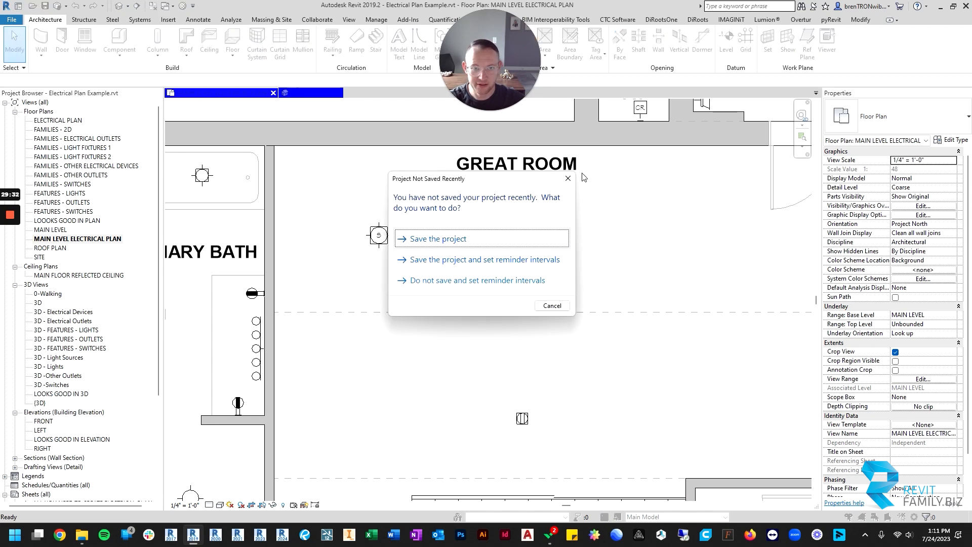
pyautogui.click(569, 183)
pyautogui.scroll(-4, 431, 239)
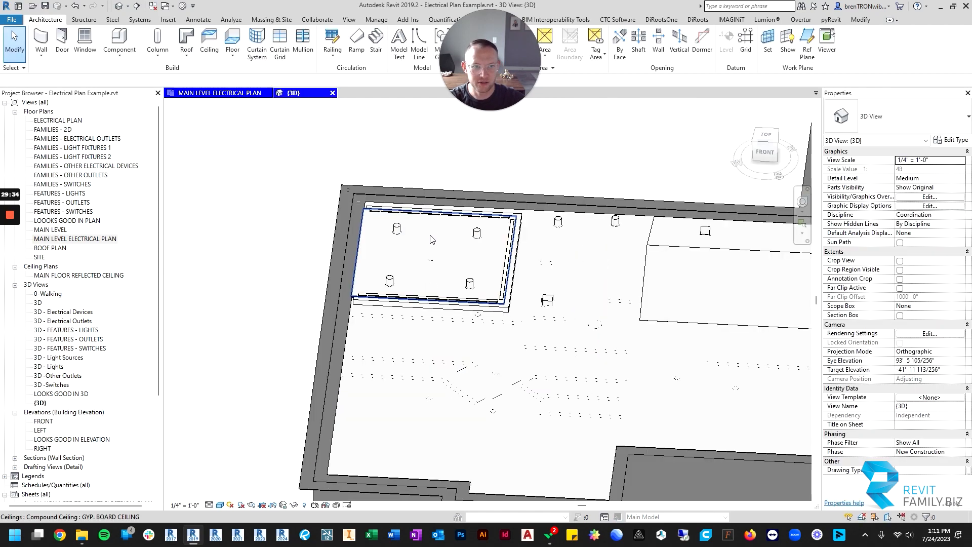
pyautogui.moveTo(523, 270); pyautogui.dragTo(449, 279, button='middle')
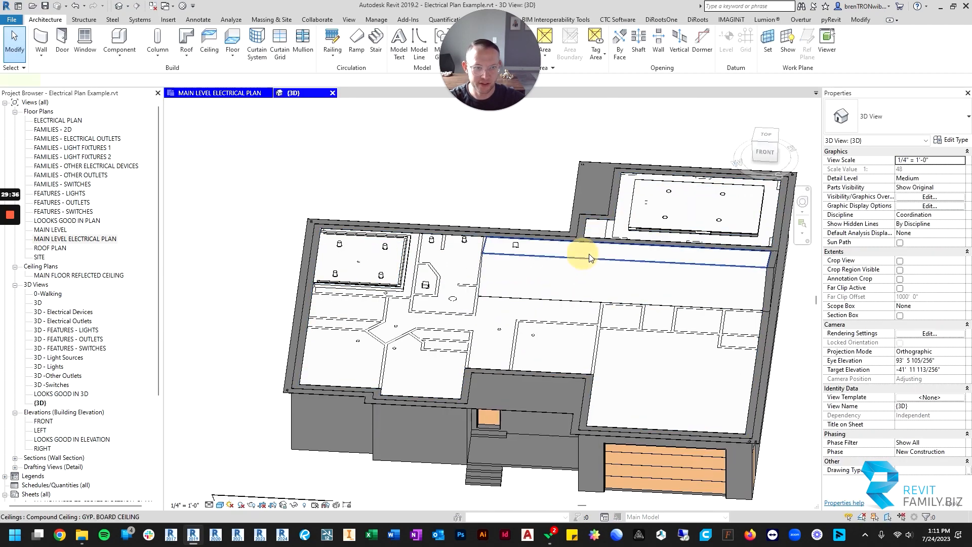
pyautogui.click(590, 259)
pyautogui.scroll(4, 620, 257)
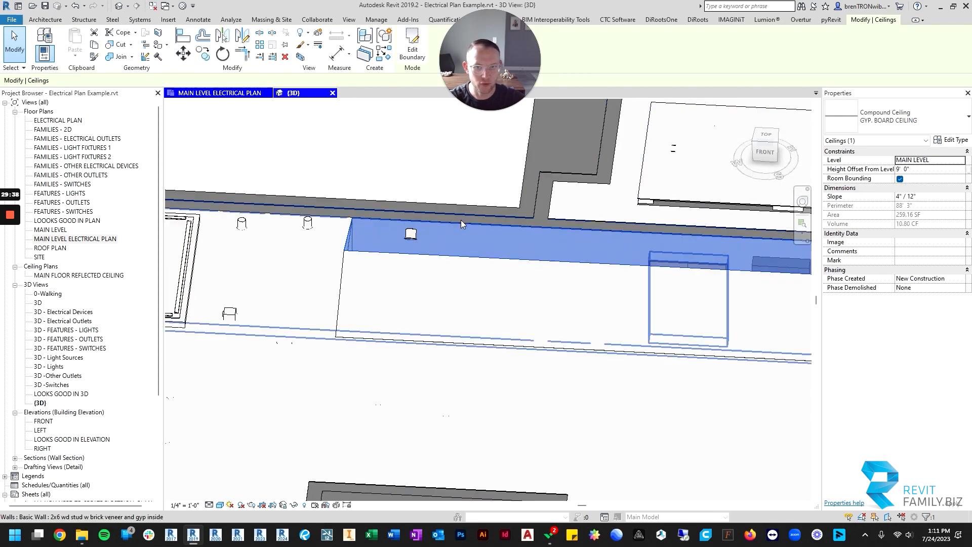
pyautogui.press('Escape')
# - Set the great room spotlight can's Ceiling Slope Rise to 4" and check its tilt against the sloped ceiling in 3D
pyautogui.click(413, 234)
pyautogui.keyDown('shift'); pyautogui.moveTo(418, 234); pyautogui.dragTo(566, 218, button='middle'); pyautogui.keyUp('shift')
pyautogui.scroll(-5, 625, 203)
pyautogui.moveTo(805, 168); pyautogui.dragTo(557, 256, button='middle')
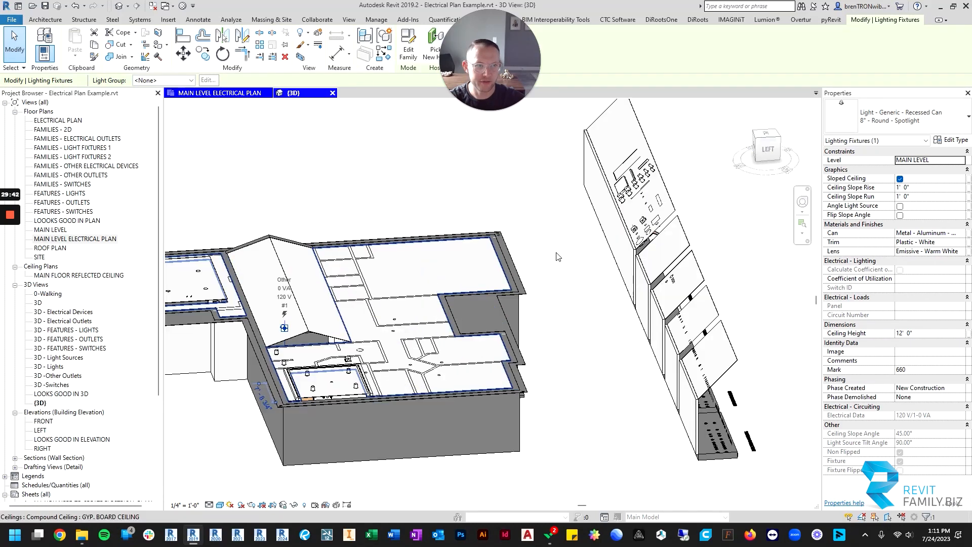
pyautogui.scroll(3, 309, 275)
pyautogui.scroll(2, 322, 383)
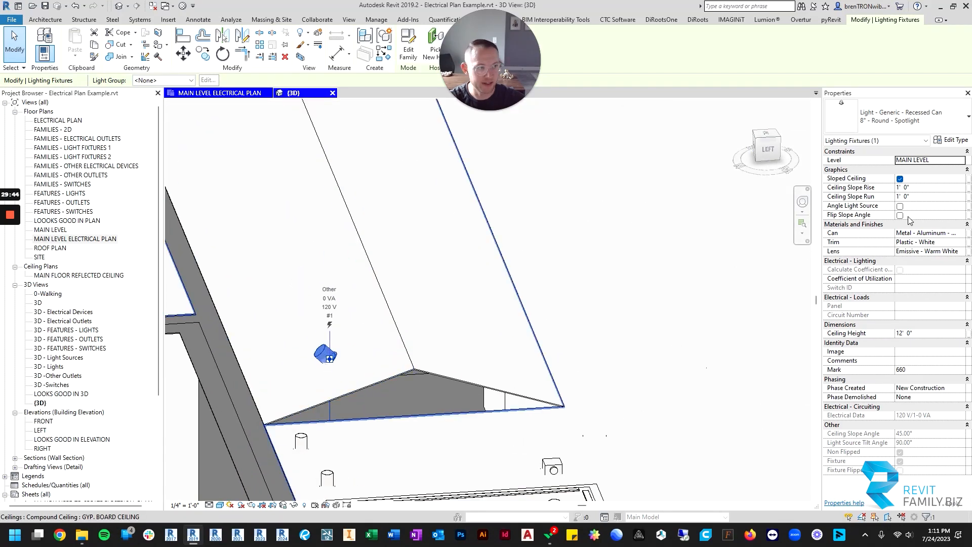
pyautogui.click(925, 188)
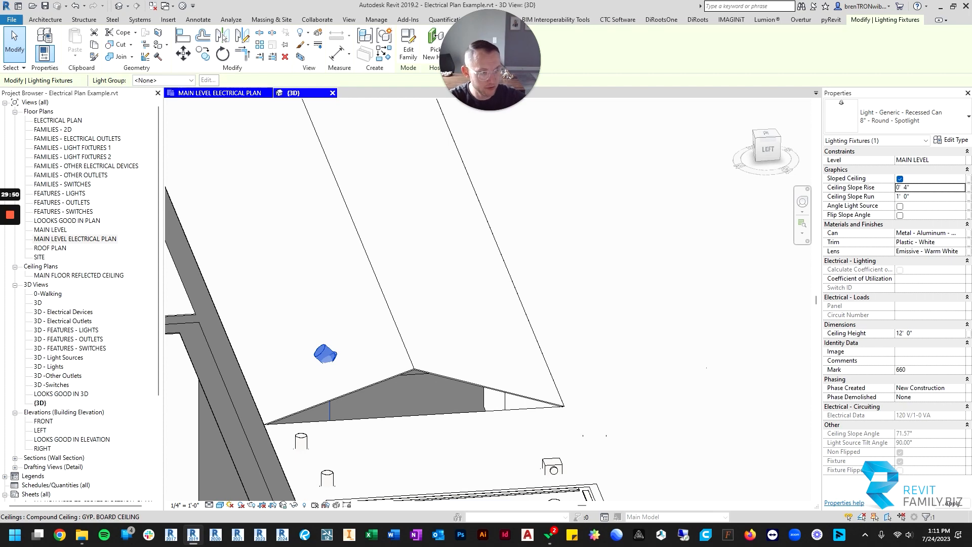
pyautogui.press('Escape')
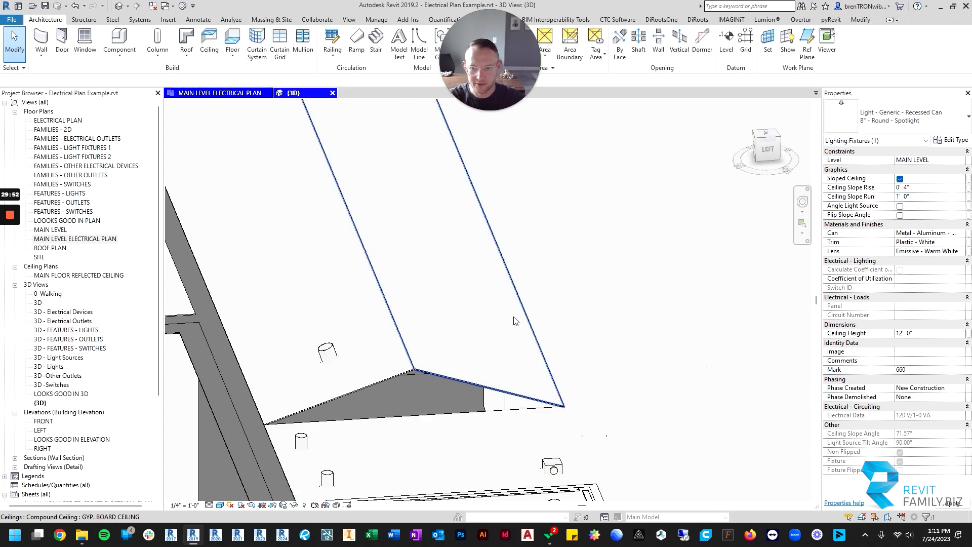
pyautogui.scroll(3, 323, 352)
pyautogui.click(329, 350)
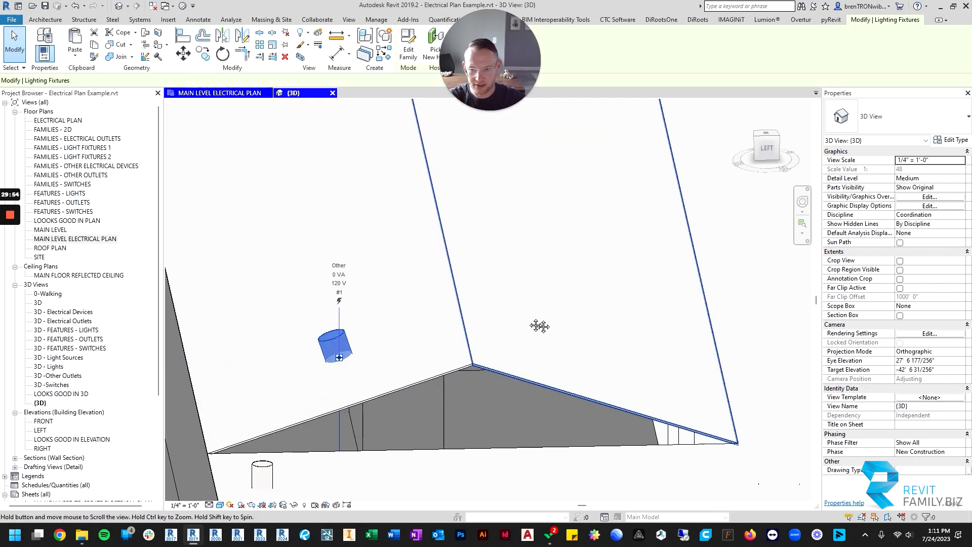
pyautogui.keyDown('shift'); pyautogui.moveTo(538, 326); pyautogui.dragTo(442, 360, button='middle'); pyautogui.keyUp('shift')
# - In the main level electrical plan, copy the spotlight can four times in a straight row across the great room toward the kitchen
pyautogui.click(194, 92)
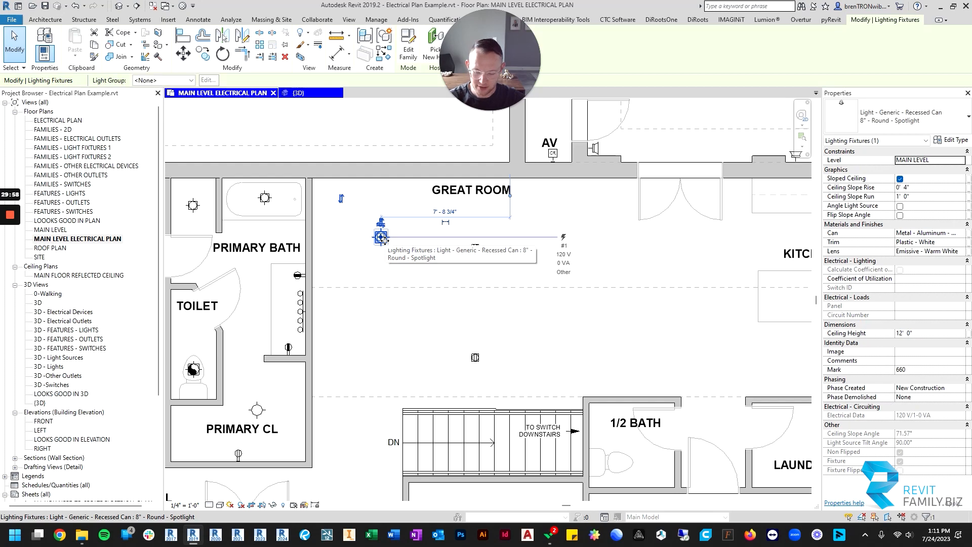
pyautogui.press('c')
pyautogui.press('o')
pyautogui.click(380, 237)
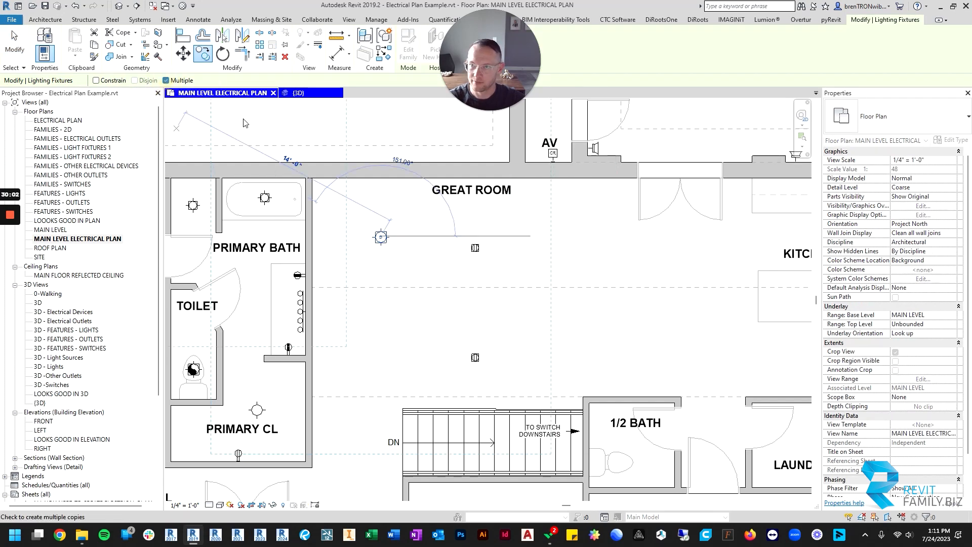
pyautogui.click(453, 237)
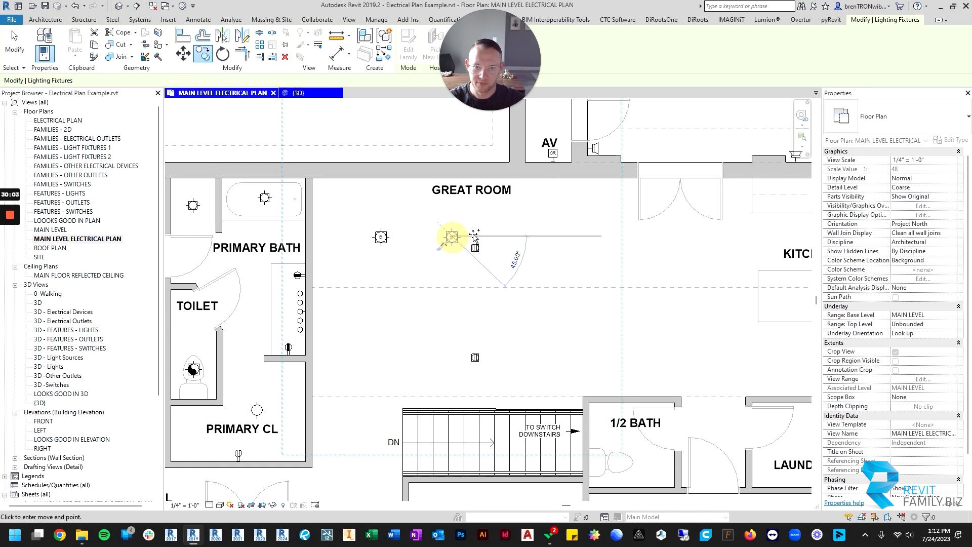
pyautogui.click(509, 237)
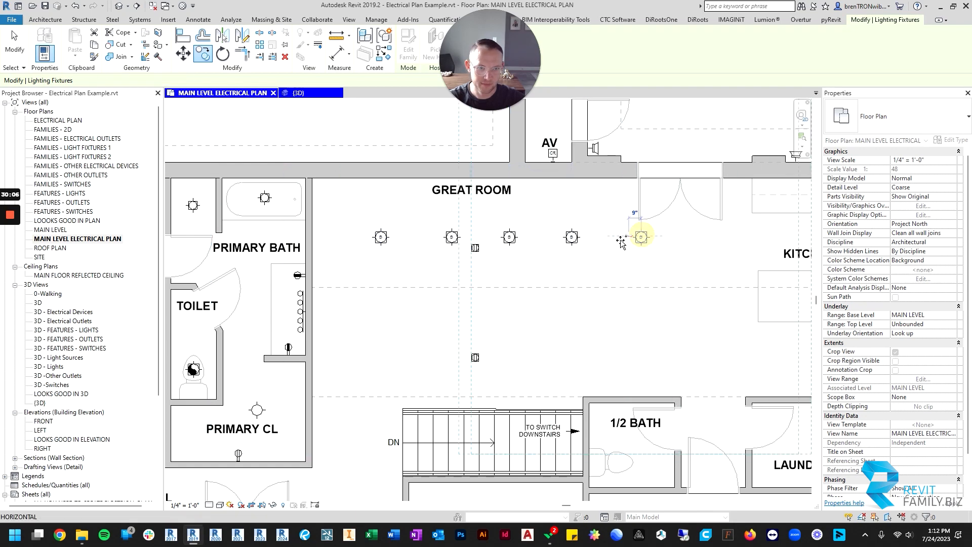
pyautogui.press('Escape')
pyautogui.press('Escape')
# - Mirror the row of five spotlight cans across the great room ceiling's ridge line and check the result in the 3D view
pyautogui.scroll(-1, 476, 269)
pyautogui.scroll(-1, 408, 268)
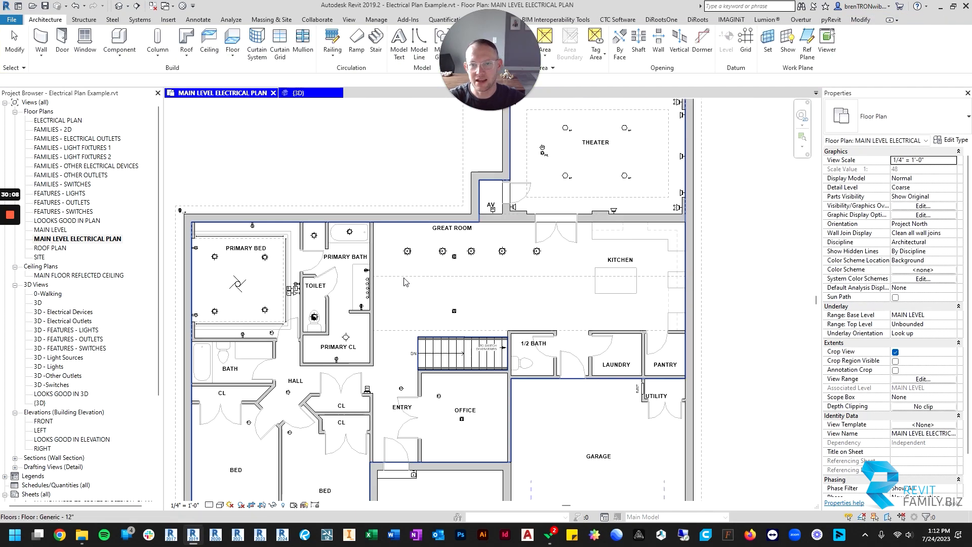
pyautogui.moveTo(405, 280); pyautogui.dragTo(466, 263, button='middle')
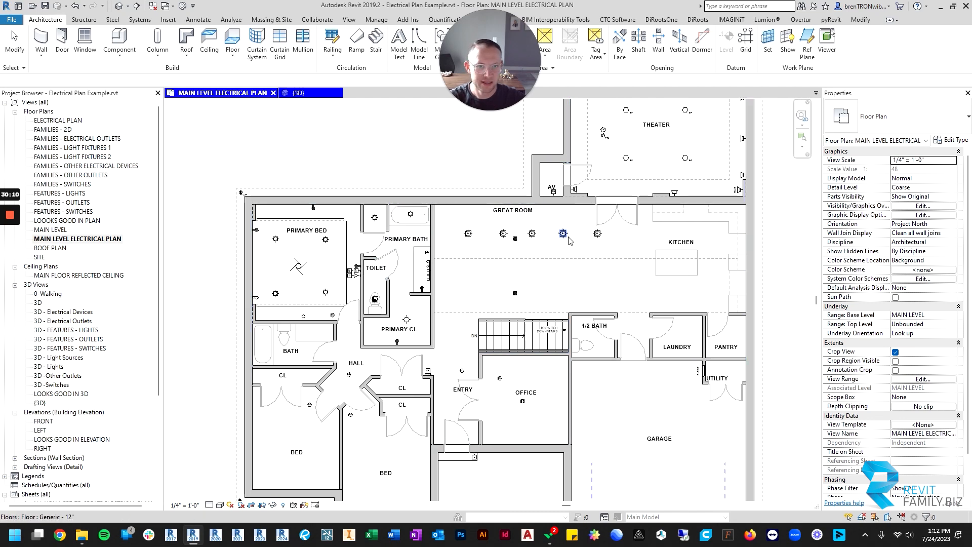
pyautogui.scroll(1, 574, 264)
pyautogui.click(298, 266)
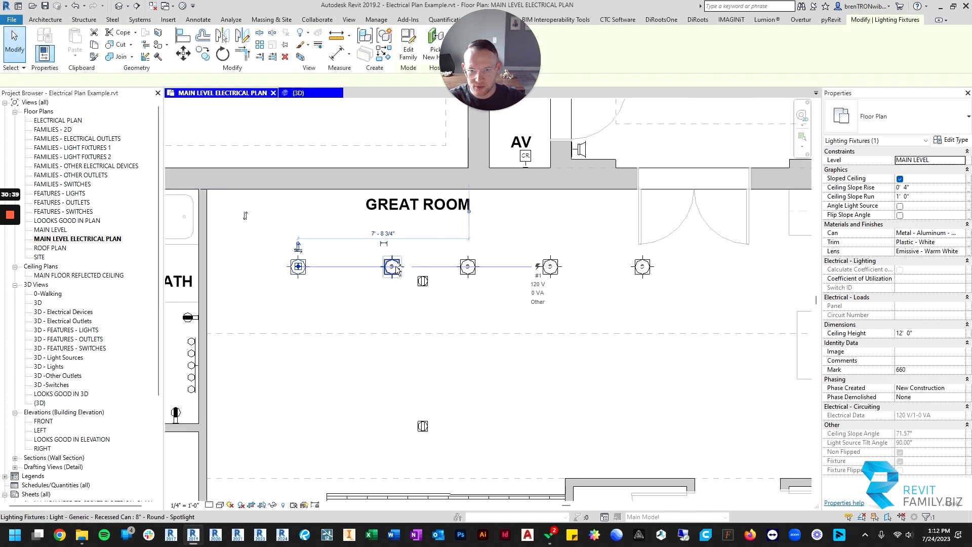
pyautogui.keyDown('ctrl'); pyautogui.click(393, 266); pyautogui.keyUp('ctrl')
pyautogui.keyDown('ctrl'); pyautogui.click(470, 264); pyautogui.keyUp('ctrl')
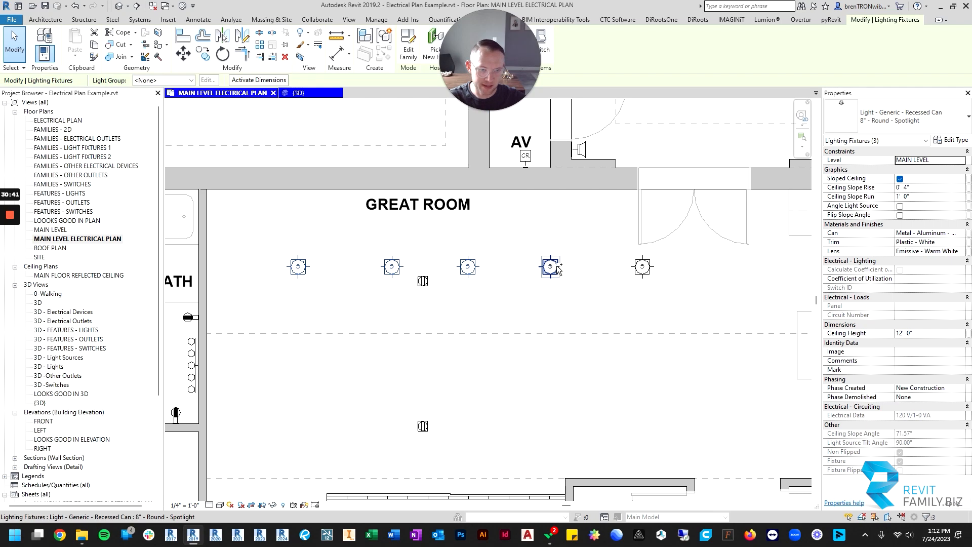
pyautogui.keyDown('ctrl'); pyautogui.click(642, 266); pyautogui.keyUp('ctrl')
pyautogui.scroll(-2, 642, 265)
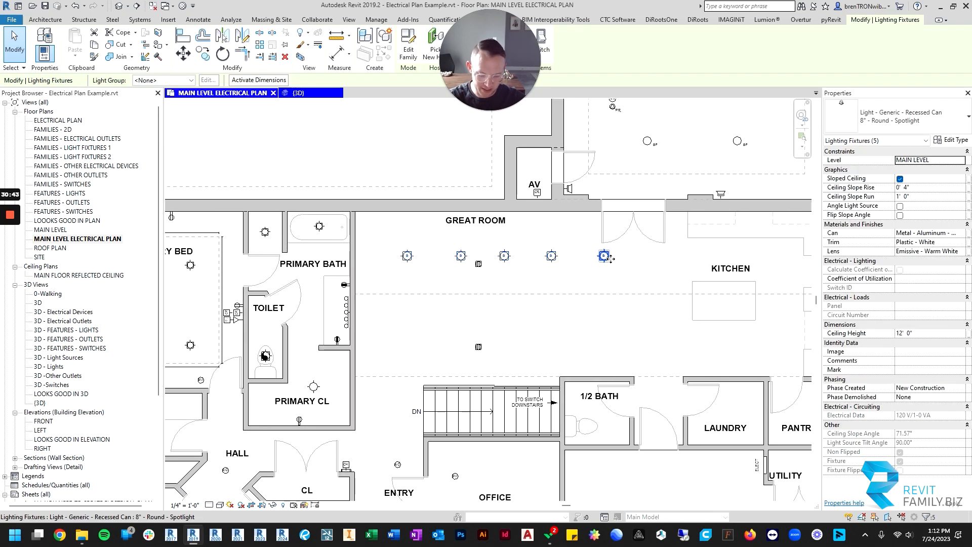
pyautogui.press('m')
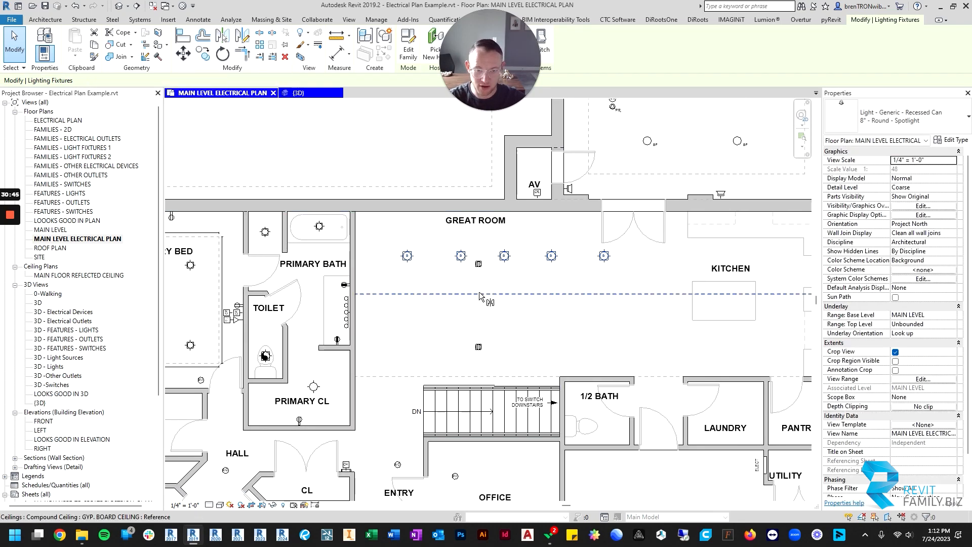
pyautogui.click(473, 294)
pyautogui.press('Escape')
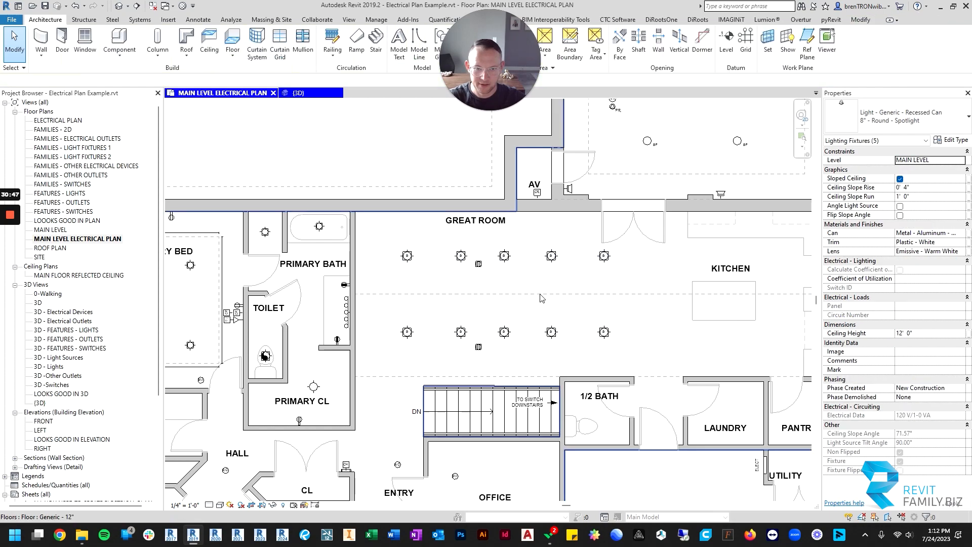
pyautogui.press('d')
pyautogui.moveTo(540, 298)
pyautogui.keyDown('shift'); pyautogui.mouseDown(button='middle')
pyautogui.moveTo(573, 325)
pyautogui.moveTo(549, 303)
pyautogui.moveTo(579, 280)
pyautogui.moveTo(538, 288)
pyautogui.mouseUp(button='middle'); pyautogui.keyUp('shift')
pyautogui.click(232, 93)
# - Create a similar Chandelier from the sample fixtures and place it on the ceiling ridge line between the great room and kitchen island
pyautogui.scroll(-4, 540, 298)
pyautogui.scroll(4, 678, 425)
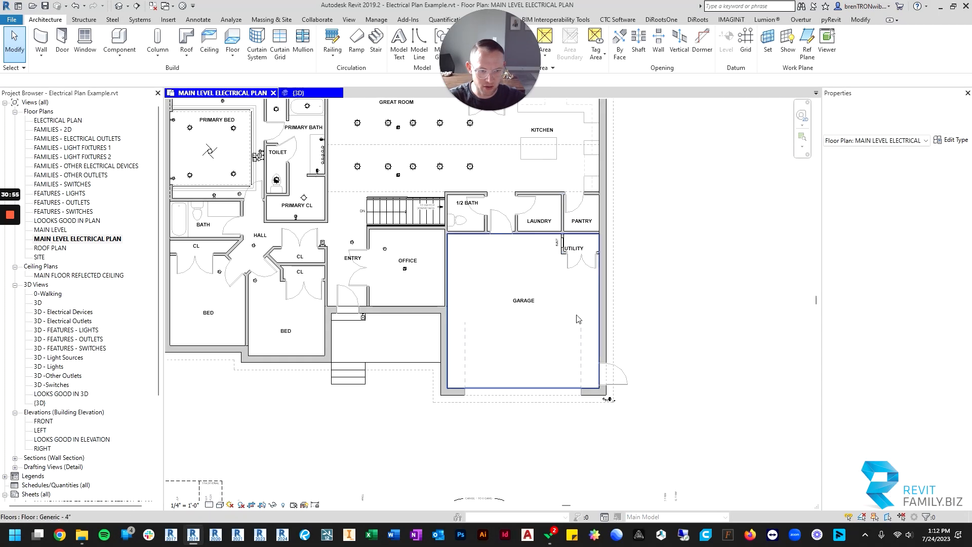
pyautogui.scroll(3, 678, 424)
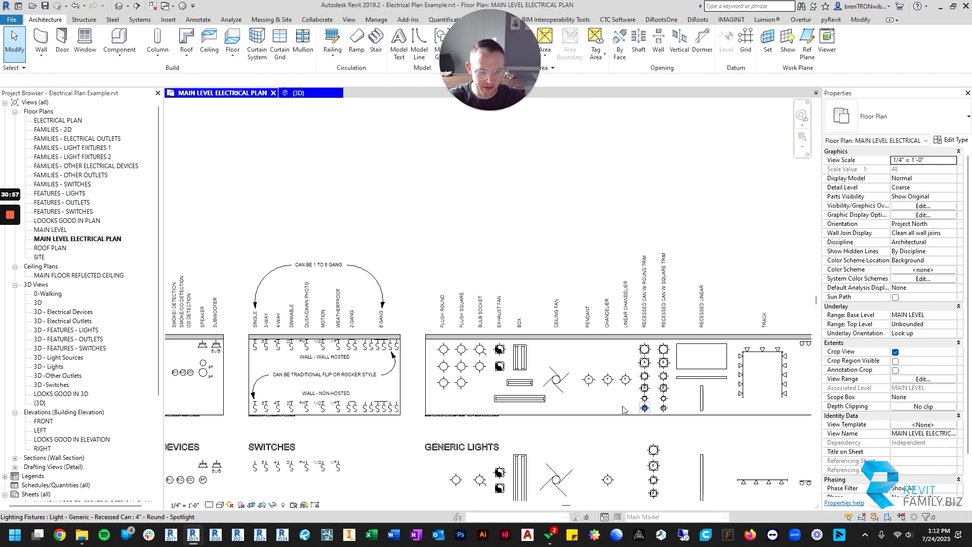
pyautogui.click(606, 380)
pyautogui.press('c')
pyautogui.press('s')
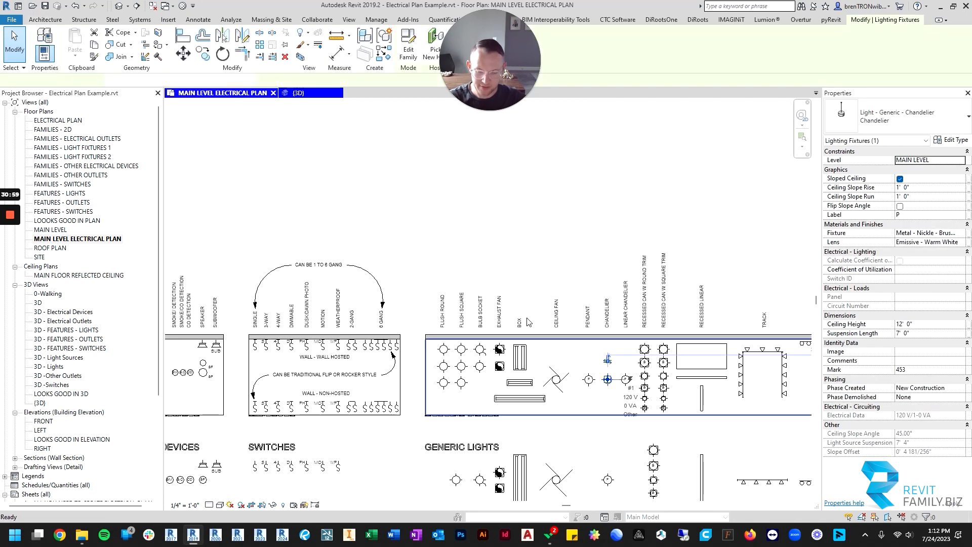
pyautogui.scroll(-3, 441, 224)
pyautogui.scroll(5, 412, 172)
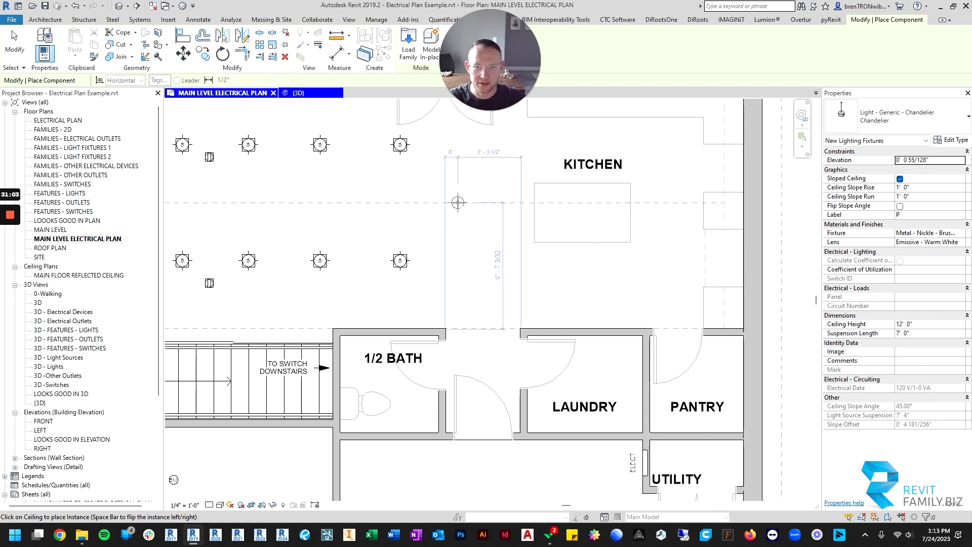
pyautogui.click(455, 204)
pyautogui.scroll(-5, 507, 278)
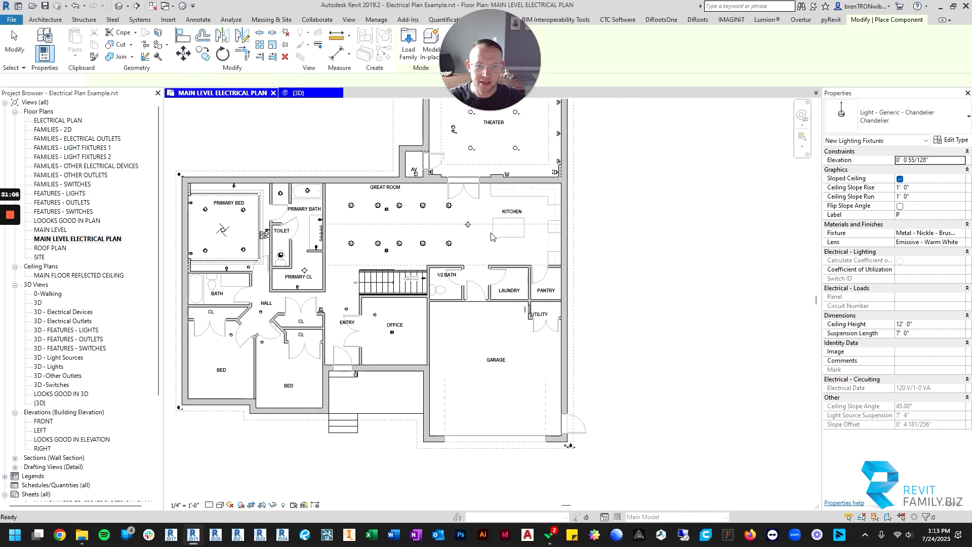
# - Create a similar Pendant from the sample fixtures and place two side by side over the kitchen island
pyautogui.press('Escape')
pyautogui.press('Escape')
pyautogui.scroll(8, 531, 471)
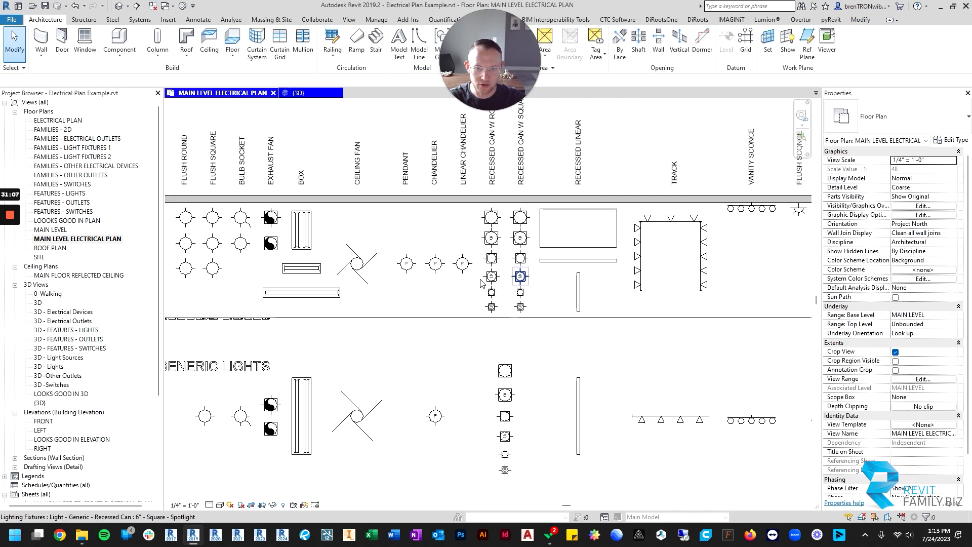
pyautogui.click(416, 267)
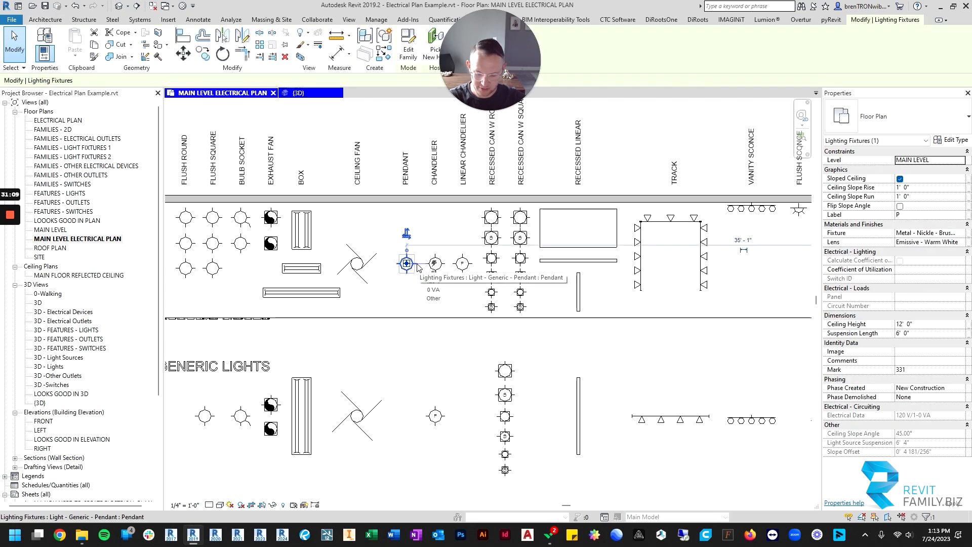
pyautogui.press('c')
pyautogui.press('s')
pyautogui.scroll(-5, 424, 332)
pyautogui.scroll(5, 385, 193)
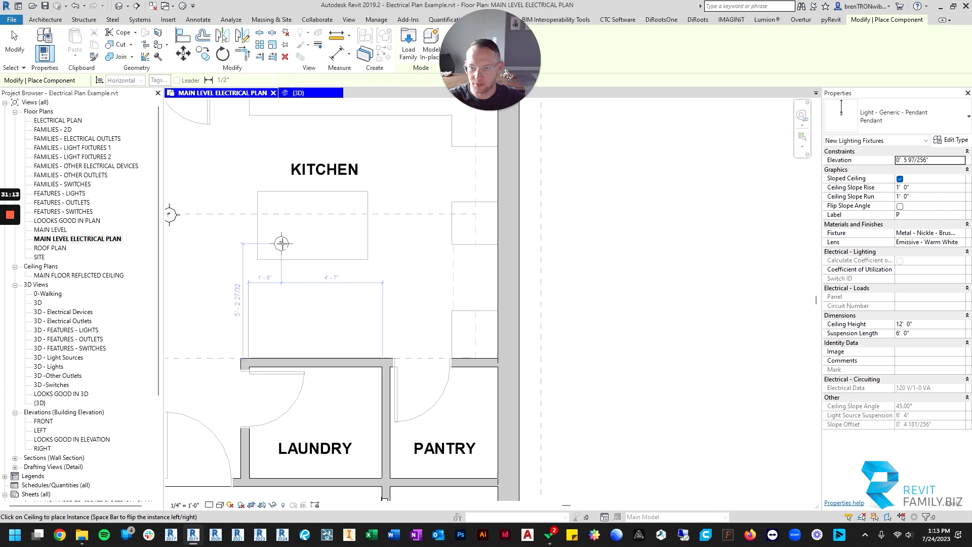
pyautogui.click(282, 243)
pyautogui.click(338, 242)
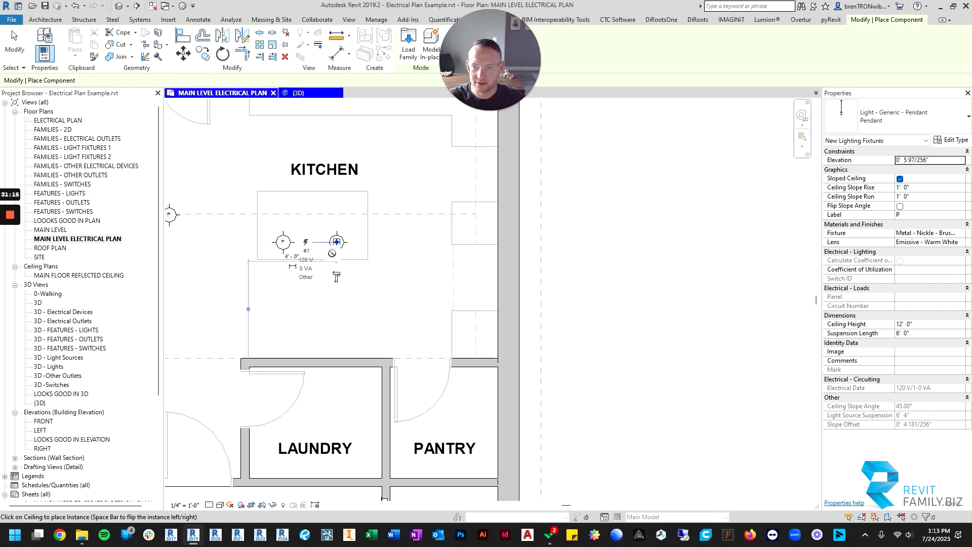
pyautogui.press('Escape')
pyautogui.press('Escape')
# - Create similar 8" Round Spotlight cans from a great room can and place five around the kitchen island
pyautogui.scroll(-4, 320, 254)
pyautogui.moveTo(320, 252); pyautogui.dragTo(475, 233, button='middle')
pyautogui.scroll(5, 389, 211)
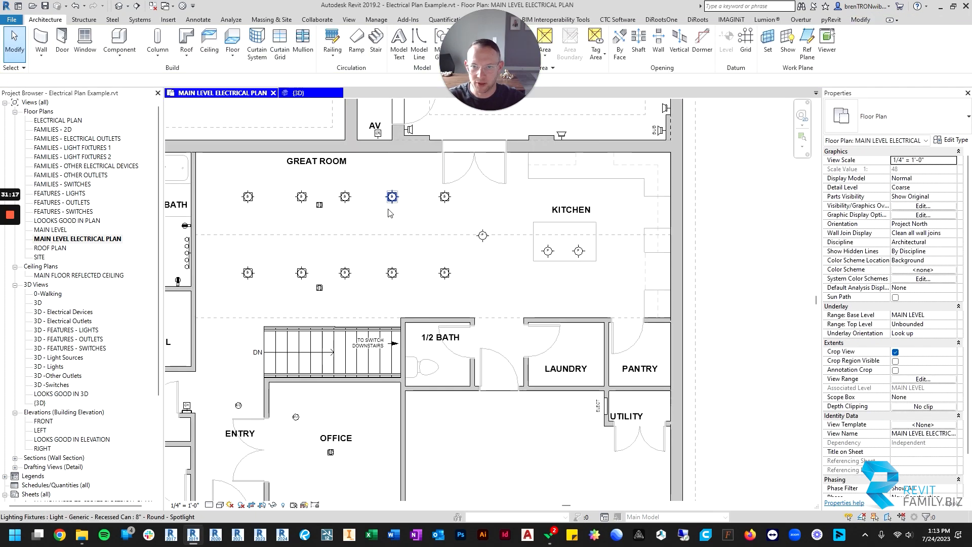
pyautogui.scroll(-5, 428, 239)
pyautogui.scroll(3, 437, 232)
pyautogui.scroll(2, 428, 223)
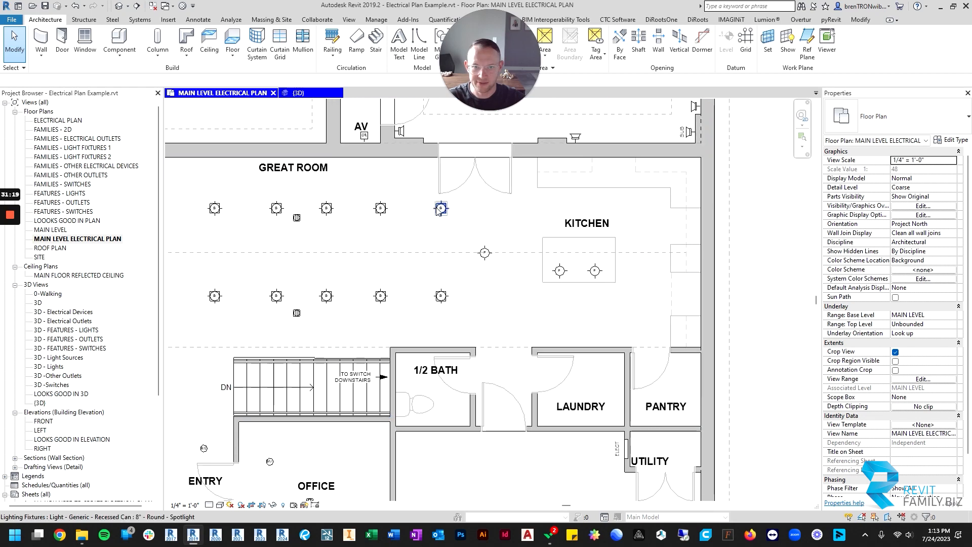
pyautogui.click(440, 207)
pyautogui.press('c')
pyautogui.press('s')
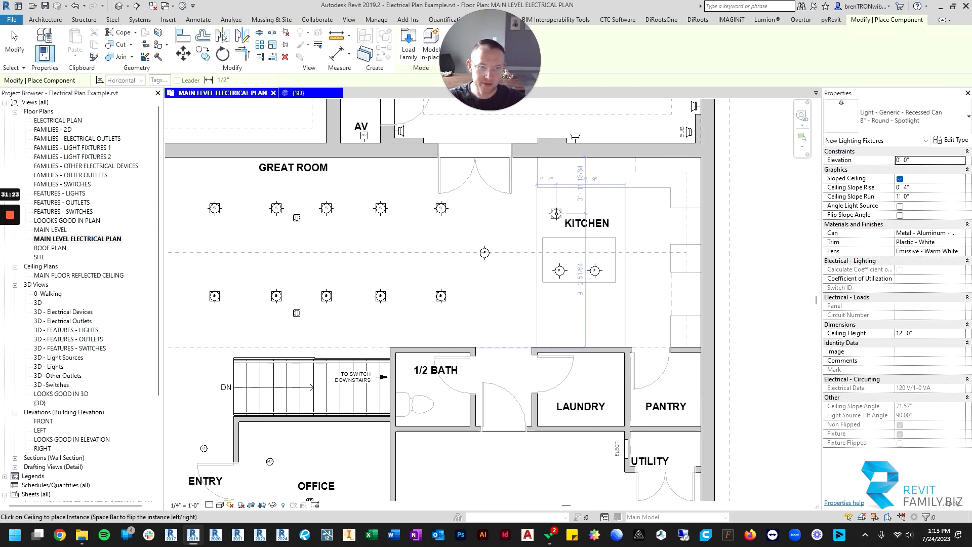
pyautogui.click(635, 214)
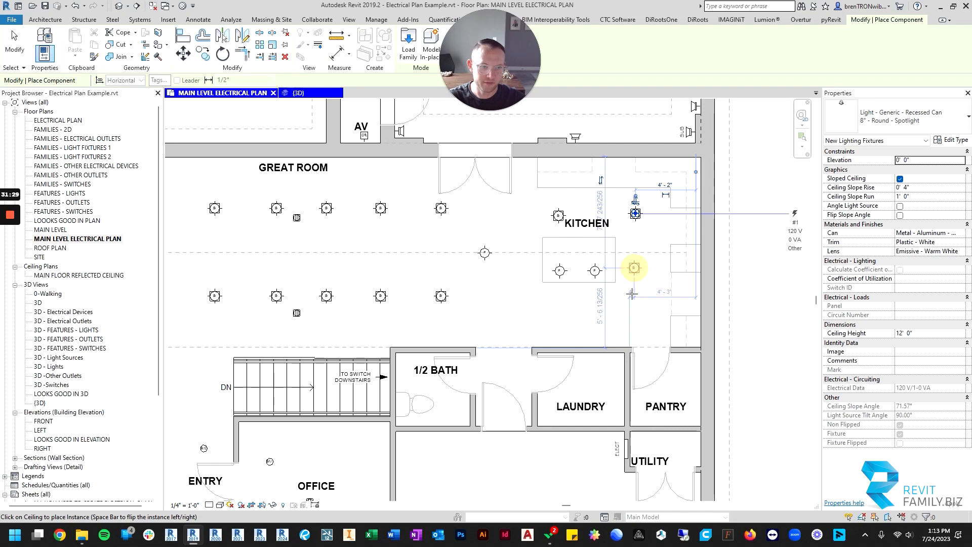
pyautogui.click(634, 268)
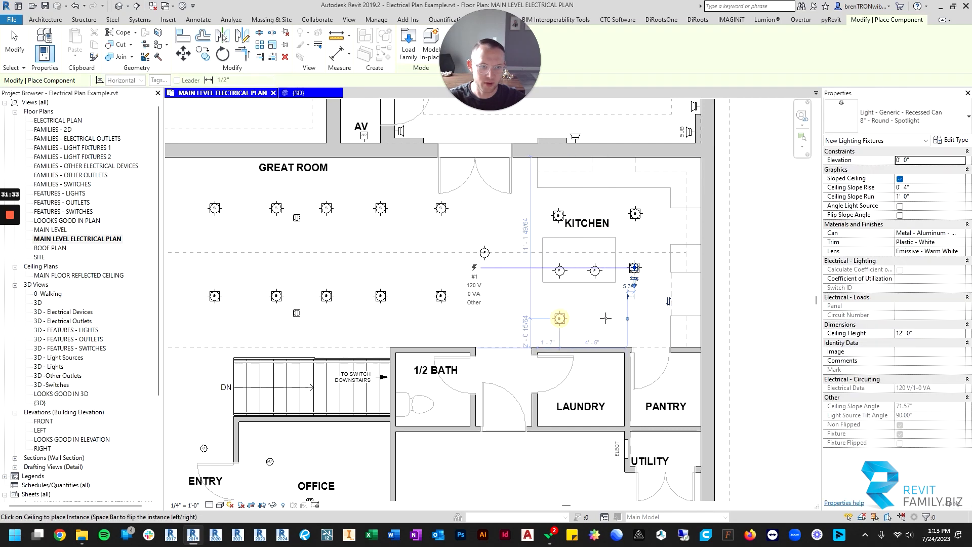
pyautogui.click(559, 319)
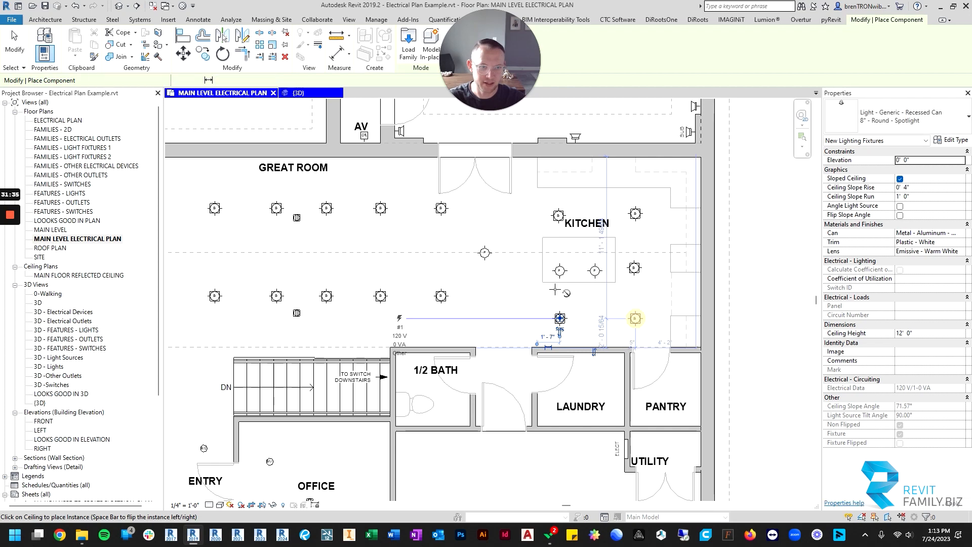
pyautogui.click(635, 319)
pyautogui.press('Escape')
pyautogui.press('Escape')
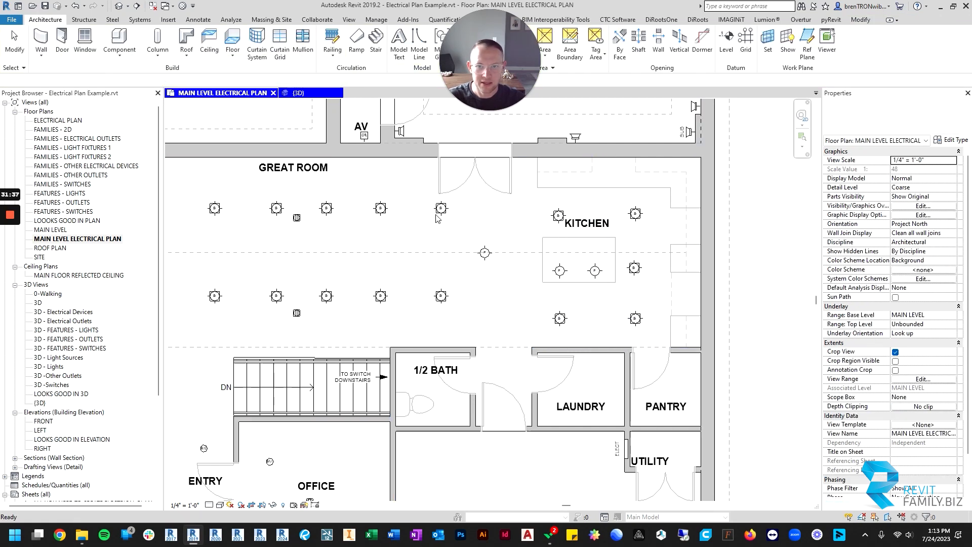
# - Create one more similar 8" Round Spotlight can and place it over the counter along the kitchen's back wall
pyautogui.click(441, 209)
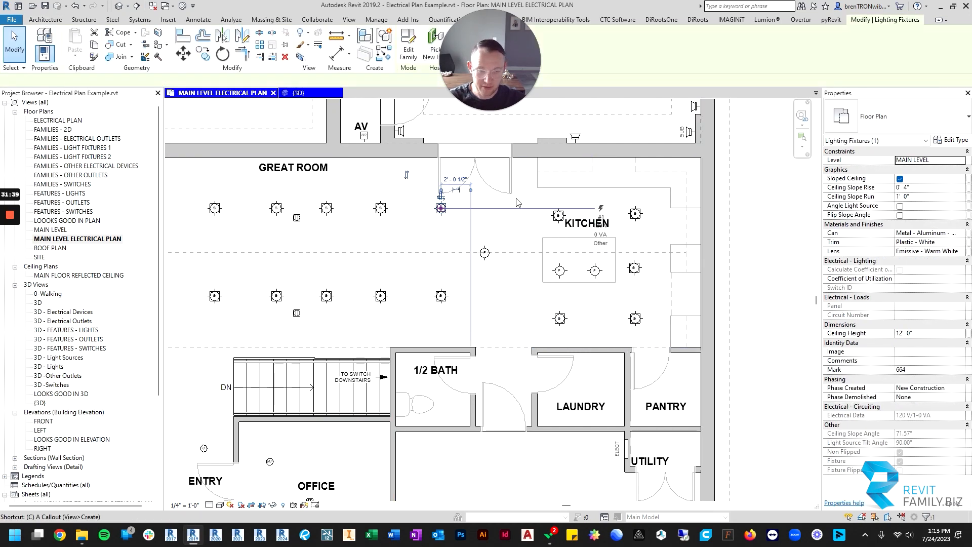
pyautogui.press('c')
pyautogui.press('s')
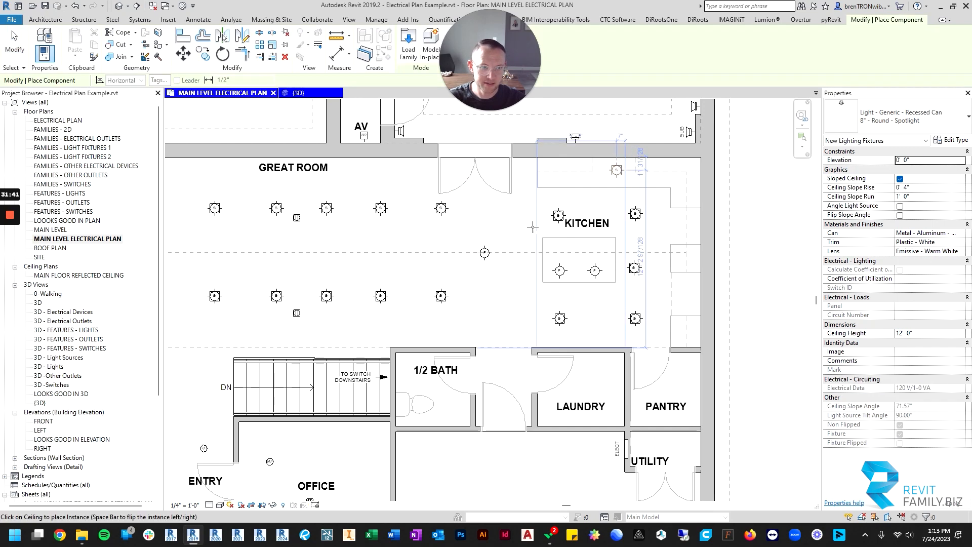
pyautogui.press('Escape')
pyautogui.press('Escape')
# - Create a similar non-hosted 3" x 3/4" strip light from the sample fixtures and place two along the kitchen's back wall cabinets
pyautogui.press('z')
pyautogui.press('f')
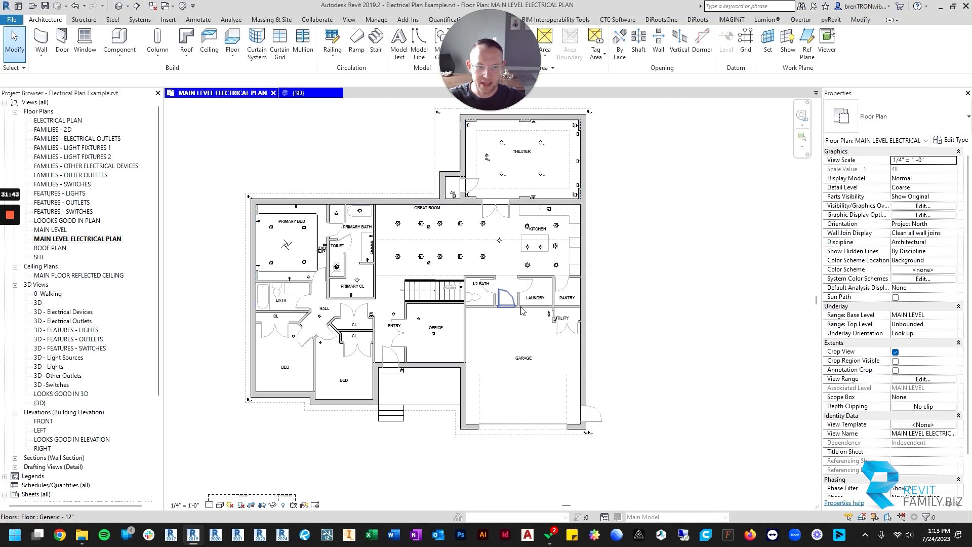
pyautogui.scroll(-2, 555, 355)
pyautogui.moveTo(601, 488); pyautogui.dragTo(548, 346, button='middle')
pyautogui.scroll(5, 567, 334)
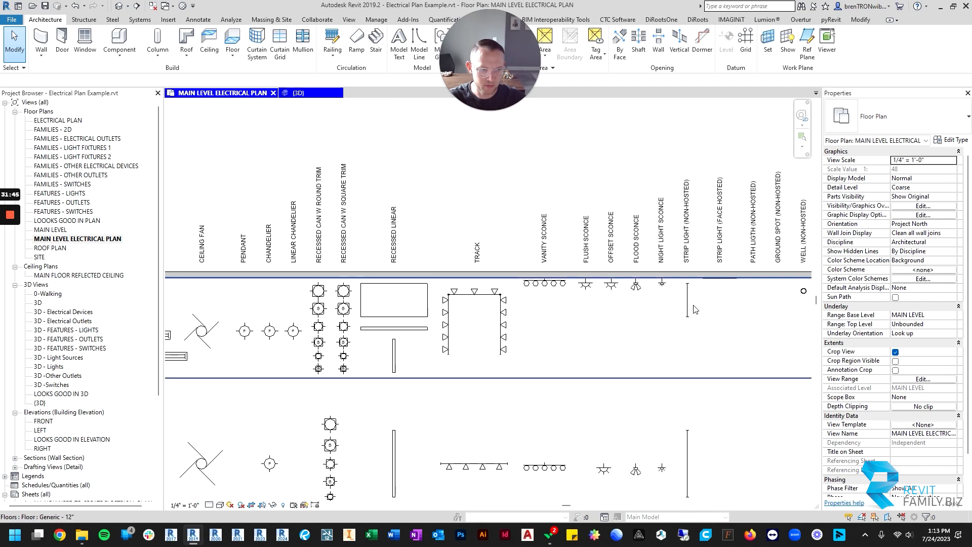
pyautogui.click(687, 295)
pyautogui.press('c')
pyautogui.press('s')
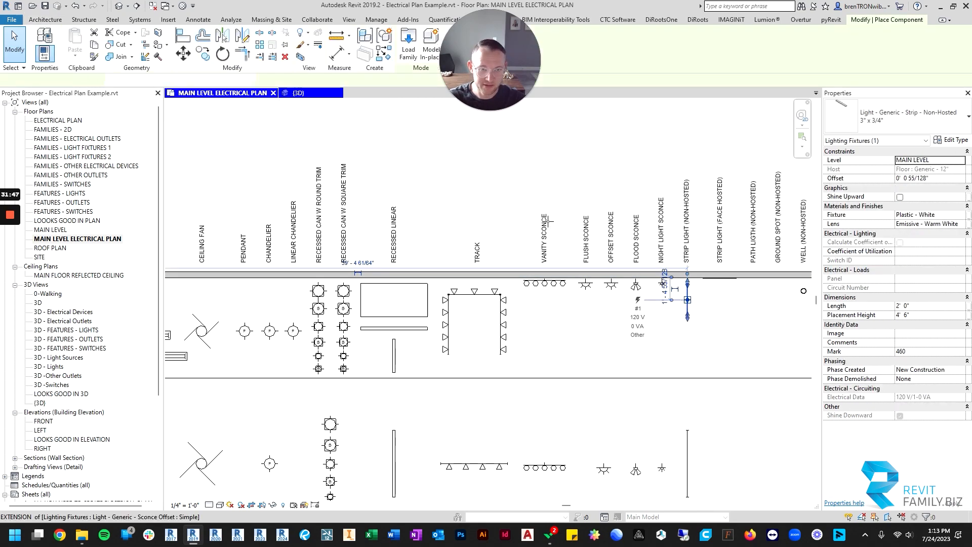
pyautogui.scroll(-3, 543, 215)
pyautogui.moveTo(521, 185); pyautogui.dragTo(537, 255, button='middle')
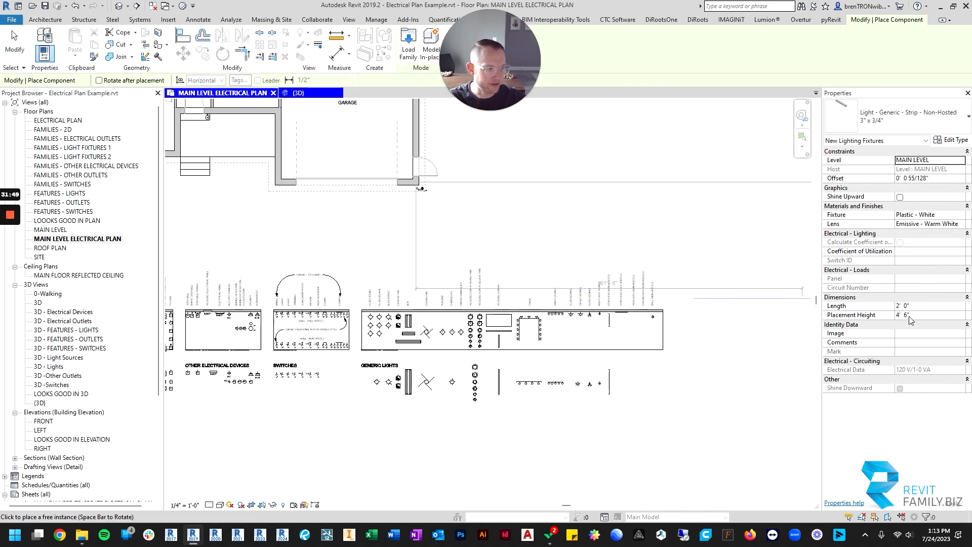
pyautogui.scroll(-3, 462, 213)
pyautogui.scroll(5, 444, 242)
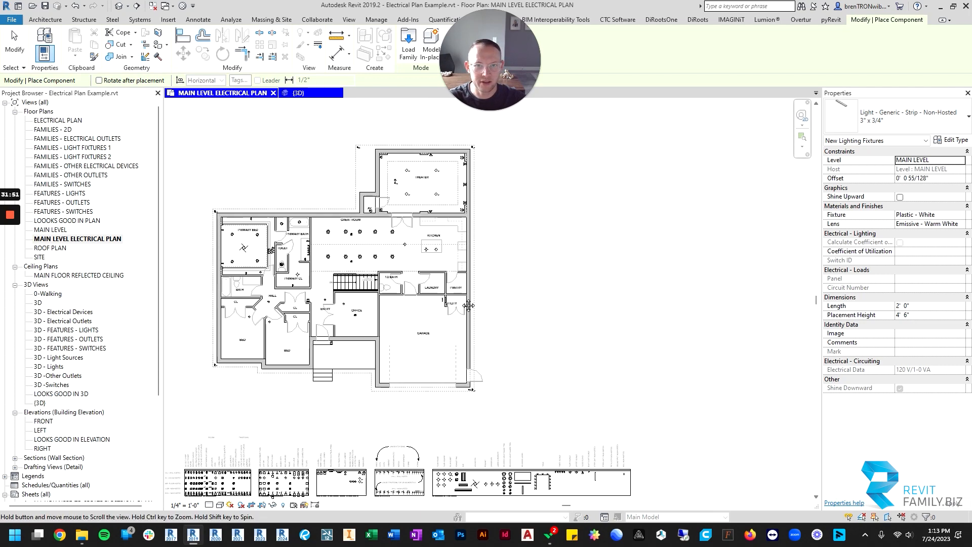
pyautogui.scroll(5, 444, 242)
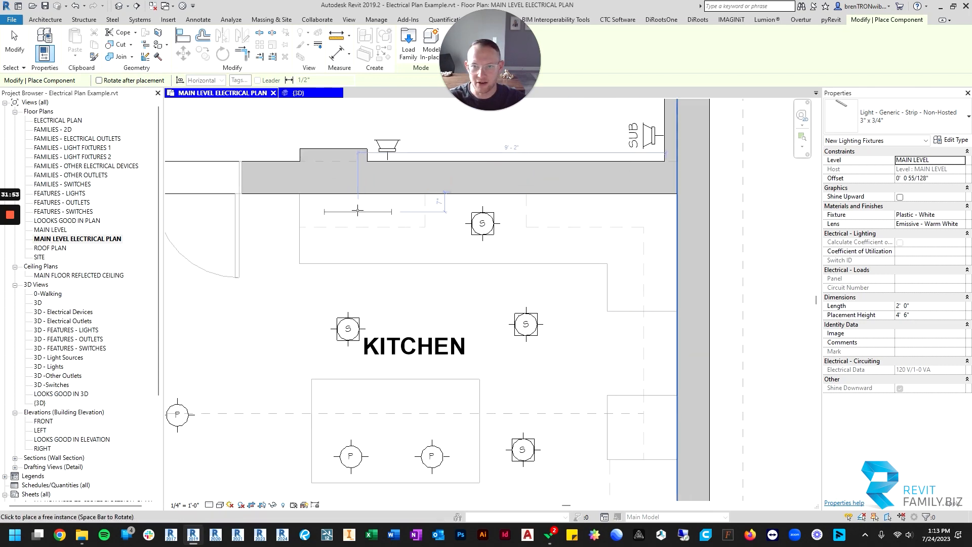
pyautogui.click(361, 208)
pyautogui.click(583, 208)
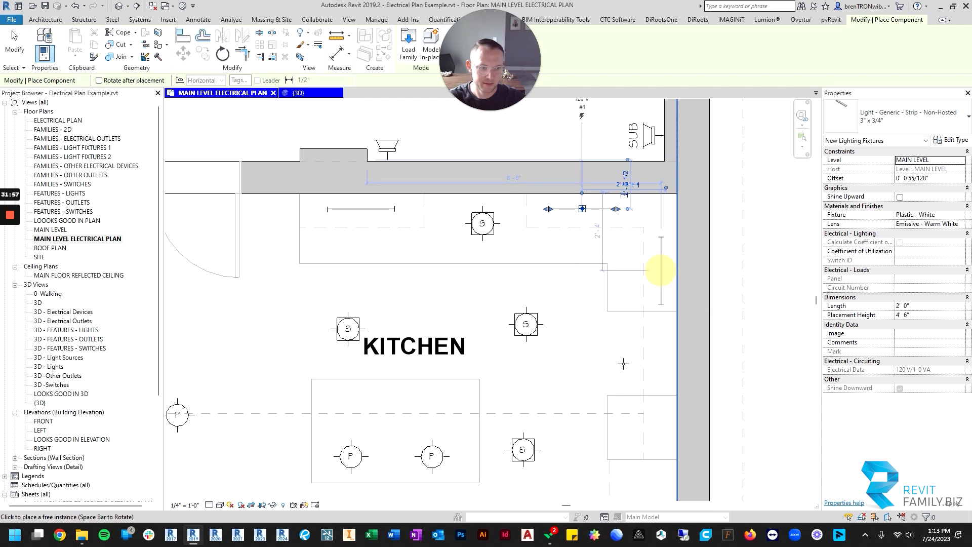
# - Place three more strip lights parallel to the kitchen's exterior side wall, one over each base cabinet run
pyautogui.moveTo(661, 270); pyautogui.dragTo(582, 263, button='middle')
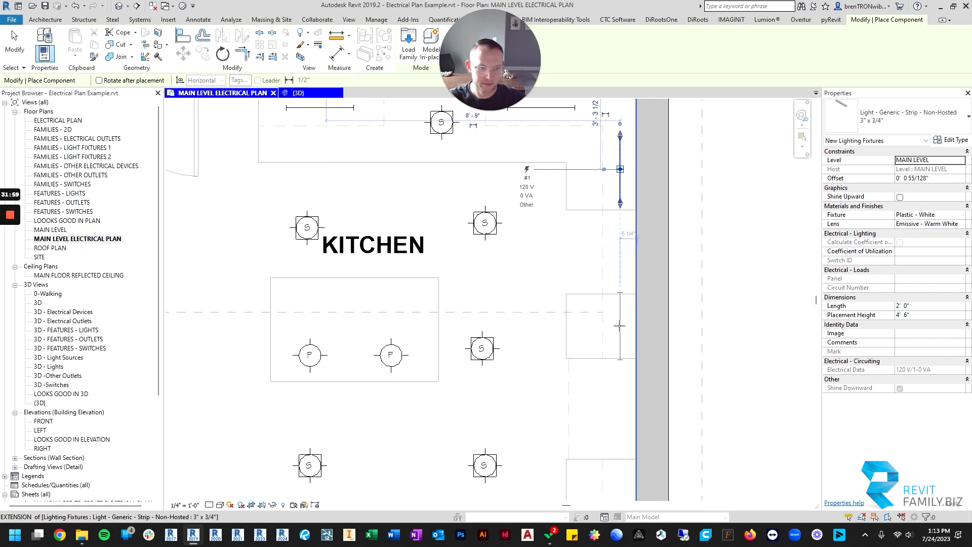
pyautogui.moveTo(561, 379); pyautogui.dragTo(535, 257, button='middle')
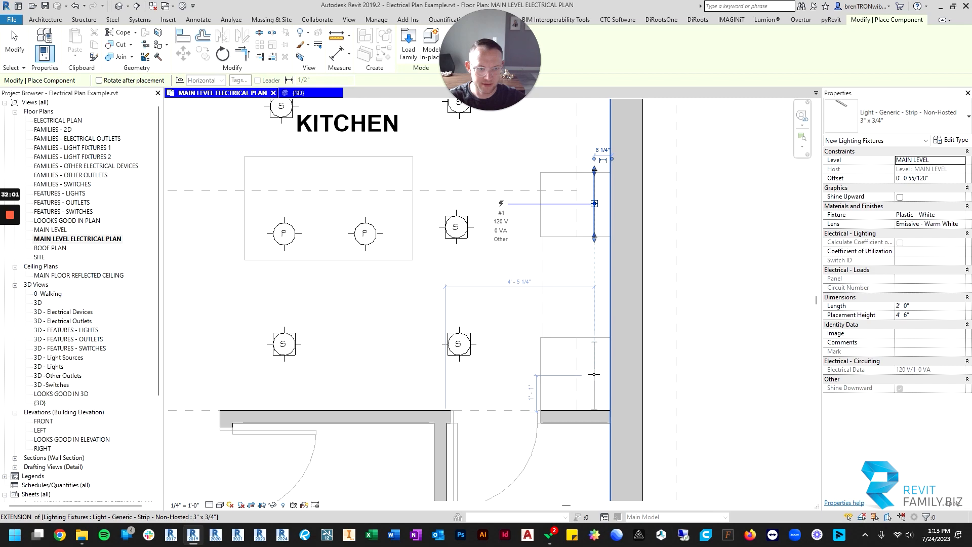
pyautogui.click(594, 374)
pyautogui.press('Escape')
pyautogui.press('Escape')
# - Shorten the strip light over the middle side-wall base cabinet at both ends, to about 1' 7" long
pyautogui.scroll(-1, 527, 243)
pyautogui.moveTo(549, 192); pyautogui.dragTo(568, 302, button='middle')
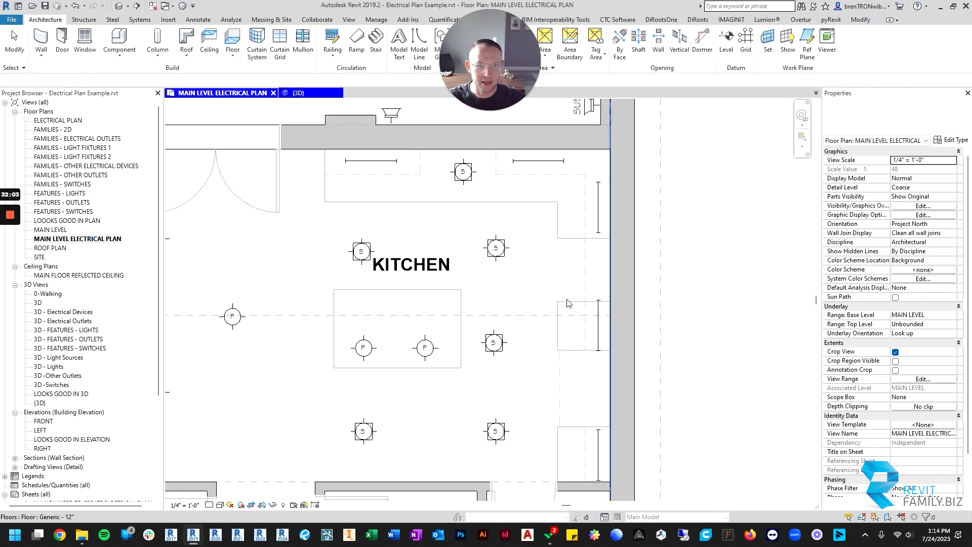
pyautogui.scroll(2, 603, 294)
pyautogui.click(597, 316)
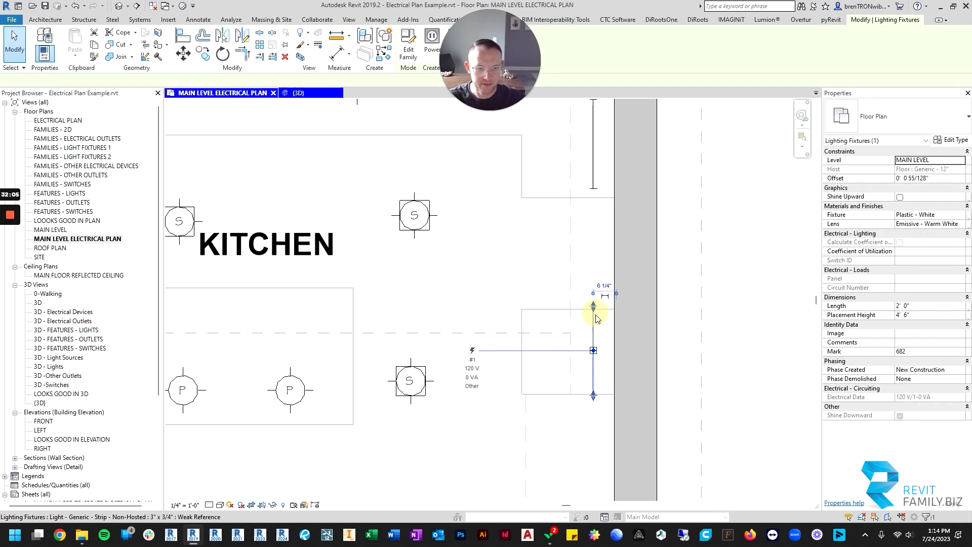
pyautogui.moveTo(593, 396); pyautogui.dragTo(593, 389)
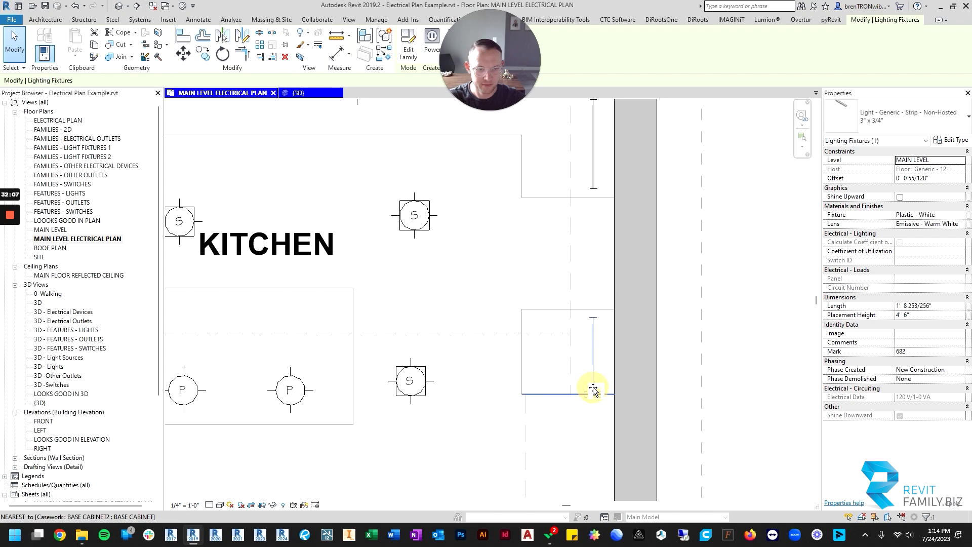
# - Stretch the back-wall strip light nearest the kitchen corner at both ends and extend the adjacent side-wall strip light toward the corner
pyautogui.scroll(-3, 512, 243)
pyautogui.moveTo(506, 236); pyautogui.dragTo(606, 360, button='middle')
pyautogui.scroll(1, 580, 258)
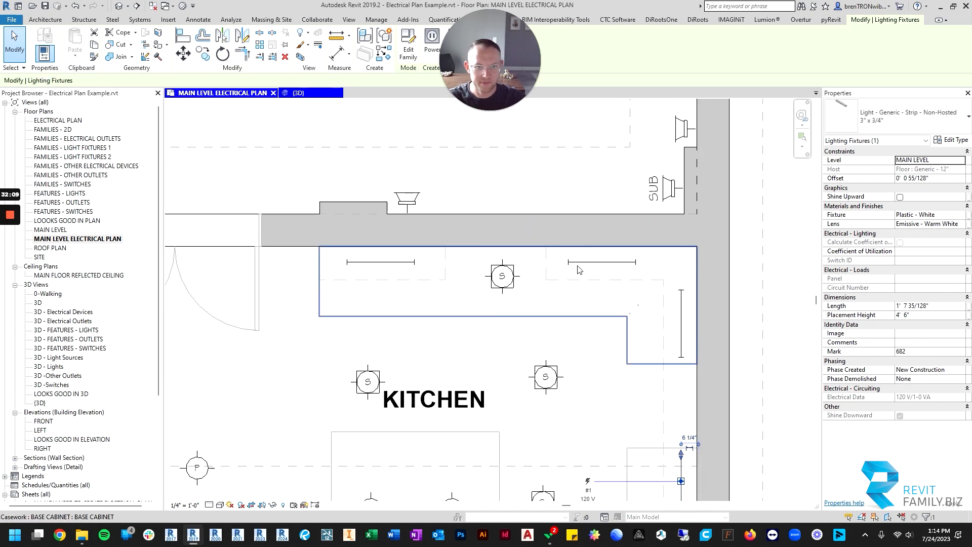
pyautogui.click(578, 262)
pyautogui.moveTo(564, 262); pyautogui.dragTo(557, 261)
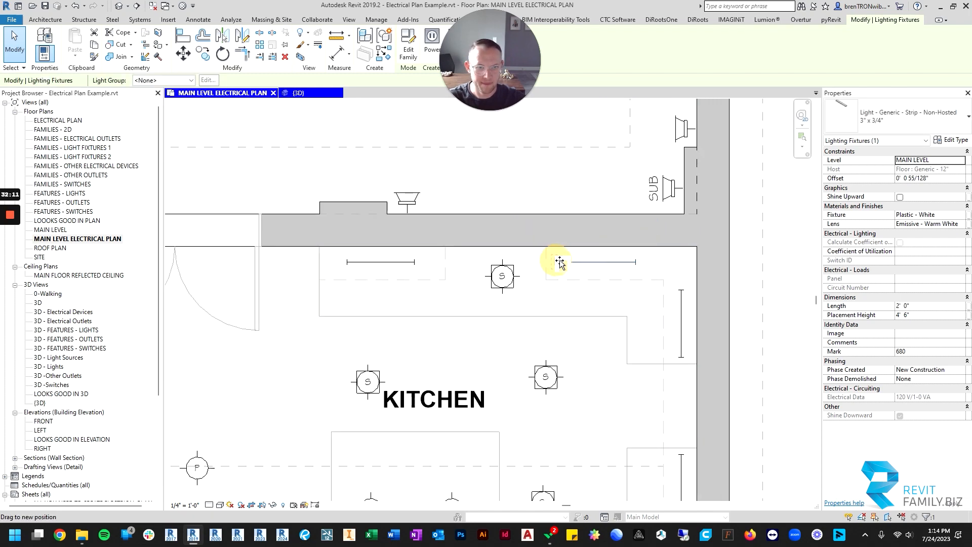
pyautogui.moveTo(636, 262); pyautogui.dragTo(682, 267)
pyautogui.click(681, 312)
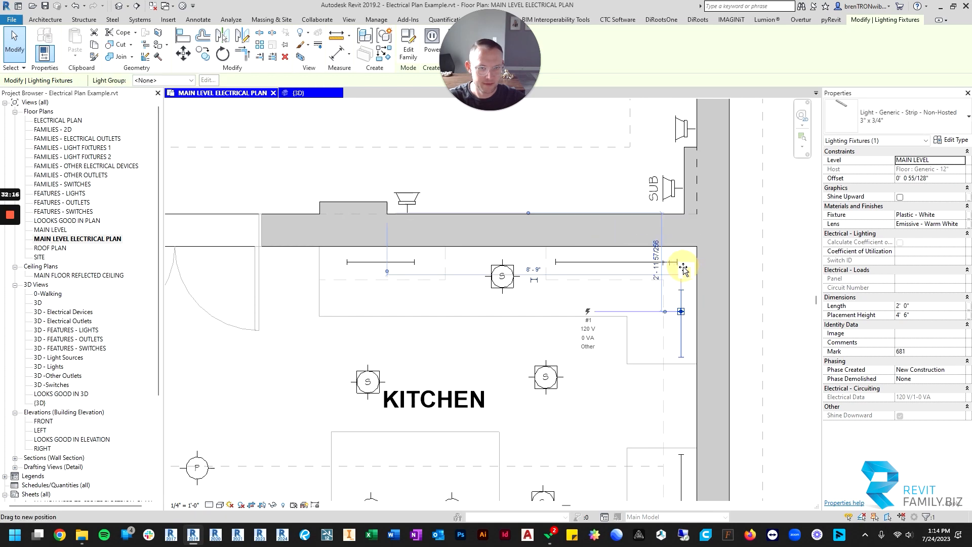
# - Stretch the back-wall strip light nearest the double doors at both ends to span its upper cabinet
pyautogui.click(417, 262)
pyautogui.moveTo(417, 262); pyautogui.dragTo(453, 262)
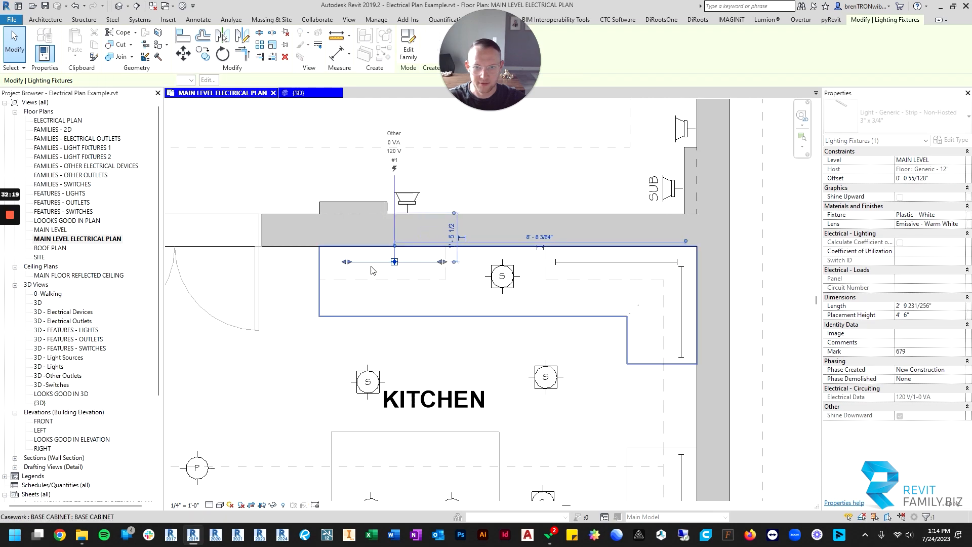
pyautogui.moveTo(354, 264); pyautogui.dragTo(326, 262)
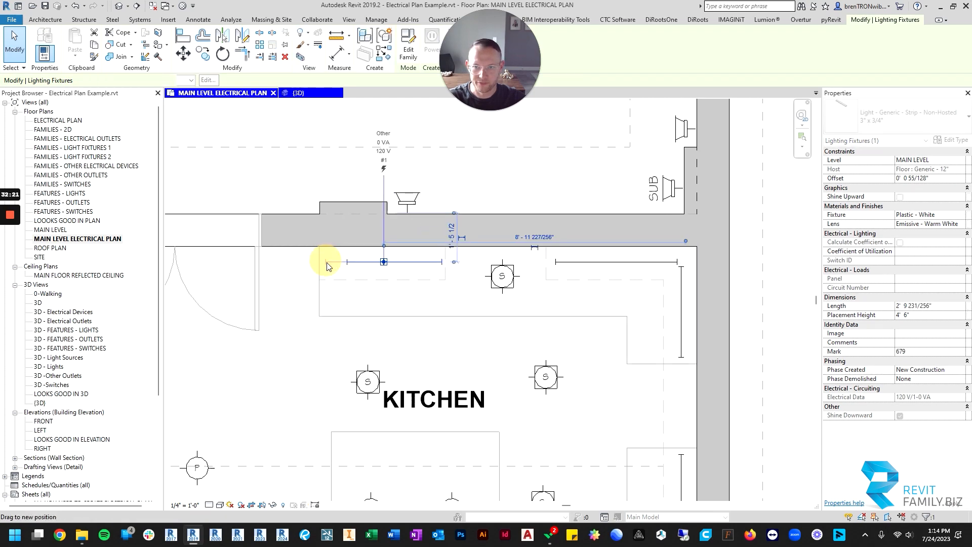
pyautogui.press('Escape')
# - Start placing a new wall-hosted switch based on the single switch sample in the switches legend
pyautogui.scroll(-5, 418, 305)
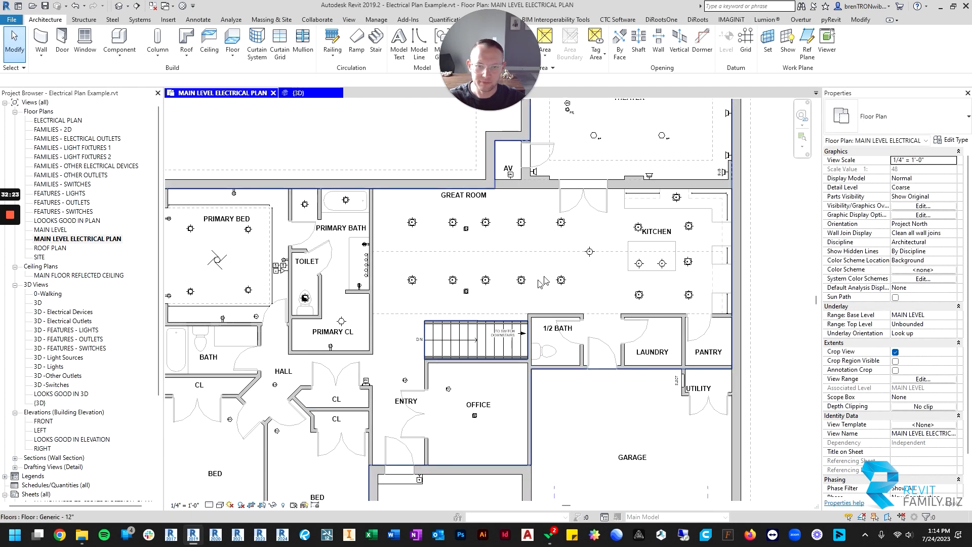
pyautogui.scroll(1, 551, 287)
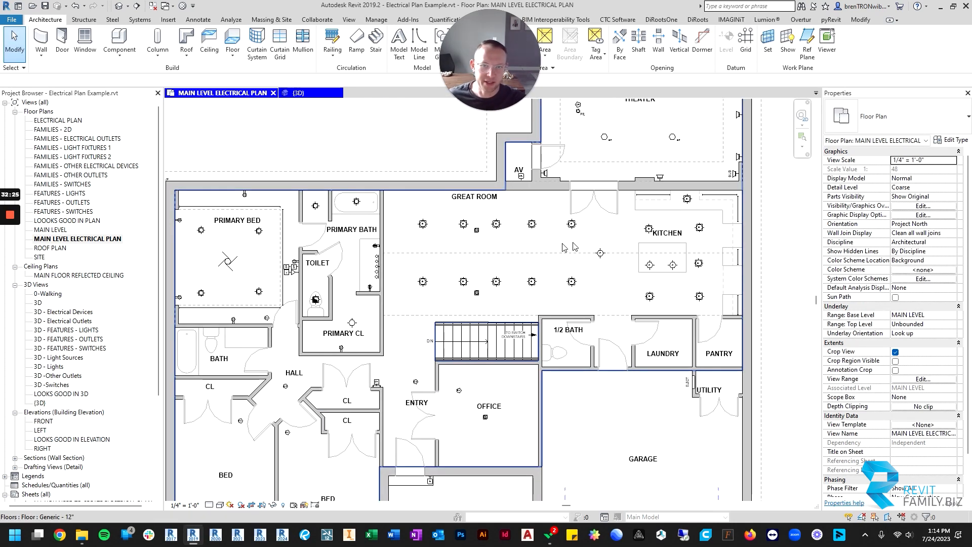
pyautogui.scroll(-2, 432, 269)
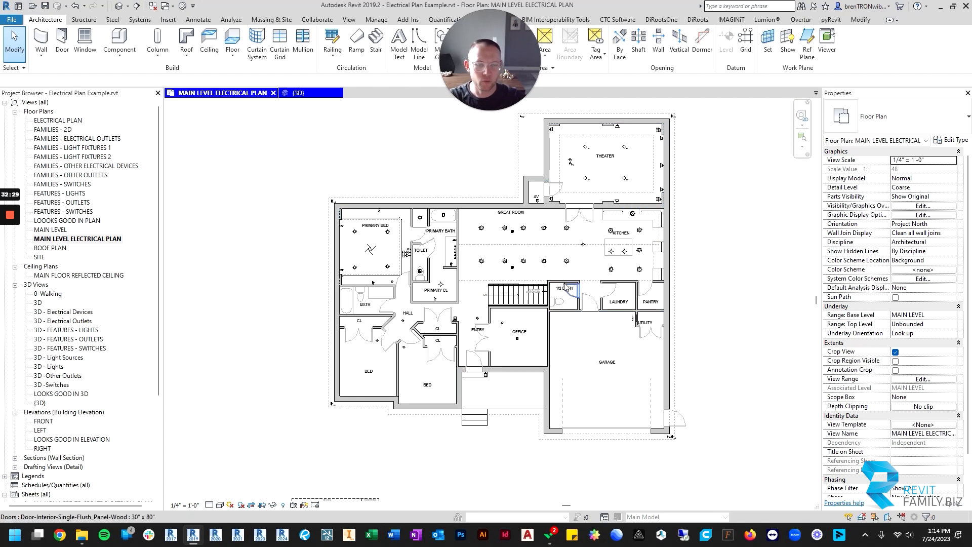
pyautogui.scroll(-1, 566, 312)
pyautogui.moveTo(577, 373); pyautogui.dragTo(552, 284, button='middle')
pyautogui.scroll(6, 539, 402)
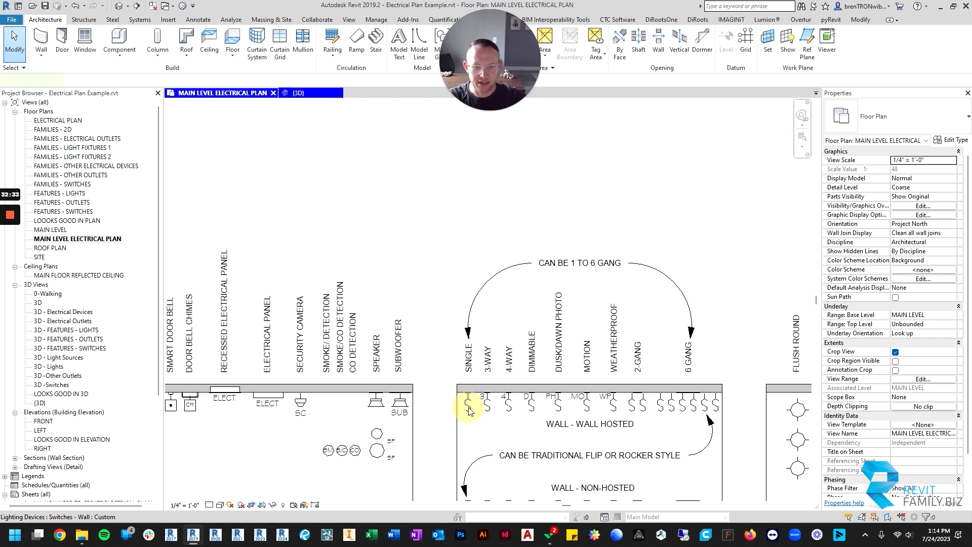
pyautogui.click(469, 410)
pyautogui.press('Escape')
pyautogui.scroll(4, 473, 405)
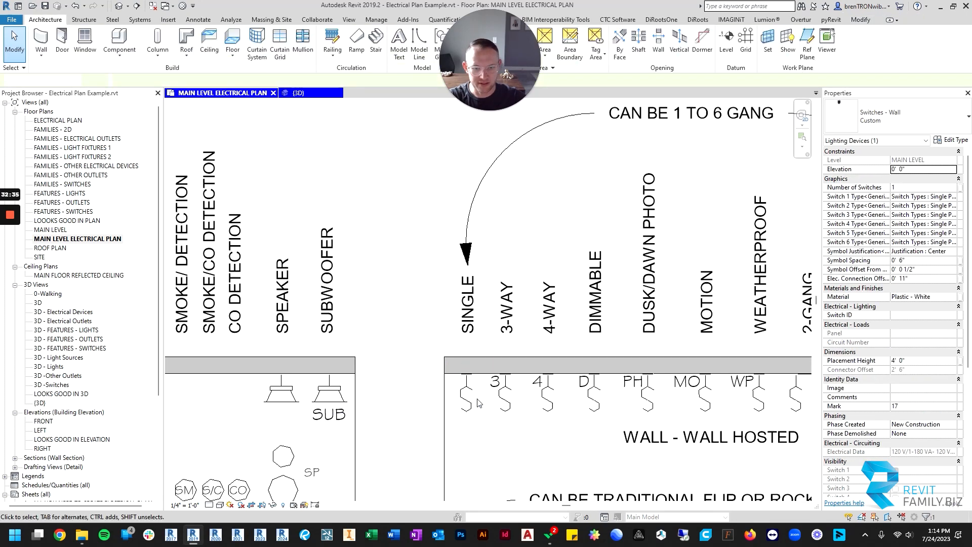
pyautogui.click(471, 393)
pyautogui.press('c')
pyautogui.press('s')
# - Place the switch on the primary bedroom side of the bath wall, beside the bedroom's hall door
pyautogui.scroll(-3, 450, 278)
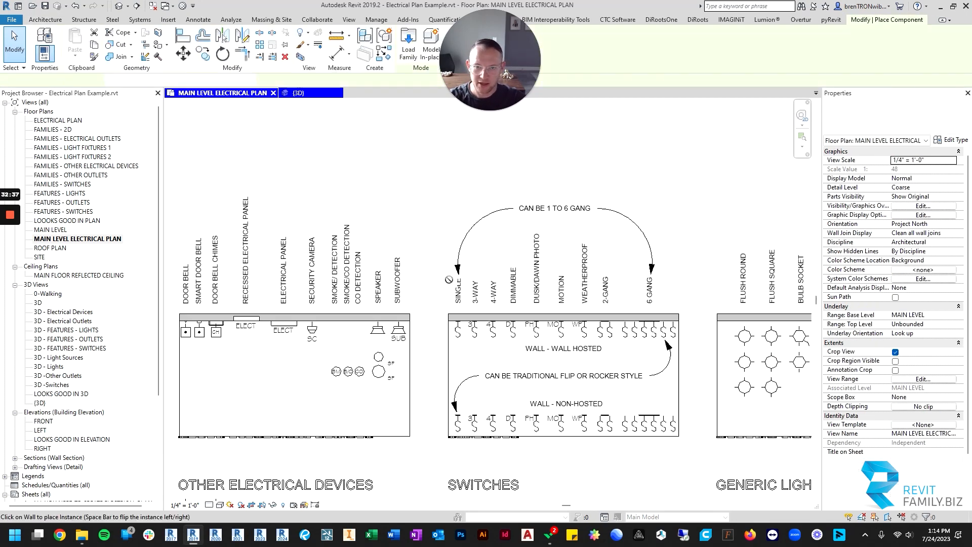
pyautogui.moveTo(255, 122); pyautogui.dragTo(495, 351, button='middle')
pyautogui.moveTo(359, 201); pyautogui.dragTo(493, 459, button='middle')
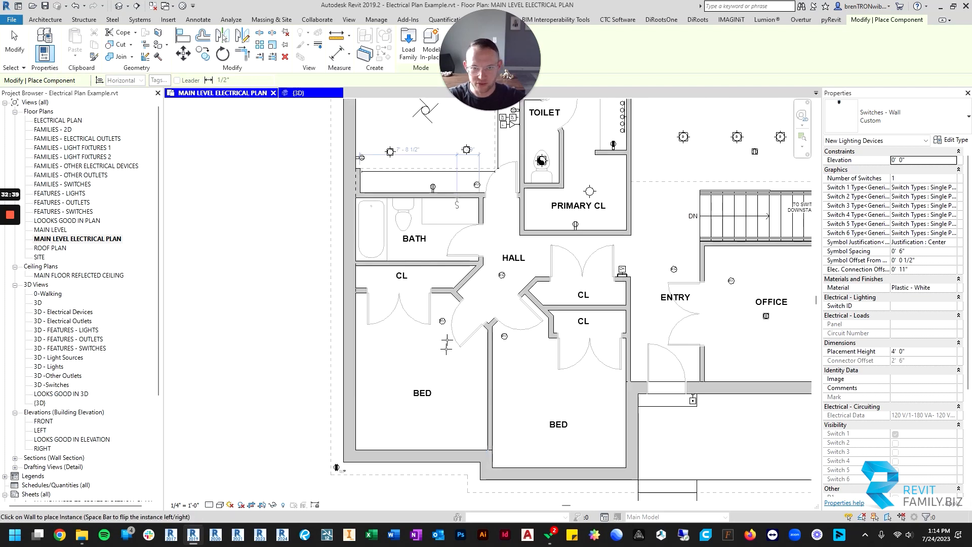
pyautogui.moveTo(458, 134); pyautogui.dragTo(450, 289, button='middle')
pyautogui.scroll(2, 477, 287)
pyautogui.scroll(2, 433, 372)
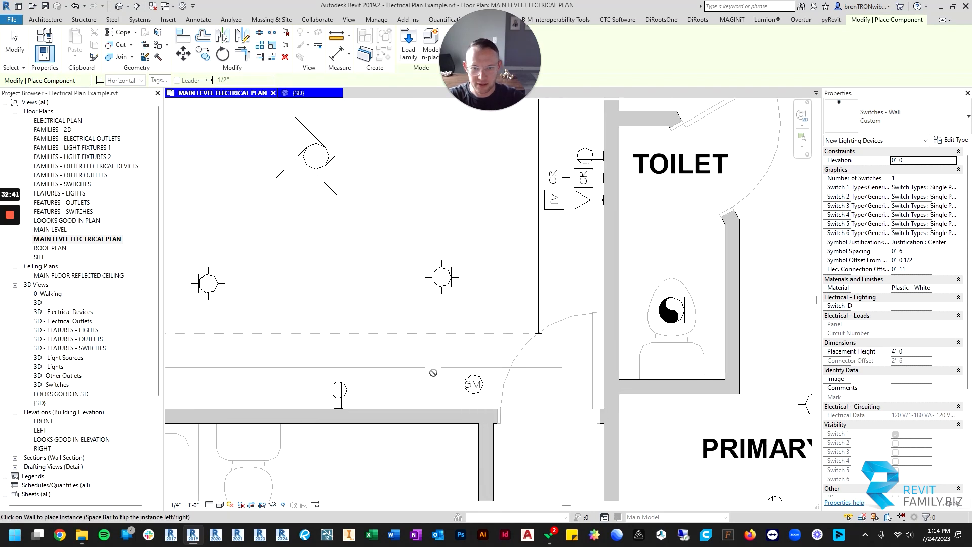
pyautogui.click(450, 407)
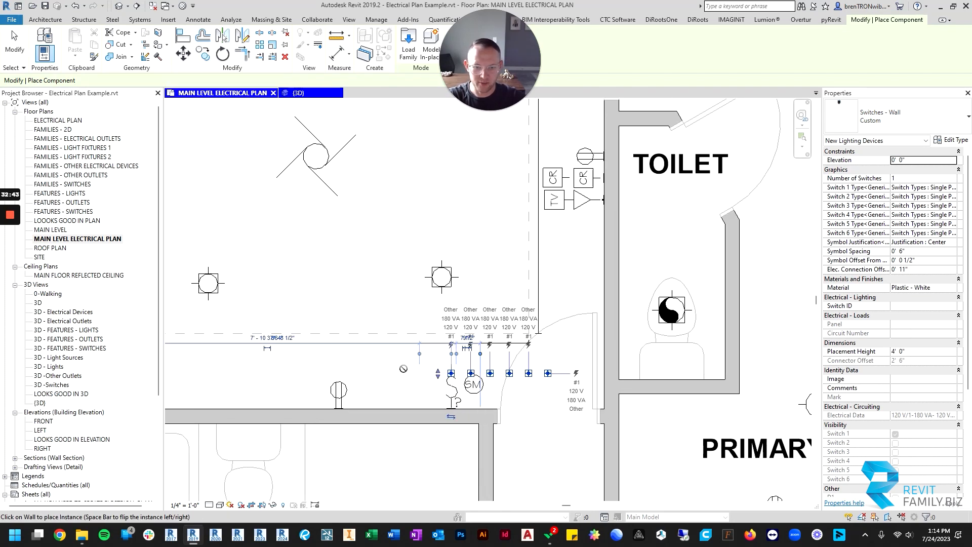
pyautogui.scroll(-2, 404, 370)
pyautogui.moveTo(403, 370); pyautogui.dragTo(456, 409, button='middle')
pyautogui.press('Escape')
pyautogui.press('Escape')
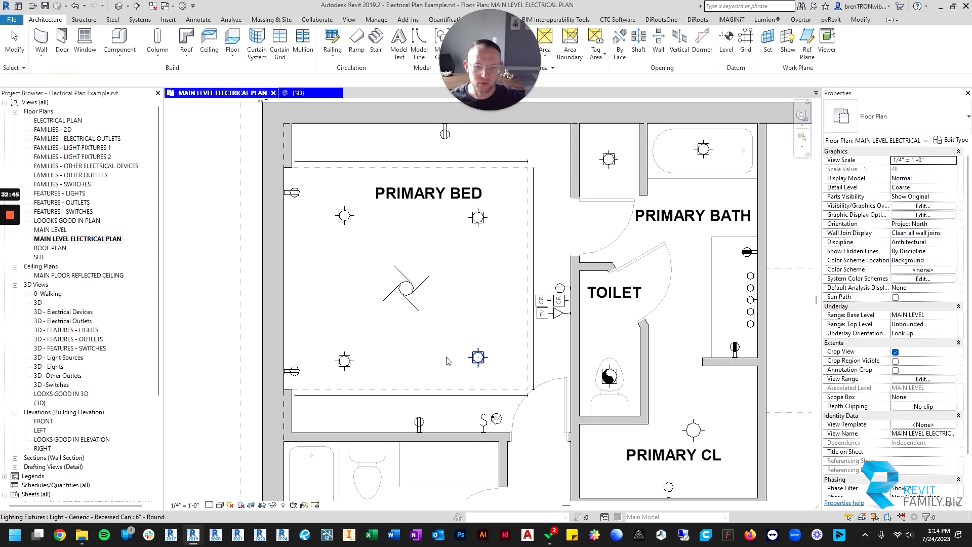
# - Set the number of switches to 3 for the primary bedroom wall switch
pyautogui.moveTo(450, 277); pyautogui.dragTo(466, 299, button='middle')
pyautogui.moveTo(485, 332); pyautogui.dragTo(479, 318, button='middle')
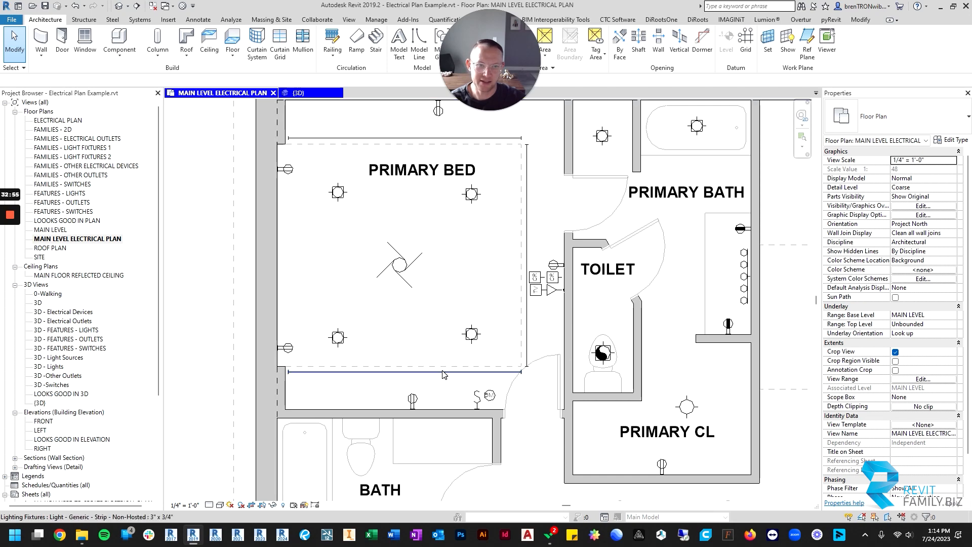
pyautogui.scroll(-1, 441, 395)
pyautogui.scroll(2, 439, 395)
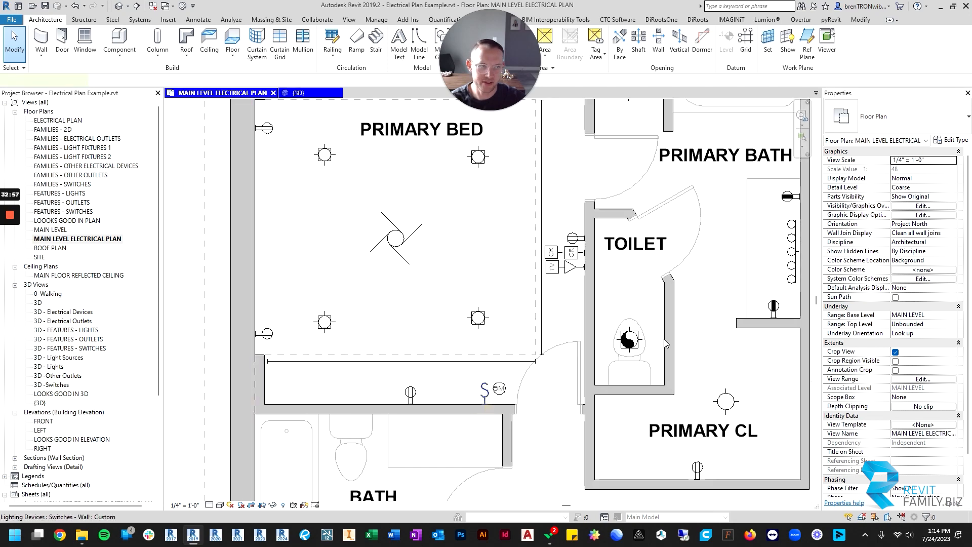
pyautogui.click(955, 188)
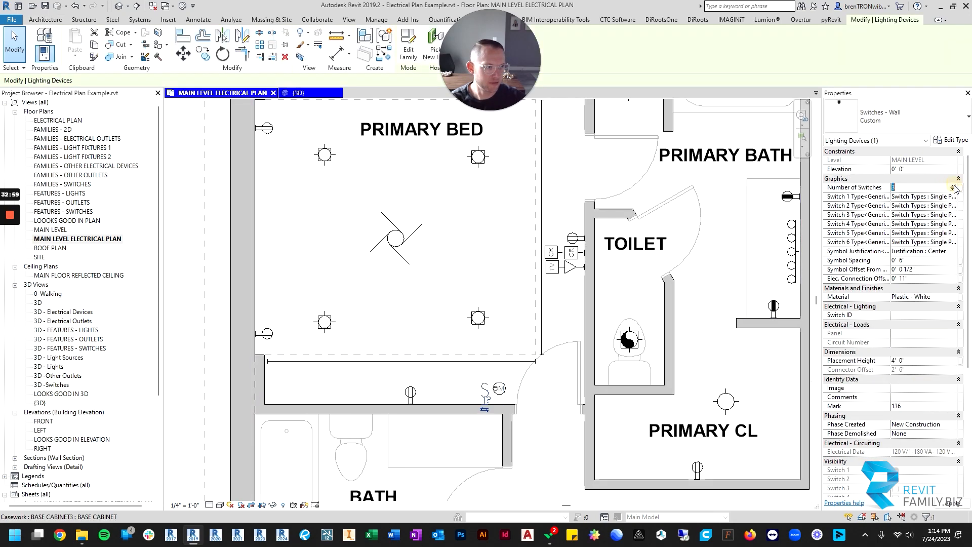
pyautogui.write('3')
pyautogui.click(503, 408)
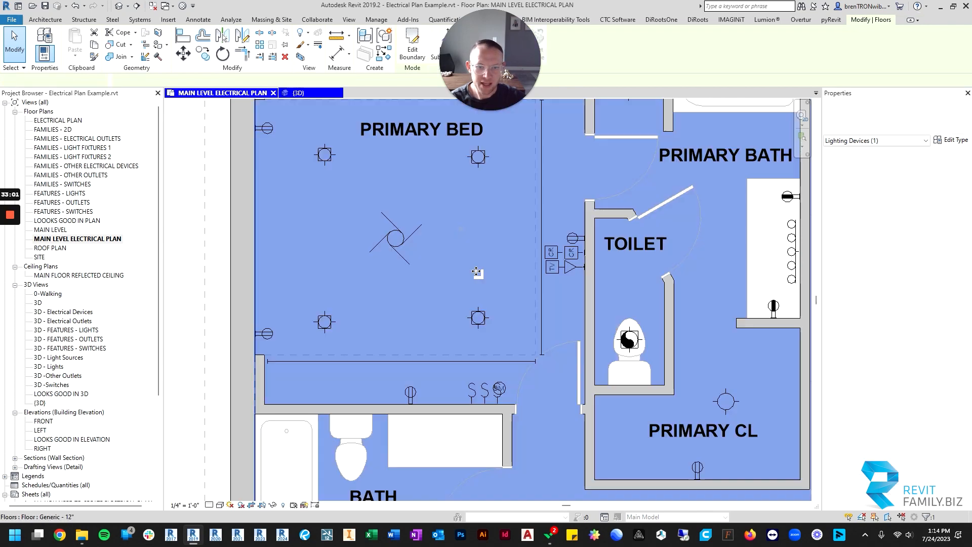
pyautogui.scroll(3, 504, 372)
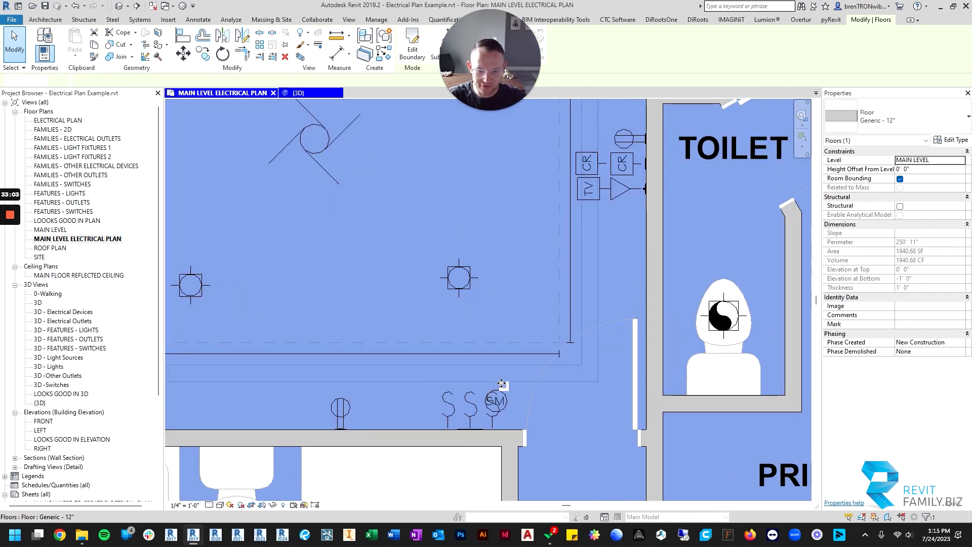
pyautogui.press('Escape')
# - Move the primary bedroom's smoke detector off the wall switches to the clear space between them and the strip light
pyautogui.click(495, 375)
pyautogui.moveTo(505, 377); pyautogui.dragTo(493, 373)
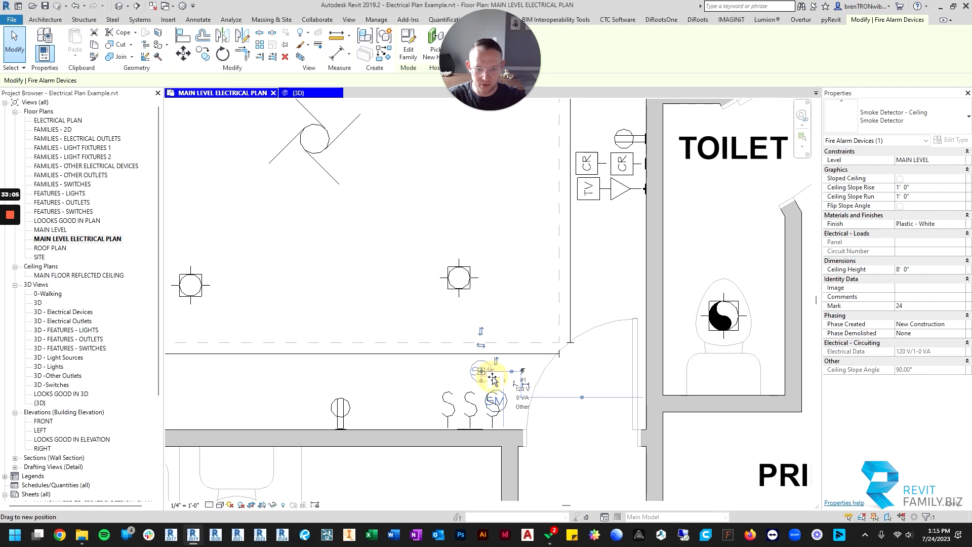
pyautogui.press('Escape')
pyautogui.scroll(-2, 513, 371)
pyautogui.moveTo(506, 290); pyautogui.dragTo(513, 306, button='middle')
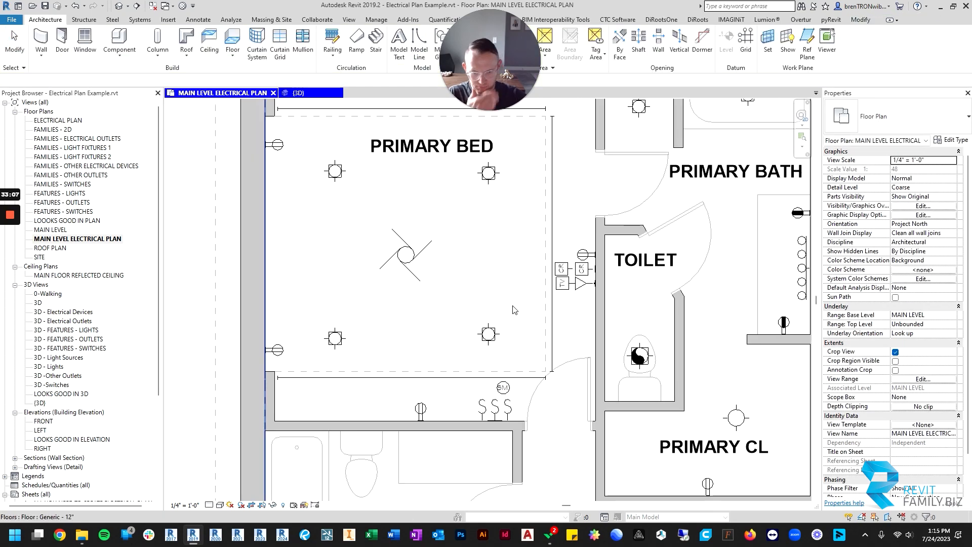
# - Select the three-gang wall switch beside the primary bedroom door
pyautogui.moveTo(493, 220); pyautogui.dragTo(439, 259, button='middle')
pyautogui.scroll(-2, 454, 291)
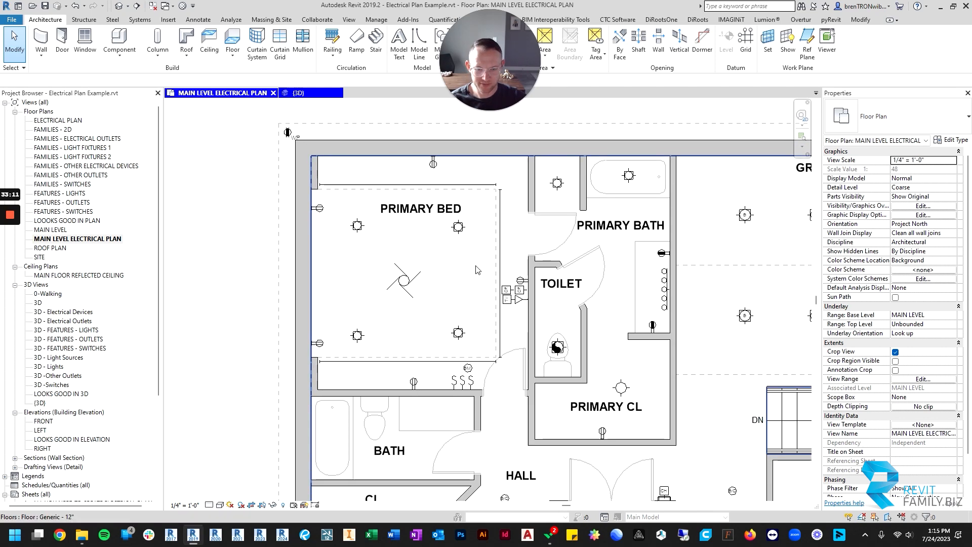
pyautogui.scroll(1, 472, 399)
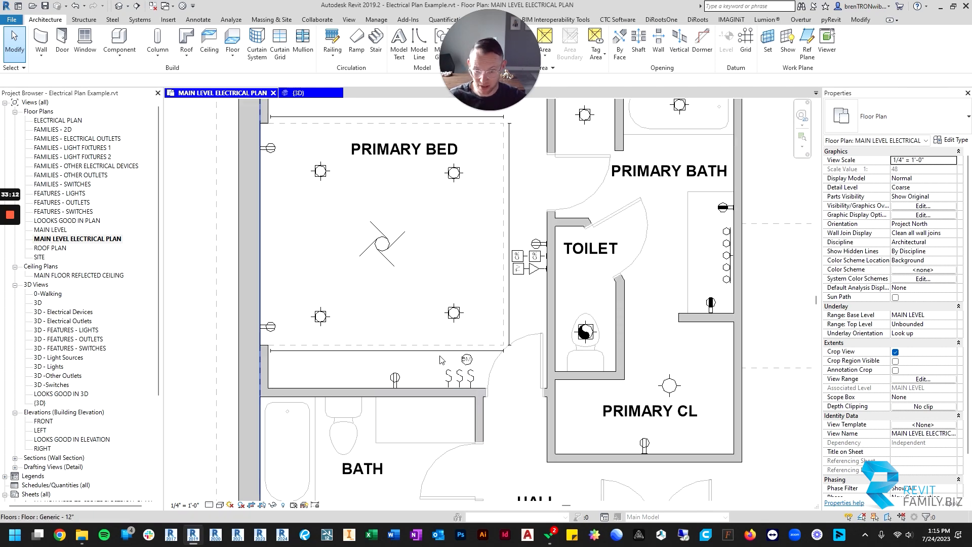
pyautogui.click(458, 381)
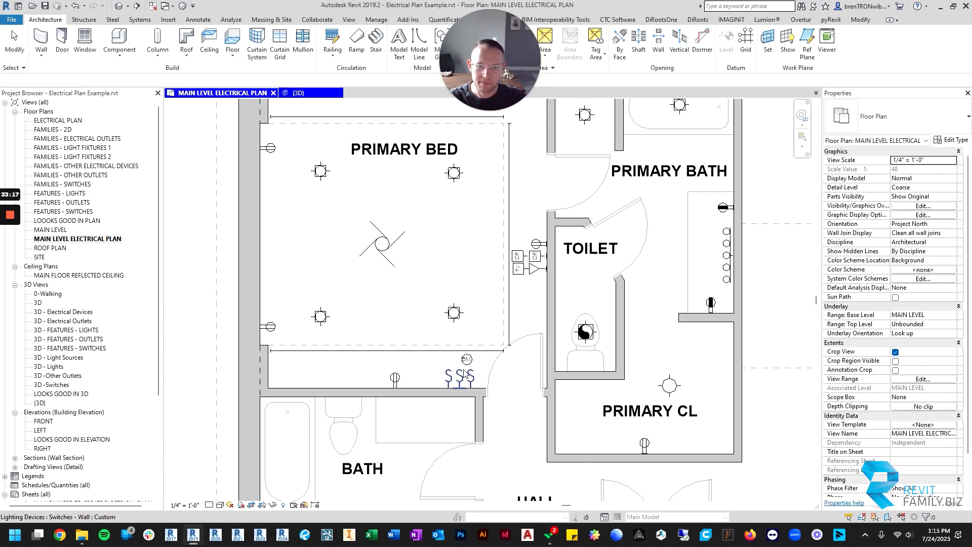
# - Place a three-switch wall device matching the primary bedroom's on the toilet room's upper wall, beside the primary bath door
pyautogui.moveTo(596, 162); pyautogui.dragTo(575, 239, button='middle')
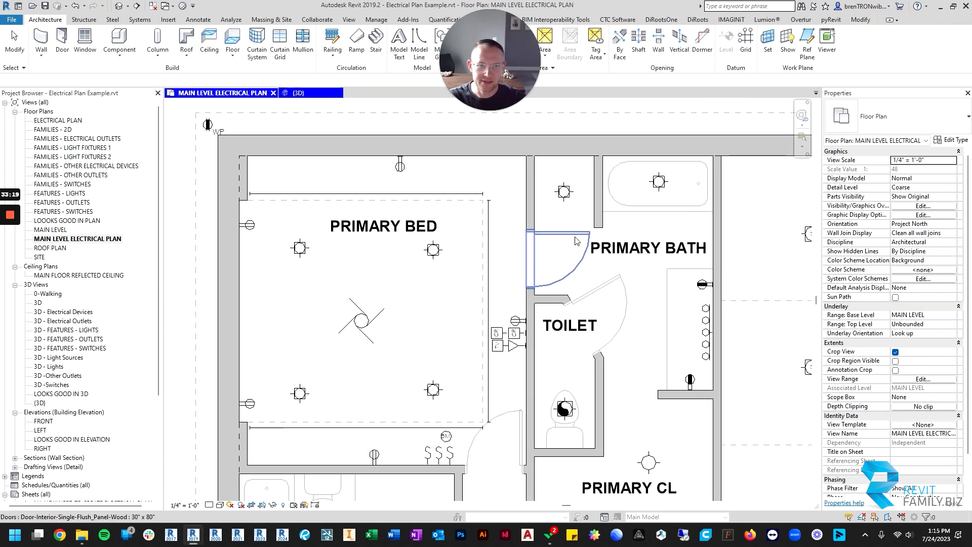
pyautogui.moveTo(658, 321); pyautogui.dragTo(646, 312, button='middle')
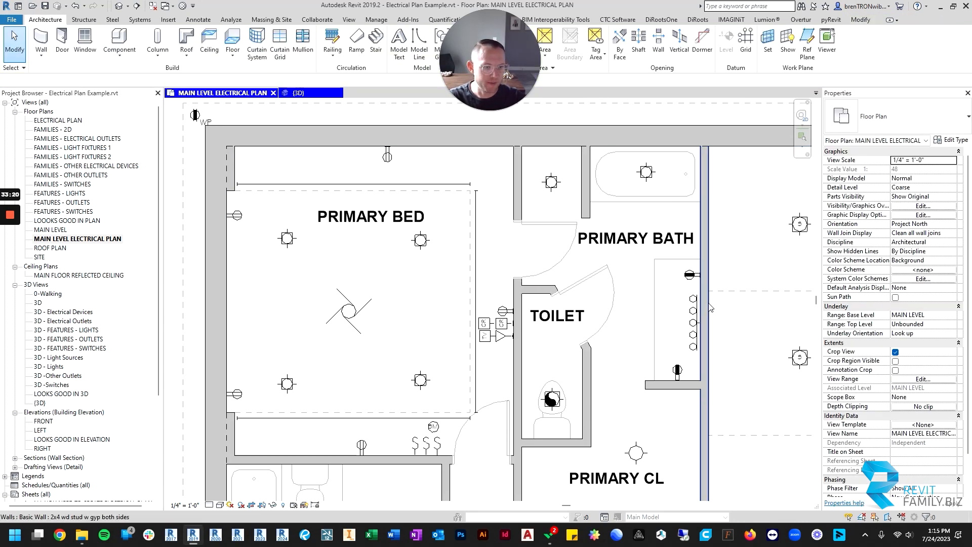
pyautogui.click(424, 455)
pyautogui.press('c')
pyautogui.press('s')
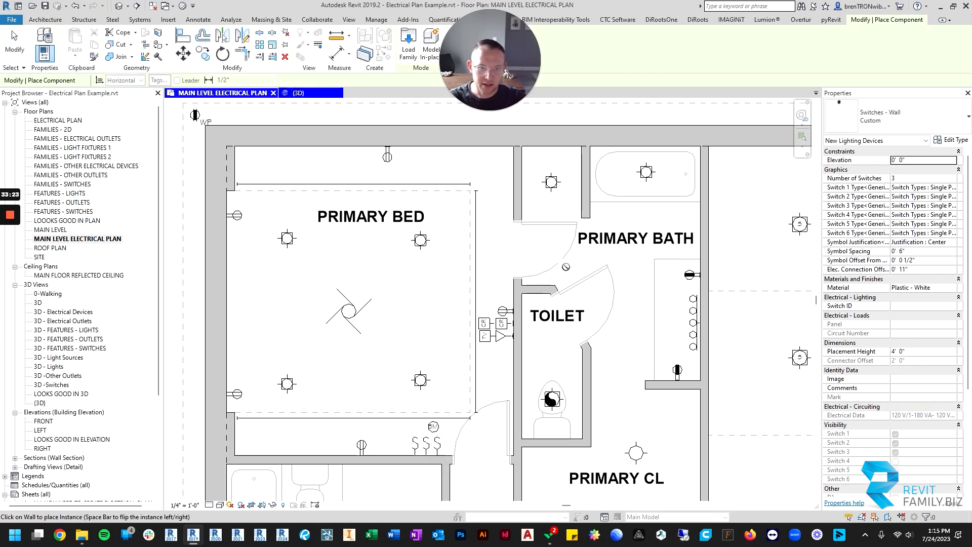
pyautogui.scroll(2, 566, 266)
pyautogui.click(529, 295)
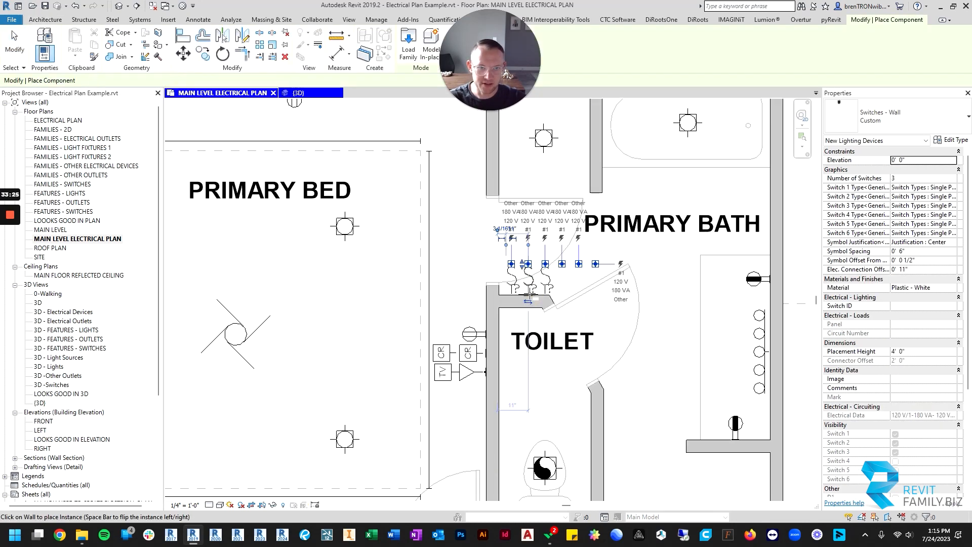
pyautogui.press('Escape')
pyautogui.press('Escape')
# - Place matching wall switches on the closet side of the short wall above PRIMARY CL and inside the toilet room beside its door
pyautogui.scroll(-2, 548, 277)
pyautogui.moveTo(562, 262); pyautogui.dragTo(430, 243, button='middle')
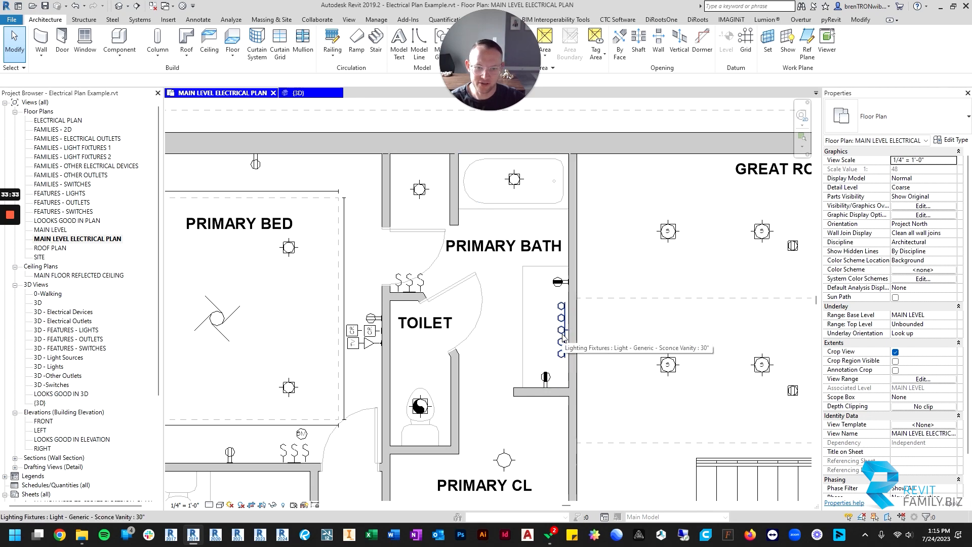
pyautogui.scroll(-2, 559, 340)
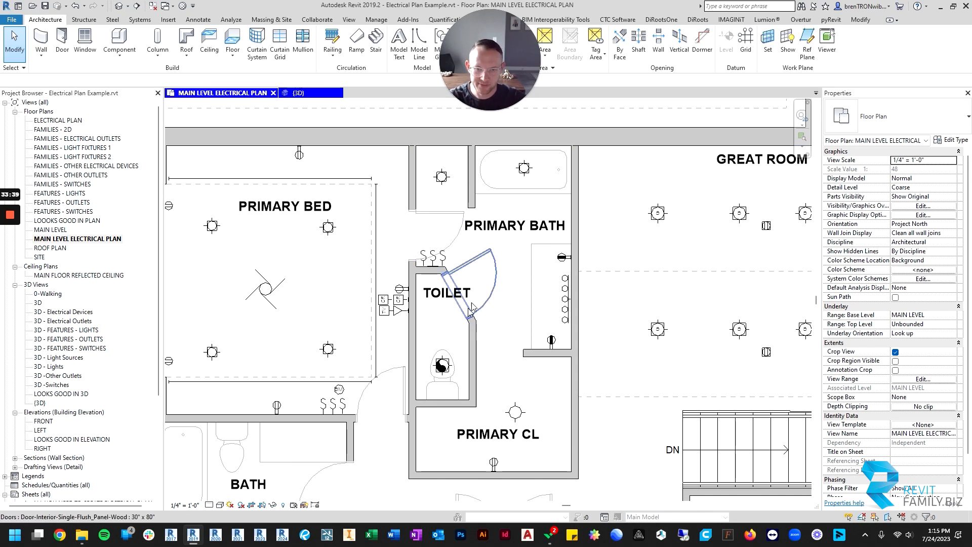
pyautogui.click(431, 270)
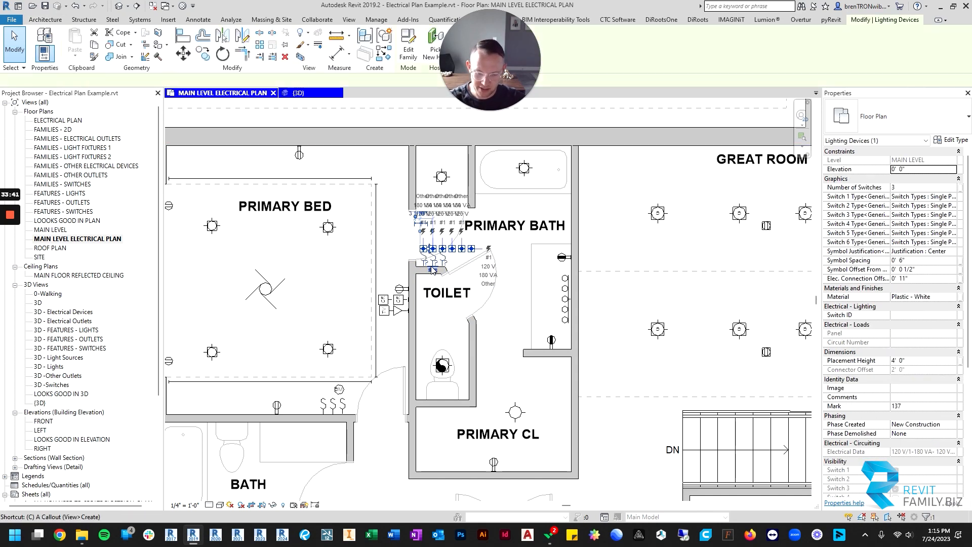
pyautogui.press('c')
pyautogui.press('s')
pyautogui.scroll(2, 554, 361)
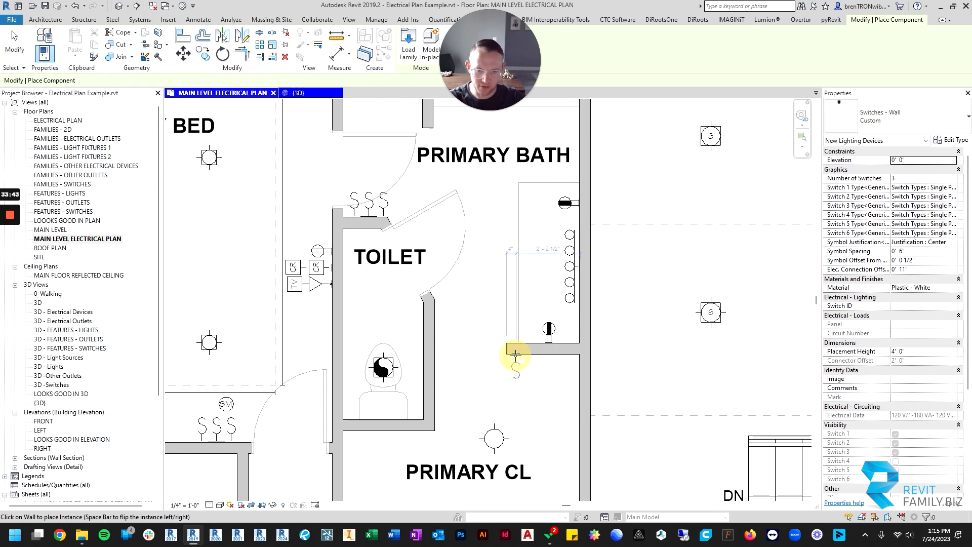
pyautogui.click(516, 354)
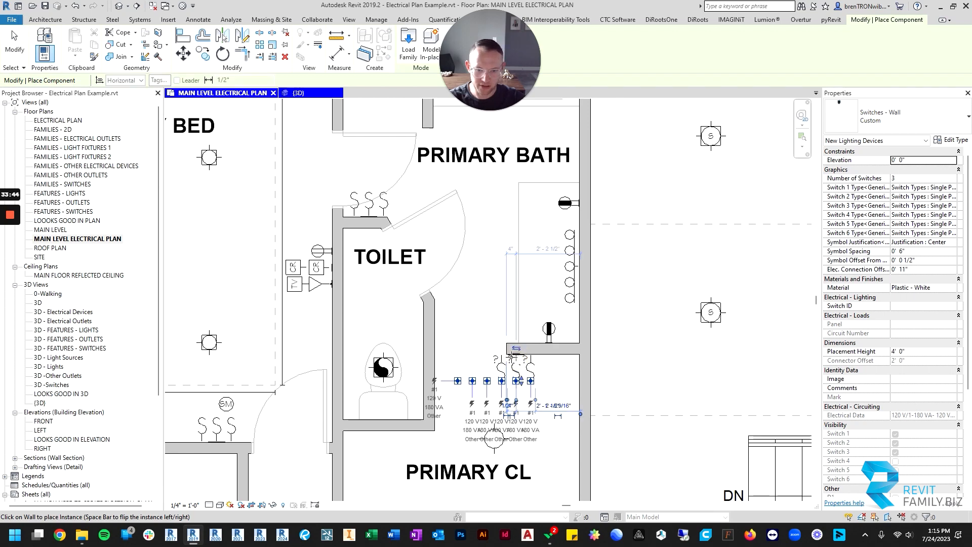
pyautogui.click(422, 315)
pyautogui.press('Escape')
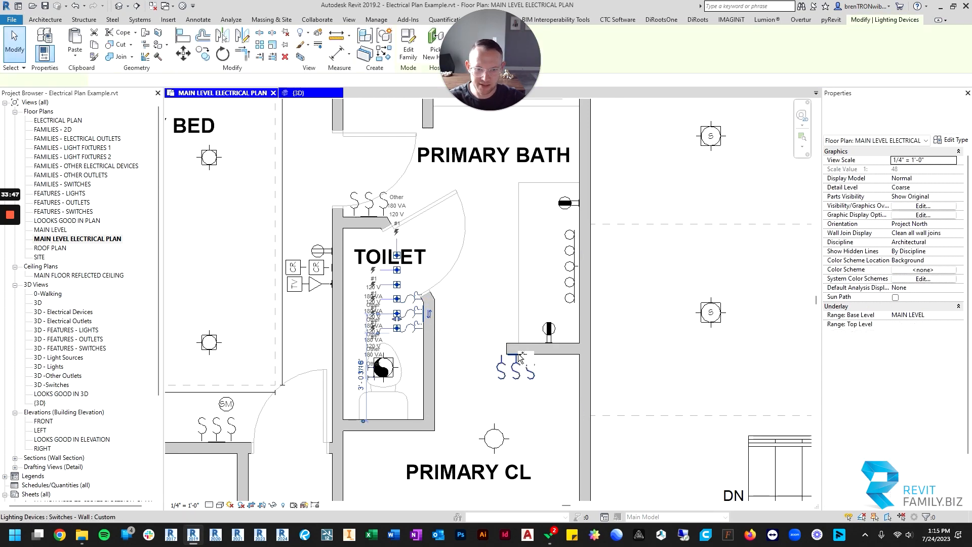
# - Set the number of switches to 1 for both the primary closet and toilet room wall switches
pyautogui.click(520, 357)
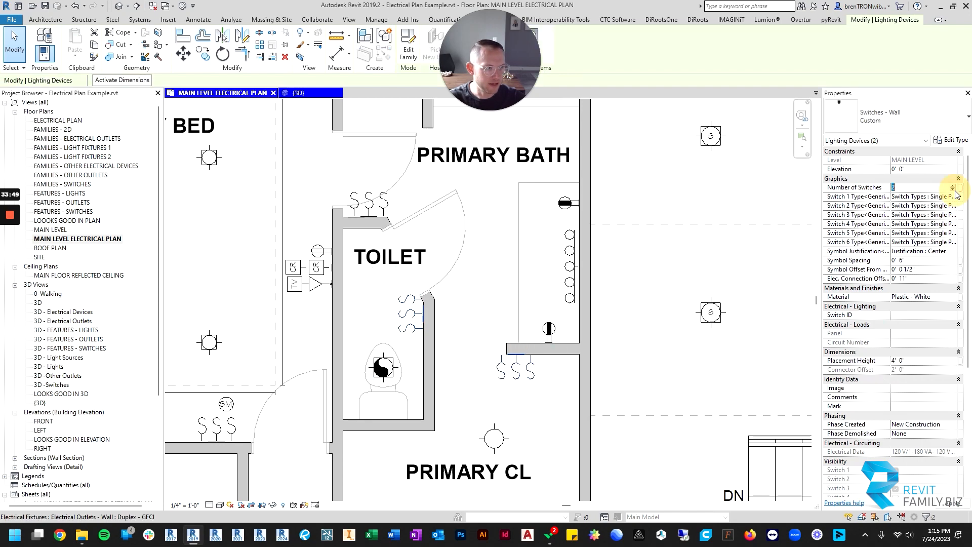
pyautogui.click(633, 319)
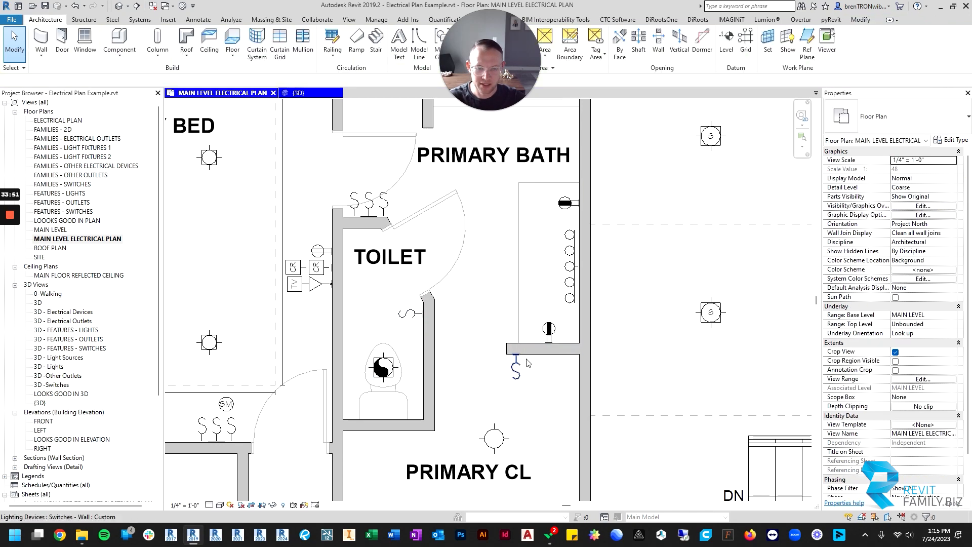
pyautogui.click(515, 372)
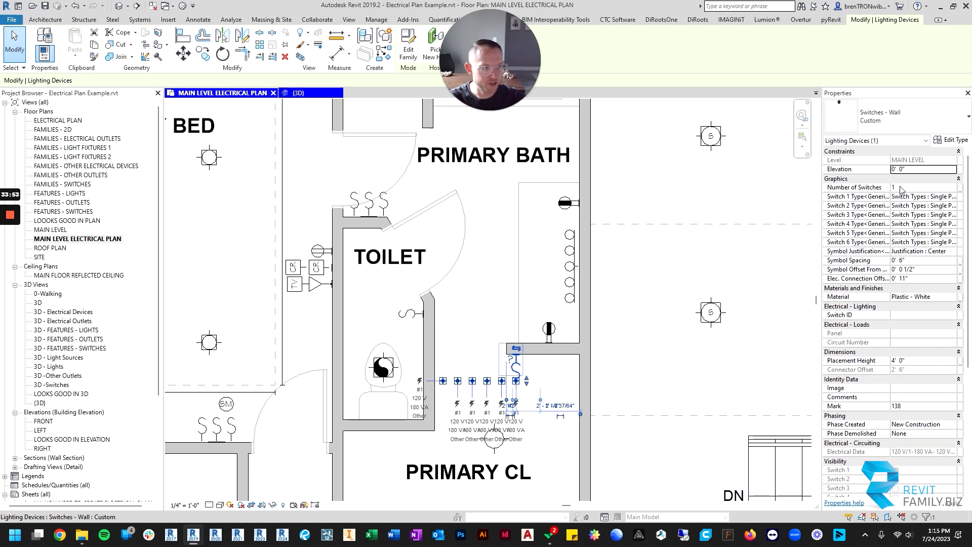
pyautogui.click(631, 271)
pyautogui.moveTo(436, 332); pyautogui.dragTo(488, 306, button='middle')
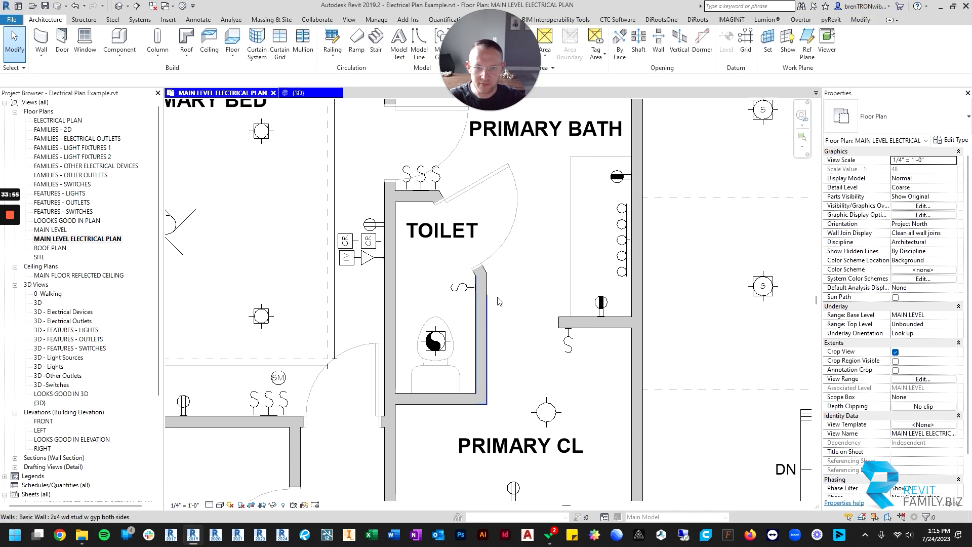
# - Change the primary closet switch's Switch 1 Type to Motion Sensor
pyautogui.scroll(-2, 499, 302)
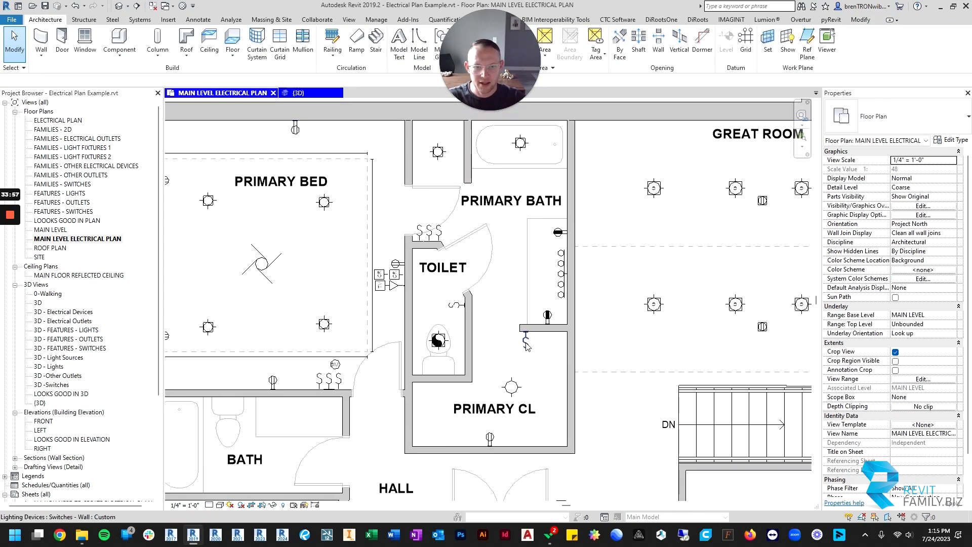
pyautogui.scroll(-1, 526, 346)
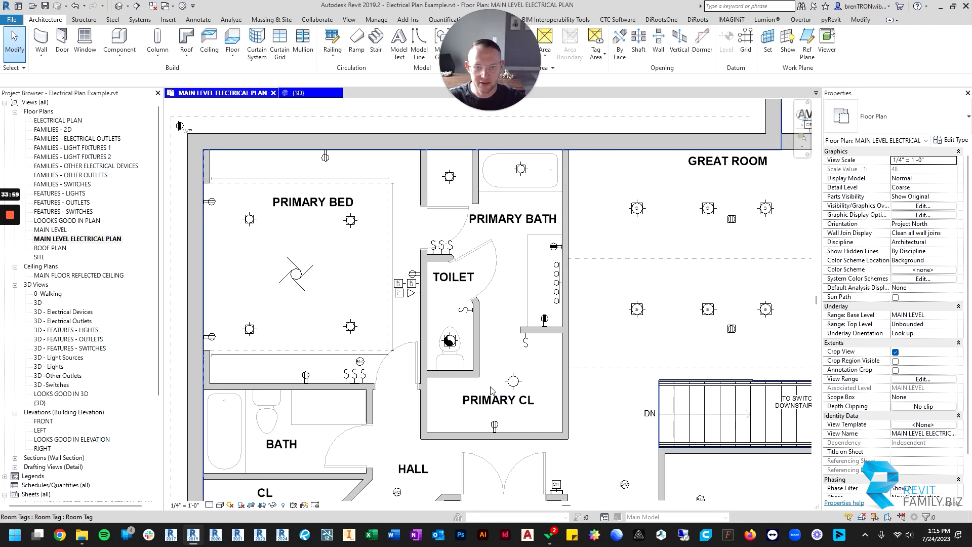
pyautogui.scroll(2, 524, 329)
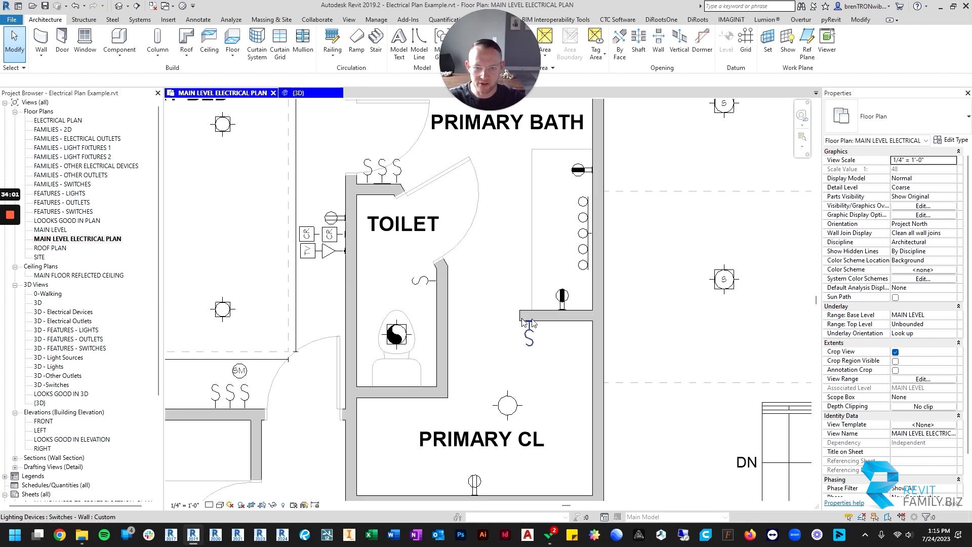
pyautogui.click(530, 336)
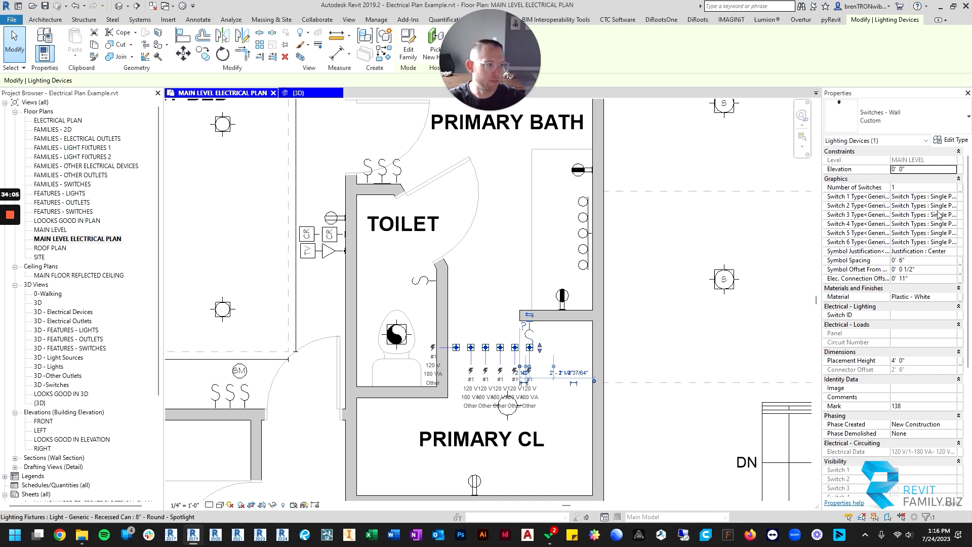
pyautogui.click(955, 198)
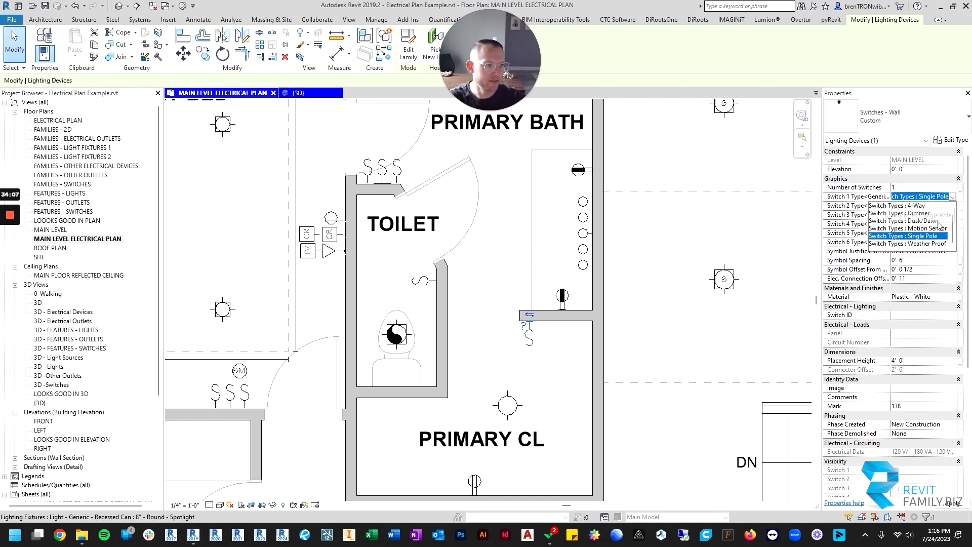
pyautogui.click(916, 229)
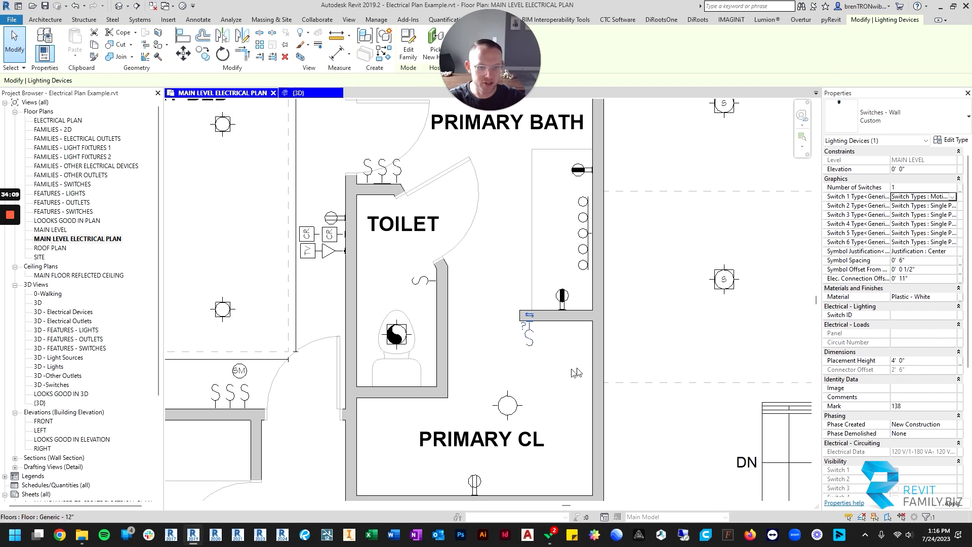
pyautogui.click(657, 314)
# - Place a three-switch wall device matching the primary bath's on the primary closet's outer wall, facing the stairs near the entry
pyautogui.scroll(-2, 656, 314)
pyautogui.scroll(-3, 657, 314)
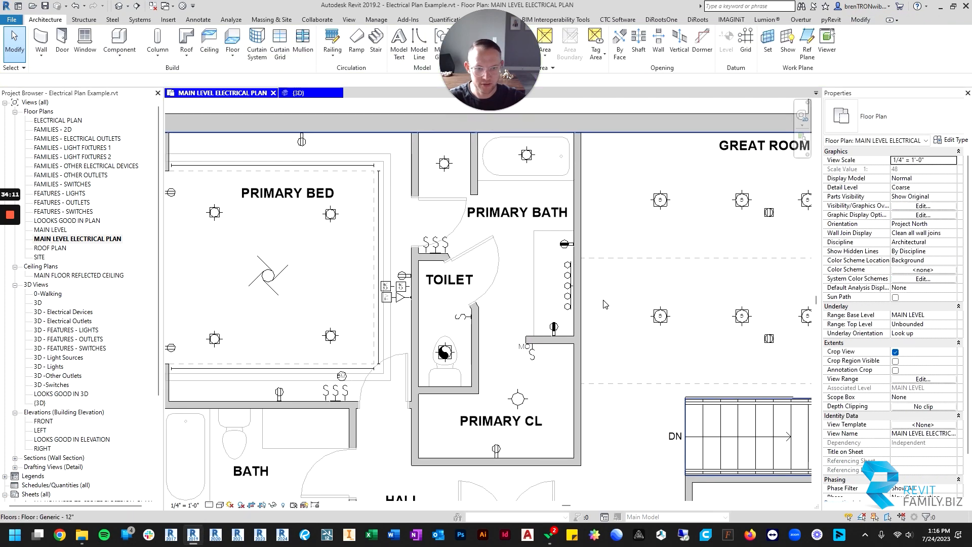
pyautogui.scroll(-1, 485, 334)
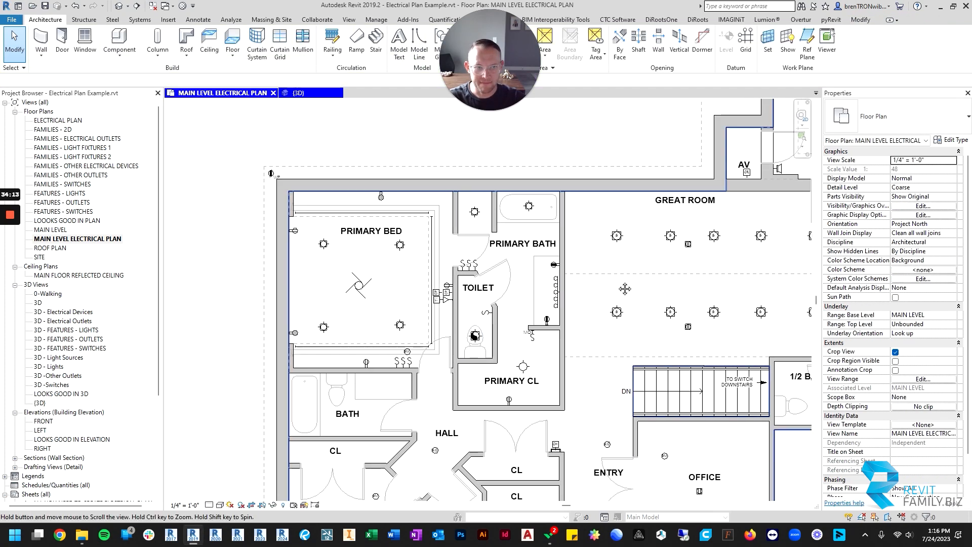
pyautogui.moveTo(622, 290); pyautogui.dragTo(432, 288, button='middle')
pyautogui.scroll(2, 387, 362)
pyautogui.scroll(-3, 402, 385)
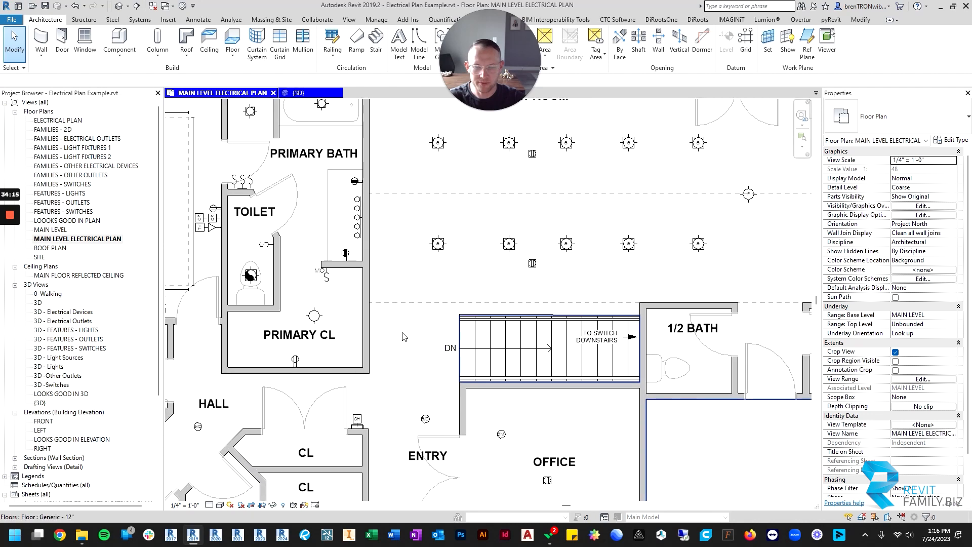
pyautogui.scroll(1, 327, 279)
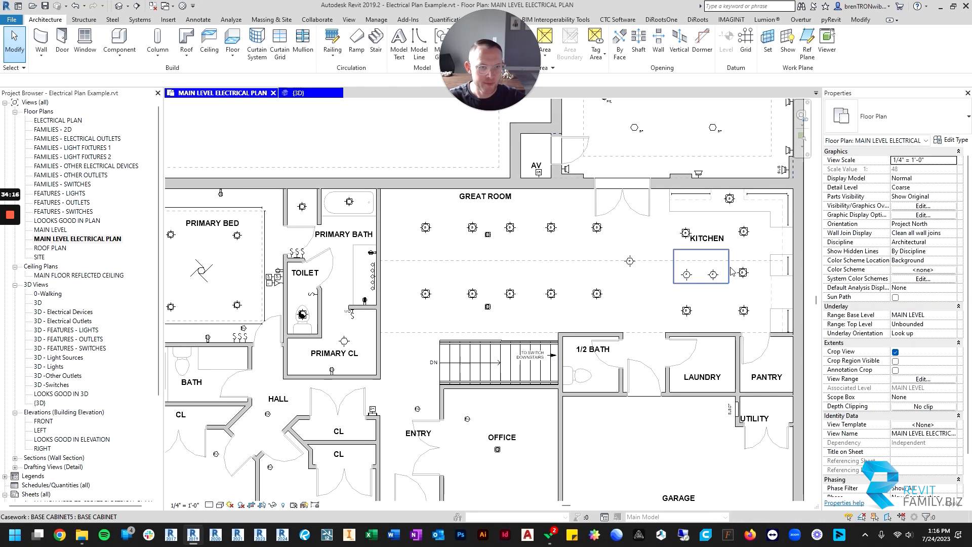
pyautogui.click(298, 257)
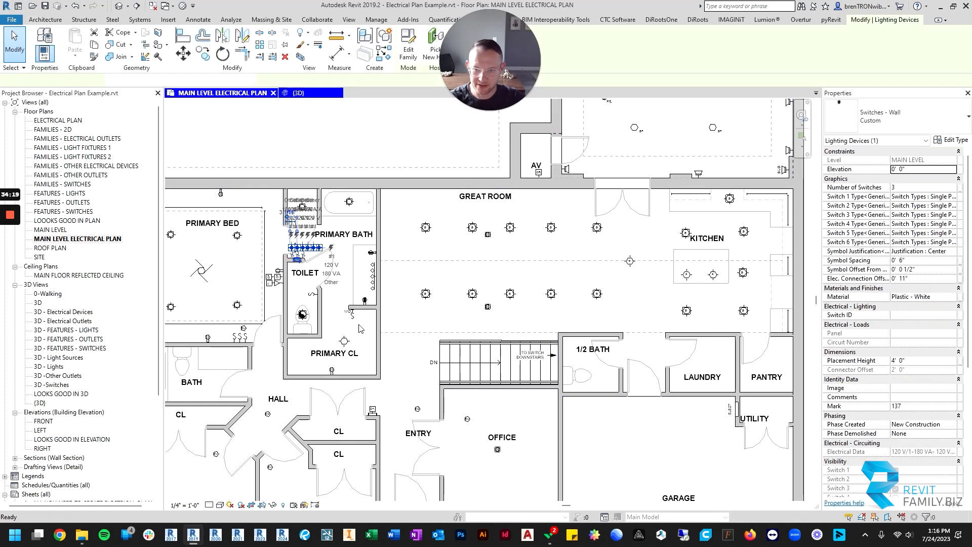
pyautogui.press('c')
pyautogui.press('s')
pyautogui.scroll(2, 372, 343)
pyautogui.moveTo(375, 346); pyautogui.dragTo(409, 290, button='middle')
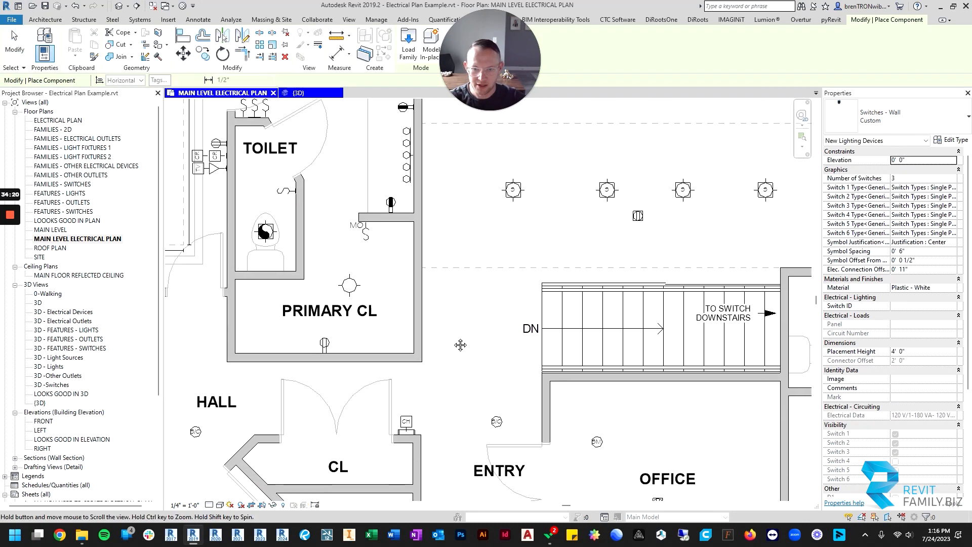
pyautogui.click(425, 343)
# - Place another three-switch wall device on the 1/2 BATH's upper wall facing the great room, near the hallway opening, and end placement
pyautogui.scroll(-2, 524, 260)
pyautogui.moveTo(517, 266); pyautogui.dragTo(386, 334, button='middle')
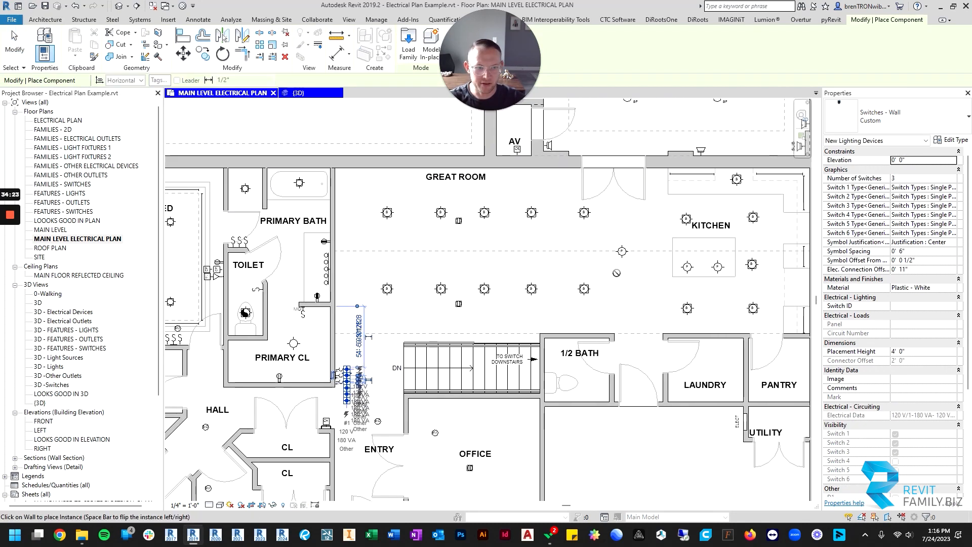
pyautogui.scroll(2, 617, 272)
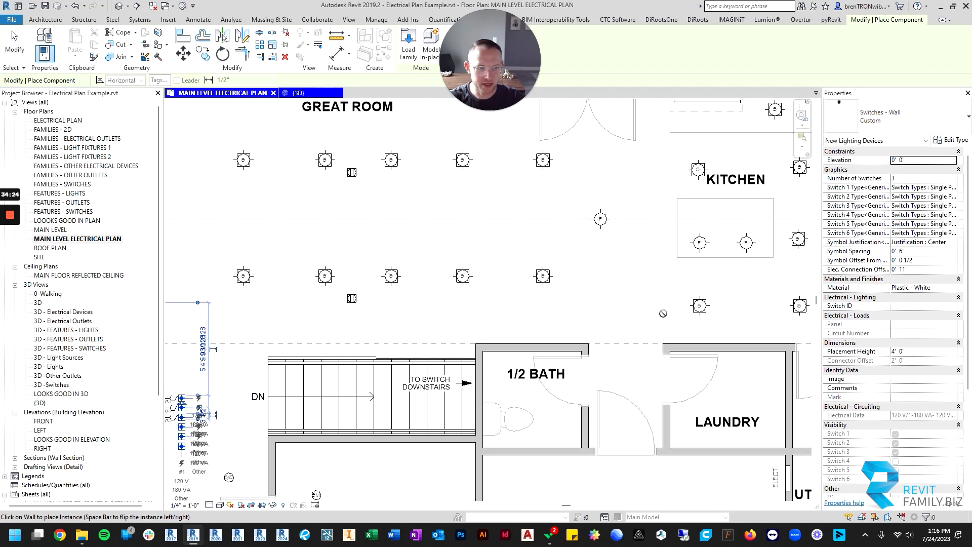
pyautogui.click(563, 345)
pyautogui.scroll(-4, 563, 345)
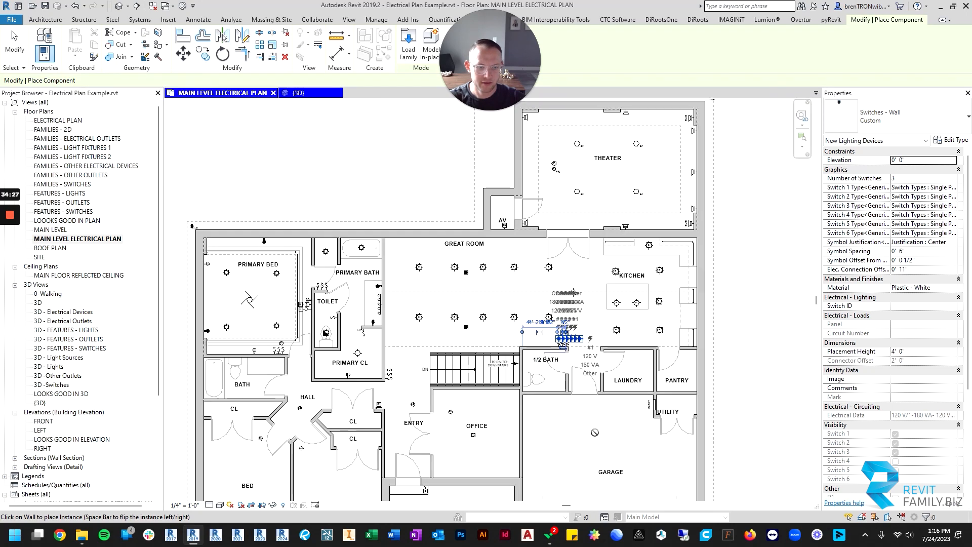
pyautogui.press('Escape')
pyautogui.press('Escape')
# - Examine the three-switch devices serving the great room and the surrounding hall, entry and half bath areas
pyautogui.scroll(2, 376, 359)
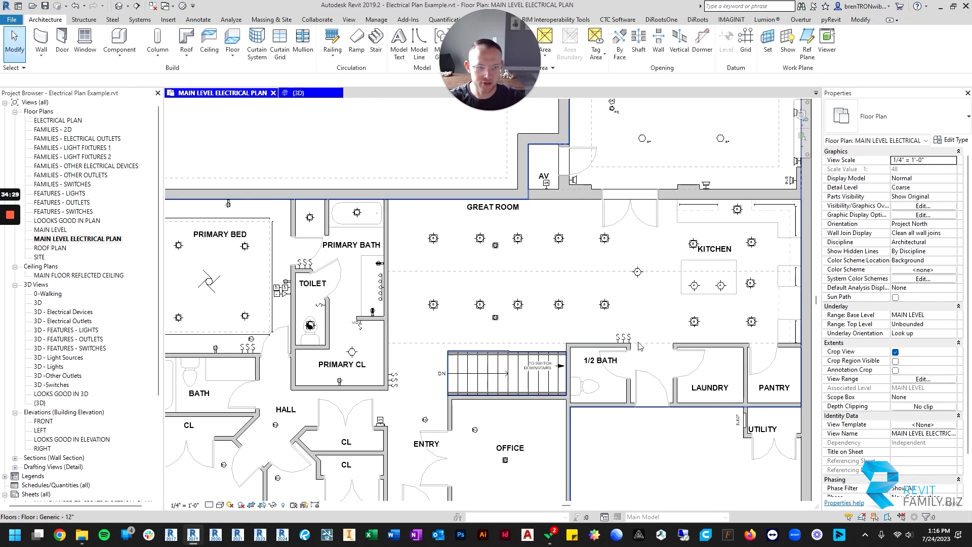
pyautogui.scroll(2, 639, 346)
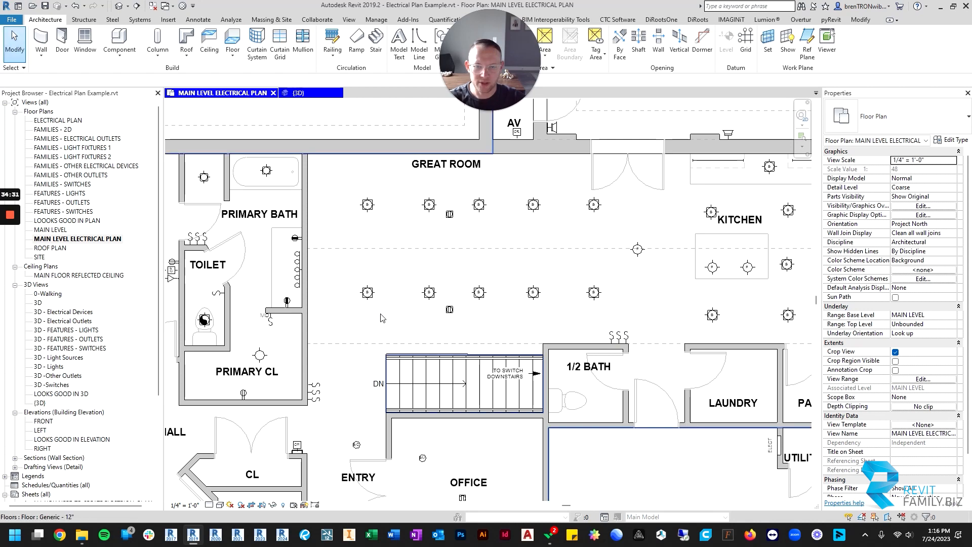
pyautogui.scroll(2, 381, 317)
pyautogui.scroll(-1, 622, 200)
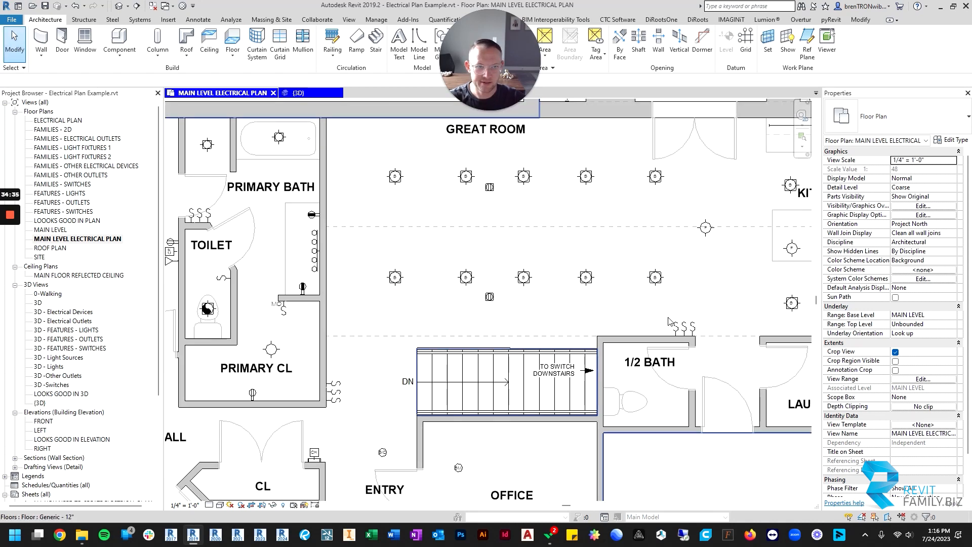
pyautogui.scroll(-1, 668, 320)
pyautogui.scroll(1, 406, 360)
pyautogui.moveTo(419, 361); pyautogui.dragTo(484, 259, button='middle')
pyautogui.scroll(2, 455, 289)
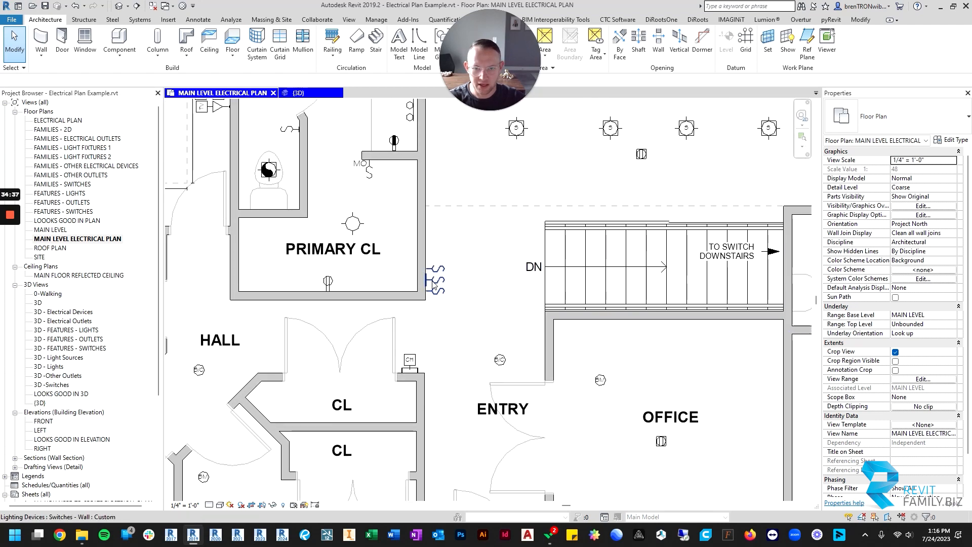
pyautogui.click(433, 286)
pyautogui.scroll(4, 434, 285)
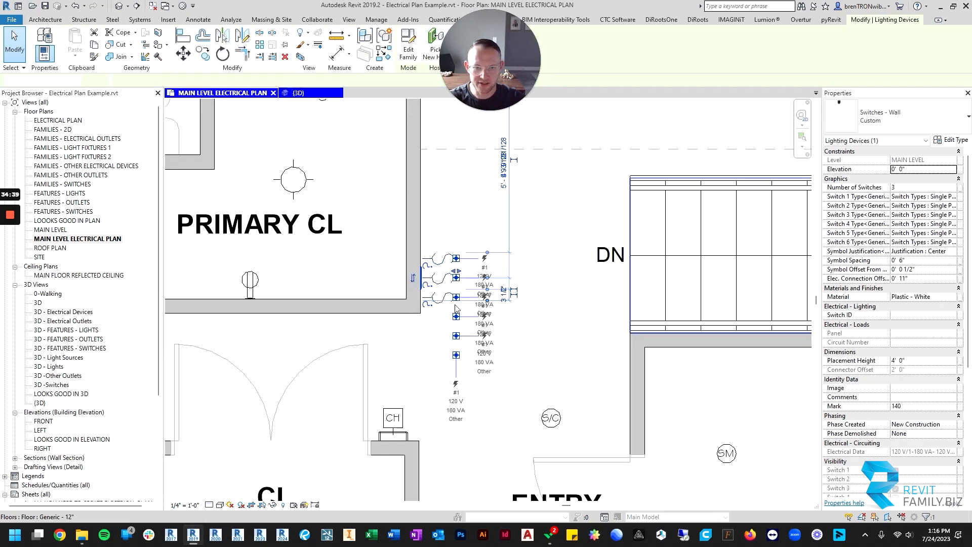
pyautogui.scroll(-3, 439, 285)
pyautogui.press('Escape')
pyautogui.scroll(-3, 458, 325)
pyautogui.moveTo(470, 328); pyautogui.dragTo(467, 256, button='middle')
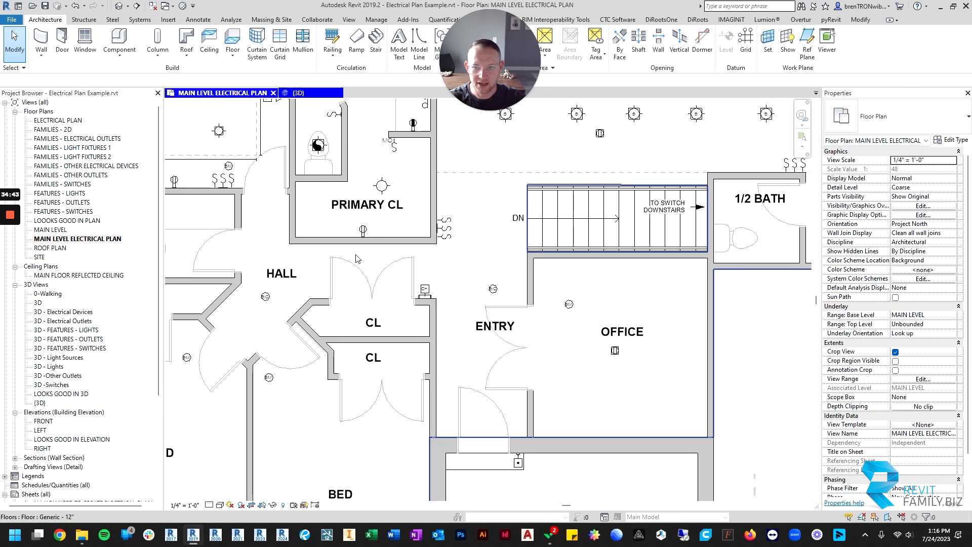
# - Examine the three-switch device on the 1/2 BATH wall and the great room and kitchen lights it serves
pyautogui.scroll(2, 447, 229)
pyautogui.scroll(-2, 450, 241)
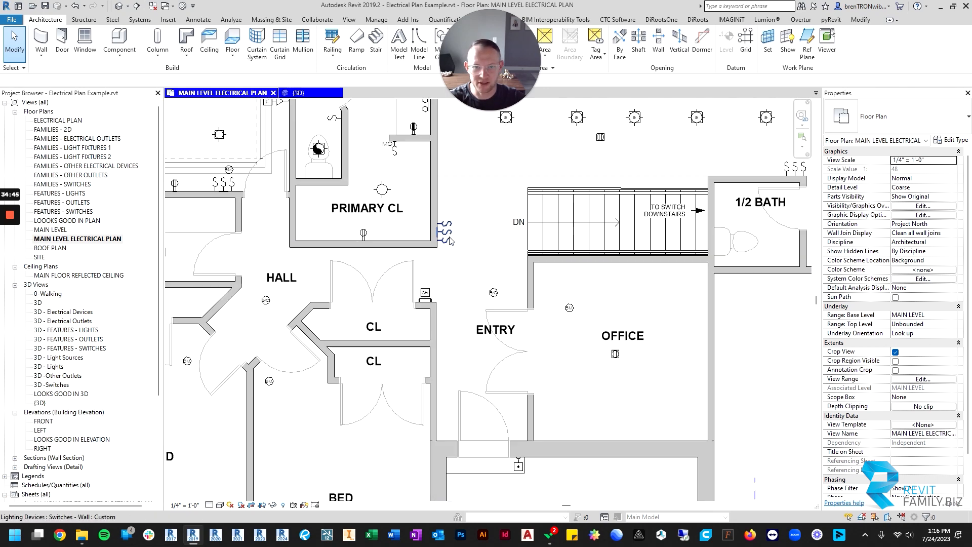
pyautogui.moveTo(449, 242); pyautogui.dragTo(130, 383, button='middle')
pyautogui.scroll(2, 474, 314)
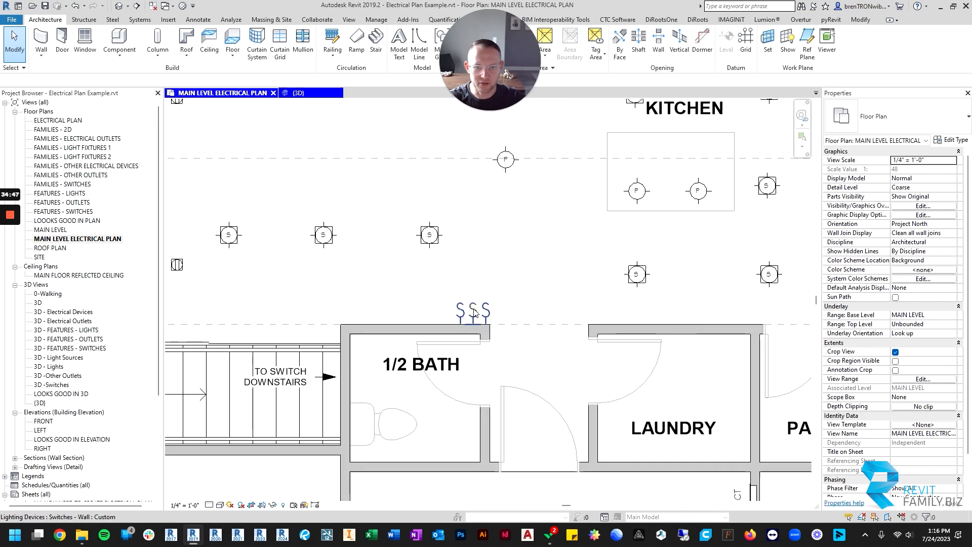
pyautogui.click(474, 310)
pyautogui.scroll(-2, 479, 288)
pyautogui.moveTo(480, 285); pyautogui.dragTo(459, 315, button='middle')
pyautogui.scroll(1, 460, 314)
pyautogui.moveTo(400, 309); pyautogui.dragTo(464, 315, button='middle')
pyautogui.moveTo(445, 236); pyautogui.dragTo(580, 262, button='middle')
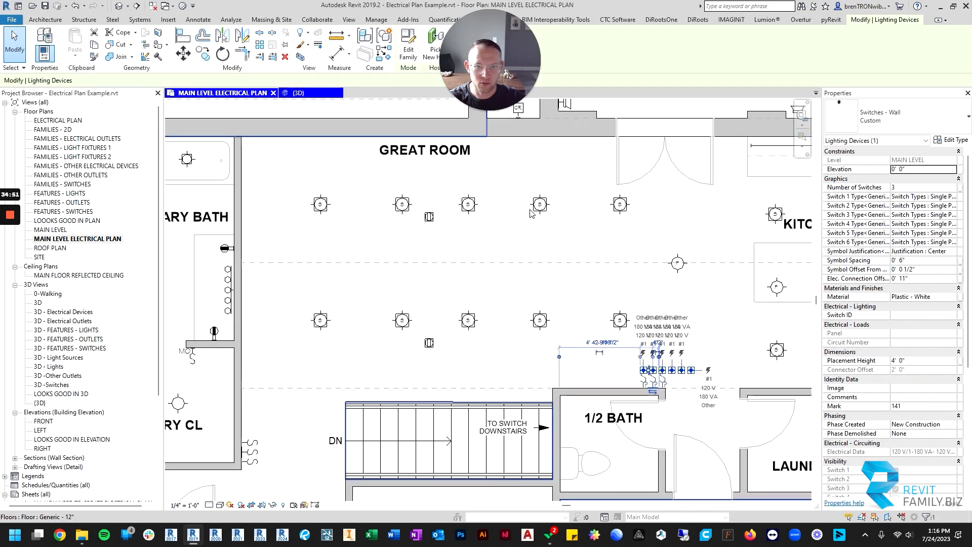
pyautogui.scroll(-2, 539, 294)
pyautogui.moveTo(596, 294); pyautogui.dragTo(397, 299, button='middle')
pyautogui.scroll(2, 488, 321)
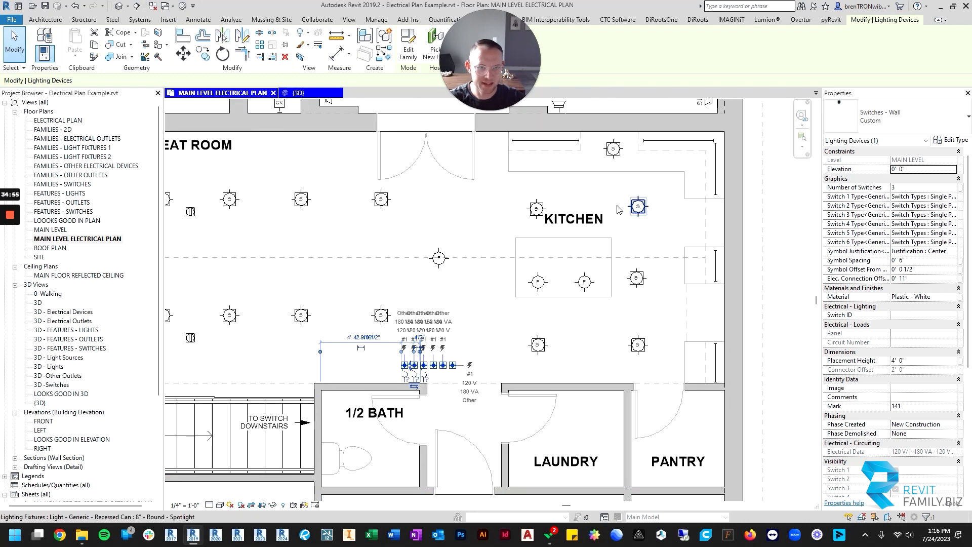
pyautogui.scroll(1, 509, 372)
pyautogui.press('Escape')
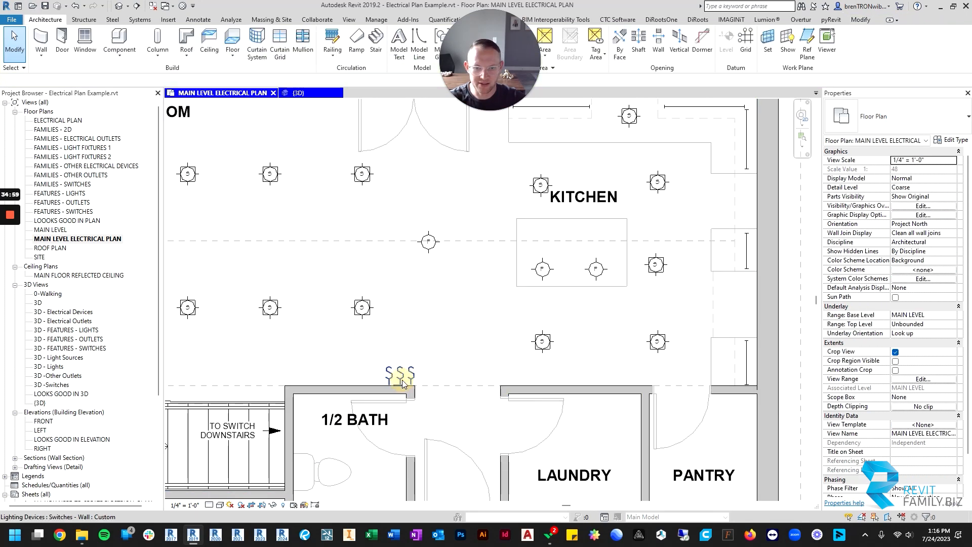
# - Set the Number of Switches to 4 for the wall device above the 1/2 BATH
pyautogui.click(403, 383)
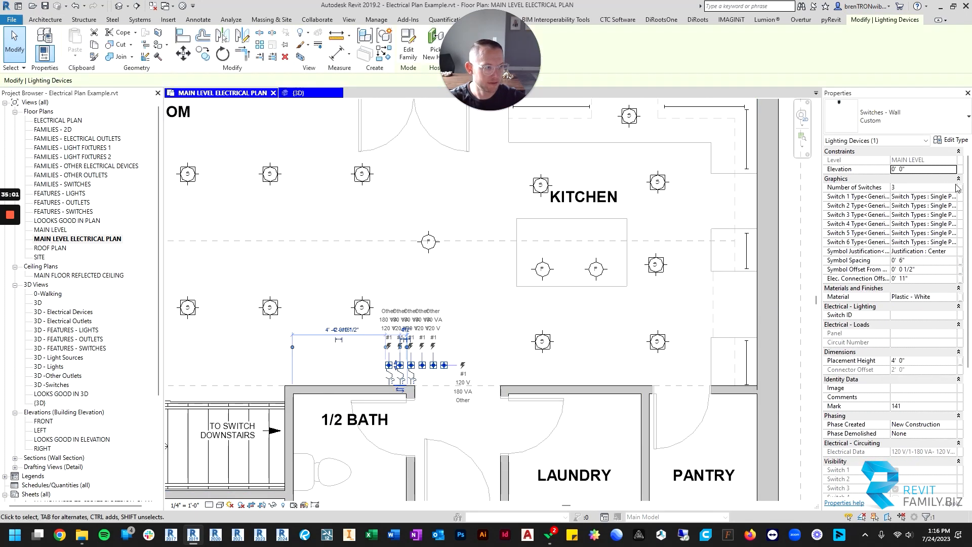
pyautogui.click(954, 187)
pyautogui.click(445, 340)
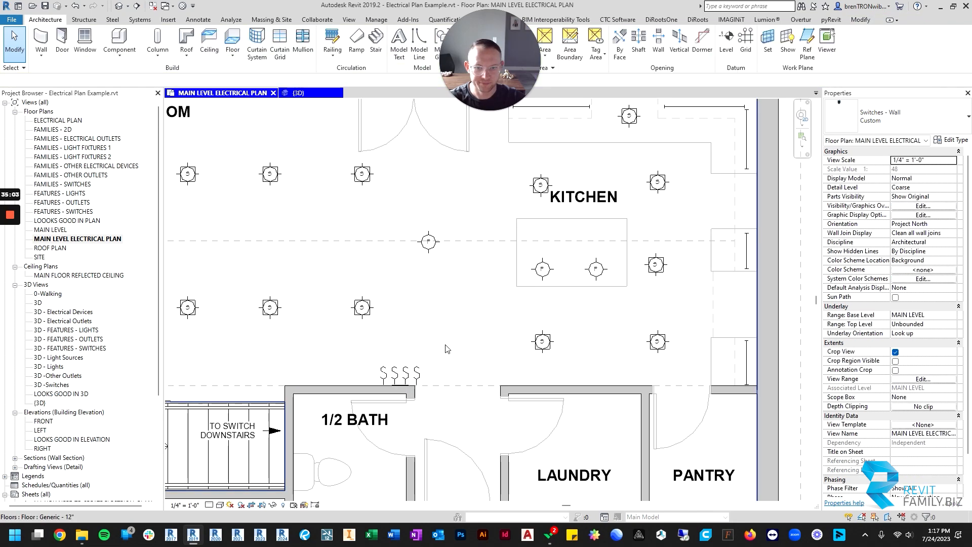
# - Place a matching four-switch wall device on the kitchen's upper wall, behind the base cabinet between the two undercabinet lights, and end placement
pyautogui.scroll(-2, 400, 341)
pyautogui.moveTo(393, 339); pyautogui.dragTo(590, 302, button='middle')
pyautogui.moveTo(720, 290); pyautogui.dragTo(592, 332, button='middle')
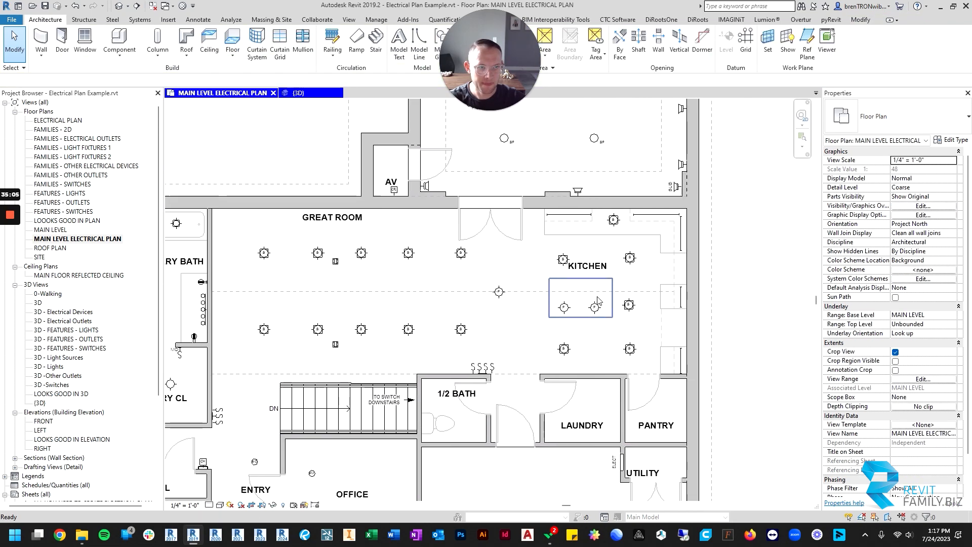
pyautogui.scroll(2, 604, 204)
pyautogui.click(436, 421)
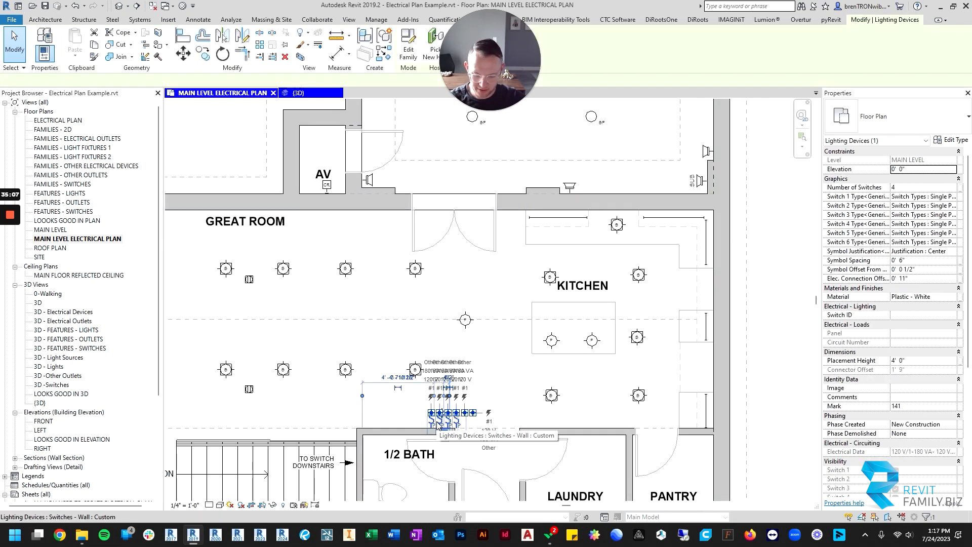
pyautogui.press('c')
pyautogui.press('s')
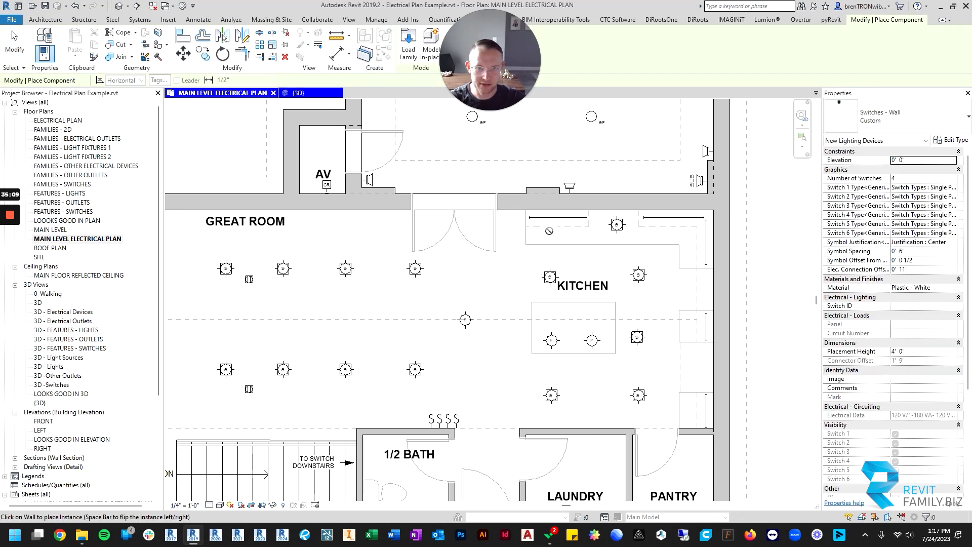
pyautogui.scroll(3, 548, 231)
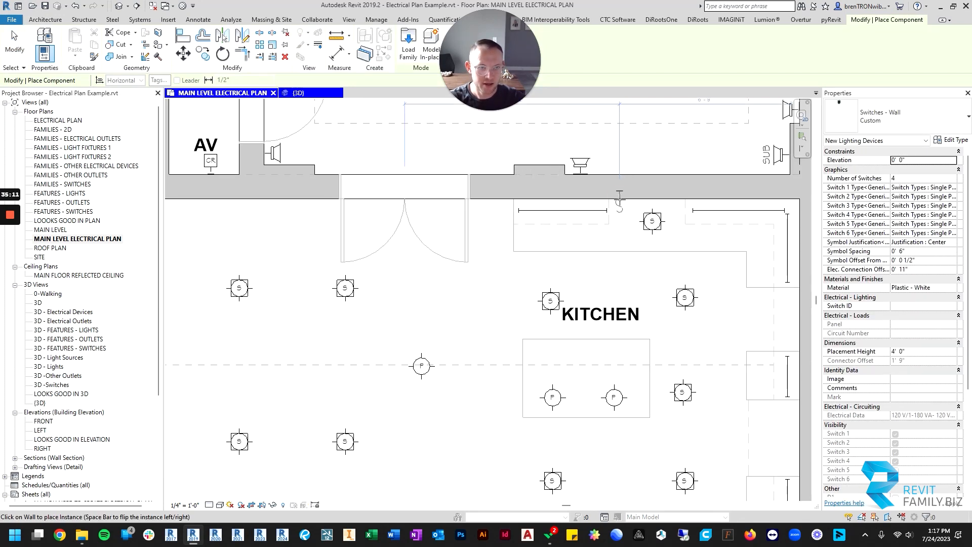
pyautogui.click(619, 198)
pyautogui.press('Escape')
pyautogui.press('Escape')
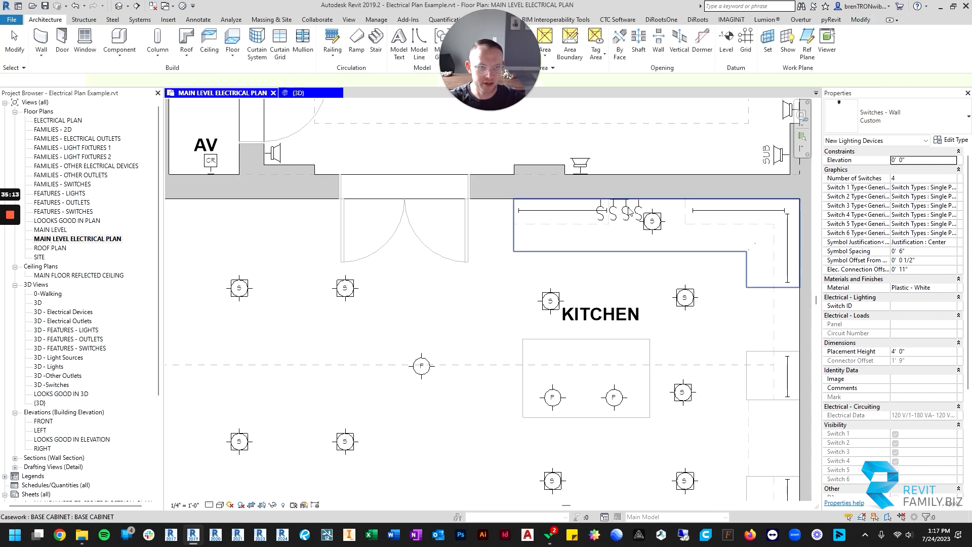
# - Reduce the Number of Switches on the kitchen counter wall device to 2
pyautogui.click(626, 202)
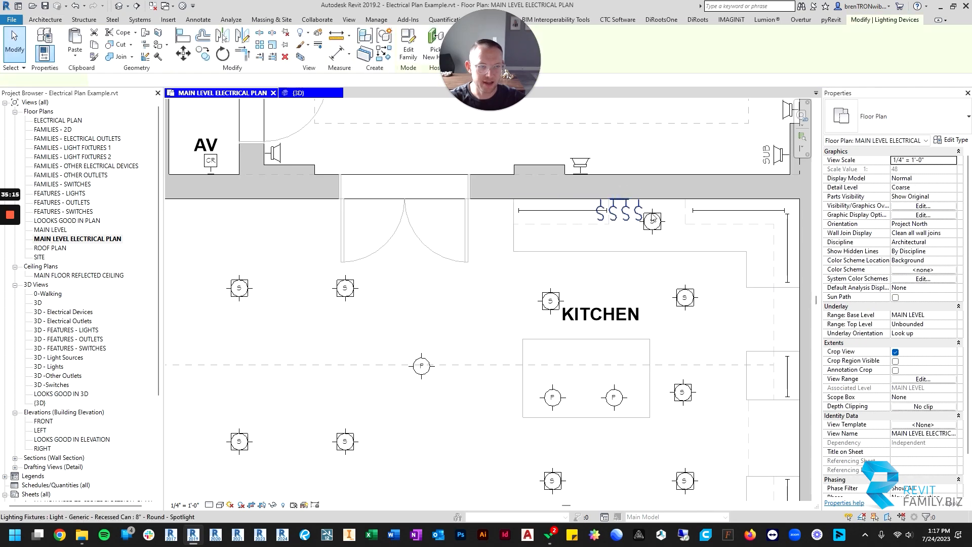
pyautogui.click(616, 211)
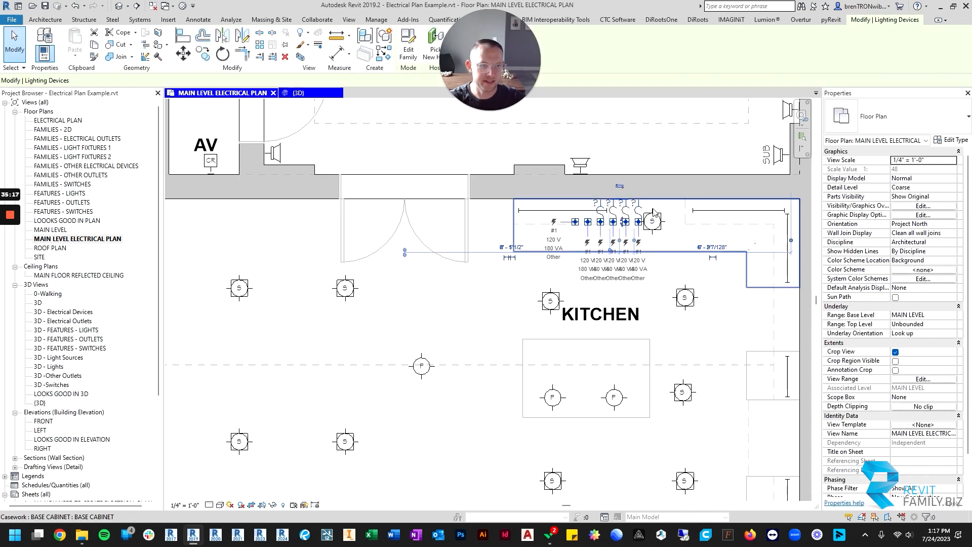
pyautogui.click(954, 190)
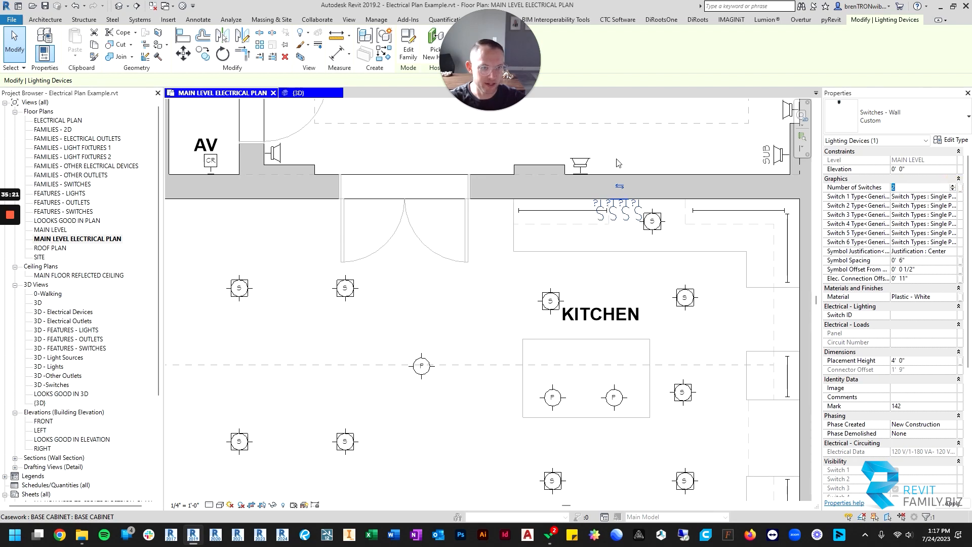
pyautogui.press('Escape')
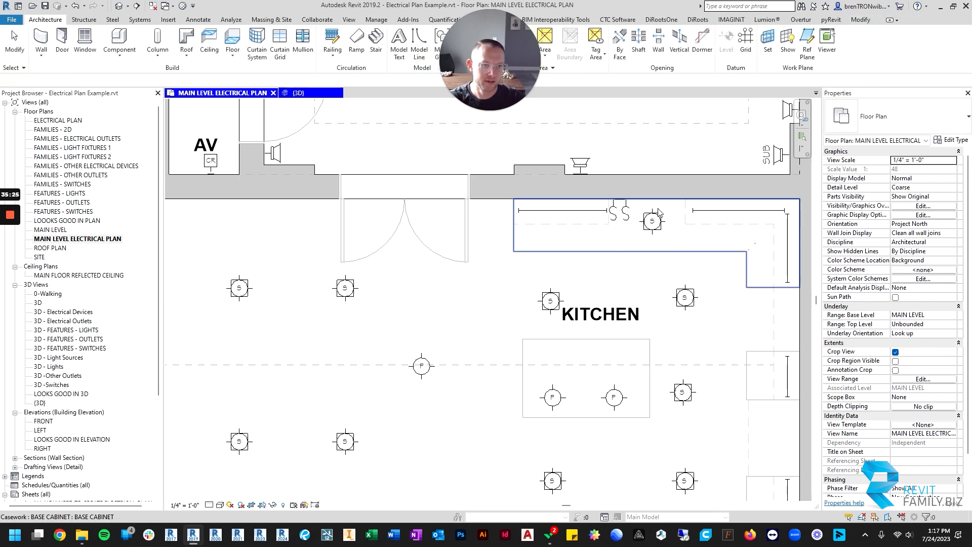
# - Place a wall-hosted Duplex - Dedicated outlet, copied from the outlet symbol samples, on the kitchen's upper wall near the two-switch device
pyautogui.scroll(-2, 628, 238)
pyautogui.scroll(1, 613, 243)
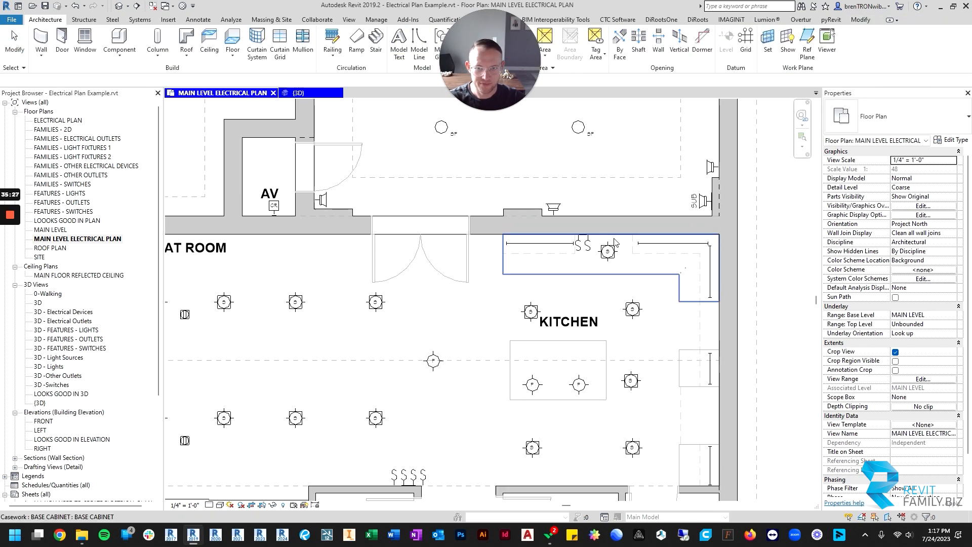
pyautogui.scroll(-6, 580, 233)
pyautogui.moveTo(398, 311); pyautogui.dragTo(530, 291, button='middle')
pyautogui.moveTo(511, 400); pyautogui.dragTo(516, 159, button='middle')
pyautogui.moveTo(371, 393); pyautogui.dragTo(494, 258, button='middle')
pyautogui.scroll(5, 353, 334)
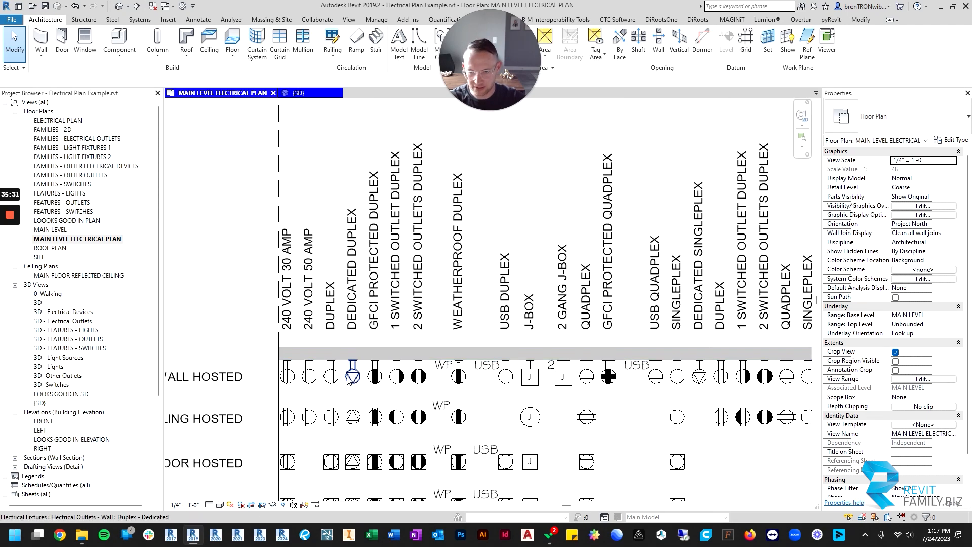
pyautogui.click(354, 376)
pyautogui.press('c')
pyautogui.press('s')
pyautogui.scroll(-4, 359, 355)
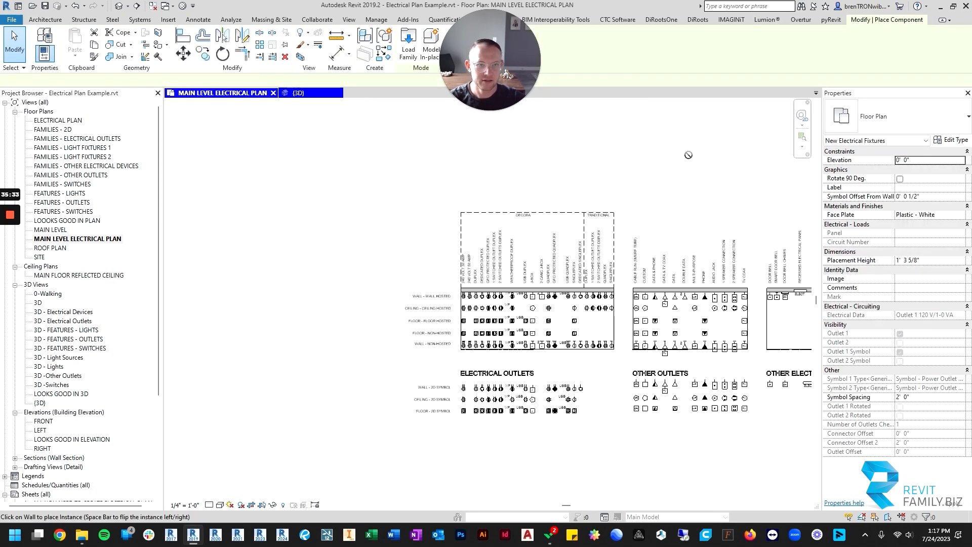
pyautogui.moveTo(686, 161); pyautogui.dragTo(305, 382, button='middle')
pyautogui.scroll(5, 543, 237)
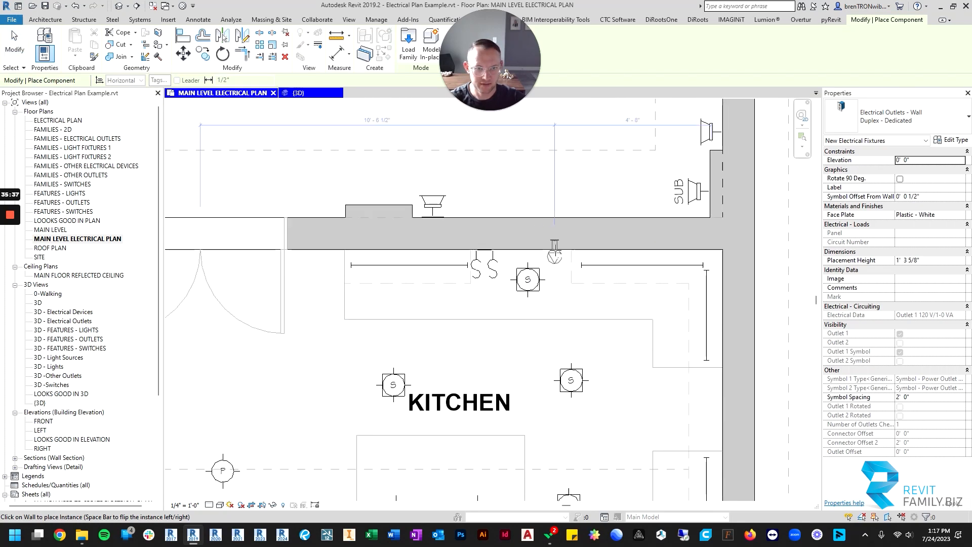
pyautogui.click(555, 249)
pyautogui.press('Escape')
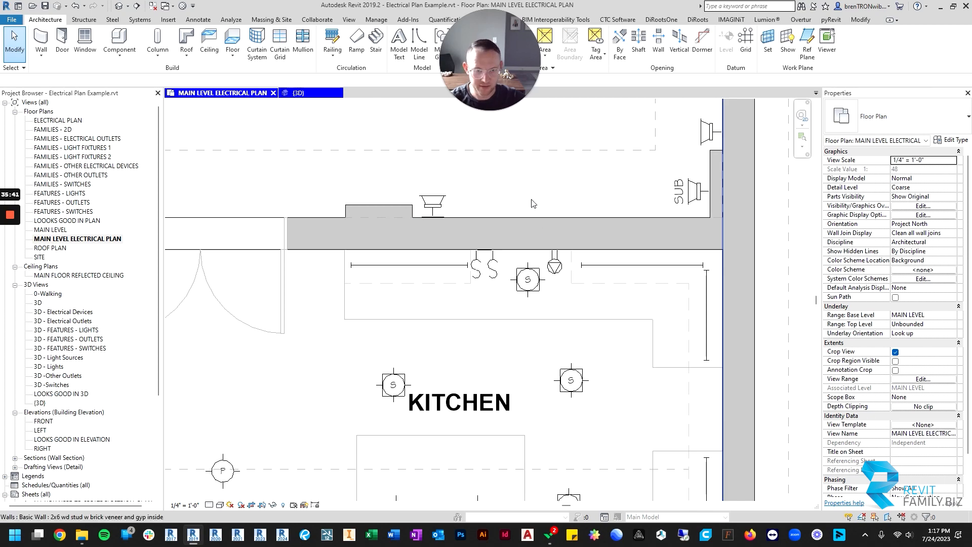
# - Label the kitchen's dedicated duplex outlet GB with the base cabinet temporarily hidden, and restore the hidden cabinet
pyautogui.click(568, 303)
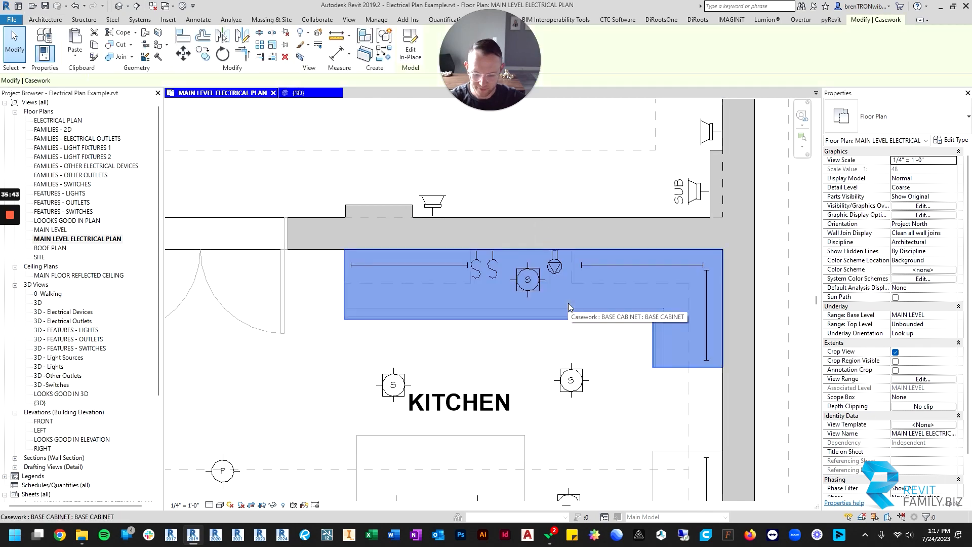
pyautogui.press('h')
pyautogui.press('h')
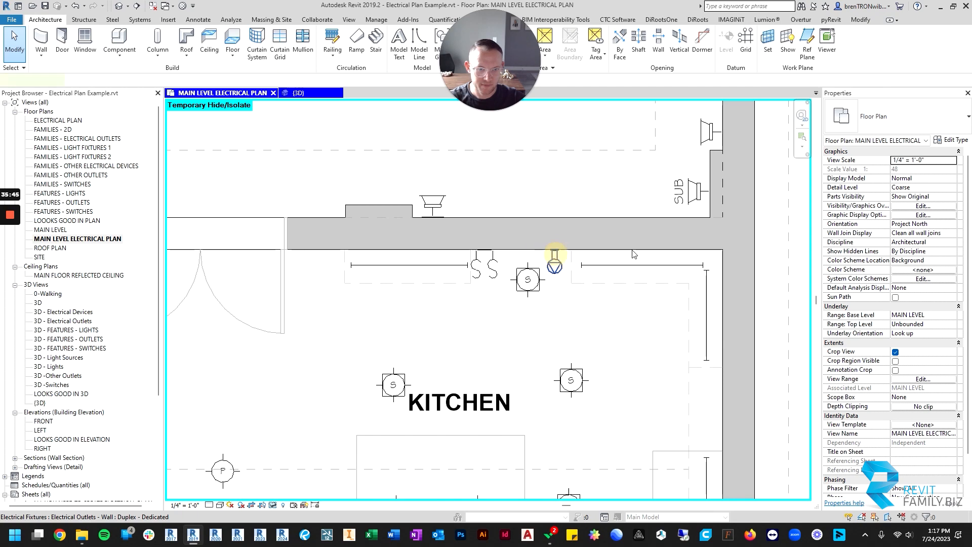
pyautogui.click(555, 258)
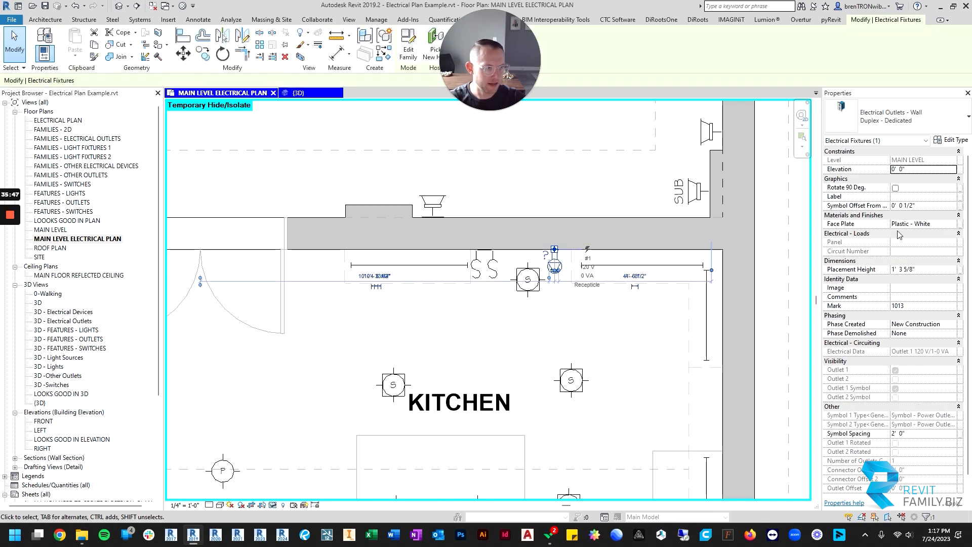
pyautogui.click(902, 196)
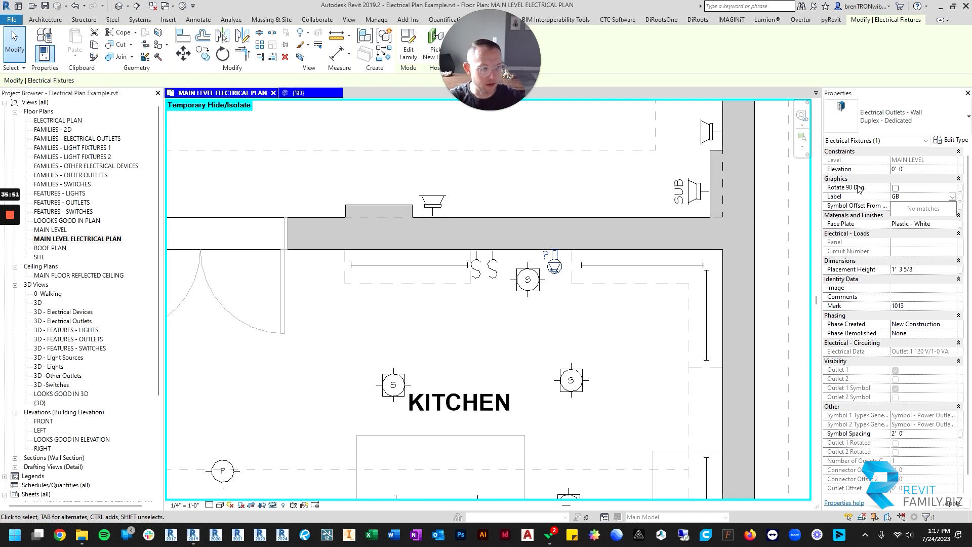
pyautogui.write('GB')
pyautogui.press('Return')
pyautogui.press('Escape')
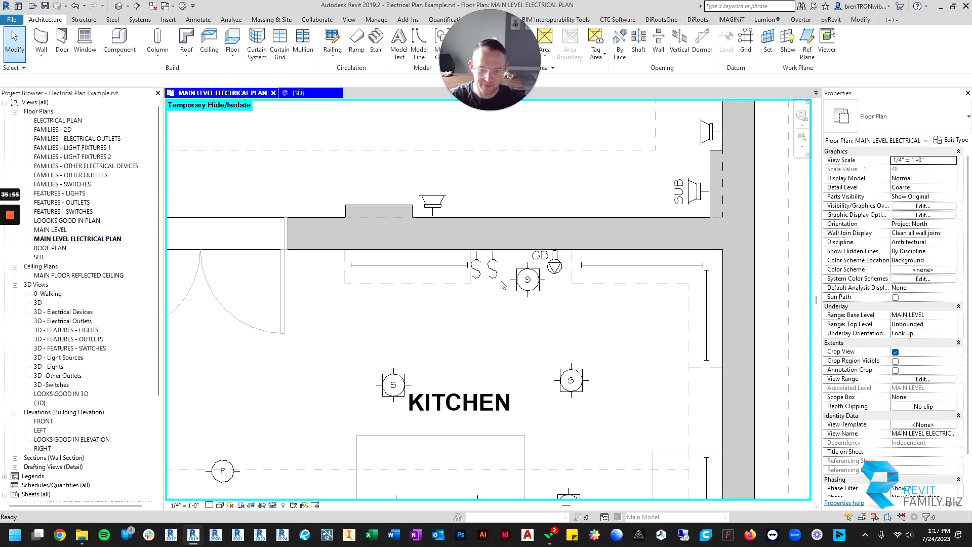
pyautogui.scroll(-3, 530, 213)
pyautogui.scroll(-2, 528, 211)
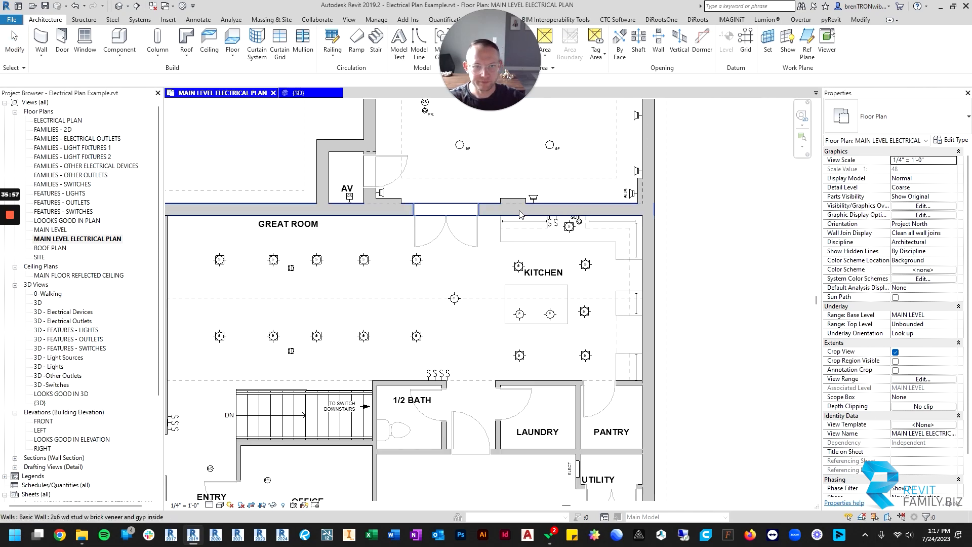
# - Place a copy of the 1/2 BATH wall's switch device between the double doors and kitchen cabinet, and set its Number of Switches to 1
pyautogui.moveTo(528, 212); pyautogui.dragTo(566, 213, button='middle')
pyautogui.scroll(3, 588, 313)
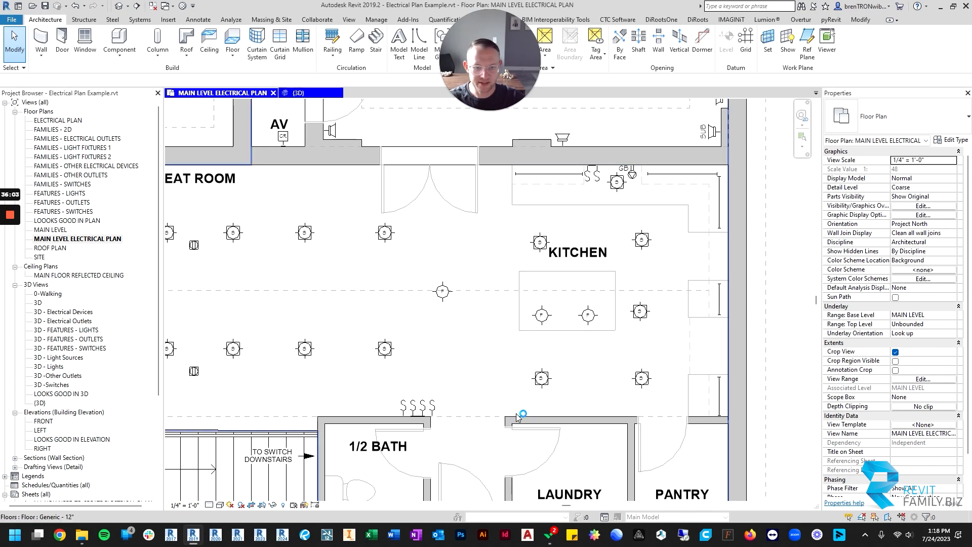
pyautogui.click(427, 413)
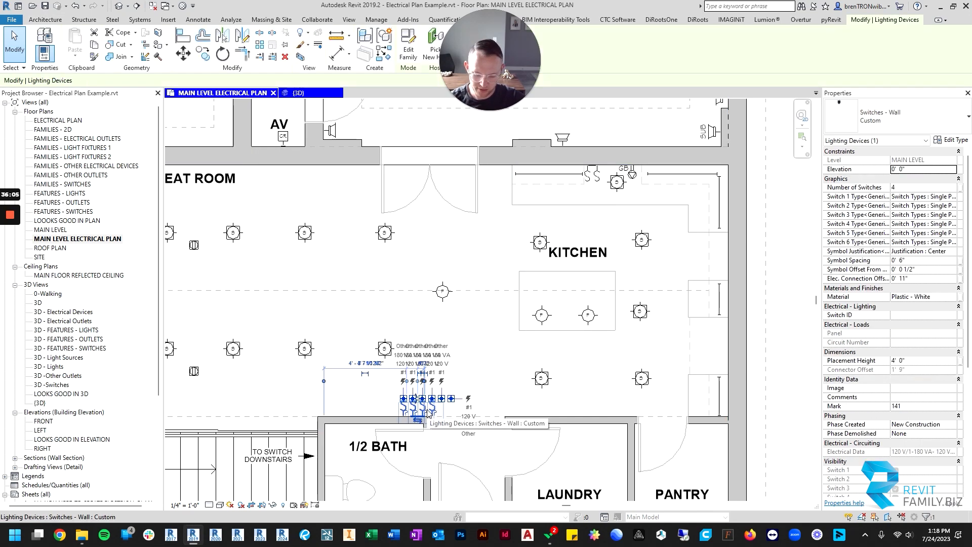
pyautogui.press('c')
pyautogui.press('s')
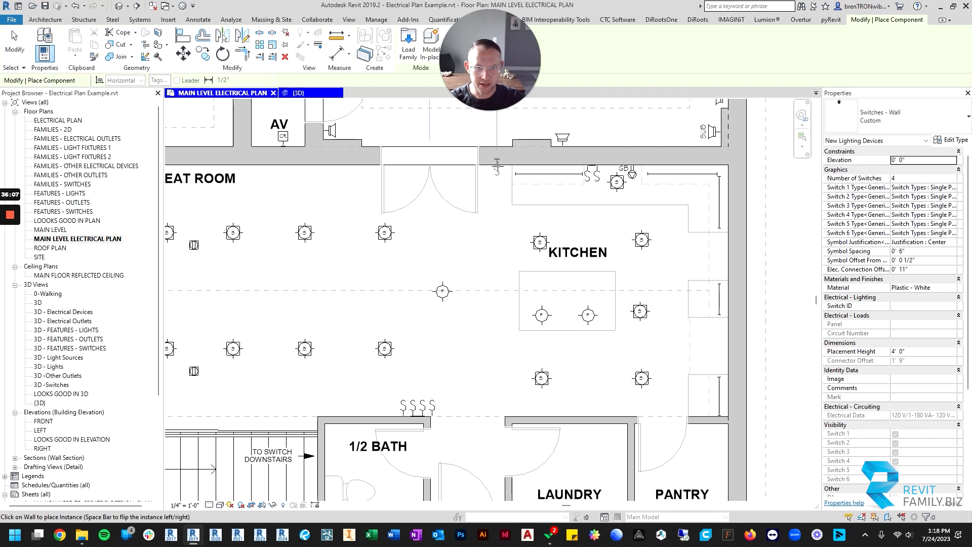
pyautogui.click(497, 166)
pyautogui.press('Escape')
pyautogui.press('Escape')
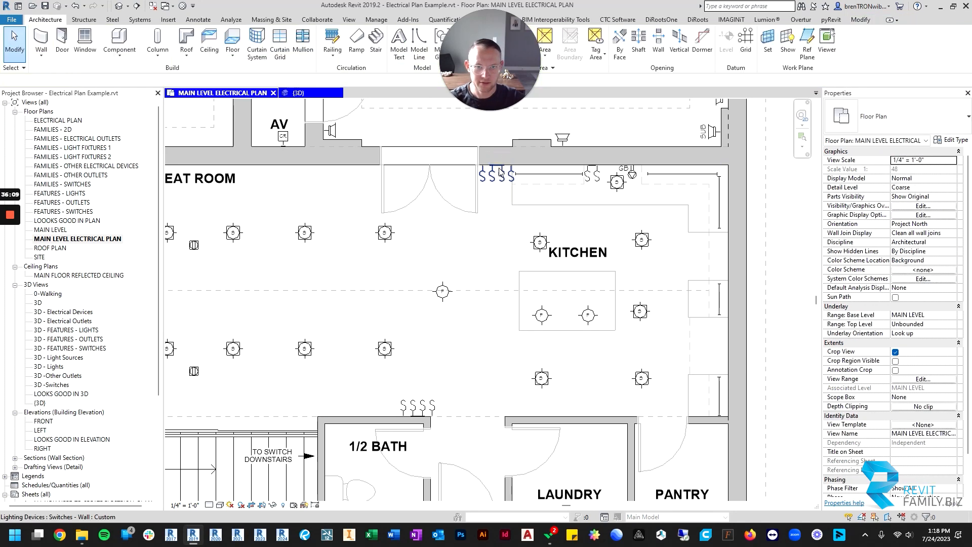
pyautogui.click(954, 188)
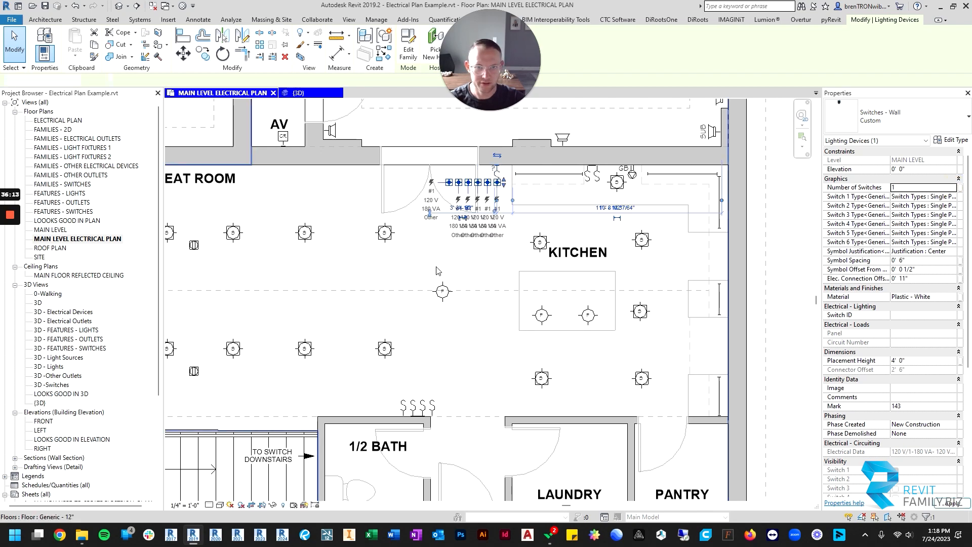
pyautogui.press('Escape')
pyautogui.scroll(-3, 425, 278)
pyautogui.moveTo(425, 278); pyautogui.dragTo(577, 272, button='middle')
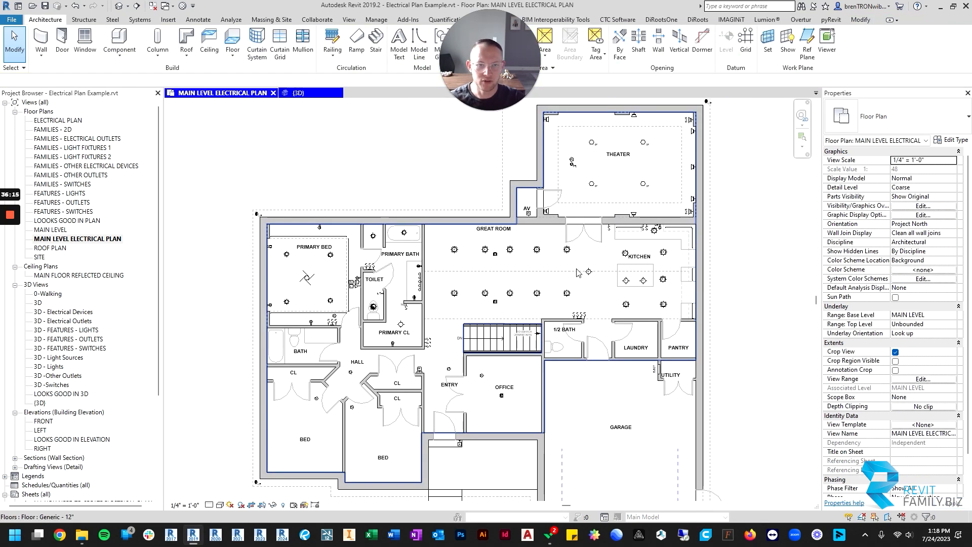
pyautogui.scroll(3, 282, 293)
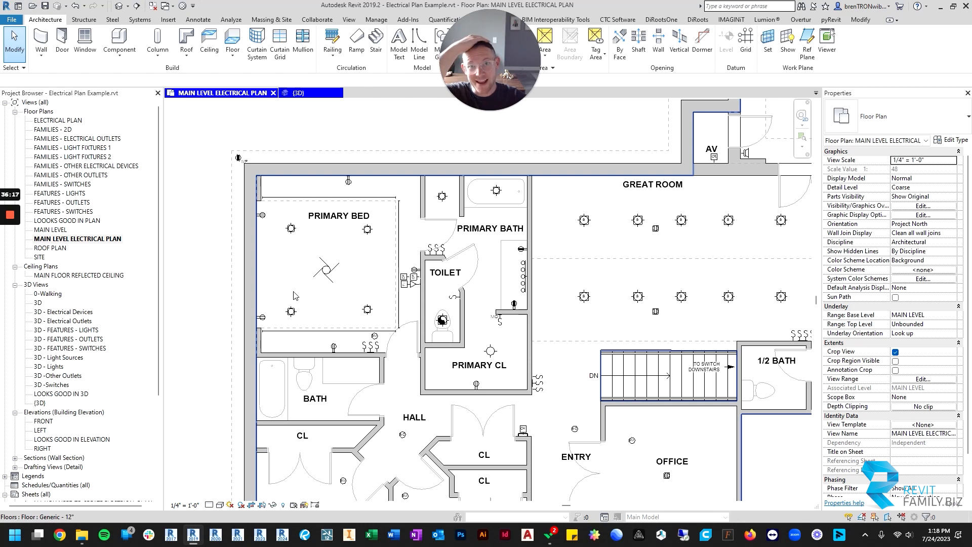
pyautogui.moveTo(295, 295); pyautogui.dragTo(359, 323, button='middle')
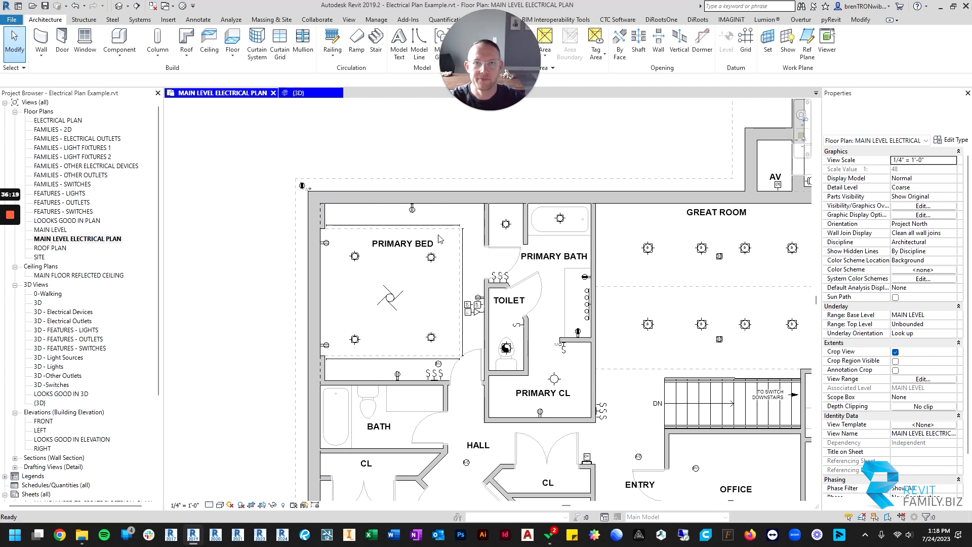
pyautogui.moveTo(544, 44); pyautogui.dragTo(478, 56)
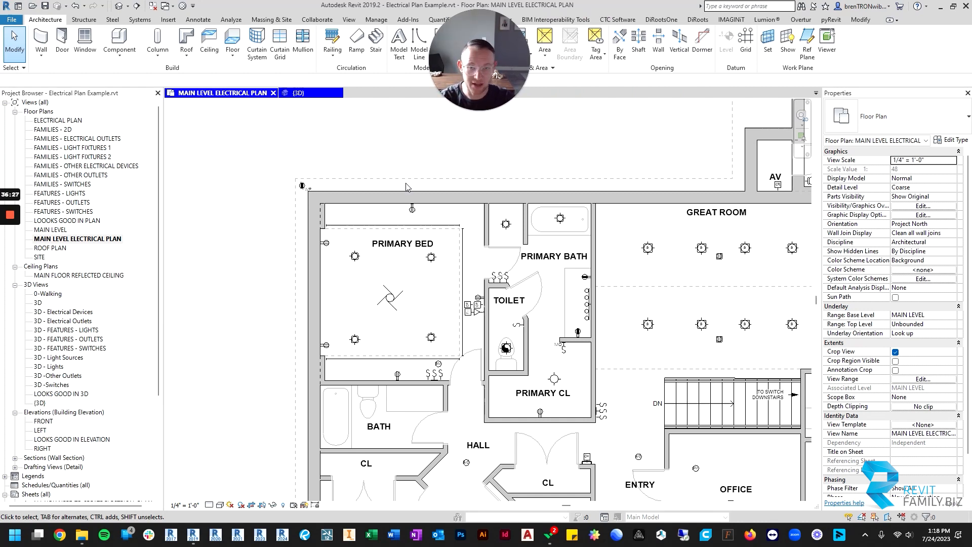
pyautogui.moveTo(481, 54); pyautogui.dragTo(563, 58)
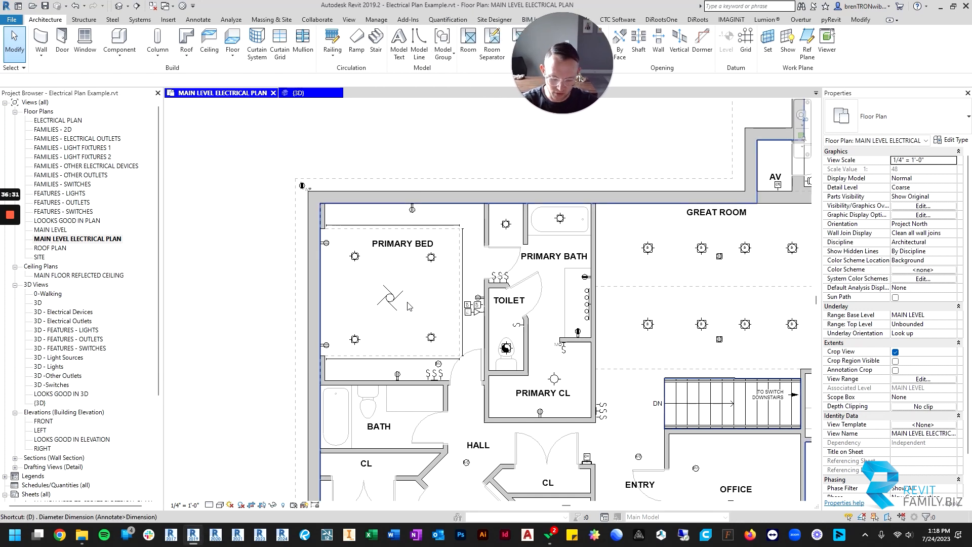
# - Draw a start-end-radius detail arc from the first switch of the primary bedroom's three-switch device to the lower-left recessed light
pyautogui.press('d')
pyautogui.press('l')
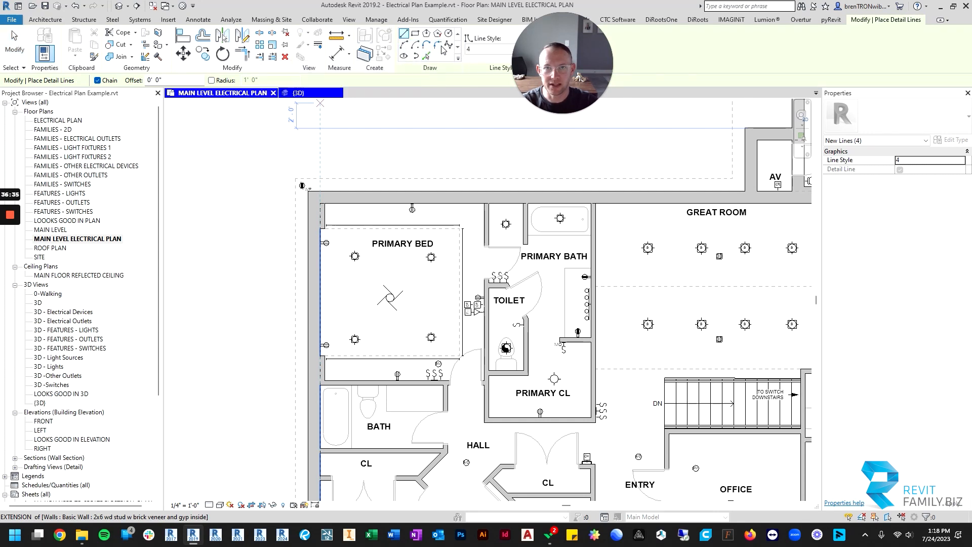
pyautogui.click(447, 45)
pyautogui.moveTo(400, 359); pyautogui.dragTo(420, 319, button='middle')
pyautogui.click(404, 45)
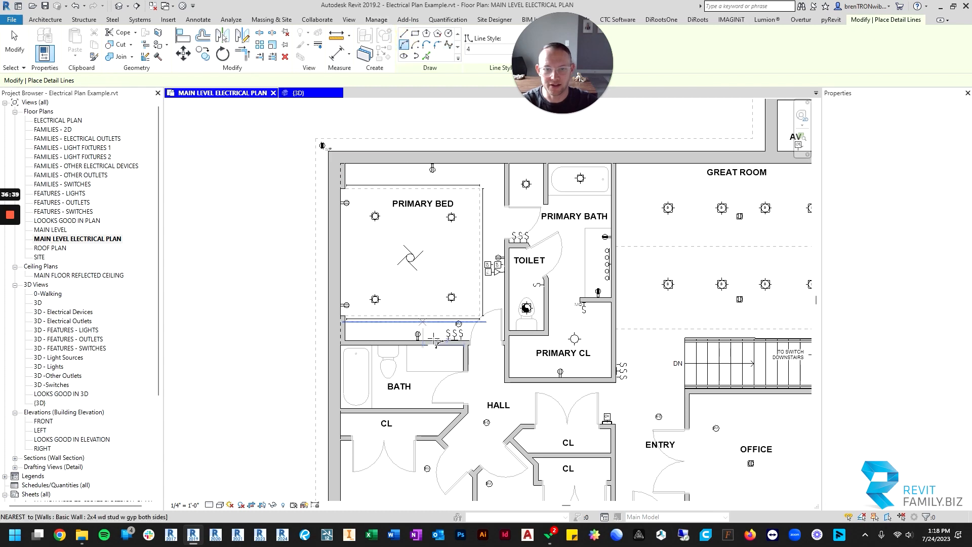
pyautogui.scroll(5, 436, 336)
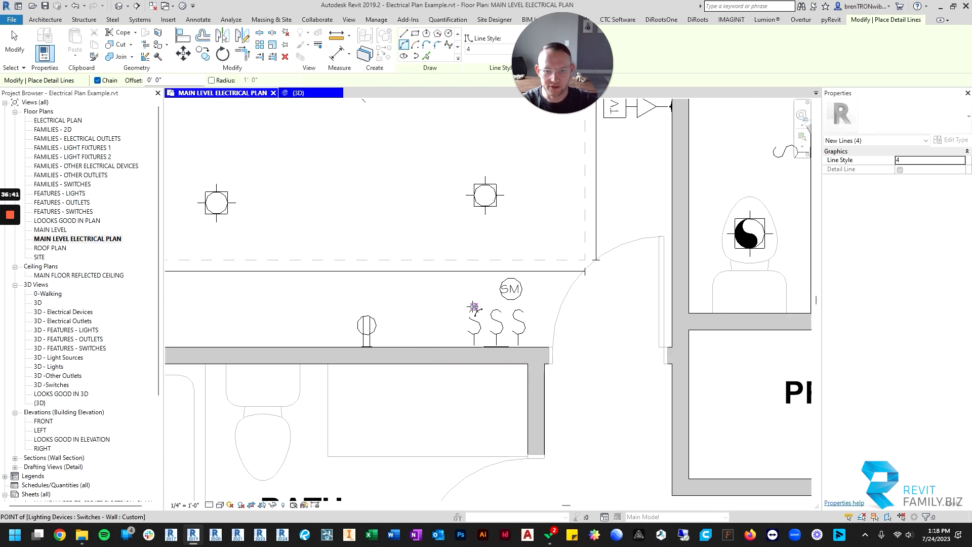
pyautogui.click(474, 306)
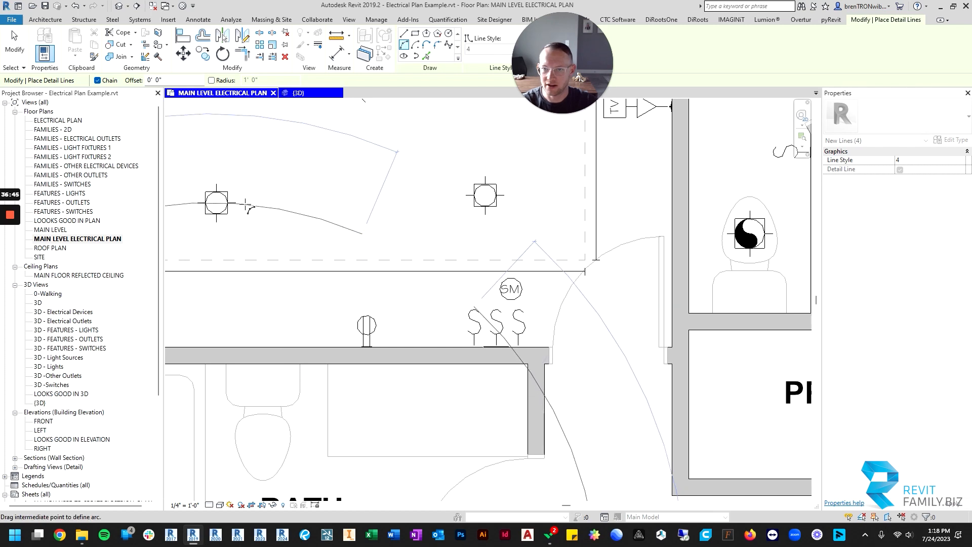
pyautogui.press('Escape')
pyautogui.press('Escape')
pyautogui.click(474, 307)
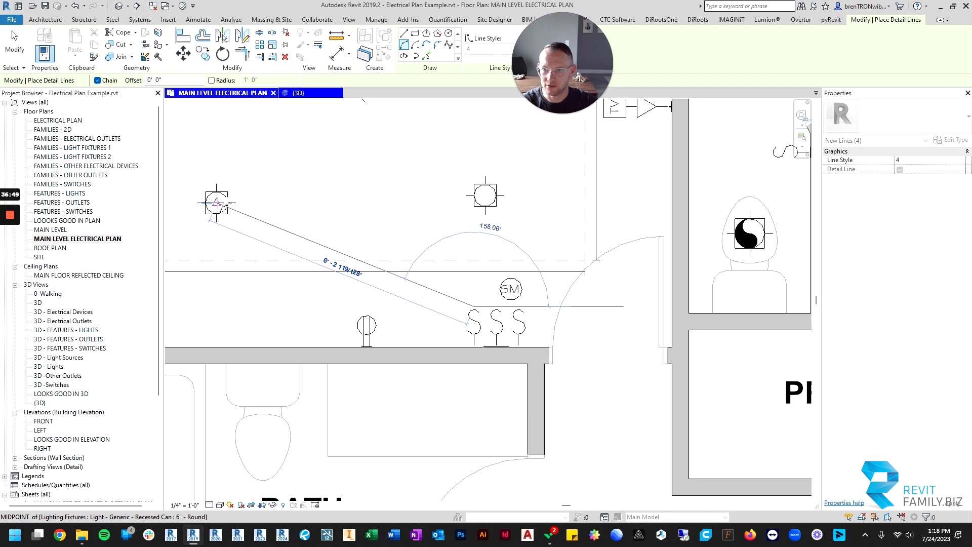
pyautogui.scroll(2, 228, 205)
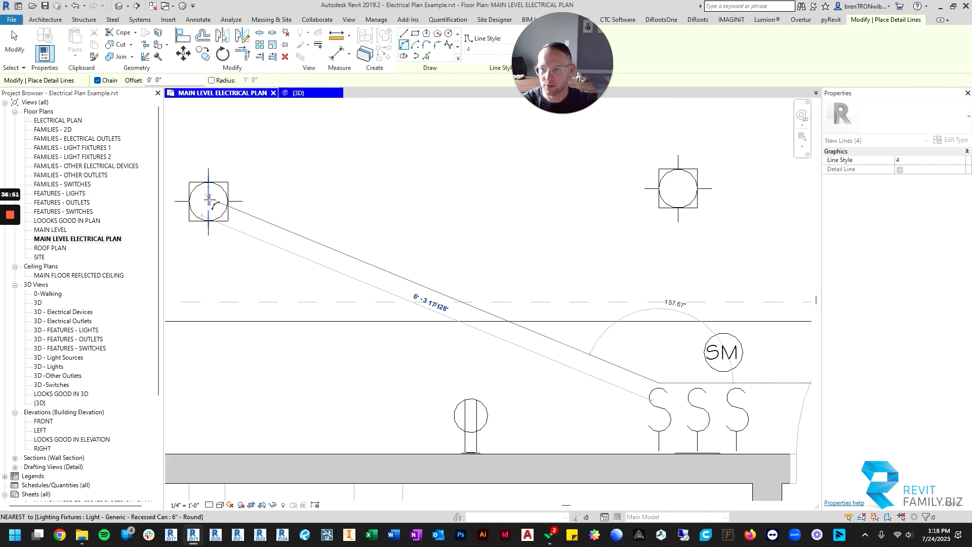
pyautogui.click(210, 201)
pyautogui.scroll(-3, 210, 202)
pyautogui.click(381, 228)
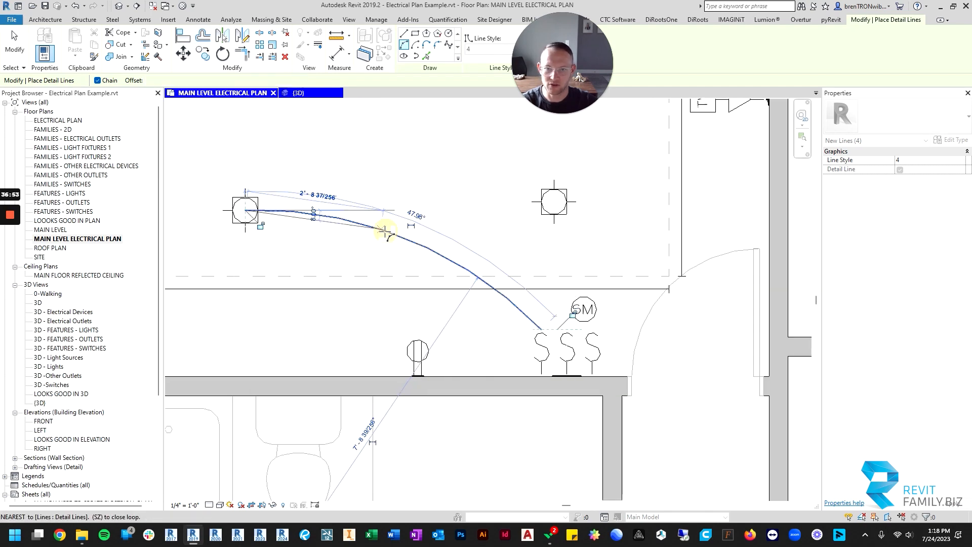
pyautogui.press('Escape')
pyautogui.press('Escape')
pyautogui.scroll(-3, 349, 243)
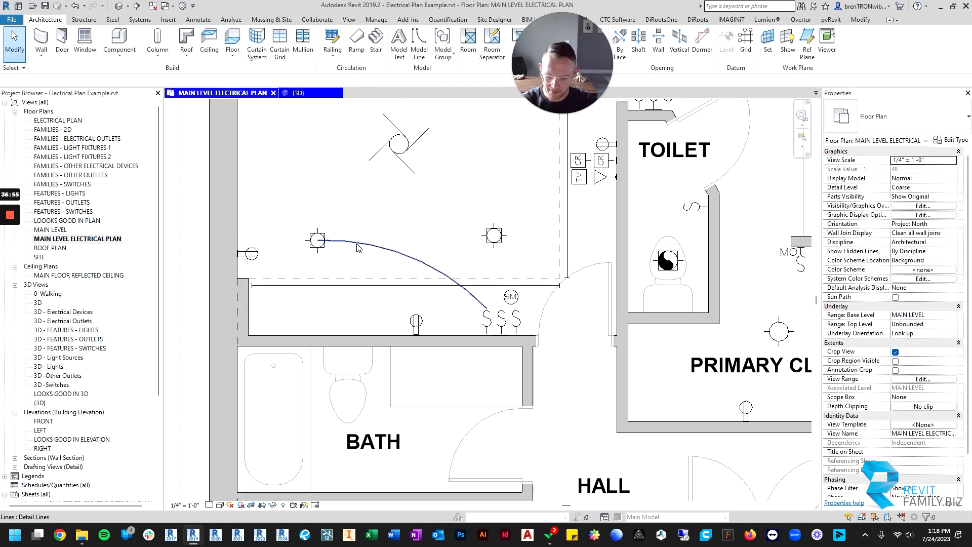
# - Draw a detail arc bulging upward from the primary bedroom's lower-left recessed light to its lower-right recessed light
pyautogui.press('d')
pyautogui.press('l')
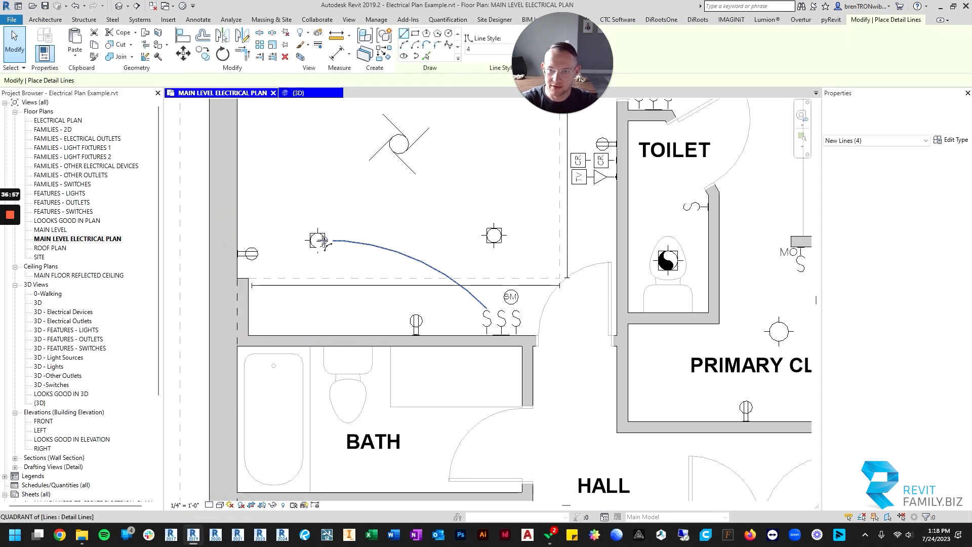
pyautogui.click(317, 240)
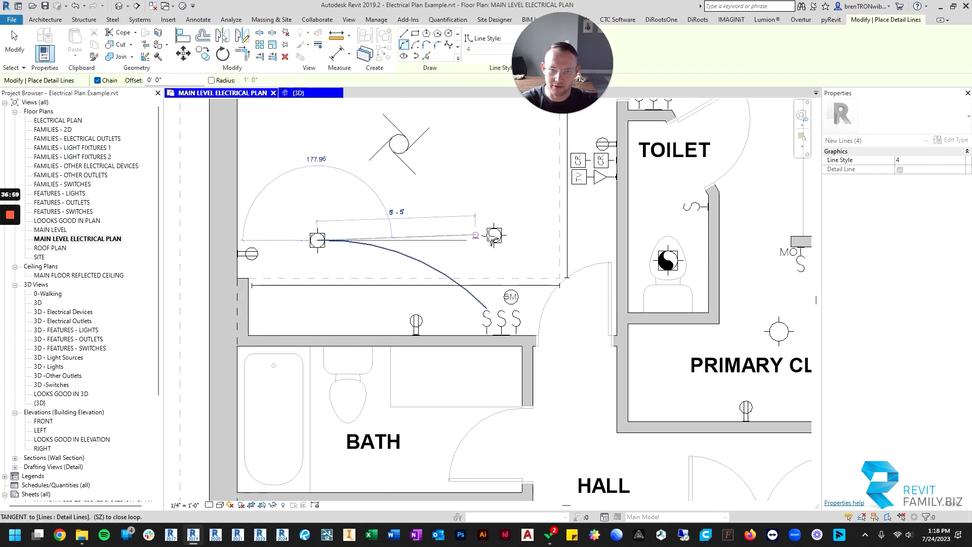
pyautogui.scroll(4, 494, 236)
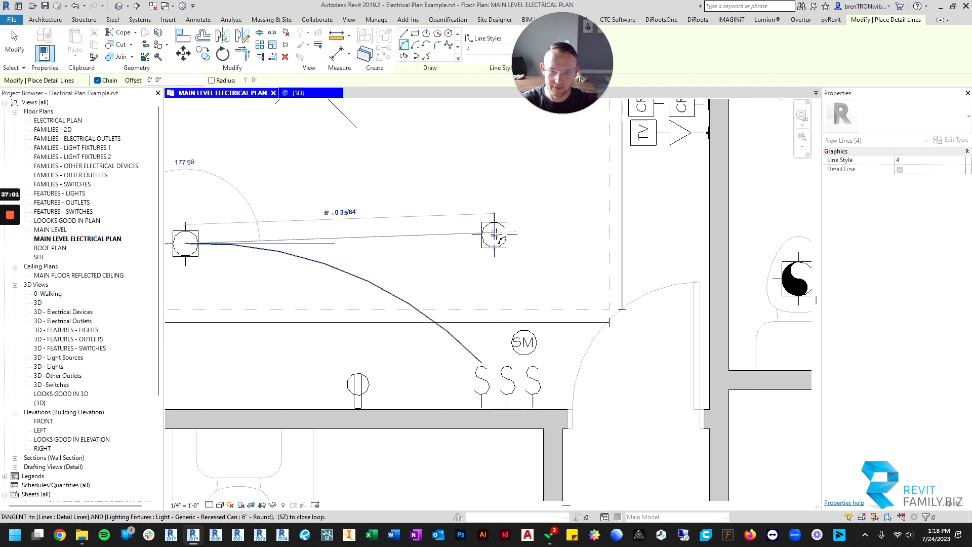
pyautogui.click(495, 234)
pyautogui.scroll(-3, 363, 230)
pyautogui.click(355, 215)
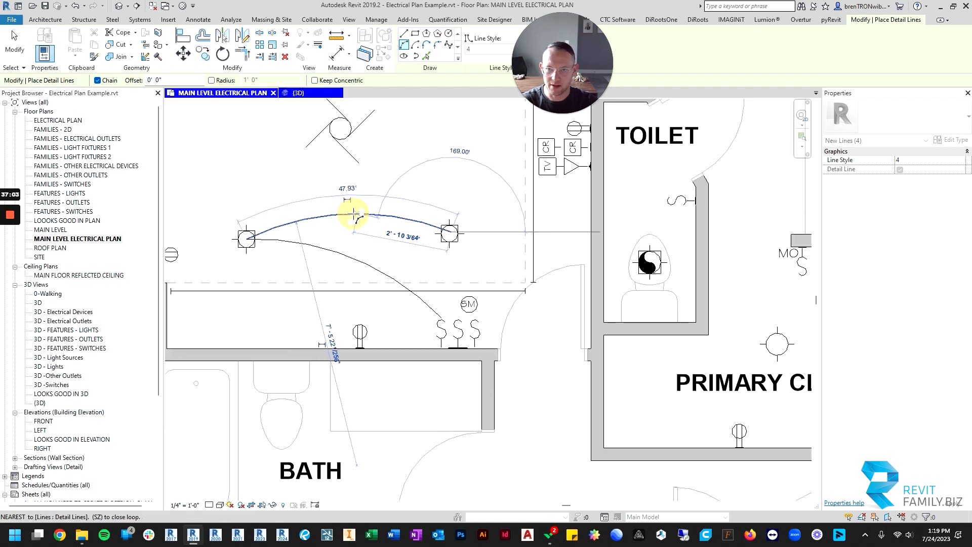
# - Continue the chain with detail arcs from the lower-right recessed light to the upper-right one and across to the upper-left one
pyautogui.scroll(-2, 430, 192)
pyautogui.moveTo(438, 147); pyautogui.dragTo(450, 224, button='middle')
pyautogui.scroll(2, 448, 172)
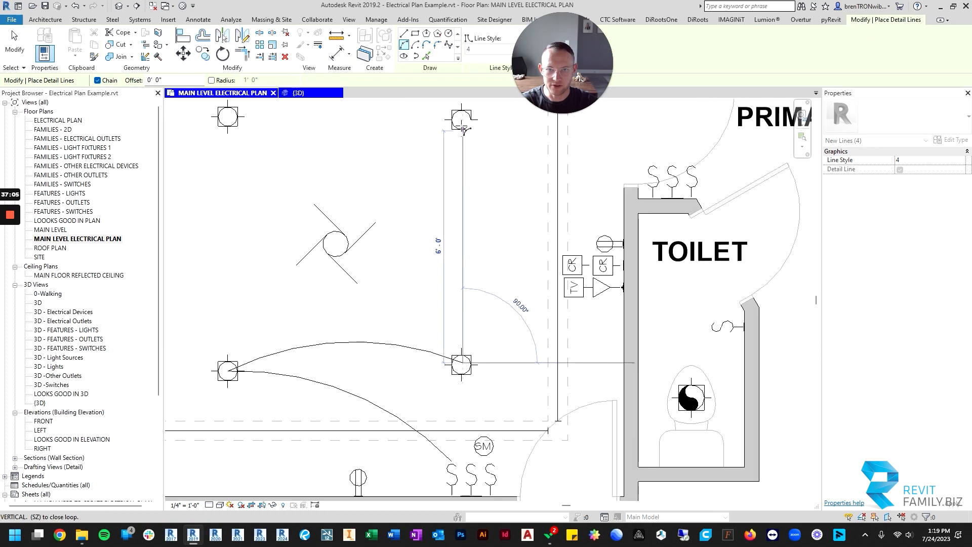
pyautogui.click(461, 120)
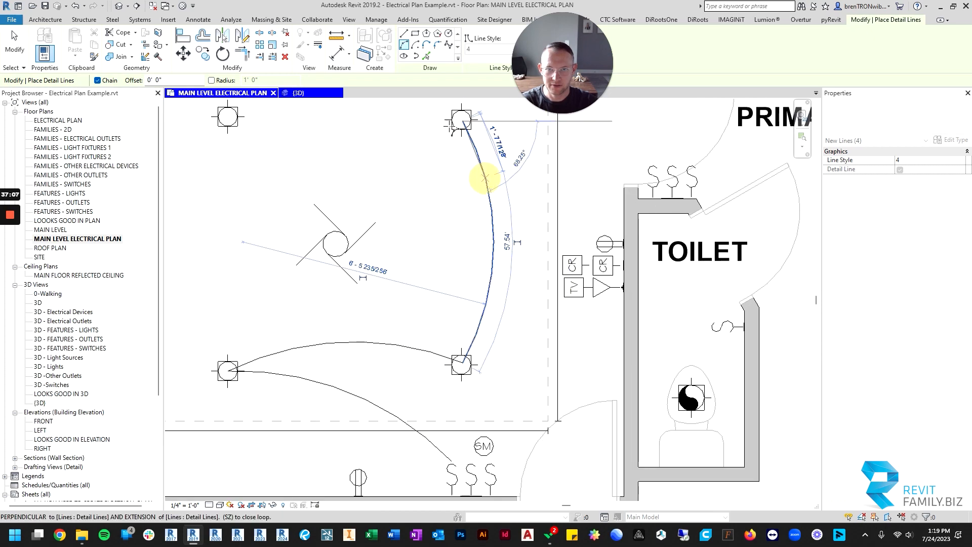
pyautogui.click(483, 175)
pyautogui.click(229, 118)
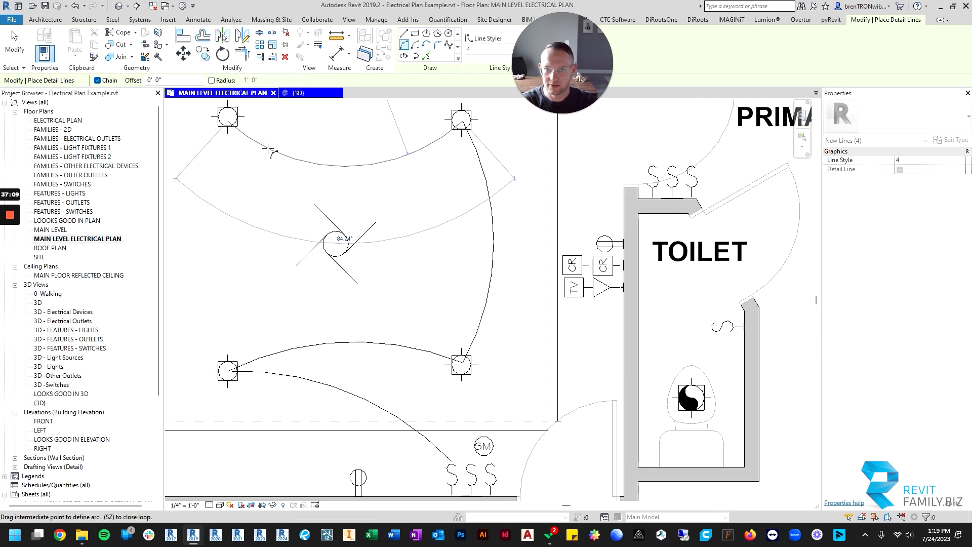
pyautogui.scroll(-3, 364, 202)
pyautogui.click(375, 213)
pyautogui.press('Escape')
pyautogui.press('Escape')
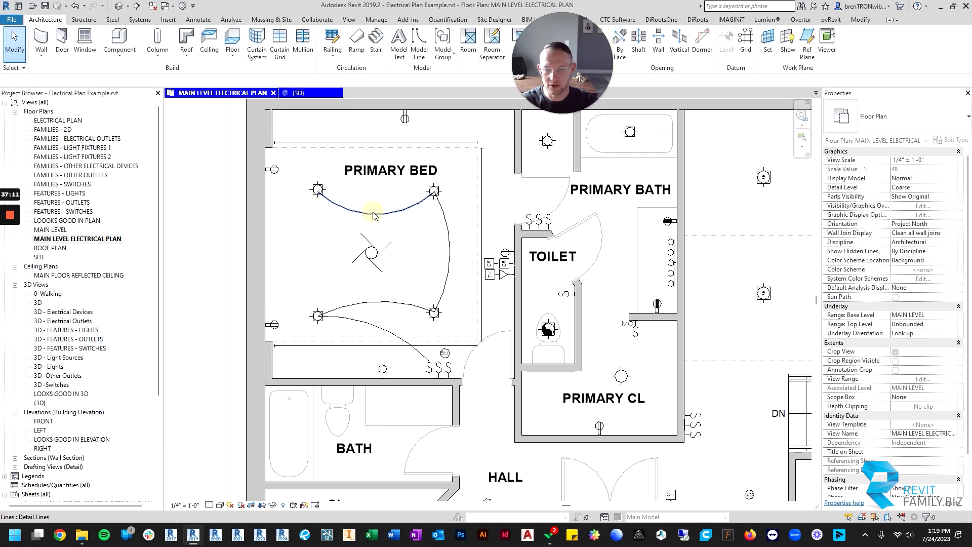
# - Change the line style of all the primary bedroom's detail arcs to 2 Hidden
pyautogui.click(449, 231)
pyautogui.click(390, 302)
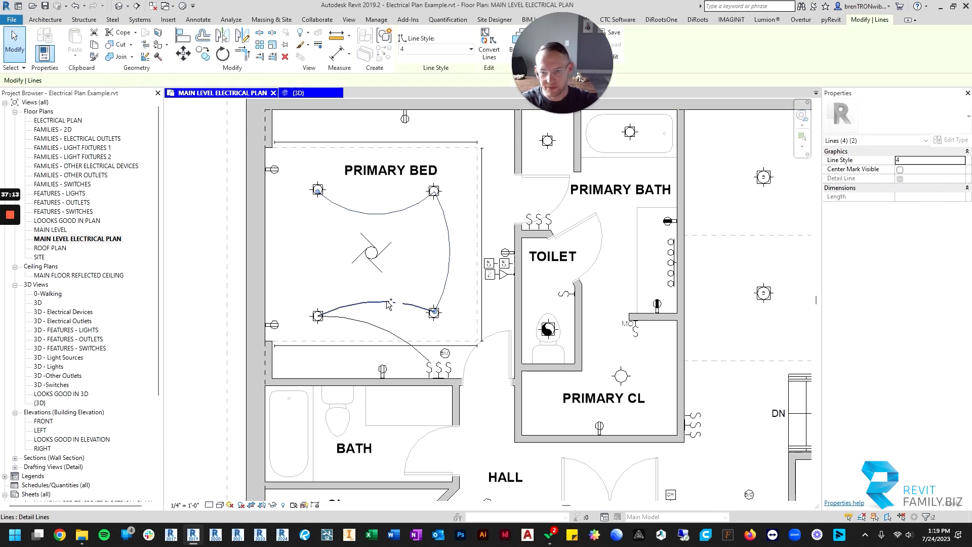
pyautogui.click(450, 51)
pyautogui.click(452, 52)
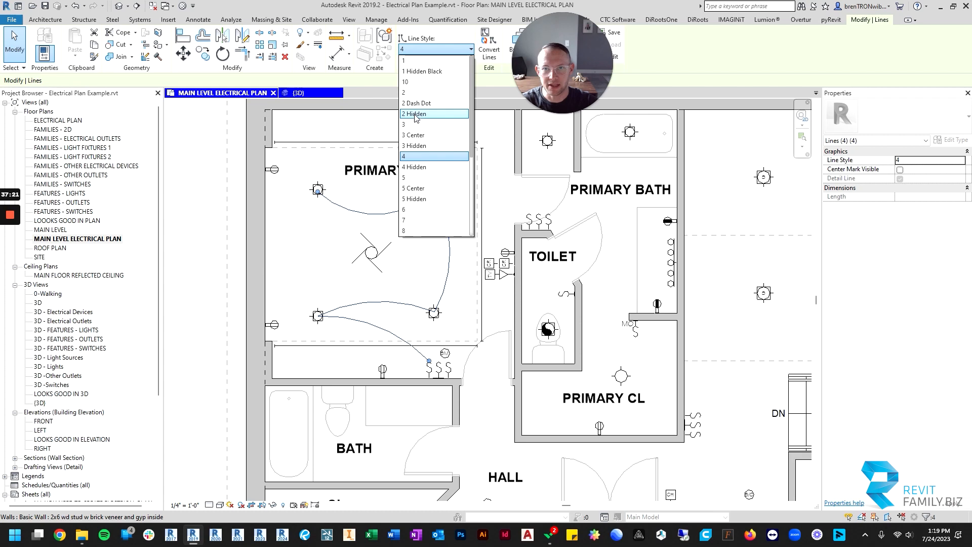
pyautogui.click(415, 116)
pyautogui.click(332, 235)
# - Align the primary bedroom's lower-left recessed light horizontally with the lower-right recessed light
pyautogui.moveTo(297, 272); pyautogui.dragTo(383, 247, button='middle')
pyautogui.scroll(3, 438, 296)
pyautogui.scroll(-4, 441, 296)
pyautogui.moveTo(487, 272); pyautogui.dragTo(418, 286, button='middle')
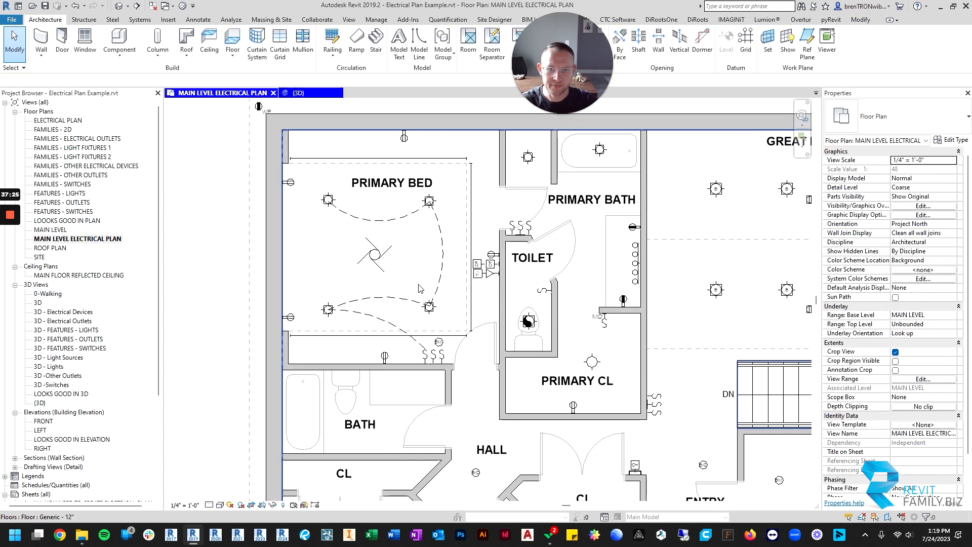
pyautogui.scroll(2, 335, 305)
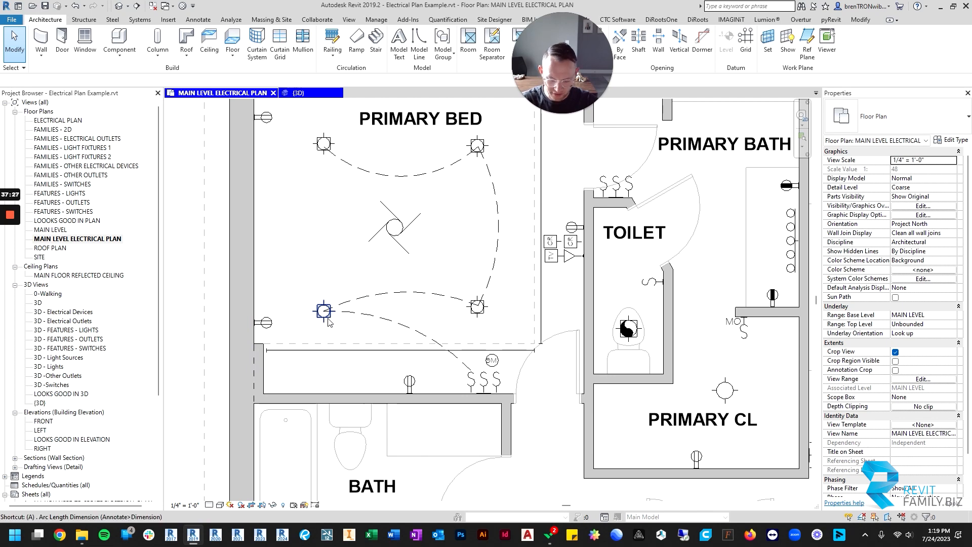
pyautogui.press('a')
pyautogui.press('l')
pyautogui.scroll(2, 411, 315)
pyautogui.click(504, 305)
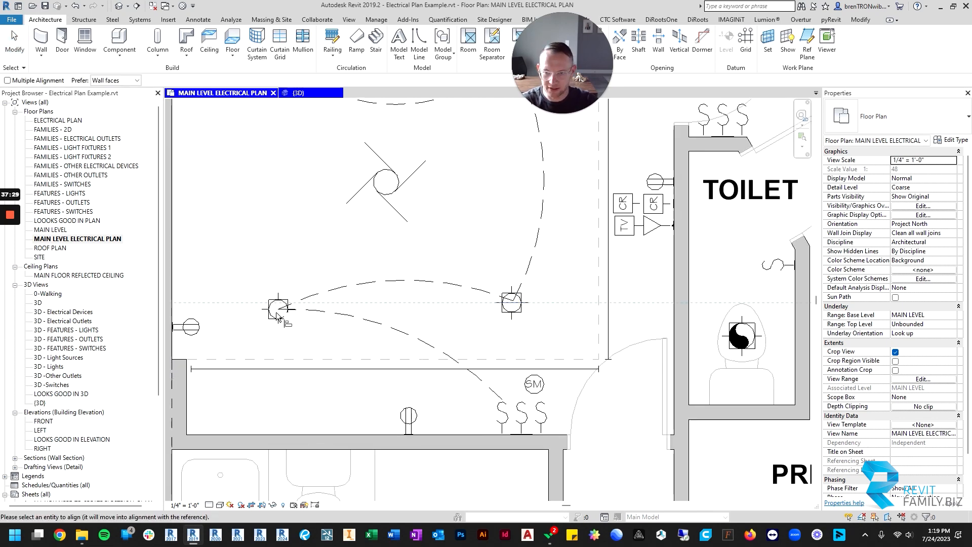
pyautogui.click(270, 312)
pyautogui.scroll(-2, 276, 307)
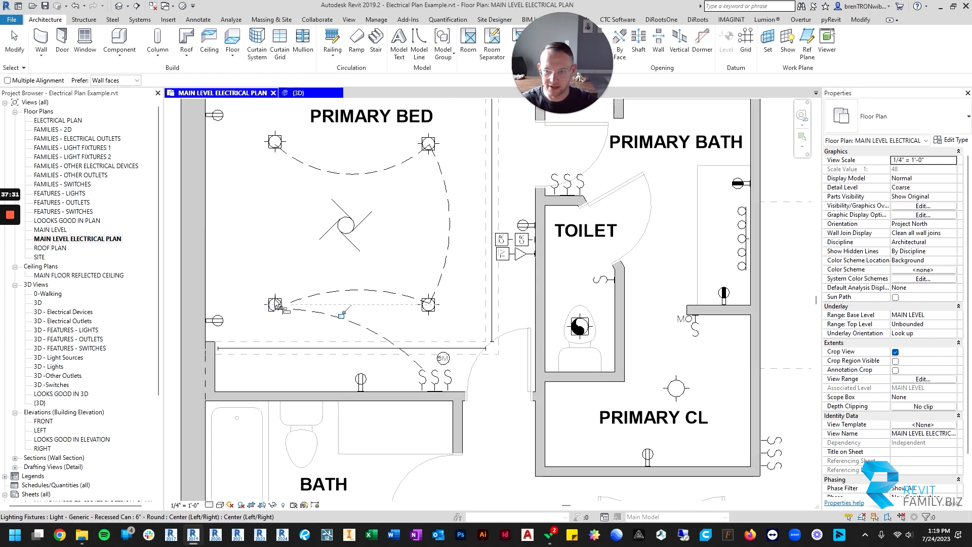
# - Align the primary bedroom's upper-left light vertically with the lower-left one, and square up the upper and lower light pairs horizontally
pyautogui.click(277, 302)
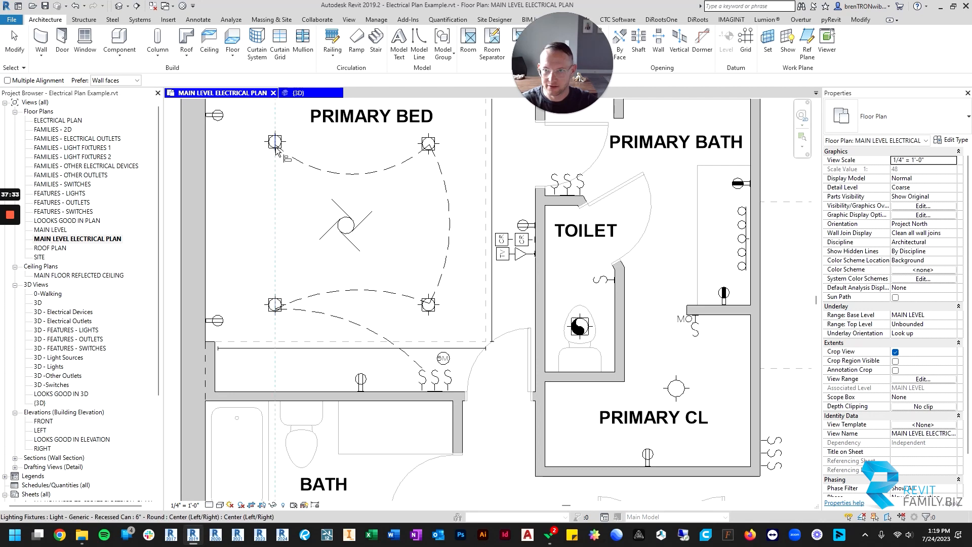
pyautogui.click(276, 143)
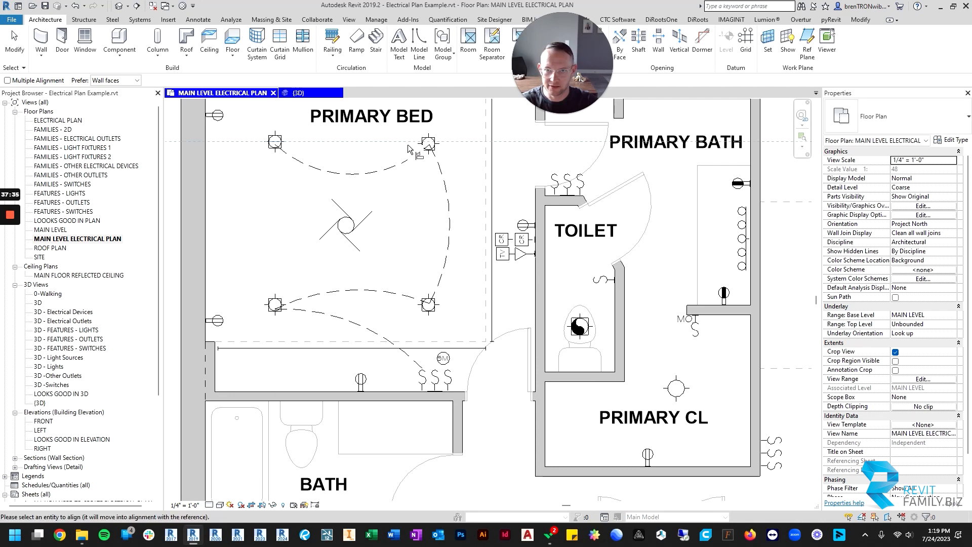
pyautogui.click(428, 144)
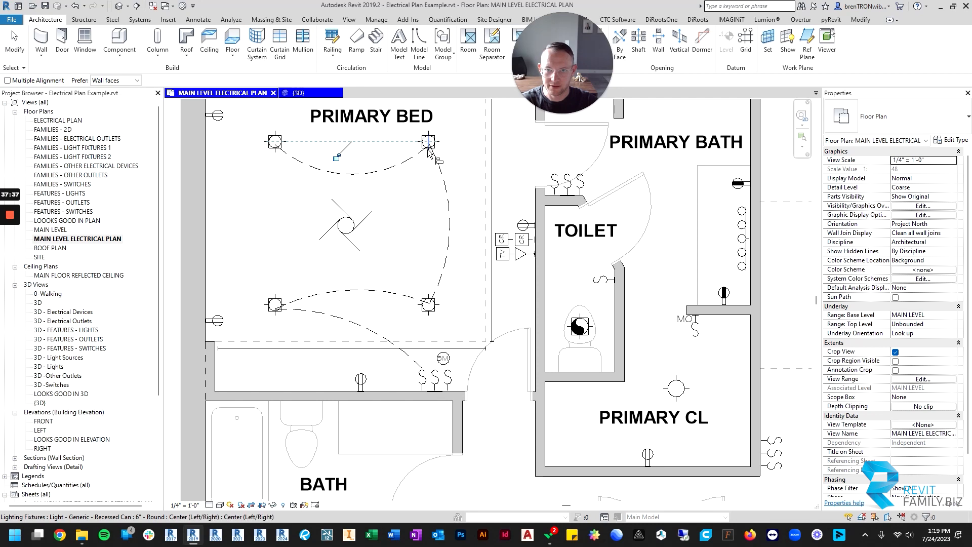
pyautogui.click(431, 311)
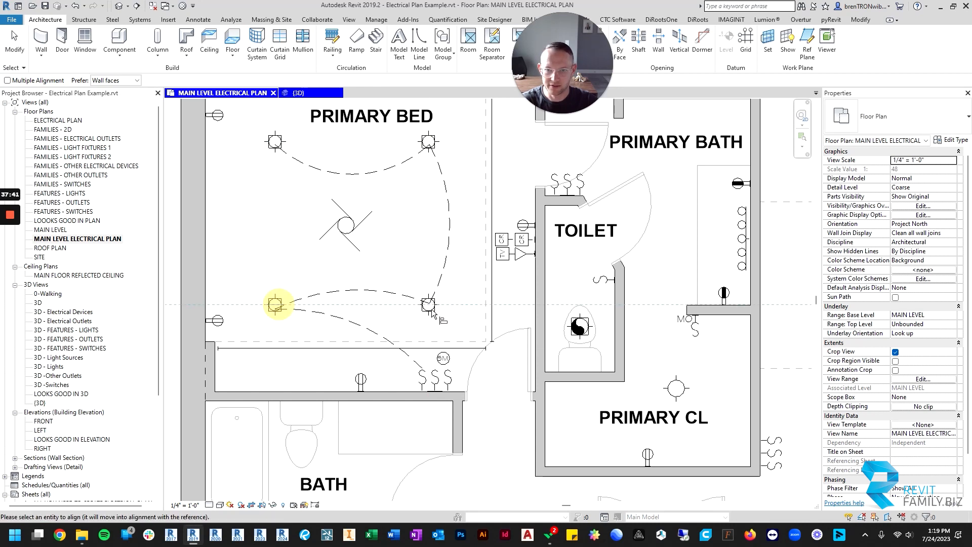
pyautogui.click(431, 306)
pyautogui.press('Escape')
pyautogui.press('Escape')
# - Move the primary bedroom's three-switch device along its wall closer to the door
pyautogui.click(430, 389)
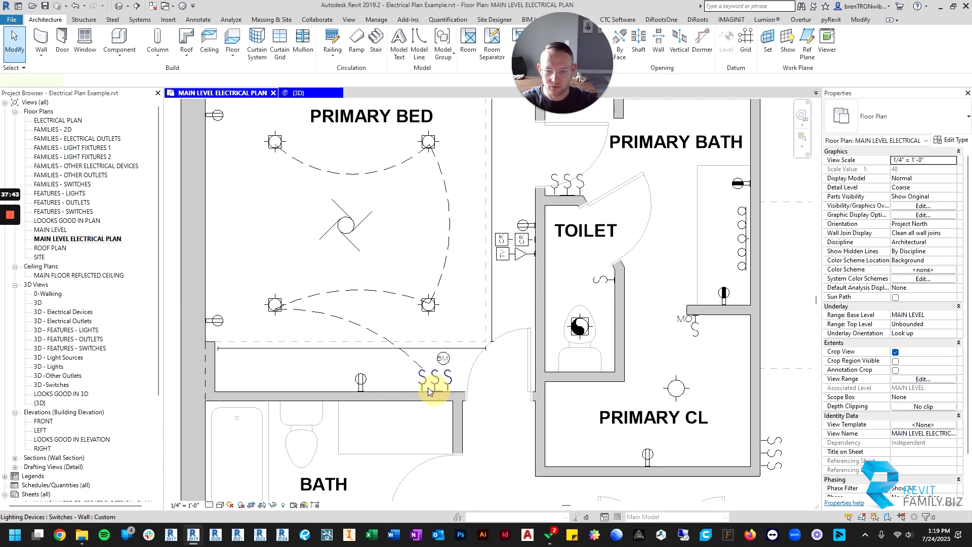
pyautogui.scroll(3, 430, 389)
pyautogui.moveTo(450, 391); pyautogui.dragTo(471, 394)
pyautogui.press('Escape')
pyautogui.scroll(-3, 432, 320)
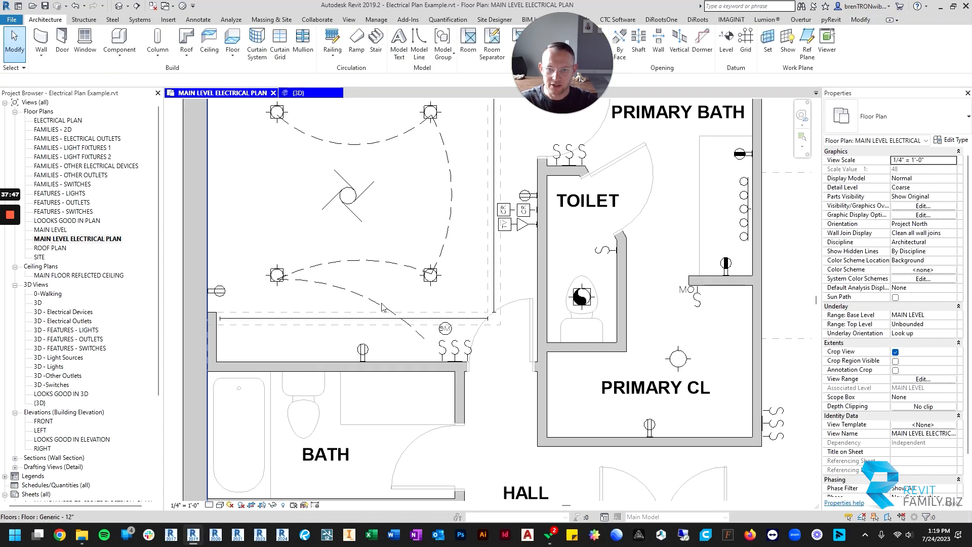
# - Try to stretch the switch arc's end to the moved switches, and delete that arc
pyautogui.click(372, 303)
pyautogui.press('Escape')
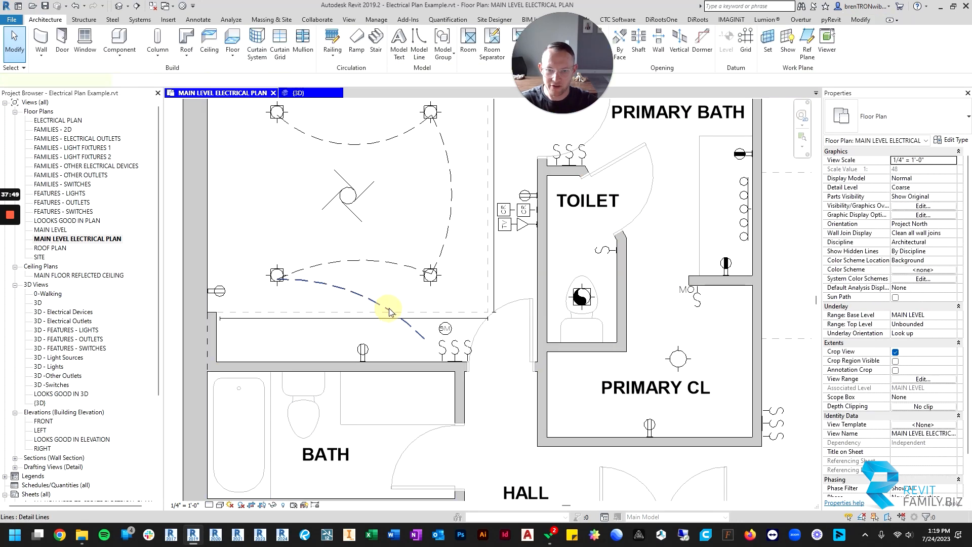
pyautogui.click(390, 312)
pyautogui.moveTo(425, 338); pyautogui.dragTo(418, 318)
pyautogui.press('Escape')
pyautogui.click(344, 291)
pyautogui.press('Delete')
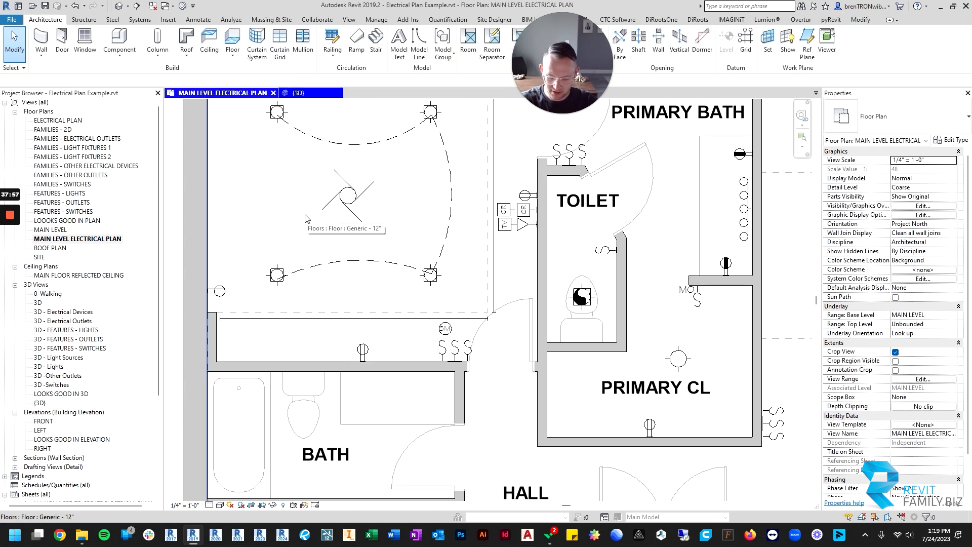
# - Draw a straight detail line from the primary bedroom's lower-left recessed light to the first switch of the three-switch device
pyautogui.press('d')
pyautogui.press('l')
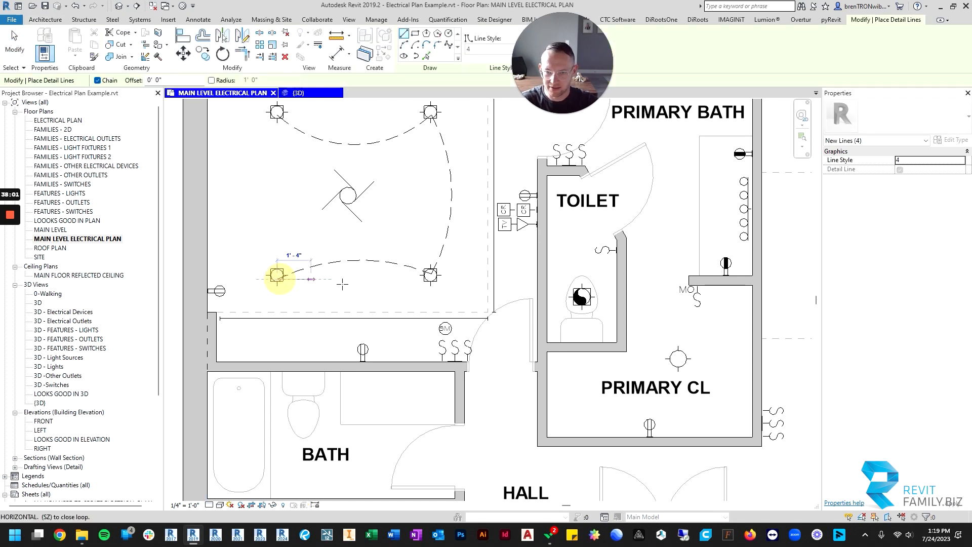
pyautogui.click(277, 275)
pyautogui.click(443, 336)
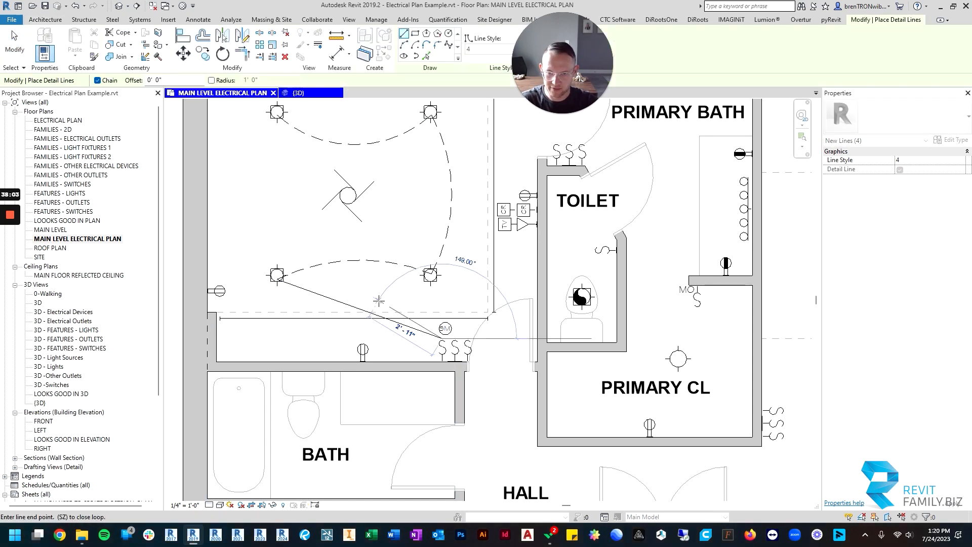
pyautogui.press('Escape')
pyautogui.press('Escape')
# - Set the line style of the straight detail line running from the lower-left recessed light to the switches to 2 Hidden
pyautogui.click(313, 290)
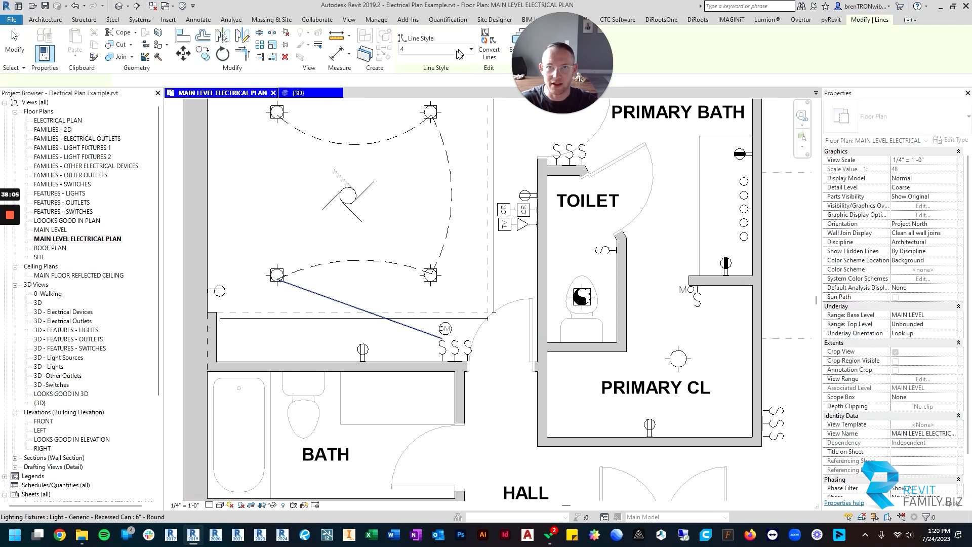
pyautogui.click(432, 52)
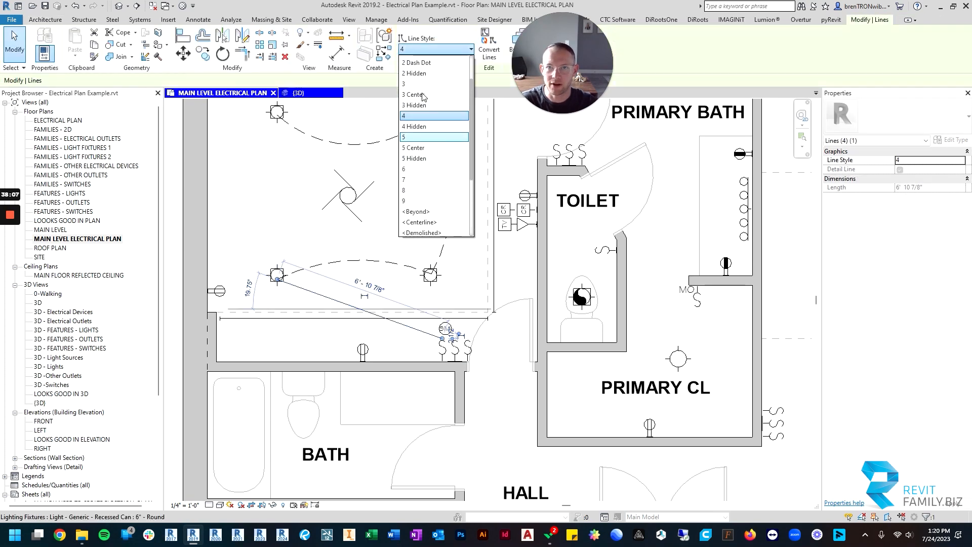
pyautogui.click(418, 114)
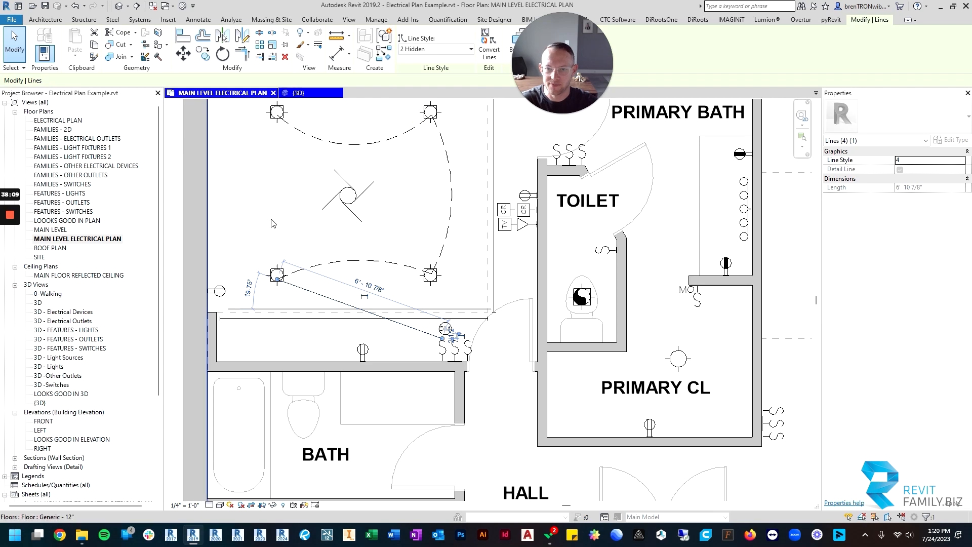
pyautogui.press('Escape')
pyautogui.scroll(-2, 319, 261)
pyautogui.moveTo(349, 263); pyautogui.dragTo(404, 278, button='middle')
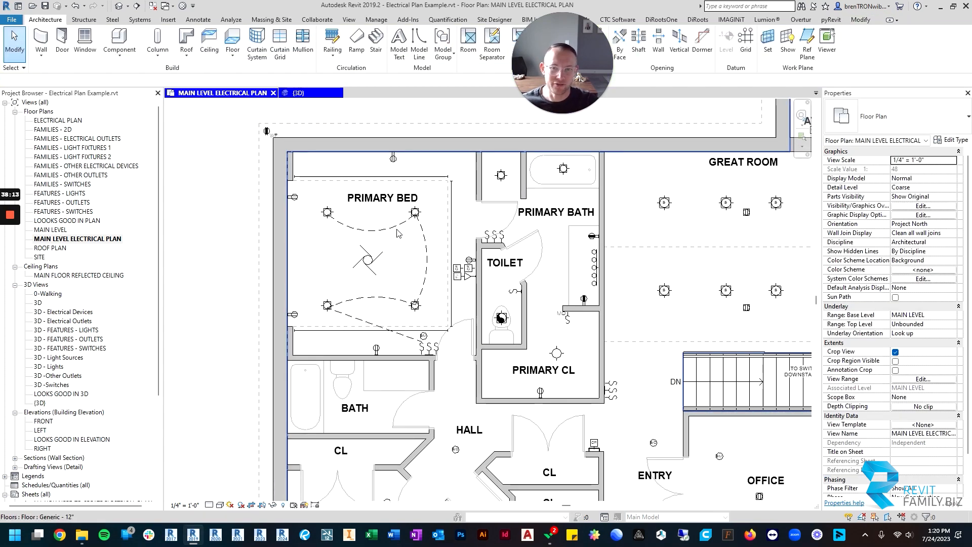
# - Delete the four dashed detail lines that connect the primary bedroom's recessed lights and three-switch device
pyautogui.click(433, 245)
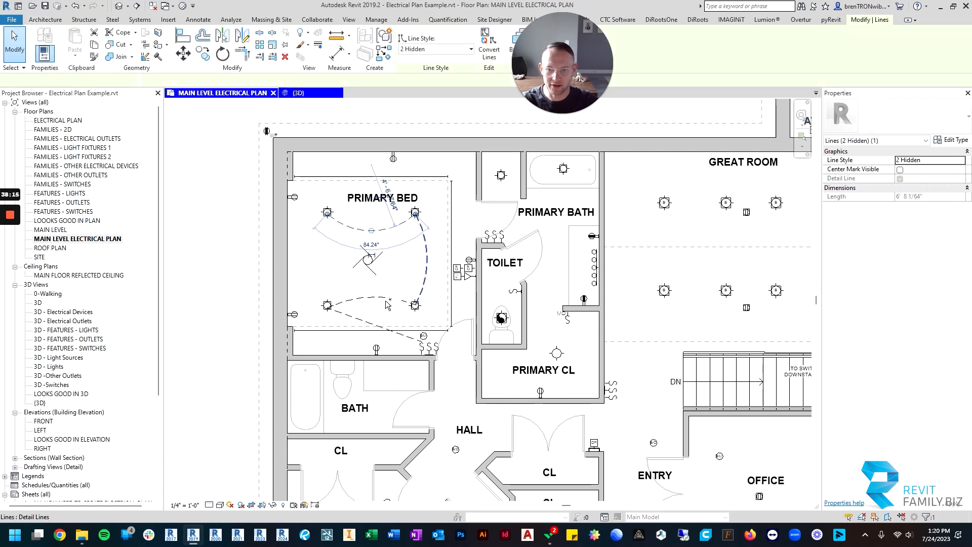
pyautogui.press('Delete')
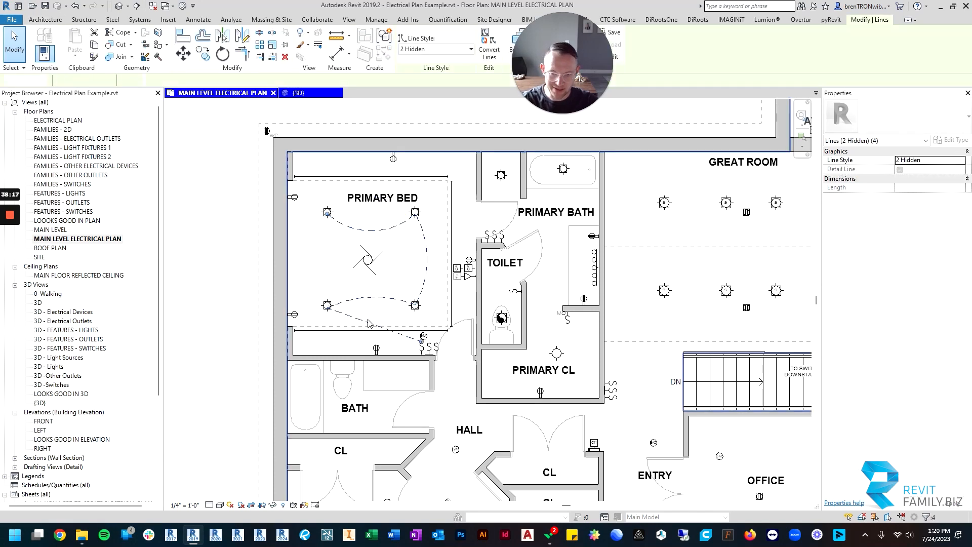
pyautogui.scroll(-2, 427, 292)
pyautogui.moveTo(427, 292); pyautogui.dragTo(384, 303, button='middle')
pyautogui.scroll(2, 318, 266)
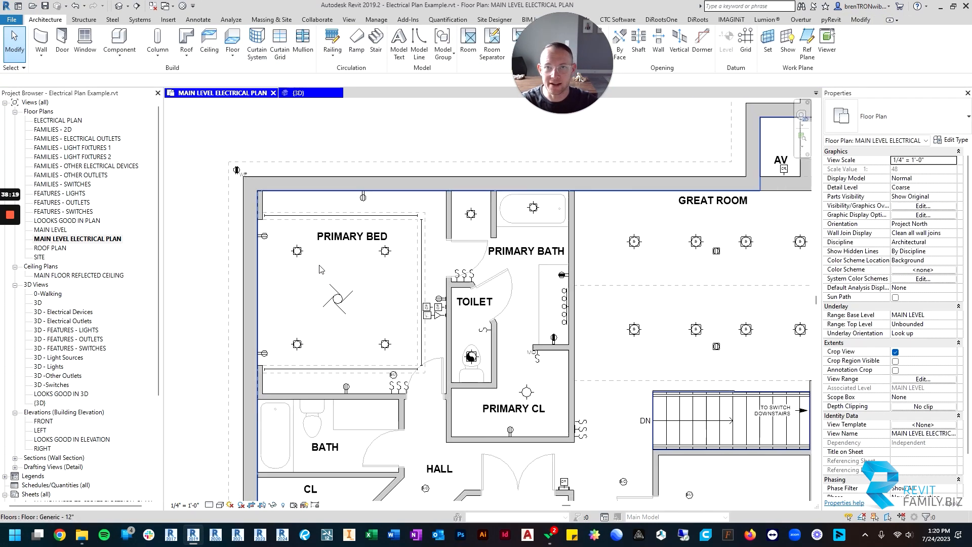
pyautogui.moveTo(573, 52); pyautogui.dragTo(598, 44)
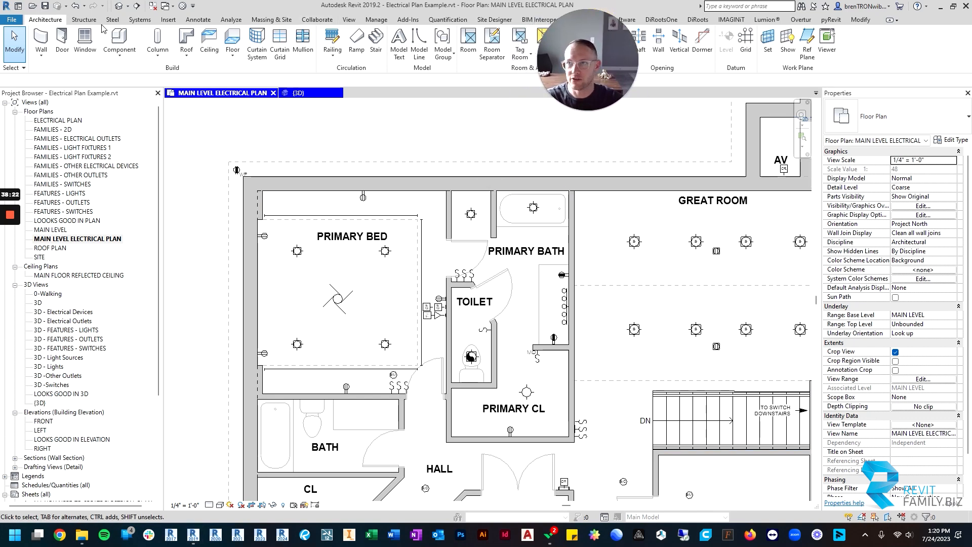
# - Start the arc Wire tool and examine the connection points of the primary bedroom's three-switch device and recessed lights
pyautogui.click(139, 20)
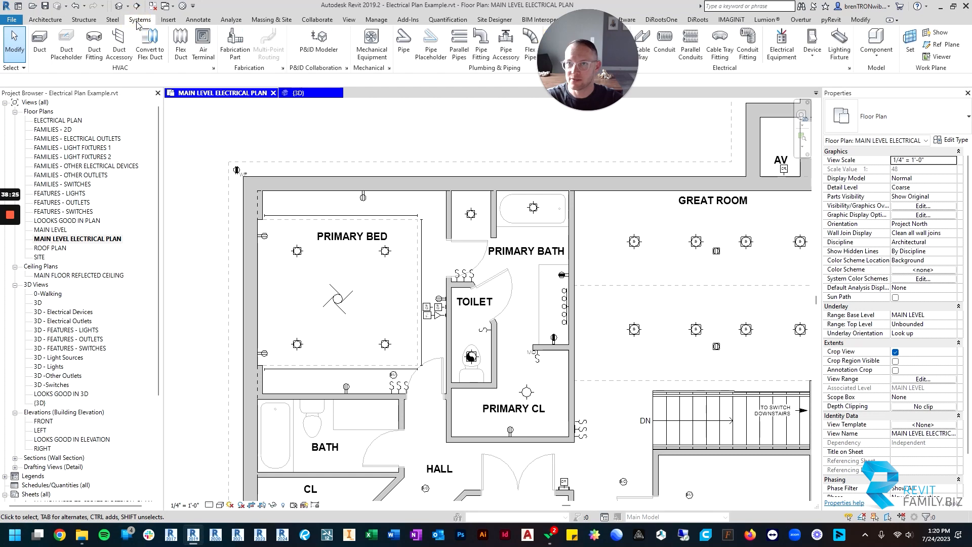
pyautogui.moveTo(552, 47); pyautogui.dragTo(448, 28)
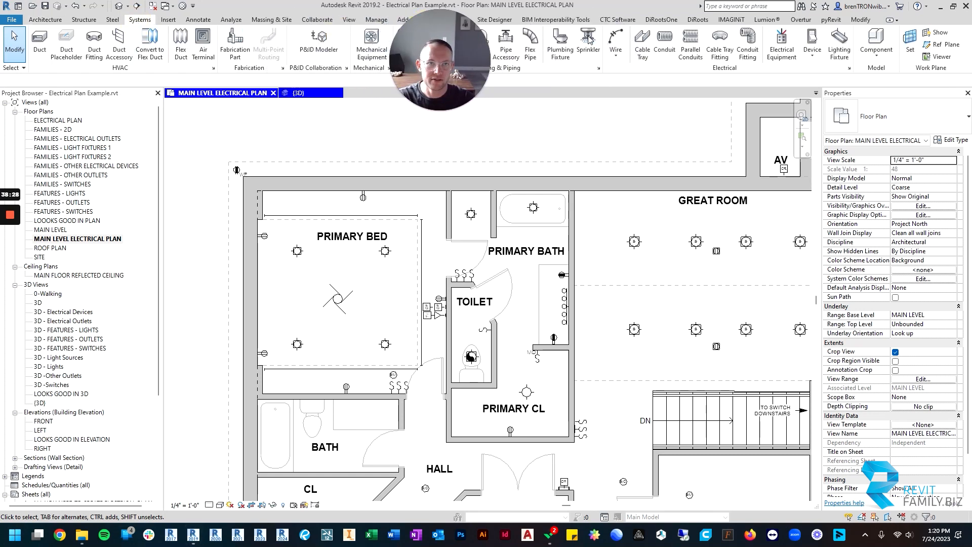
pyautogui.click(620, 43)
pyautogui.moveTo(478, 26); pyautogui.dragTo(523, 38)
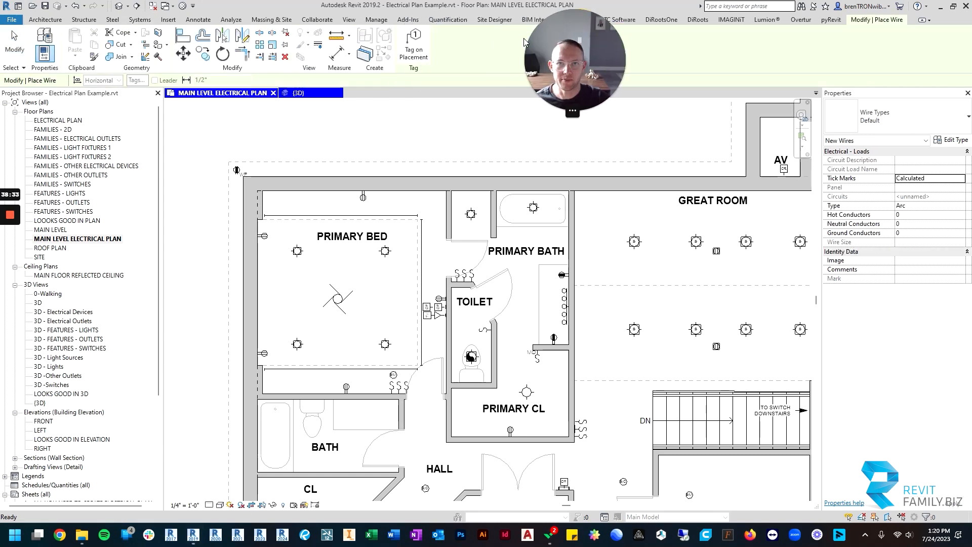
pyautogui.scroll(2, 338, 263)
pyautogui.scroll(-3, 338, 262)
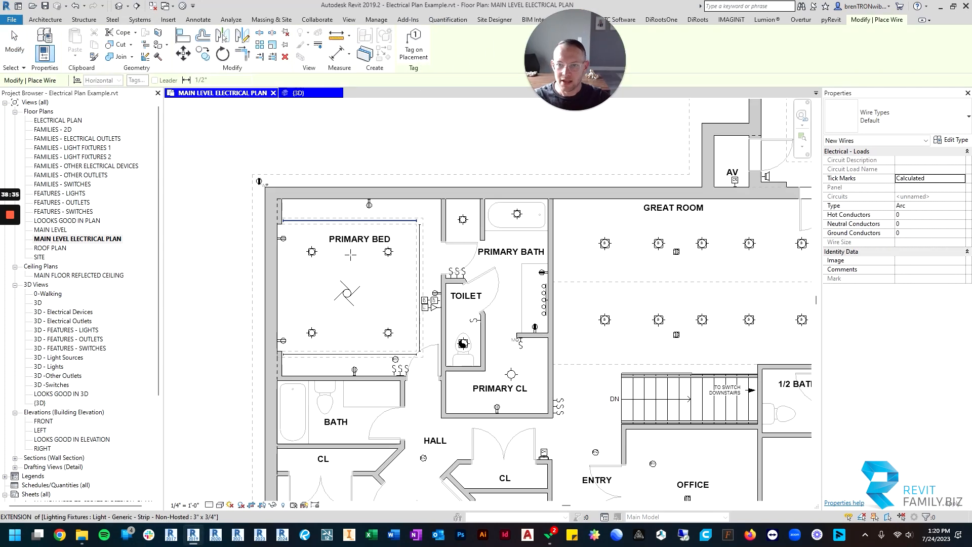
pyautogui.moveTo(356, 287); pyautogui.dragTo(400, 262, button='middle')
pyautogui.scroll(5, 413, 309)
pyautogui.scroll(-3, 391, 264)
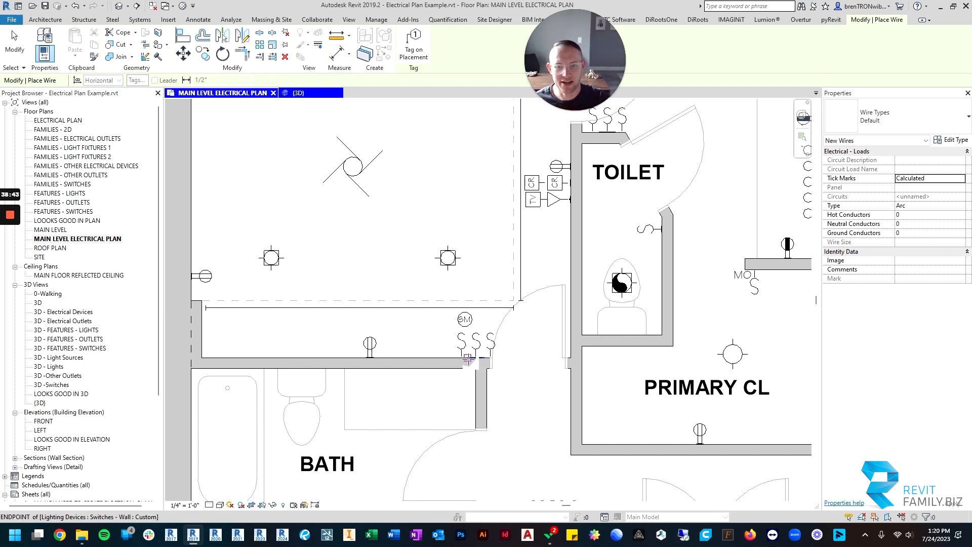
pyautogui.scroll(2, 441, 248)
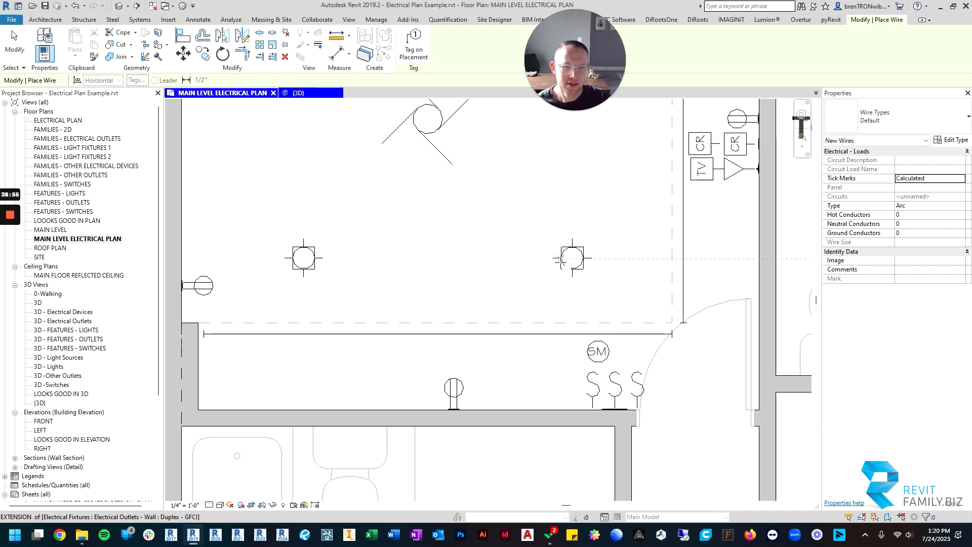
pyautogui.moveTo(523, 290); pyautogui.dragTo(574, 318, button='middle')
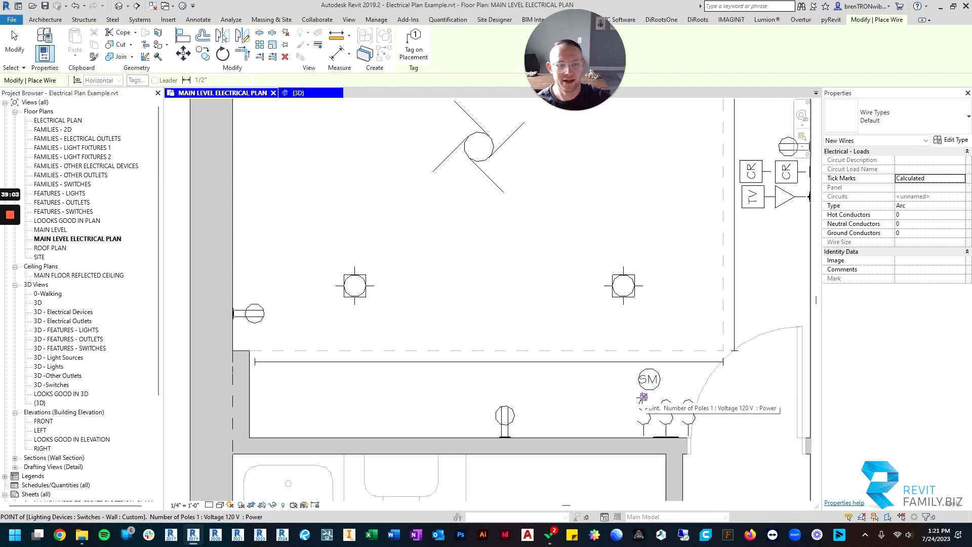
pyautogui.scroll(-3, 557, 344)
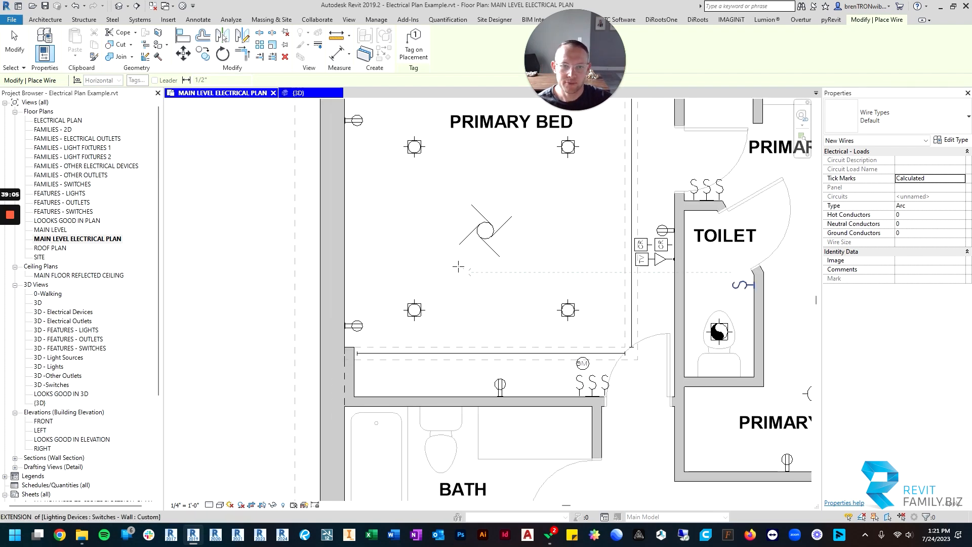
# - Draw an arc wire from the primary bedroom's lower-left recessed light to the lower-right one, bulging up toward the ceiling fan
pyautogui.scroll(2, 422, 230)
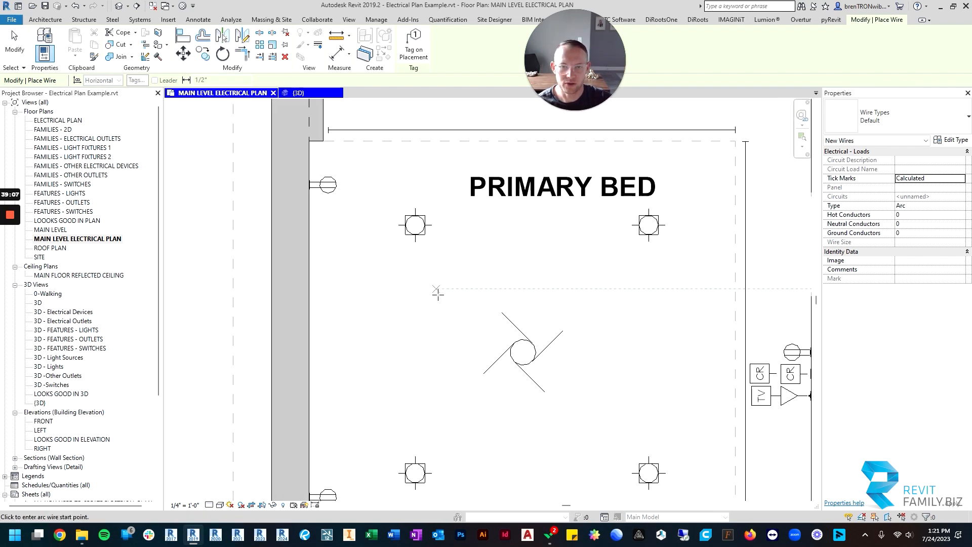
pyautogui.scroll(-1, 492, 411)
pyautogui.moveTo(492, 411); pyautogui.dragTo(465, 290, button='middle')
pyautogui.scroll(2, 439, 329)
pyautogui.scroll(1, 382, 340)
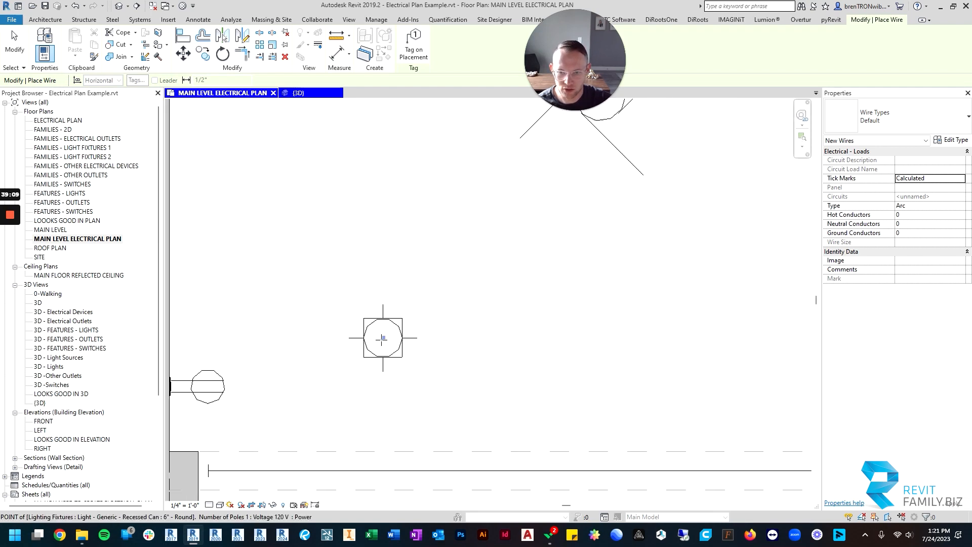
pyautogui.scroll(2, 381, 338)
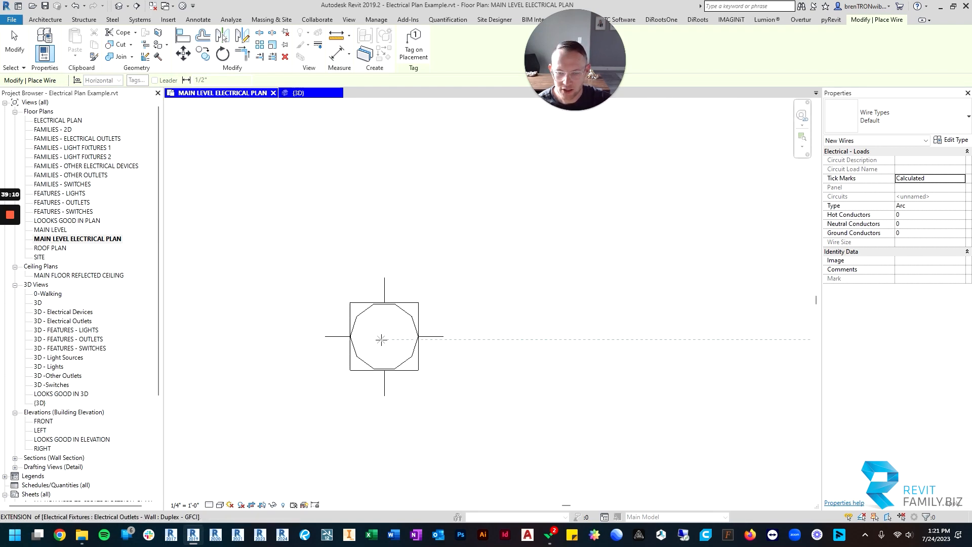
pyautogui.click(384, 336)
pyautogui.scroll(-3, 560, 340)
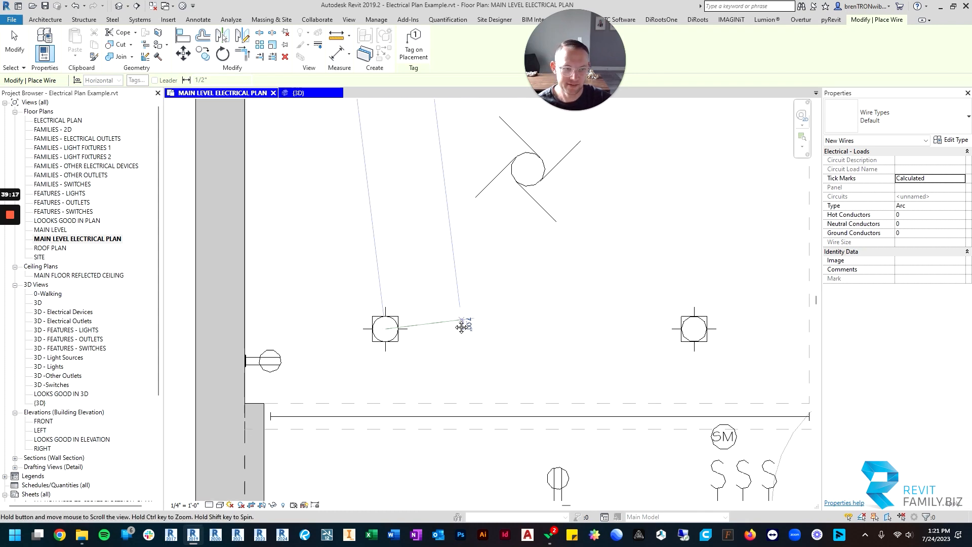
pyautogui.click(532, 291)
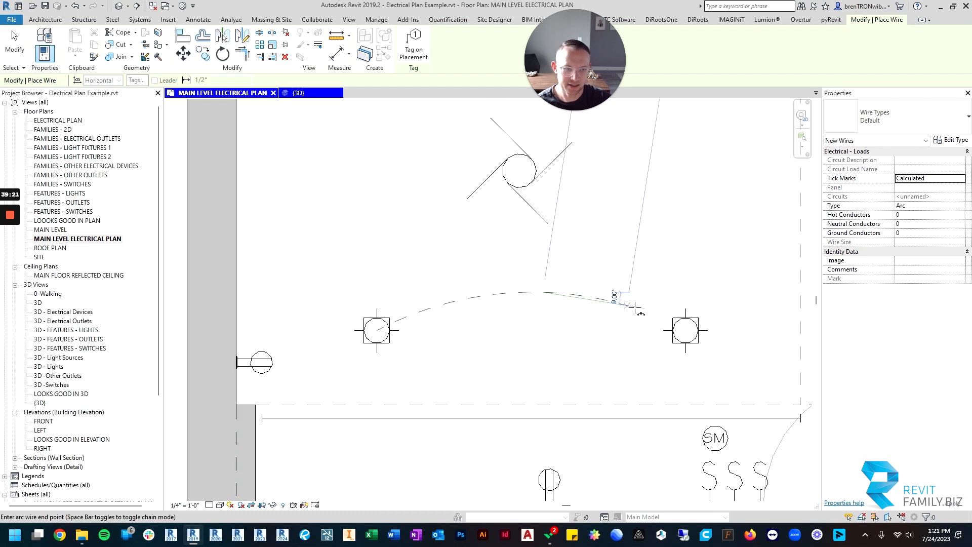
pyautogui.click(685, 330)
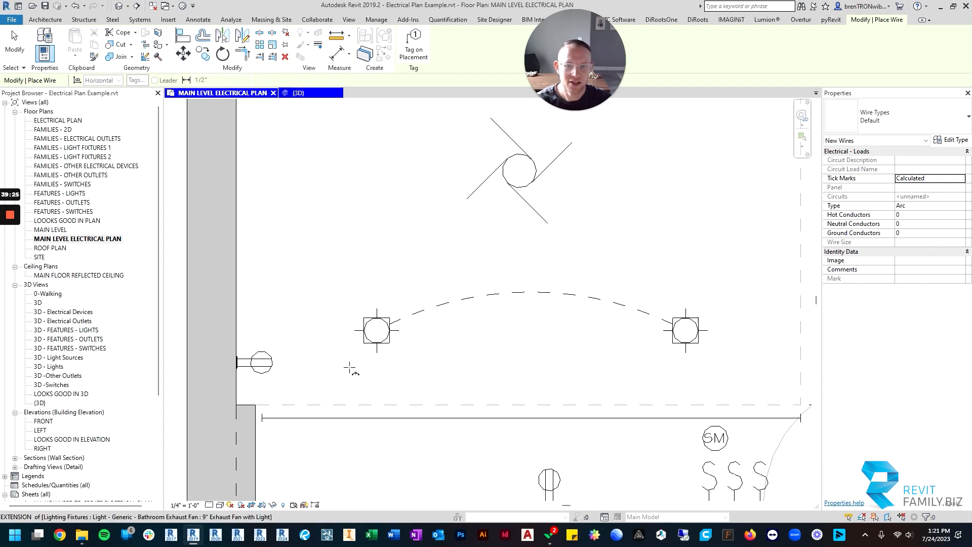
# - Draw arc wires from the lower-right recessed light to the upper-right one and on to the upper-left one, curving toward the fan
pyautogui.scroll(-1, 626, 258)
pyautogui.moveTo(632, 243); pyautogui.dragTo(467, 345, button='middle')
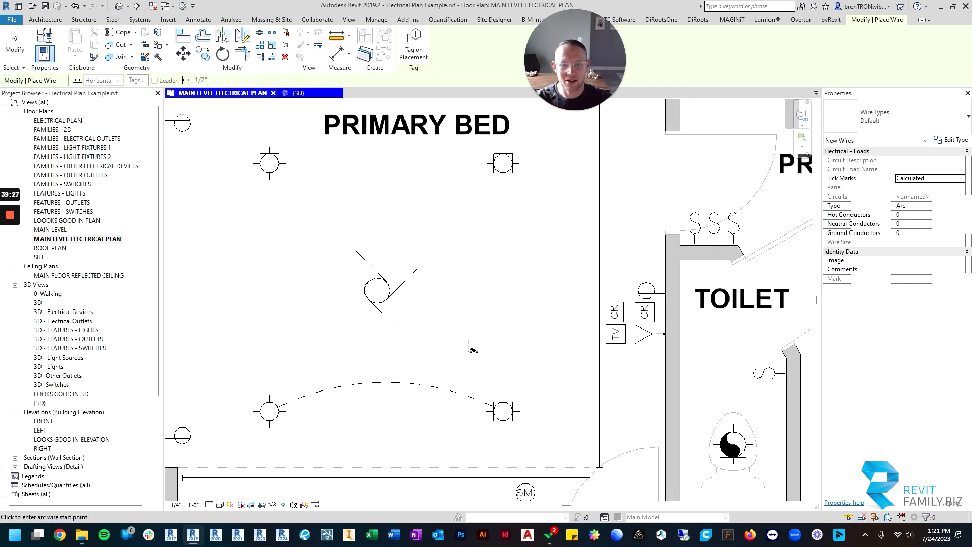
pyautogui.click(502, 411)
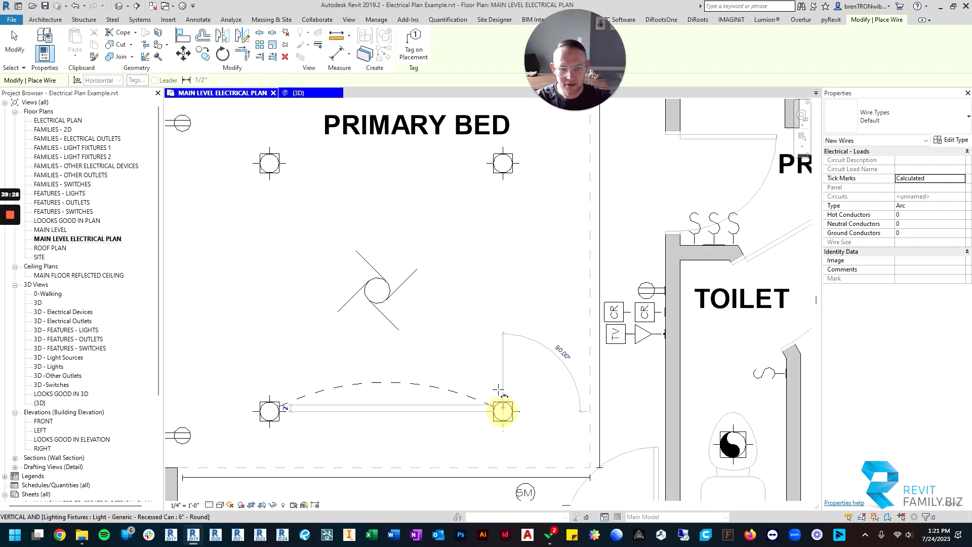
pyautogui.click(503, 163)
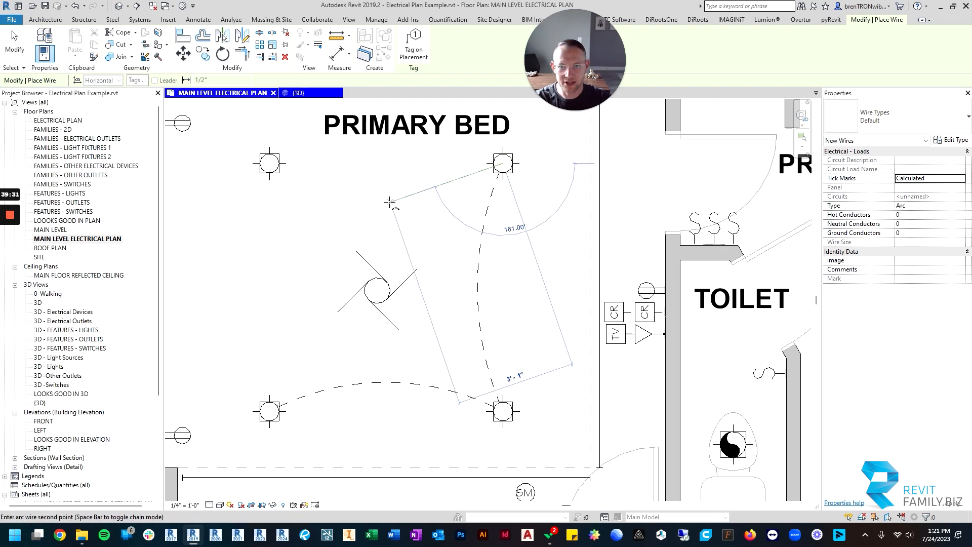
pyautogui.click(270, 163)
pyautogui.scroll(-2, 391, 335)
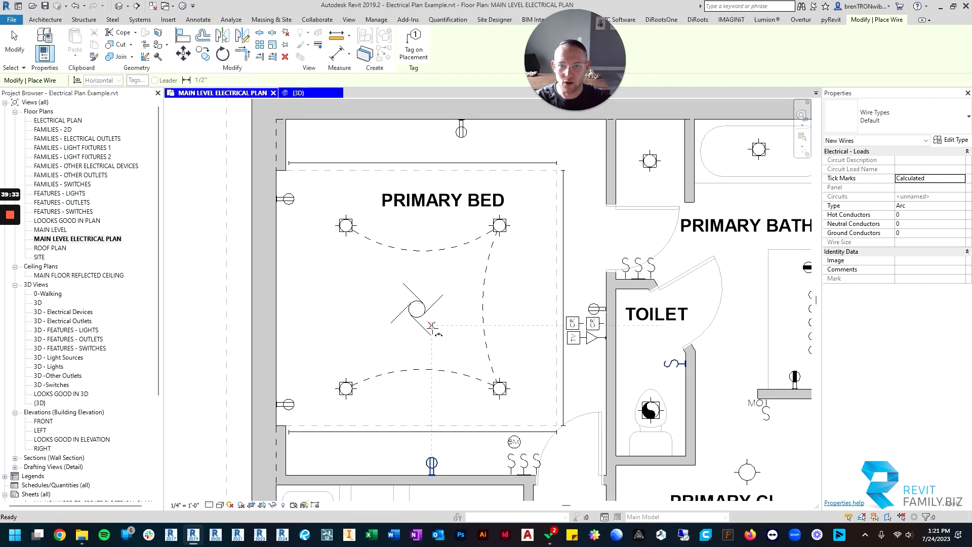
# - Draw an arc wire from the lower-left recessed light to the first switch of the three-switch device by the bedroom door
pyautogui.scroll(3, 349, 324)
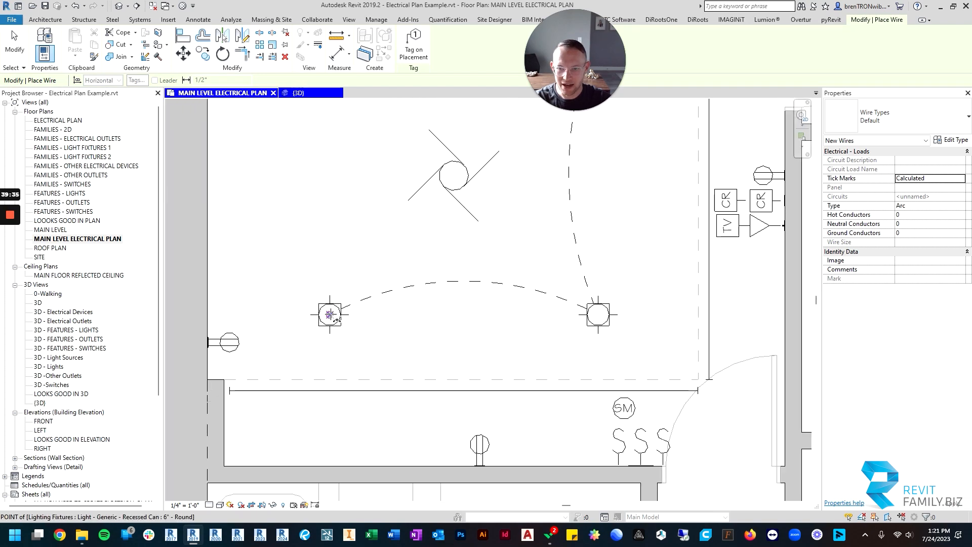
pyautogui.click(329, 314)
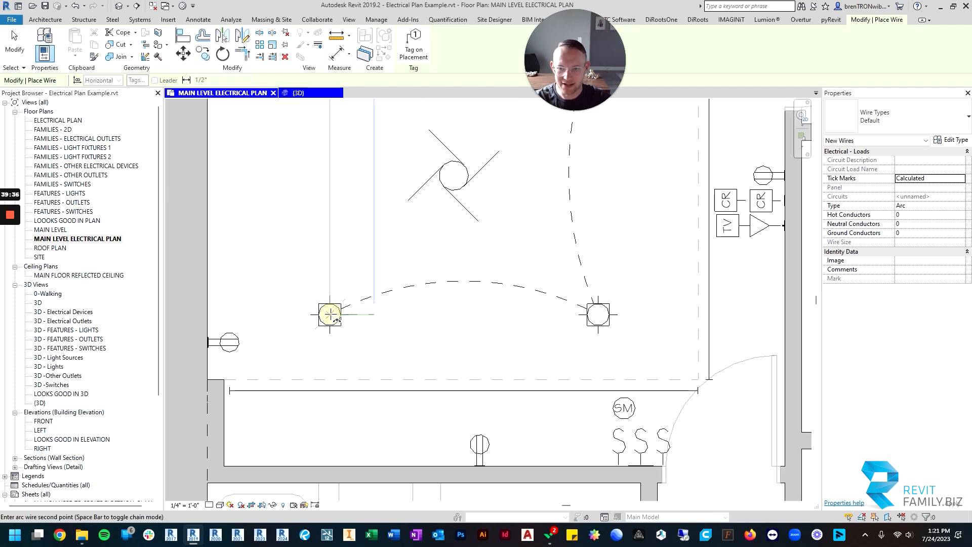
pyautogui.click(618, 425)
pyautogui.press('Escape')
pyautogui.press('Escape')
pyautogui.moveTo(539, 488); pyautogui.dragTo(514, 412, button='middle')
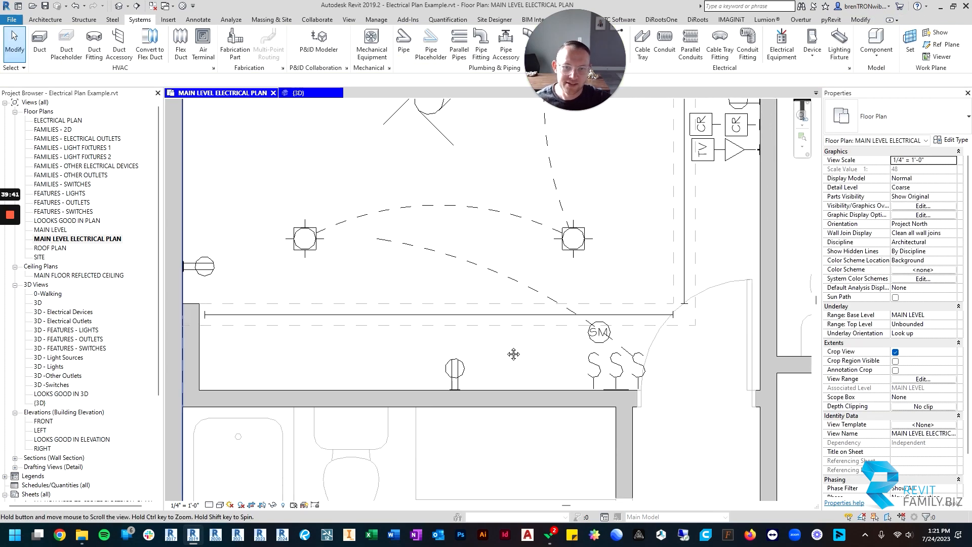
# - Inspect the endpoints and connection grips of the switch wire and of the wire between the two lower recessed lights
pyautogui.click(502, 279)
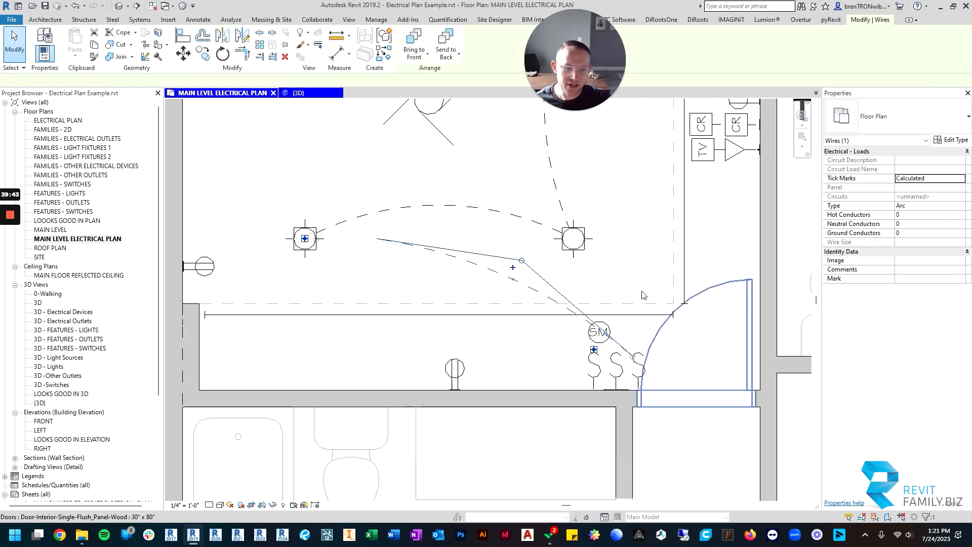
pyautogui.press('Escape')
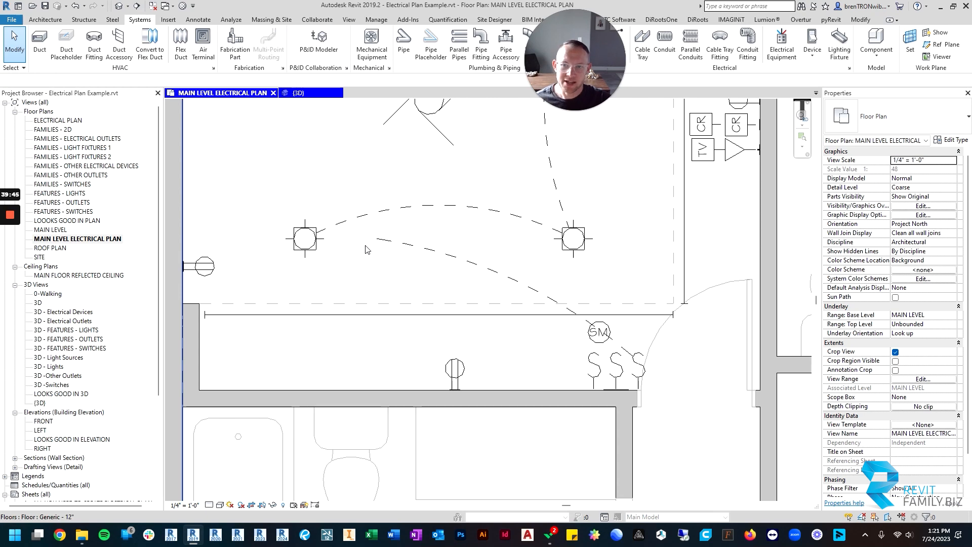
pyautogui.moveTo(469, 250); pyautogui.dragTo(482, 284, button='middle')
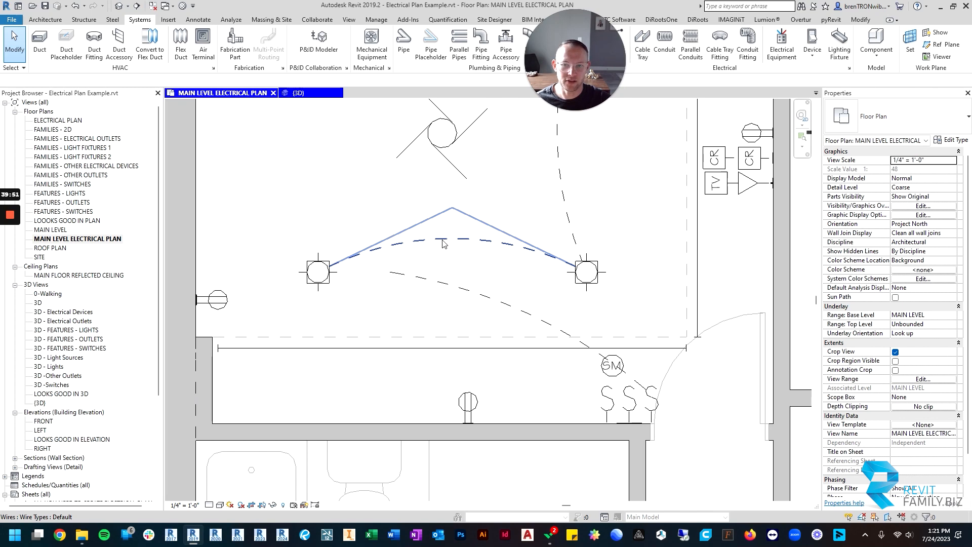
pyautogui.scroll(4, 345, 271)
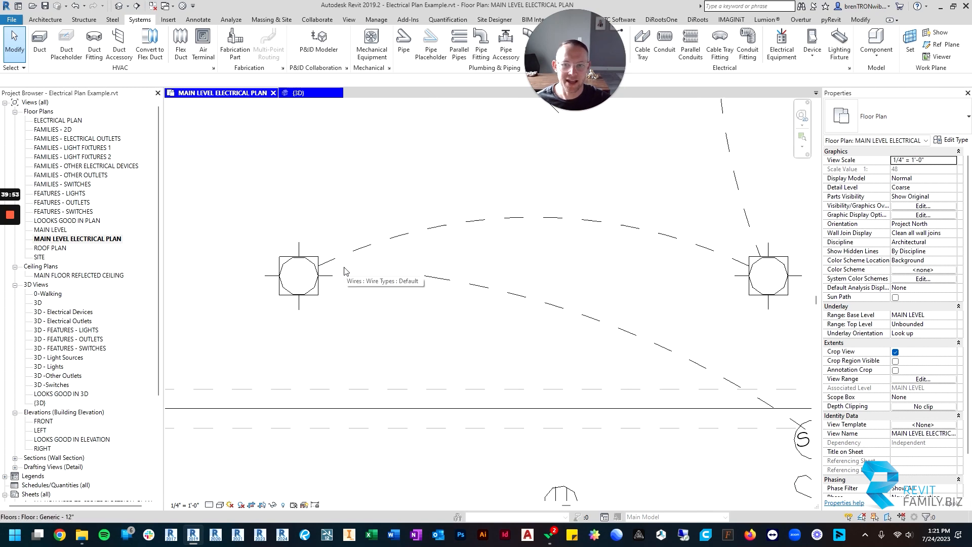
pyautogui.click(340, 257)
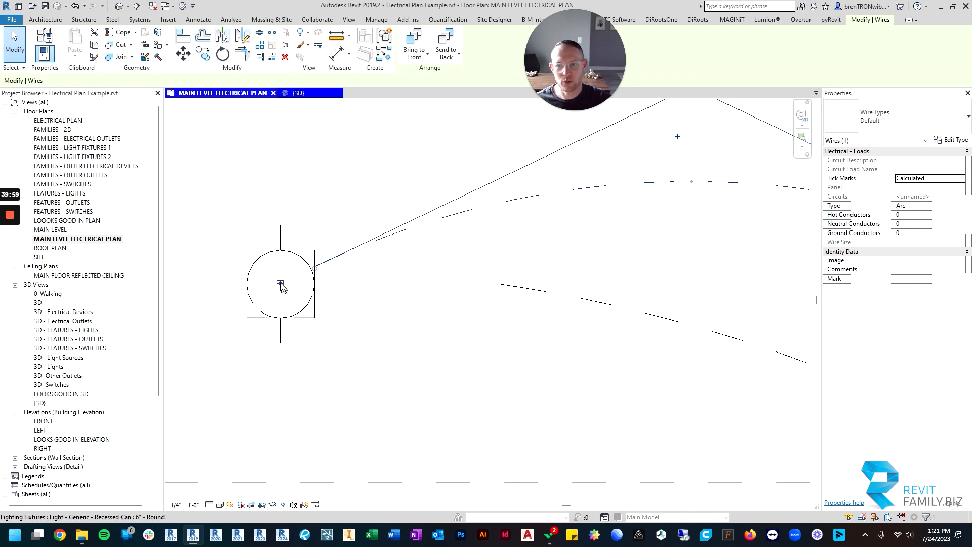
pyautogui.scroll(-3, 282, 287)
pyautogui.click(342, 311)
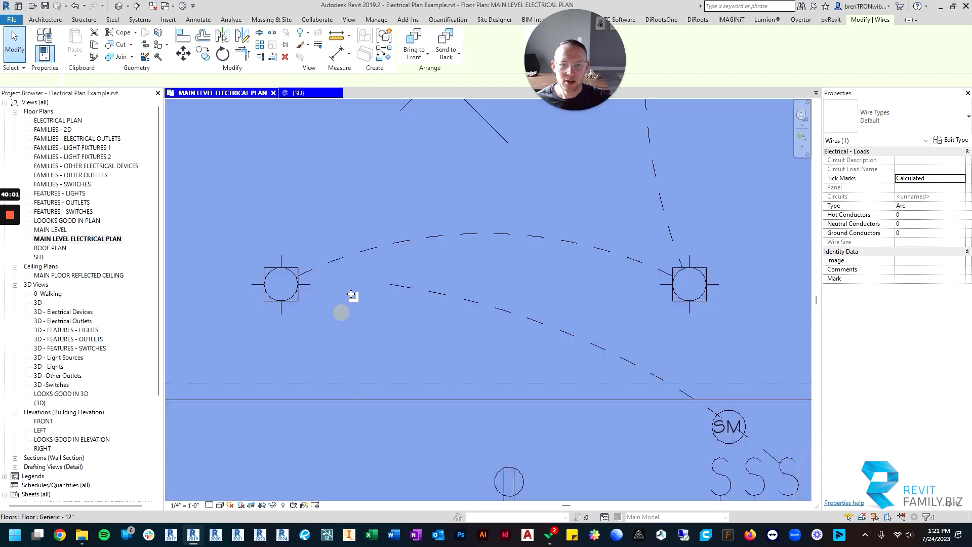
# - Examine where the switch wire's two ends sit relative to the connectors of the lower-left recessed light and the three-switch device
pyautogui.press('Escape')
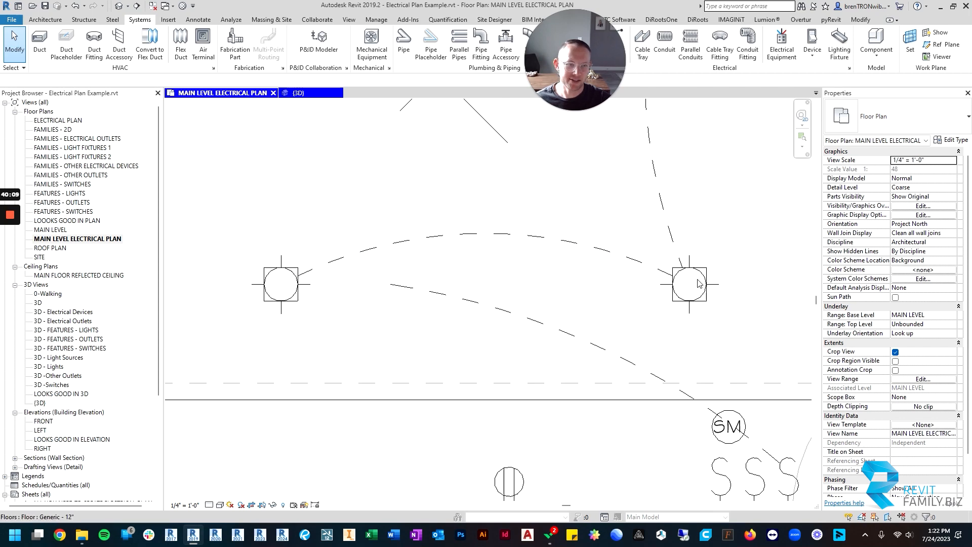
pyautogui.scroll(-2, 595, 283)
pyautogui.moveTo(553, 297); pyautogui.dragTo(458, 362, button='middle')
pyautogui.scroll(-1, 457, 362)
pyautogui.moveTo(455, 252); pyautogui.dragTo(501, 213, button='middle')
pyautogui.scroll(3, 545, 190)
pyautogui.scroll(-2, 459, 229)
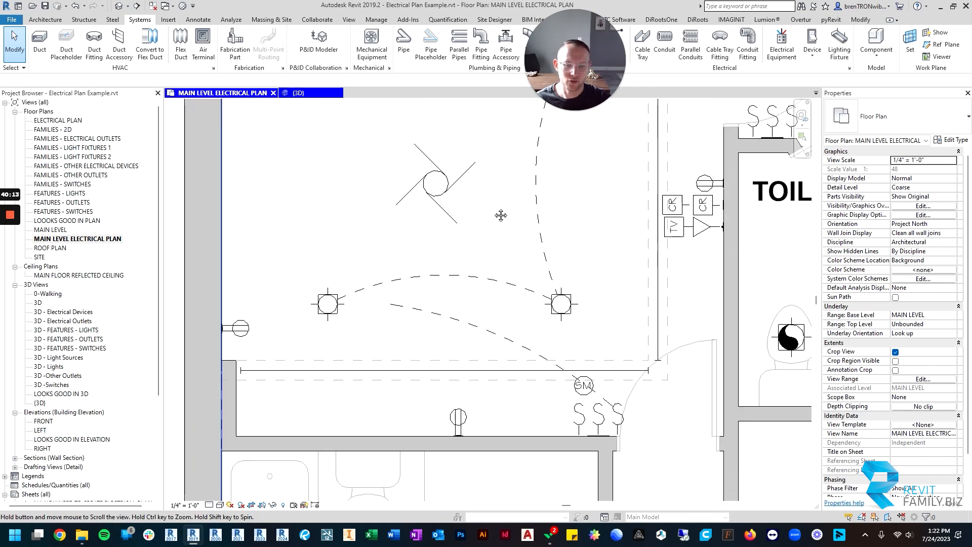
pyautogui.click(483, 329)
pyautogui.scroll(2, 619, 416)
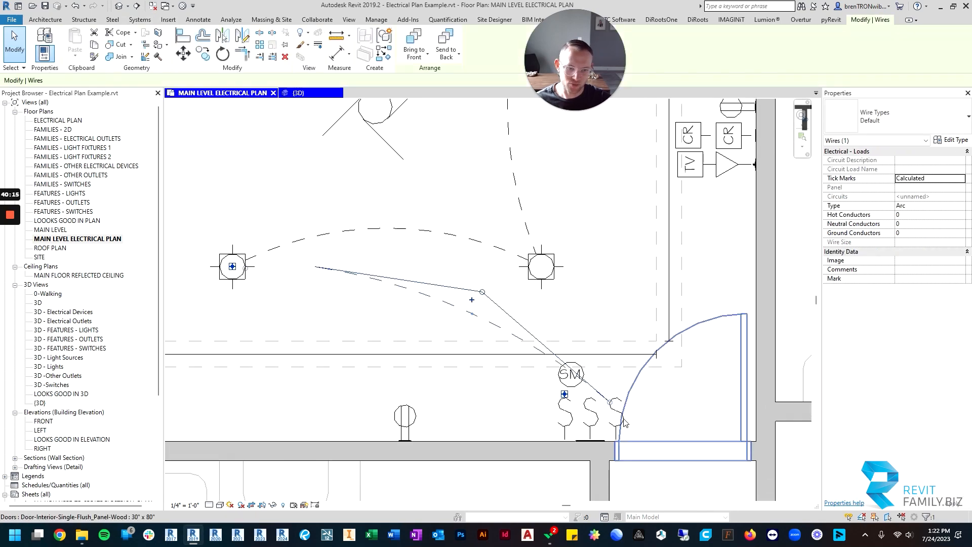
pyautogui.moveTo(432, 342); pyautogui.dragTo(505, 338, button='middle')
pyautogui.scroll(1, 418, 289)
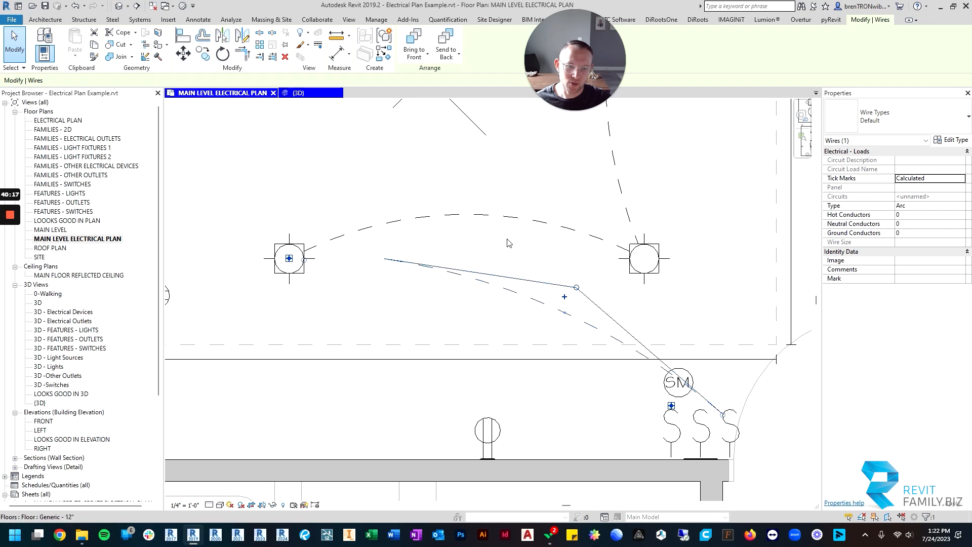
pyautogui.click(514, 298)
pyautogui.press('Escape')
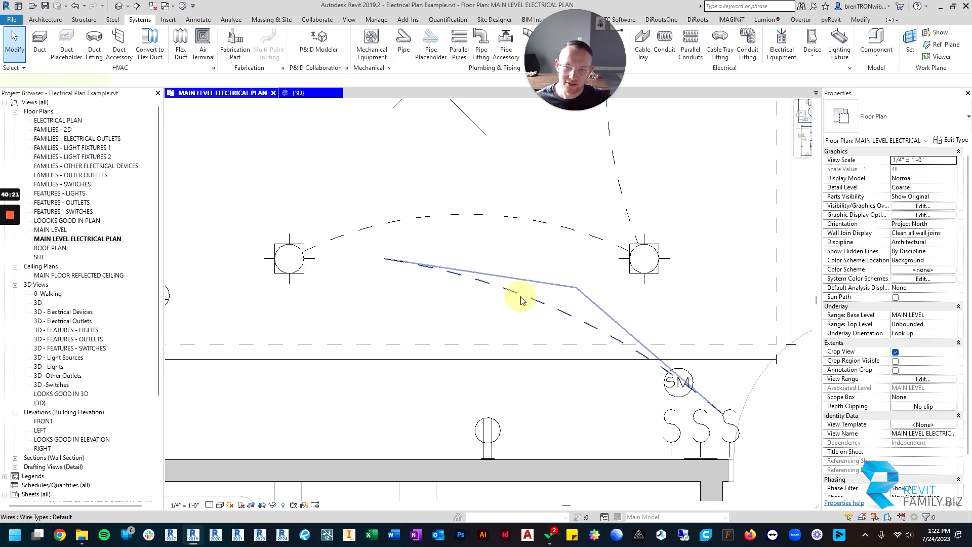
# - Reattach the switch wire's ends to the first switch of the three-switch device and to the edge of the lower-left recessed light
pyautogui.click(521, 298)
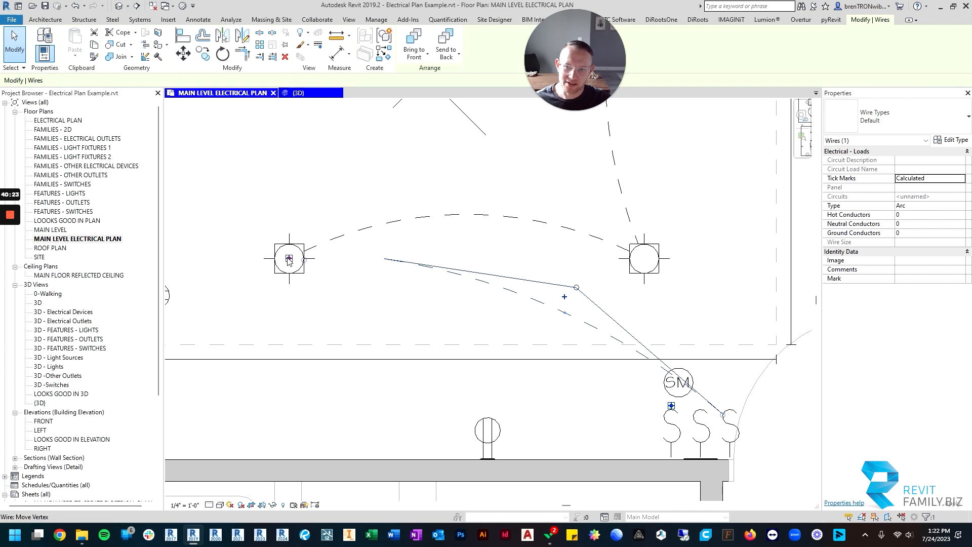
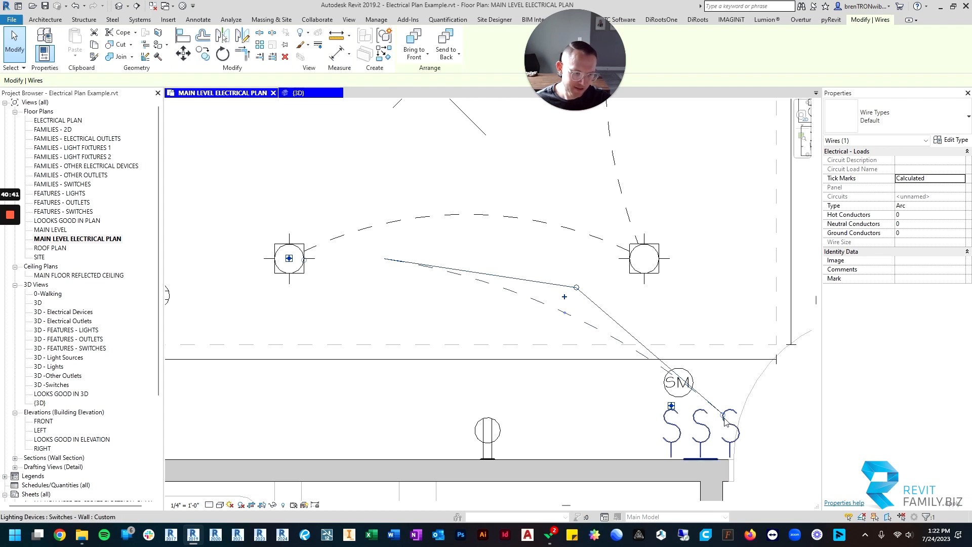
pyautogui.moveTo(723, 415); pyautogui.dragTo(671, 406)
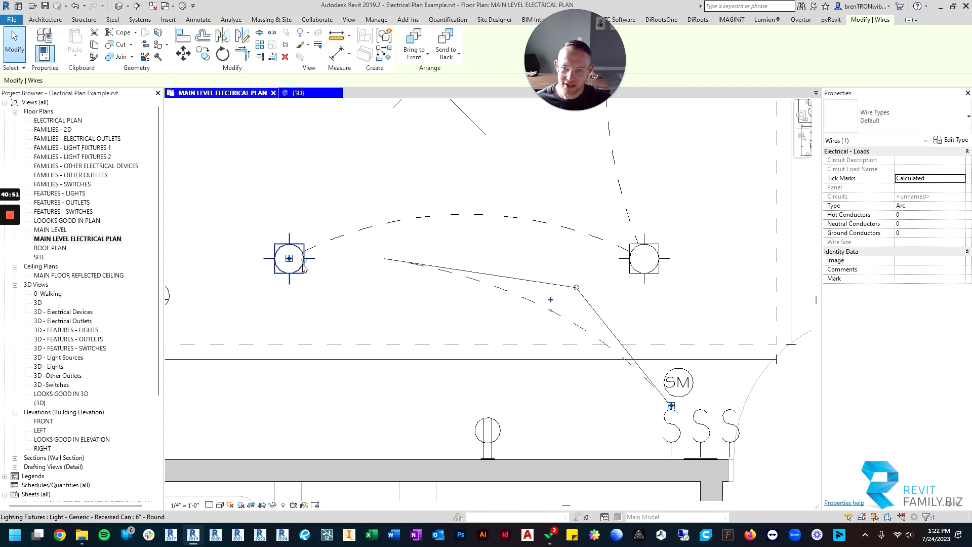
pyautogui.moveTo(306, 265)
pyautogui.mouseDown()
pyautogui.moveTo(334, 313)
pyautogui.moveTo(305, 262)
pyautogui.mouseUp()
pyautogui.click(332, 326)
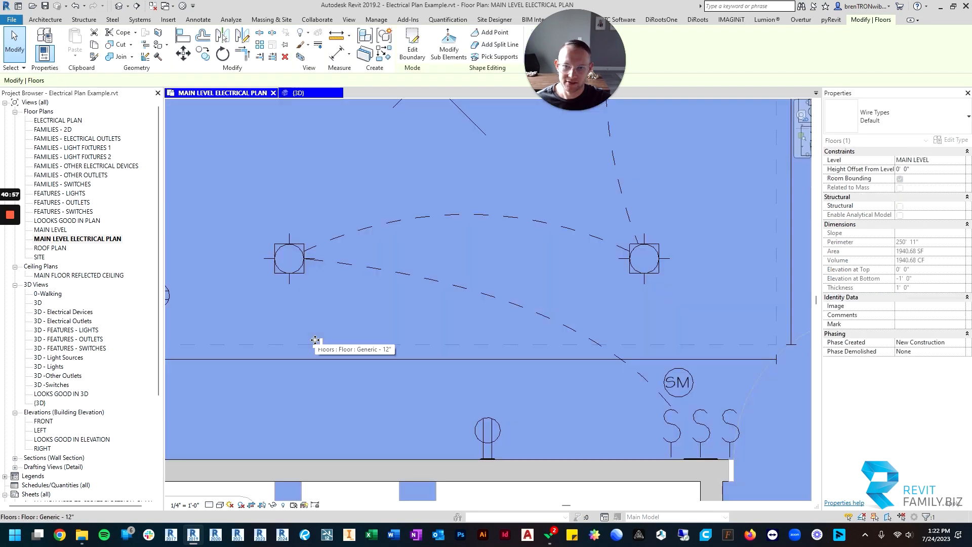
pyautogui.press('Escape')
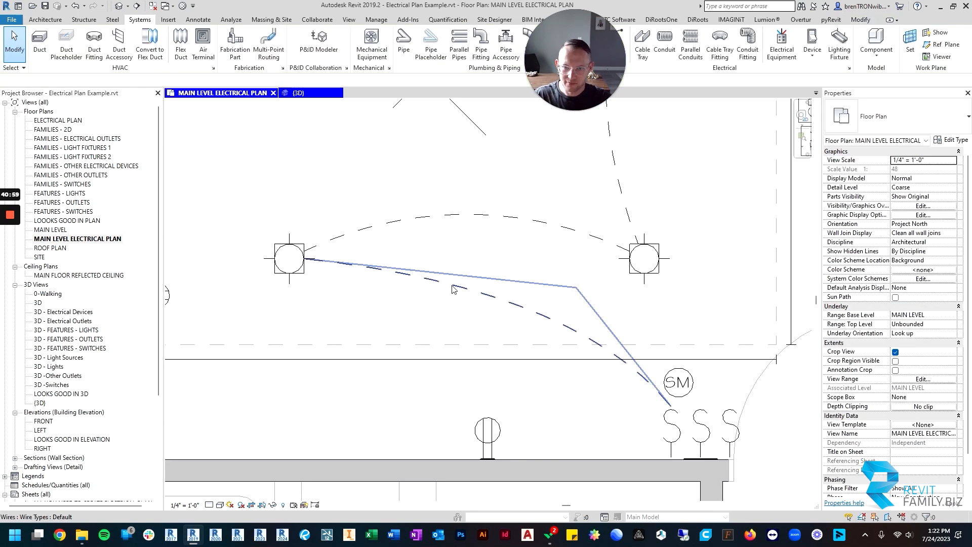
# - Reshape the switch wire's arc by moving its middle vertex slightly up and toward the lower-left recessed light
pyautogui.click(509, 287)
pyautogui.moveTo(534, 267)
pyautogui.mouseDown()
pyautogui.moveTo(518, 263)
pyautogui.moveTo(533, 267)
pyautogui.mouseUp()
pyautogui.scroll(-3, 533, 304)
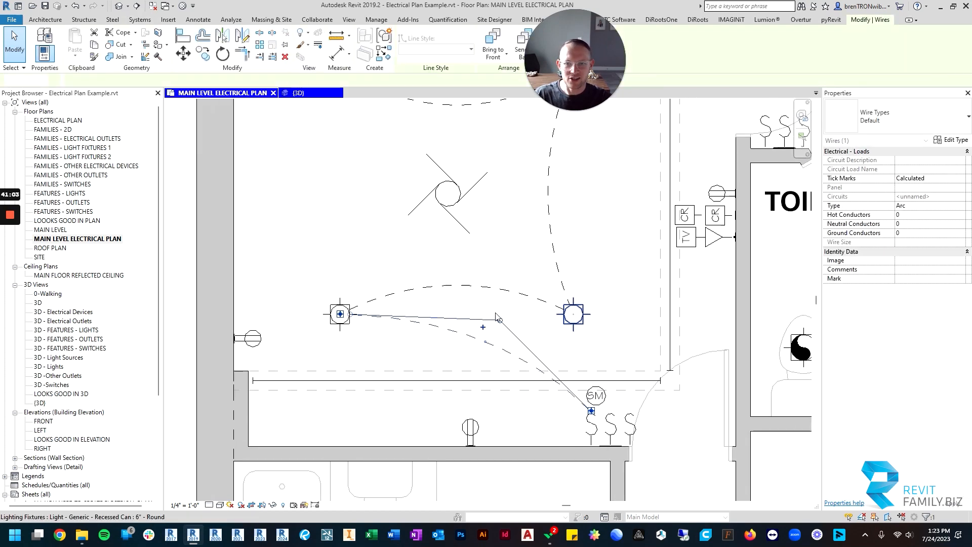
pyautogui.press('Escape')
pyautogui.scroll(2, 597, 440)
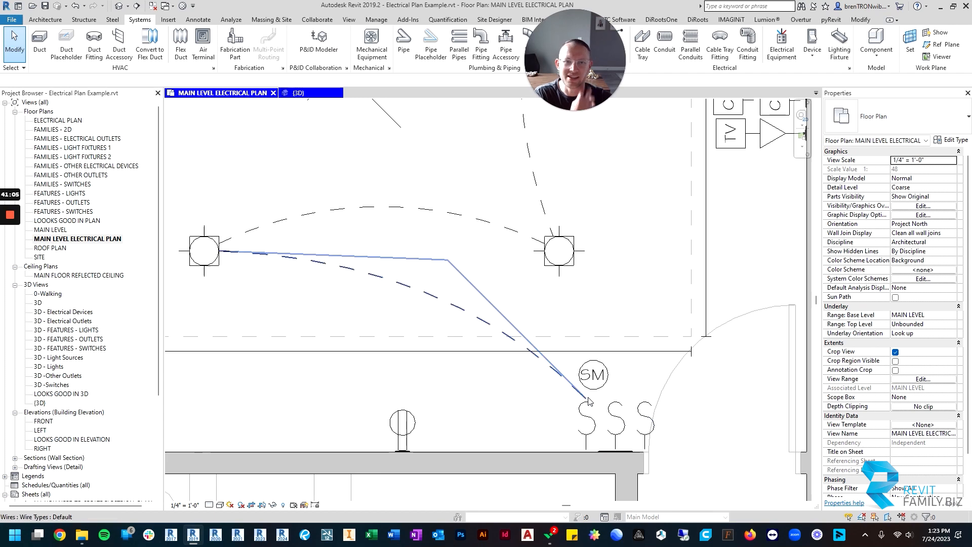
pyautogui.scroll(-2, 544, 362)
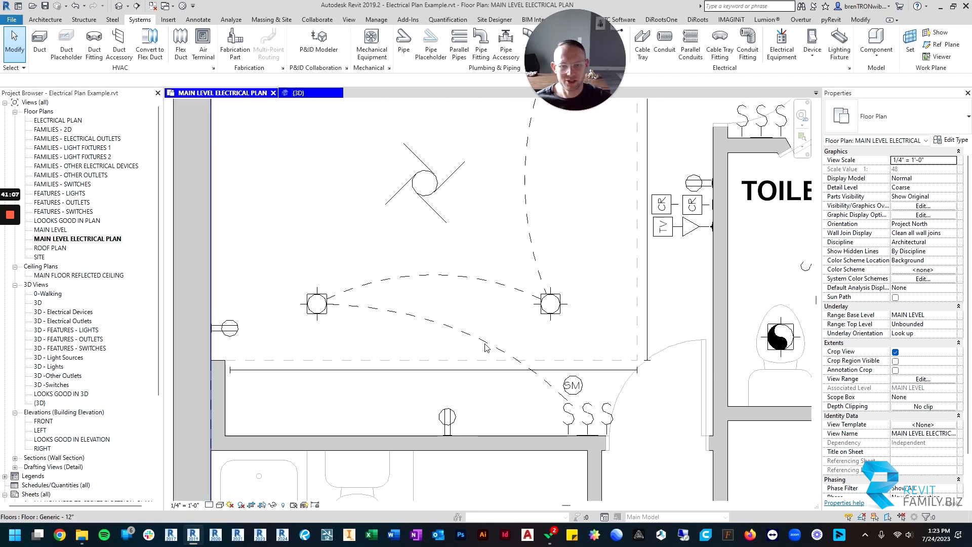
pyautogui.click(487, 342)
pyautogui.scroll(-2, 588, 264)
pyautogui.moveTo(589, 265); pyautogui.dragTo(587, 283, button='middle')
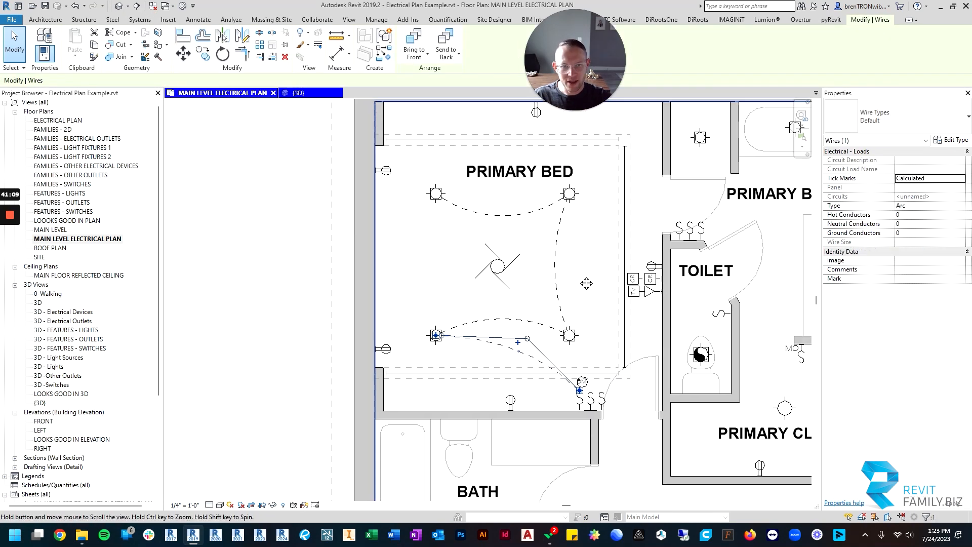
pyautogui.press('Escape')
# - Try moving the lower-right and lower-left recessed lights to test their attached wires, and undo the moves
pyautogui.scroll(2, 536, 337)
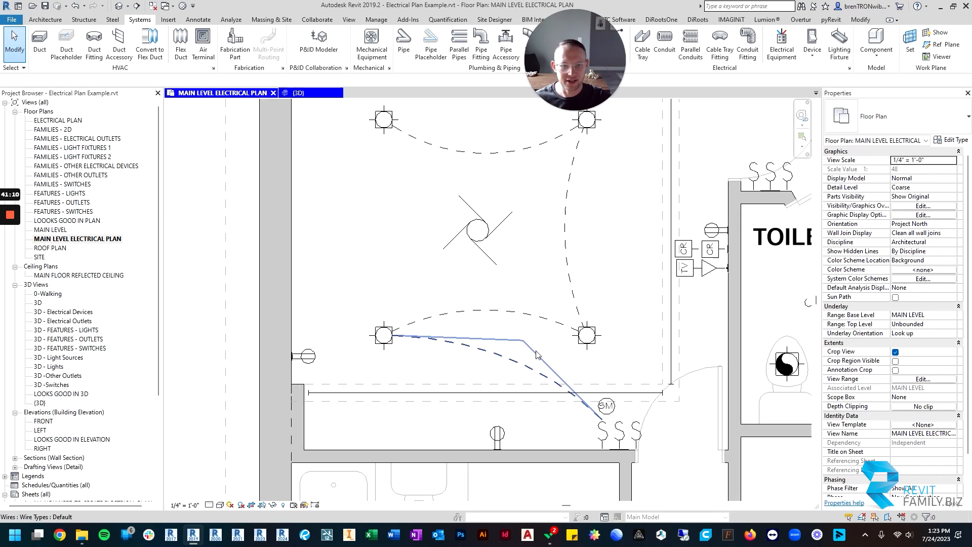
pyautogui.click(598, 348)
pyautogui.moveTo(598, 347); pyautogui.dragTo(638, 234)
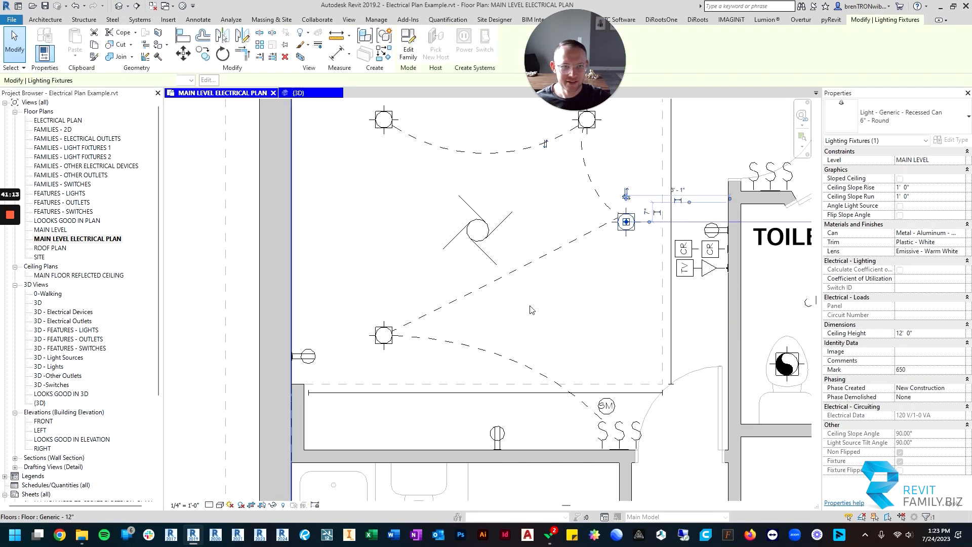
pyautogui.click(383, 340)
pyautogui.moveTo(383, 340); pyautogui.dragTo(307, 236)
pyautogui.hotkey('ctrl', 'z')
pyautogui.hotkey('ctrl', 'z')
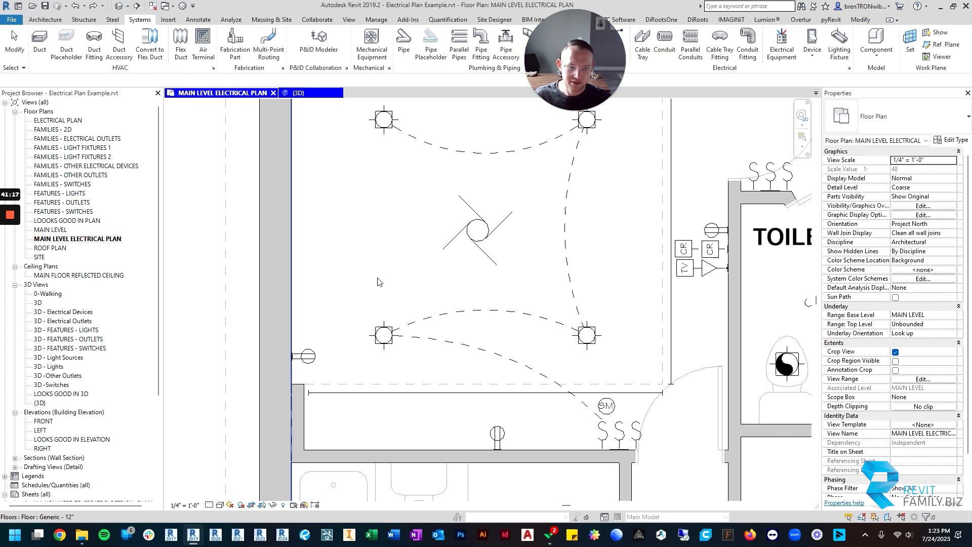
# - Move the three-switch device left along the primary bedroom's lower wall, away from the door
pyautogui.click(623, 447)
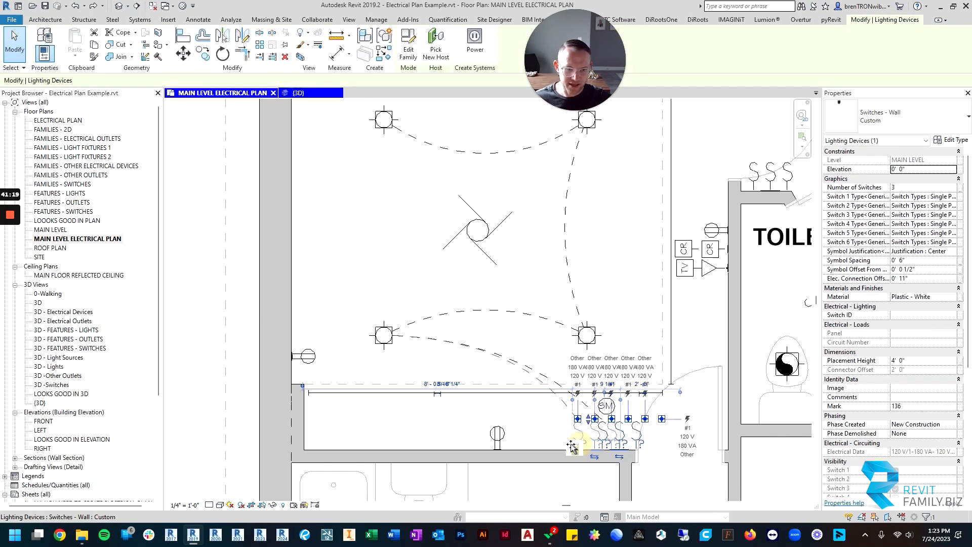
pyautogui.press('Escape')
pyautogui.scroll(-3, 567, 290)
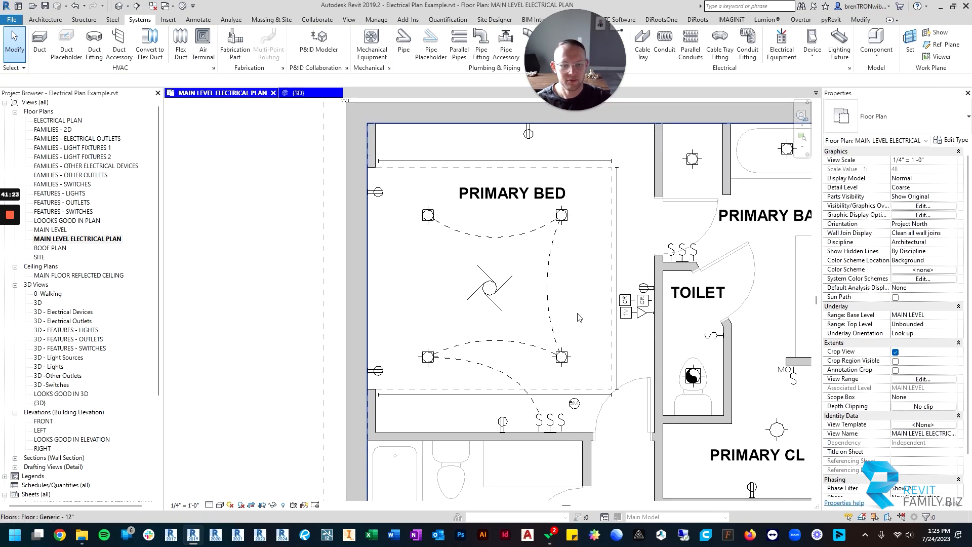
pyautogui.moveTo(579, 318); pyautogui.dragTo(505, 353, button='middle')
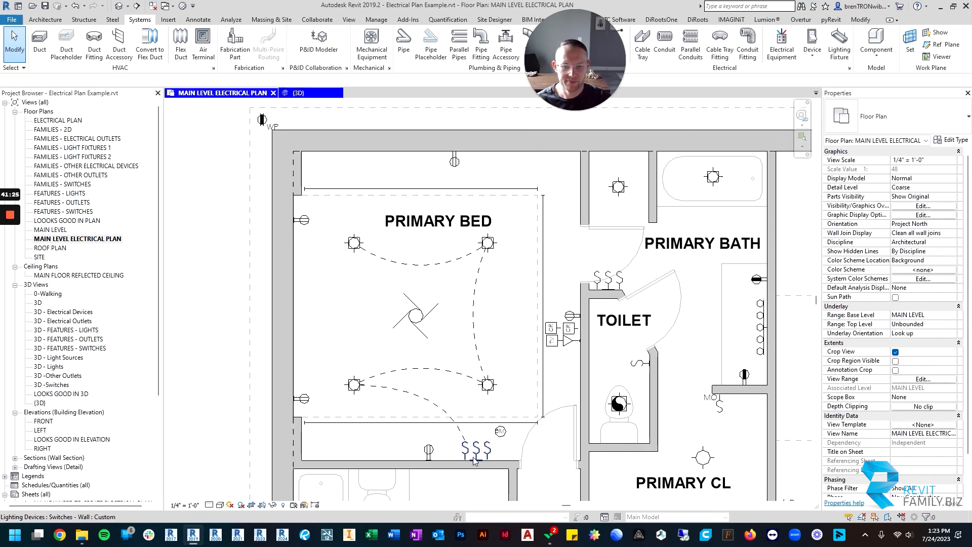
# - Detach the lower arc wire from the lower-right recessed light and shift that light slightly toward the door side
pyautogui.scroll(3, 475, 451)
pyautogui.click(478, 434)
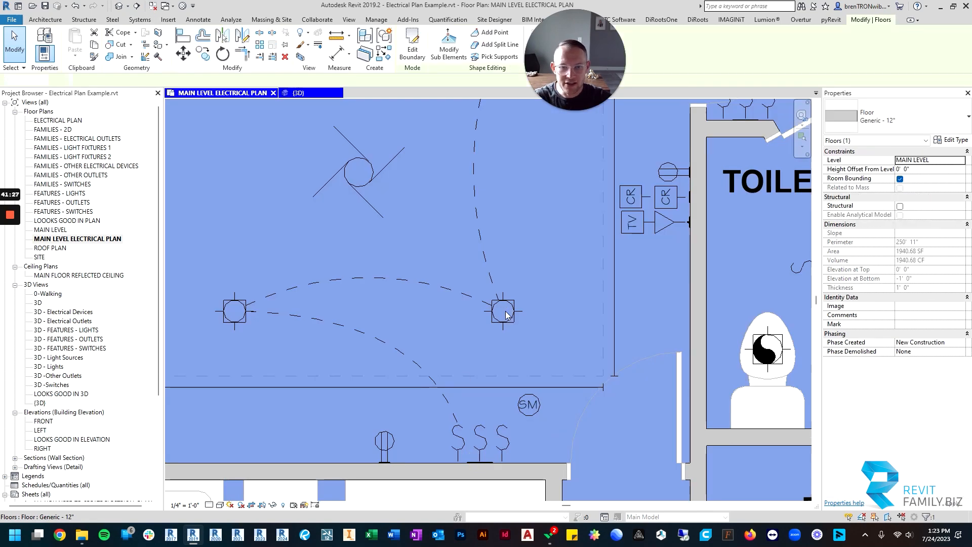
pyautogui.press('Escape')
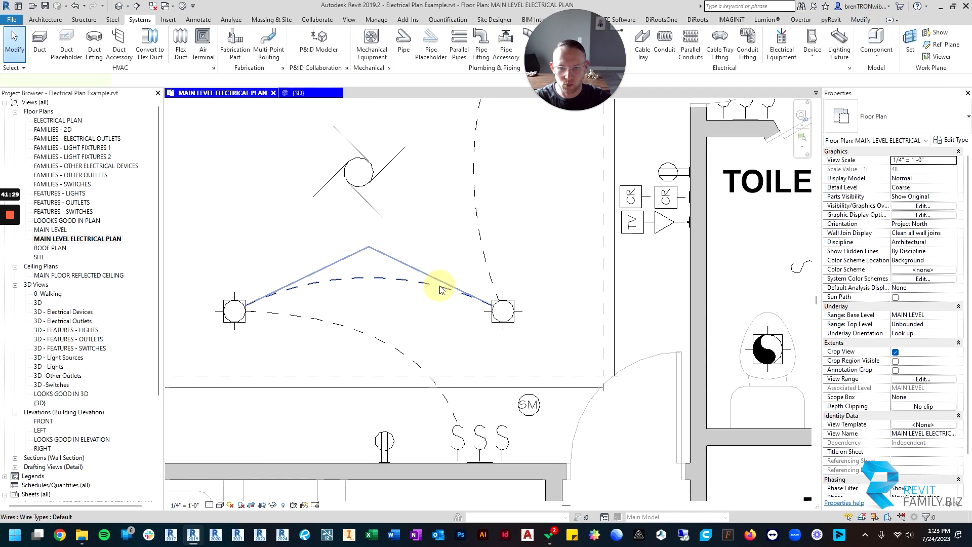
pyautogui.click(462, 296)
pyautogui.moveTo(462, 299); pyautogui.dragTo(515, 327)
pyautogui.press('Escape')
pyautogui.scroll(-2, 482, 353)
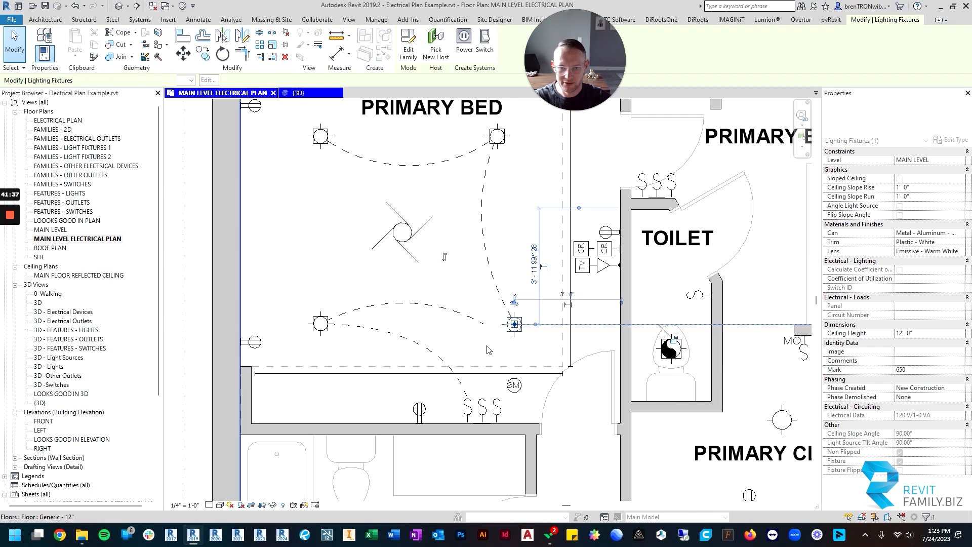
# - Reconnect the loose right end of the lower arc wire to the lower-right recessed light
pyautogui.scroll(3, 469, 320)
pyautogui.click(469, 320)
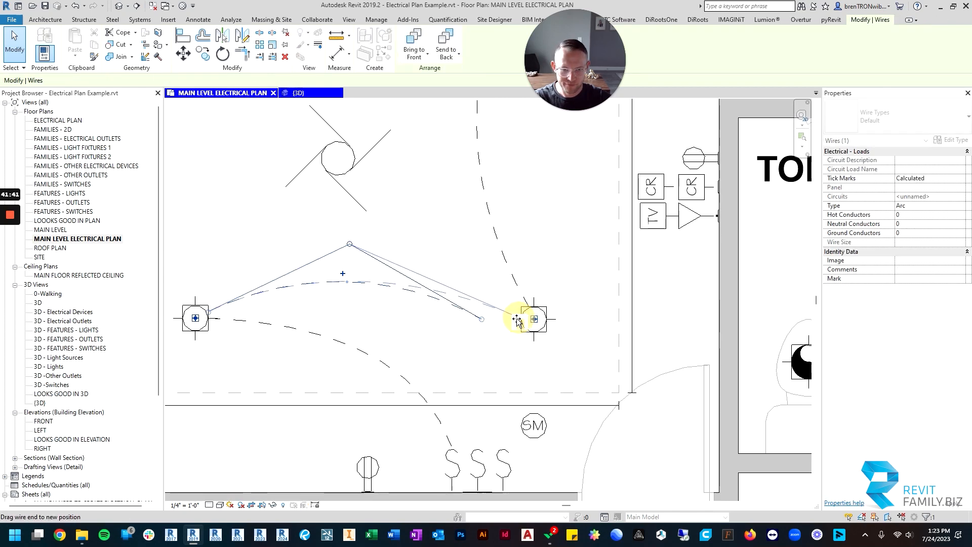
pyautogui.click(456, 358)
pyautogui.scroll(-3, 458, 357)
# - Move the lower-right recessed light slightly up and left with its wires attached
pyautogui.click(502, 337)
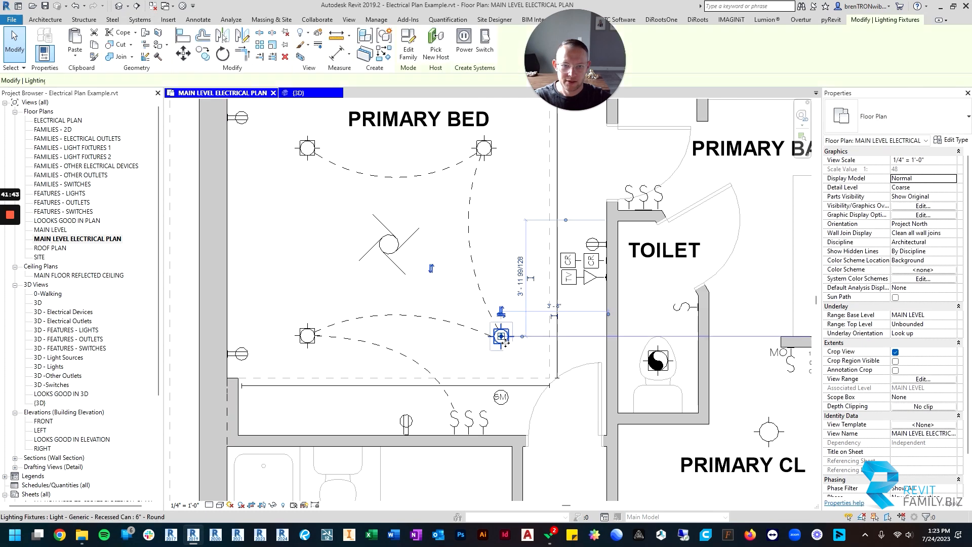
pyautogui.moveTo(505, 342); pyautogui.dragTo(501, 336)
pyautogui.click(470, 326)
pyautogui.scroll(-3, 471, 327)
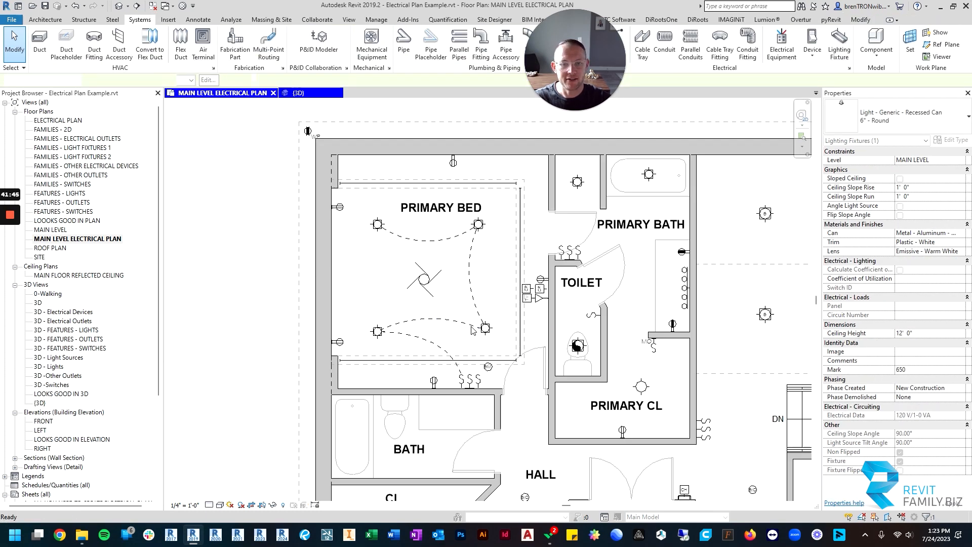
pyautogui.moveTo(471, 330); pyautogui.dragTo(489, 317, button='middle')
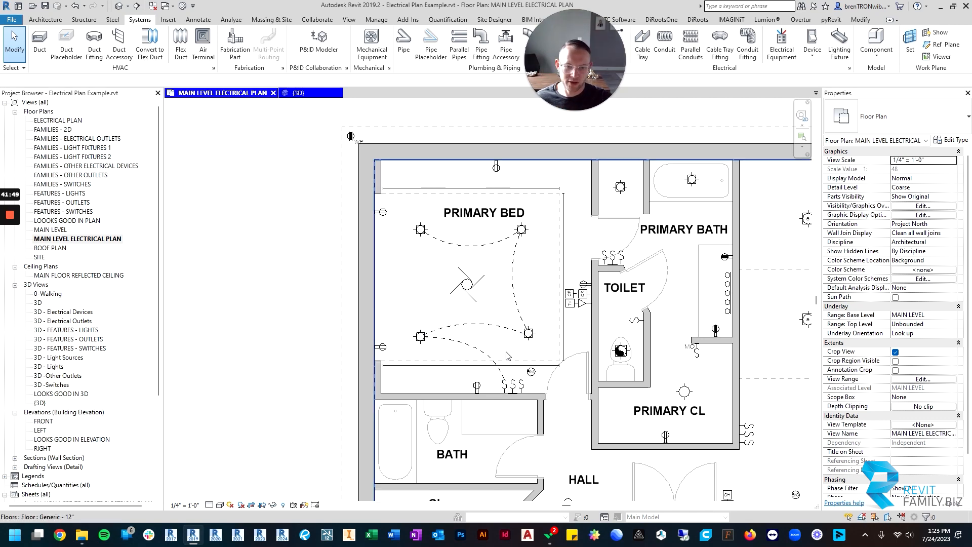
# - Examine the connector locations on the three-switch device, the lower-right recessed light and the duplex outlet on the lower bedroom wall
pyautogui.scroll(2, 490, 392)
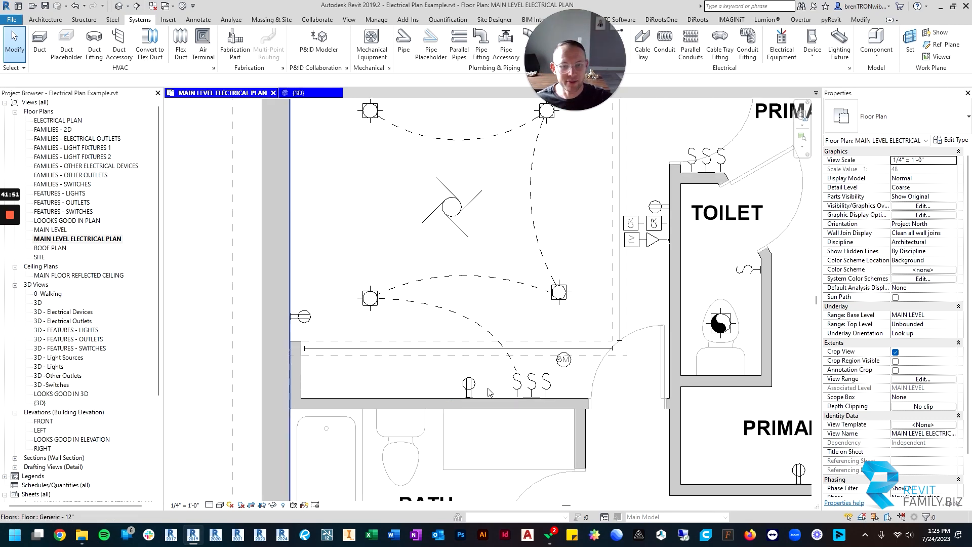
pyautogui.click(524, 389)
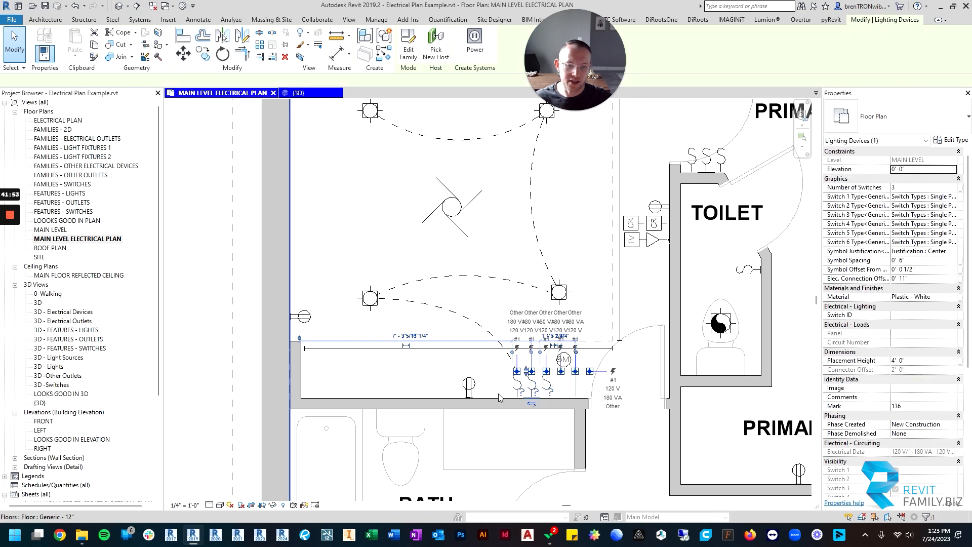
pyautogui.press('Escape')
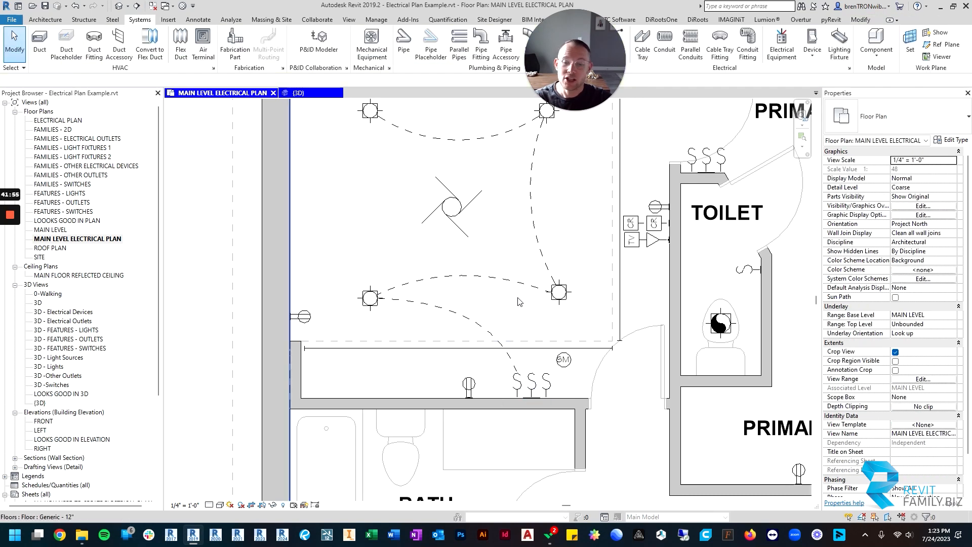
pyautogui.moveTo(538, 307); pyautogui.dragTo(567, 342, button='middle')
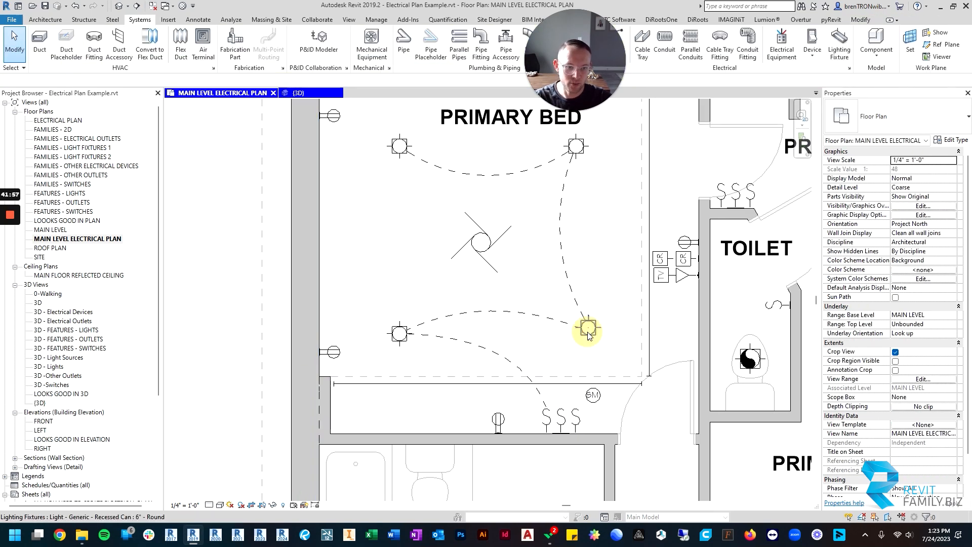
pyautogui.click(587, 332)
pyautogui.scroll(4, 588, 319)
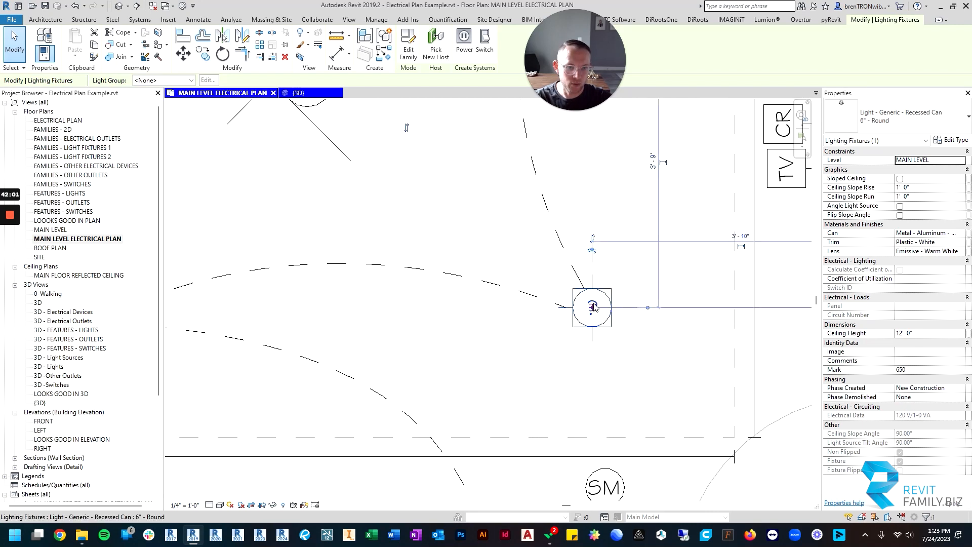
pyautogui.press('Escape')
pyautogui.scroll(-3, 591, 307)
pyautogui.moveTo(446, 445); pyautogui.dragTo(555, 397, button='middle')
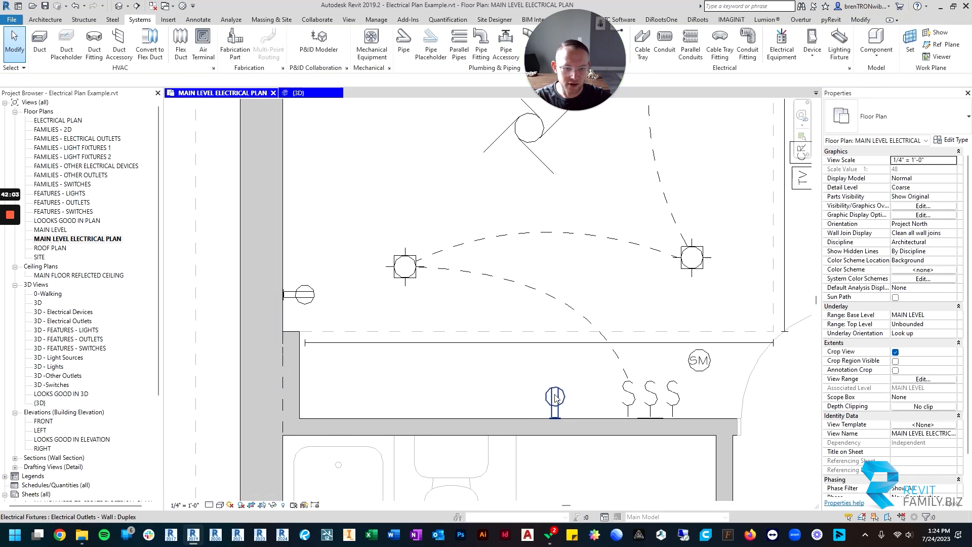
pyautogui.click(555, 398)
pyautogui.scroll(3, 556, 400)
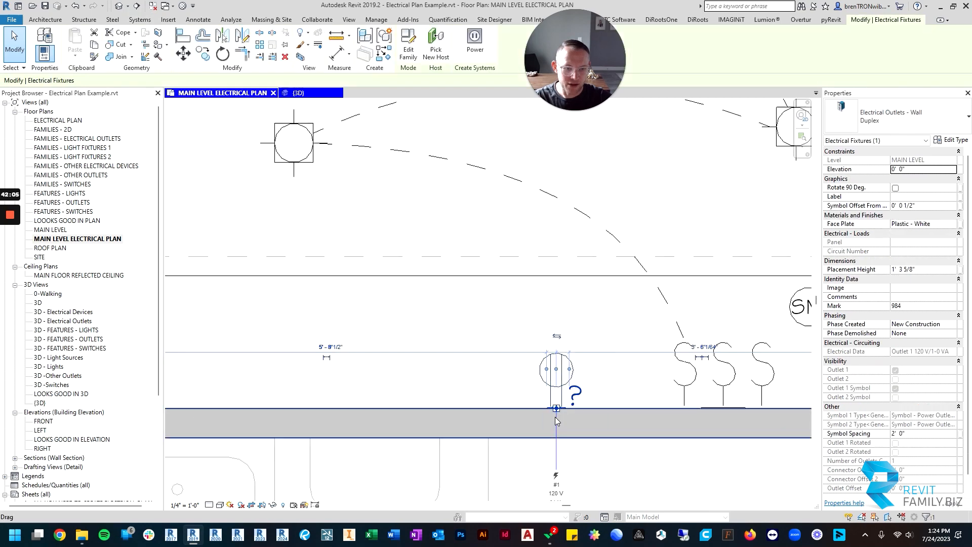
pyautogui.scroll(-4, 557, 405)
pyautogui.press('Escape')
pyautogui.scroll(-5, 610, 344)
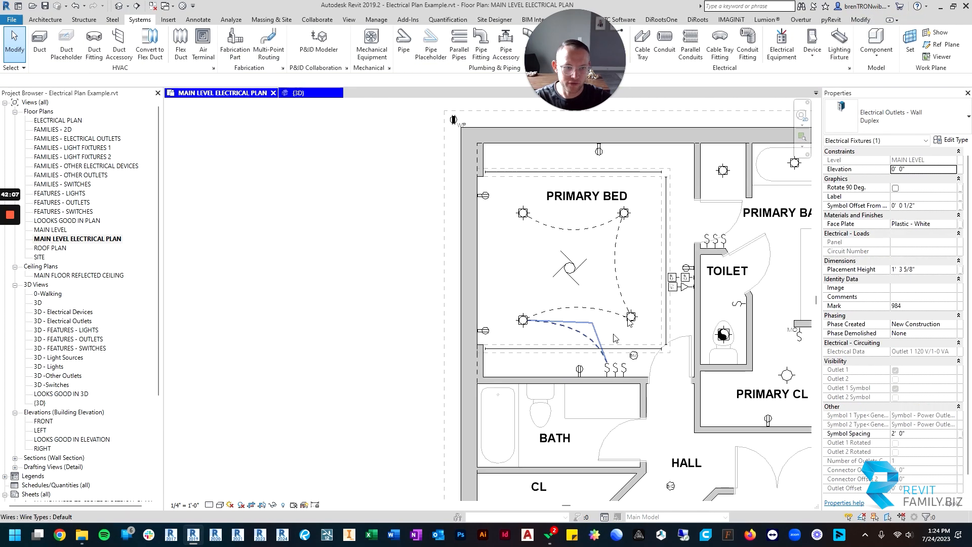
# - Draw an arc wire from the right-hand switch of the kitchen's two-switch device to the dedicated GB outlet
pyautogui.moveTo(648, 277); pyautogui.dragTo(197, 312, button='middle')
pyautogui.scroll(3, 485, 252)
pyautogui.moveTo(665, 253); pyautogui.dragTo(400, 310, button='middle')
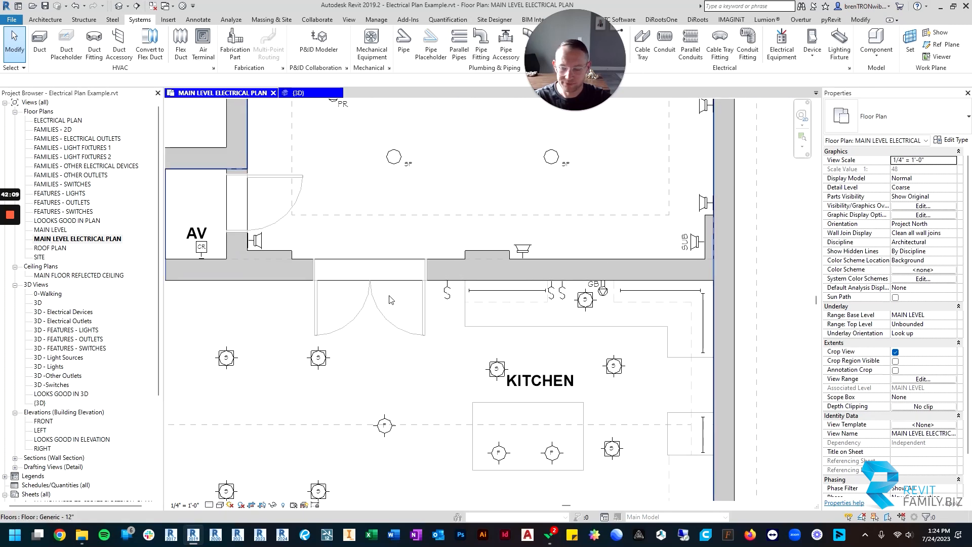
pyautogui.press('e')
pyautogui.press('w')
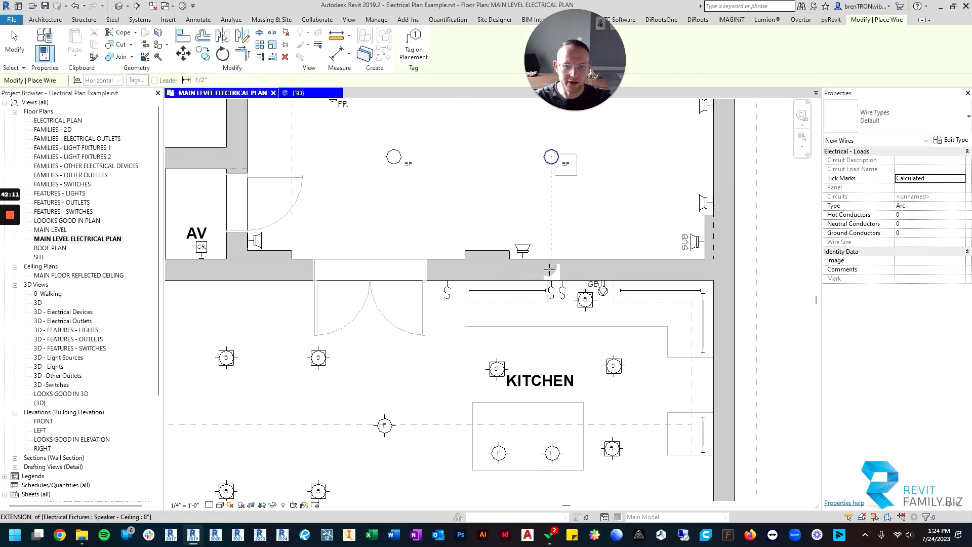
pyautogui.scroll(4, 557, 273)
pyautogui.scroll(2, 565, 276)
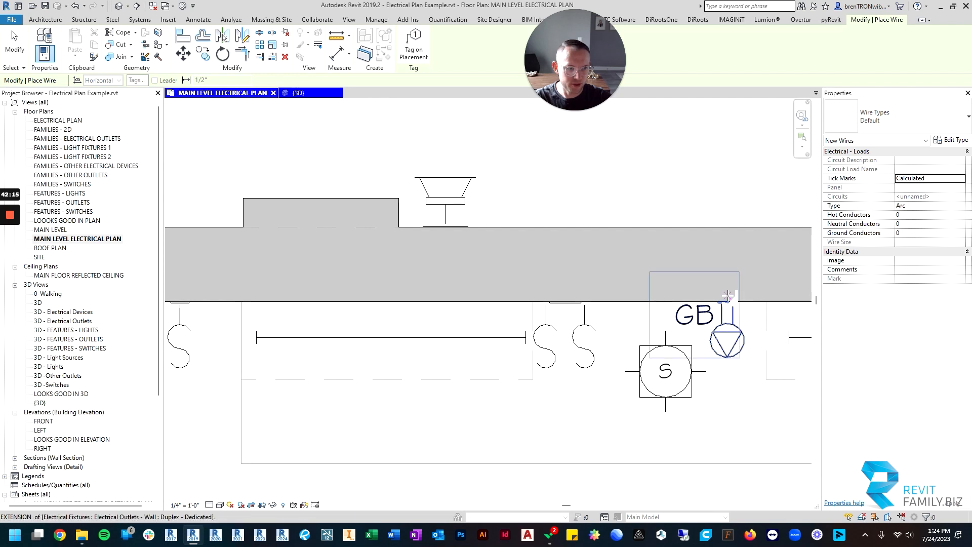
pyautogui.click(585, 372)
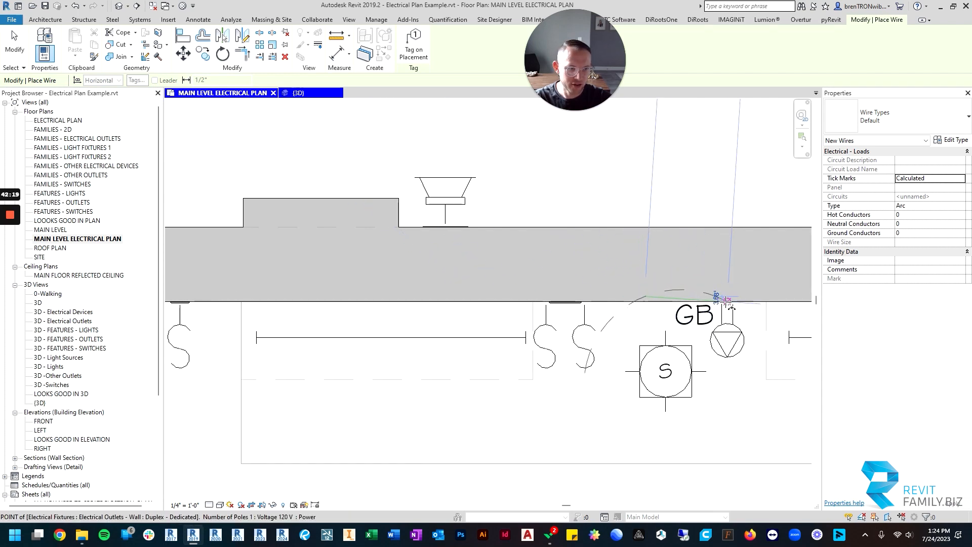
pyautogui.press('Escape')
pyautogui.press('Escape')
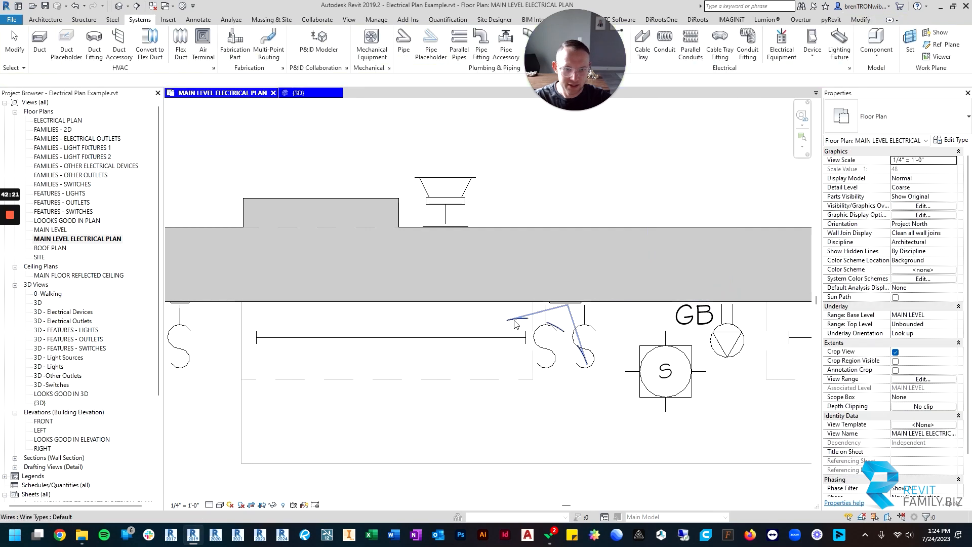
# - Reposition the new wire's outlet end onto the GB outlet and shift its bend toward the outlet
pyautogui.click(515, 323)
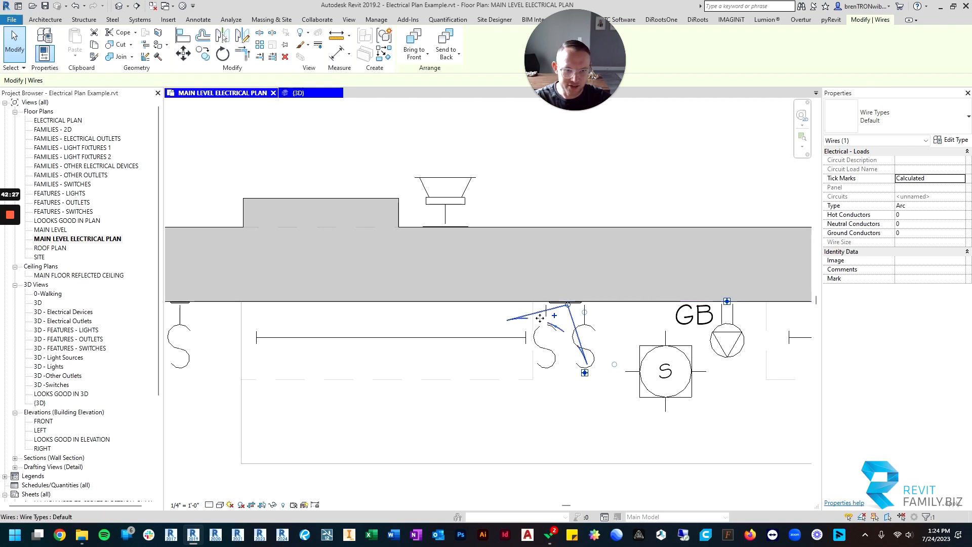
pyautogui.moveTo(613, 370); pyautogui.dragTo(680, 273)
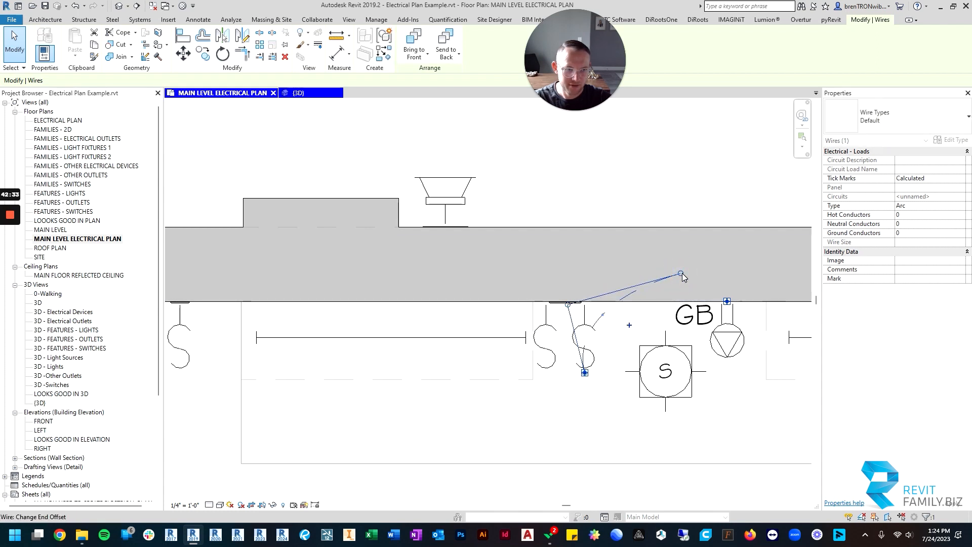
pyautogui.click(724, 302)
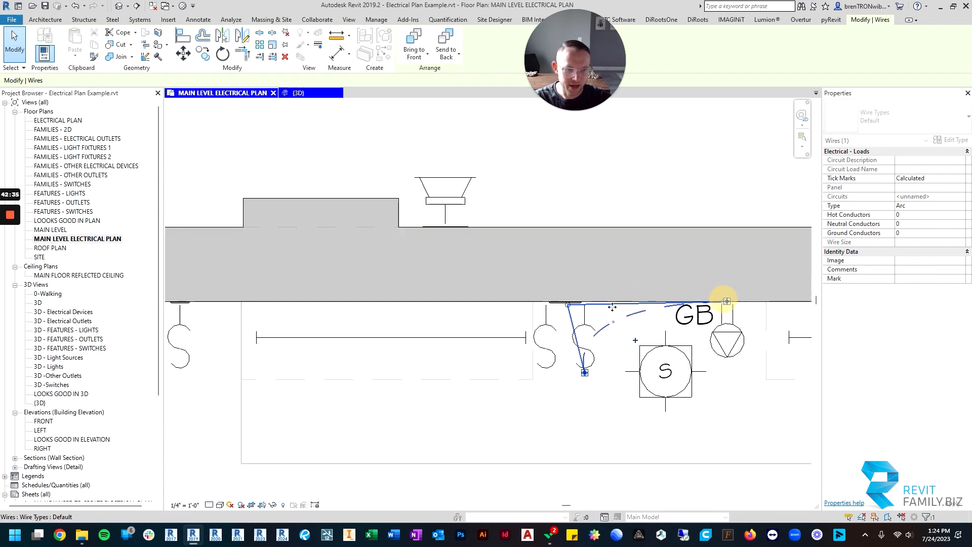
pyautogui.moveTo(589, 280); pyautogui.dragTo(619, 289)
pyautogui.press('Escape')
pyautogui.scroll(-3, 644, 360)
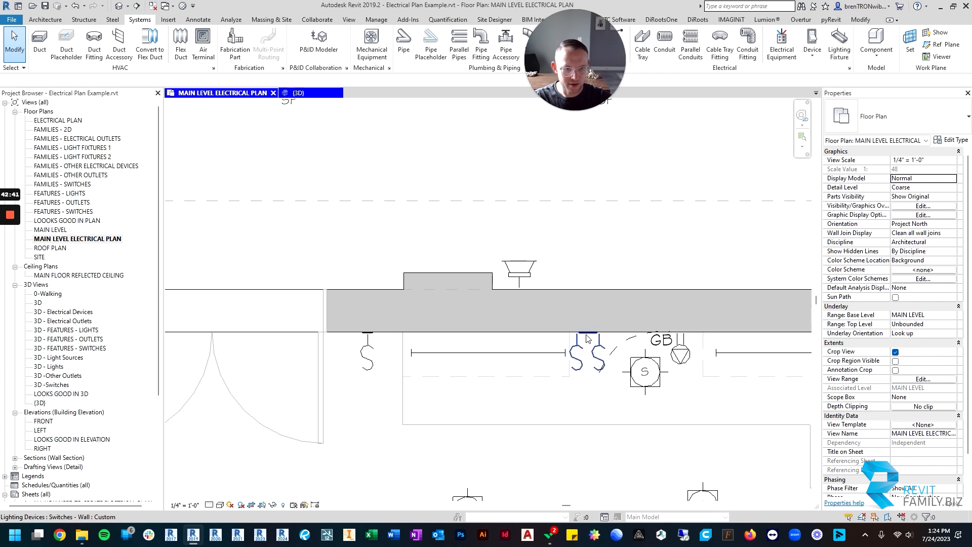
# - Move the kitchen's two-switch device slightly left along the wall and readjust the arc of its wire to the GB outlet
pyautogui.moveTo(591, 338)
pyautogui.mouseDown()
pyautogui.moveTo(397, 332)
pyautogui.moveTo(588, 330)
pyautogui.moveTo(573, 335)
pyautogui.mouseUp()
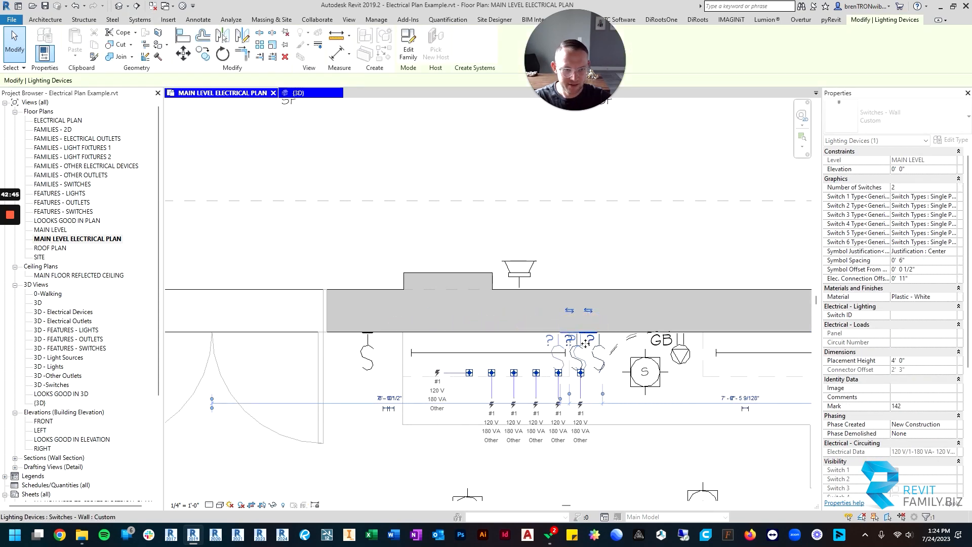
pyautogui.press('Escape')
pyautogui.click(596, 381)
pyautogui.scroll(2, 595, 380)
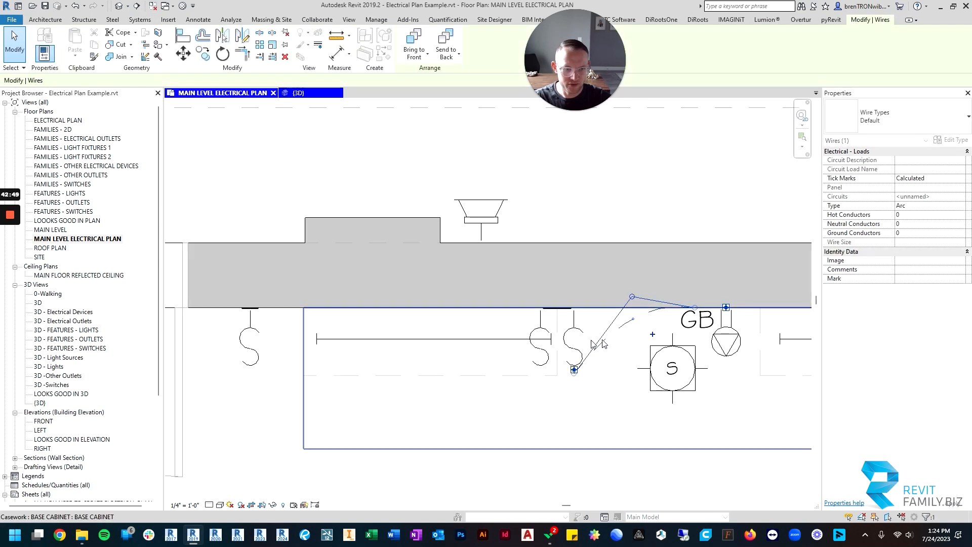
pyautogui.moveTo(627, 355); pyautogui.dragTo(612, 313)
pyautogui.press('Escape')
pyautogui.scroll(-2, 567, 360)
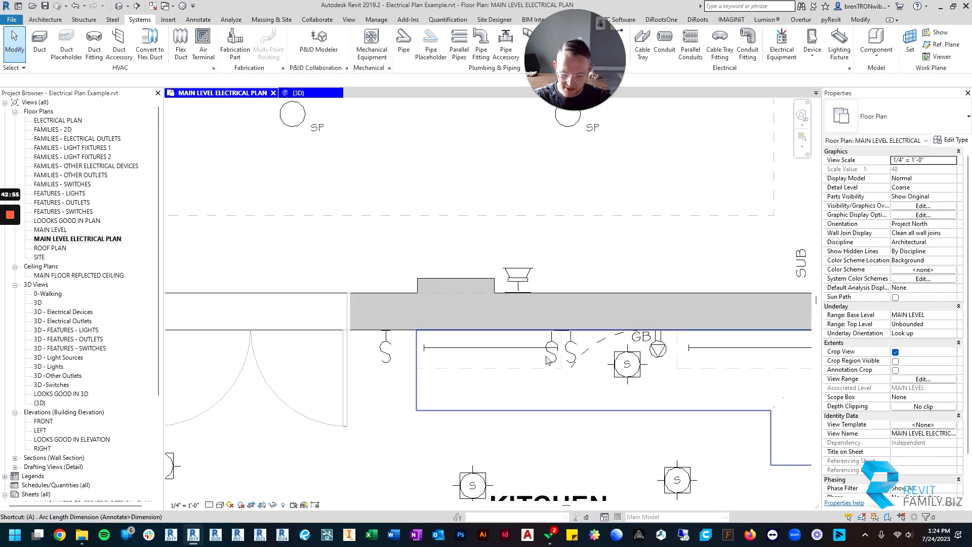
# - Draw an arc wire from the left-hand switch of the two-switch device to the recessed spotlight beside the GB outlet
pyautogui.press('e')
pyautogui.press('w')
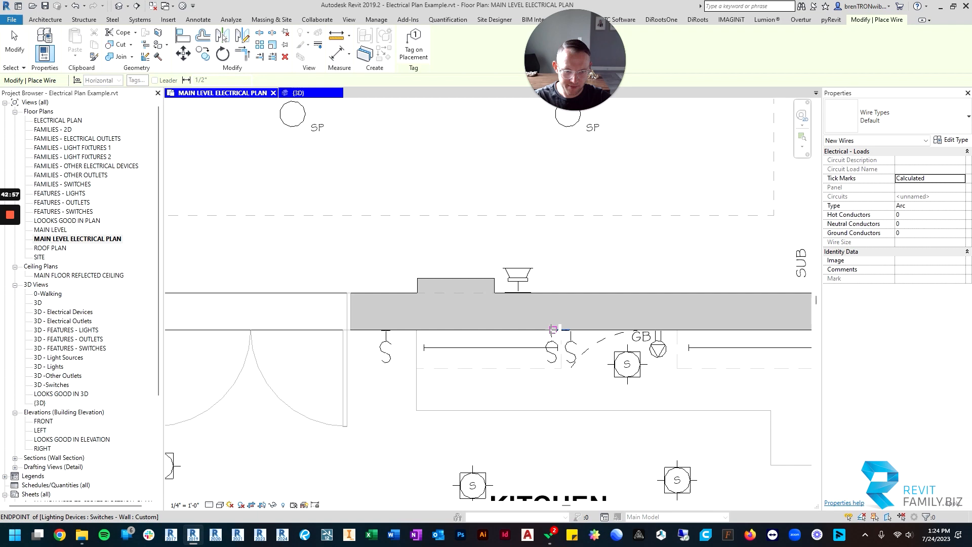
pyautogui.scroll(2, 549, 363)
pyautogui.click(555, 365)
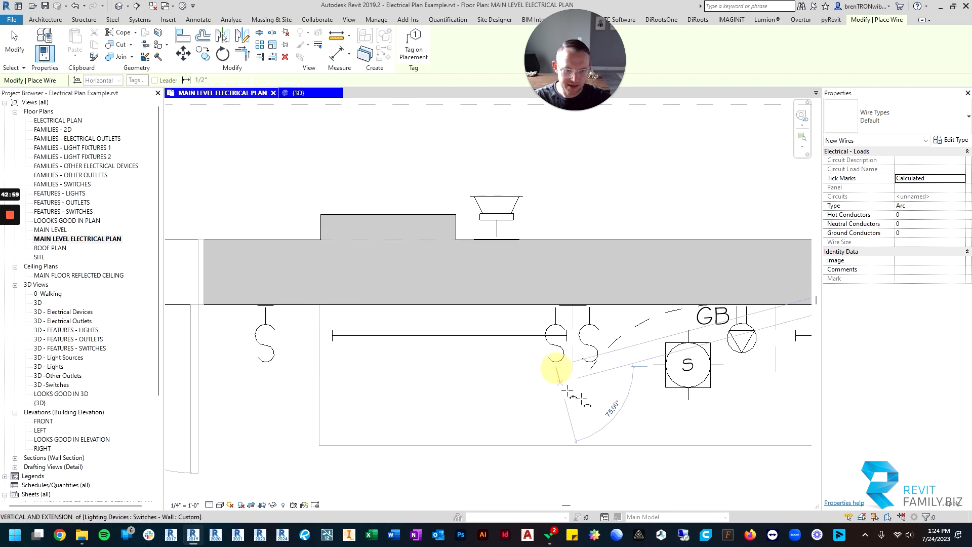
pyautogui.click(611, 416)
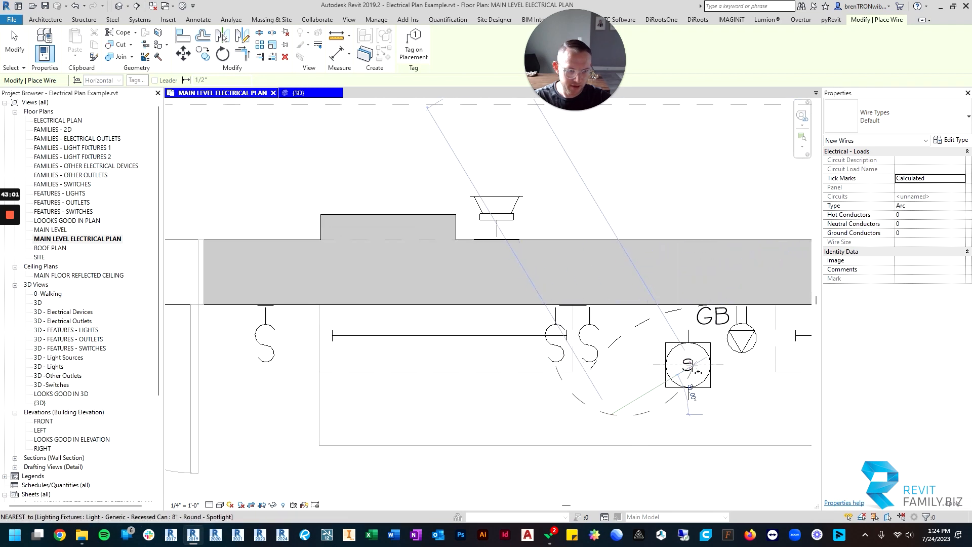
pyautogui.click(591, 412)
pyautogui.press('Escape')
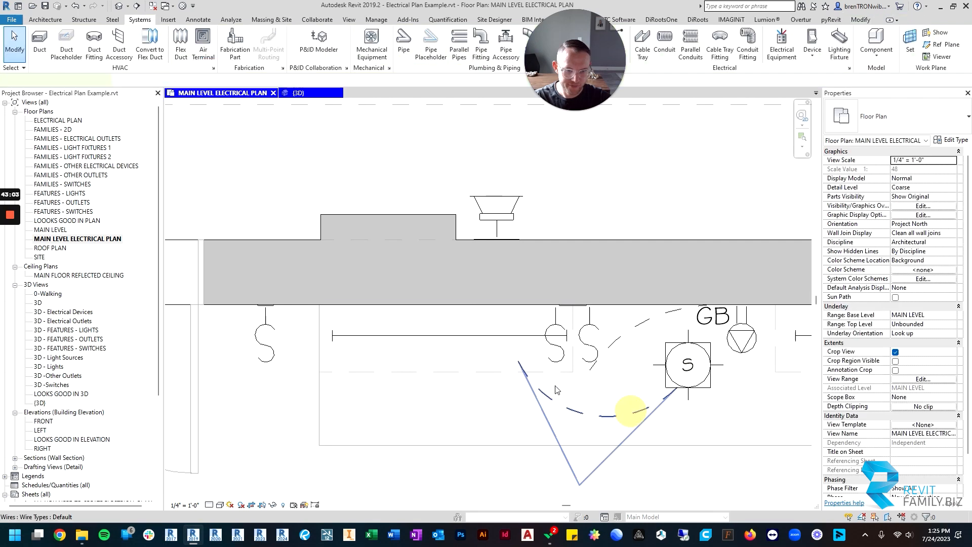
# - Bring the spotlight wire's loose end onto the left-hand switch symbol and check the wire's bend
pyautogui.click(553, 365)
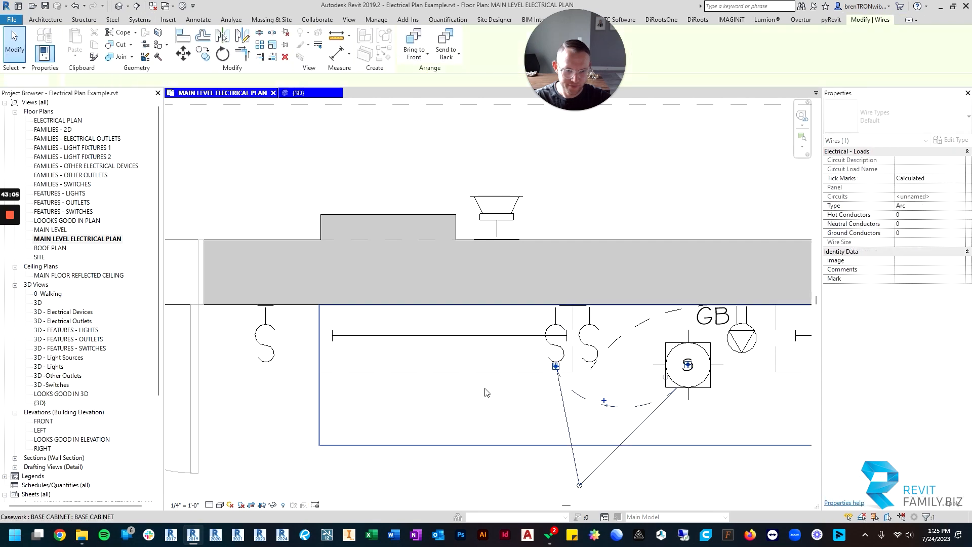
pyautogui.press('Escape')
pyautogui.scroll(-3, 485, 390)
pyautogui.click(568, 406)
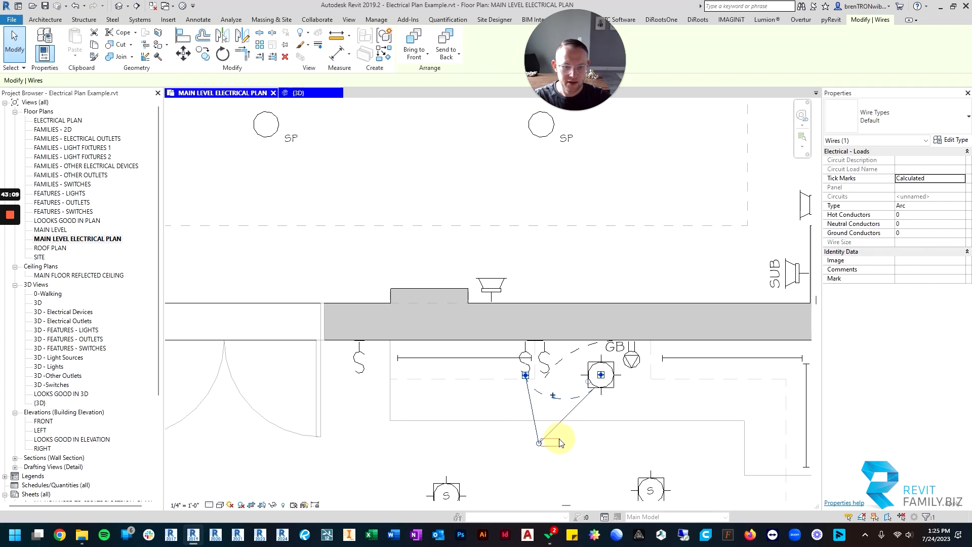
pyautogui.press('Escape')
# - Draw an arc wire in the primary bedroom from the right-hand switch of the three-switch device to the ceiling fan
pyautogui.scroll(-4, 560, 442)
pyautogui.scroll(3, 505, 317)
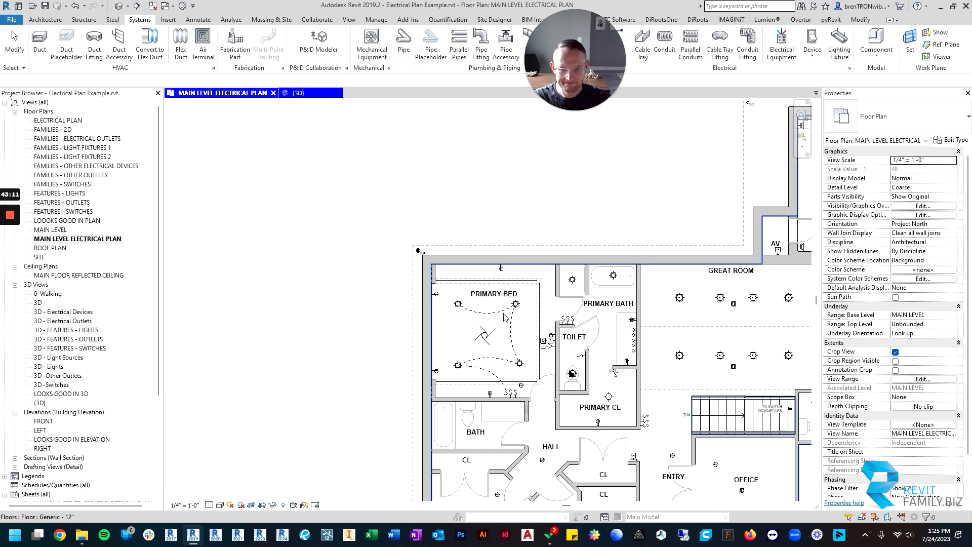
pyautogui.scroll(3, 506, 314)
pyautogui.press('w')
pyautogui.scroll(2, 453, 233)
pyautogui.scroll(-4, 542, 271)
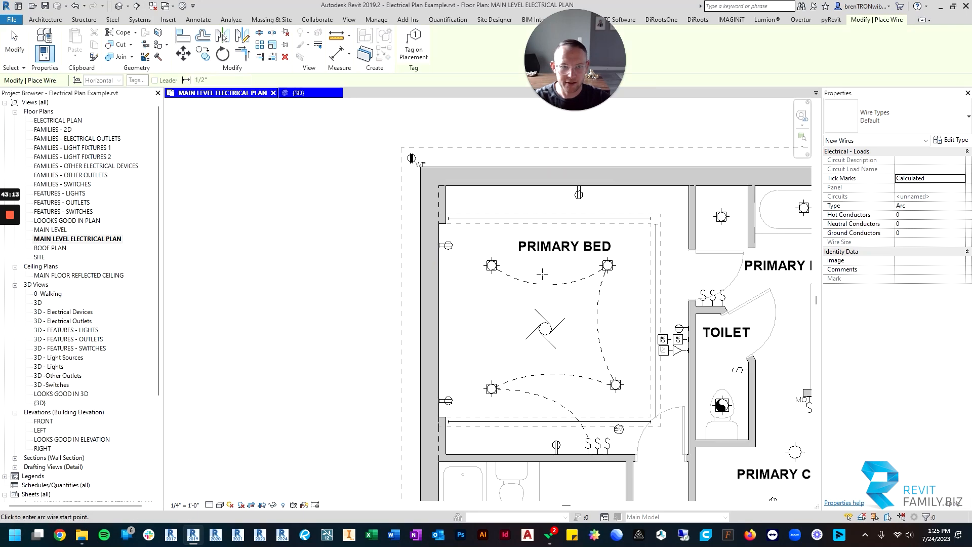
pyautogui.scroll(2, 577, 354)
pyautogui.scroll(2, 513, 350)
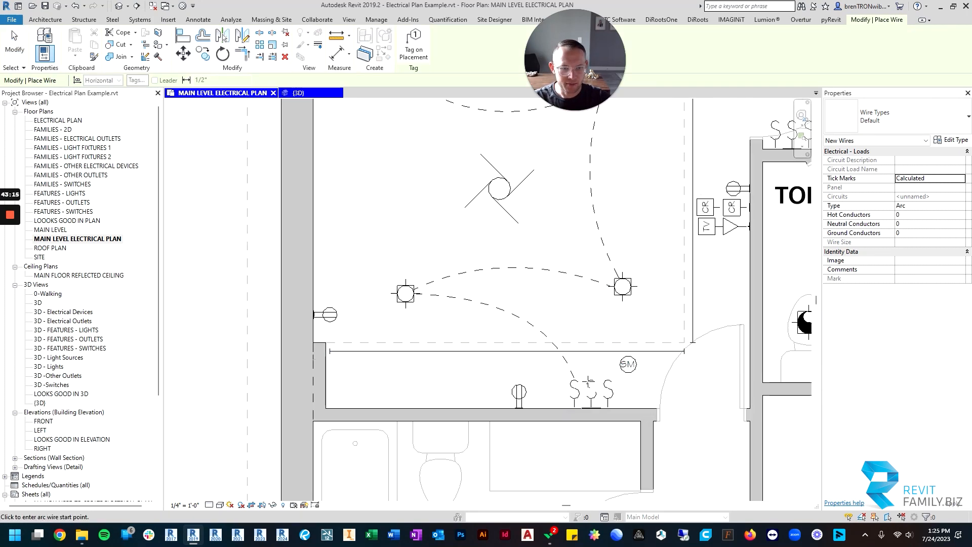
pyautogui.click(607, 377)
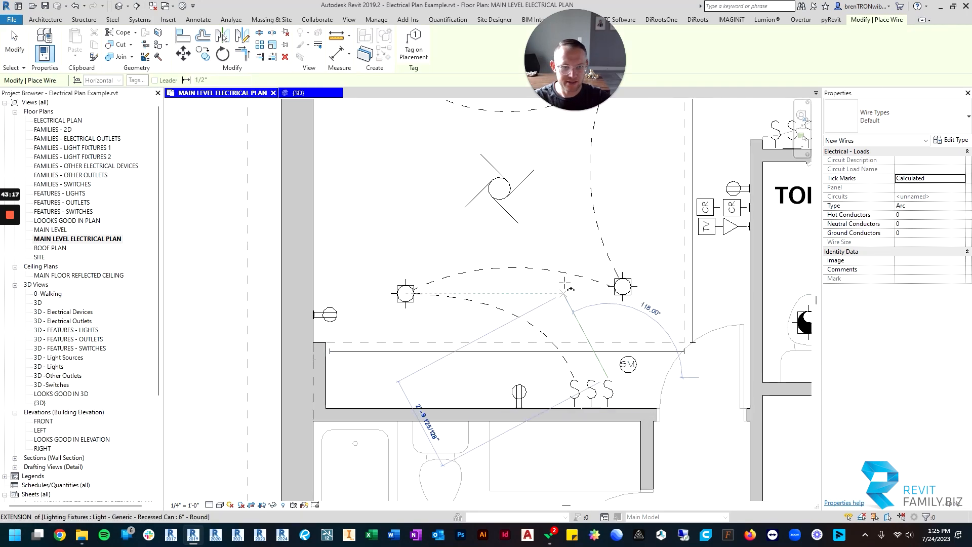
pyautogui.click(585, 253)
pyautogui.click(504, 202)
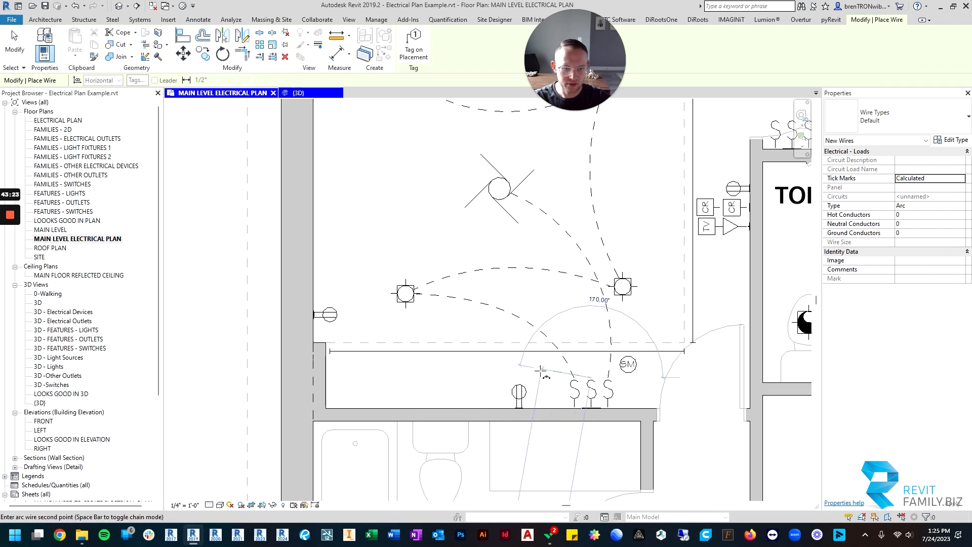
# - Draw a wire from the middle bedroom switch to the lower strip light and bow it upward into an arc
pyautogui.click(506, 350)
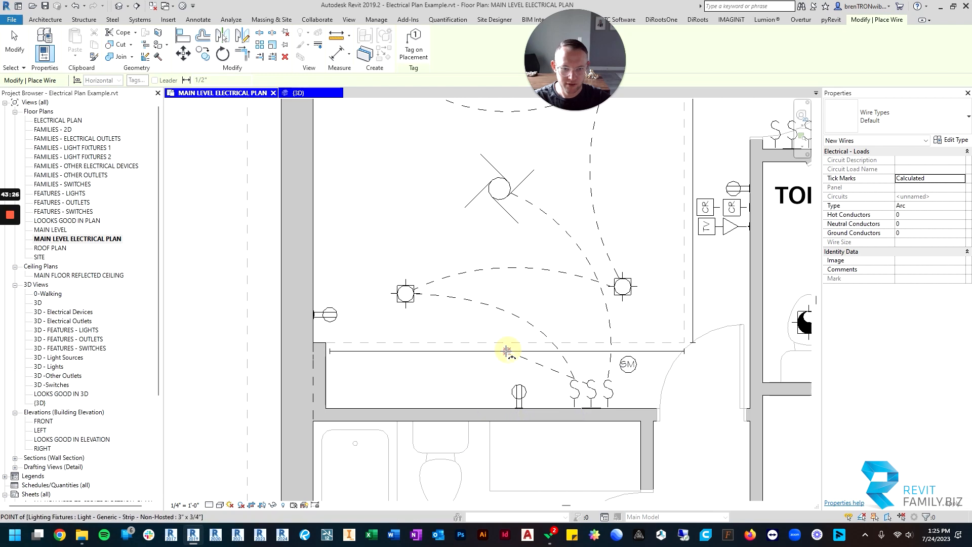
pyautogui.press('Escape')
pyautogui.click(548, 373)
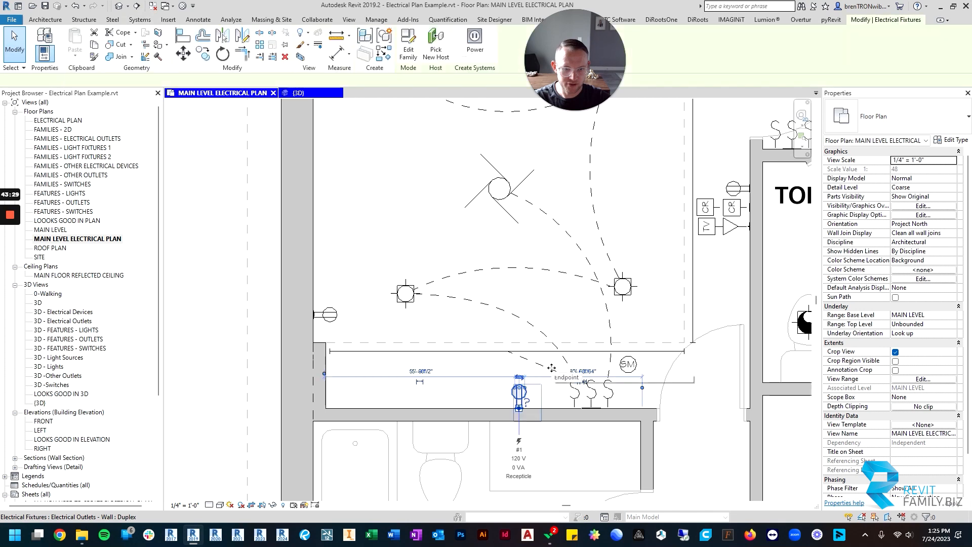
pyautogui.press('Escape')
pyautogui.click(551, 371)
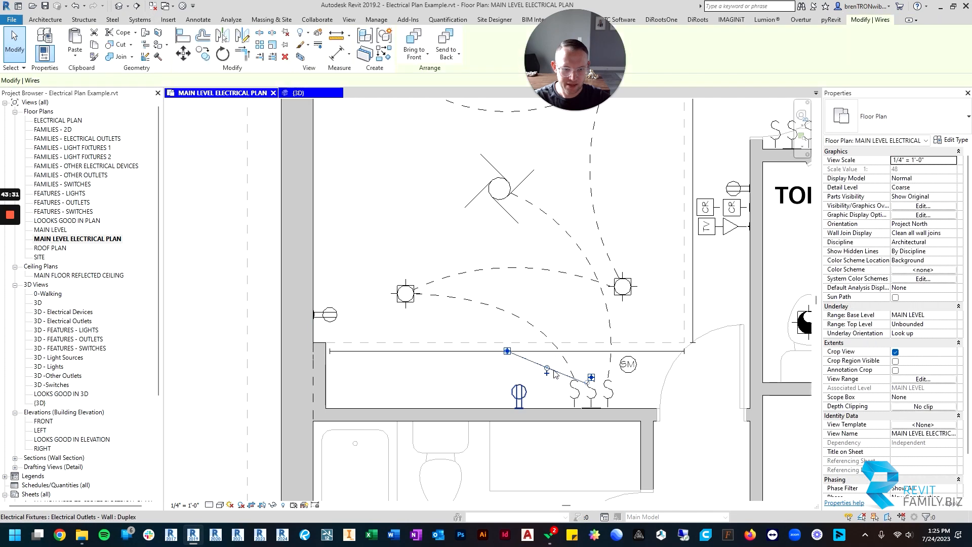
pyautogui.moveTo(549, 368); pyautogui.dragTo(570, 328)
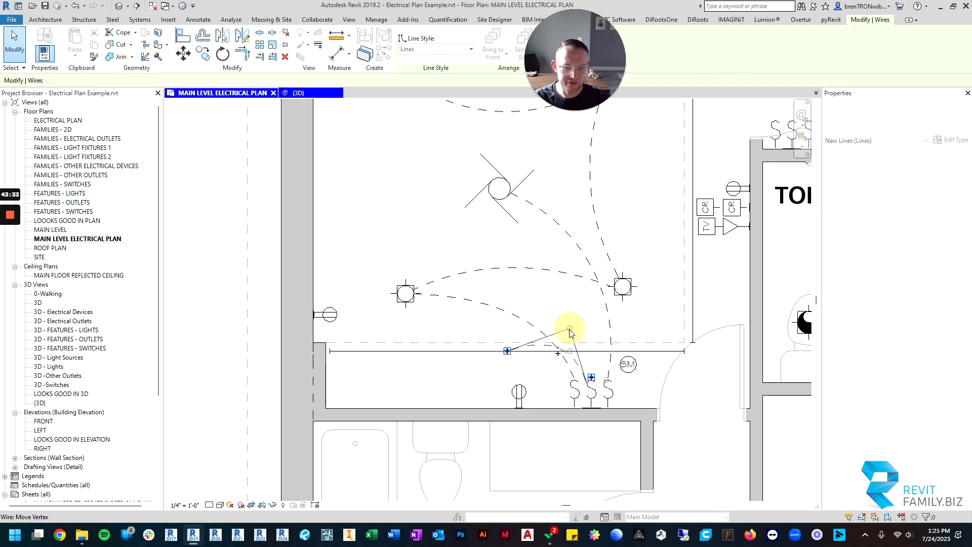
pyautogui.press('Escape')
# - Slide the wire's end along the strip light to just above the switches and tighten its arc
pyautogui.scroll(2, 512, 352)
pyautogui.click(523, 349)
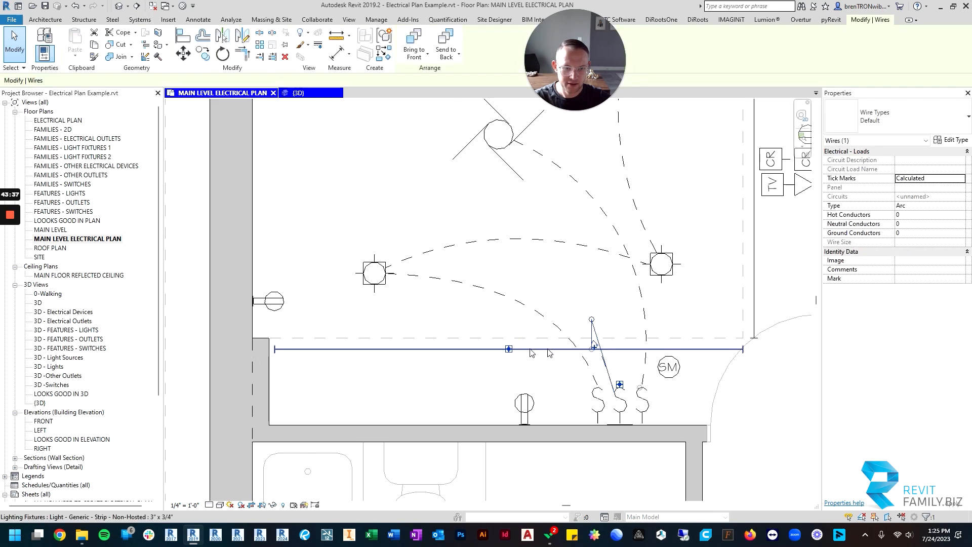
pyautogui.moveTo(591, 319); pyautogui.dragTo(624, 349)
pyautogui.scroll(3, 593, 360)
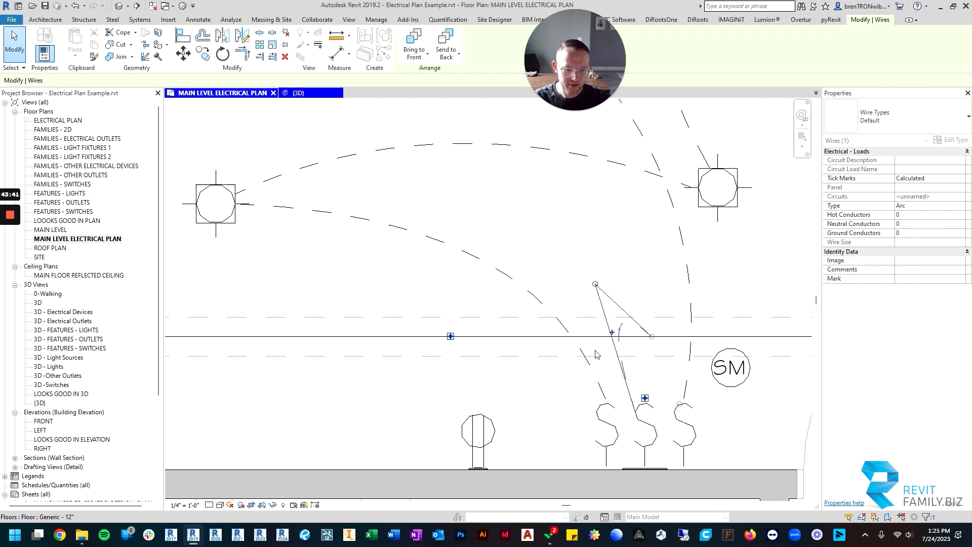
pyautogui.moveTo(595, 286); pyautogui.dragTo(619, 361)
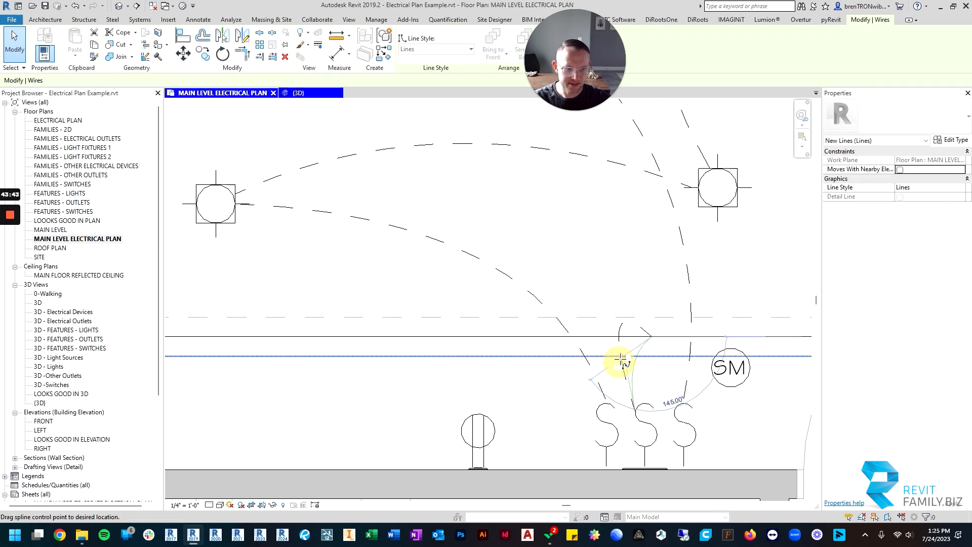
pyautogui.click(664, 372)
# - Examine the finished primary bedroom switch wiring, including the wires to the ceiling fan, recessed lights and strip light
pyautogui.scroll(-3, 666, 372)
pyautogui.moveTo(656, 366); pyautogui.dragTo(481, 359, button='middle')
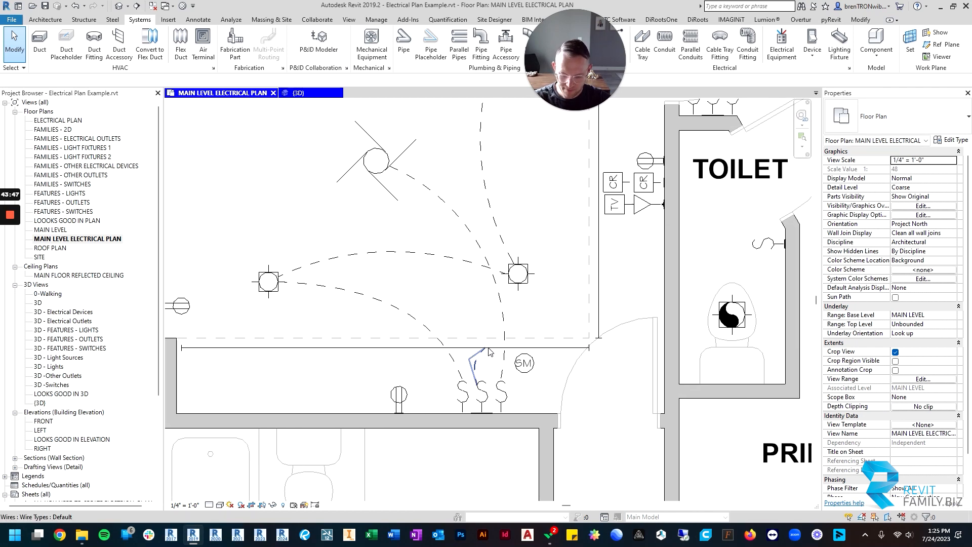
pyautogui.scroll(-3, 581, 335)
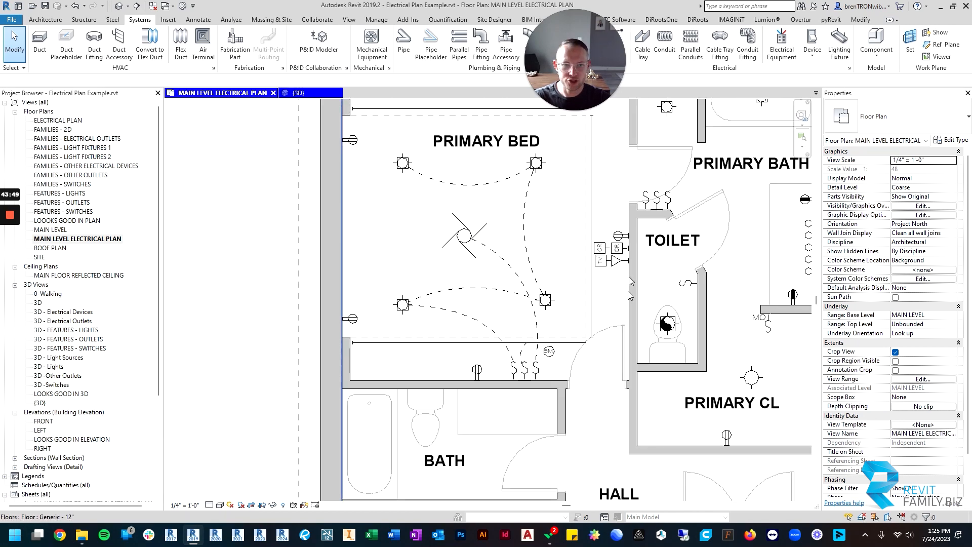
pyautogui.moveTo(591, 173); pyautogui.dragTo(595, 256, button='middle')
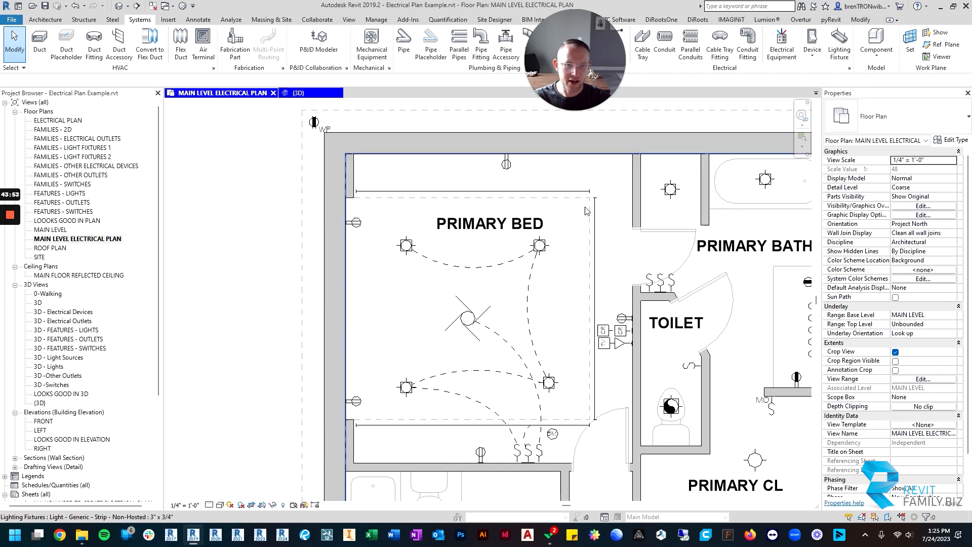
pyautogui.scroll(2, 541, 430)
pyautogui.scroll(-2, 543, 411)
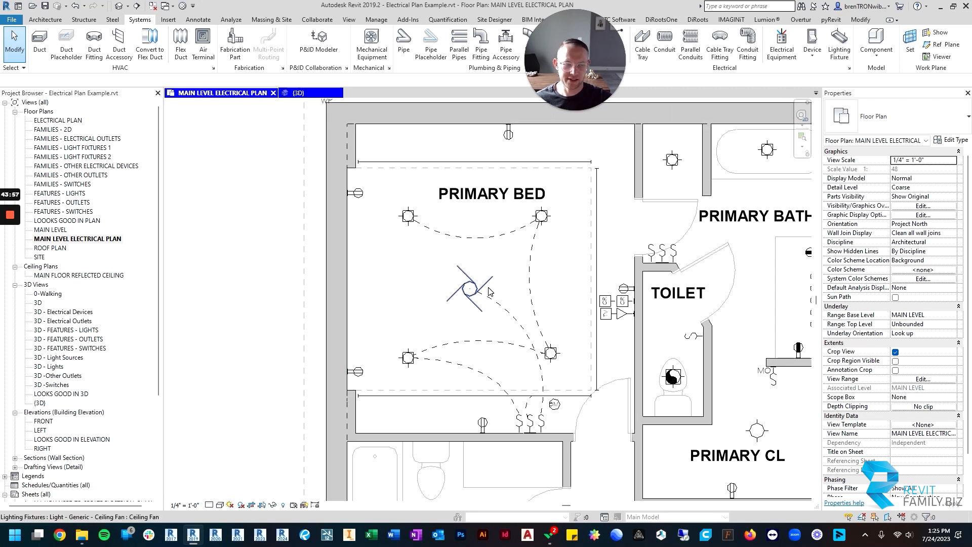
pyautogui.scroll(-2, 488, 290)
pyautogui.scroll(-1, 533, 304)
pyautogui.scroll(-1, 503, 297)
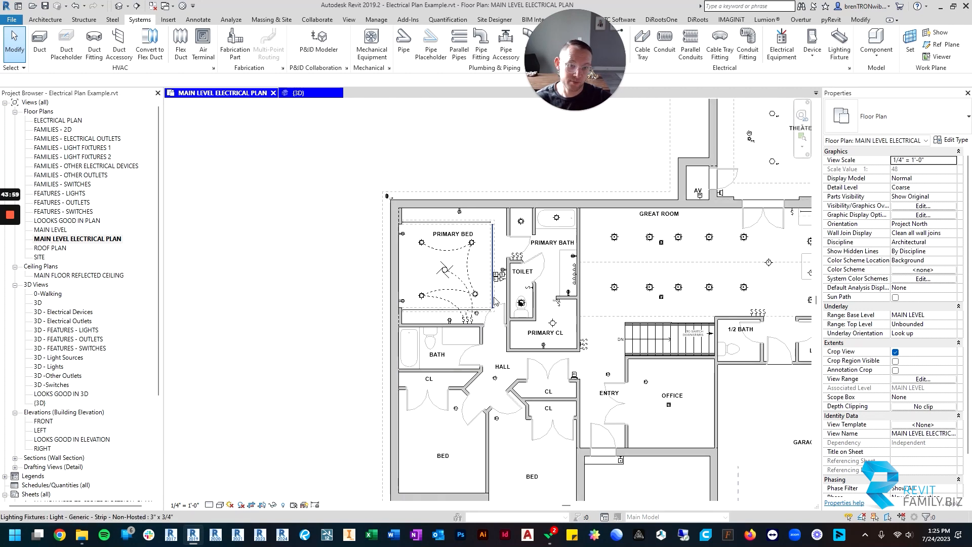
# - Draw an arc wire from the single kitchen switch beside the double doors to the nearest strip light above the base cabinets
pyautogui.scroll(-2, 502, 297)
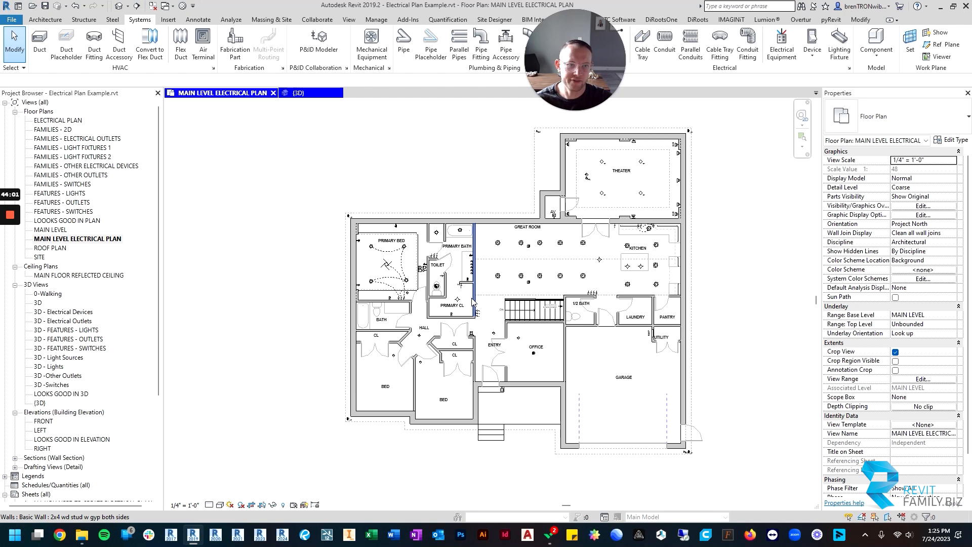
pyautogui.scroll(5, 667, 224)
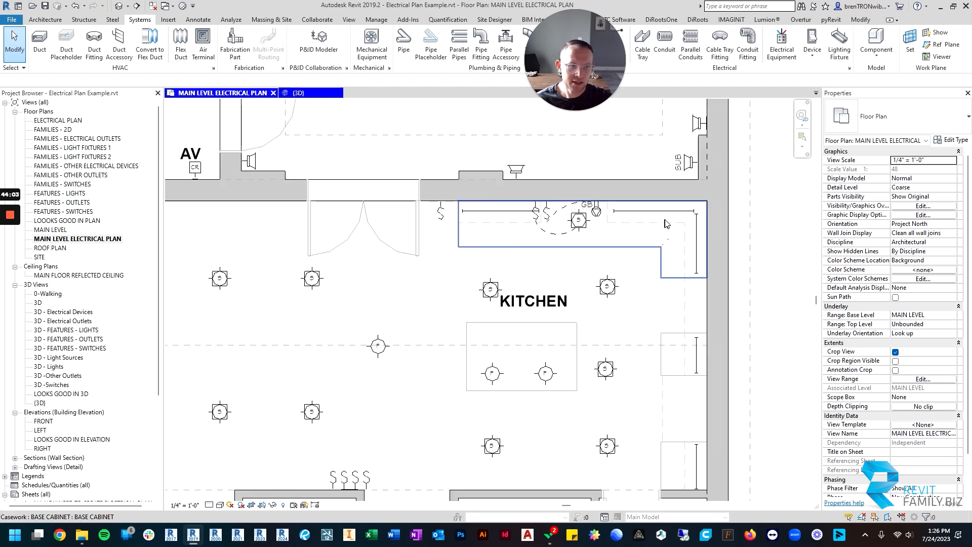
pyautogui.scroll(-1, 582, 218)
pyautogui.scroll(4, 559, 212)
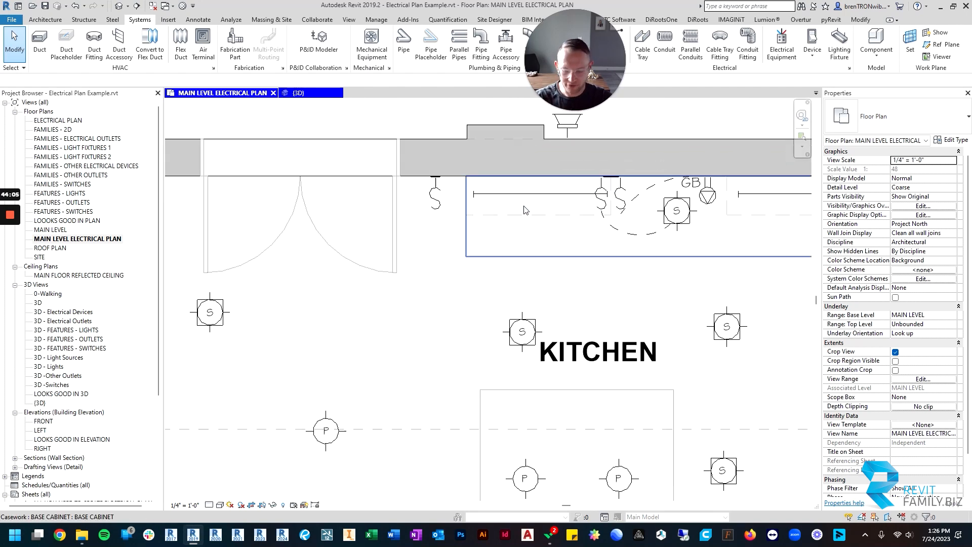
pyautogui.press('e')
pyautogui.press('w')
pyautogui.scroll(1, 434, 216)
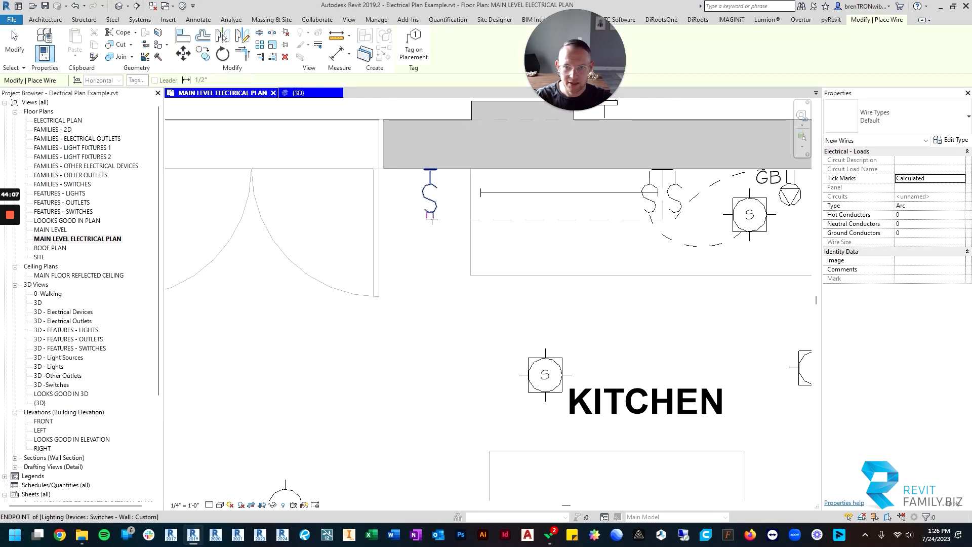
pyautogui.click(429, 215)
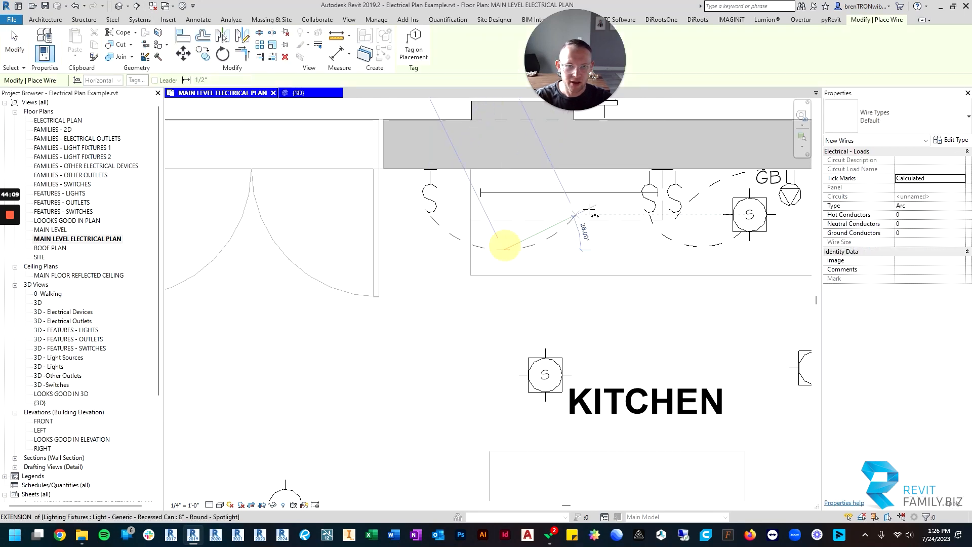
pyautogui.click(569, 193)
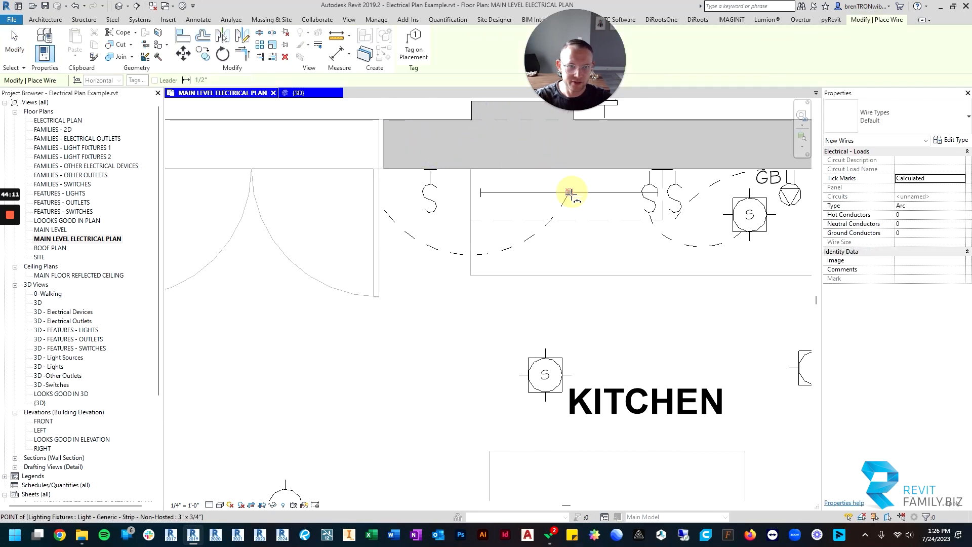
# - Chain arc wires from that strip light through the remaining kitchen strip lights, around the corner and down to the last one near the pantry
pyautogui.scroll(-2, 569, 192)
pyautogui.click(543, 289)
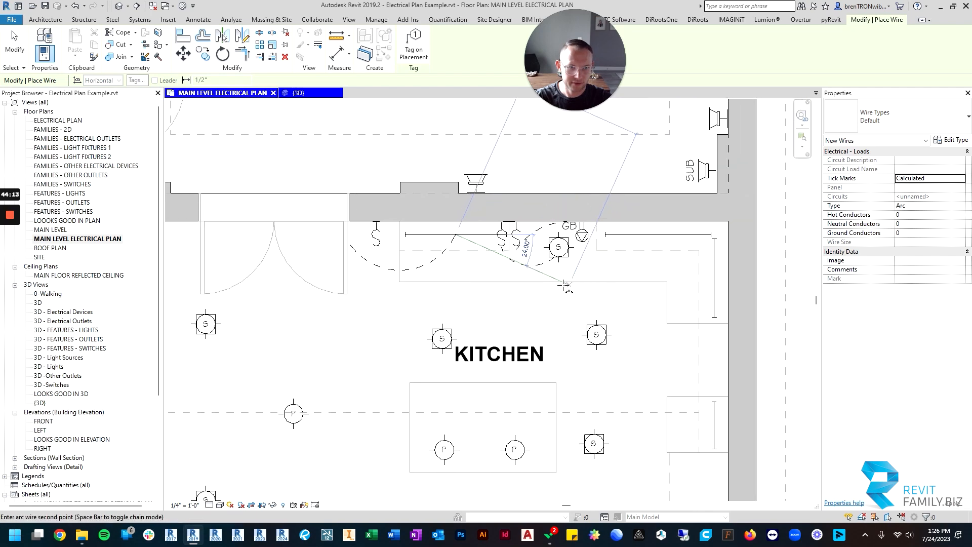
pyautogui.click(658, 265)
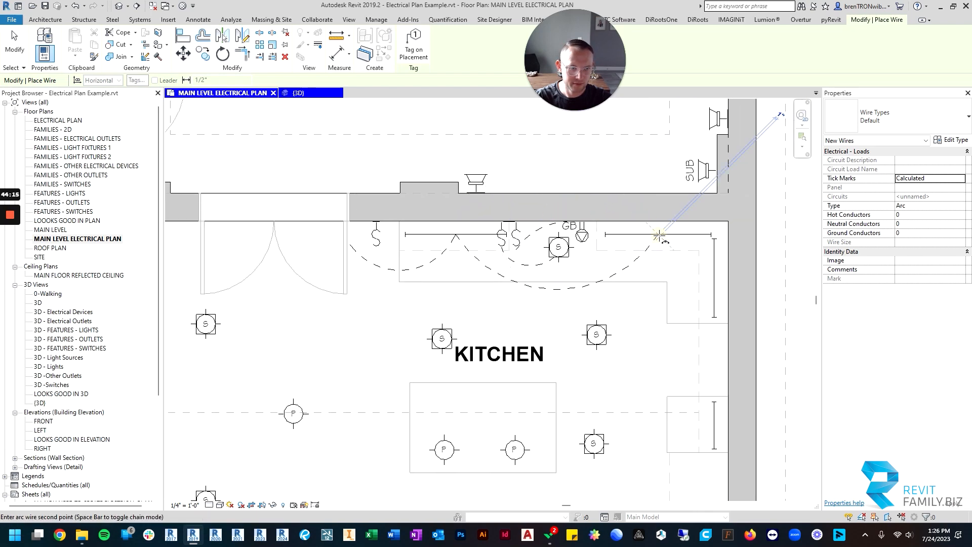
pyautogui.click(715, 278)
pyautogui.click(714, 436)
pyautogui.moveTo(647, 430); pyautogui.dragTo(627, 225, button='middle')
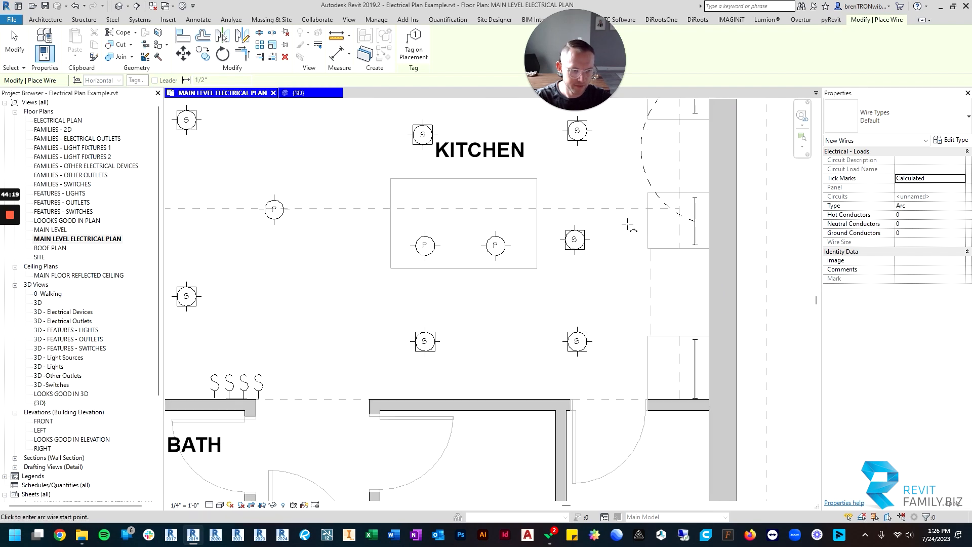
pyautogui.click(695, 222)
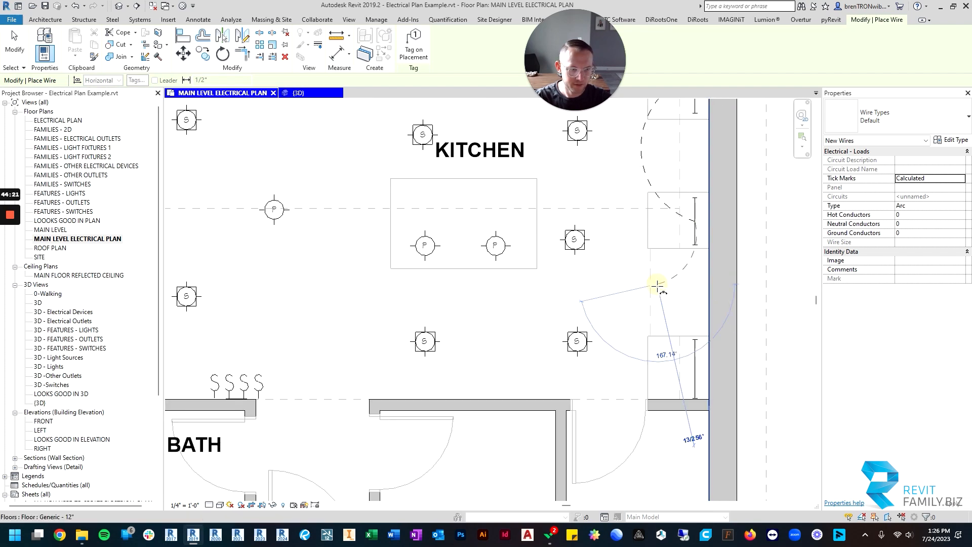
pyautogui.click(695, 368)
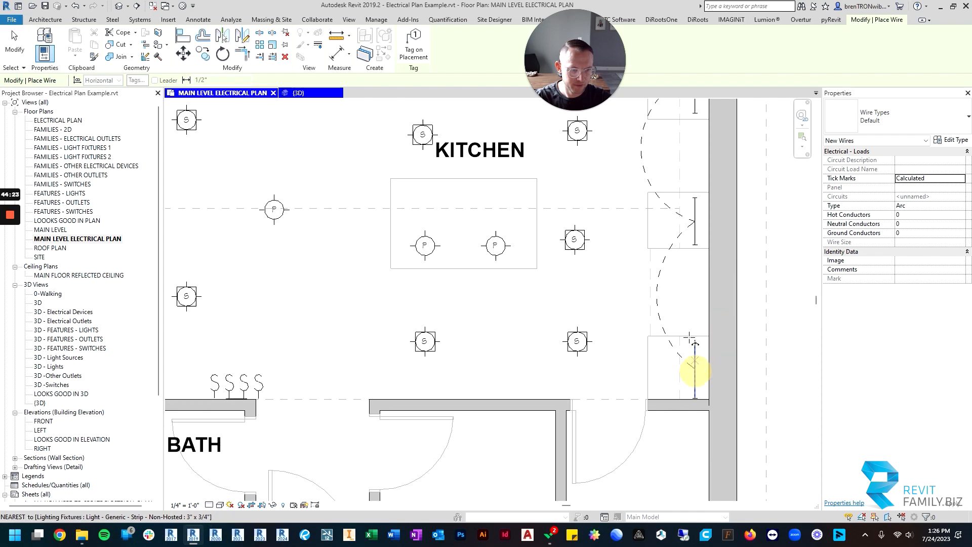
pyautogui.press('Escape')
# - Flatten the arcs of the corner wire and the wire between the upper two strip lights on the kitchen's side wall
pyautogui.moveTo(619, 155); pyautogui.dragTo(627, 295, button='middle')
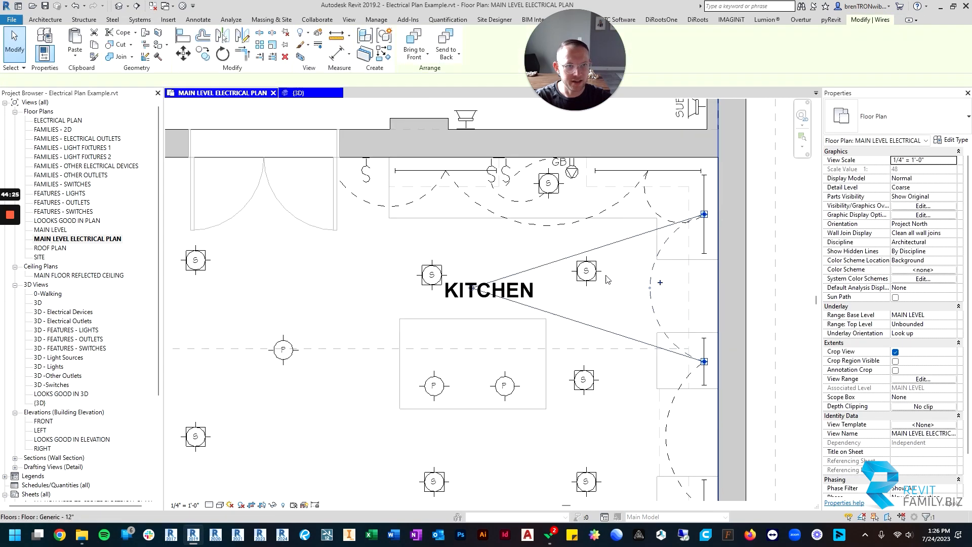
pyautogui.click(472, 292)
pyautogui.moveTo(508, 290); pyautogui.dragTo(613, 284)
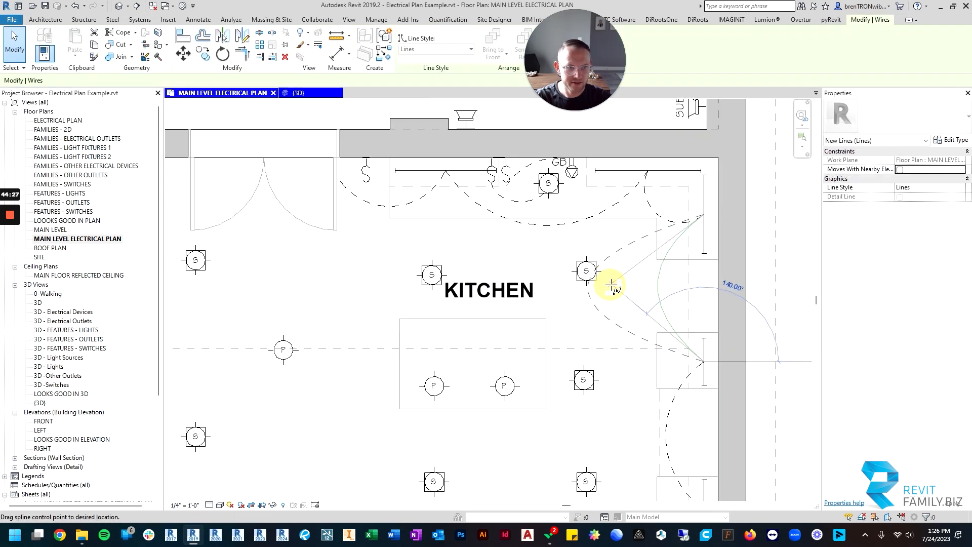
pyautogui.click(659, 214)
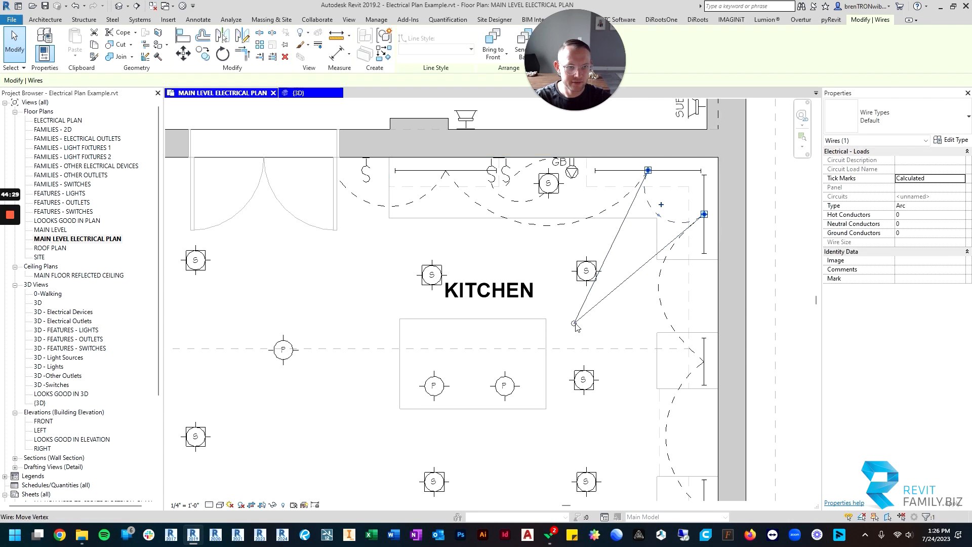
pyautogui.moveTo(575, 323); pyautogui.dragTo(652, 223)
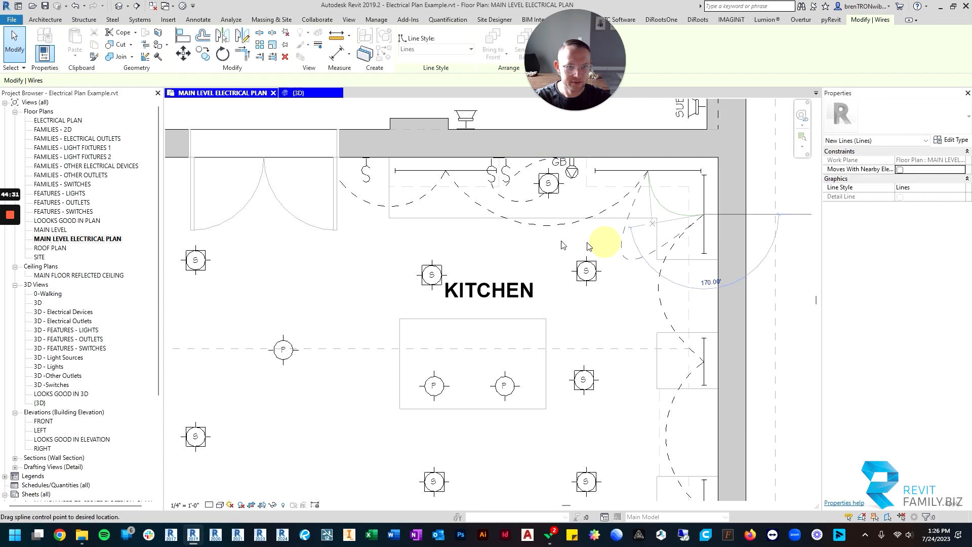
# - Attach the loose end of the first strip-light wire to the single kitchen switch's connector
pyautogui.click(385, 210)
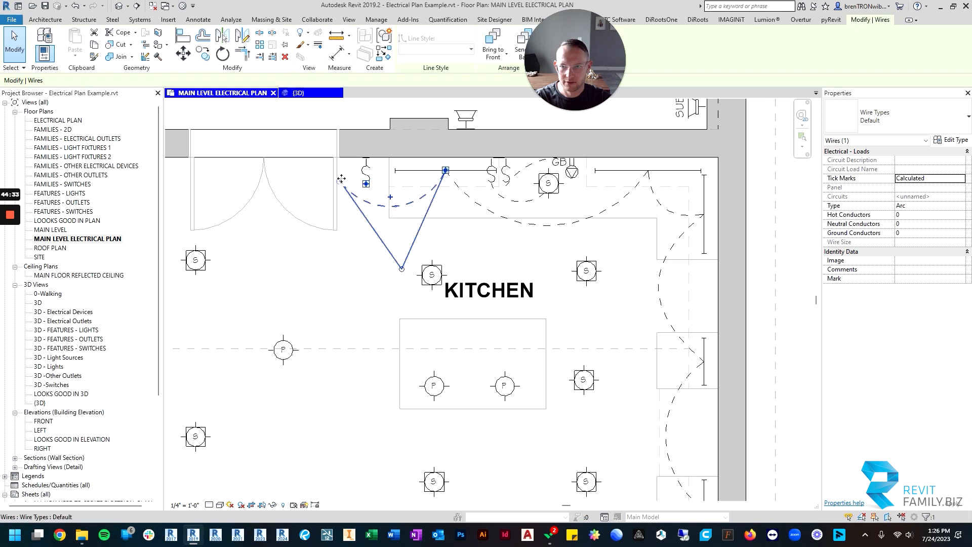
pyautogui.moveTo(367, 184); pyautogui.dragTo(366, 183)
pyautogui.click(451, 263)
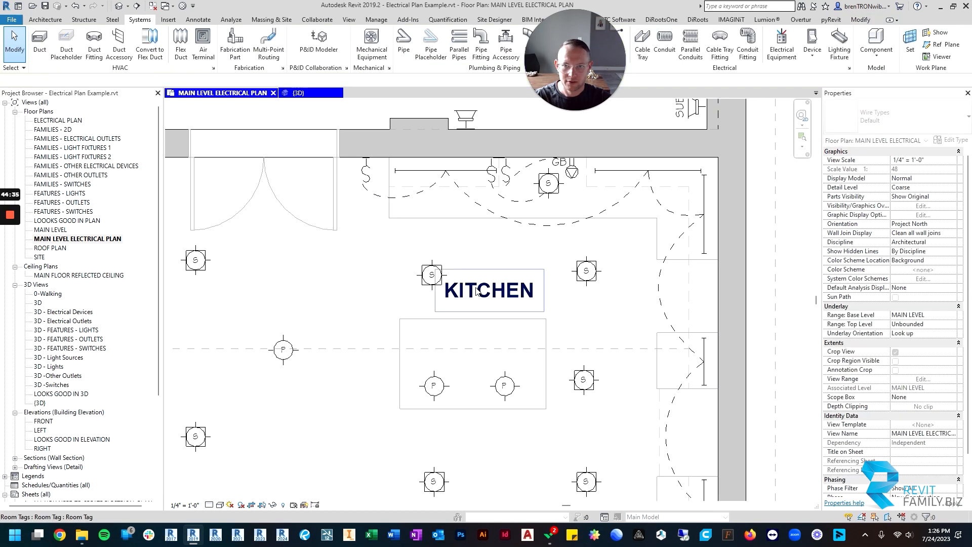
# - Examine the primary bath, great room and kitchen layout, including the properties of the four-switch device by the 1/2 bath
pyautogui.scroll(-2, 496, 319)
pyautogui.moveTo(508, 341); pyautogui.dragTo(478, 290, button='middle')
pyautogui.scroll(-3, 541, 380)
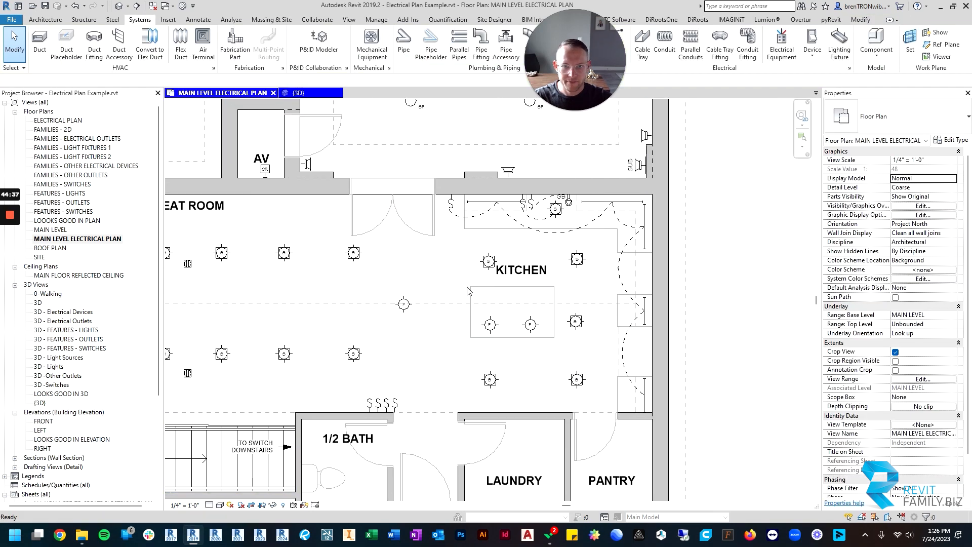
pyautogui.scroll(4, 381, 300)
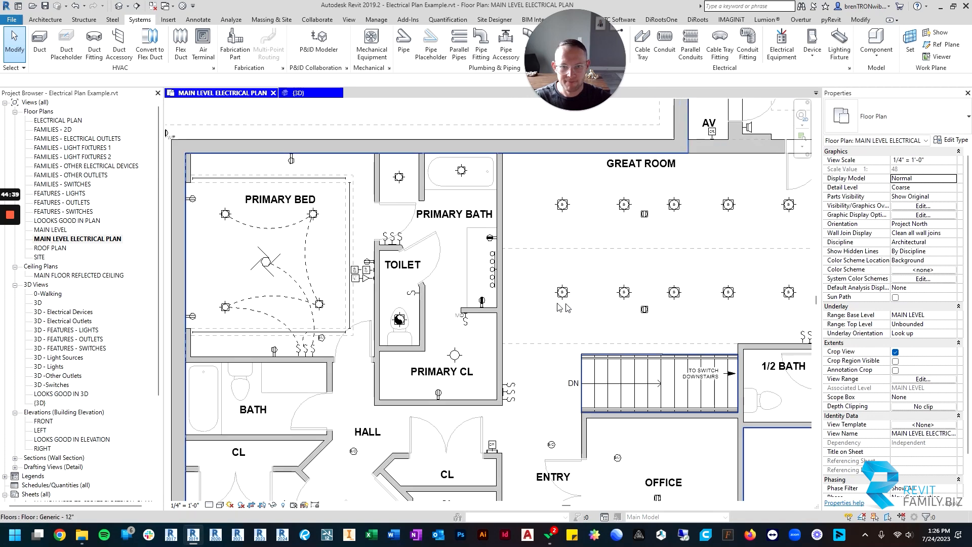
pyautogui.scroll(2, 362, 285)
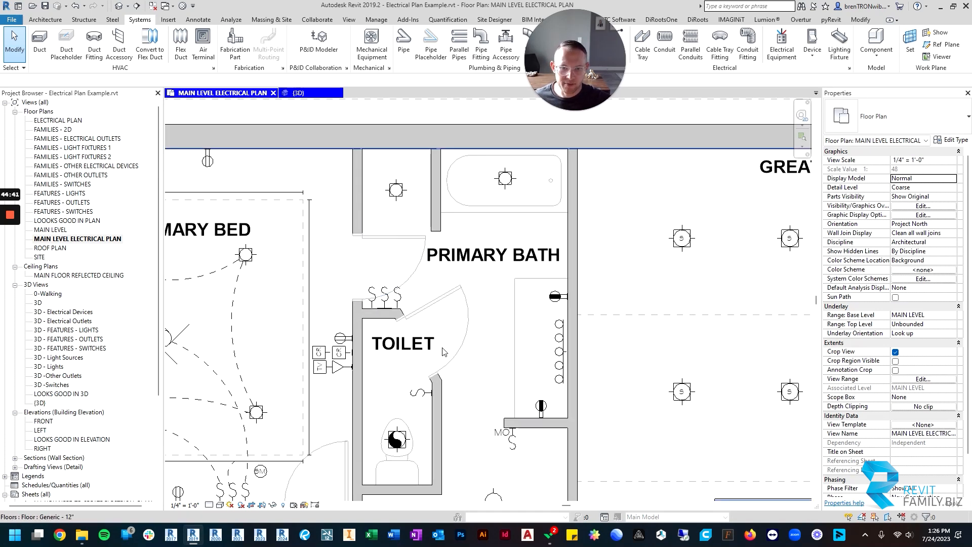
pyautogui.scroll(-2, 476, 354)
pyautogui.moveTo(582, 356); pyautogui.dragTo(483, 245, button='middle')
pyautogui.moveTo(578, 259); pyautogui.dragTo(486, 265, button='middle')
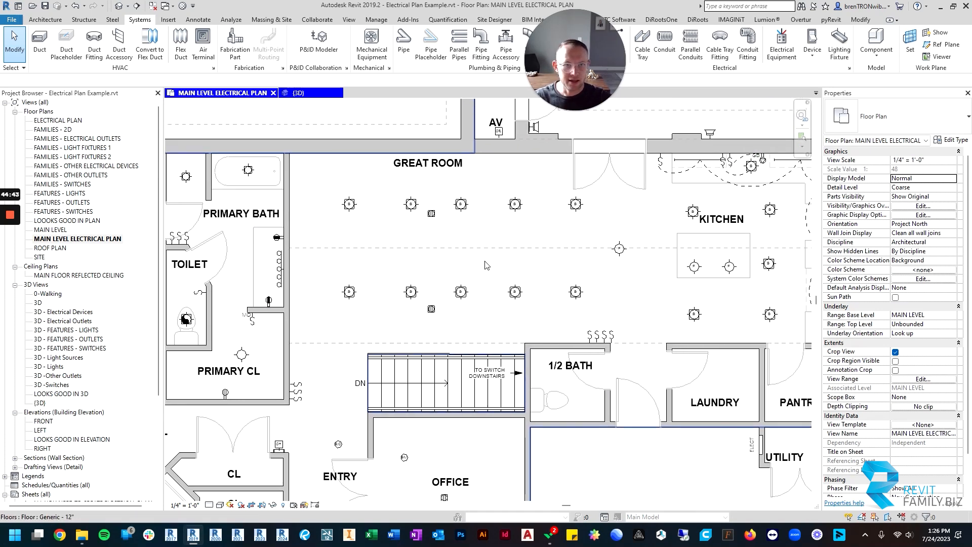
pyautogui.scroll(3, 569, 328)
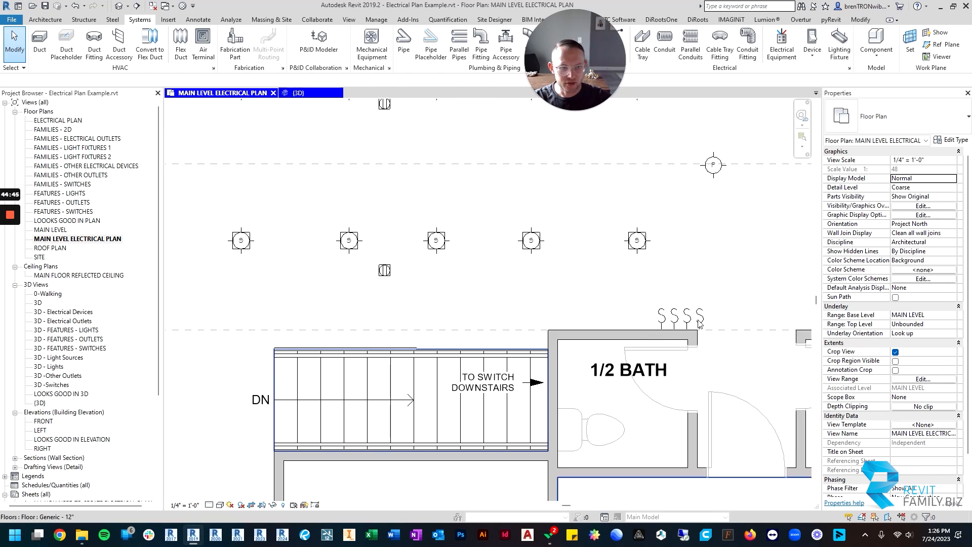
pyautogui.click(683, 332)
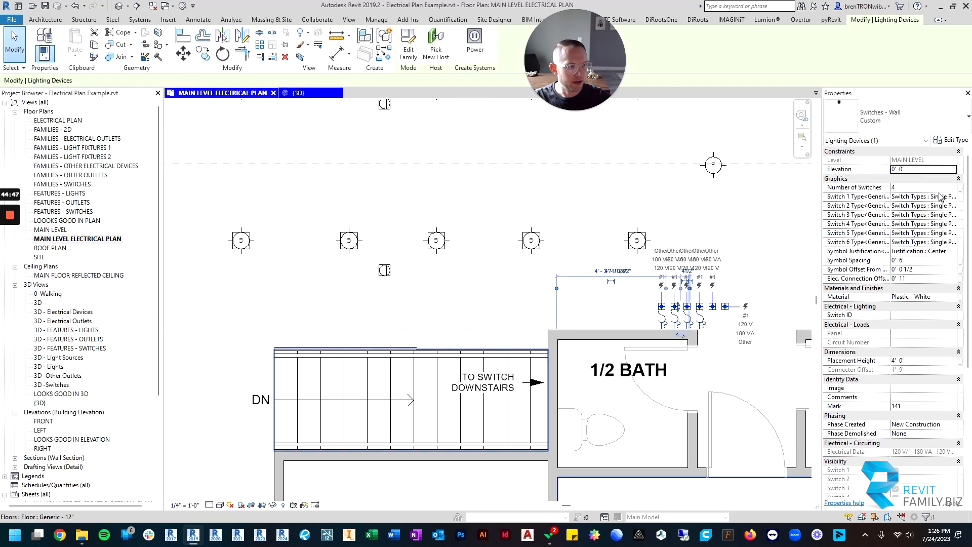
pyautogui.press('Escape')
pyautogui.scroll(-2, 620, 292)
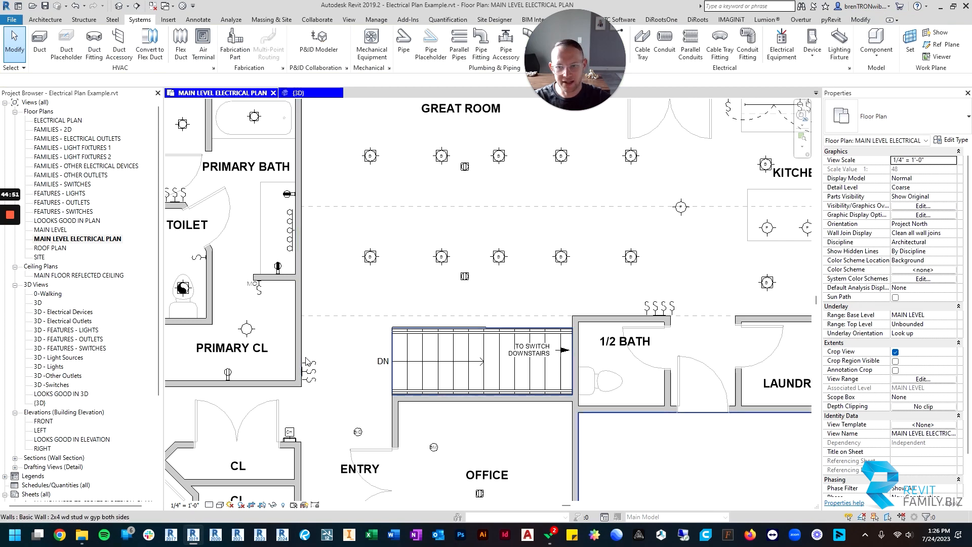
# - Set the Switch 1 Type of the four-switch device on the 1/2 bath wall to 3-Way
pyautogui.click(654, 310)
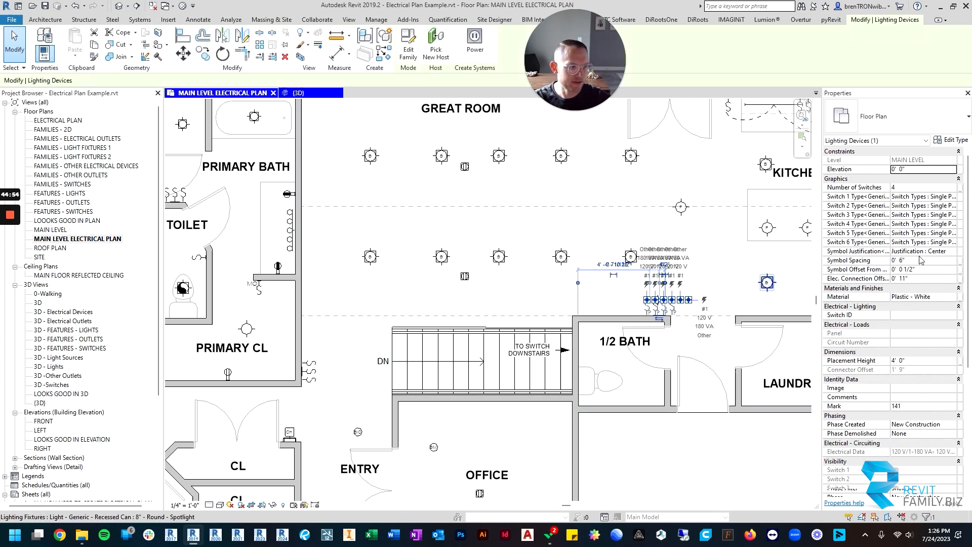
pyautogui.click(955, 199)
pyautogui.click(909, 213)
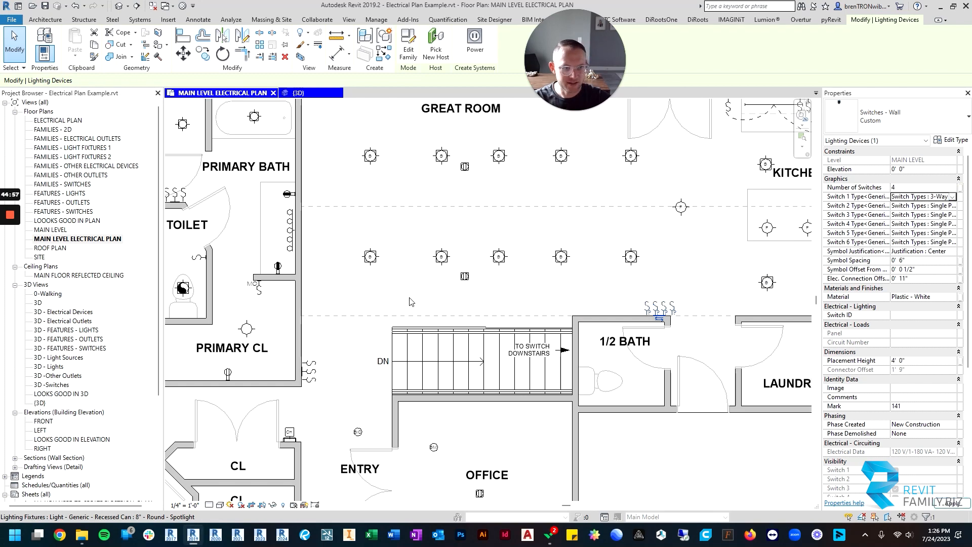
pyautogui.click(433, 300)
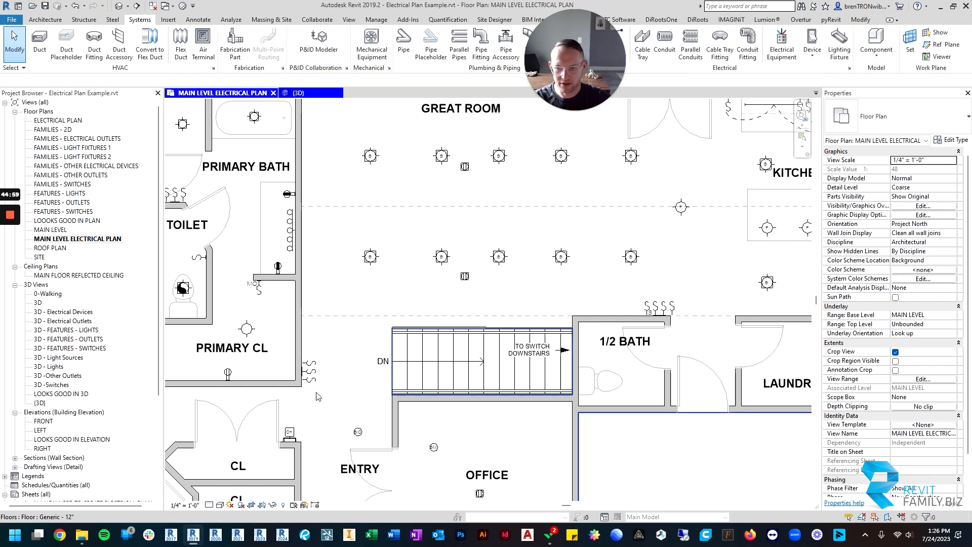
# - Set the Switch 1 Type of the three-switch device outside the primary closet to 3-Way
pyautogui.scroll(2, 305, 369)
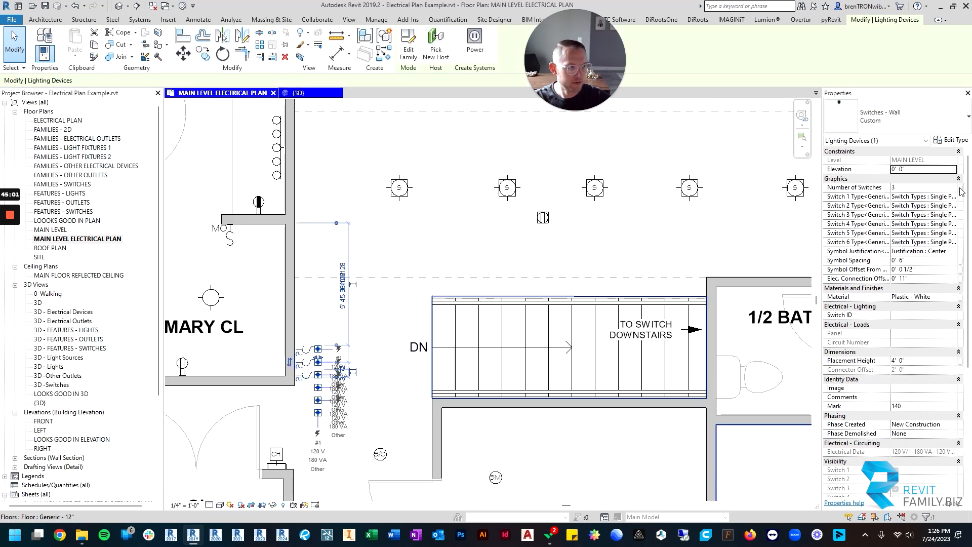
pyautogui.click(954, 198)
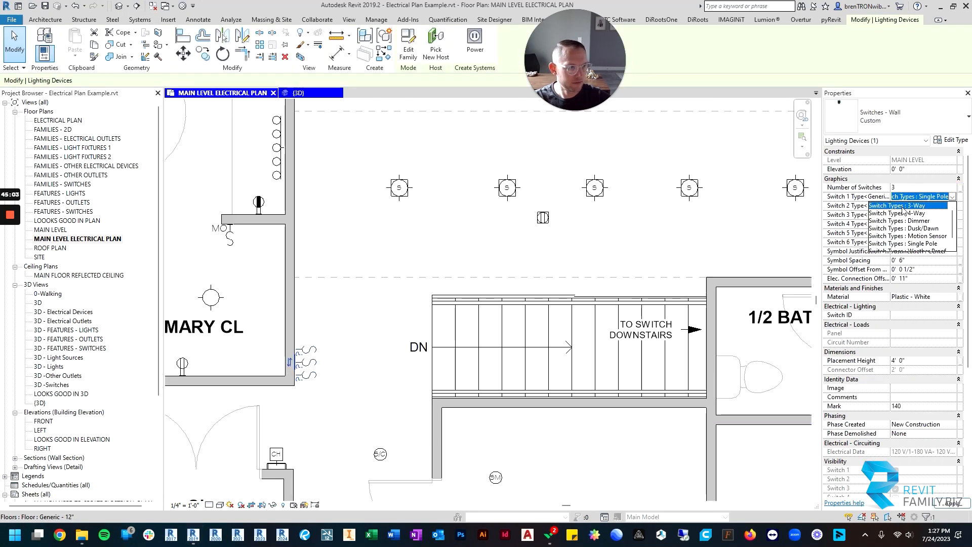
pyautogui.click(903, 205)
pyautogui.click(355, 301)
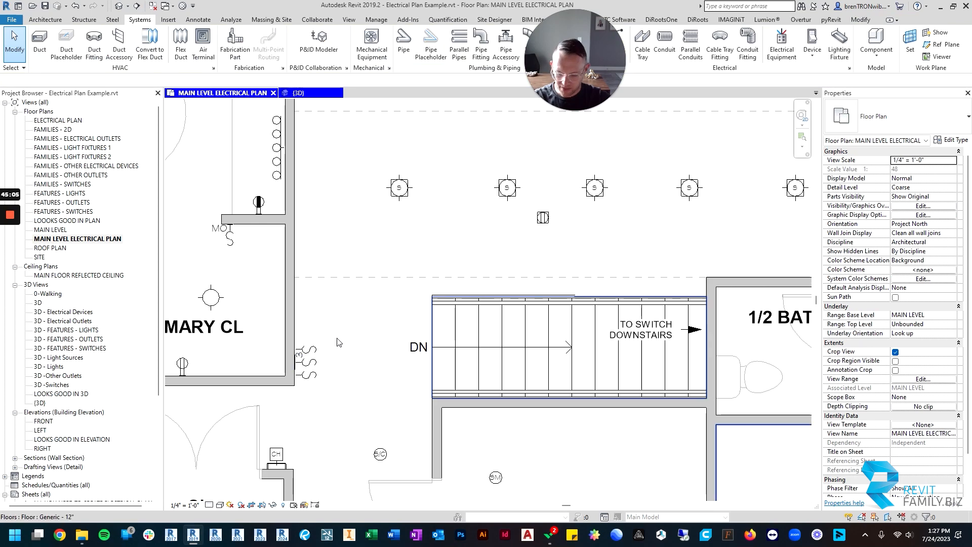
# - Draw an arc wire from the 3-way switch outside the primary closet to the first recessed light in the great room's lower row
pyautogui.press('e')
pyautogui.press('w')
pyautogui.click(315, 348)
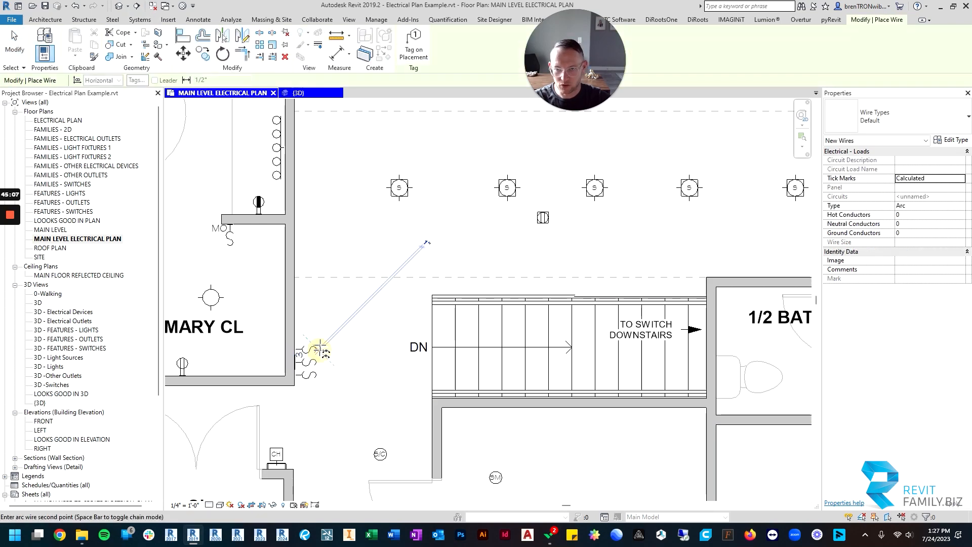
pyautogui.click(400, 189)
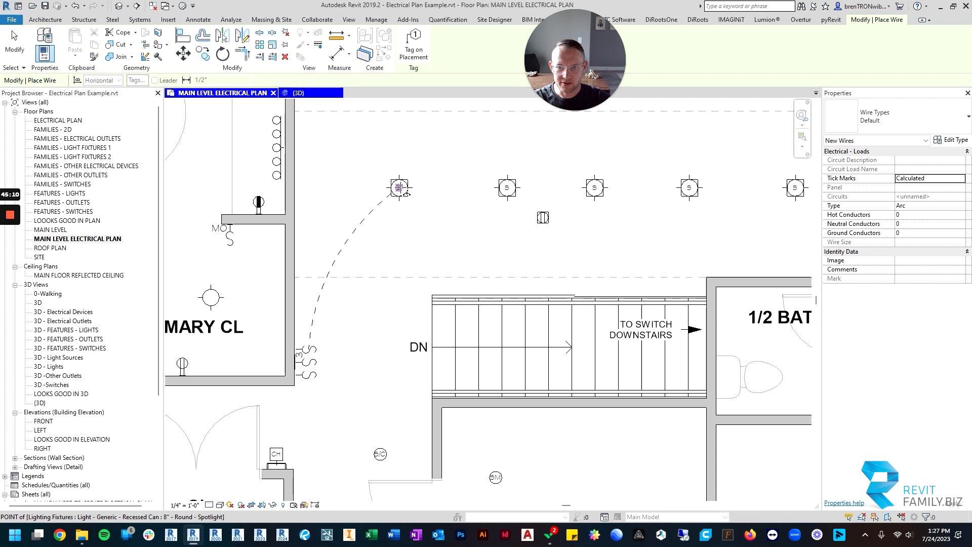
# - Chain arc wires between the five recessed lights of the great room's lower row, bulging upward between neighbouring fixtures
pyautogui.click(507, 188)
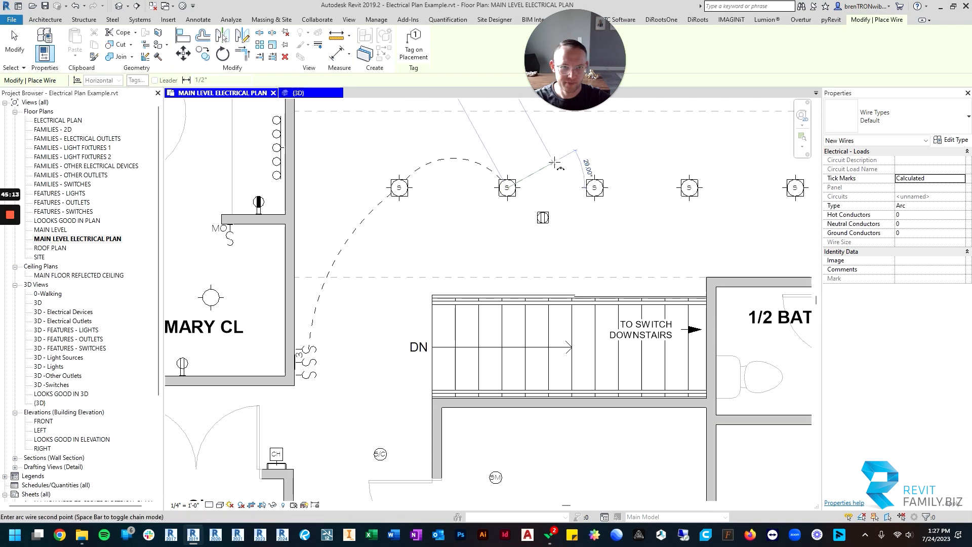
pyautogui.click(555, 162)
pyautogui.click(595, 187)
pyautogui.click(648, 167)
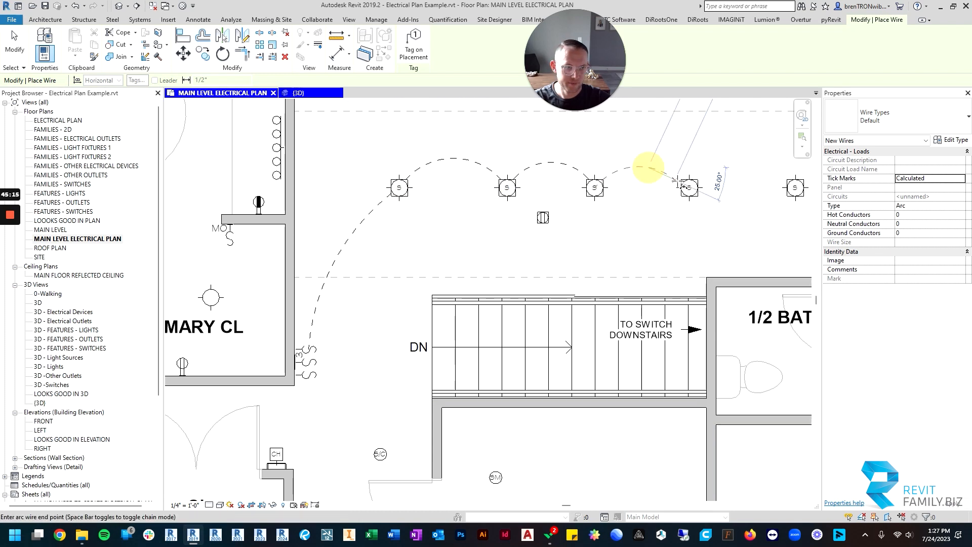
pyautogui.click(690, 188)
pyautogui.moveTo(696, 191); pyautogui.dragTo(351, 349, button='middle')
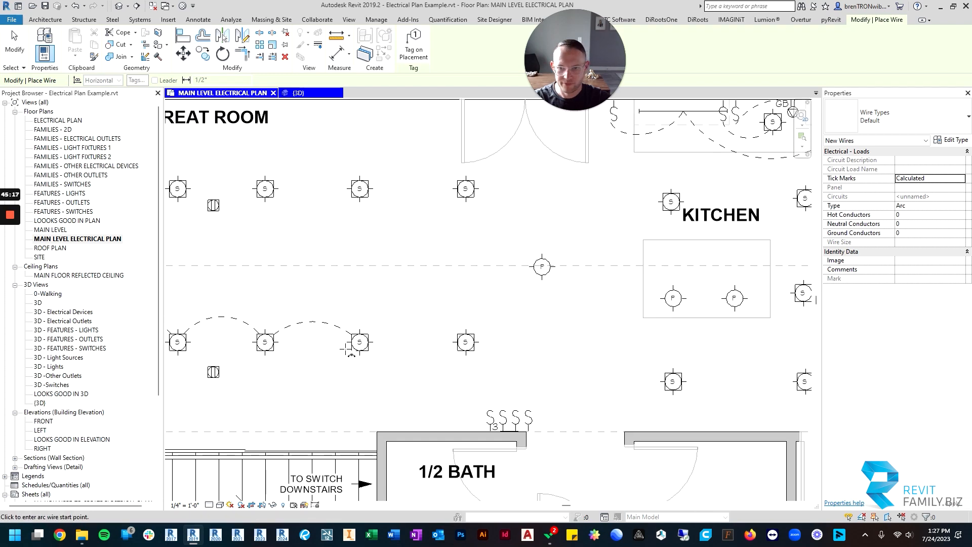
pyautogui.click(360, 342)
pyautogui.click(417, 321)
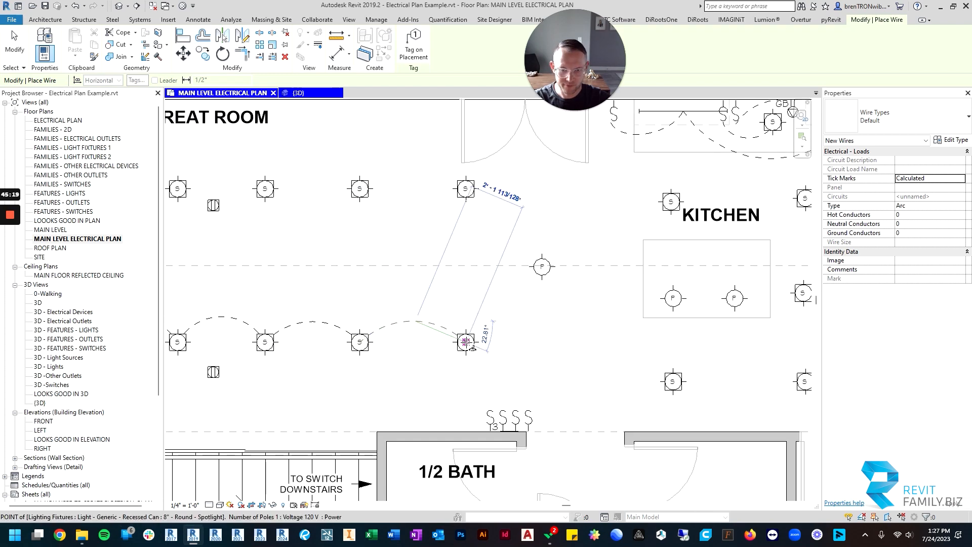
# - Continue the arc wires around the great room's kitchen end and along all five recessed lights of its upper row
pyautogui.click(495, 263)
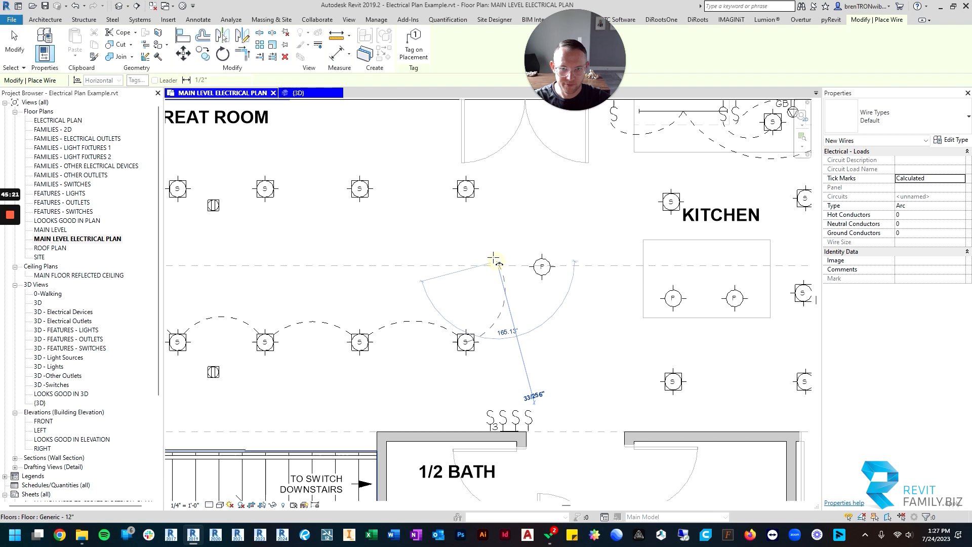
pyautogui.click(466, 188)
pyautogui.moveTo(437, 217); pyautogui.dragTo(574, 301, button='middle')
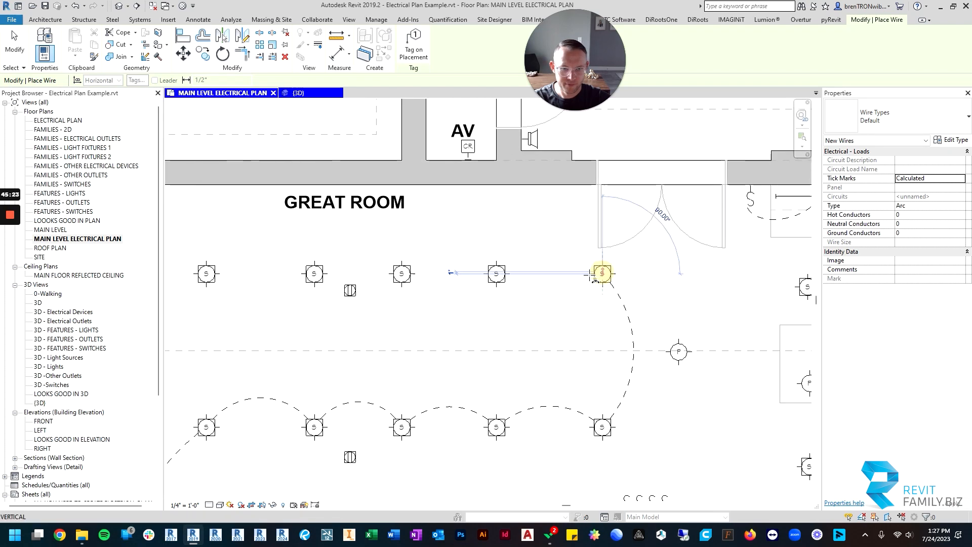
pyautogui.click(602, 274)
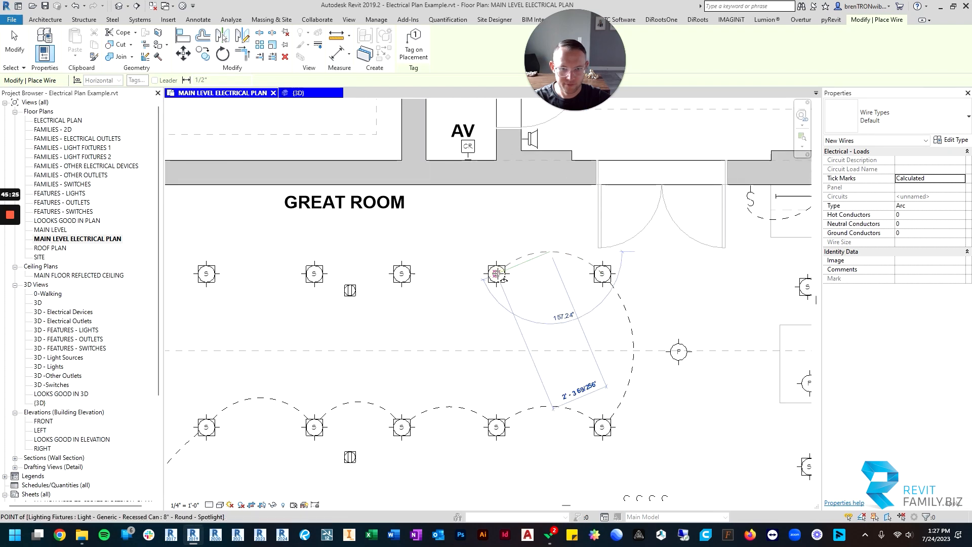
pyautogui.click(400, 273)
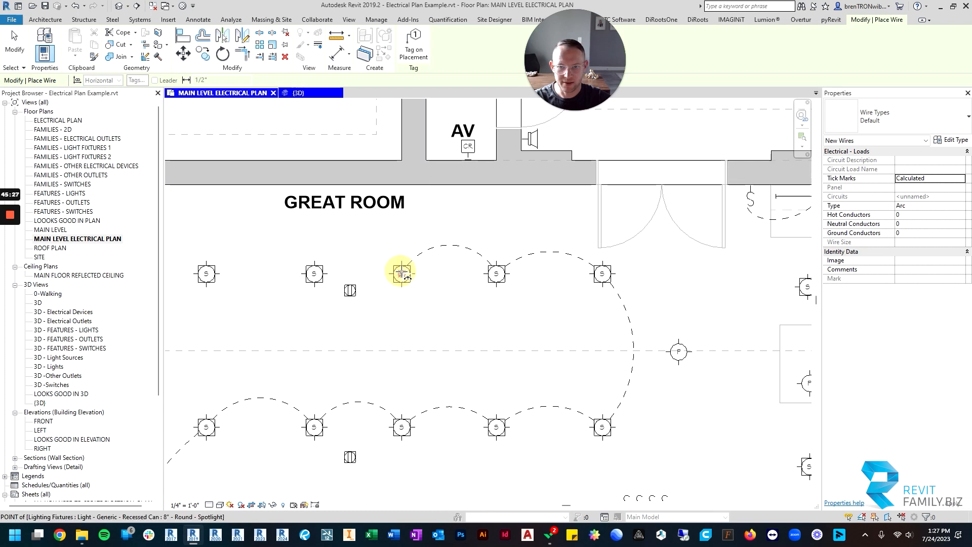
pyautogui.click(314, 274)
pyautogui.click(358, 248)
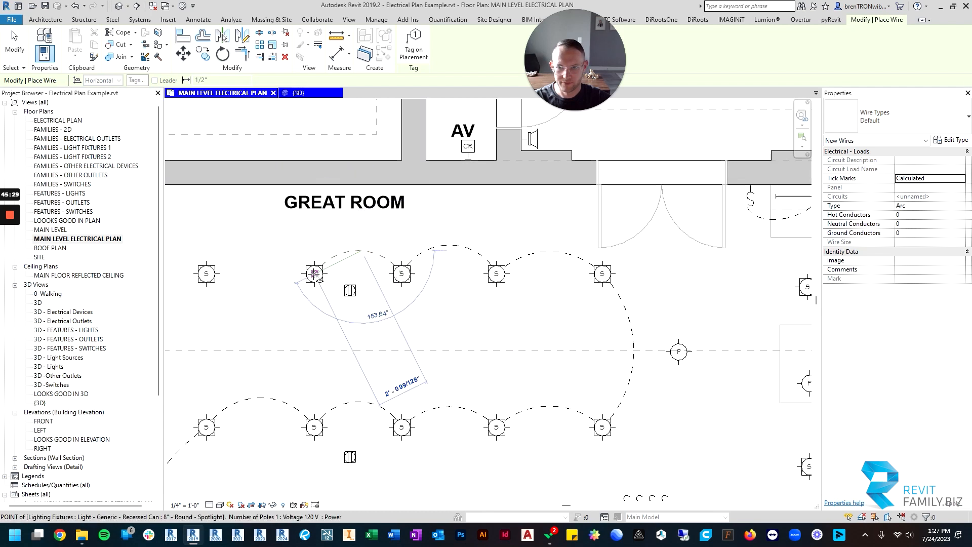
pyautogui.click(314, 273)
pyautogui.click(260, 250)
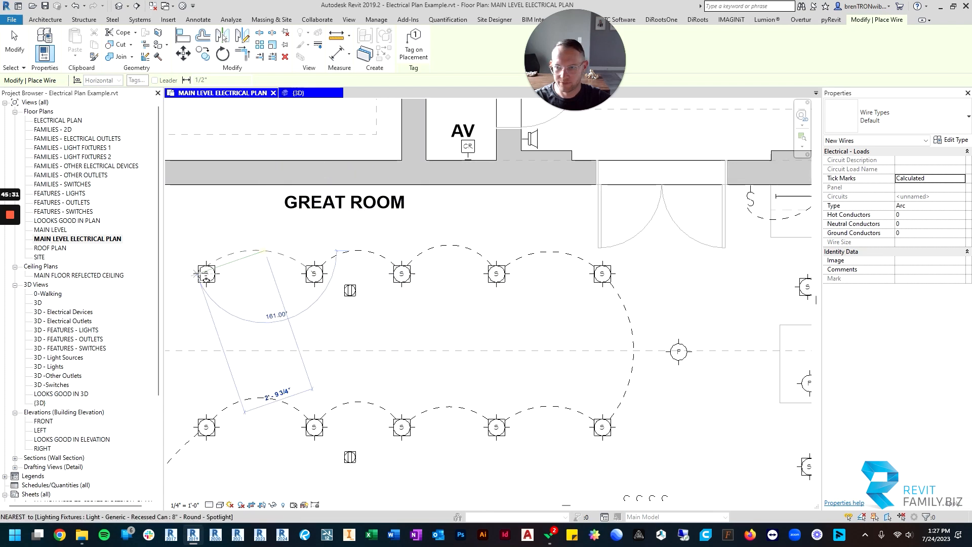
pyautogui.click(206, 272)
pyautogui.press('Escape')
# - Draw an arc wire from the lower row's recessed light nearest the kitchen to the 3-way switch by the 1/2 bath
pyautogui.scroll(-3, 649, 448)
pyautogui.moveTo(649, 451); pyautogui.dragTo(633, 313, button='middle')
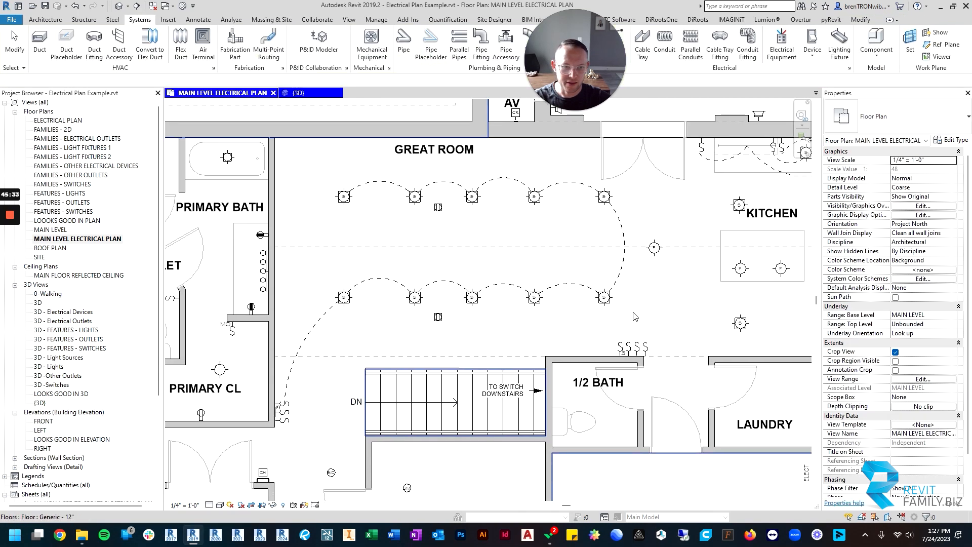
pyautogui.scroll(4, 632, 312)
pyautogui.press('a')
pyautogui.press('w')
pyautogui.click(582, 287)
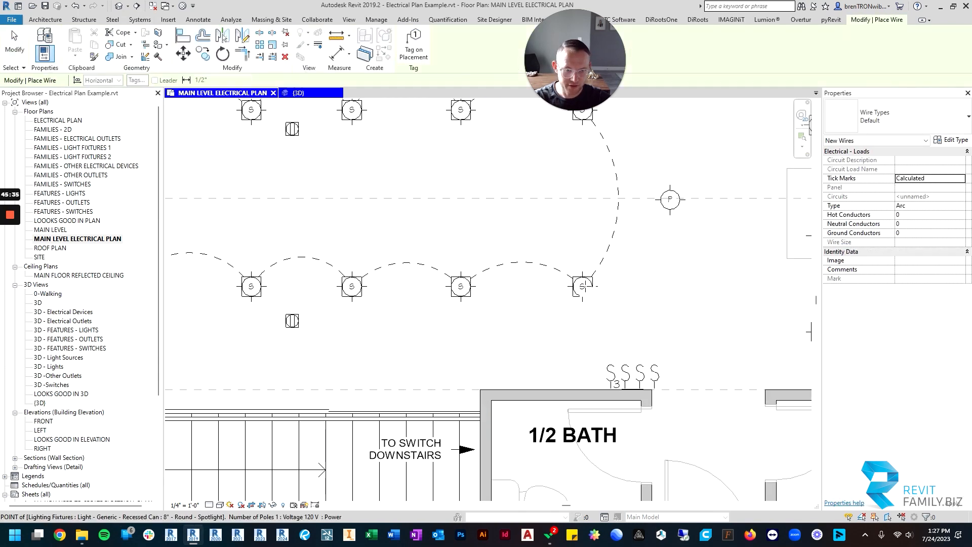
pyautogui.scroll(3, 592, 330)
pyautogui.click(581, 339)
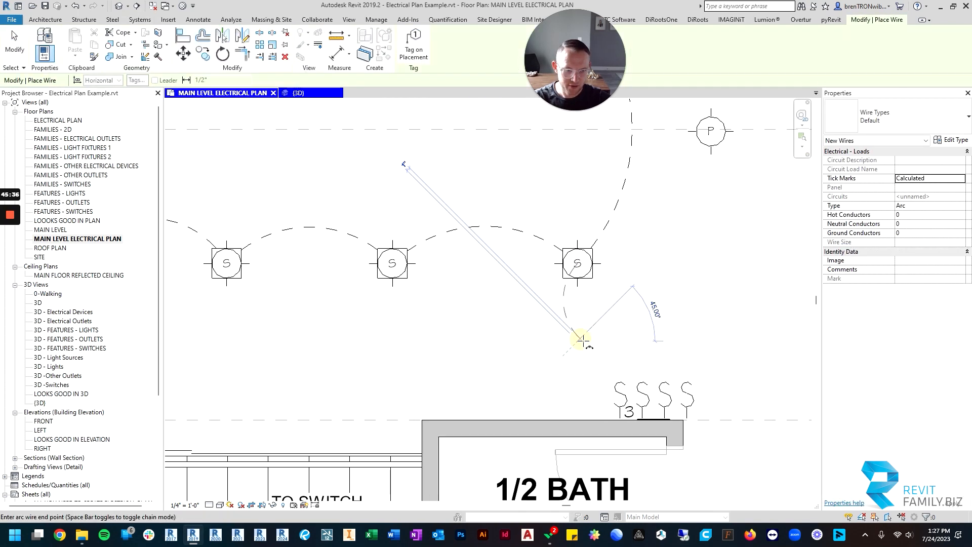
pyautogui.click(621, 381)
pyautogui.press('Escape')
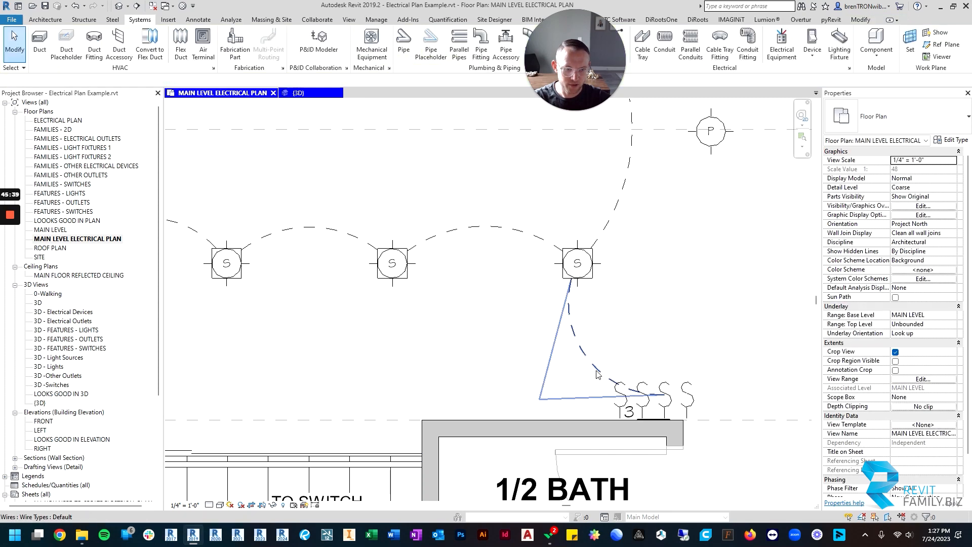
# - Reattach the wire's end to the 3-way switch's connection point by the 1/2 bath and pull in its bend for a tighter arc
pyautogui.click(616, 383)
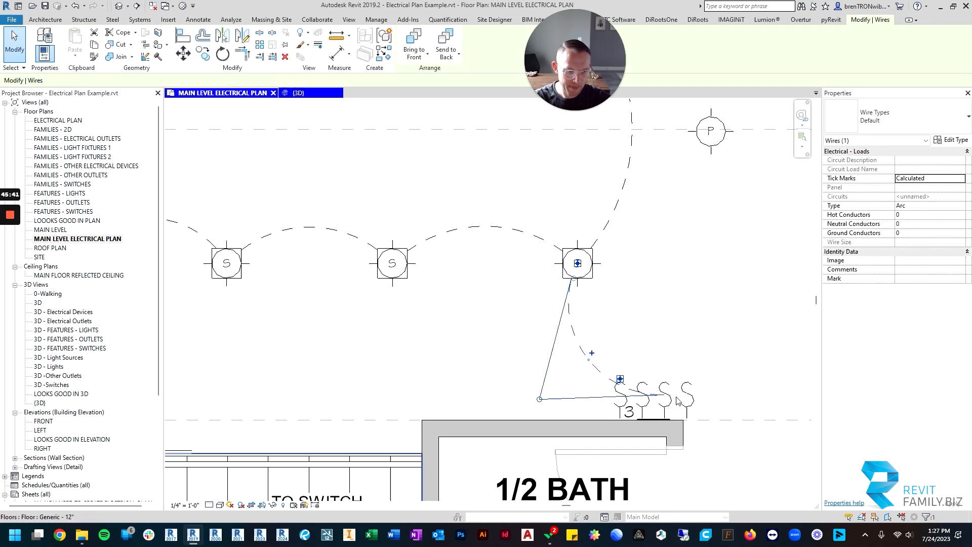
pyautogui.scroll(4, 677, 400)
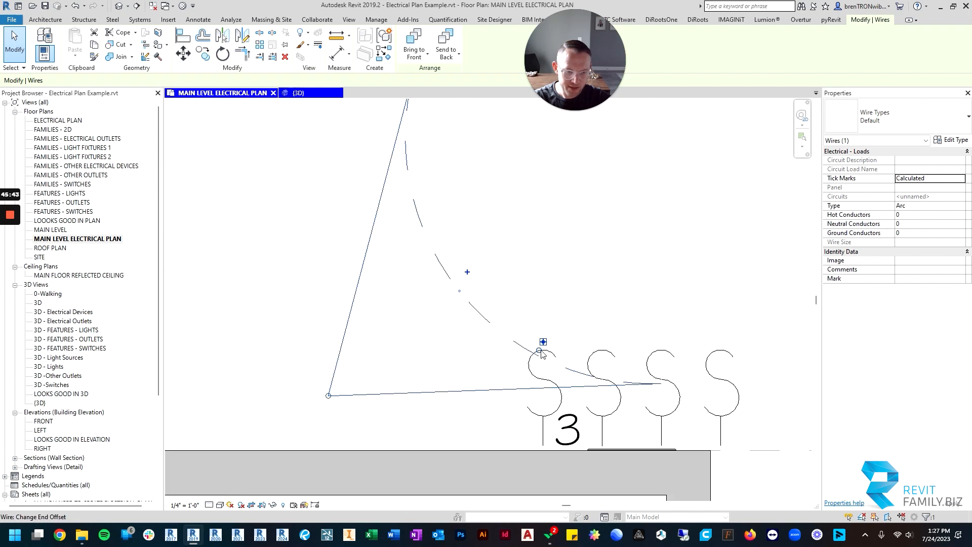
pyautogui.scroll(2, 465, 343)
pyautogui.scroll(-3, 515, 369)
pyautogui.scroll(4, 536, 349)
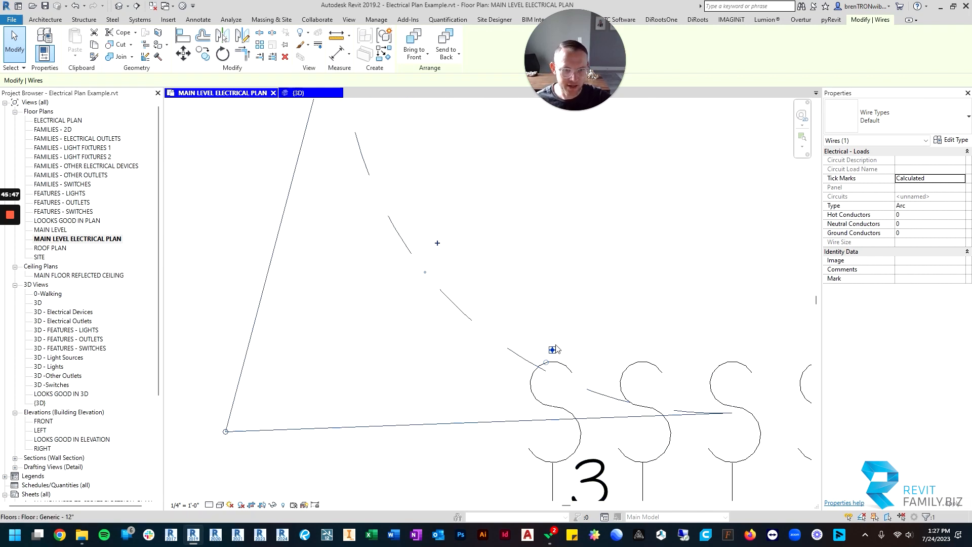
pyautogui.scroll(-2, 555, 349)
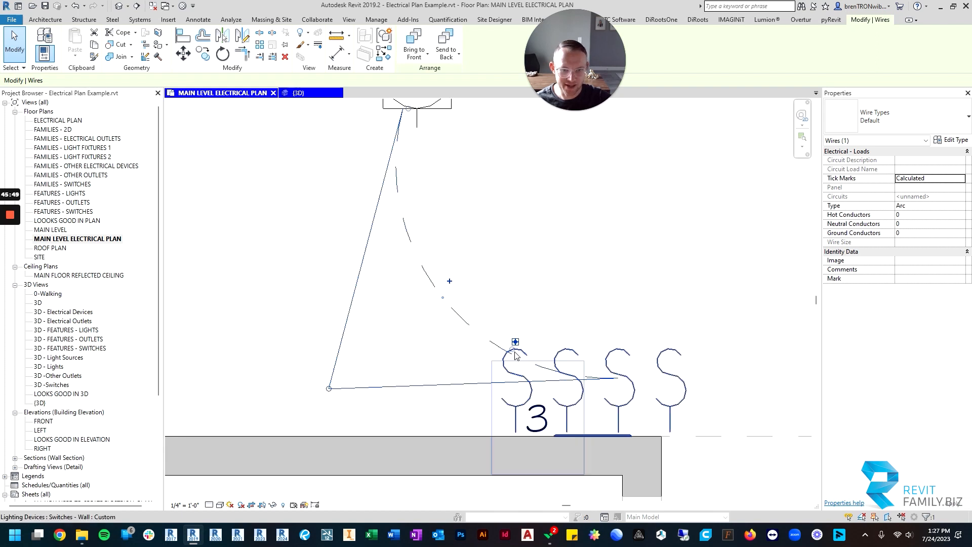
pyautogui.moveTo(515, 349); pyautogui.dragTo(414, 347)
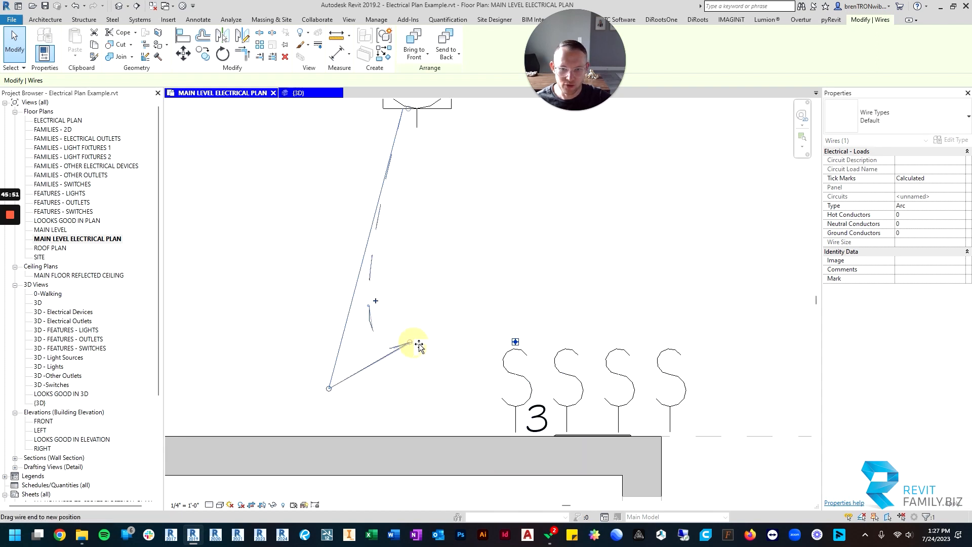
pyautogui.moveTo(514, 342); pyautogui.dragTo(515, 342)
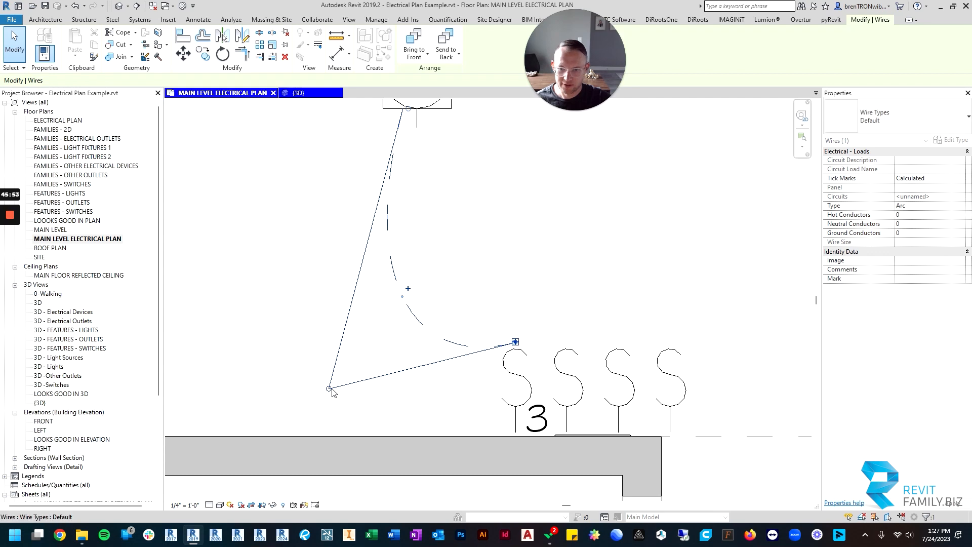
pyautogui.moveTo(329, 388); pyautogui.dragTo(390, 283)
pyautogui.scroll(-3, 357, 186)
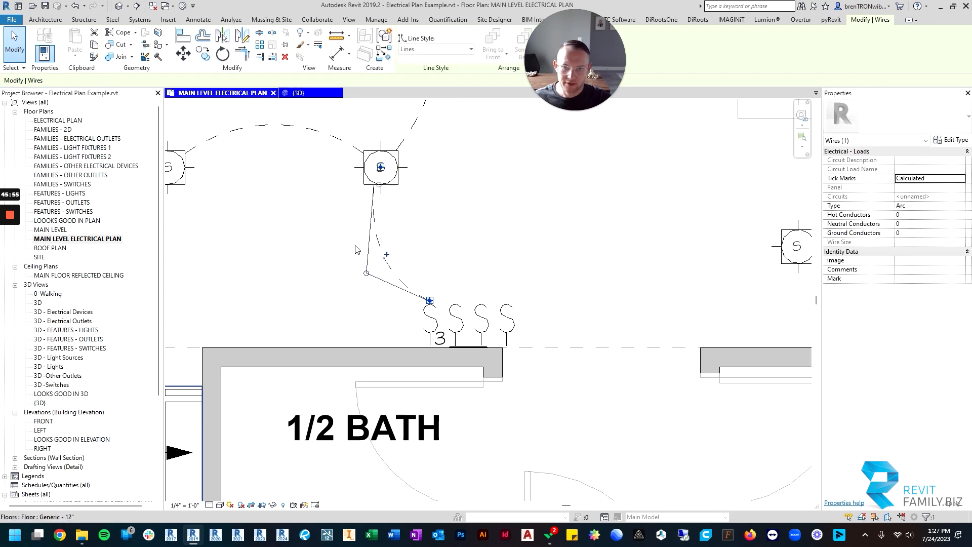
pyautogui.press('Escape')
# - Draw an arc wire from the second switch by the 1/2 bath to the chandelier between the great room and kitchen
pyautogui.scroll(-4, 503, 222)
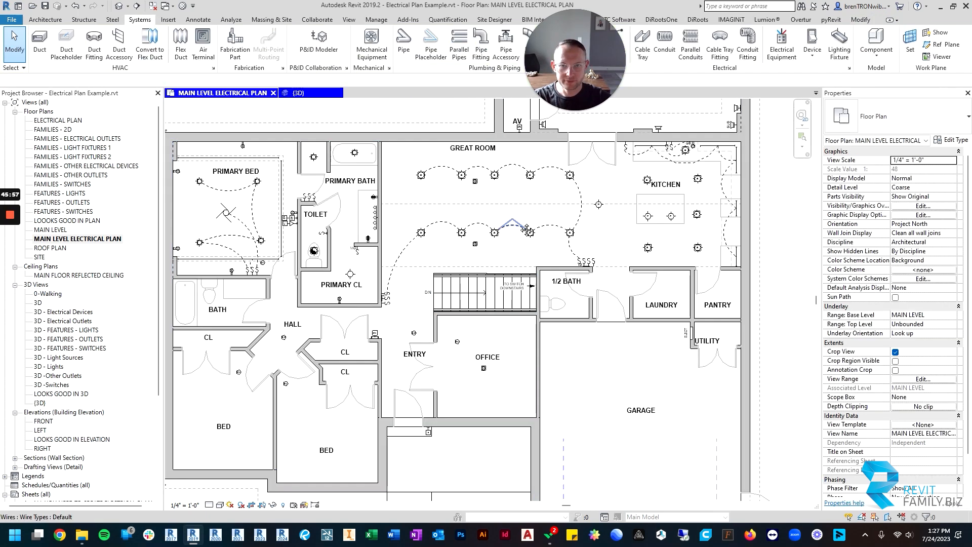
pyautogui.scroll(3, 516, 238)
pyautogui.moveTo(649, 234); pyautogui.dragTo(545, 267, button='middle')
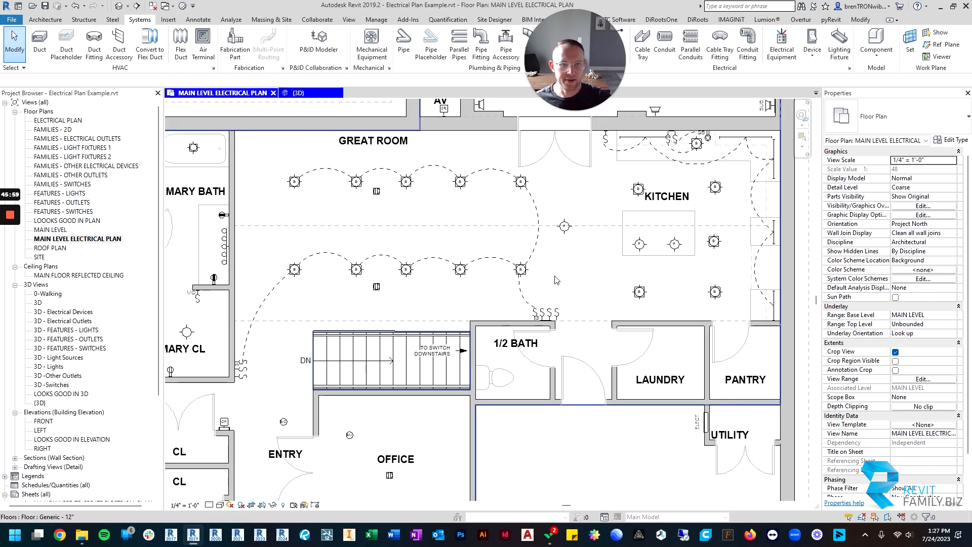
pyautogui.scroll(1, 556, 280)
pyautogui.press('e')
pyautogui.press('w')
pyautogui.scroll(2, 536, 303)
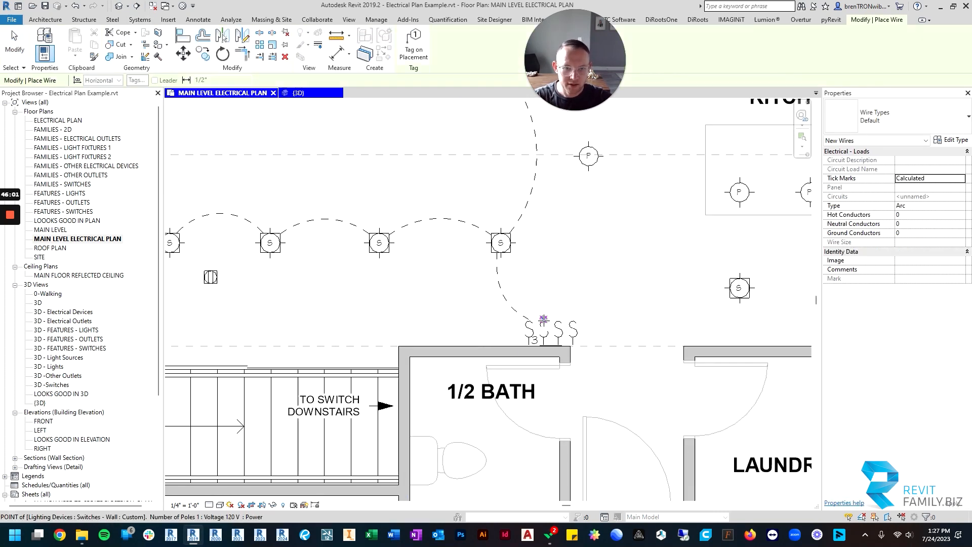
pyautogui.click(543, 319)
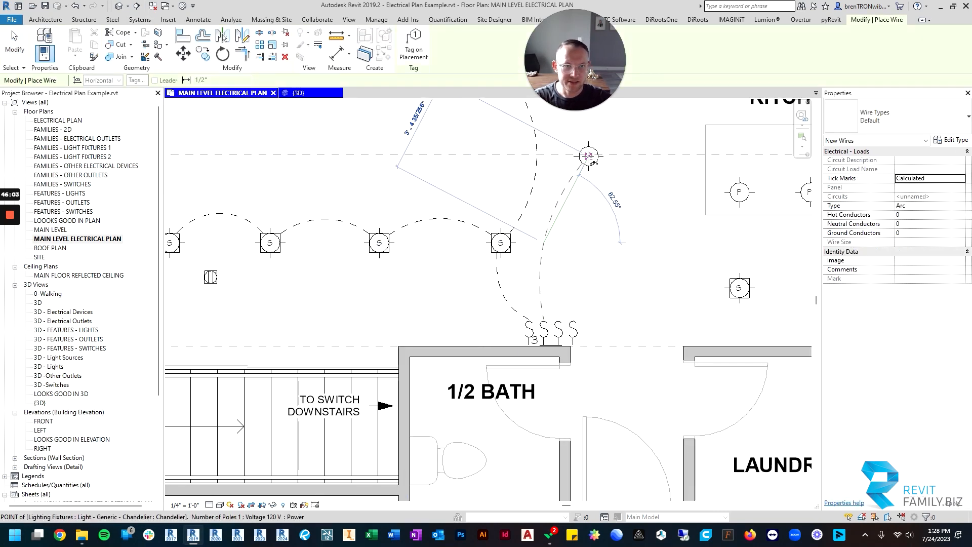
pyautogui.press('Escape')
pyautogui.press('Escape')
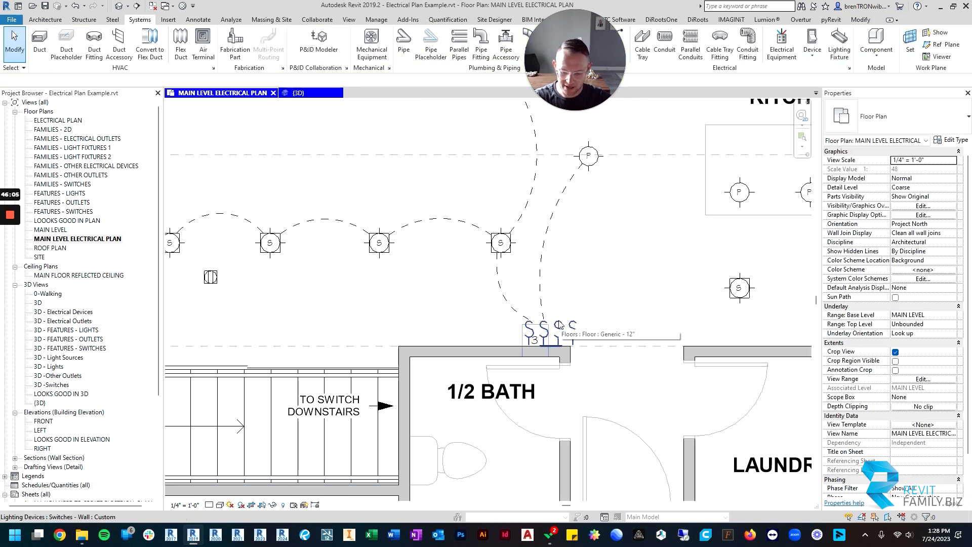
# - Wire the third switch by the 1/2 bath to the first kitchen island pendant and on to the second with arcs
pyautogui.press('e')
pyautogui.press('w')
pyautogui.click(558, 319)
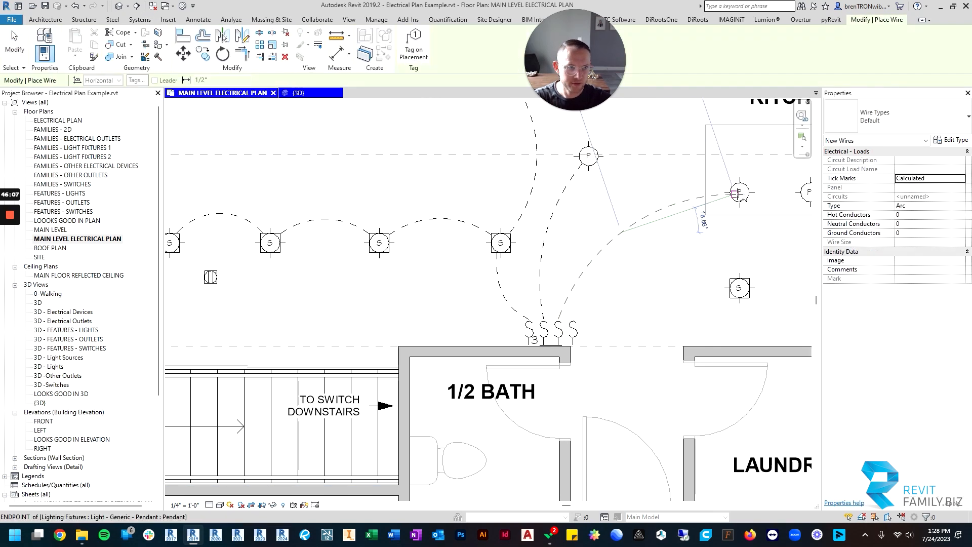
pyautogui.moveTo(738, 194); pyautogui.dragTo(463, 340, button='middle')
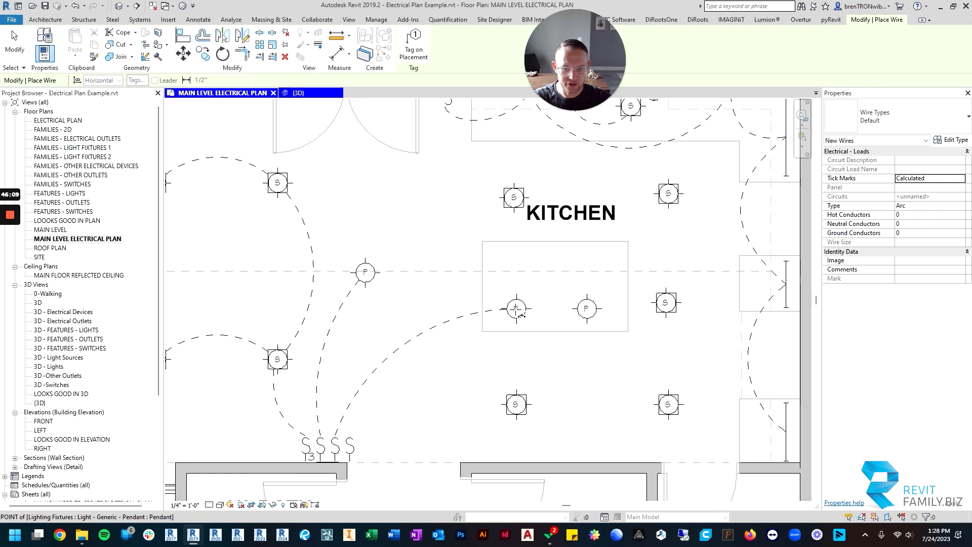
pyautogui.click(517, 309)
pyautogui.click(588, 308)
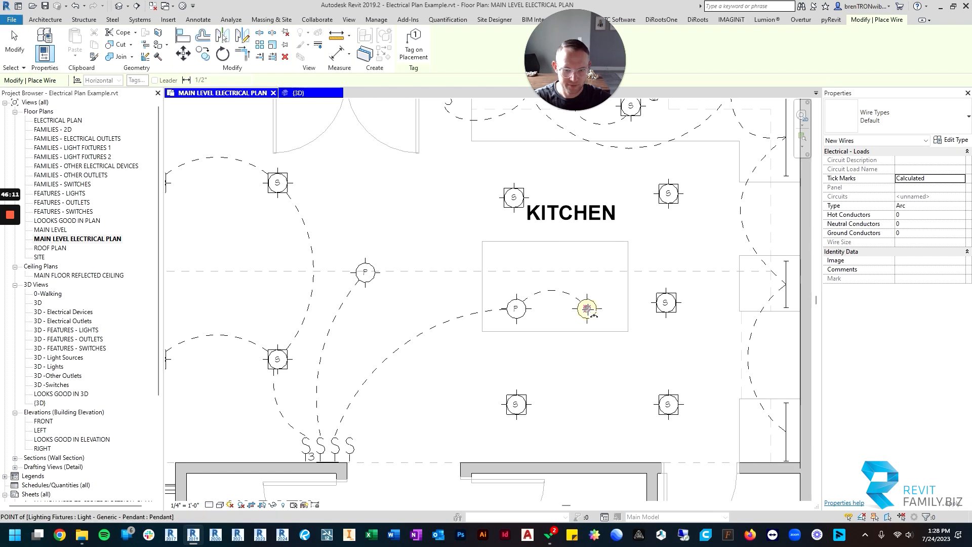
pyautogui.press('Escape')
pyautogui.press('Escape')
# - Run arc wires from the fourth switch by the 1/2 bath through the two recessed lights in the kitchen's lower row
pyautogui.press('e')
pyautogui.press('w')
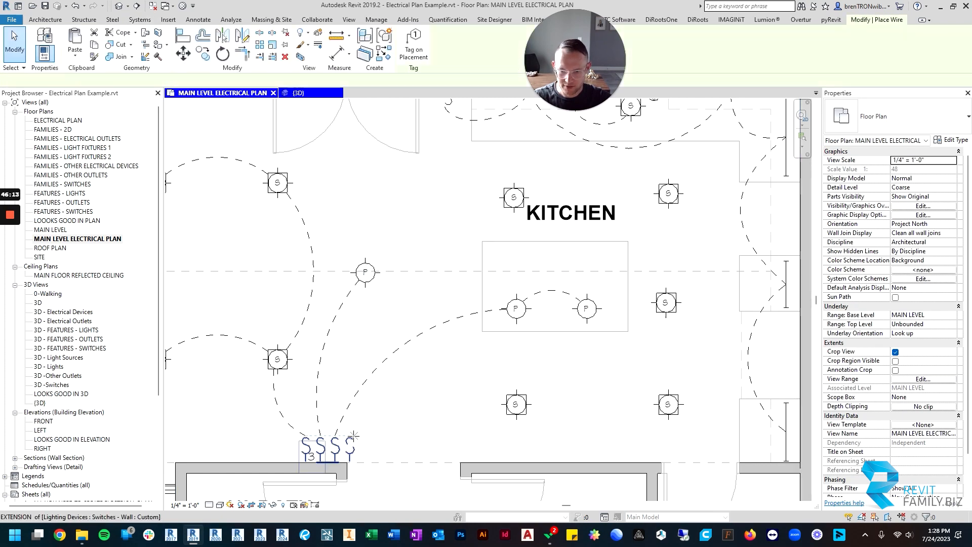
pyautogui.click(428, 398)
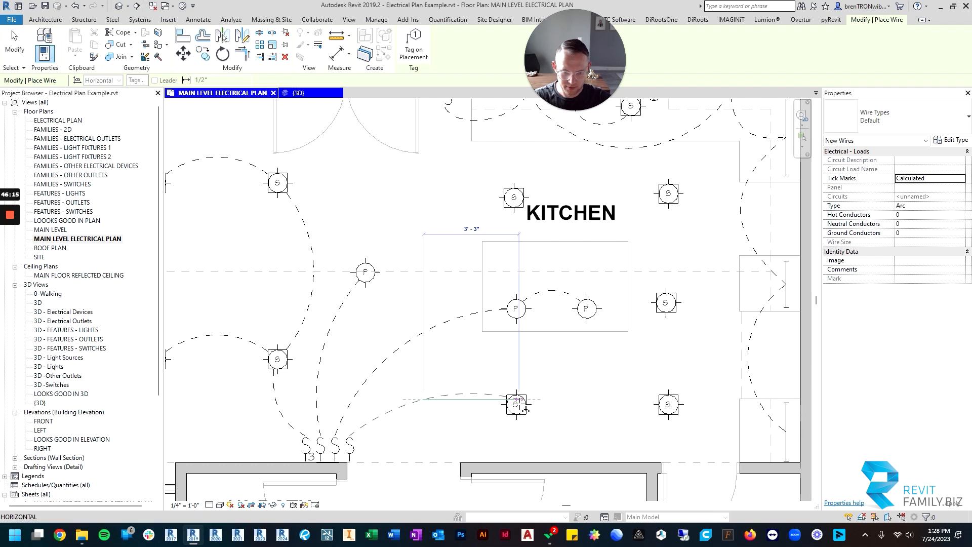
pyautogui.click(516, 404)
pyautogui.click(585, 390)
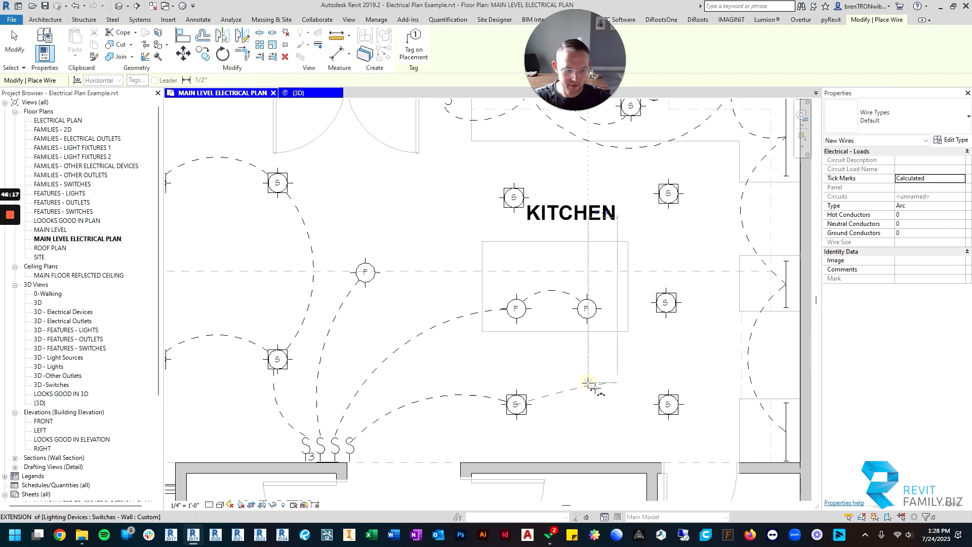
pyautogui.click(668, 402)
# - Continue the arc wires through the recessed lights along the kitchen's right side and across to the upper-left light
pyautogui.click(694, 348)
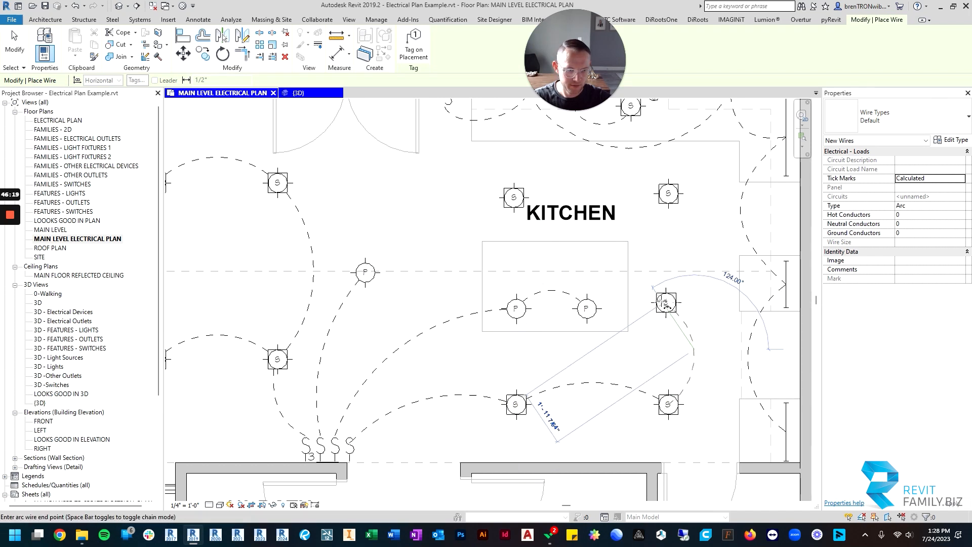
pyautogui.click(666, 302)
pyautogui.click(665, 302)
pyautogui.click(694, 240)
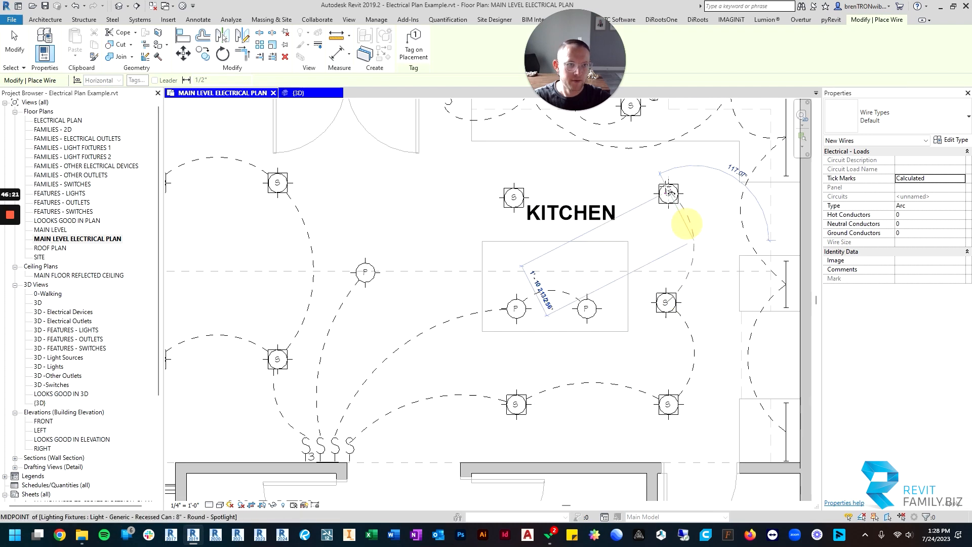
pyautogui.click(668, 193)
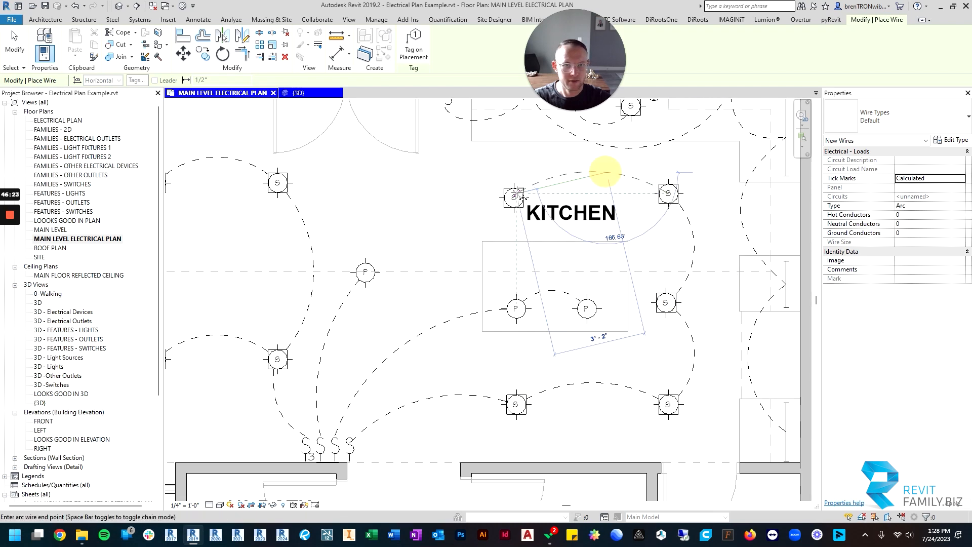
pyautogui.press('Escape')
pyautogui.press('Escape')
# - Examine the wired main level electrical plan, comparing the great room and kitchen with the remaining rooms
pyautogui.scroll(-4, 486, 309)
pyautogui.moveTo(454, 311); pyautogui.dragTo(598, 292, button='middle')
pyautogui.scroll(-1, 544, 297)
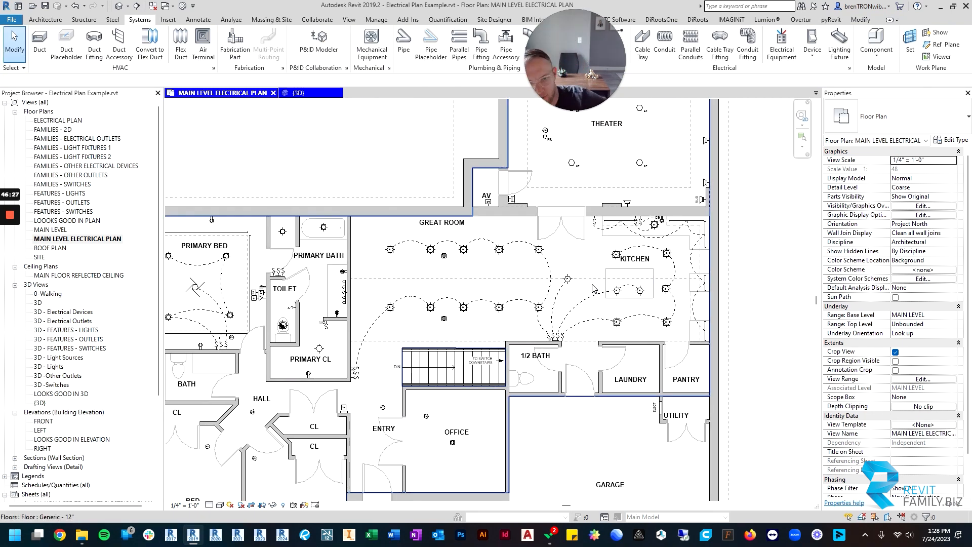
pyautogui.scroll(-2, 567, 248)
pyautogui.moveTo(572, 254); pyautogui.dragTo(604, 259, button='middle')
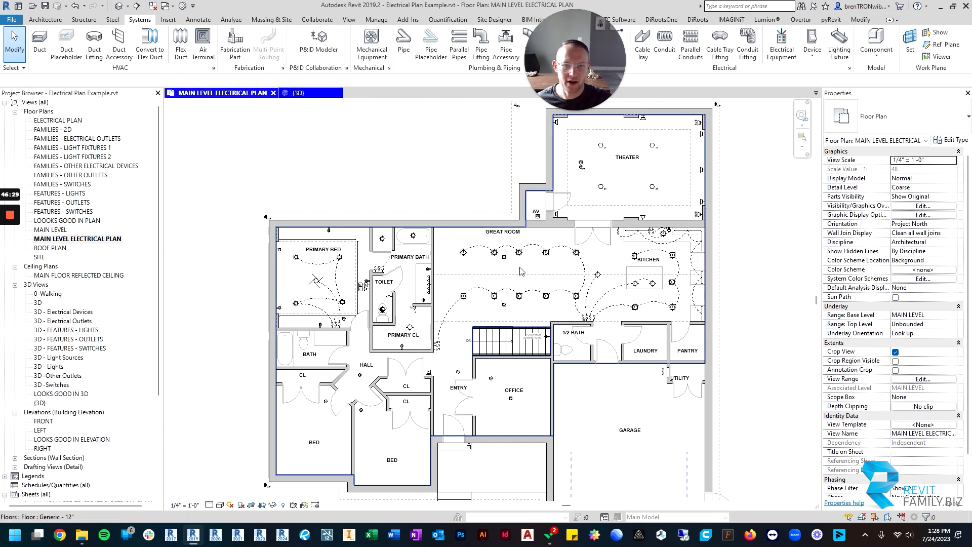
pyautogui.scroll(3, 534, 266)
pyautogui.moveTo(540, 263); pyautogui.dragTo(598, 245, button='middle')
pyautogui.scroll(-3, 597, 246)
pyautogui.scroll(-2, 584, 268)
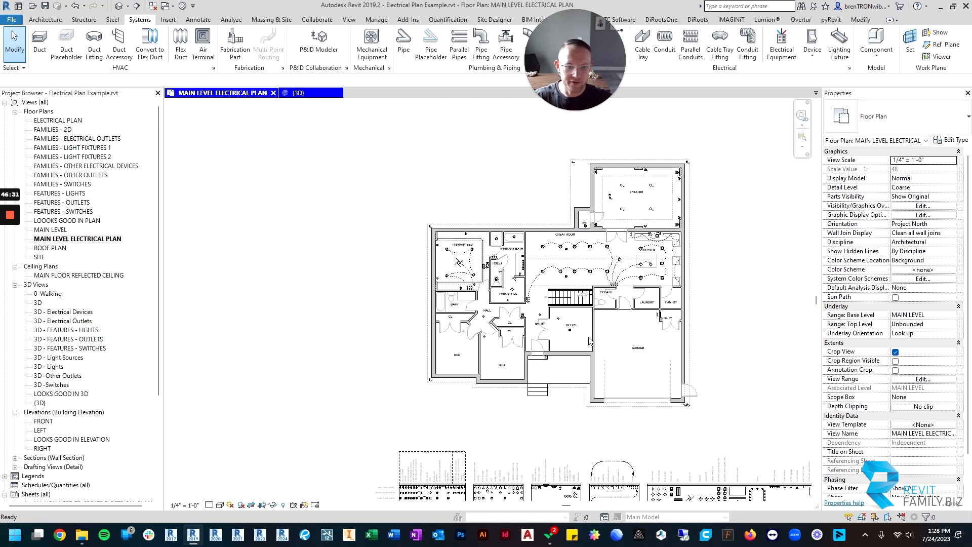
pyautogui.scroll(2, 593, 341)
pyautogui.moveTo(517, 341); pyautogui.dragTo(532, 353, button='middle')
pyautogui.scroll(-1, 503, 349)
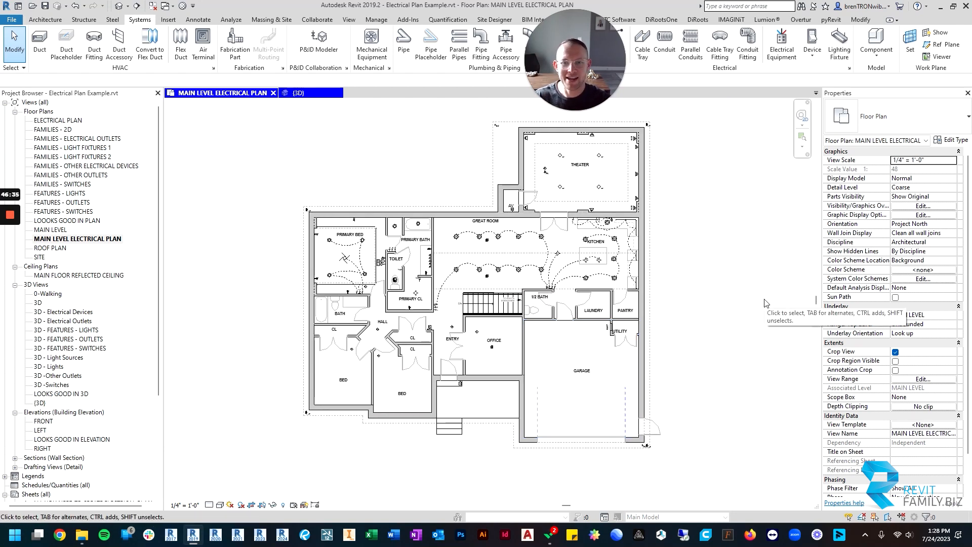
pyautogui.scroll(5, 375, 262)
pyautogui.scroll(-4, 372, 262)
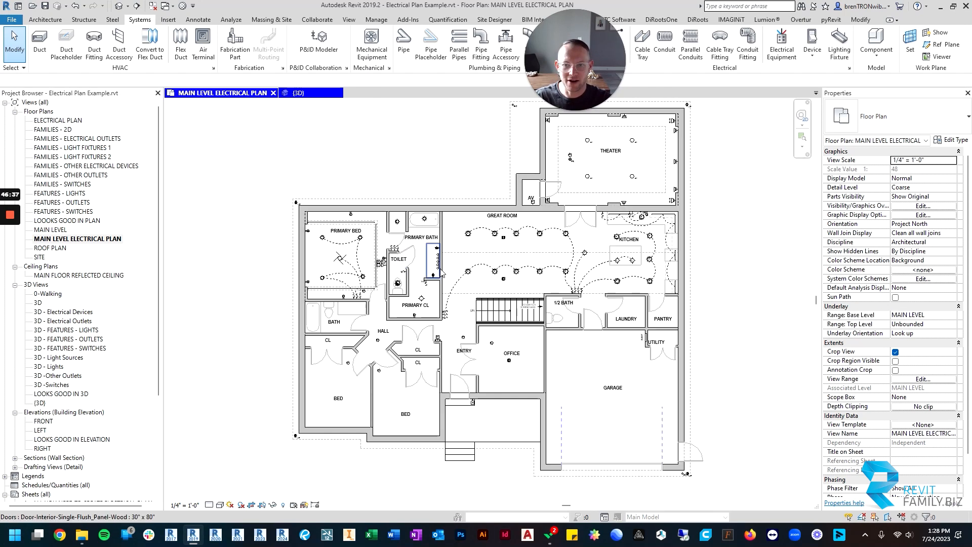
pyautogui.moveTo(509, 274); pyautogui.dragTo(523, 280, button='middle')
pyautogui.click(758, 287)
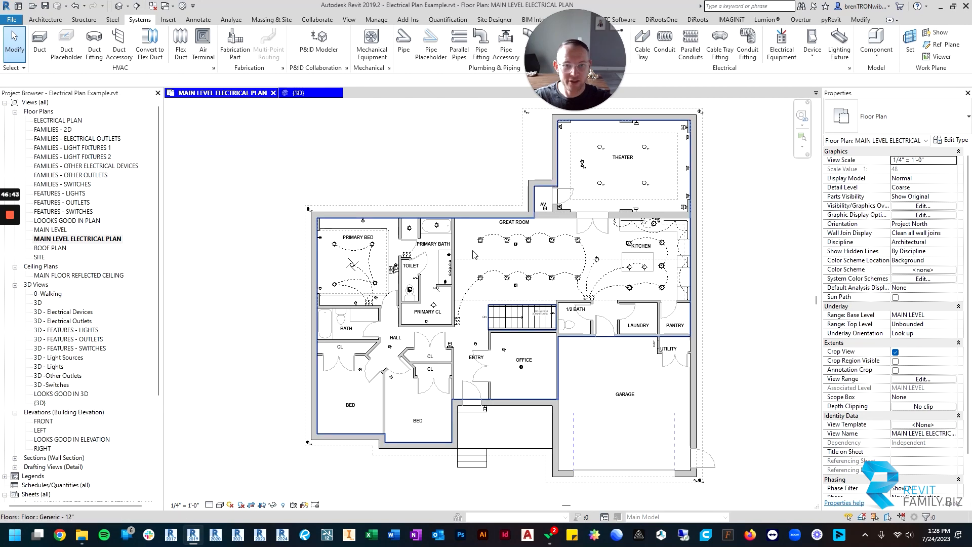
pyautogui.scroll(2, 468, 276)
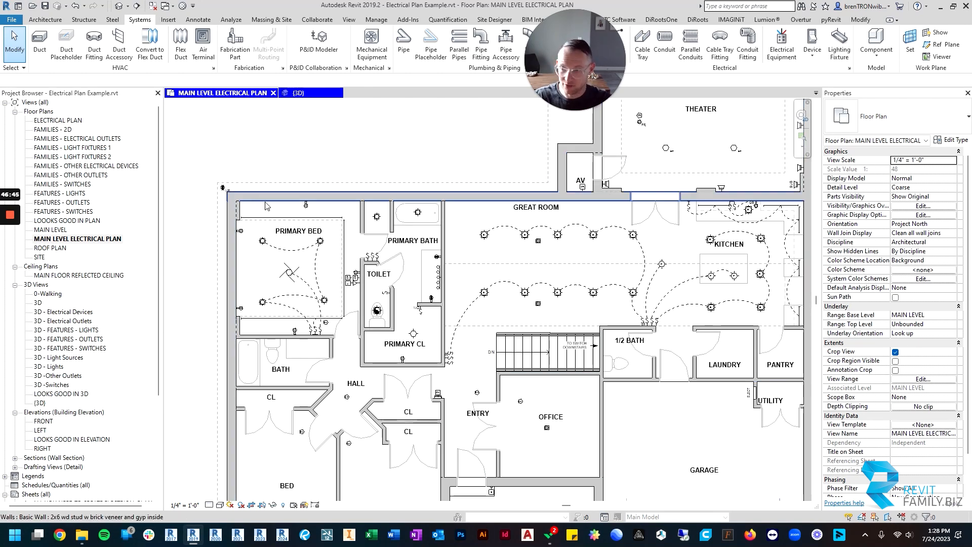
# - Open the 0-Walking 3D view, try to walk through the house with the navigation wheel, and close the view
pyautogui.doubleClick(49, 293)
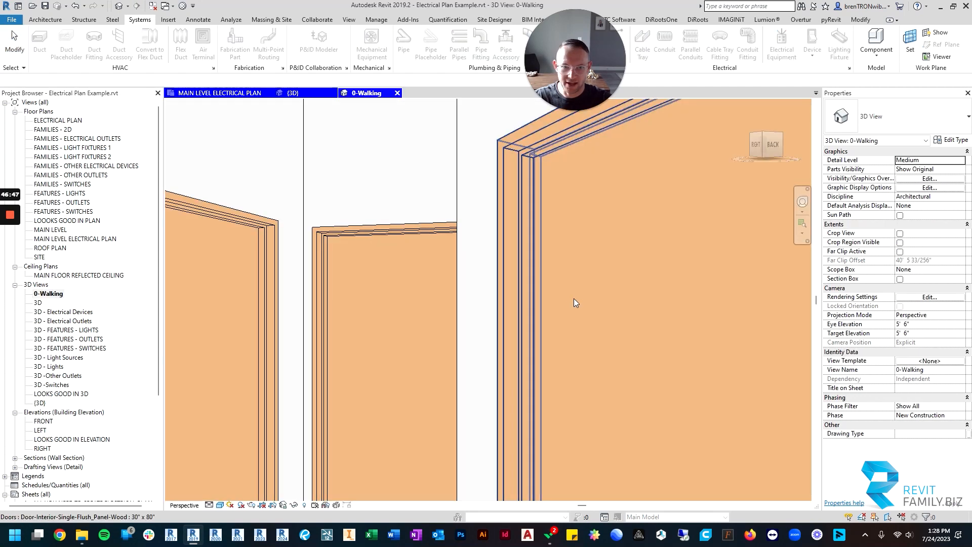
pyautogui.rightClick(583, 308)
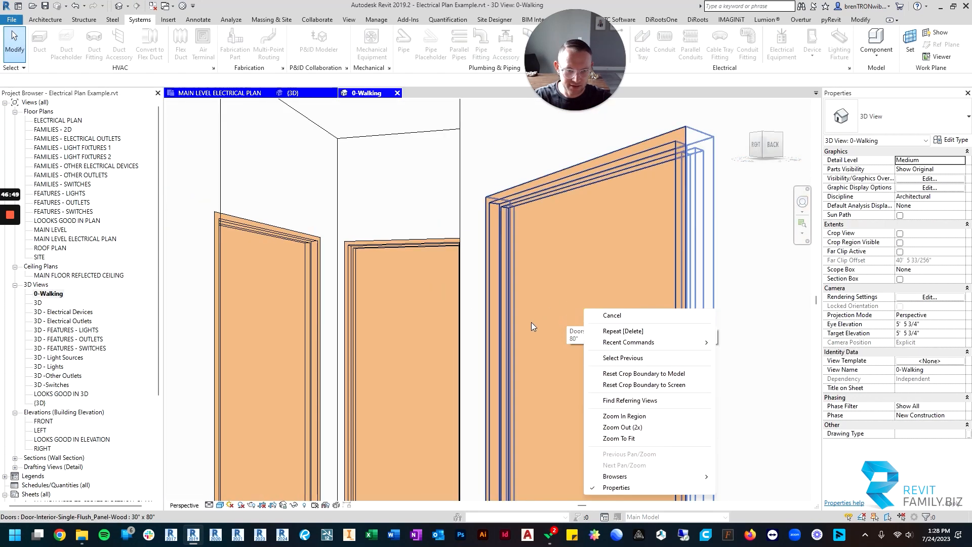
pyautogui.press('Escape')
pyautogui.hotkey('shift', 'w')
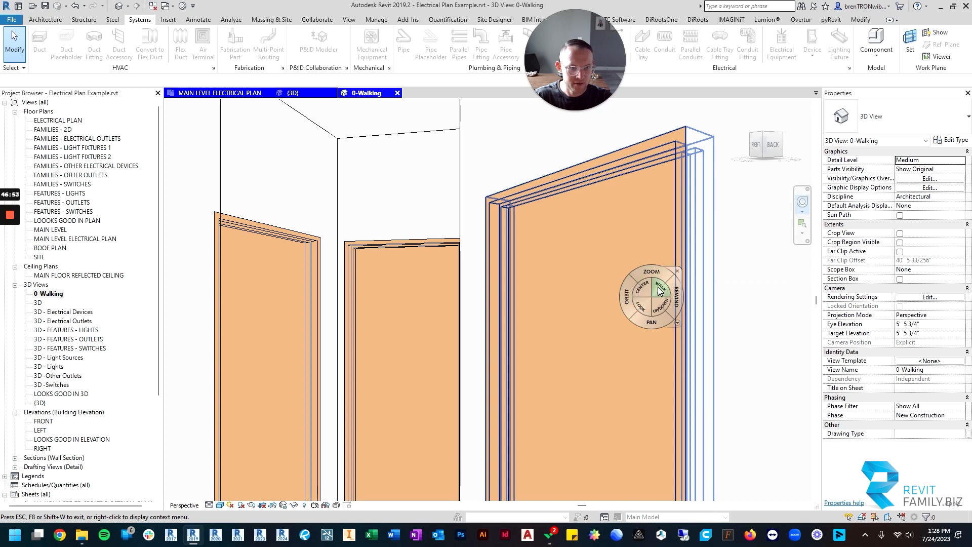
pyautogui.moveTo(659, 290); pyautogui.dragTo(734, 349)
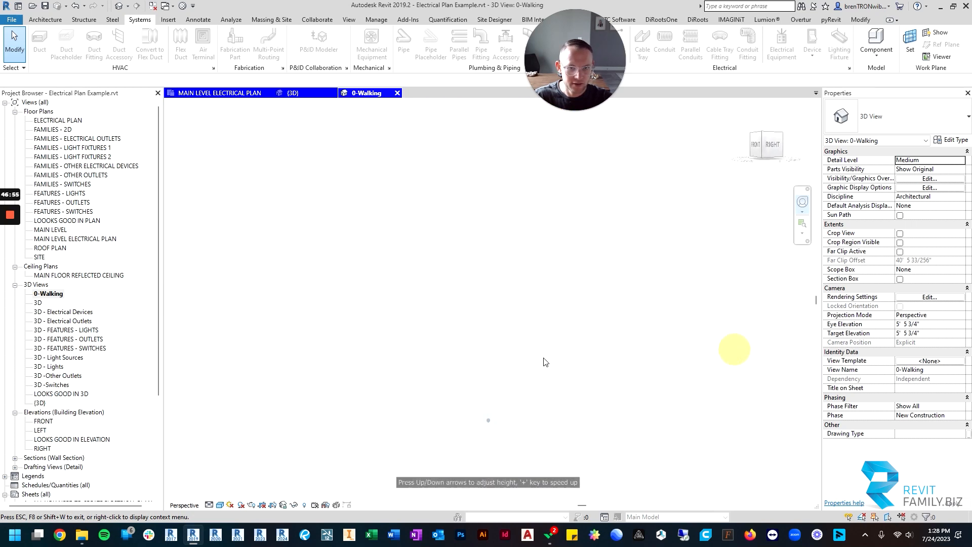
pyautogui.moveTo(358, 387); pyautogui.dragTo(716, 336)
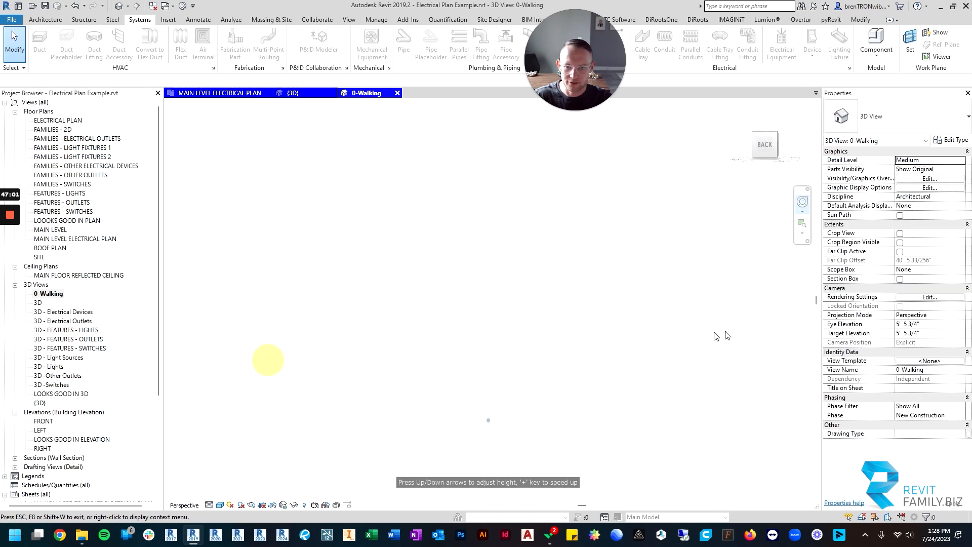
pyautogui.moveTo(245, 327); pyautogui.dragTo(241, 326)
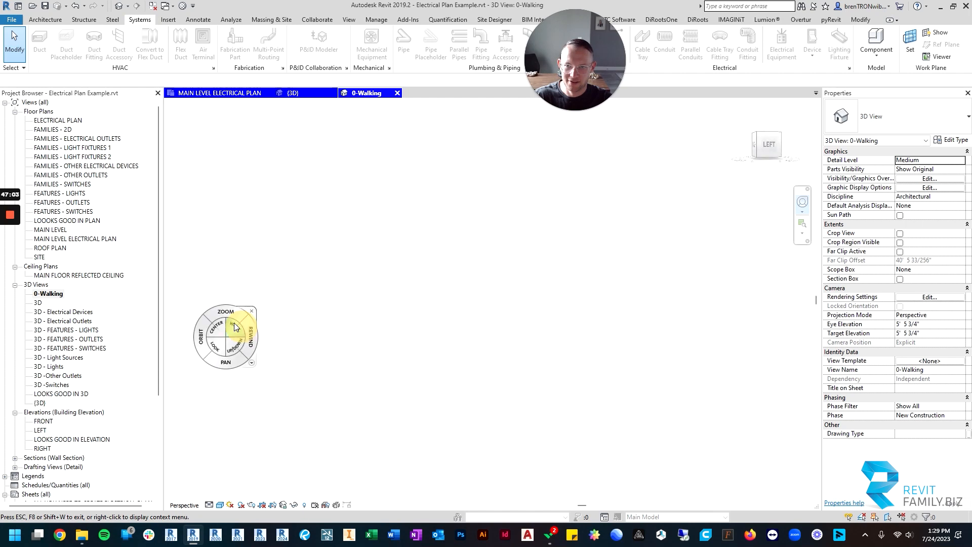
pyautogui.press('Escape')
pyautogui.click(397, 93)
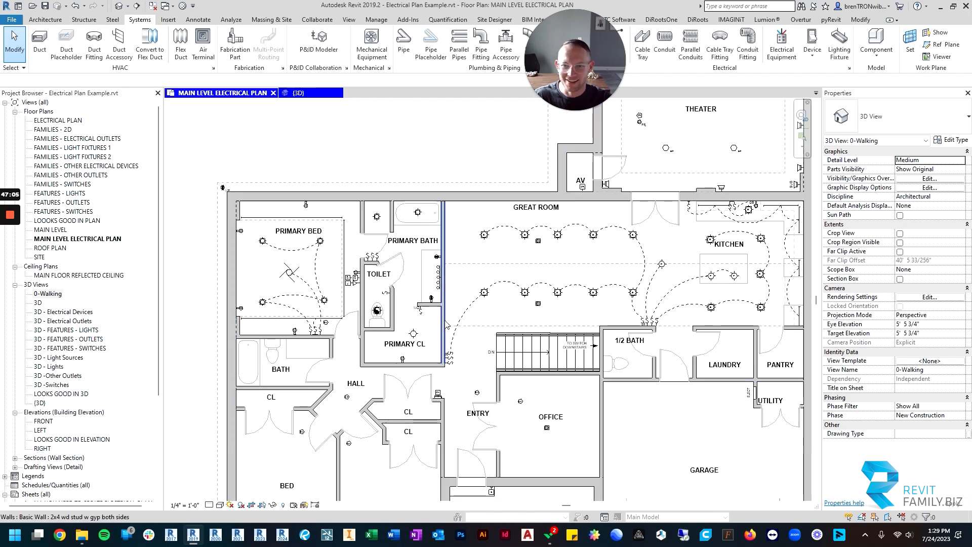
# - Create a perspective camera view from the great room's lower-left corner looking toward the kitchen, at a 5' 6" eye offset
pyautogui.press('c')
pyautogui.press('a')
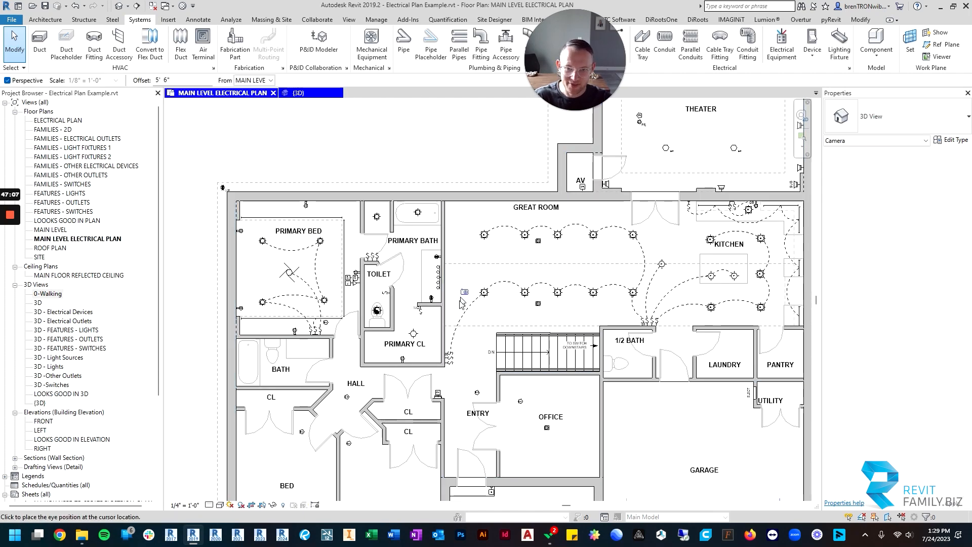
pyautogui.click(457, 316)
pyautogui.click(798, 234)
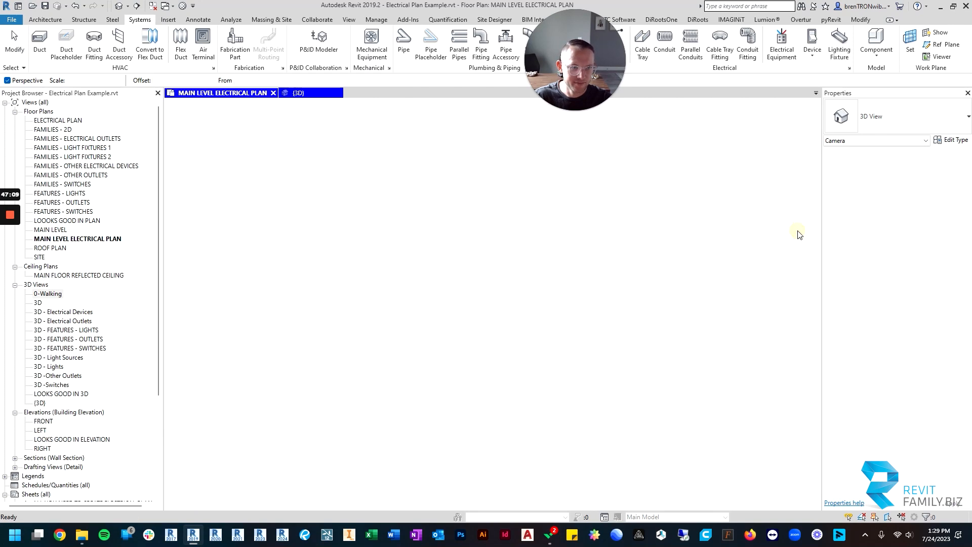
pyautogui.click(462, 239)
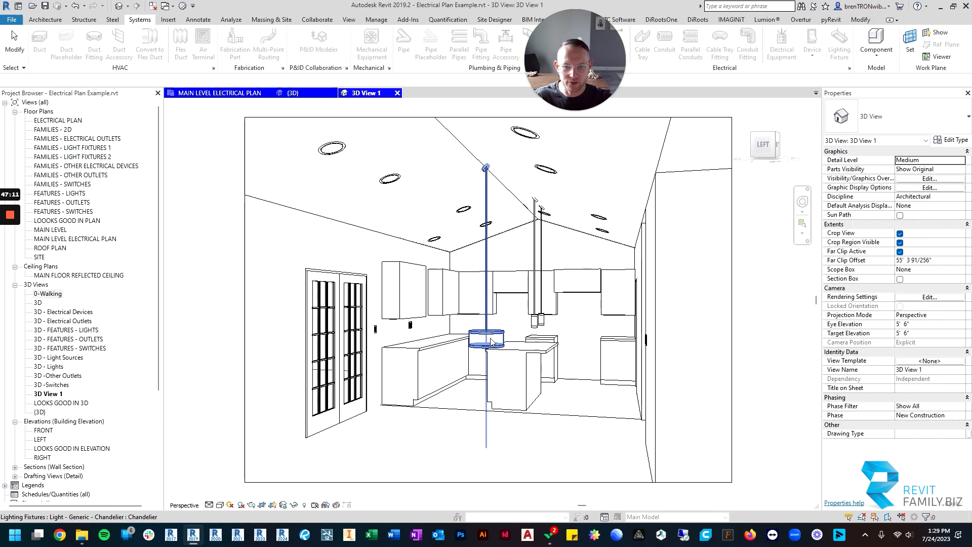
# - Set the chandelier's suspension length to 5' 0" and adjust its ceiling slope rise
pyautogui.press('Escape')
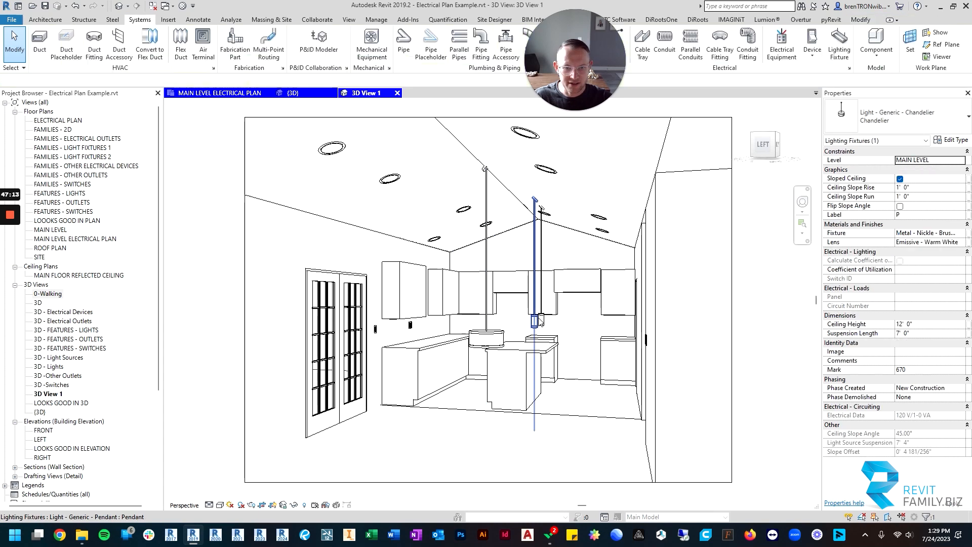
pyautogui.click(921, 338)
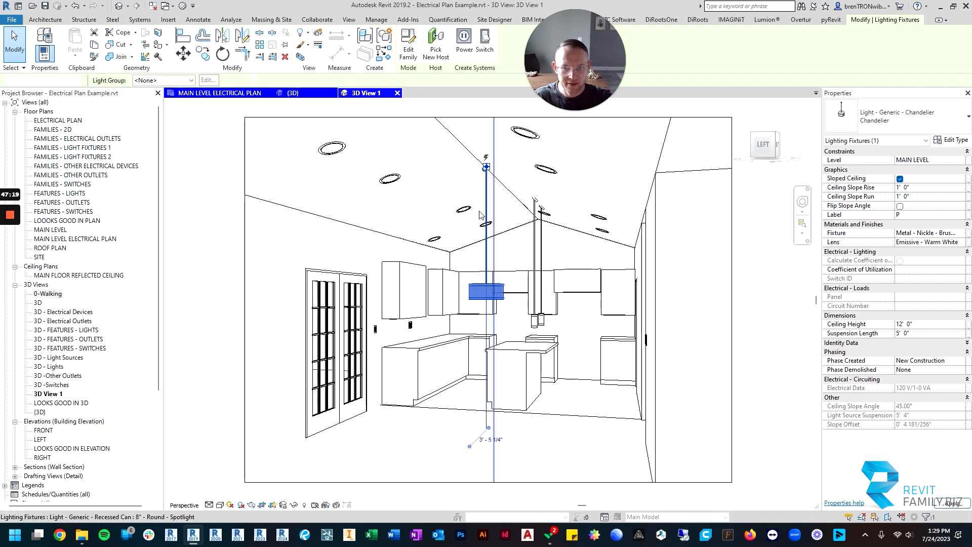
pyautogui.press('Escape')
pyautogui.click(487, 185)
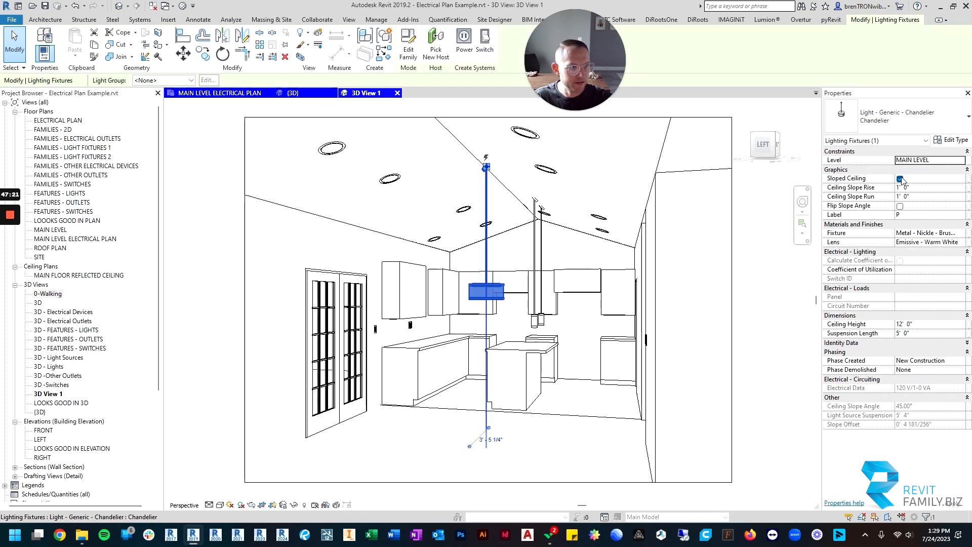
pyautogui.press('Escape')
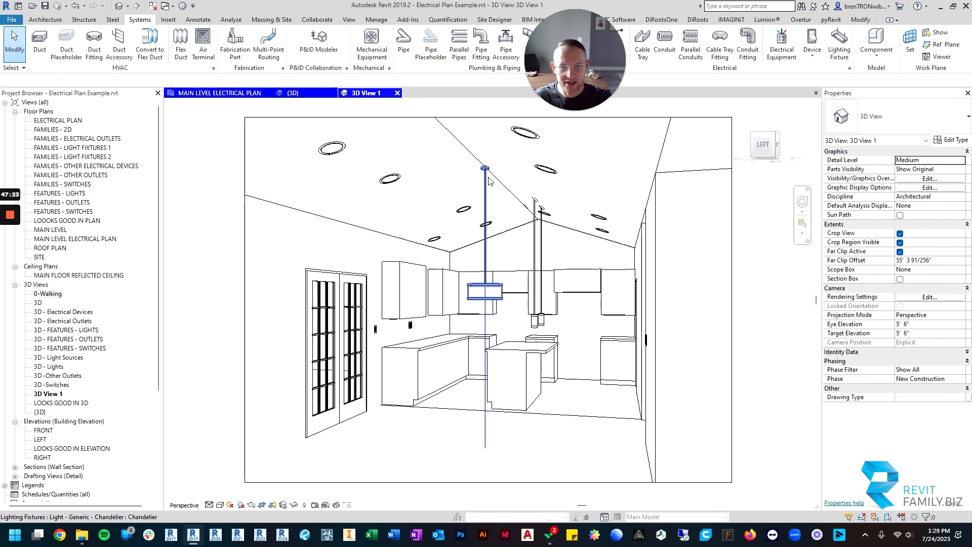
# - Set both kitchen island pendants to a ceiling slope rise of 0' 4" and a suspension length of 5' 0"
pyautogui.click(535, 243)
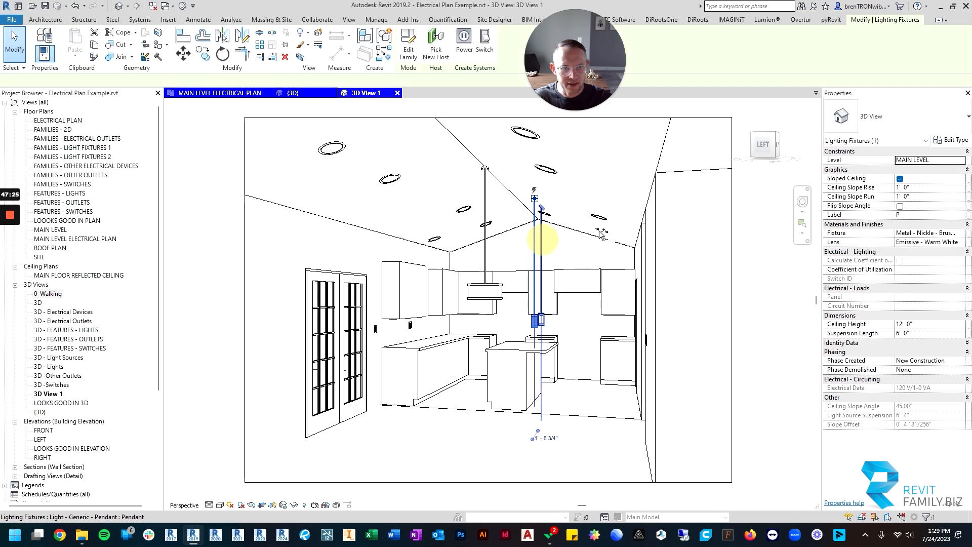
pyautogui.keyDown('ctrl'); pyautogui.click(541, 238); pyautogui.keyUp('ctrl')
pyautogui.click(900, 186)
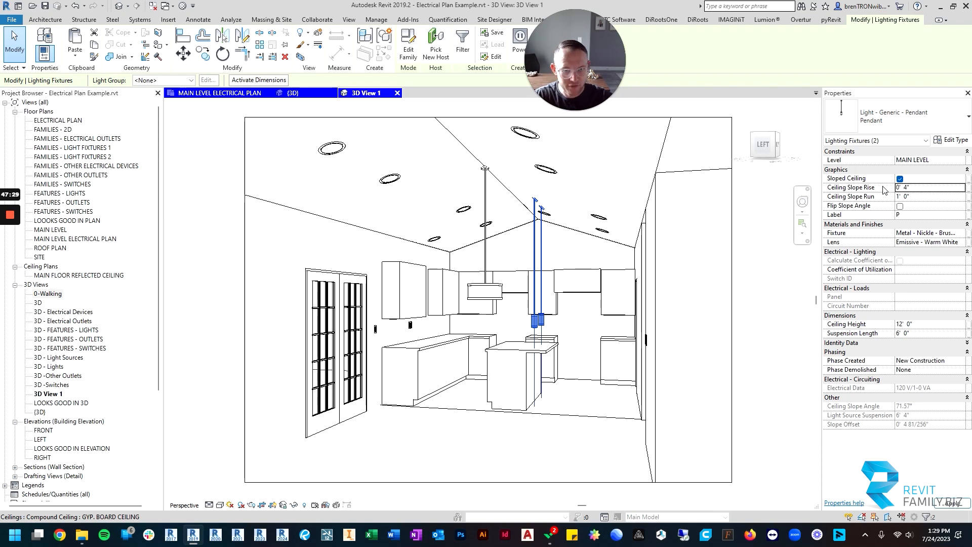
pyautogui.press('Escape')
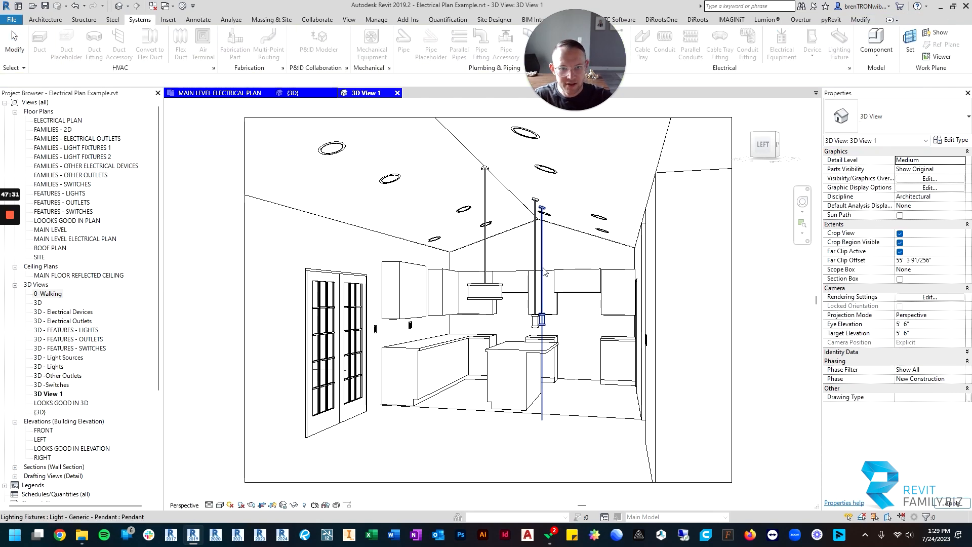
pyautogui.click(544, 294)
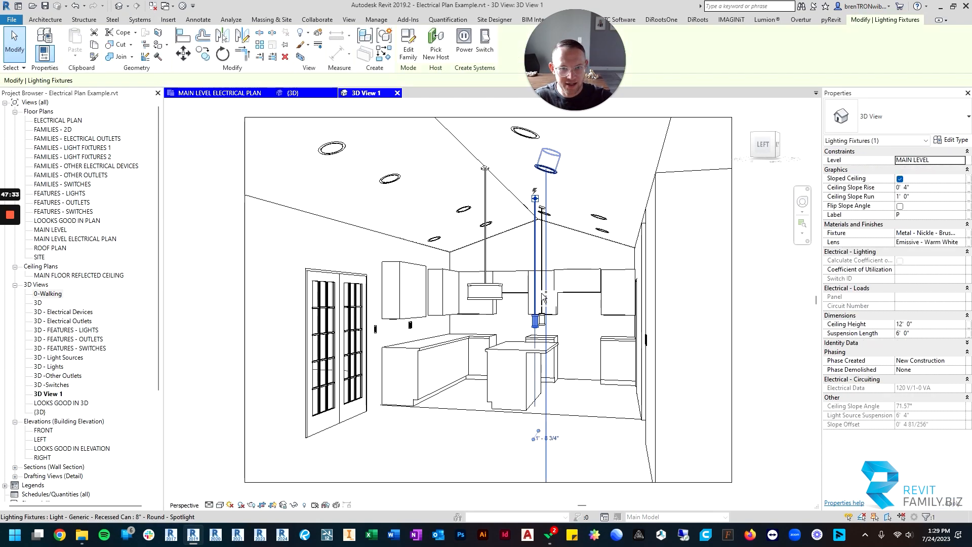
pyautogui.click(925, 333)
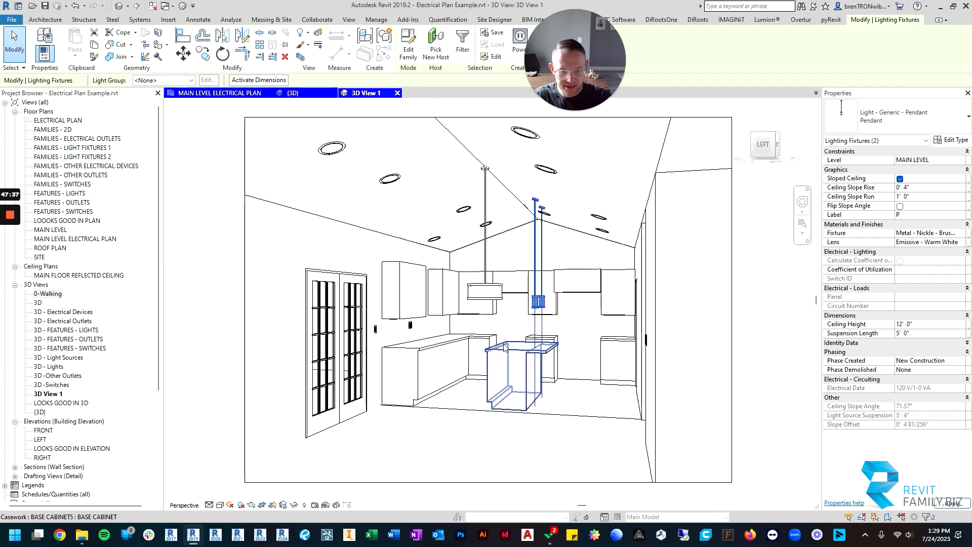
pyautogui.press('Escape')
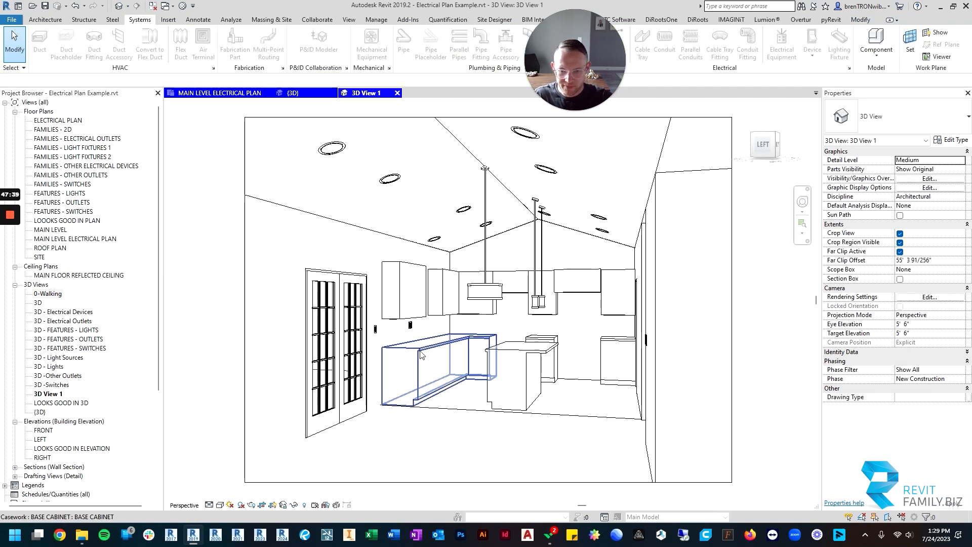
# - Look around the great room and kitchen from the camera position with the Look tool, then close the camera view
pyautogui.click(804, 203)
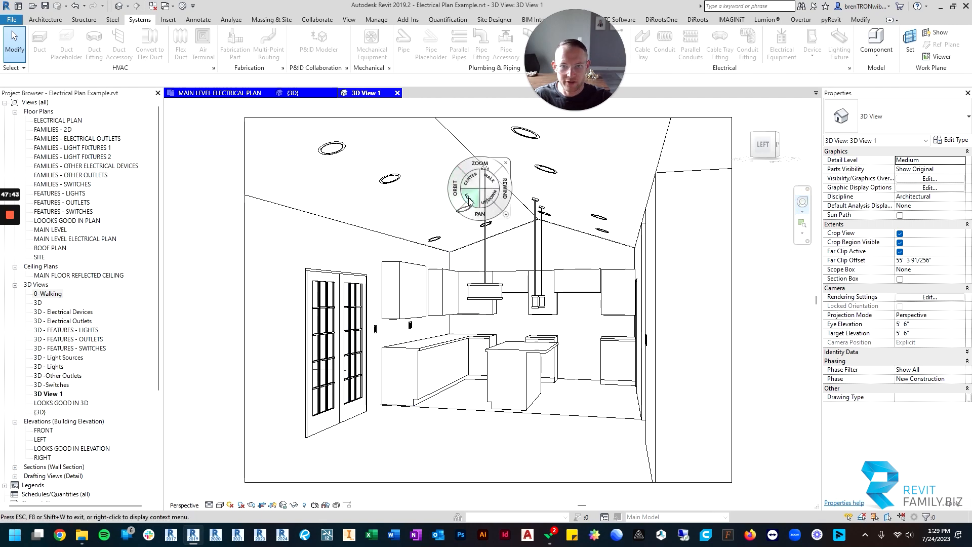
pyautogui.moveTo(470, 201); pyautogui.dragTo(722, 168)
pyautogui.press('Up')
pyautogui.press('Up')
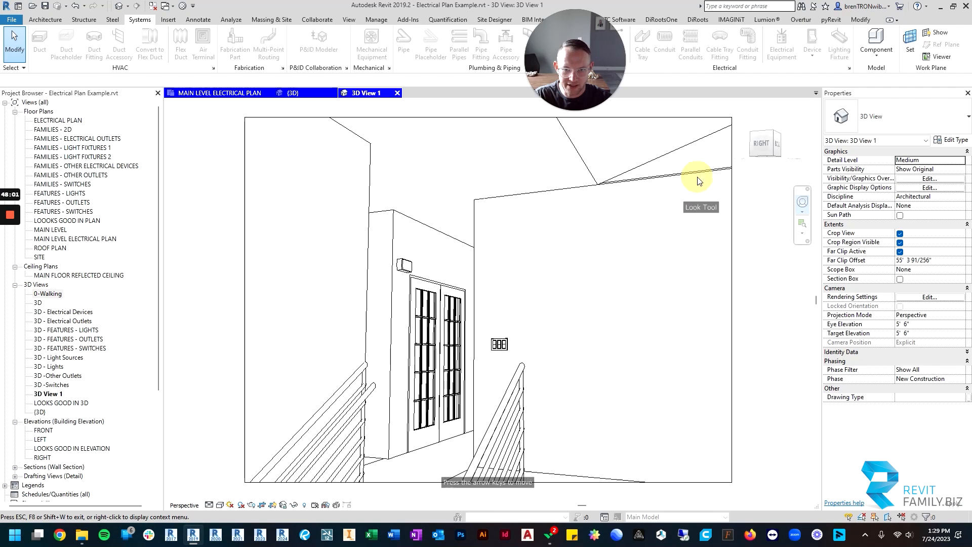
pyautogui.moveTo(723, 182); pyautogui.dragTo(489, 165)
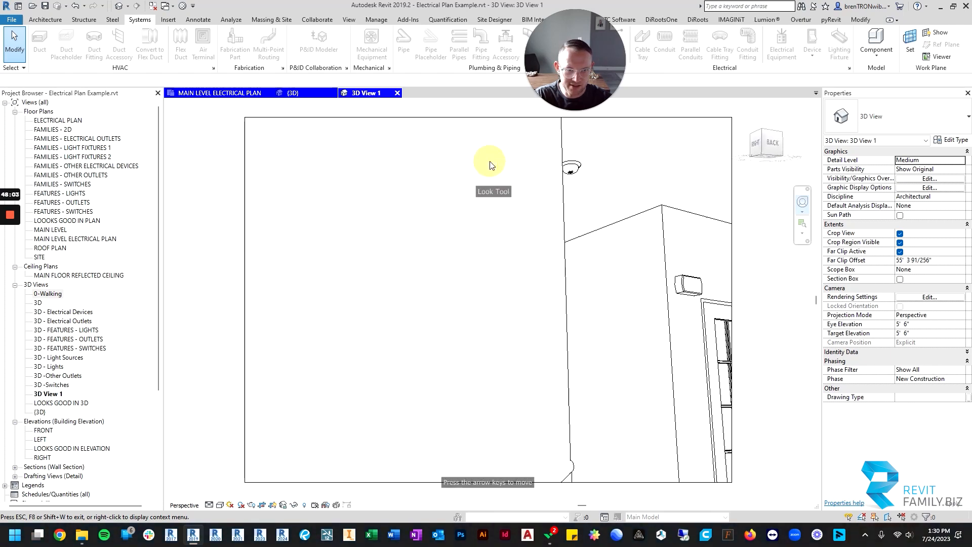
pyautogui.moveTo(543, 181); pyautogui.dragTo(369, 157)
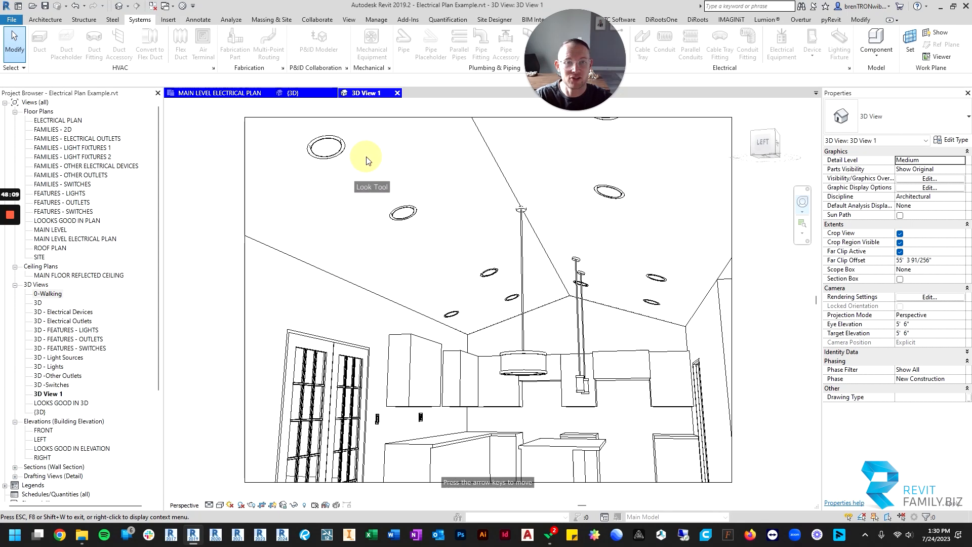
pyautogui.click(417, 105)
pyautogui.click(397, 93)
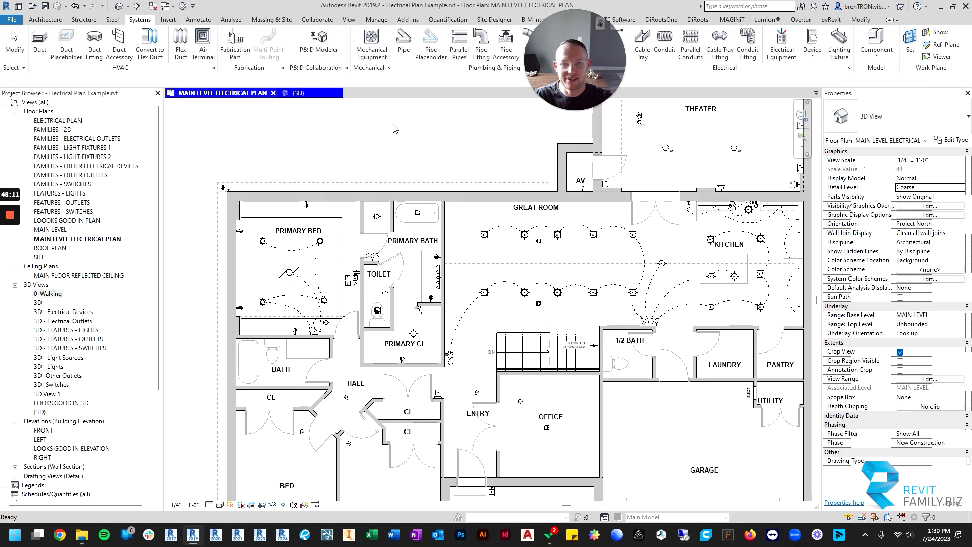
pyautogui.scroll(-4, 566, 311)
pyautogui.scroll(3, 535, 291)
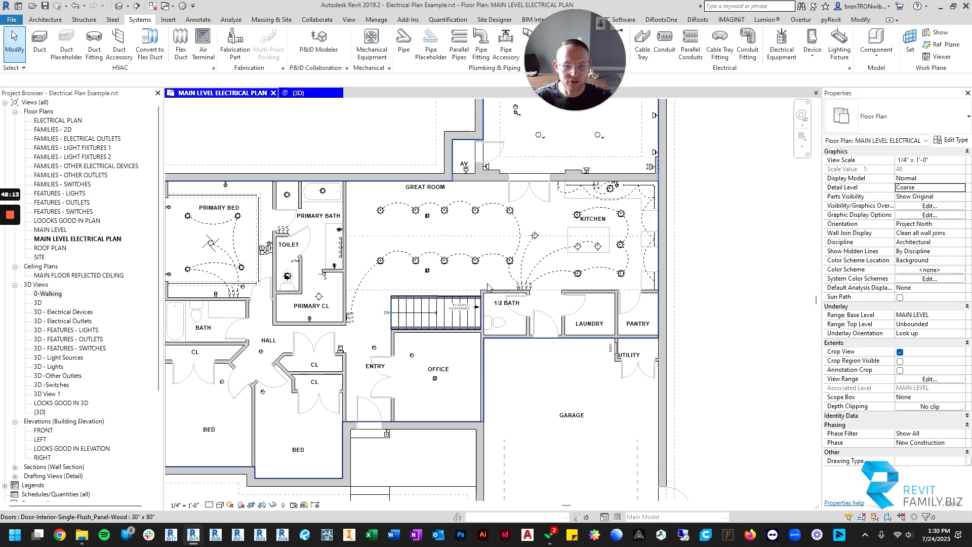
pyautogui.scroll(-3, 535, 291)
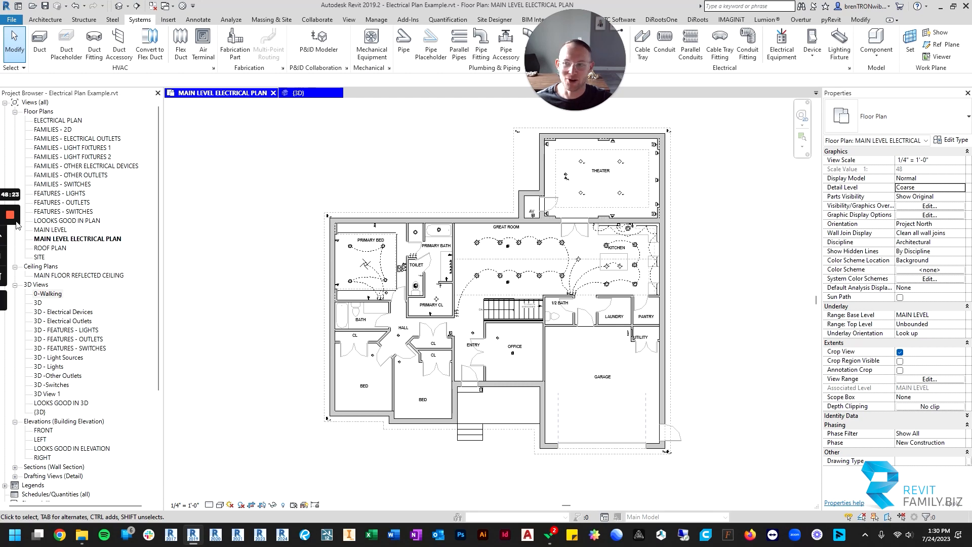
pyautogui.moveTo(11, 218)
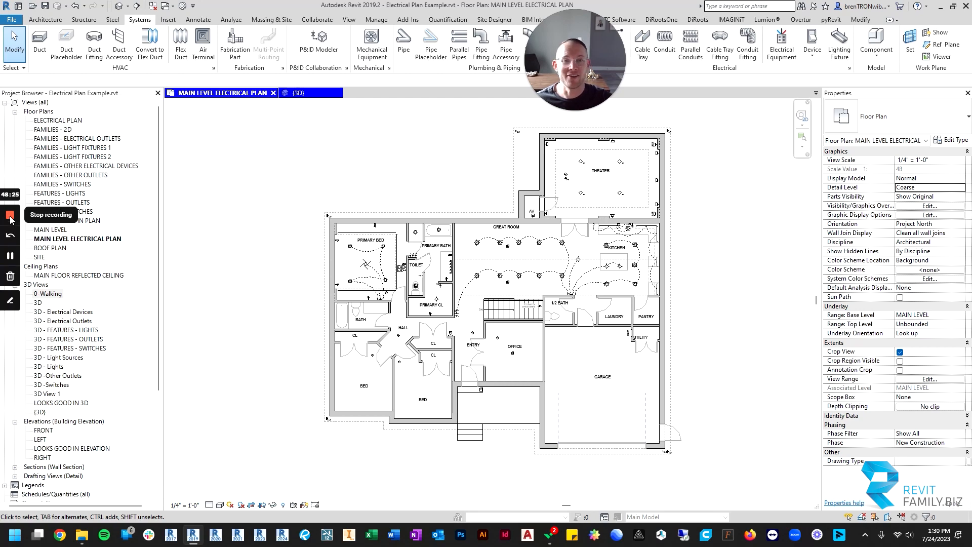